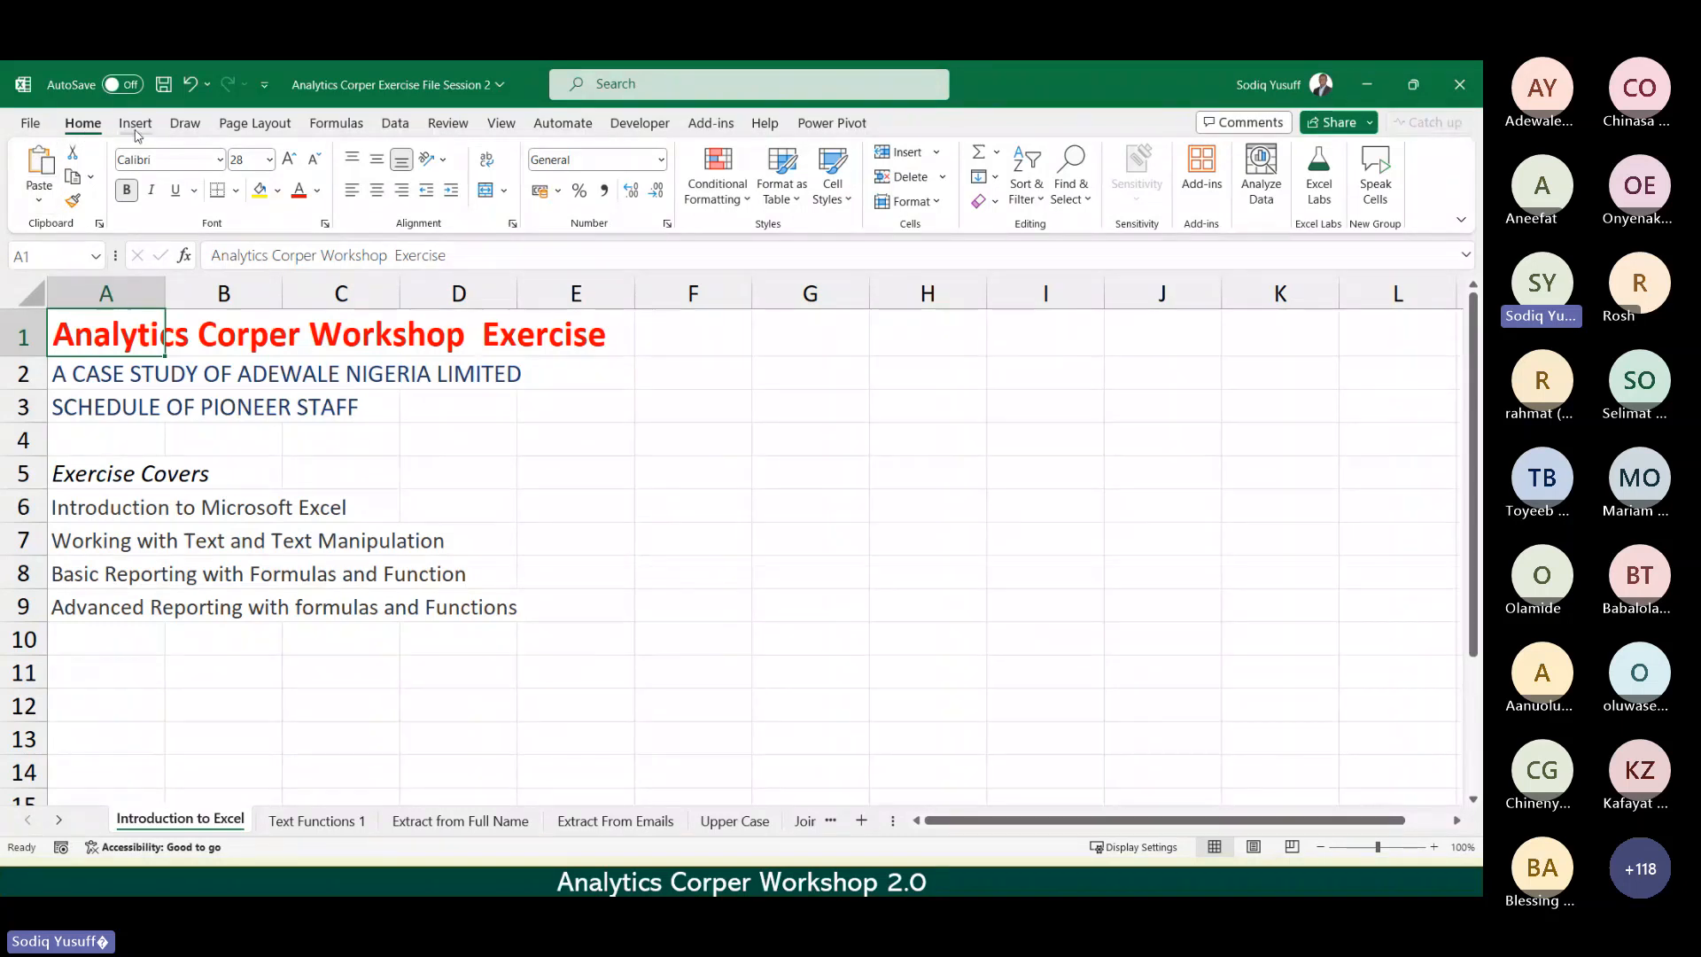
# Step: Browse the Draw and Page Layout ribbon tabs, then go to the Text Functions 1 sheet at cell E10
pyautogui.click(185, 123)
pyautogui.click(256, 123)
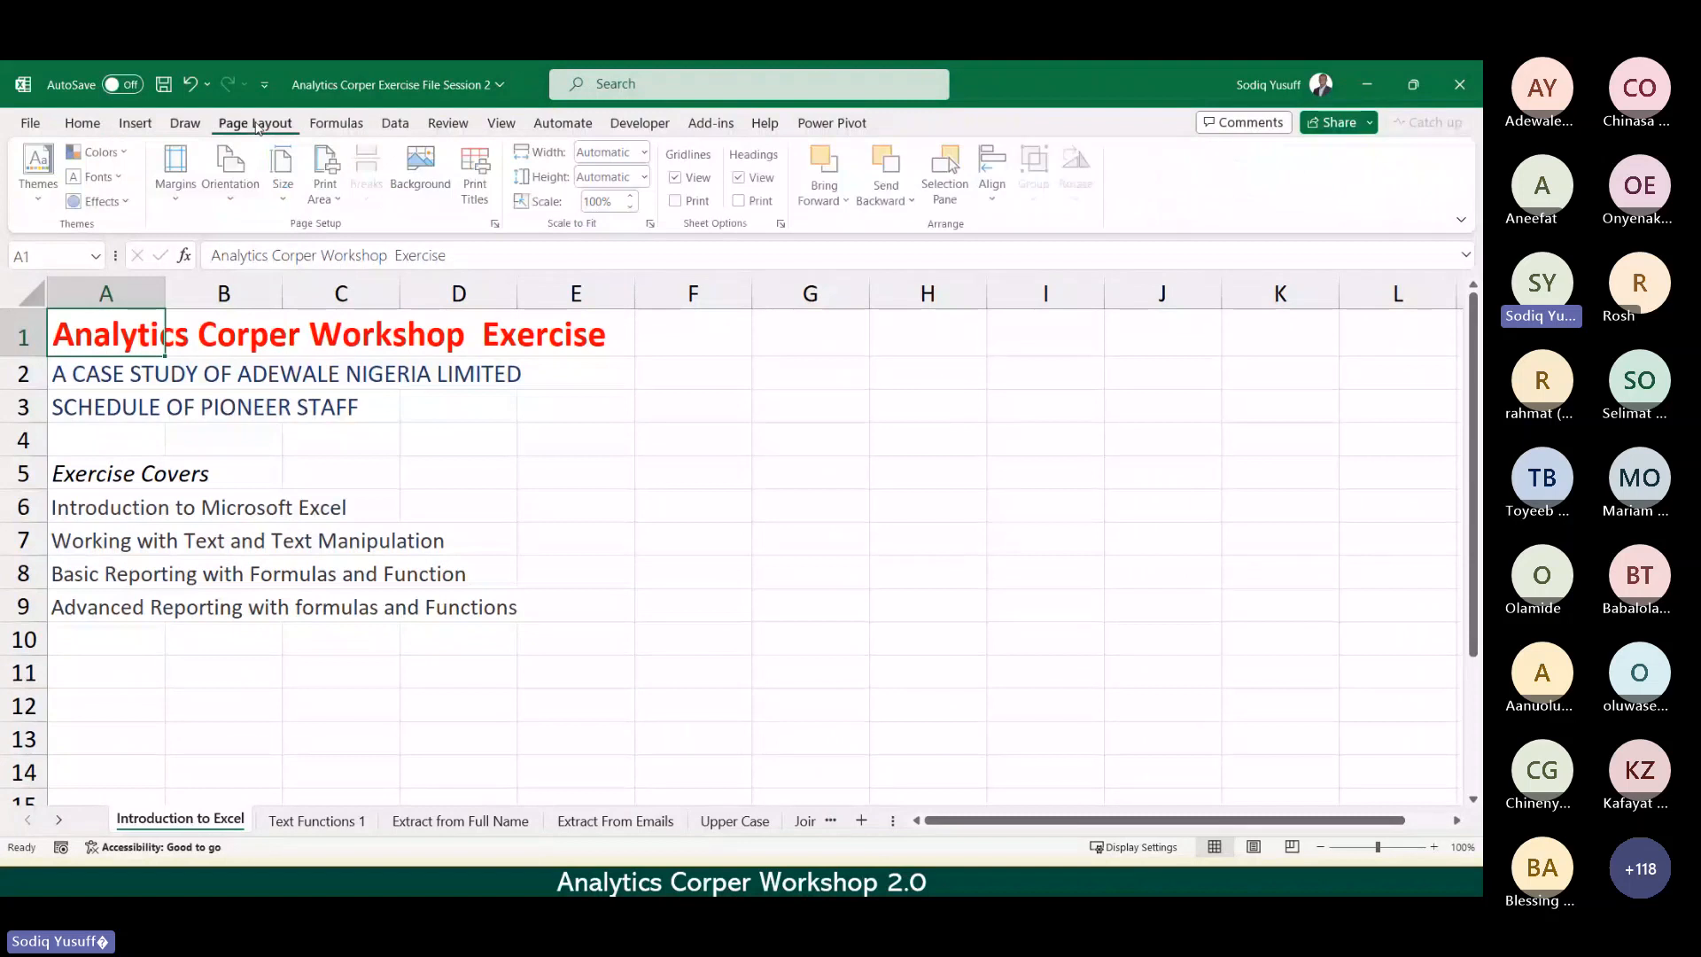
pyautogui.click(81, 123)
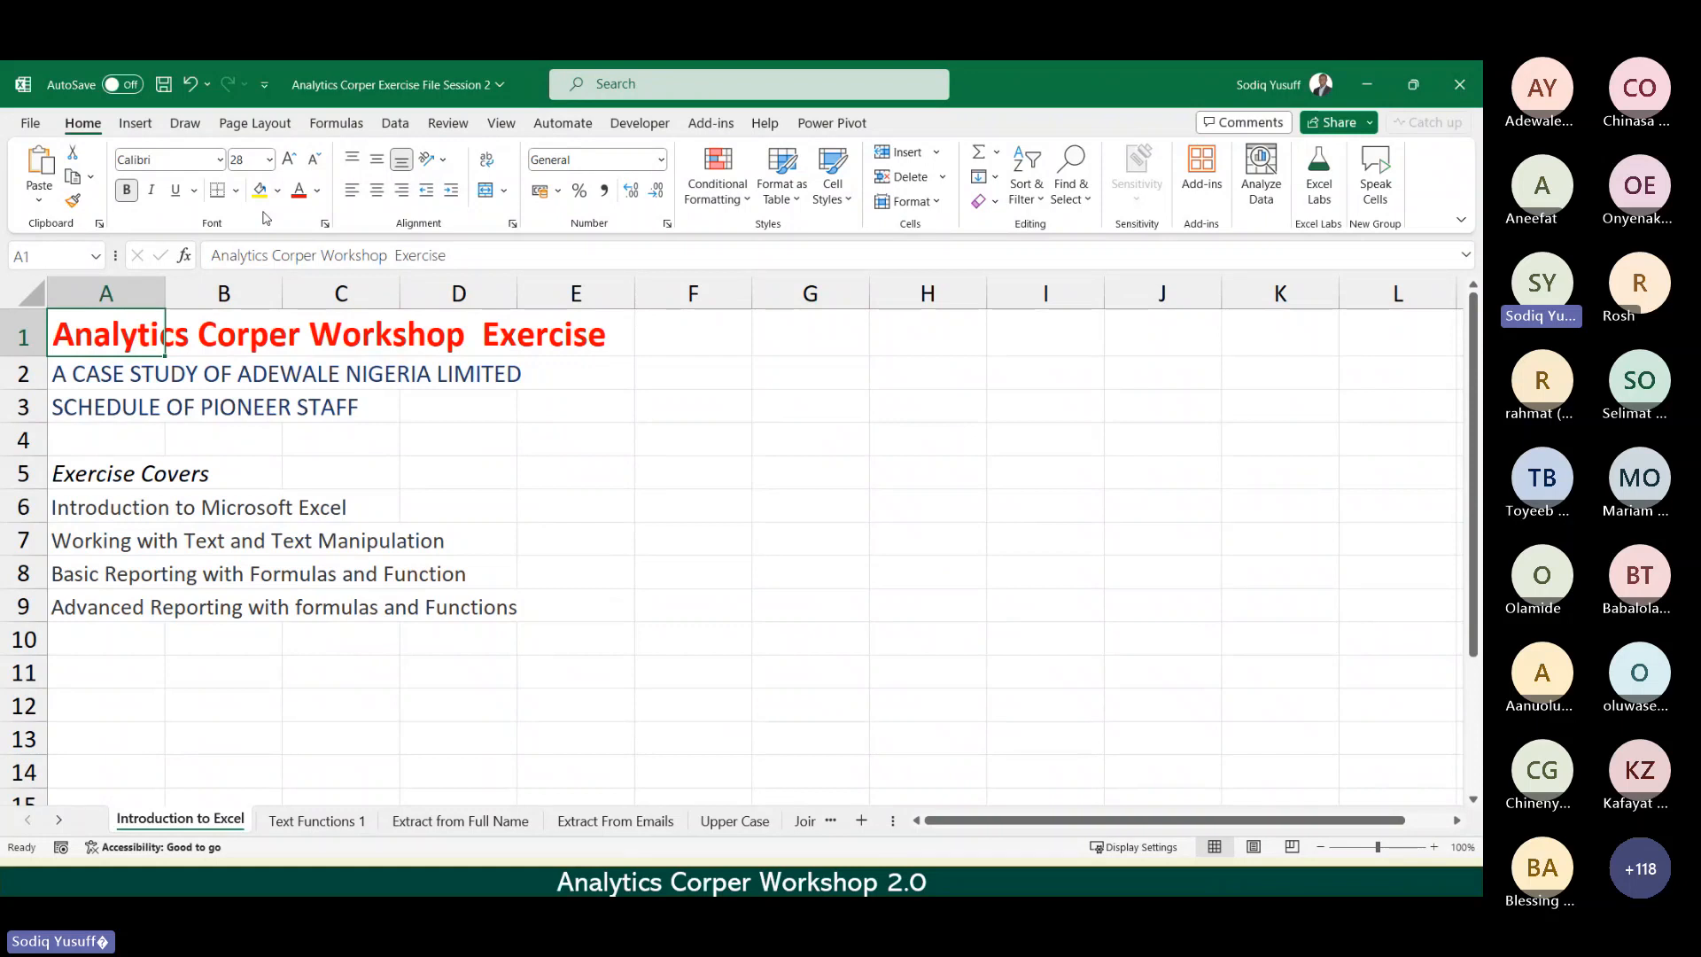
pyautogui.click(578, 472)
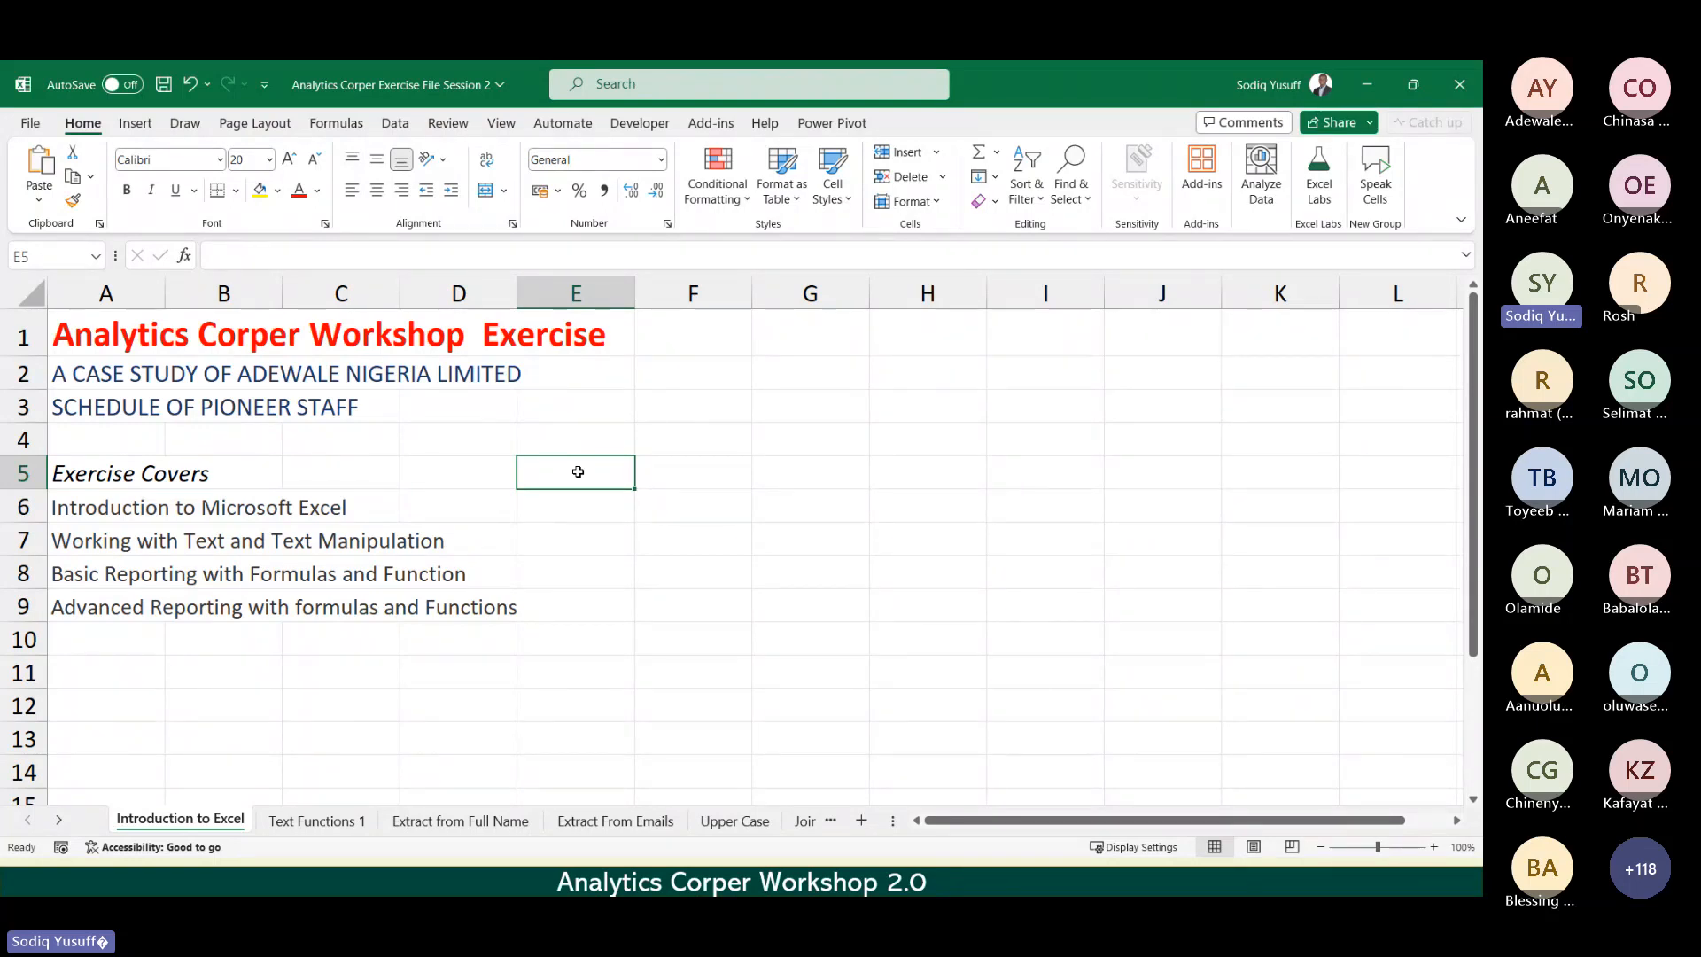
pyautogui.hotkey('ctrl', 'pagedown')
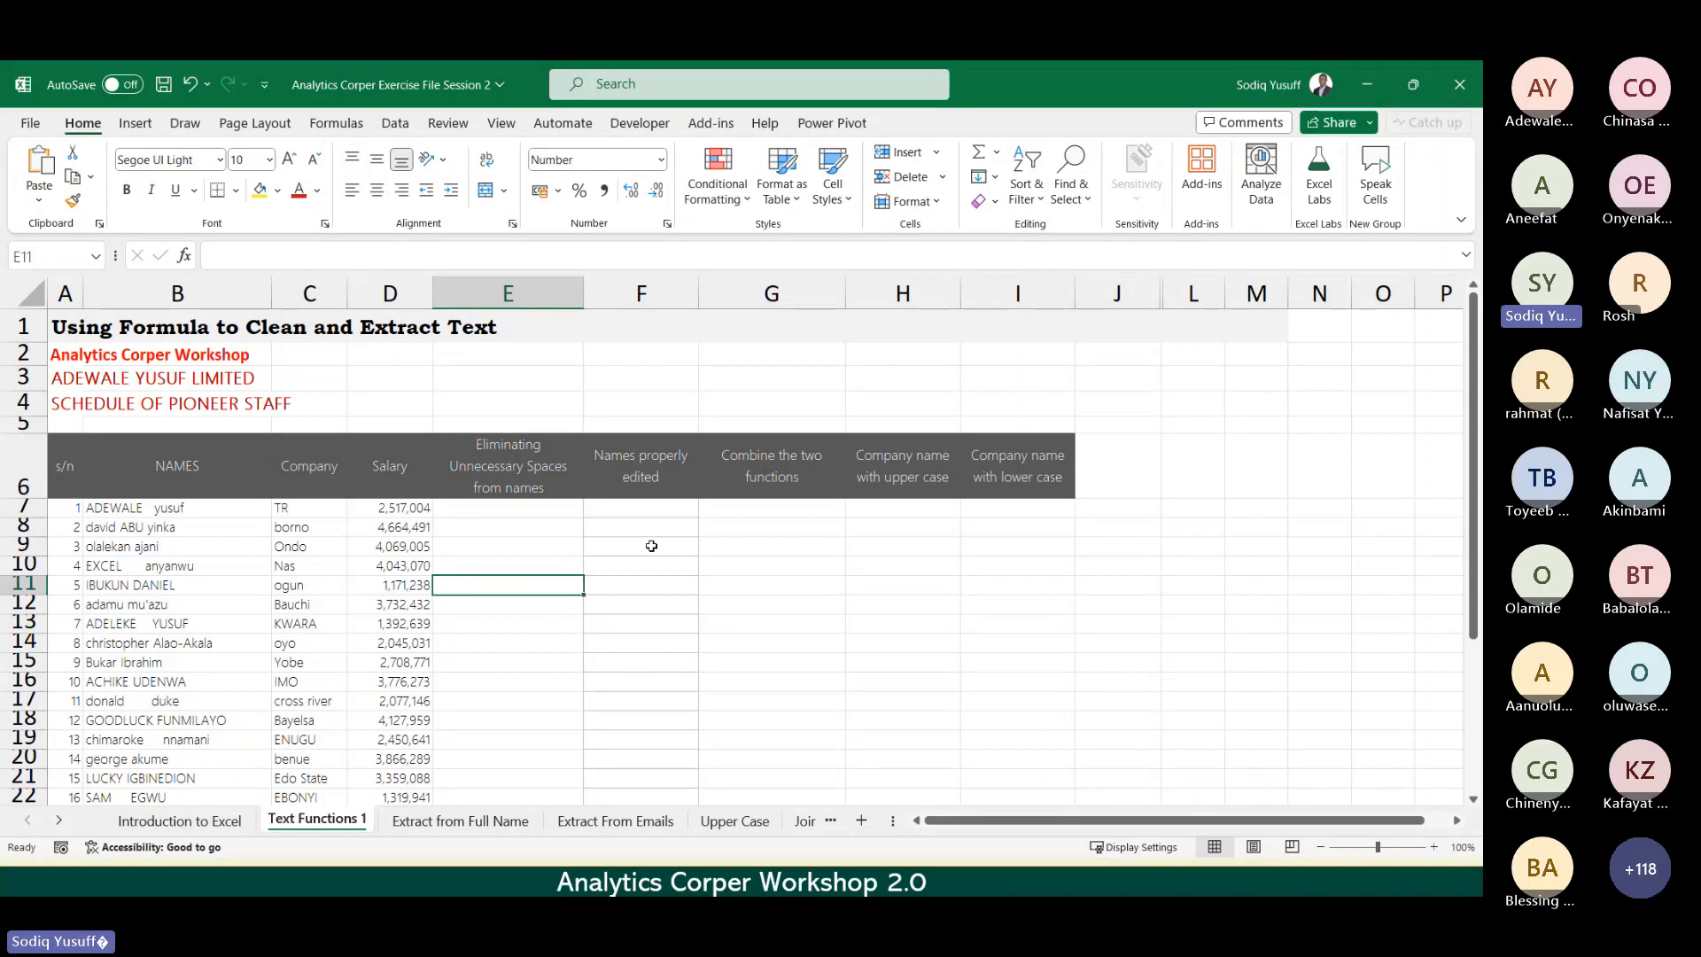
pyautogui.click(576, 560)
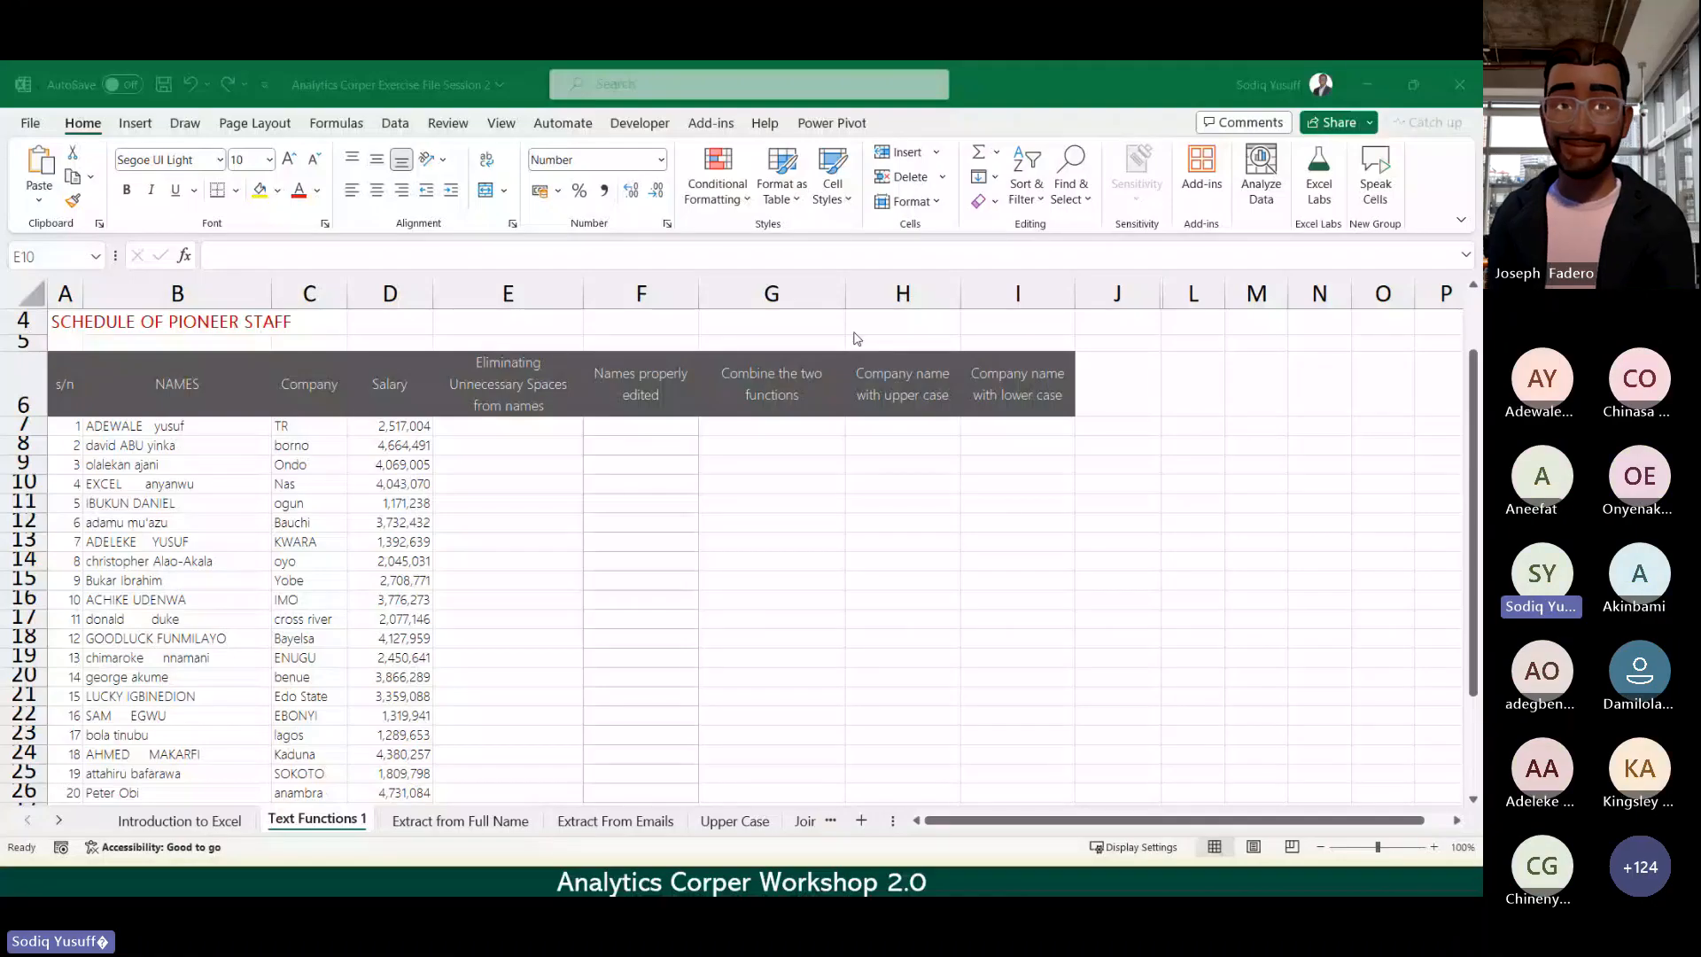
pyautogui.click(904, 618)
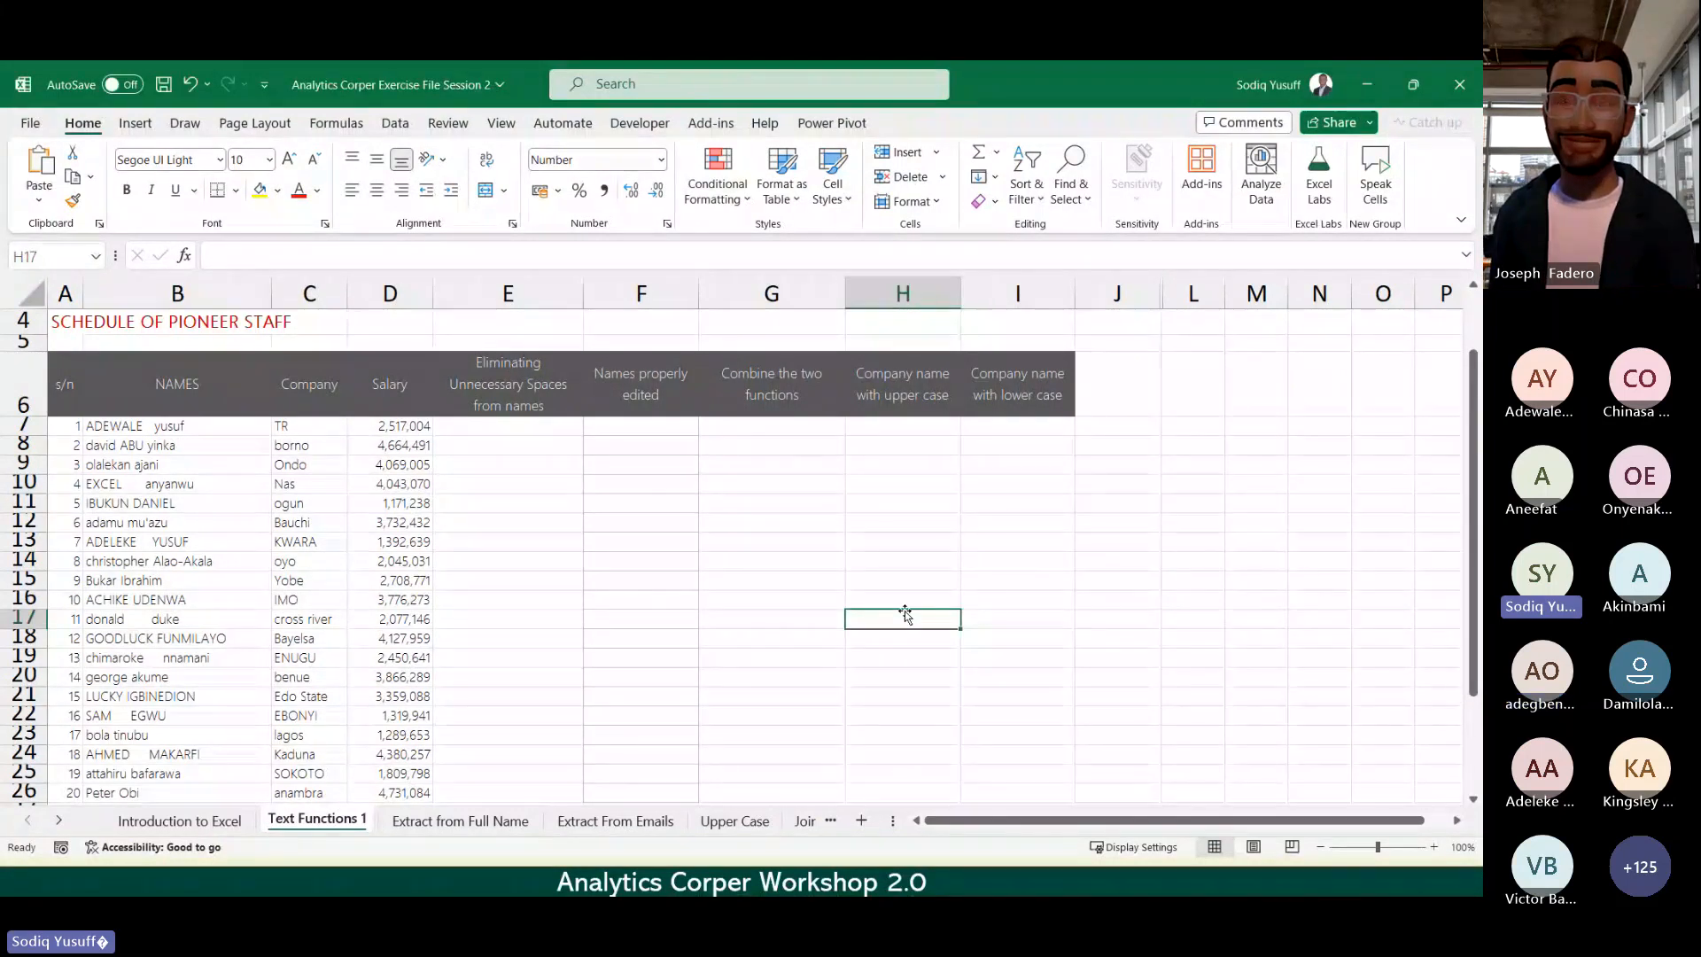
pyautogui.click(695, 617)
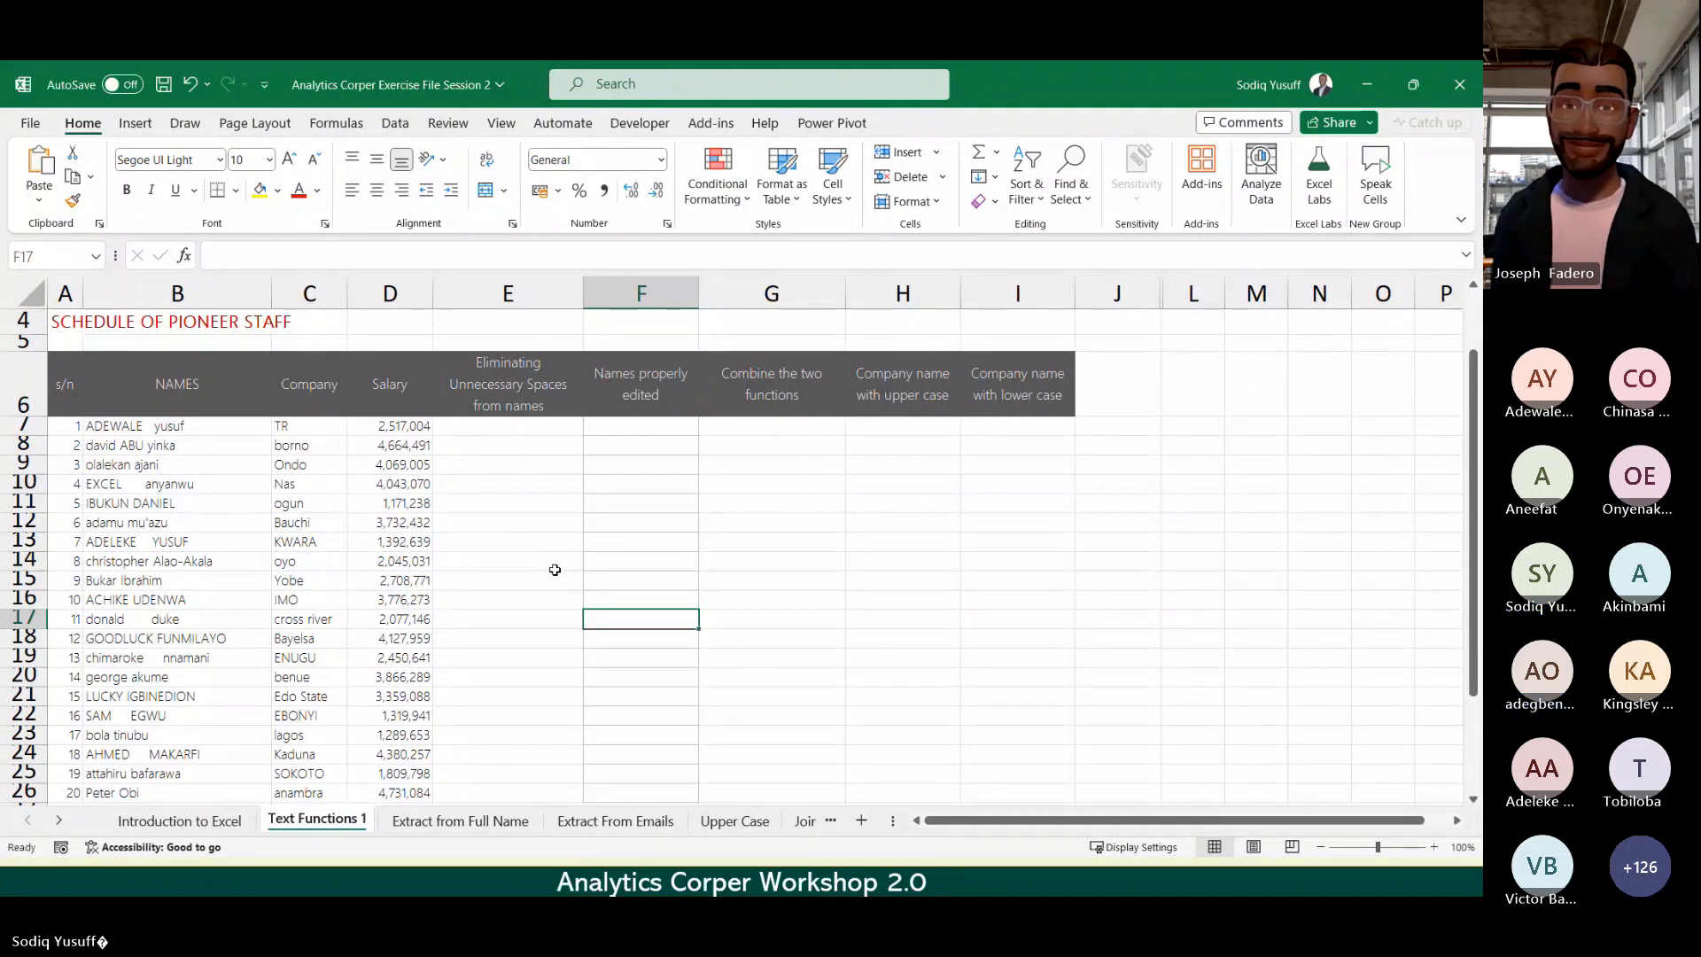
pyautogui.click(531, 545)
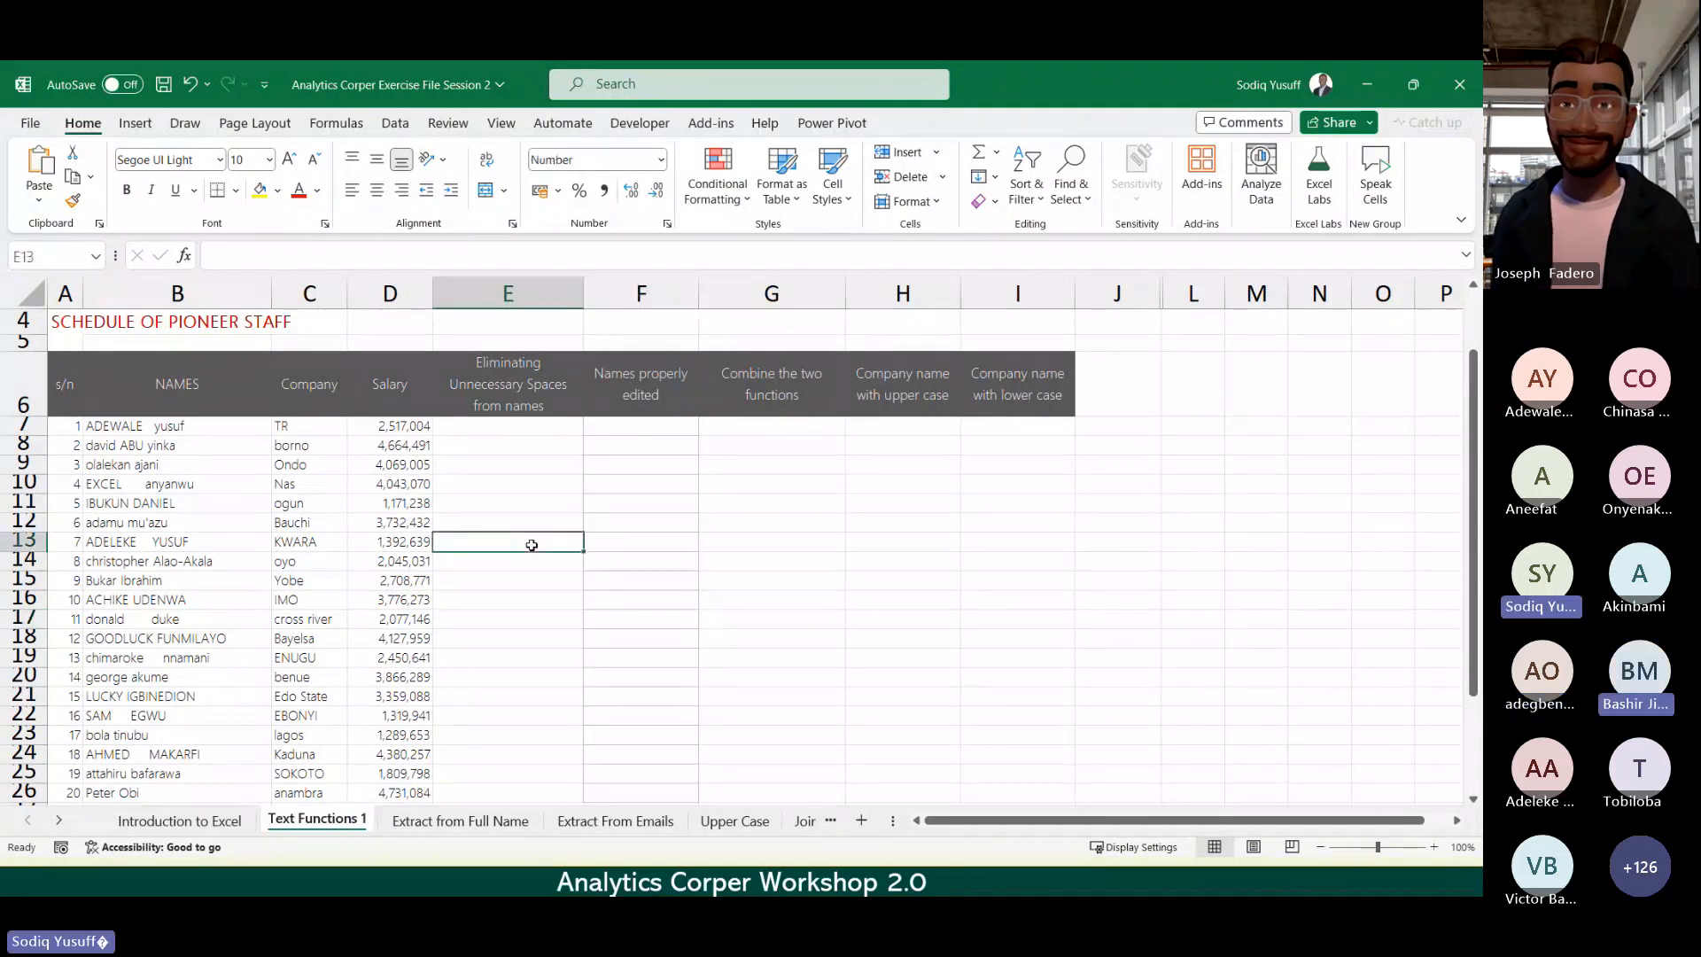
pyautogui.click(623, 538)
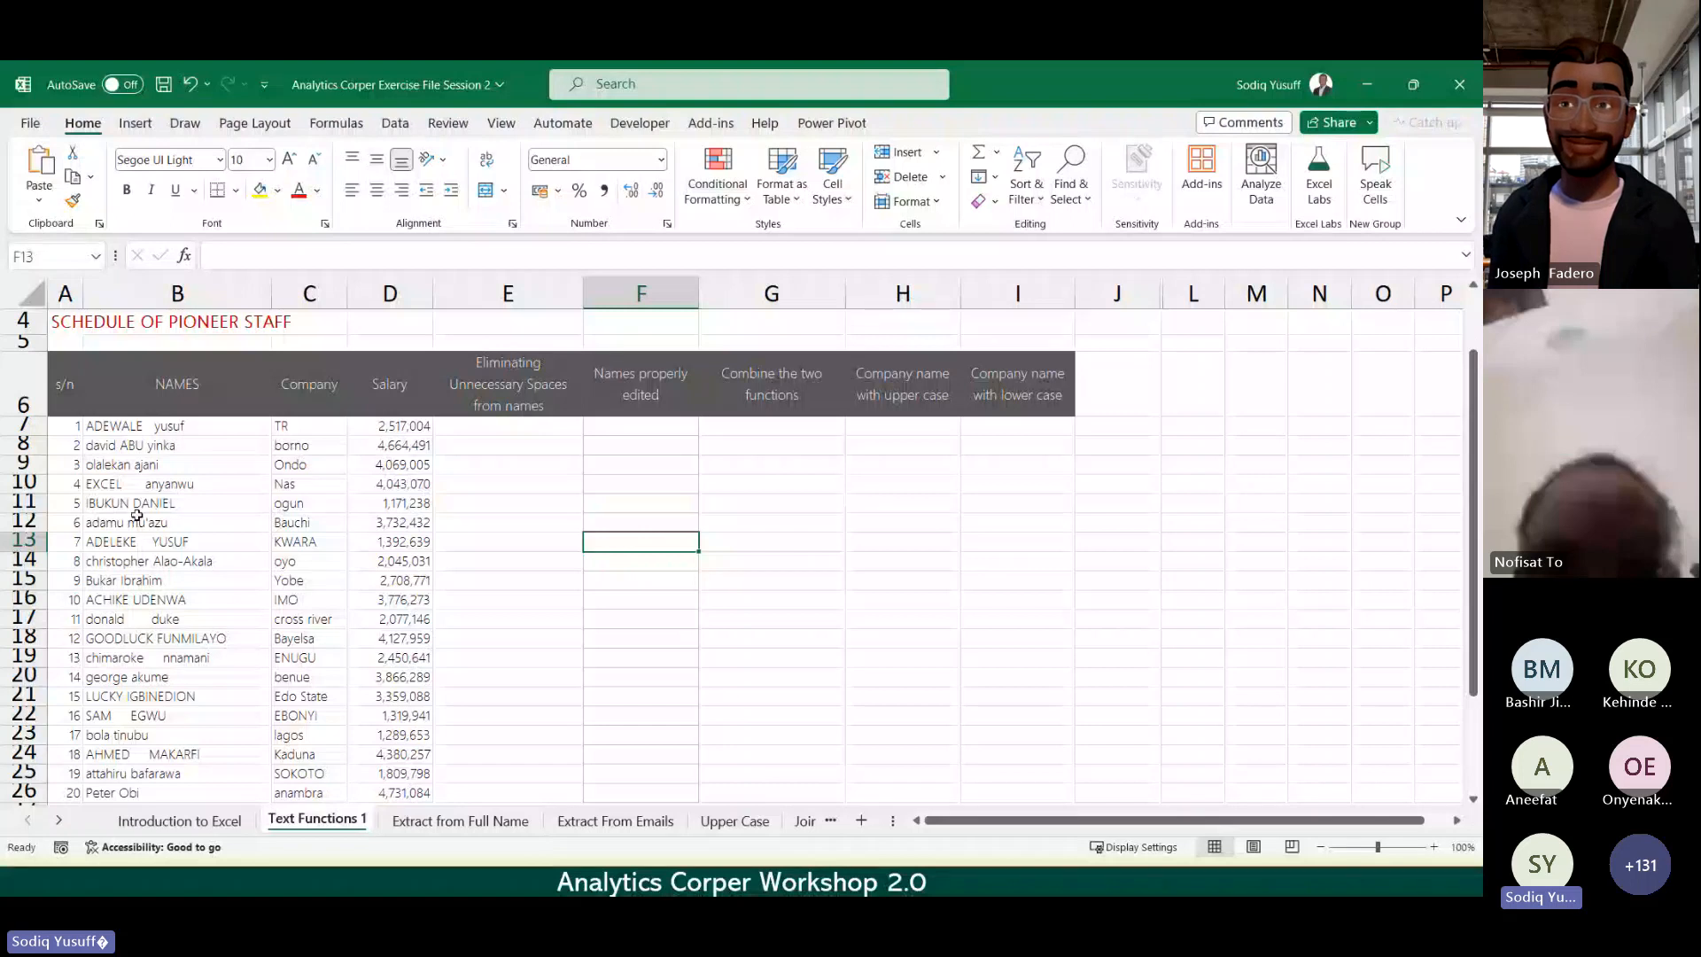
pyautogui.click(151, 433)
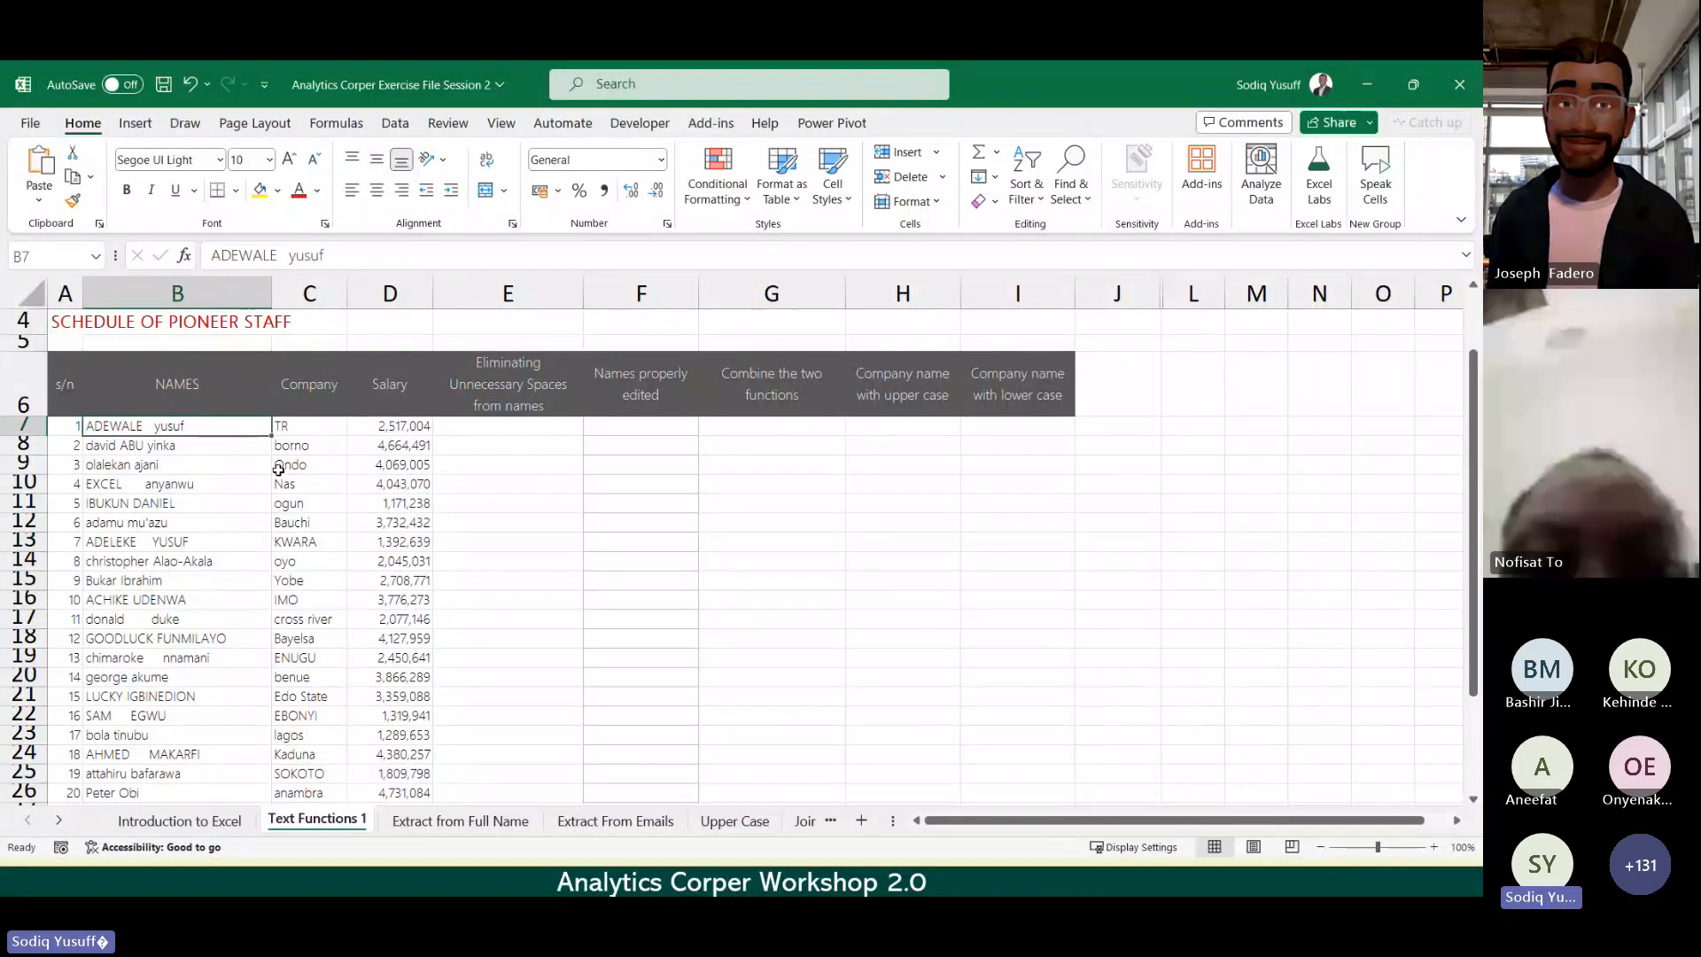
pyautogui.click(170, 488)
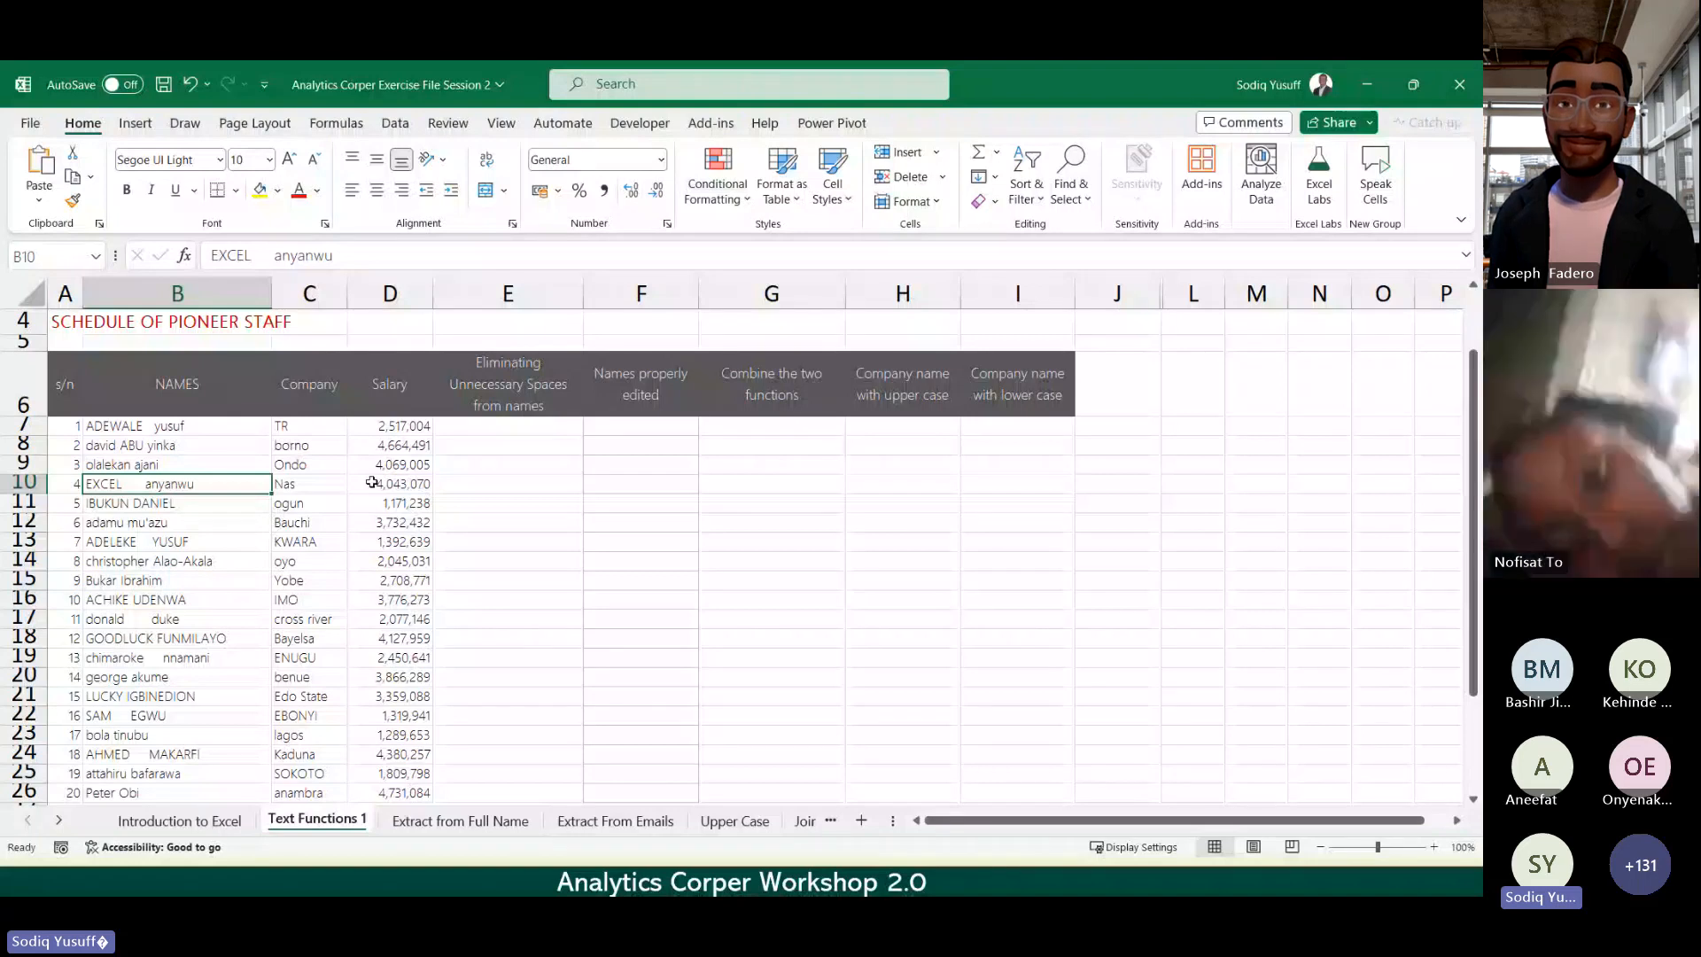
pyautogui.click(521, 434)
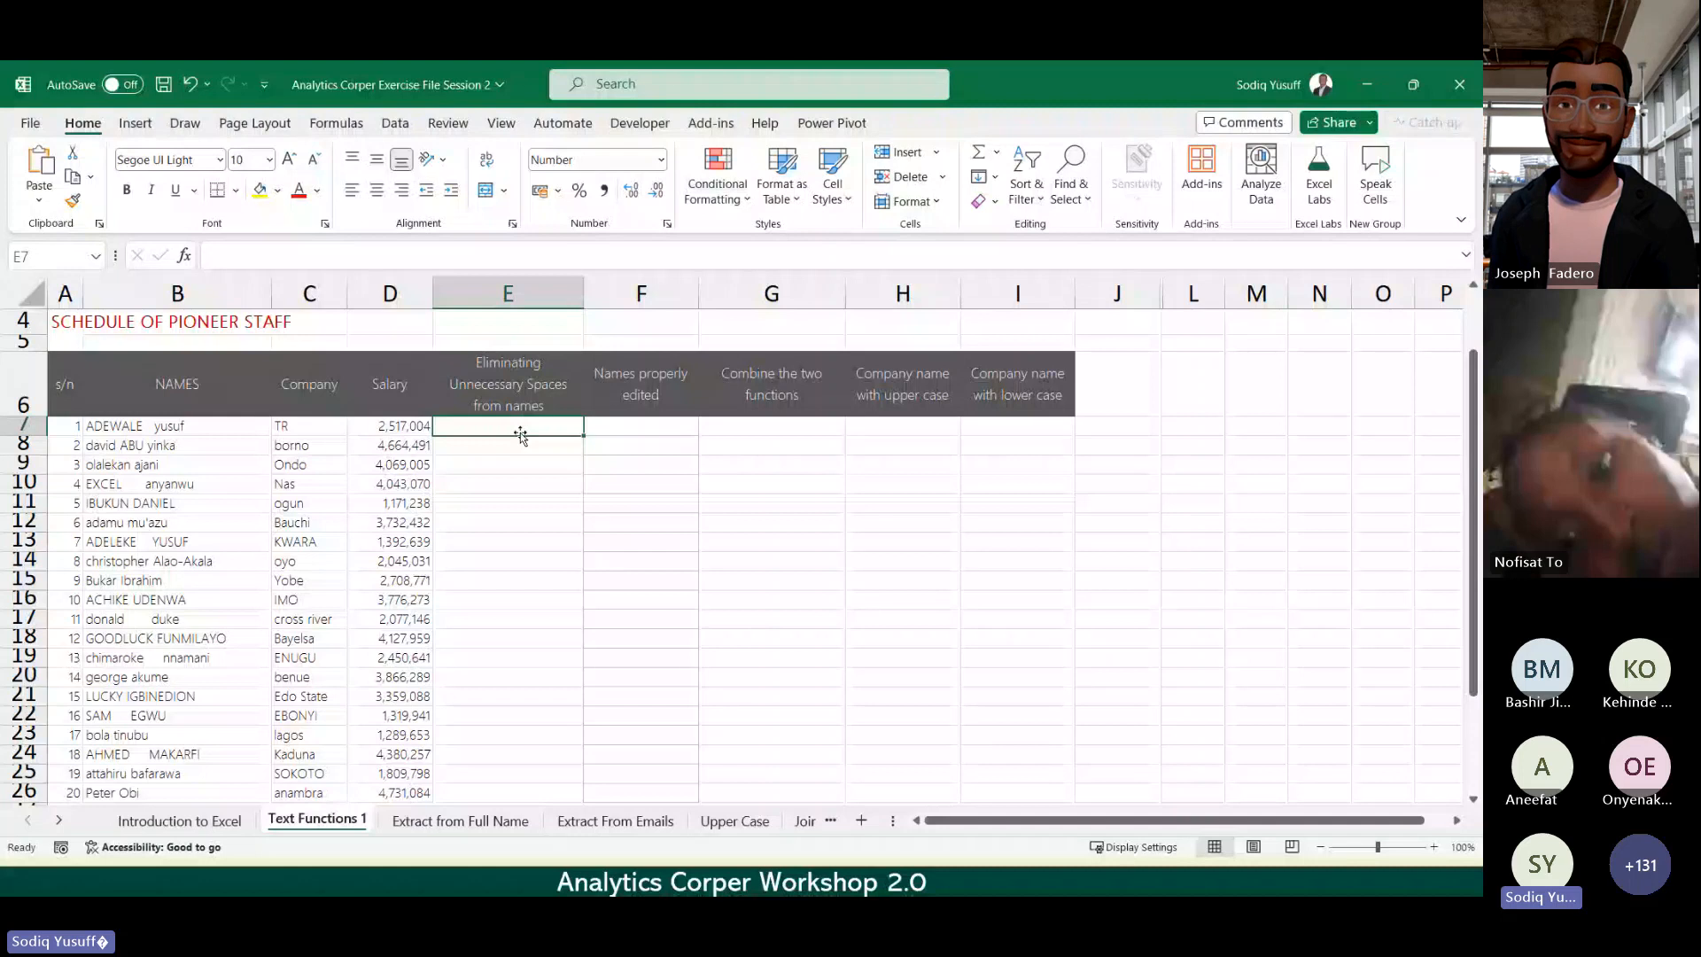
# Step: Move to cell F7, then bring up the open-windows switcher with the Teams meeting next
pyautogui.press('Right')
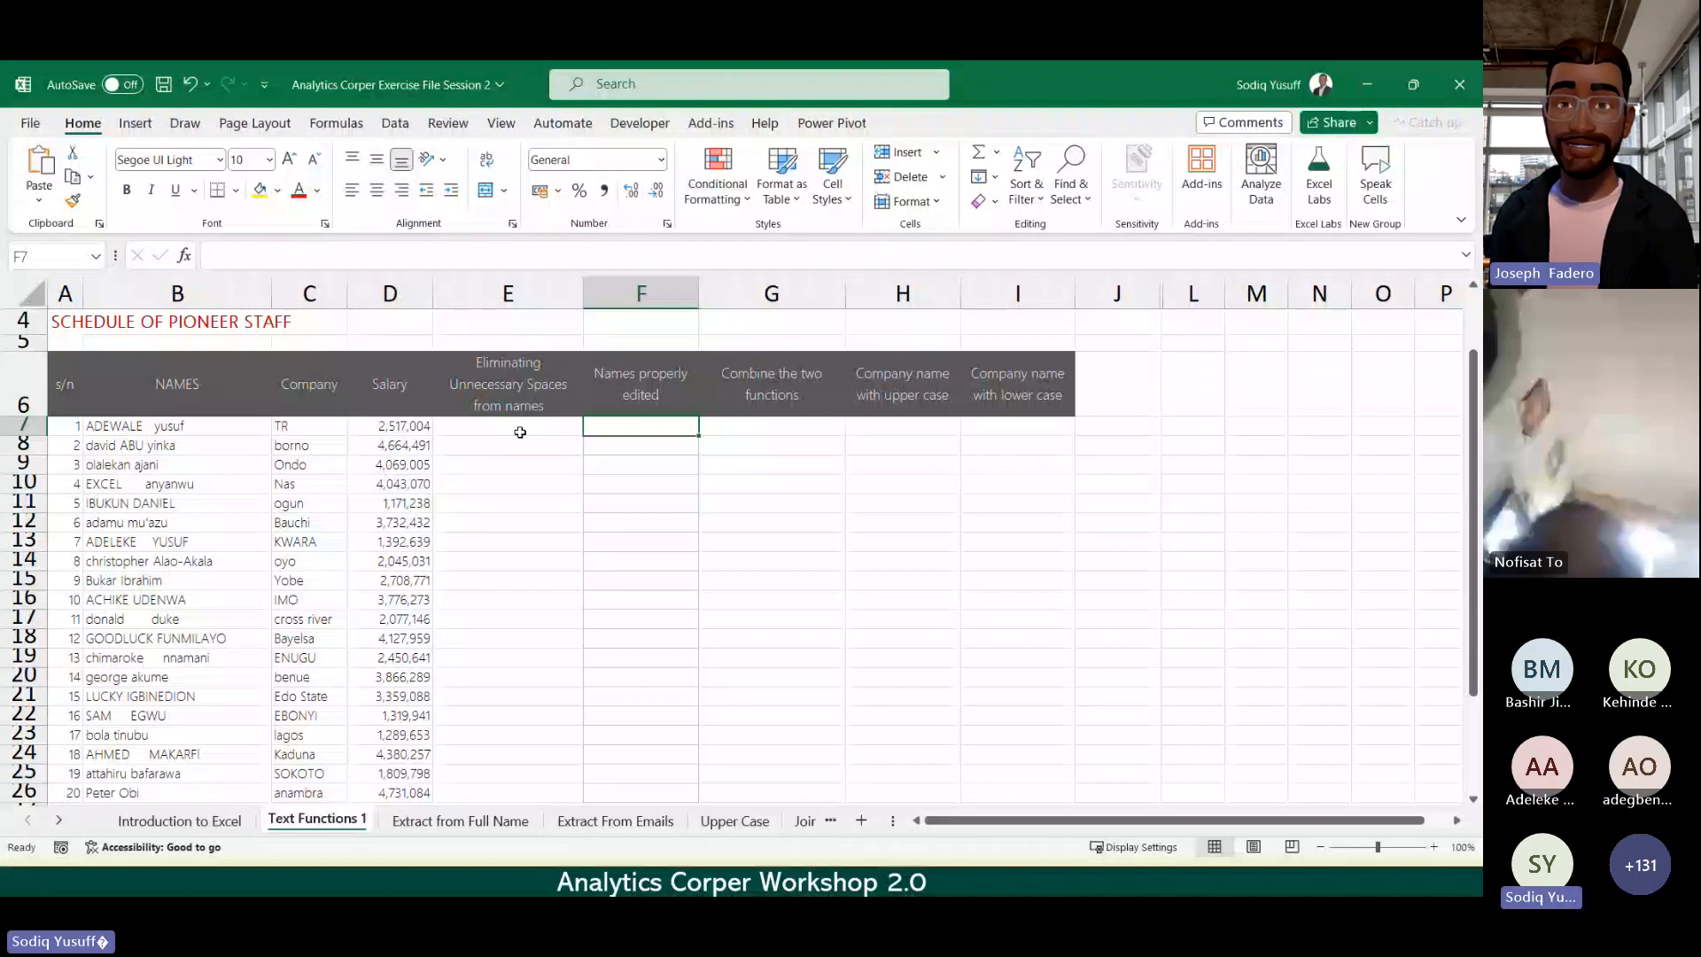
pyautogui.hotkey('alt', 'Tab')
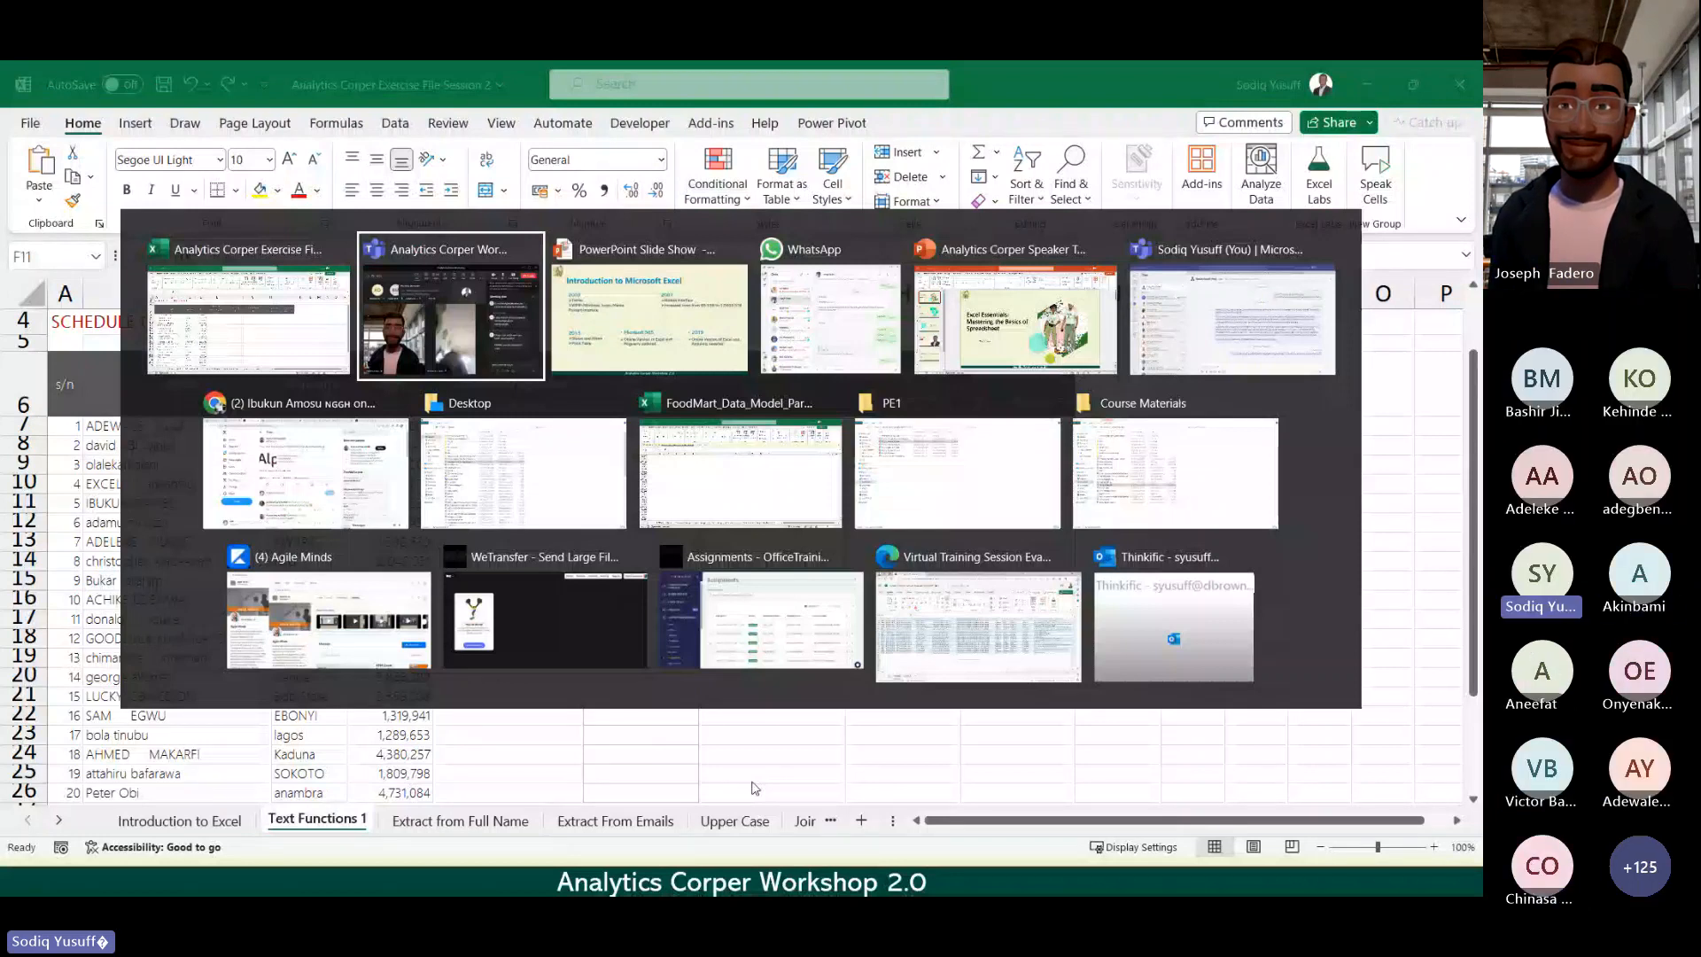
# Step: Check the Teams meeting chat, then return to the Excel staff schedule
pyautogui.hotkey('alt', 'Tab')
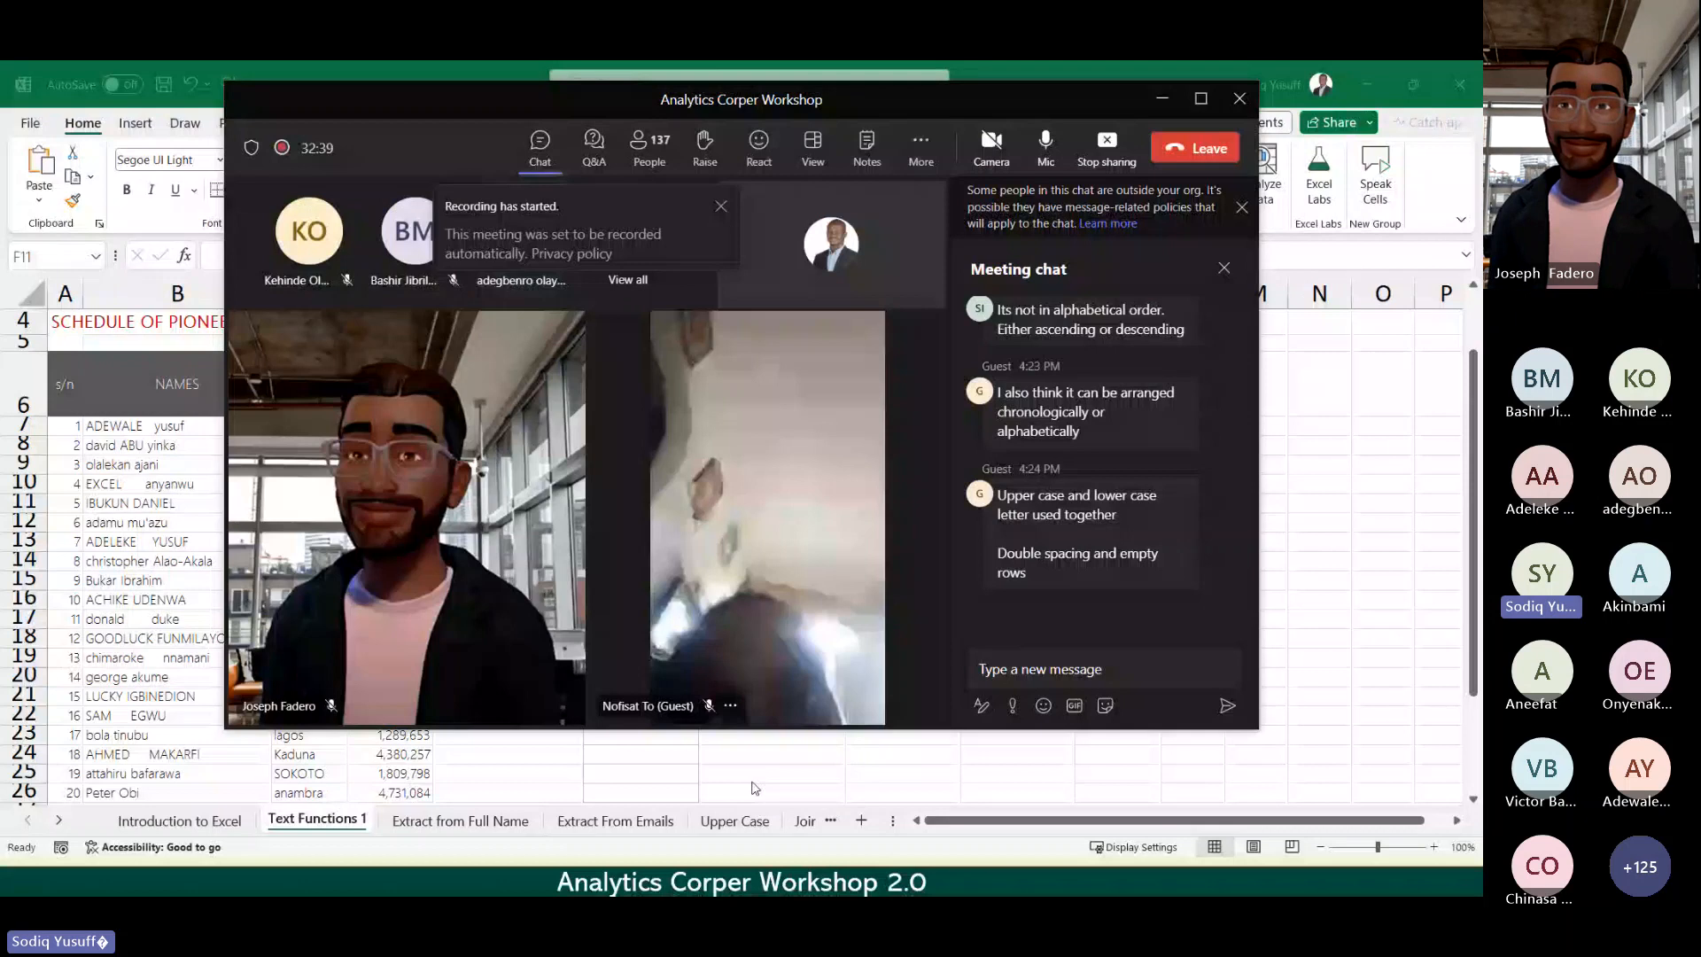
pyautogui.hotkey('alt', 'Tab')
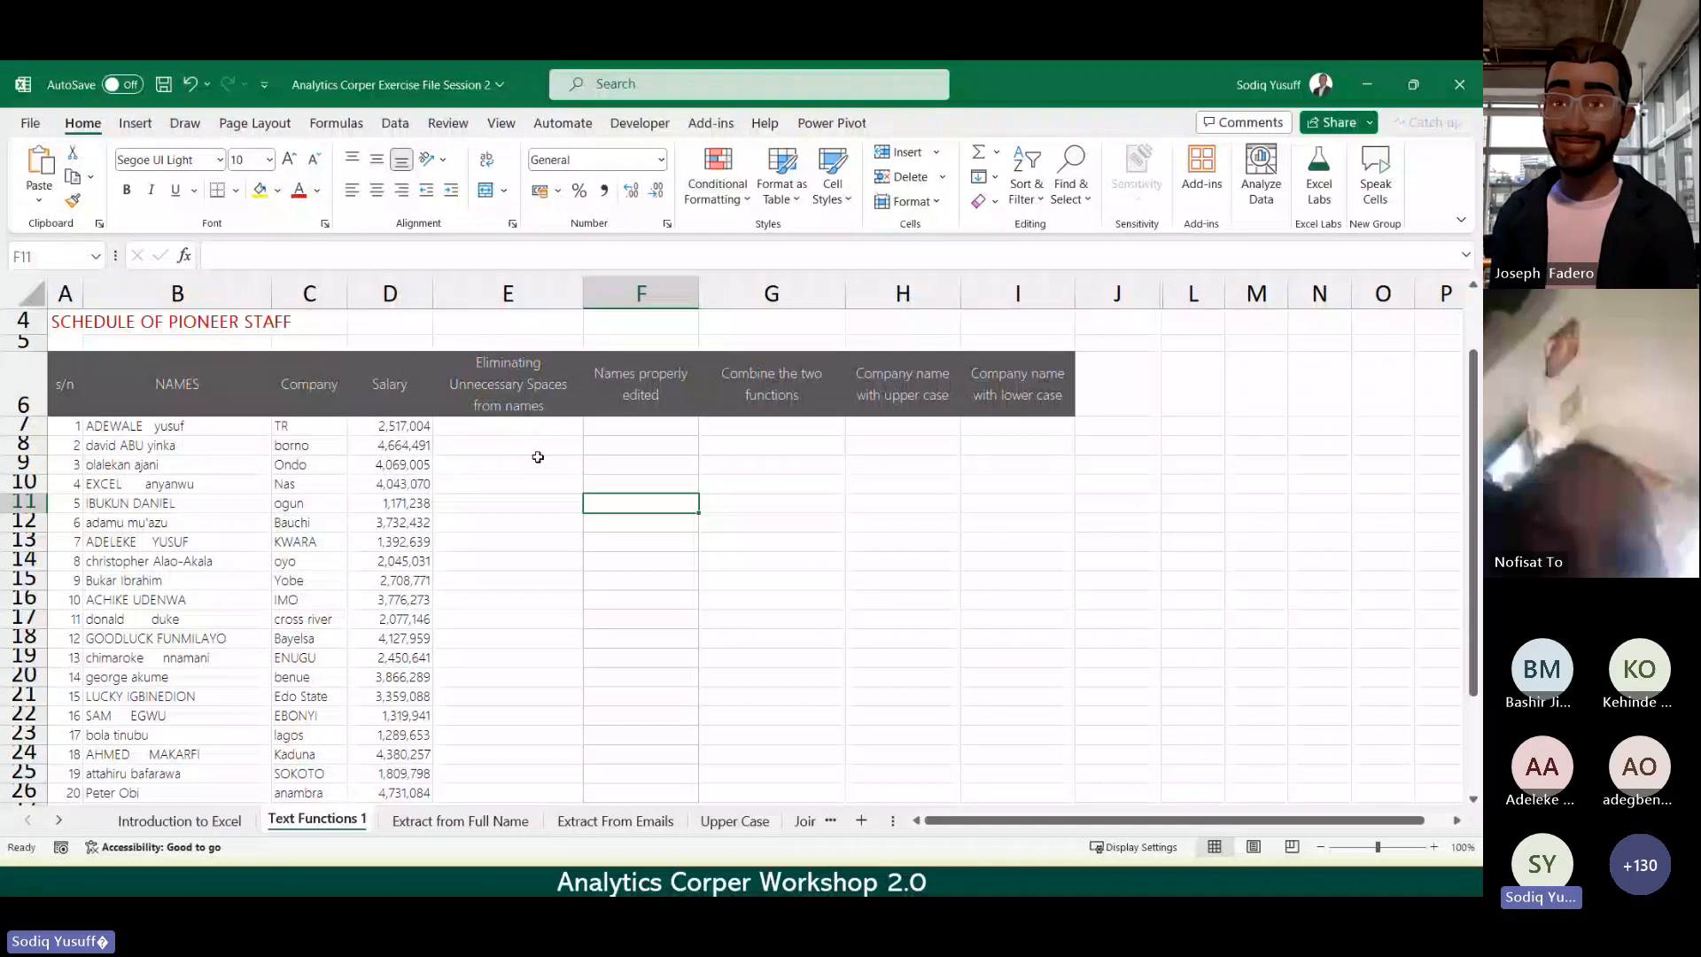
pyautogui.click(512, 428)
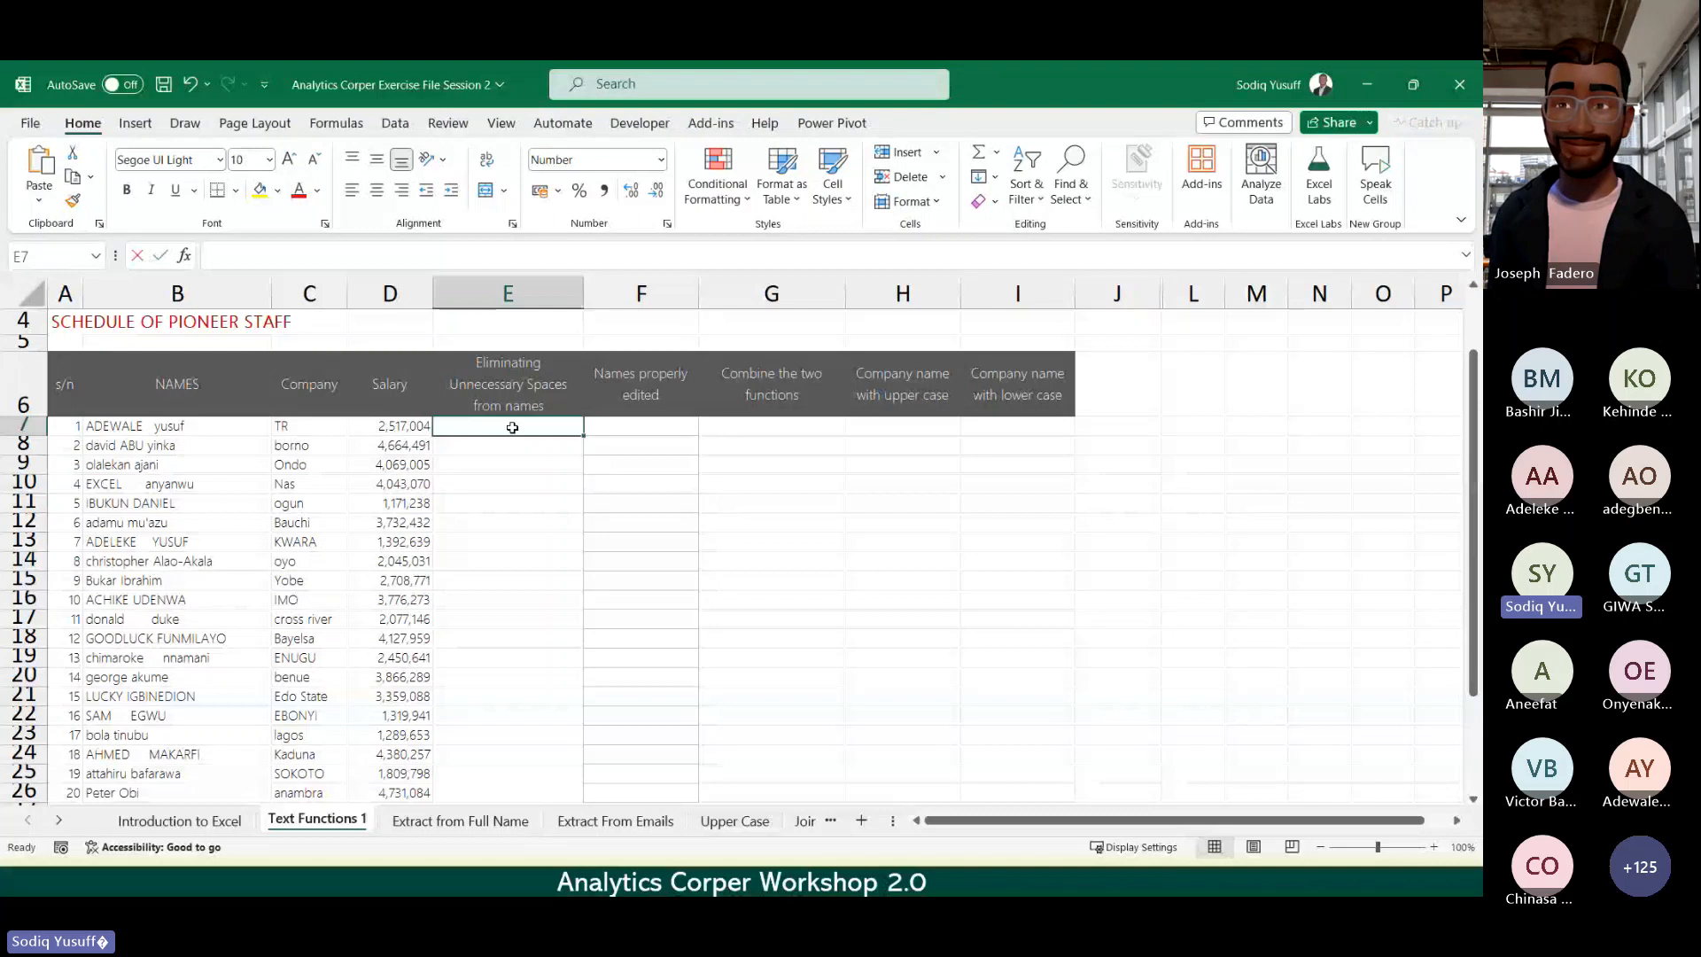
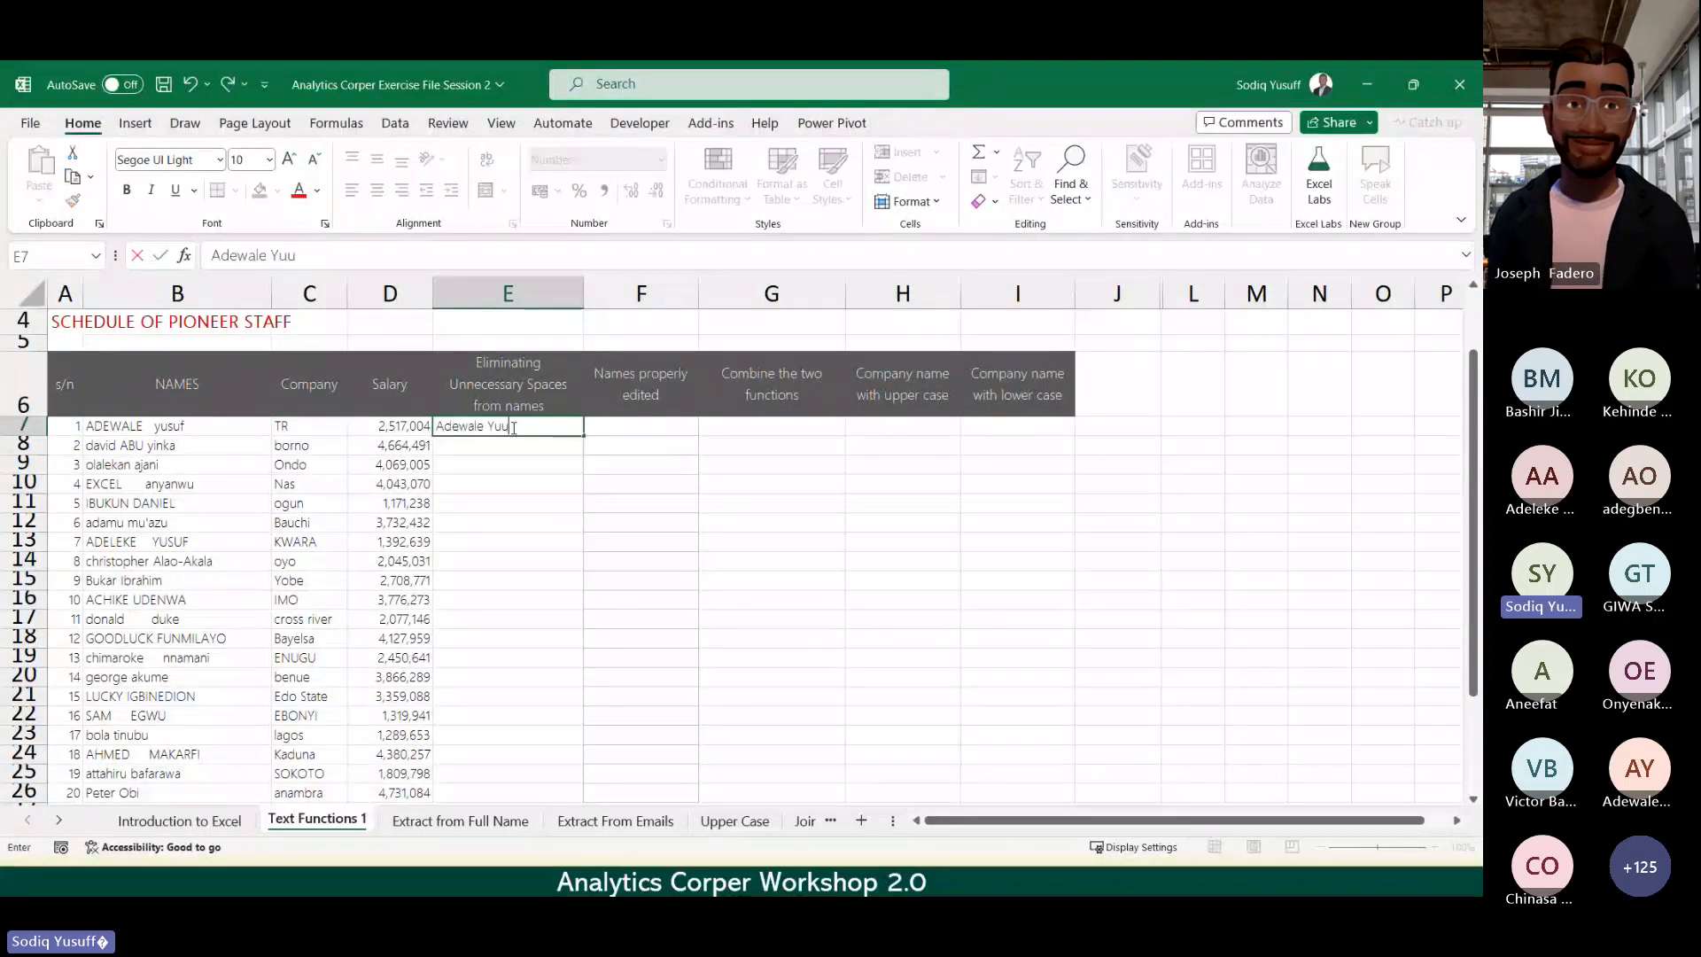
pyautogui.press('Return')
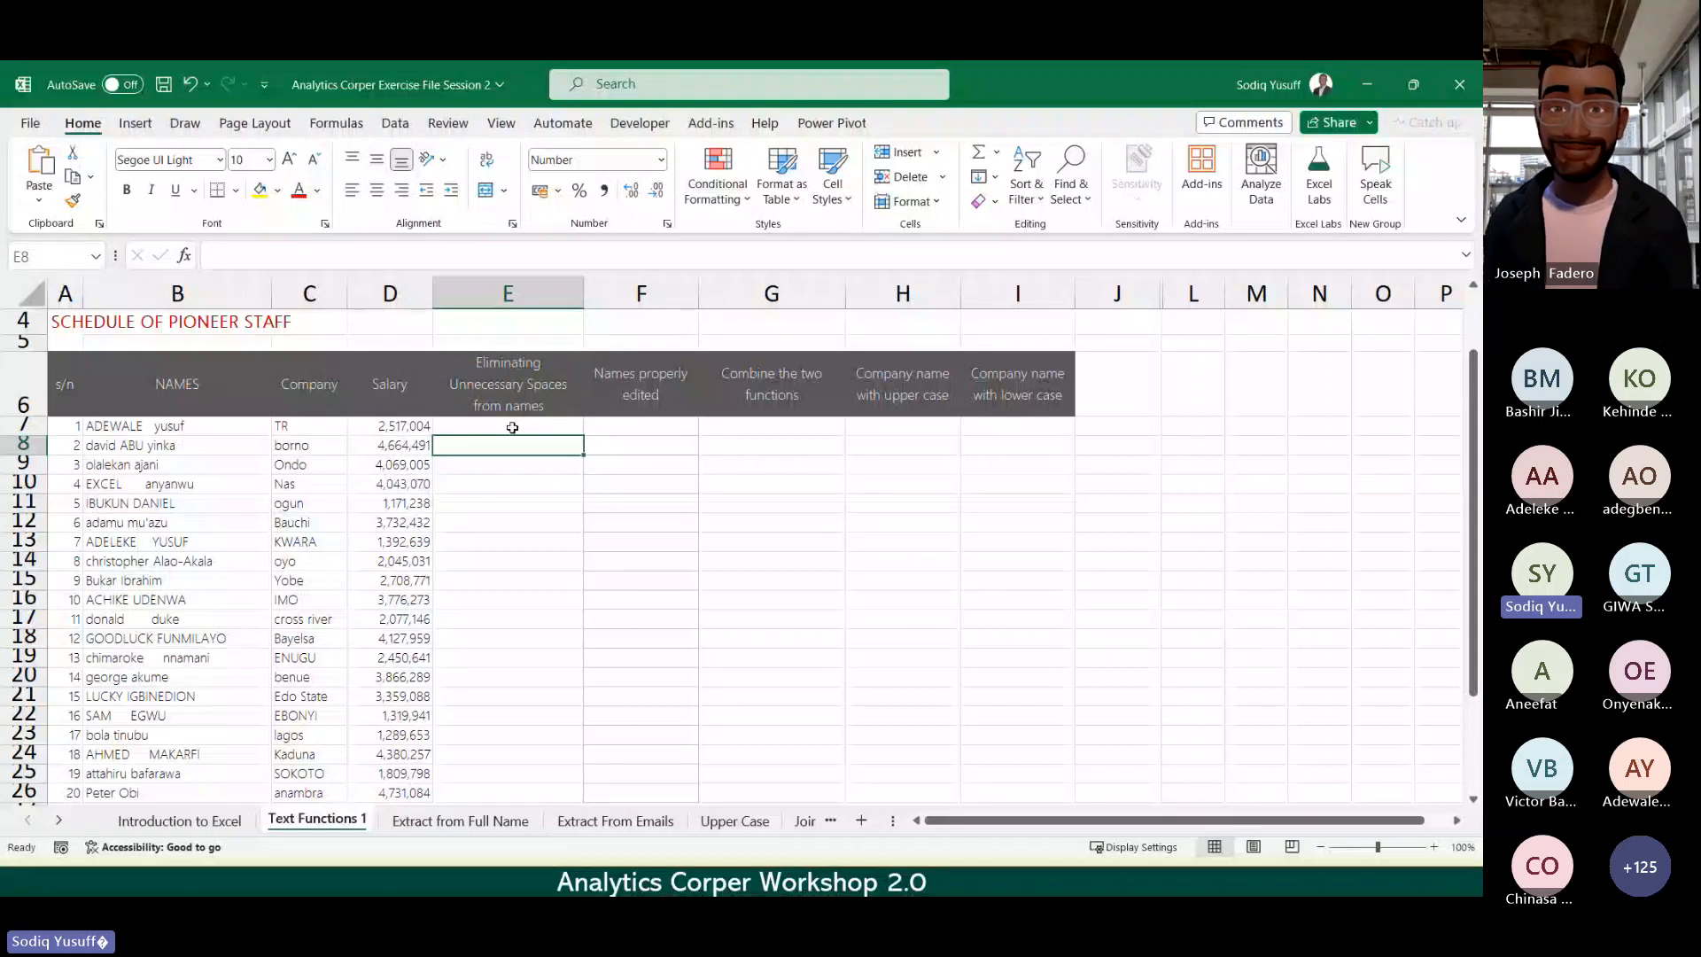
pyautogui.click(512, 428)
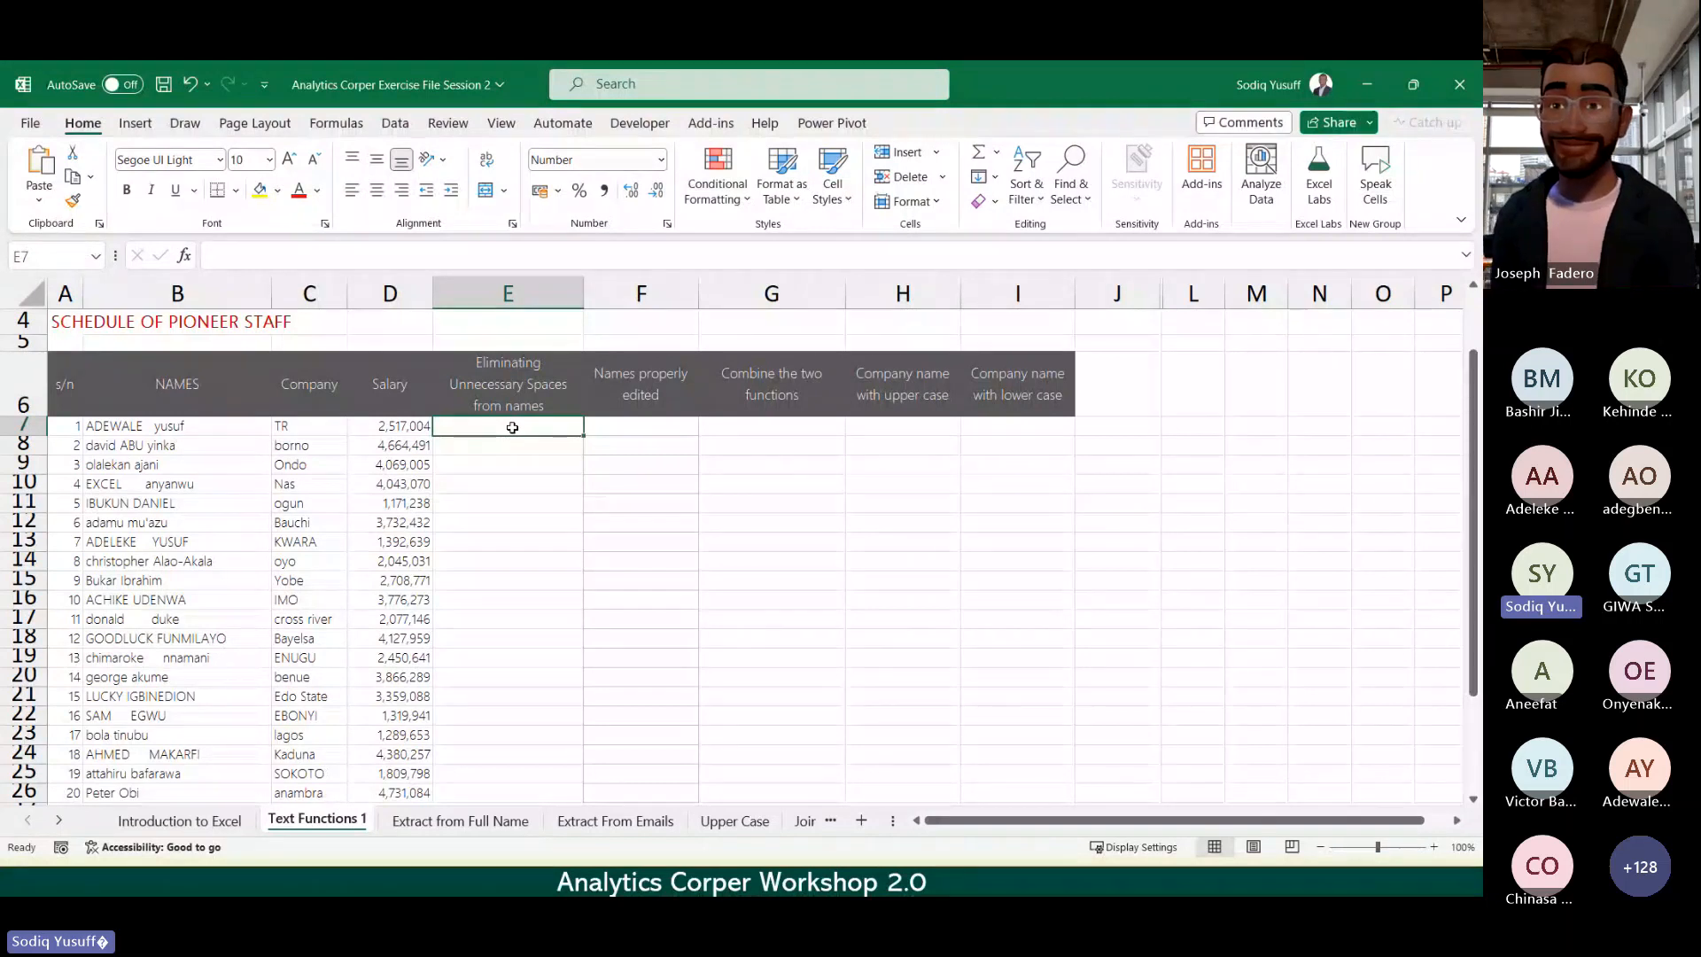
# Step: Open the Insert Function dialog from the Formulas ribbon for cell E7
pyautogui.click(334, 124)
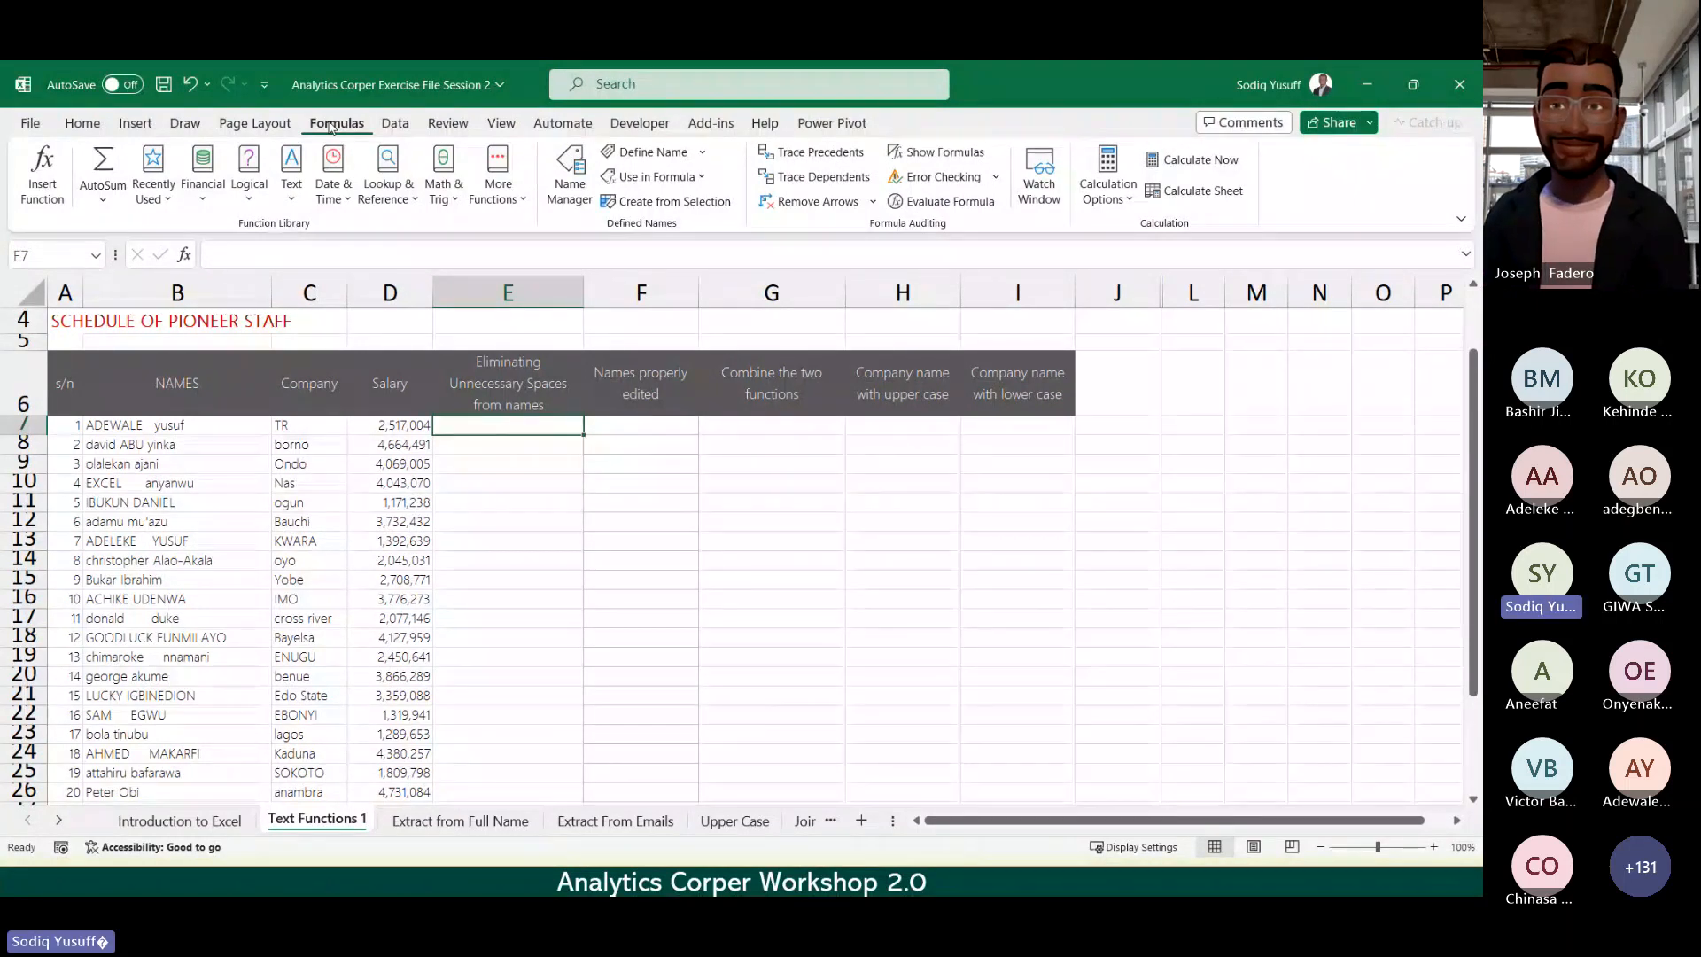
pyautogui.click(46, 197)
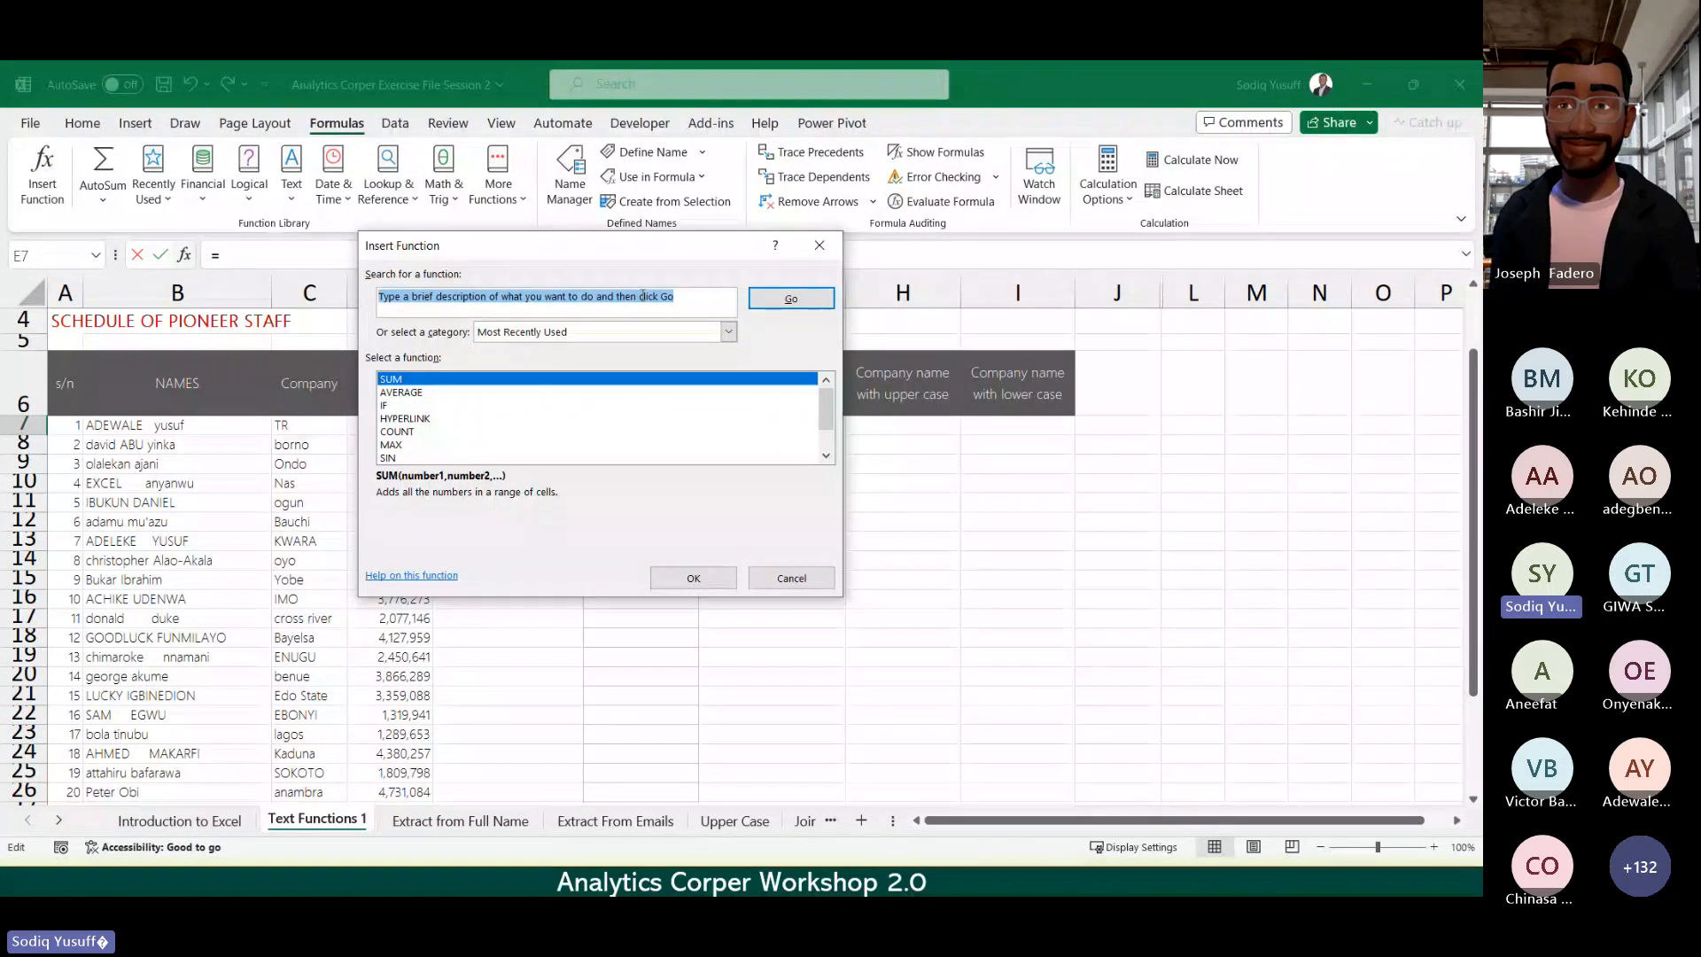
# Step: Clear the function search box, move the dialog off columns D–E, and enter 'remove spaces'
pyautogui.click(654, 303)
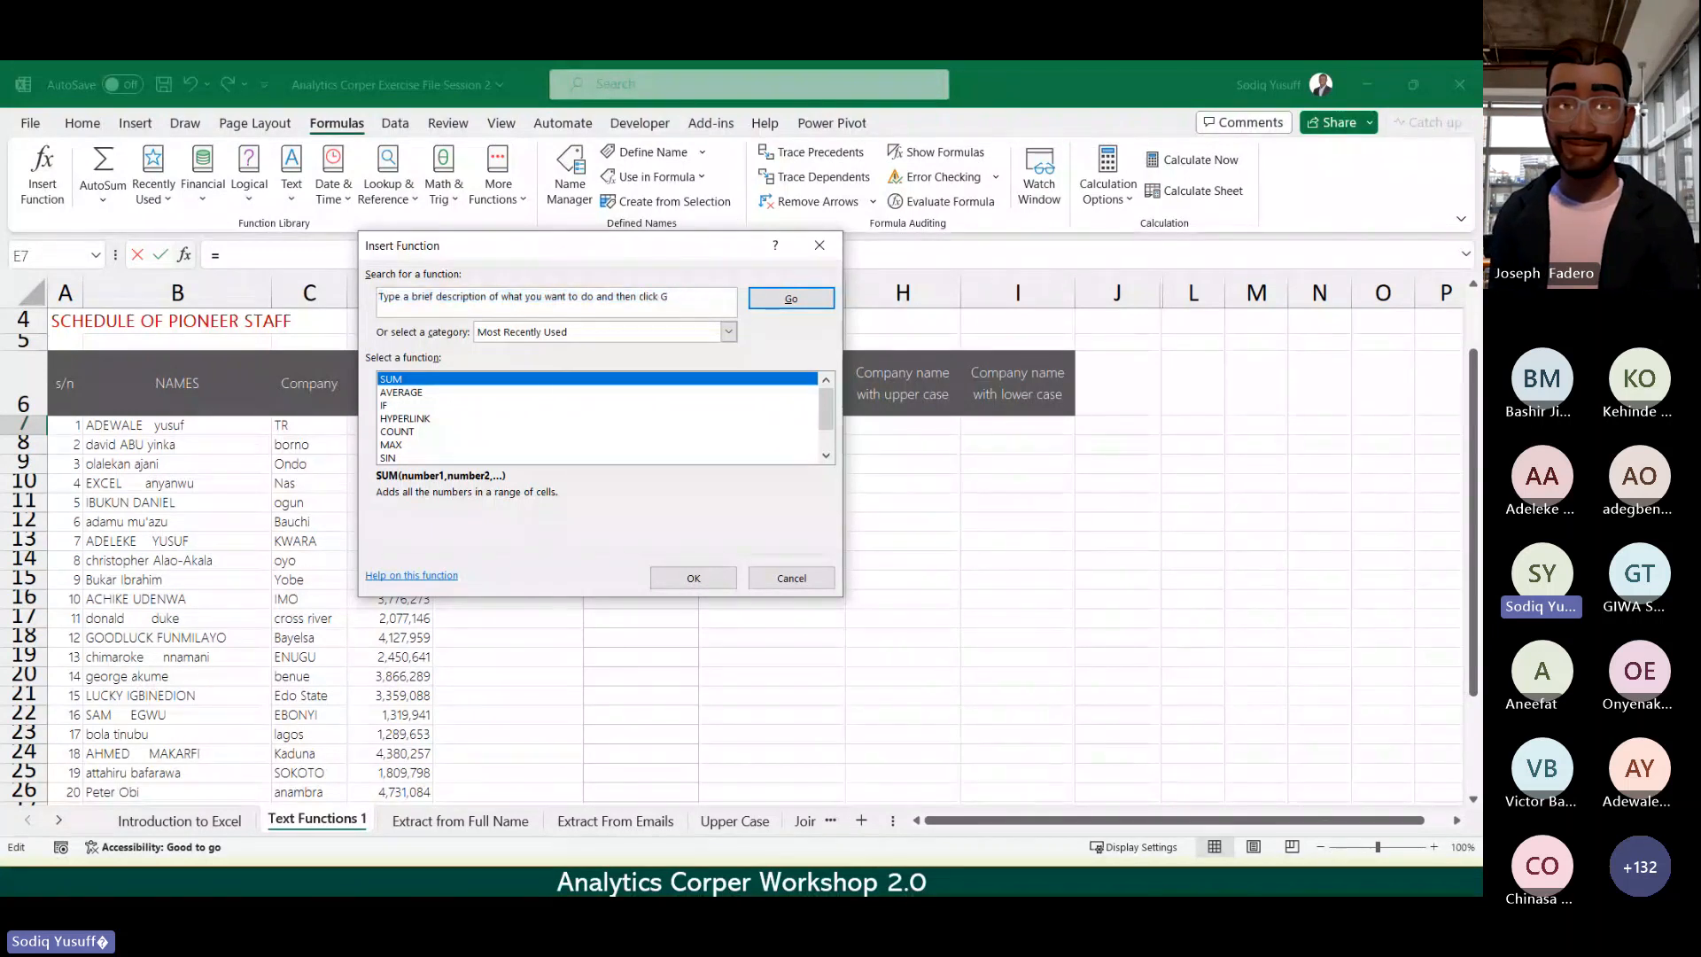
pyautogui.hotkey('ctrl', 'a')
pyautogui.press('BackSpace')
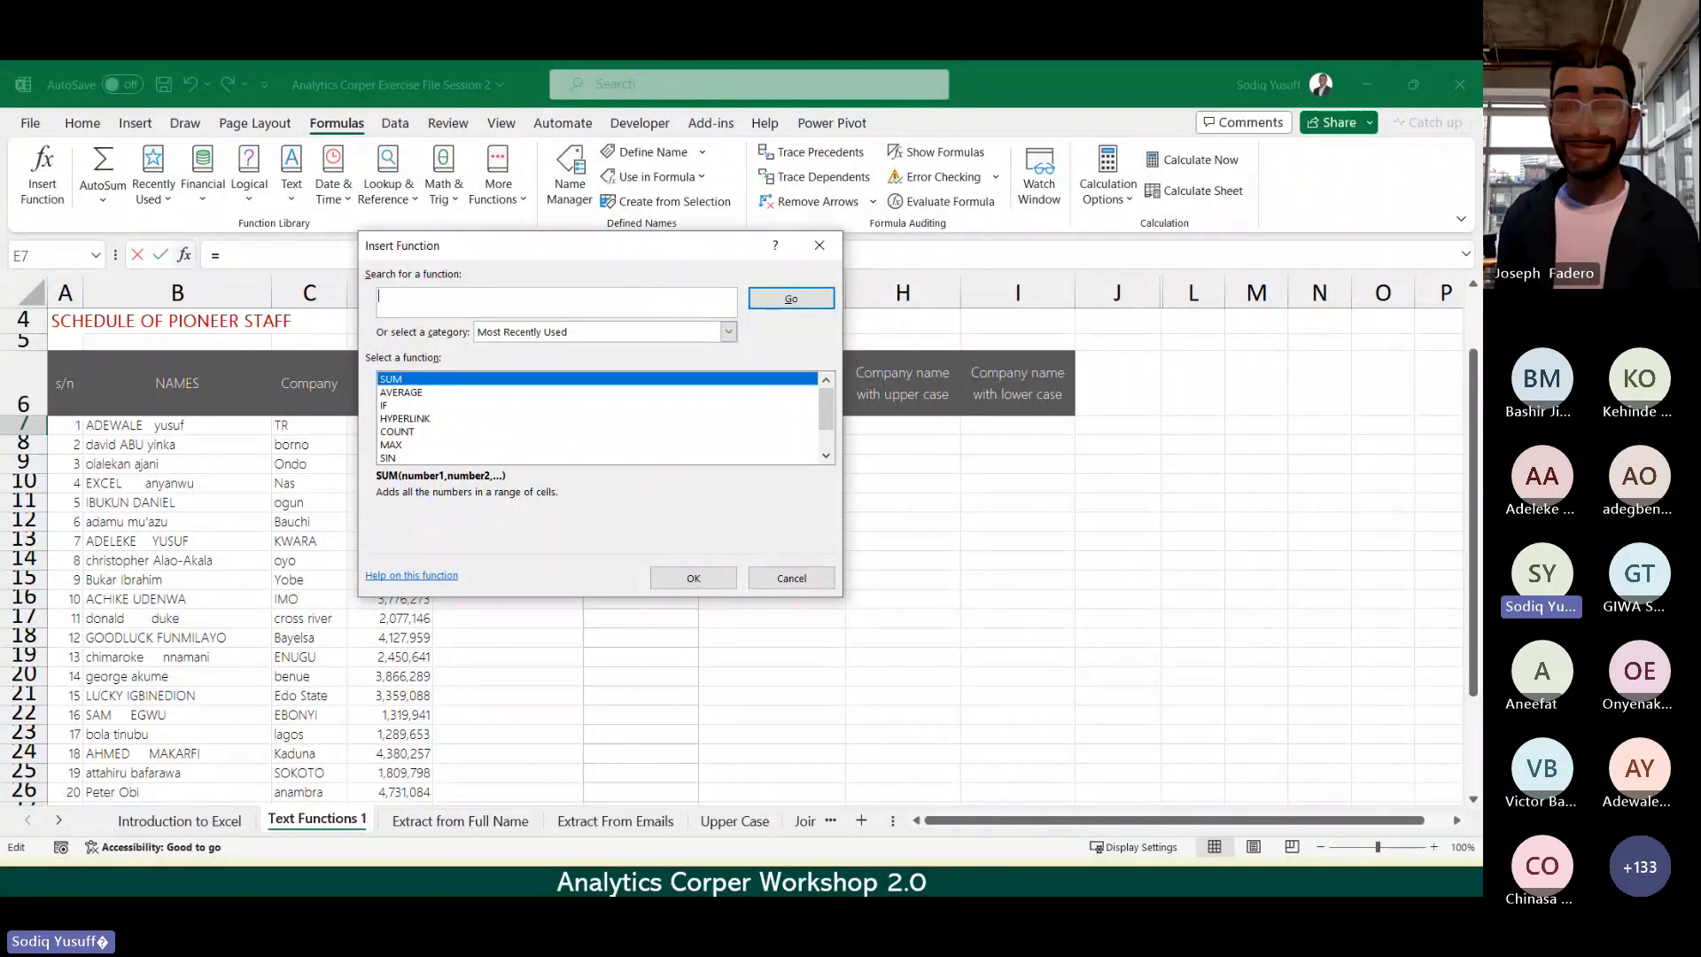
pyautogui.moveTo(658, 254); pyautogui.dragTo(913, 242)
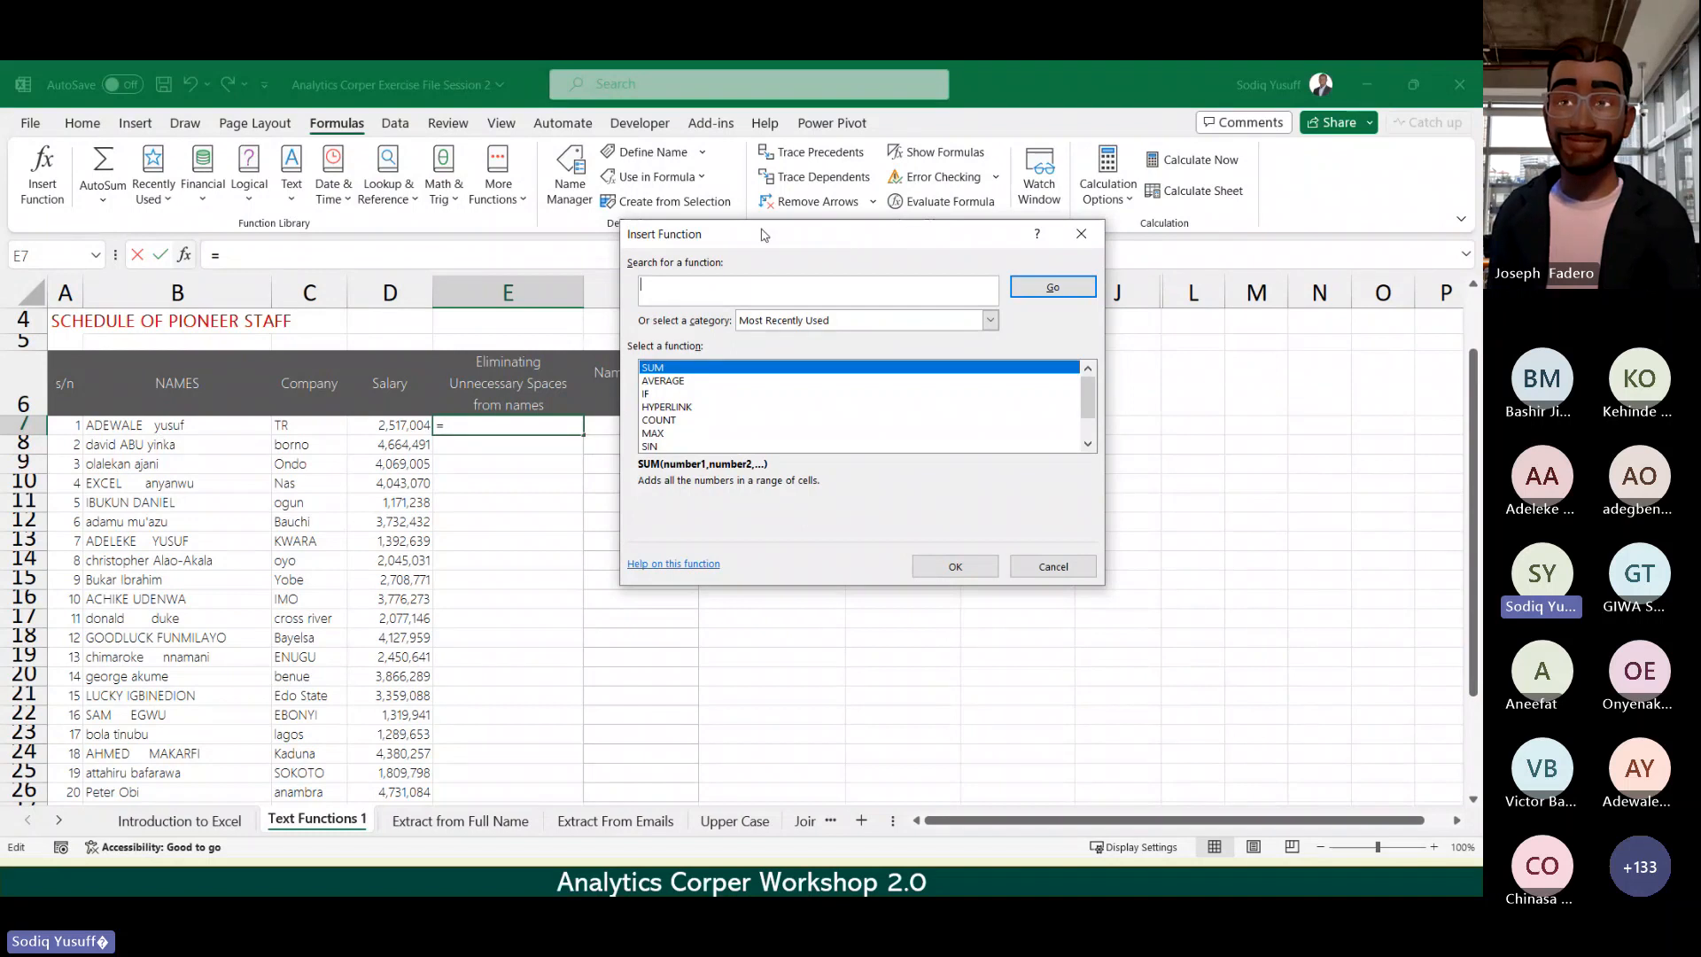
pyautogui.moveTo(763, 234); pyautogui.dragTo(508, 257)
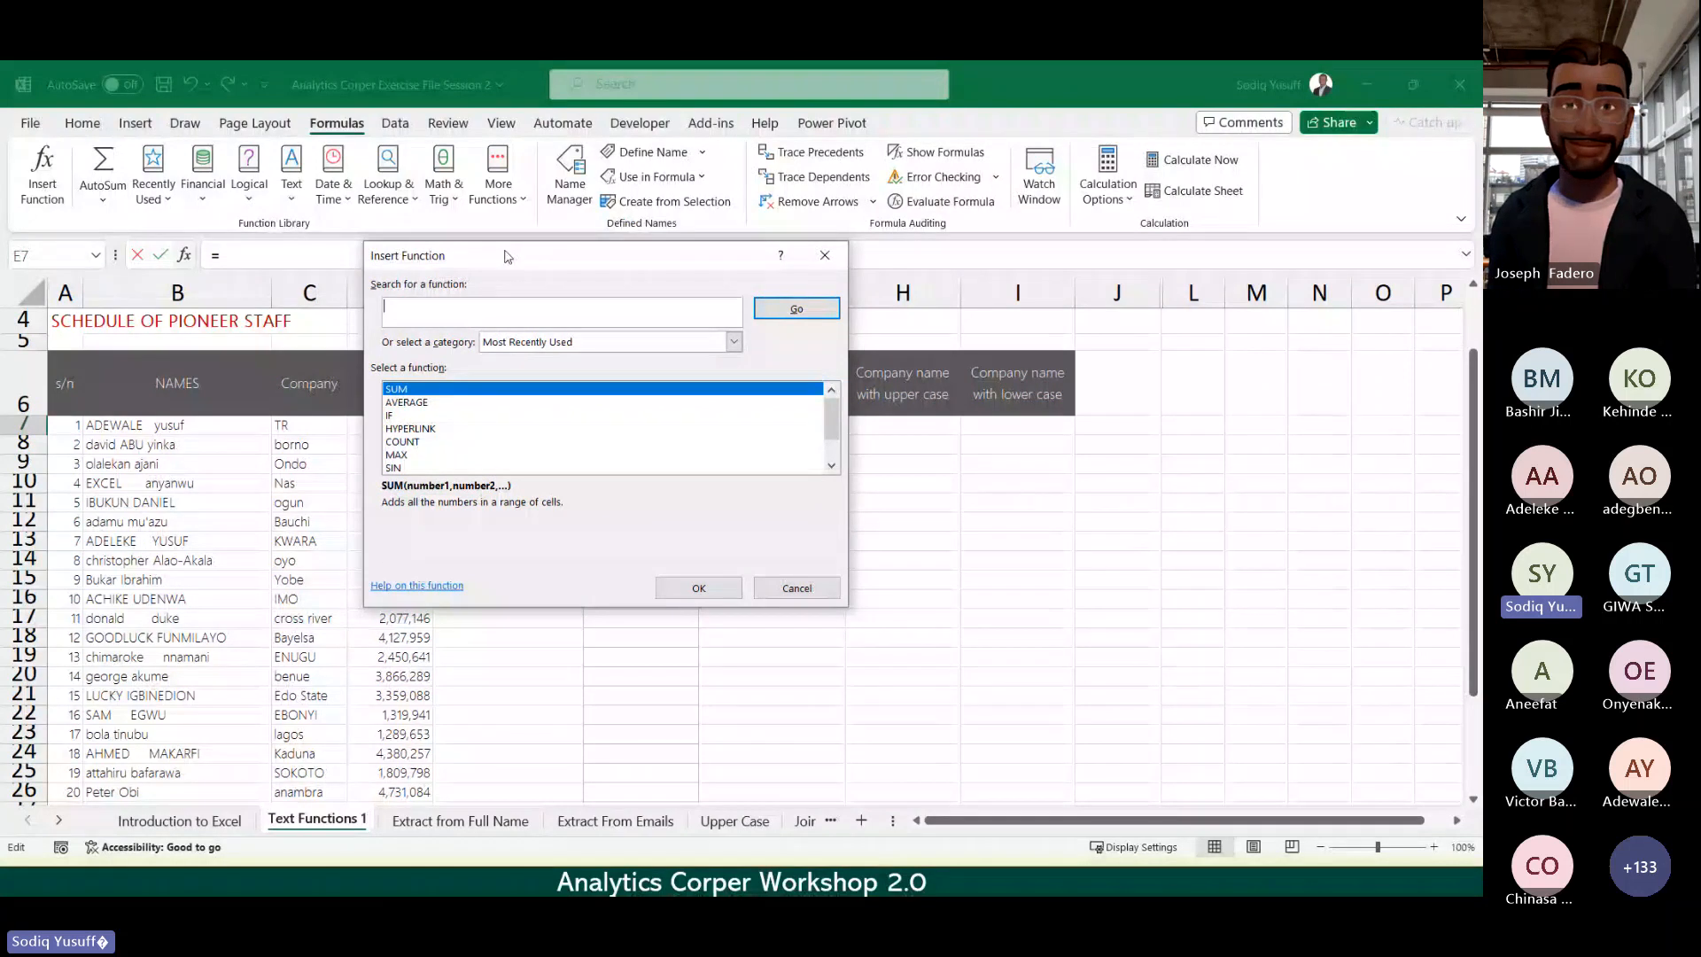
pyautogui.write('e')
pyautogui.press('BackSpace')
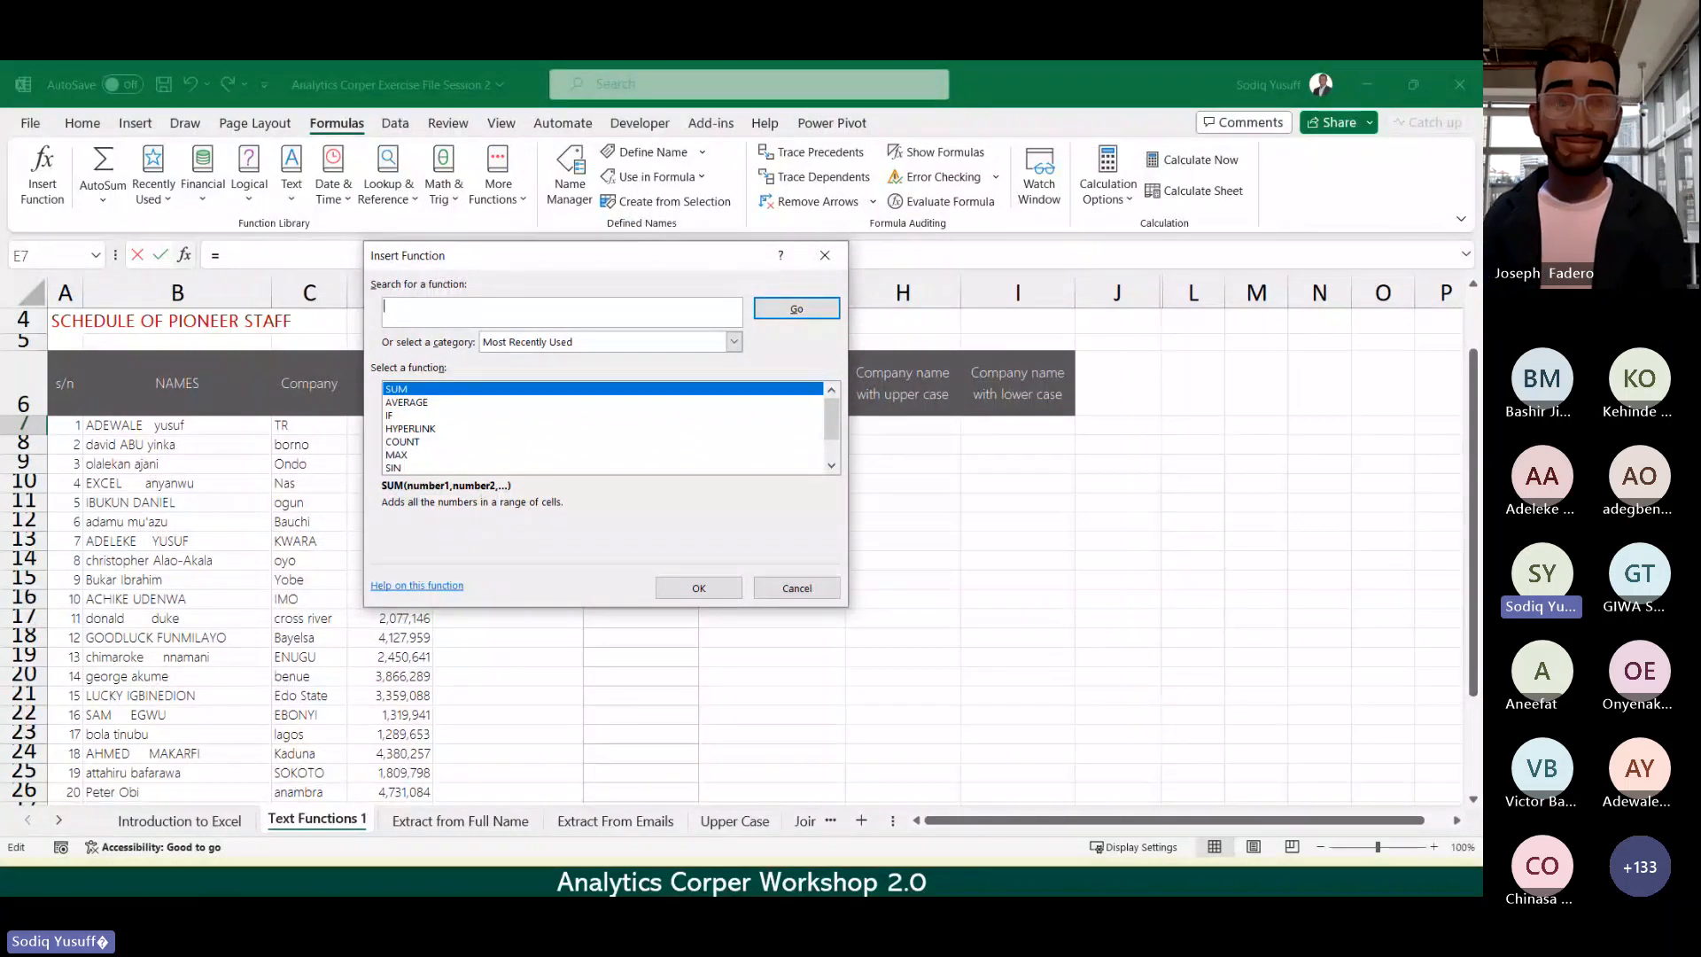
pyautogui.write('remove')
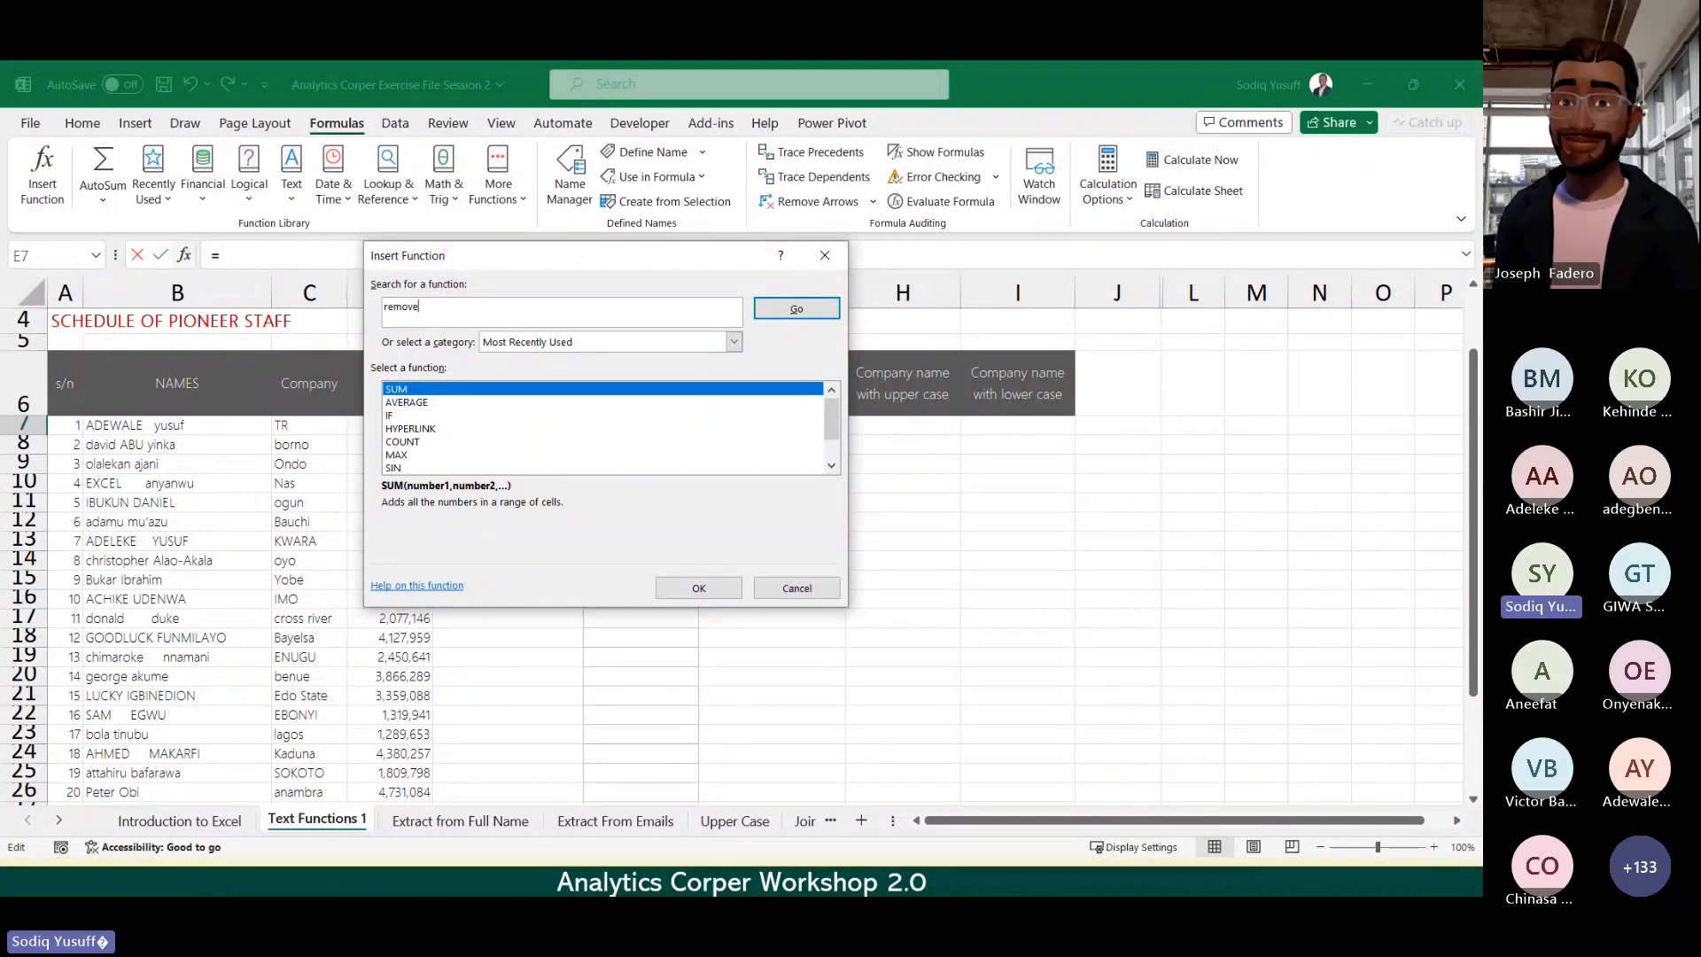
pyautogui.write(' spaces')
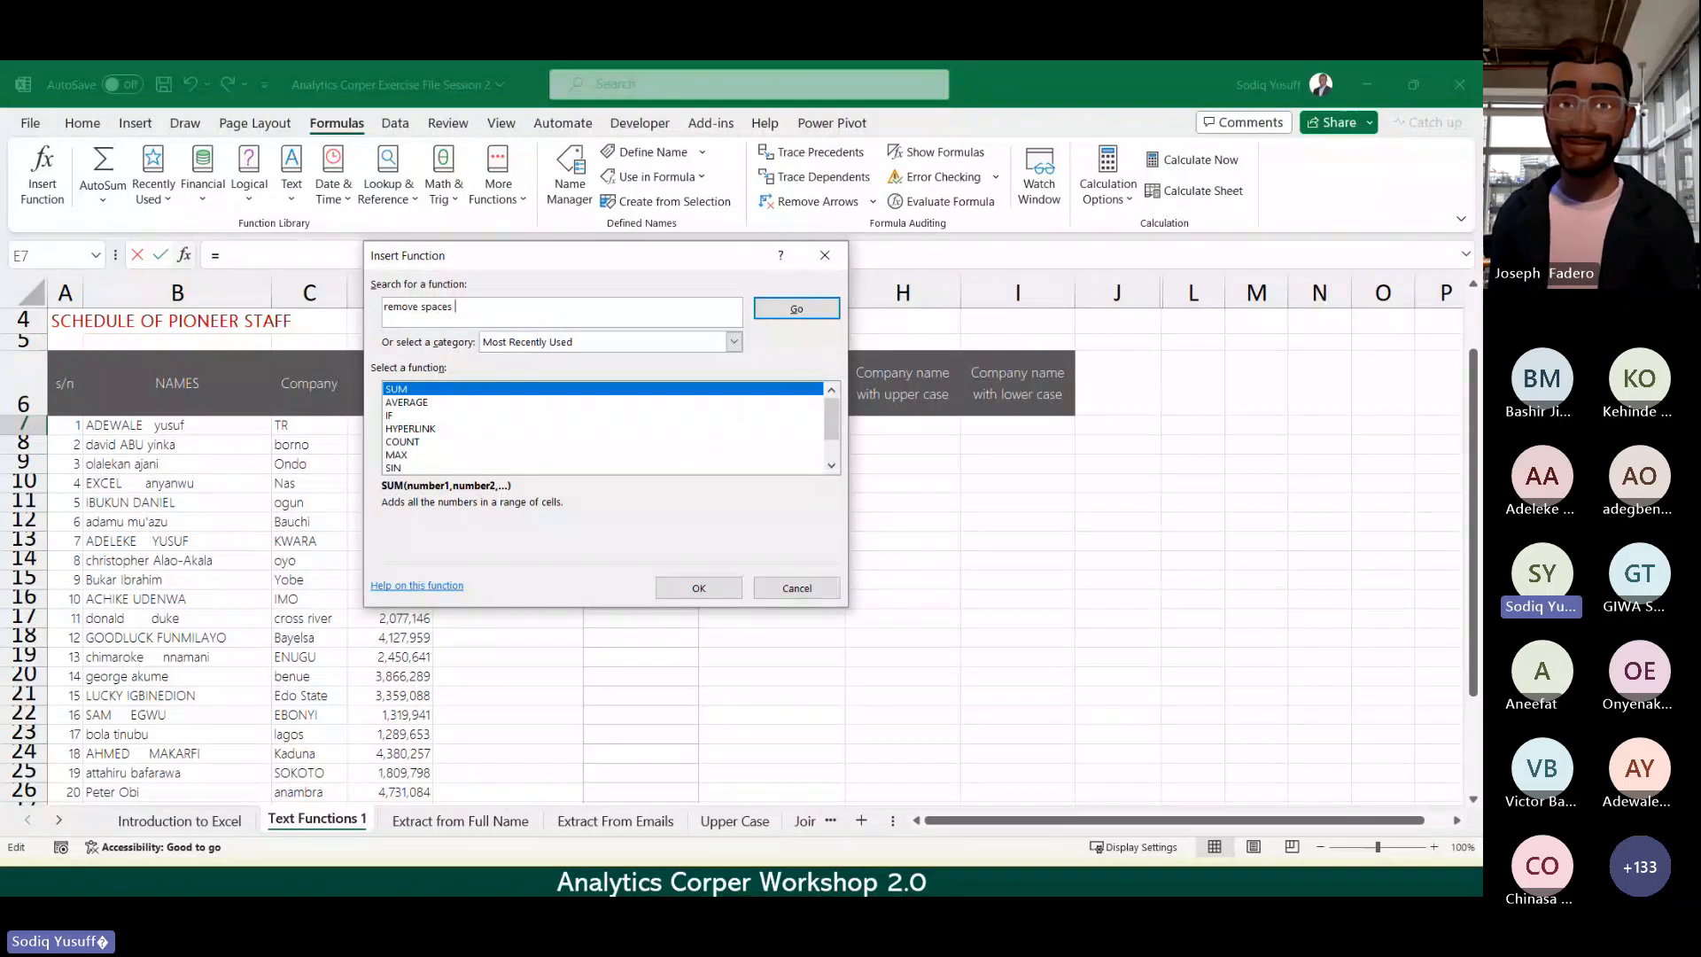
pyautogui.write(' fro')
pyautogui.press('BackSpace')
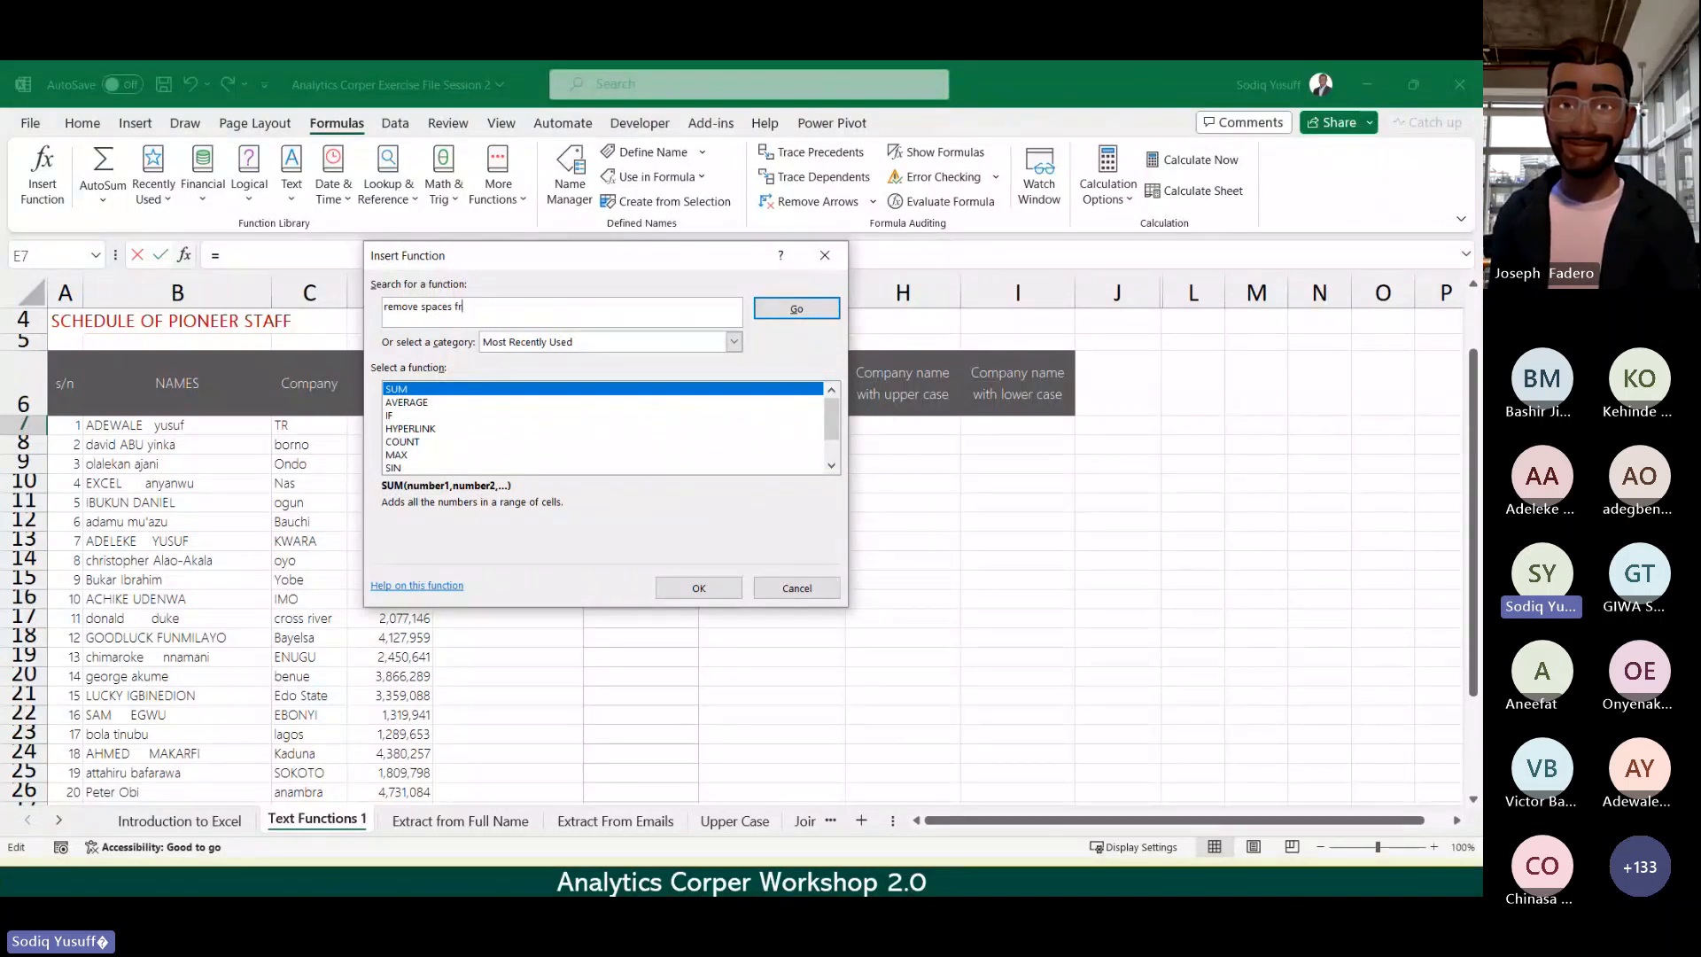
pyautogui.press('BackSpace')
pyautogui.press('BackSpace')
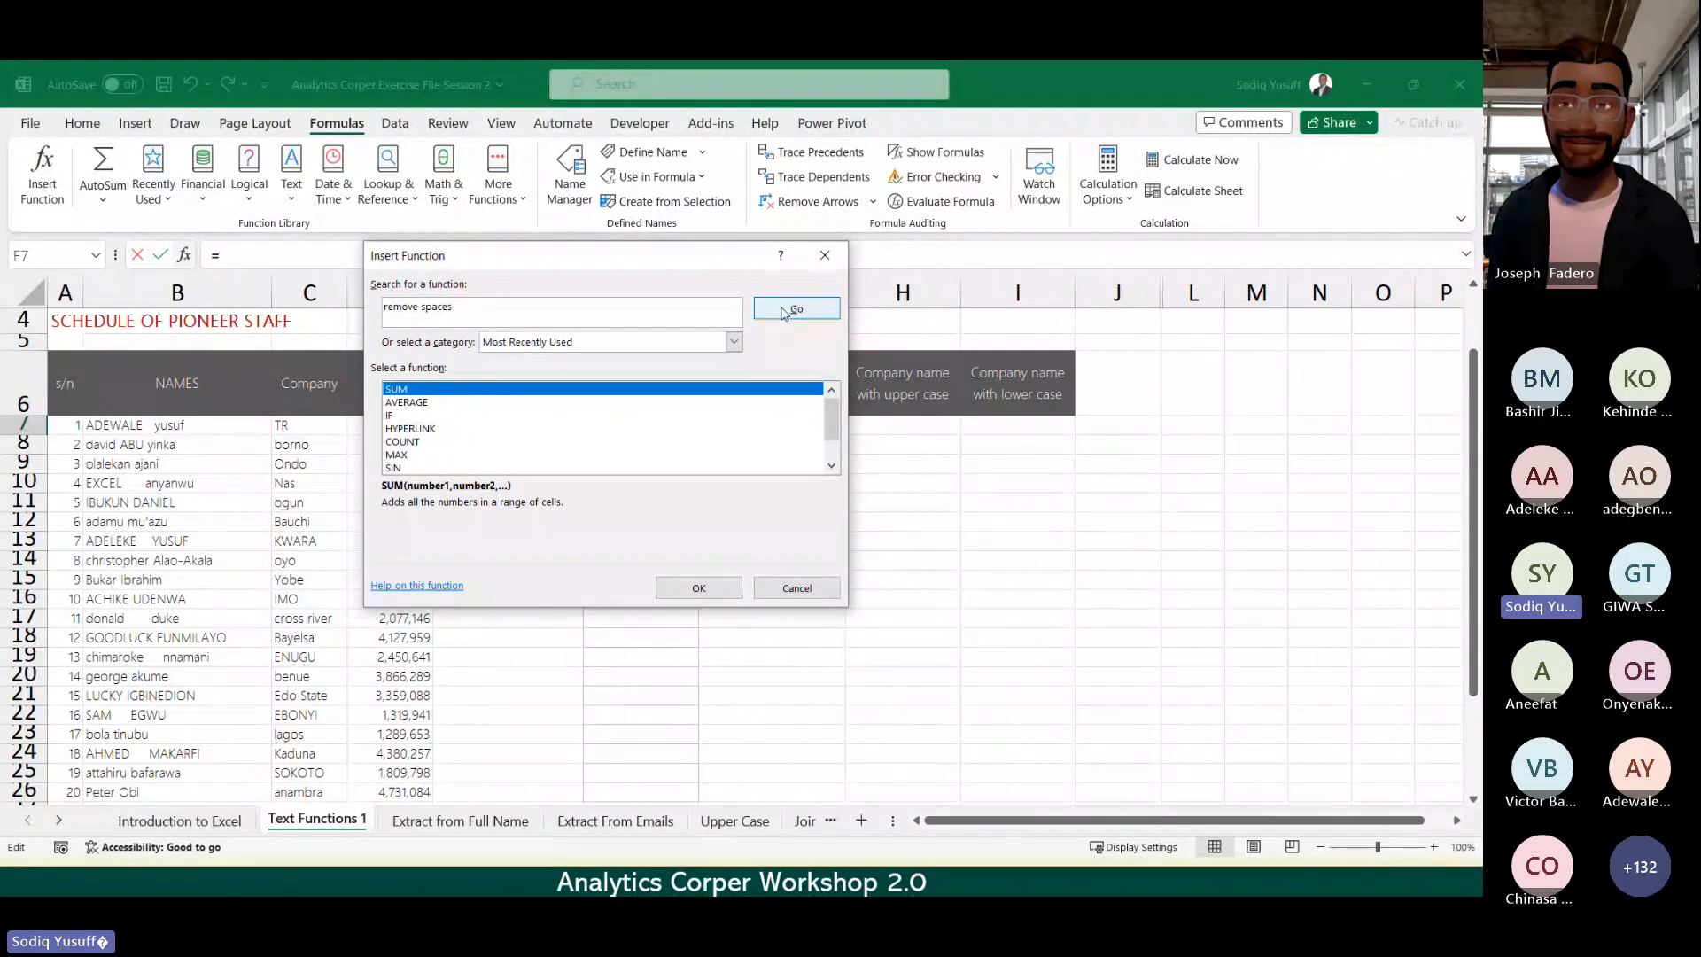
# Step: Run the 'remove spaces' search, which recommends TRIM, then close the dialog without inserting
pyautogui.click(784, 310)
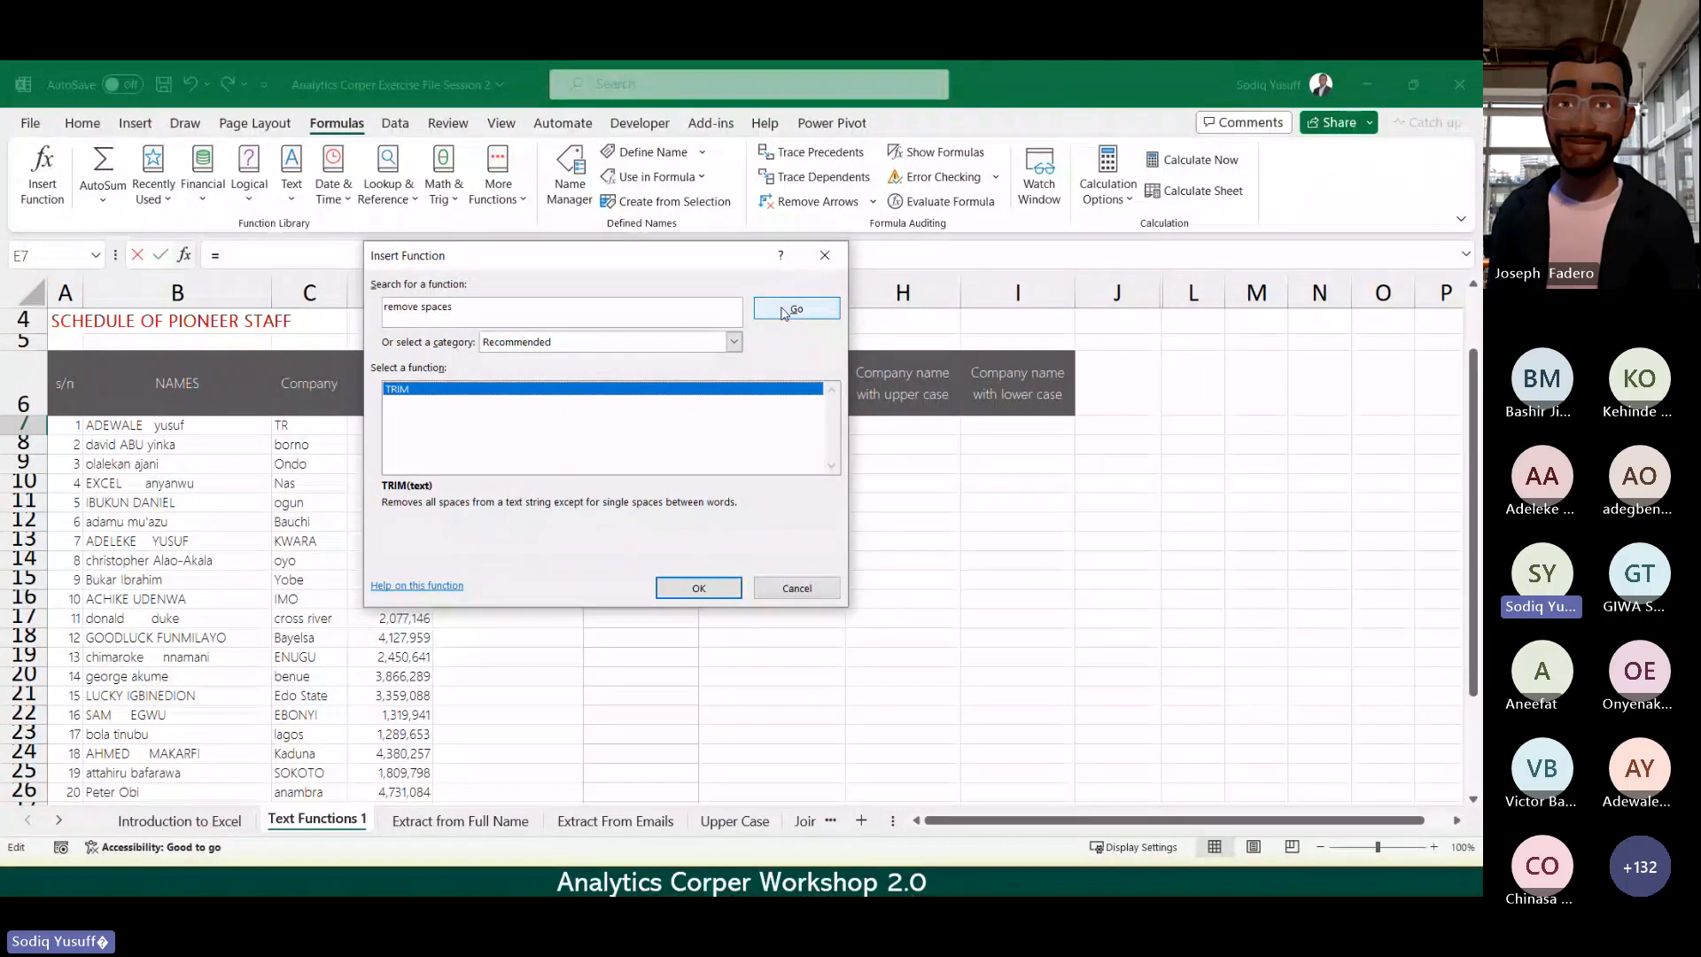
pyautogui.click(574, 312)
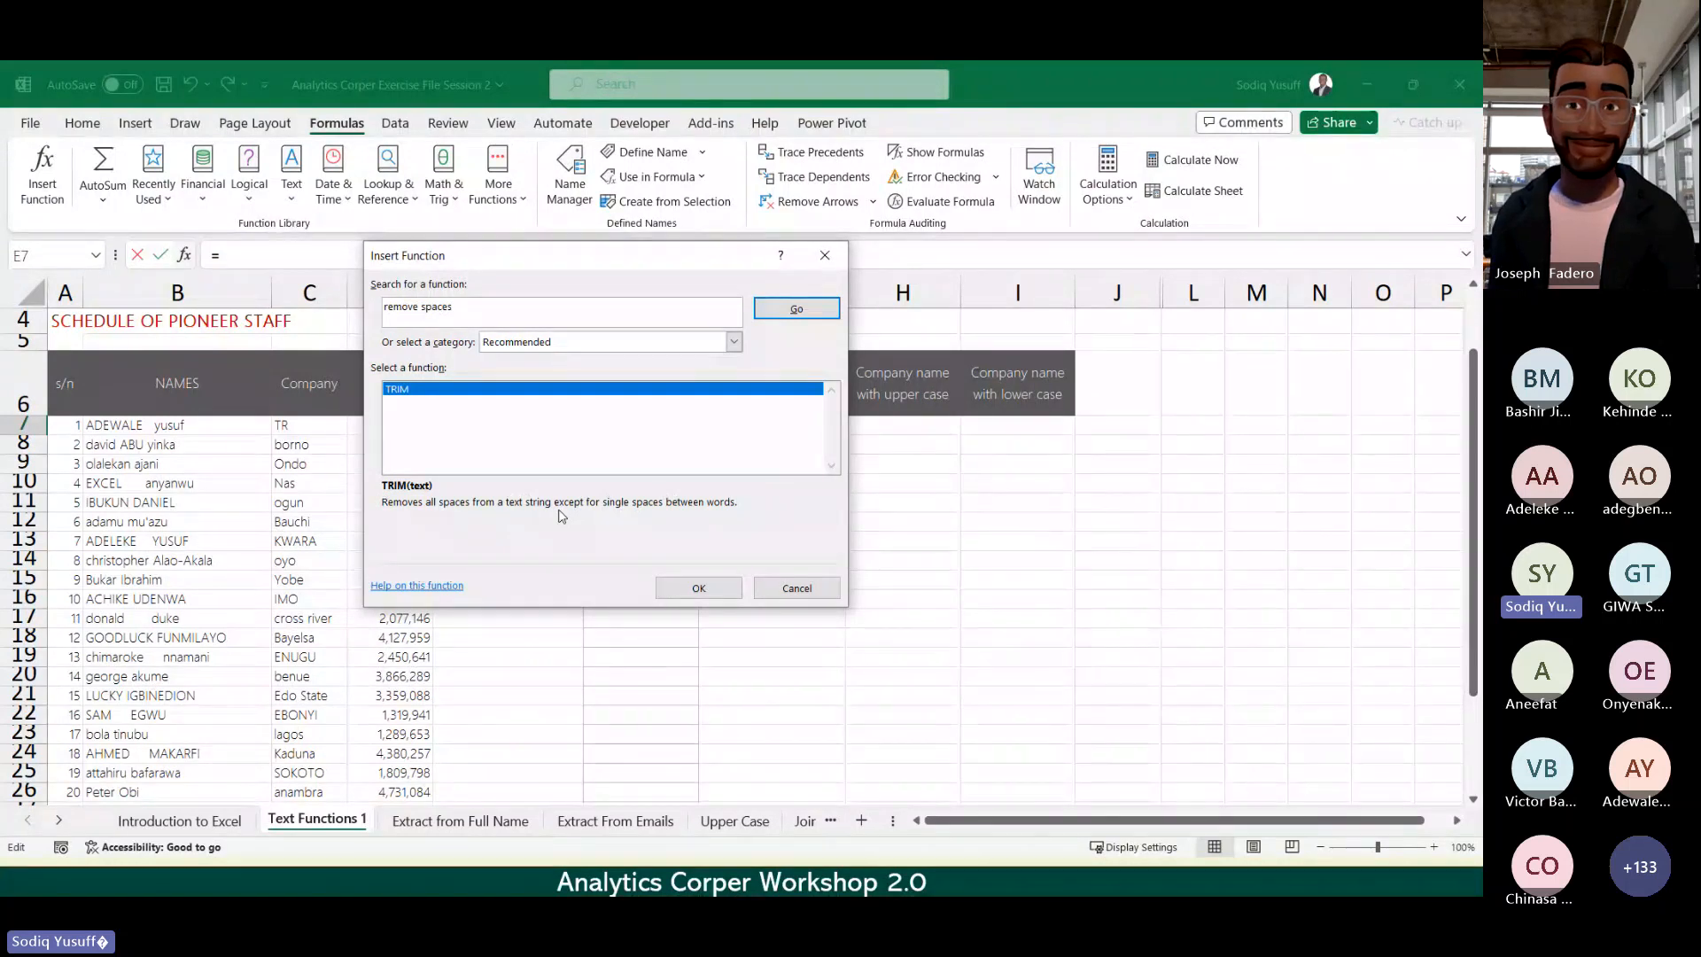
pyautogui.click(826, 257)
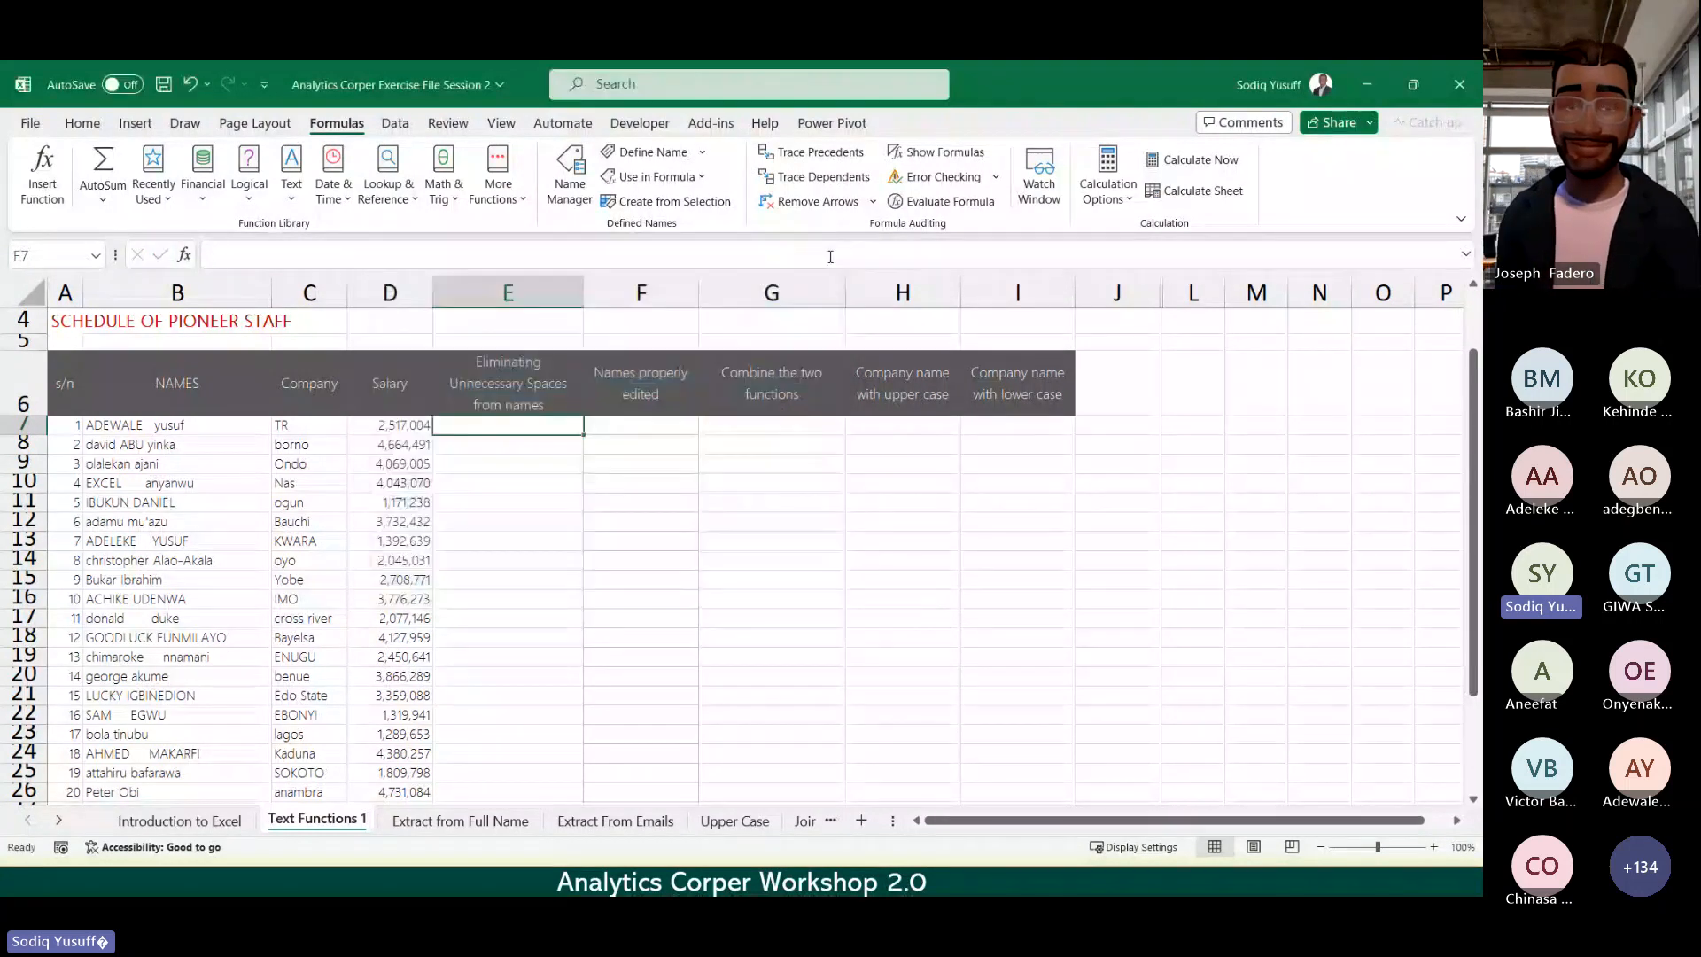
# Step: Select E11, then put cell E7 into edit mode for a formula
pyautogui.click(522, 502)
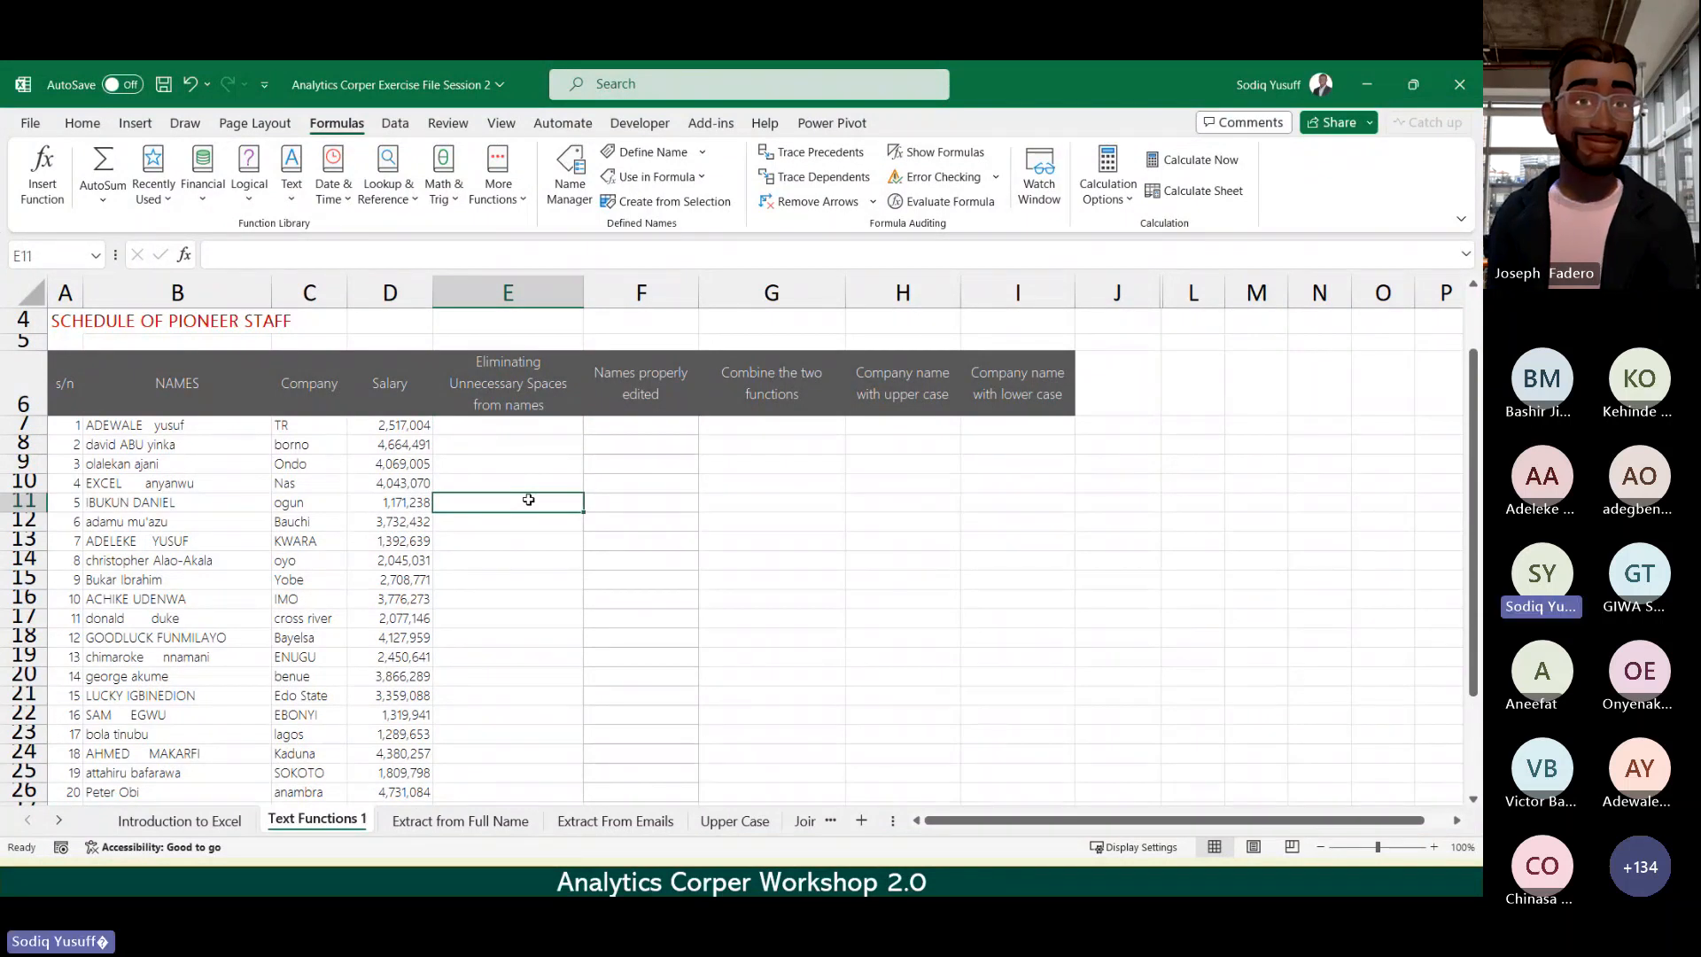
pyautogui.click(512, 428)
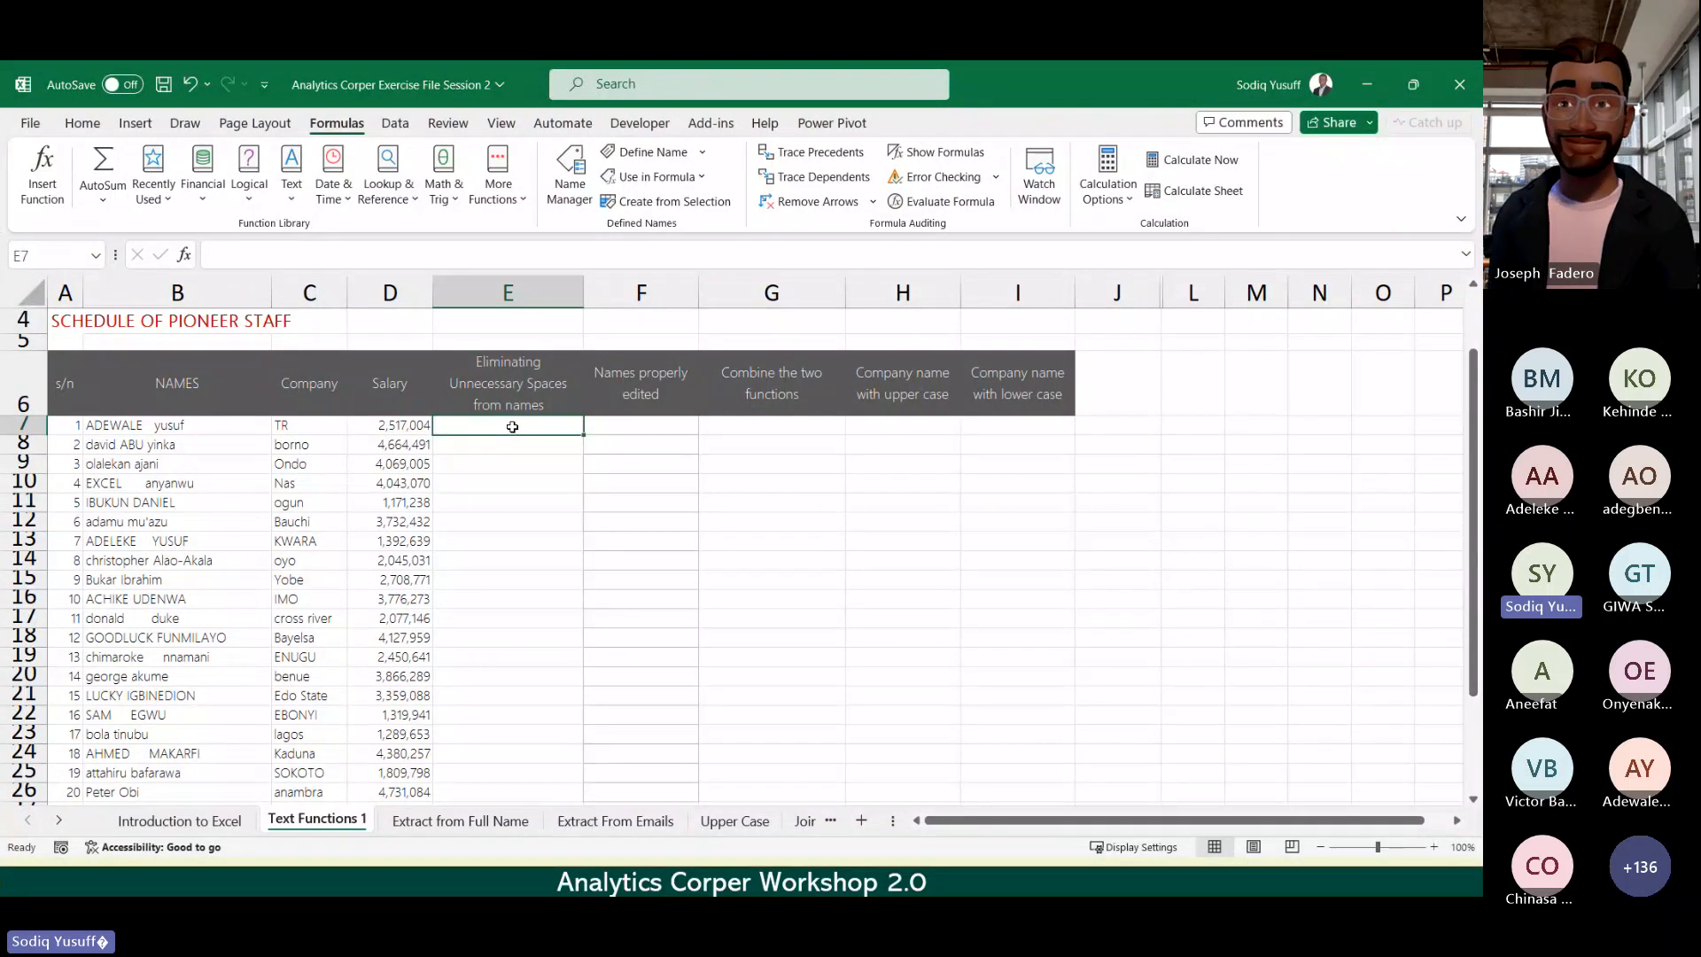
pyautogui.doubleClick(513, 427)
# Step: Start the formula =TRIM( in E7 by picking TRIM from the autocomplete list
pyautogui.write('=')
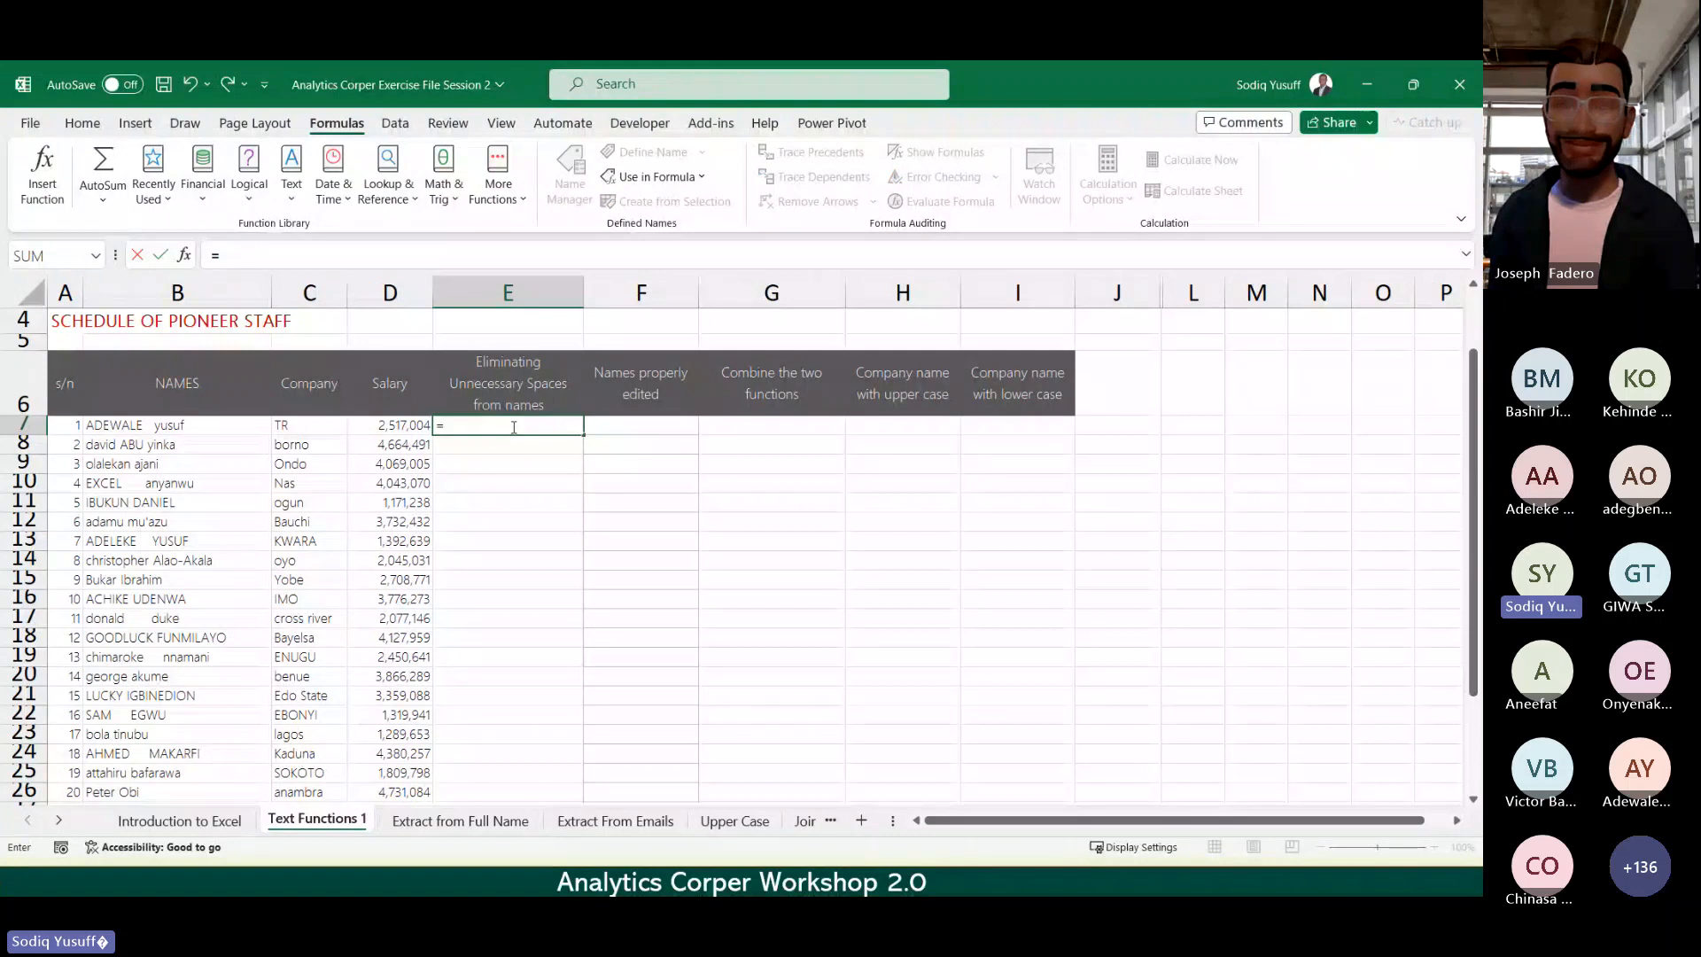
pyautogui.write('tr')
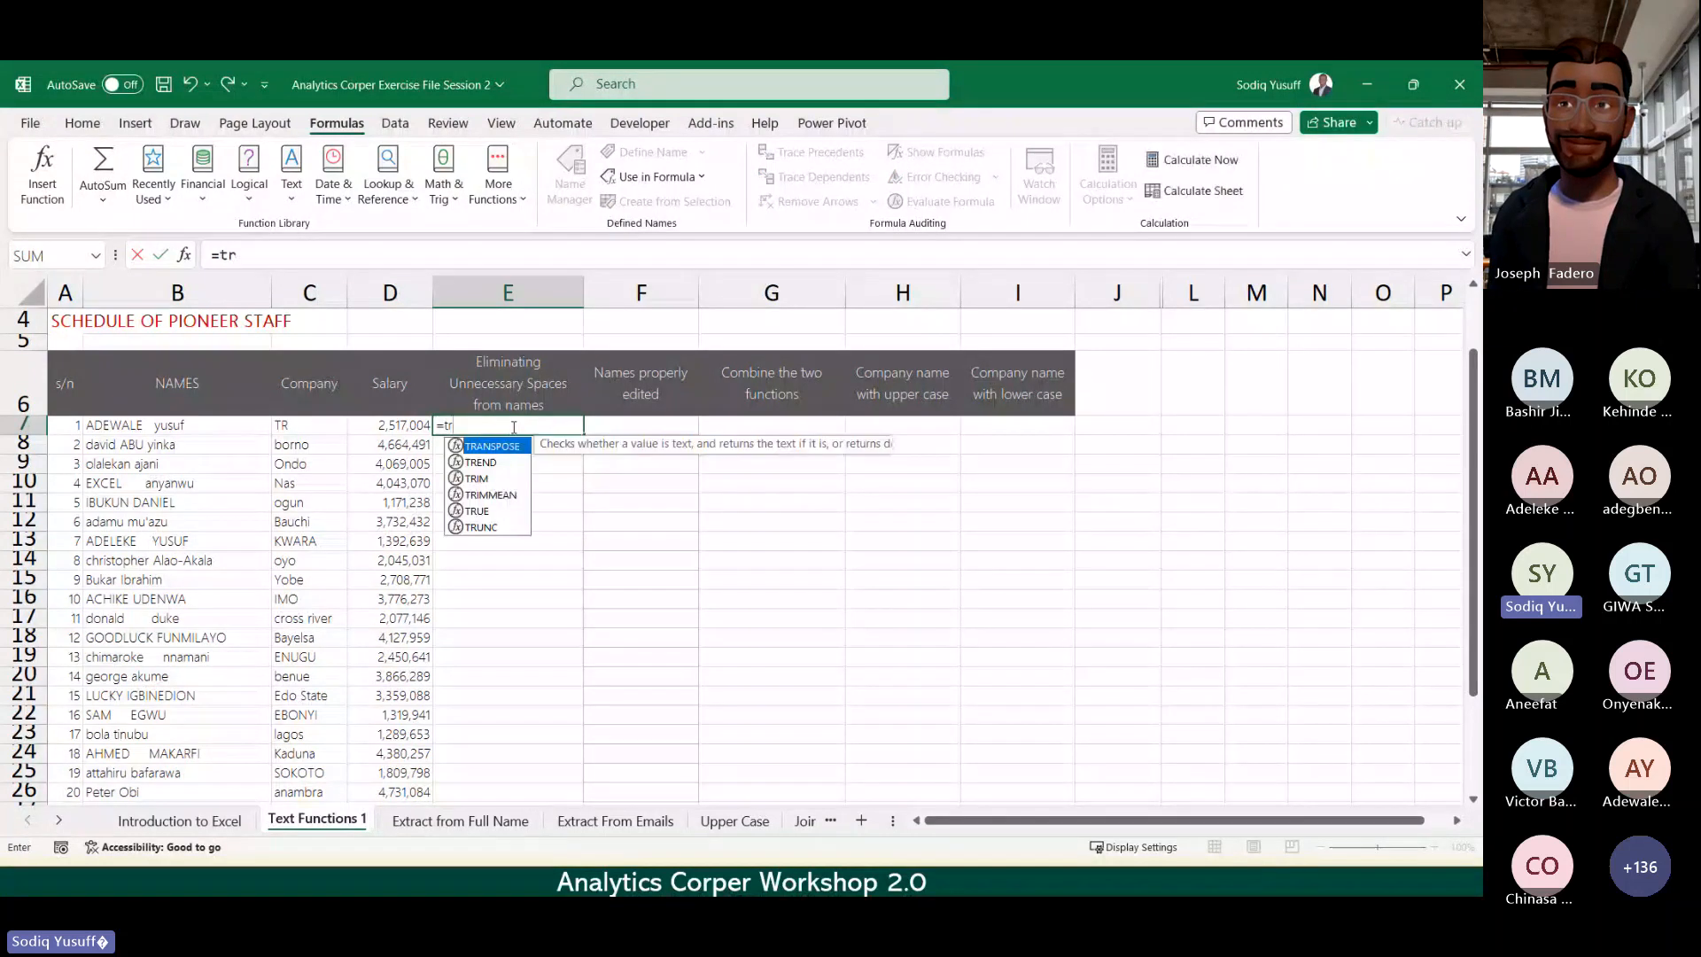
pyautogui.write('i')
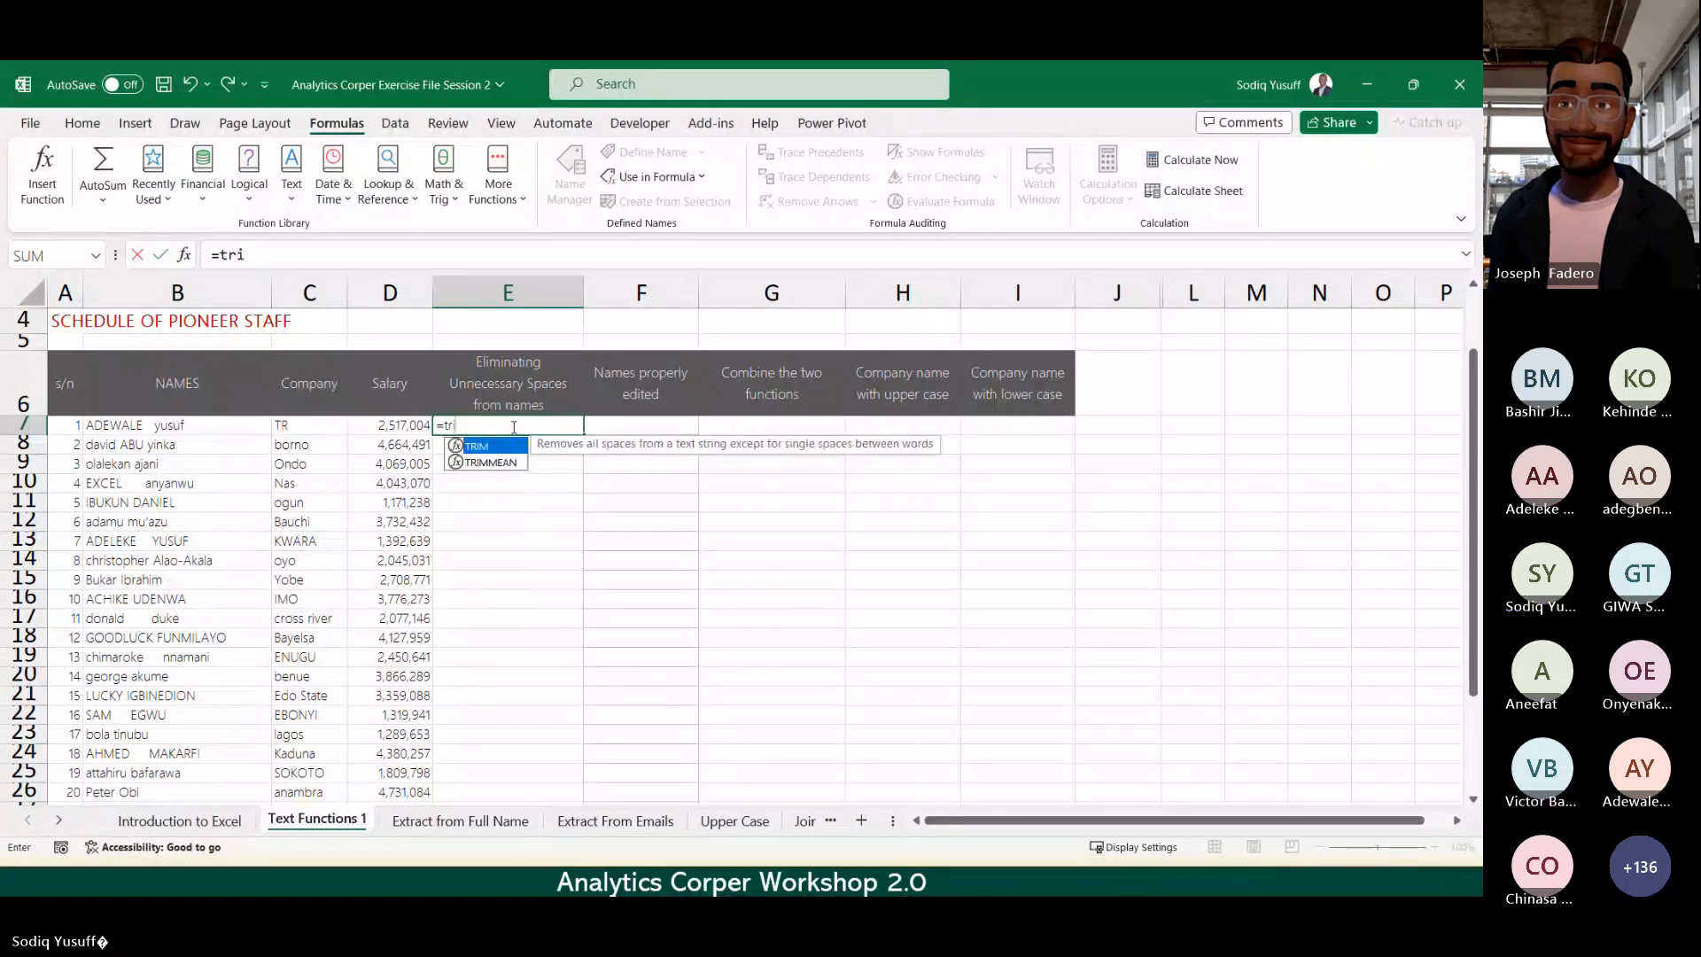
pyautogui.press('BackSpace')
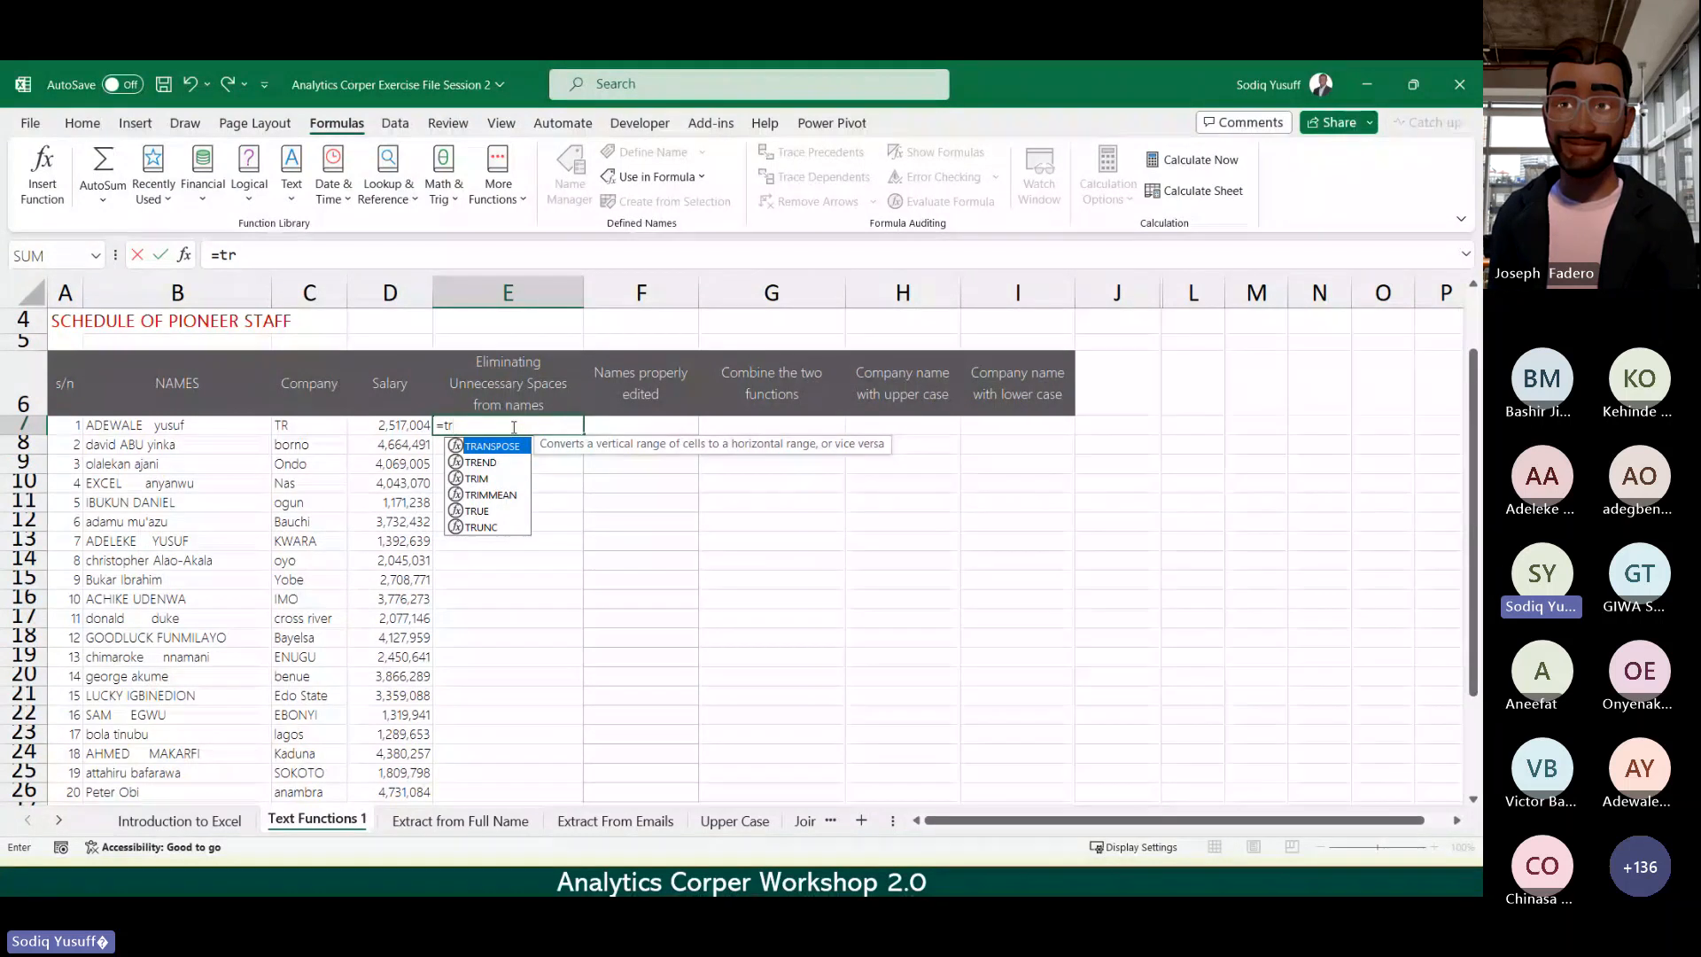
pyautogui.doubleClick(480, 480)
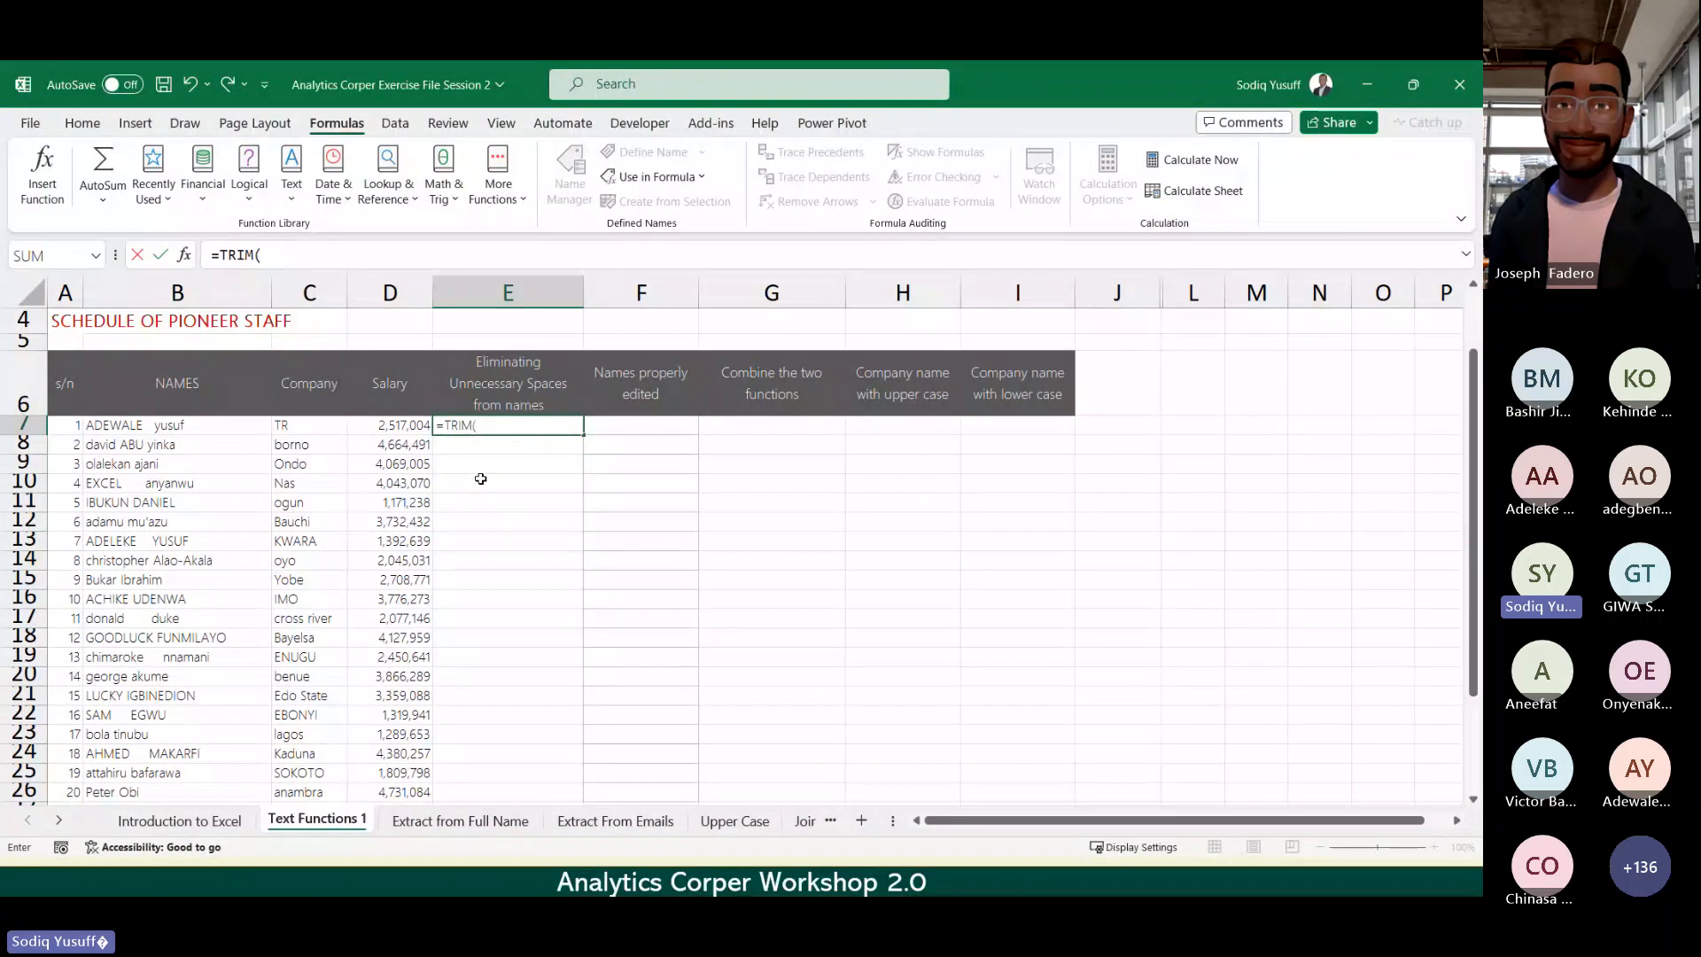
pyautogui.press('BackSpace')
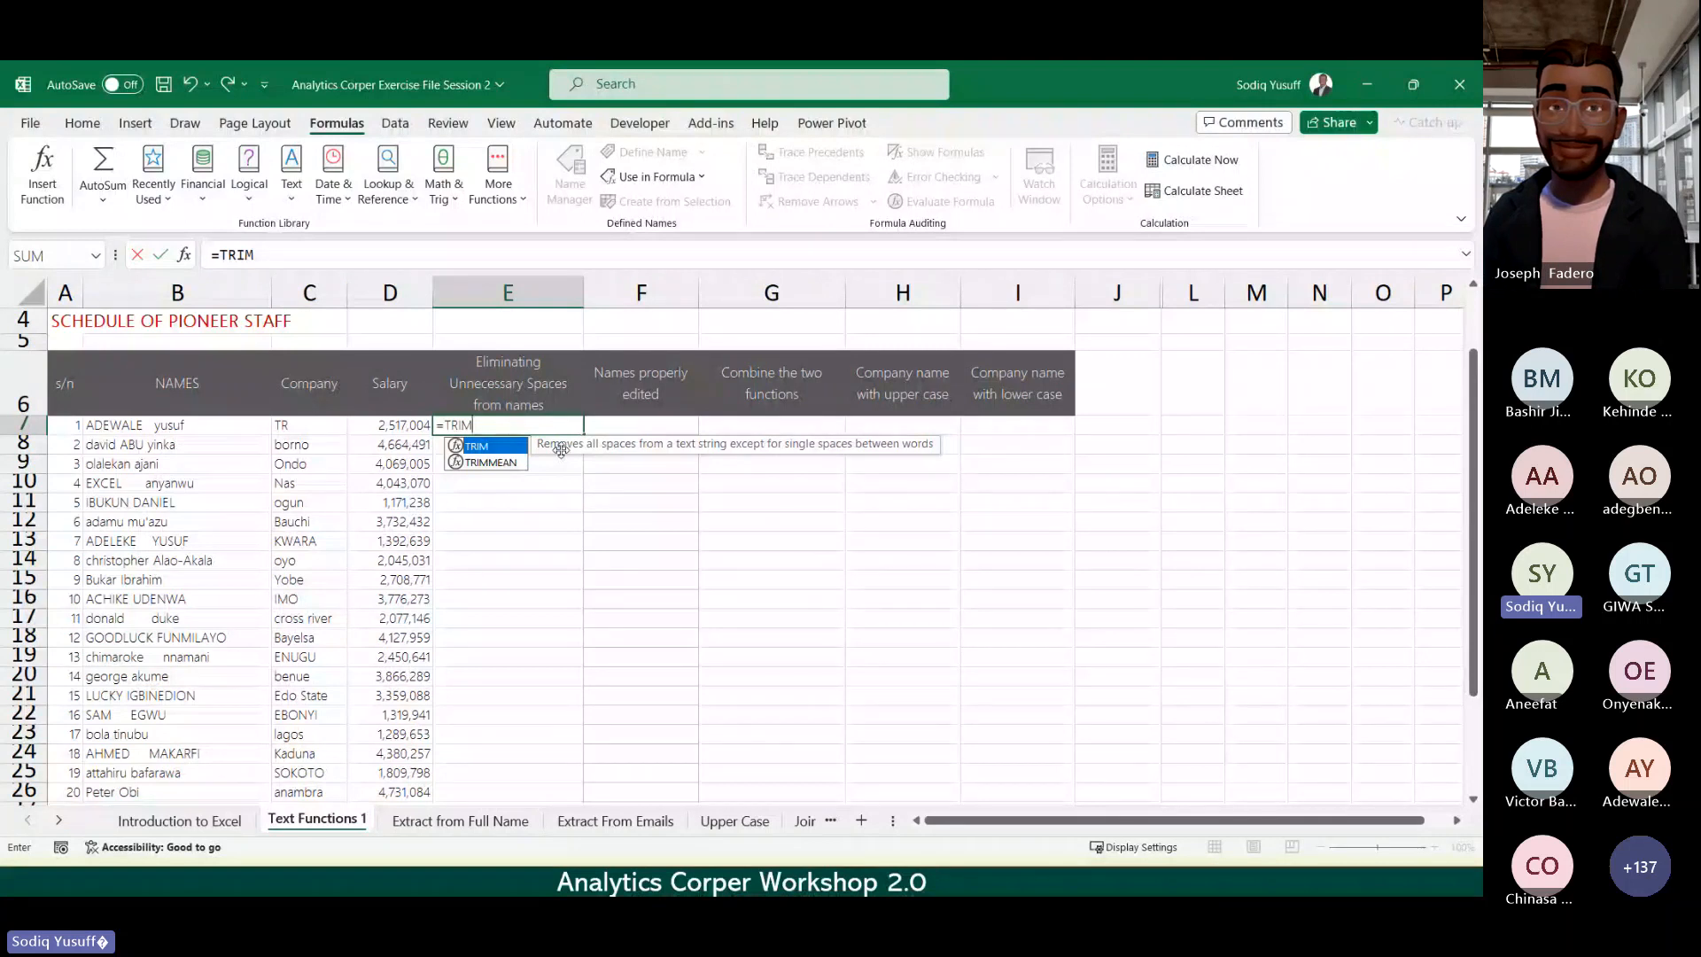
pyautogui.doubleClick(489, 448)
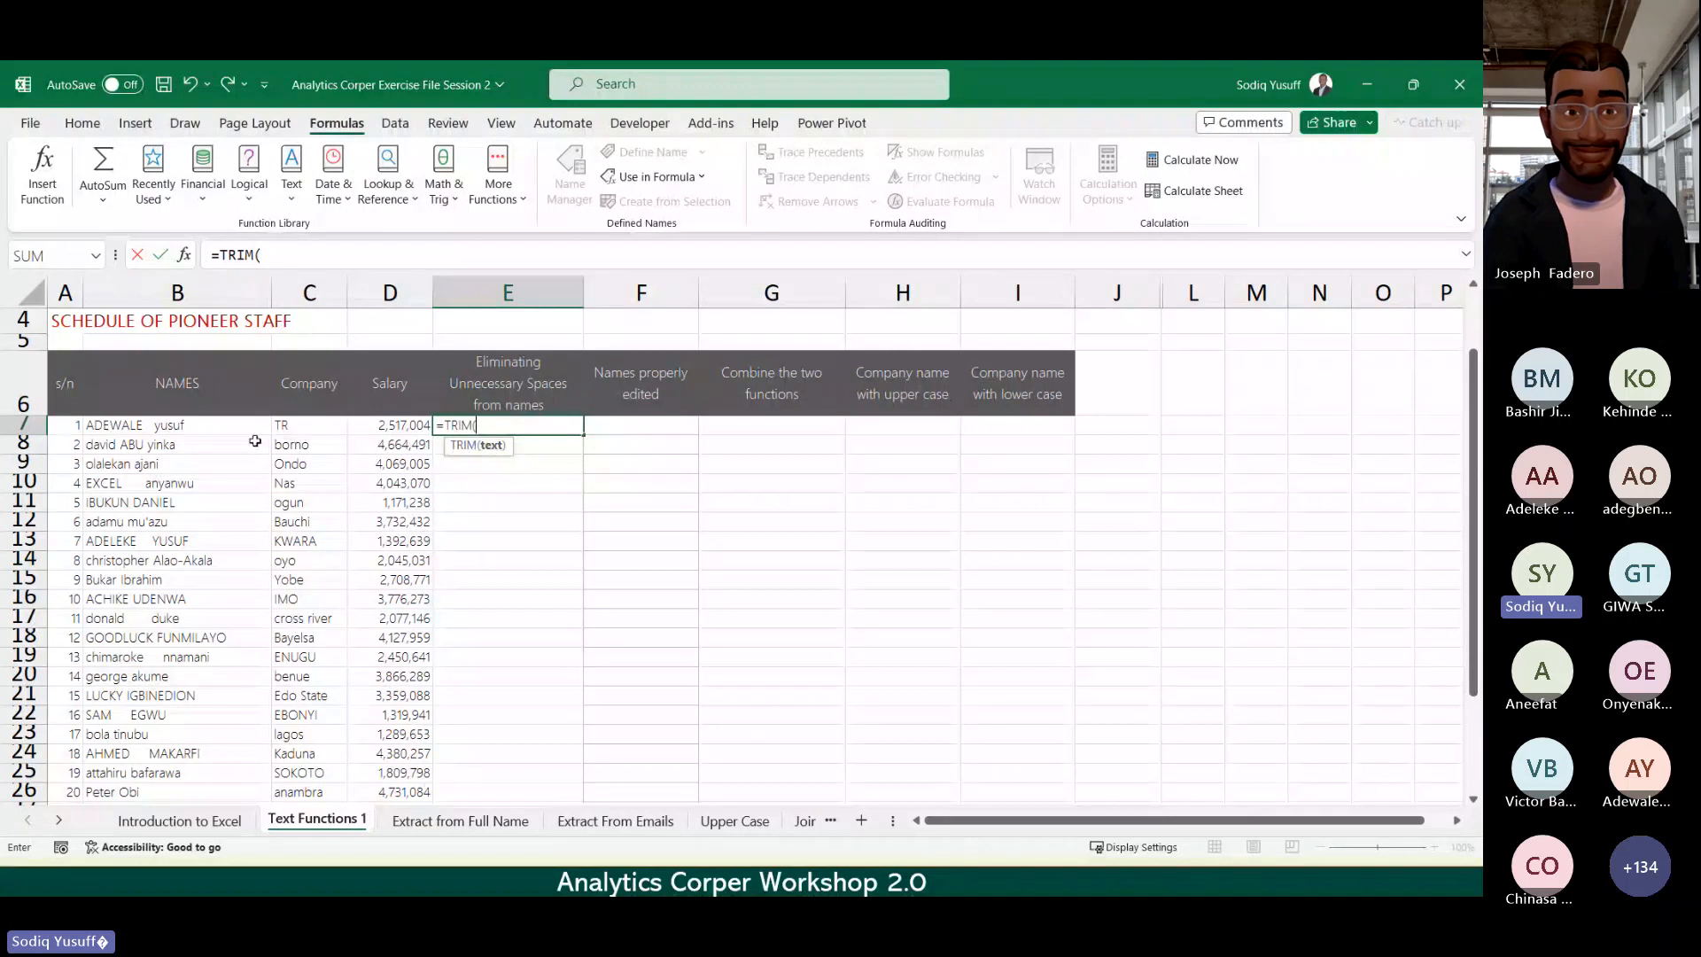
# Step: Complete E7 as =TRIM(B7) using cell B7 as the argument and commit it
pyautogui.click(152, 428)
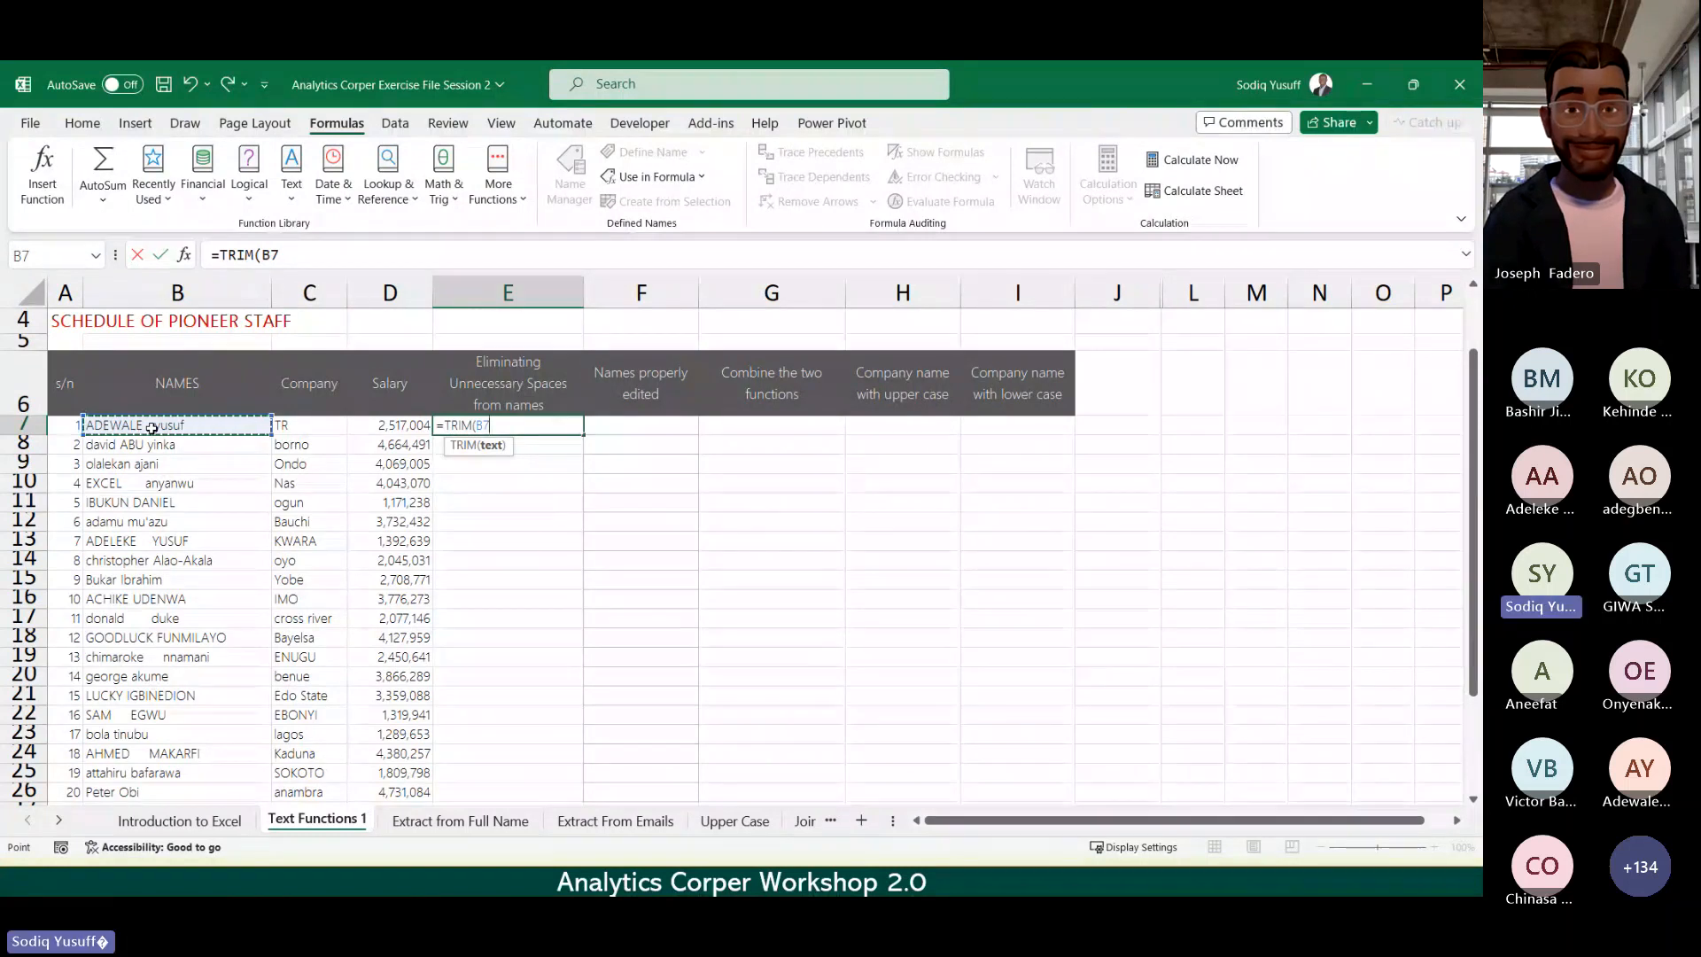
pyautogui.write(')')
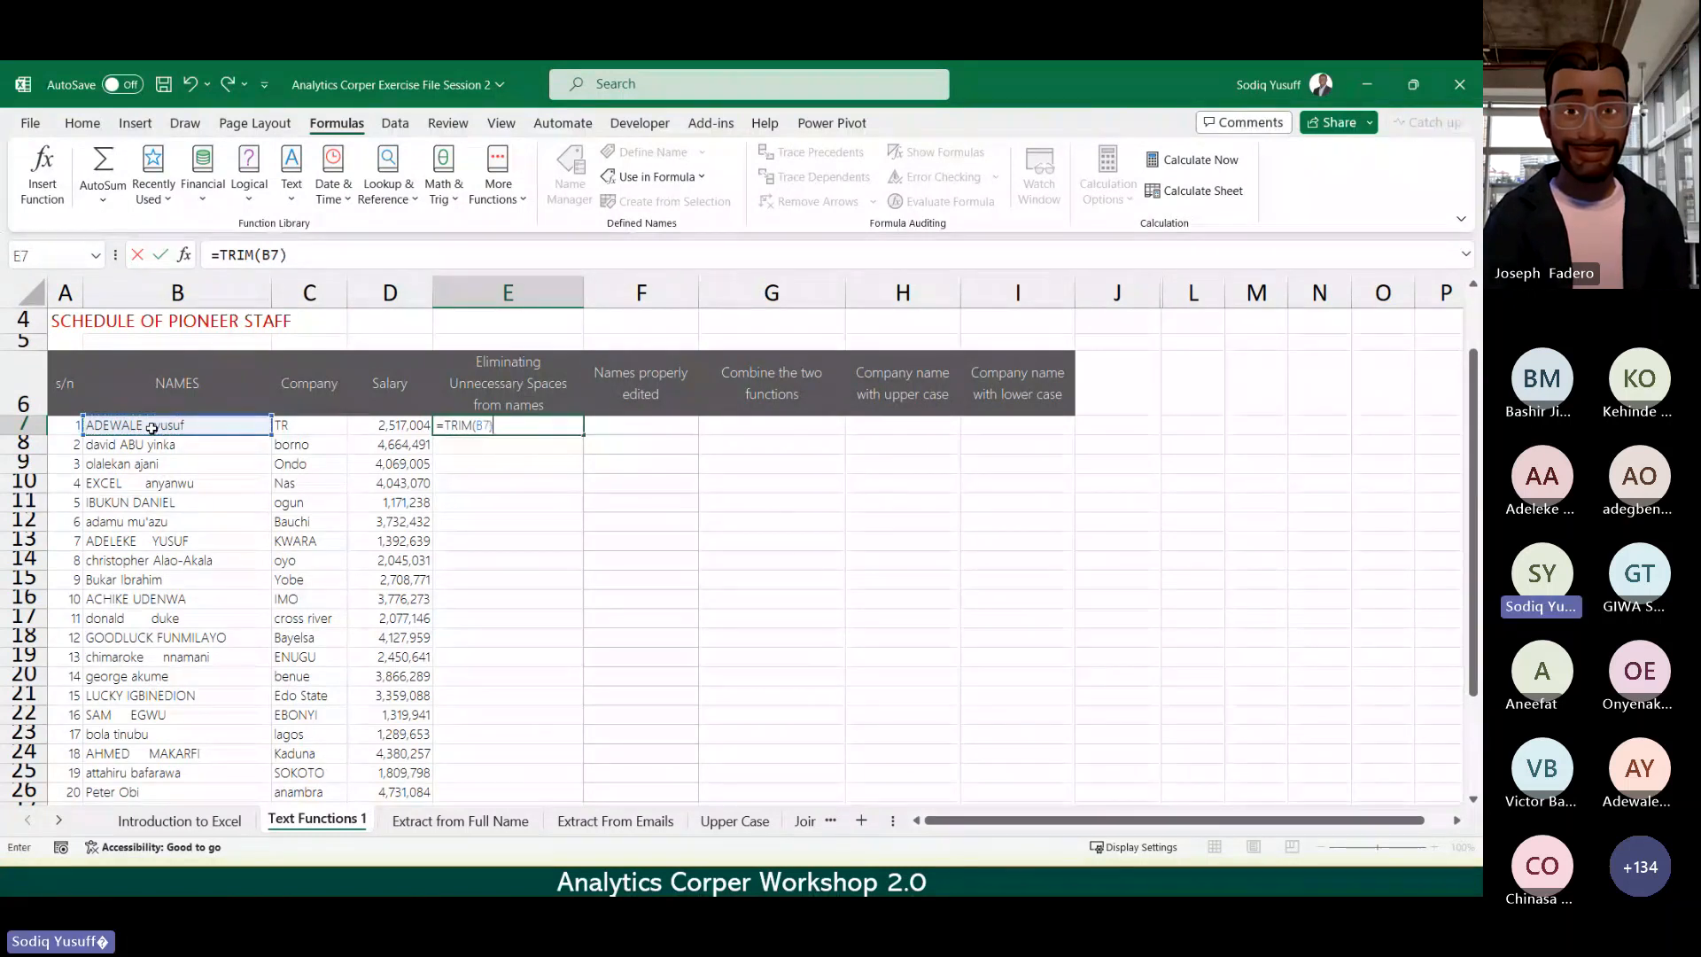
pyautogui.press('BackSpace')
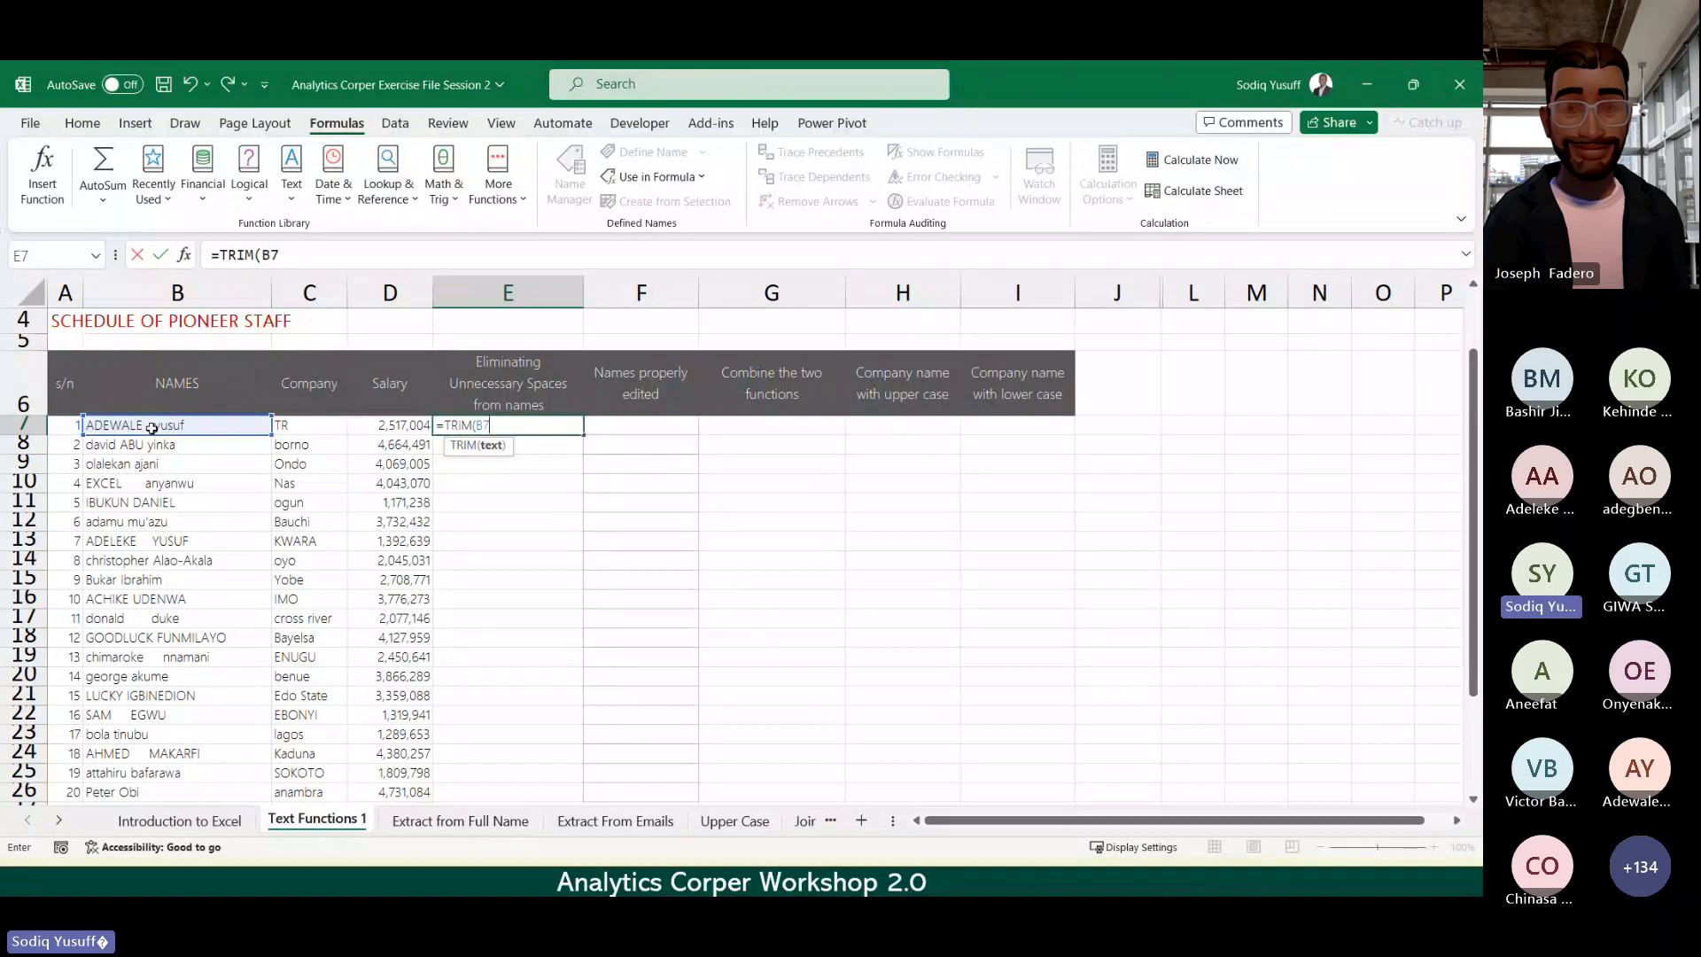
pyautogui.write(')')
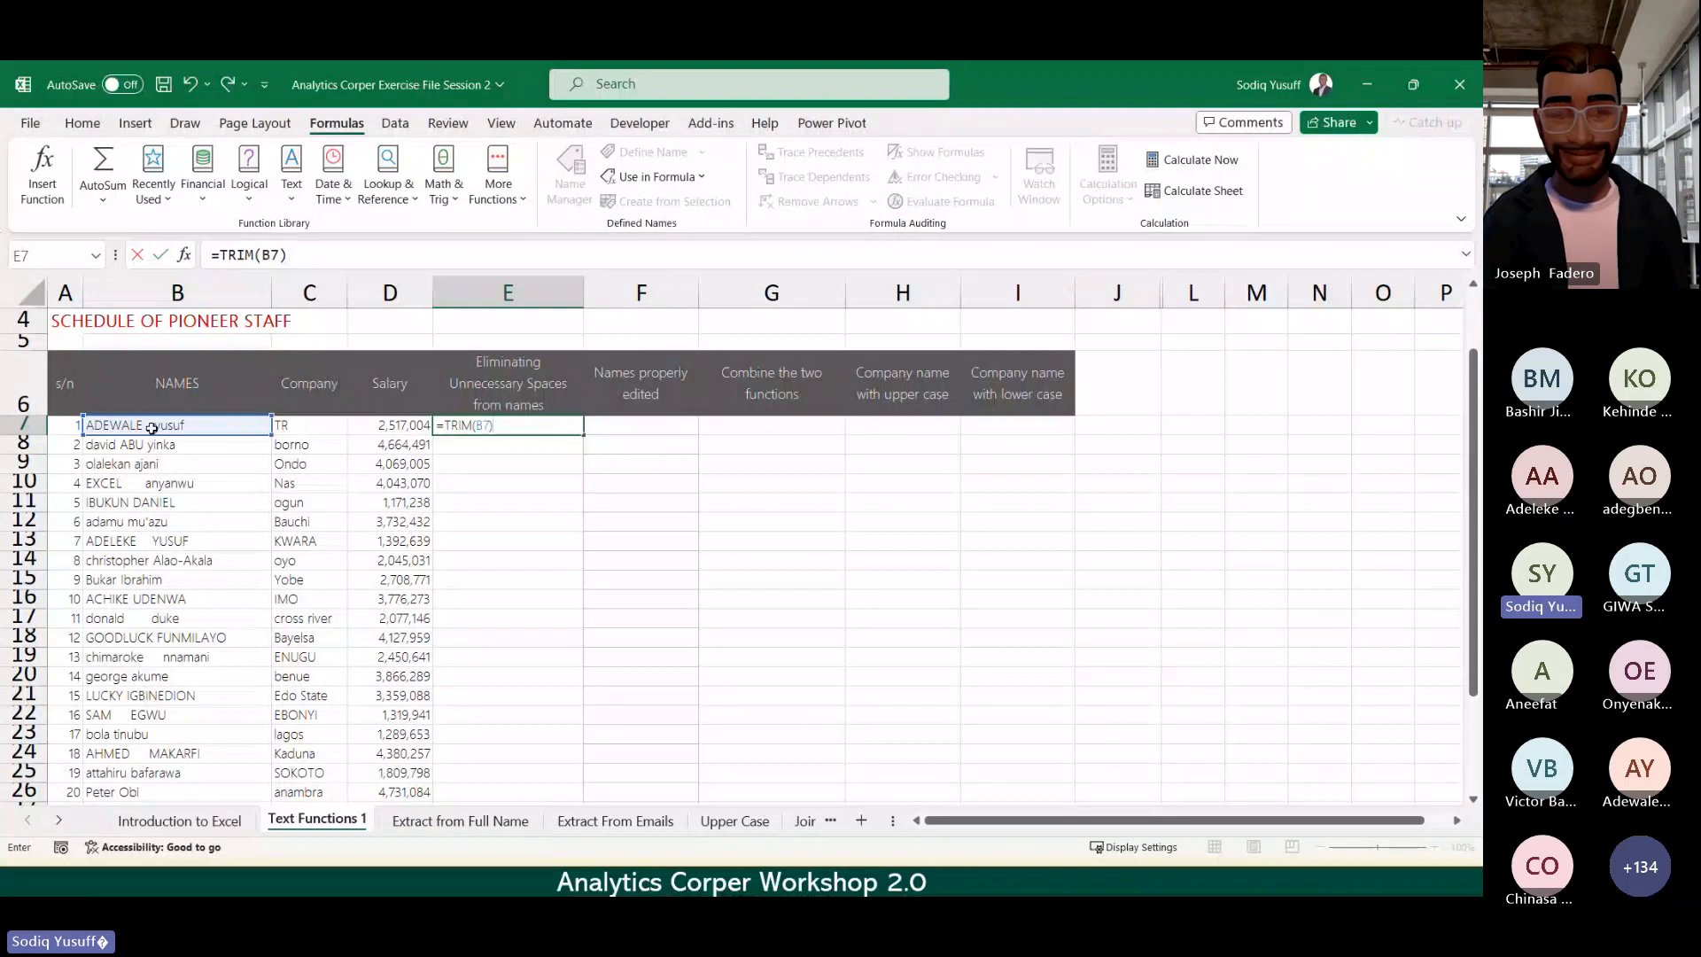
pyautogui.press('Return')
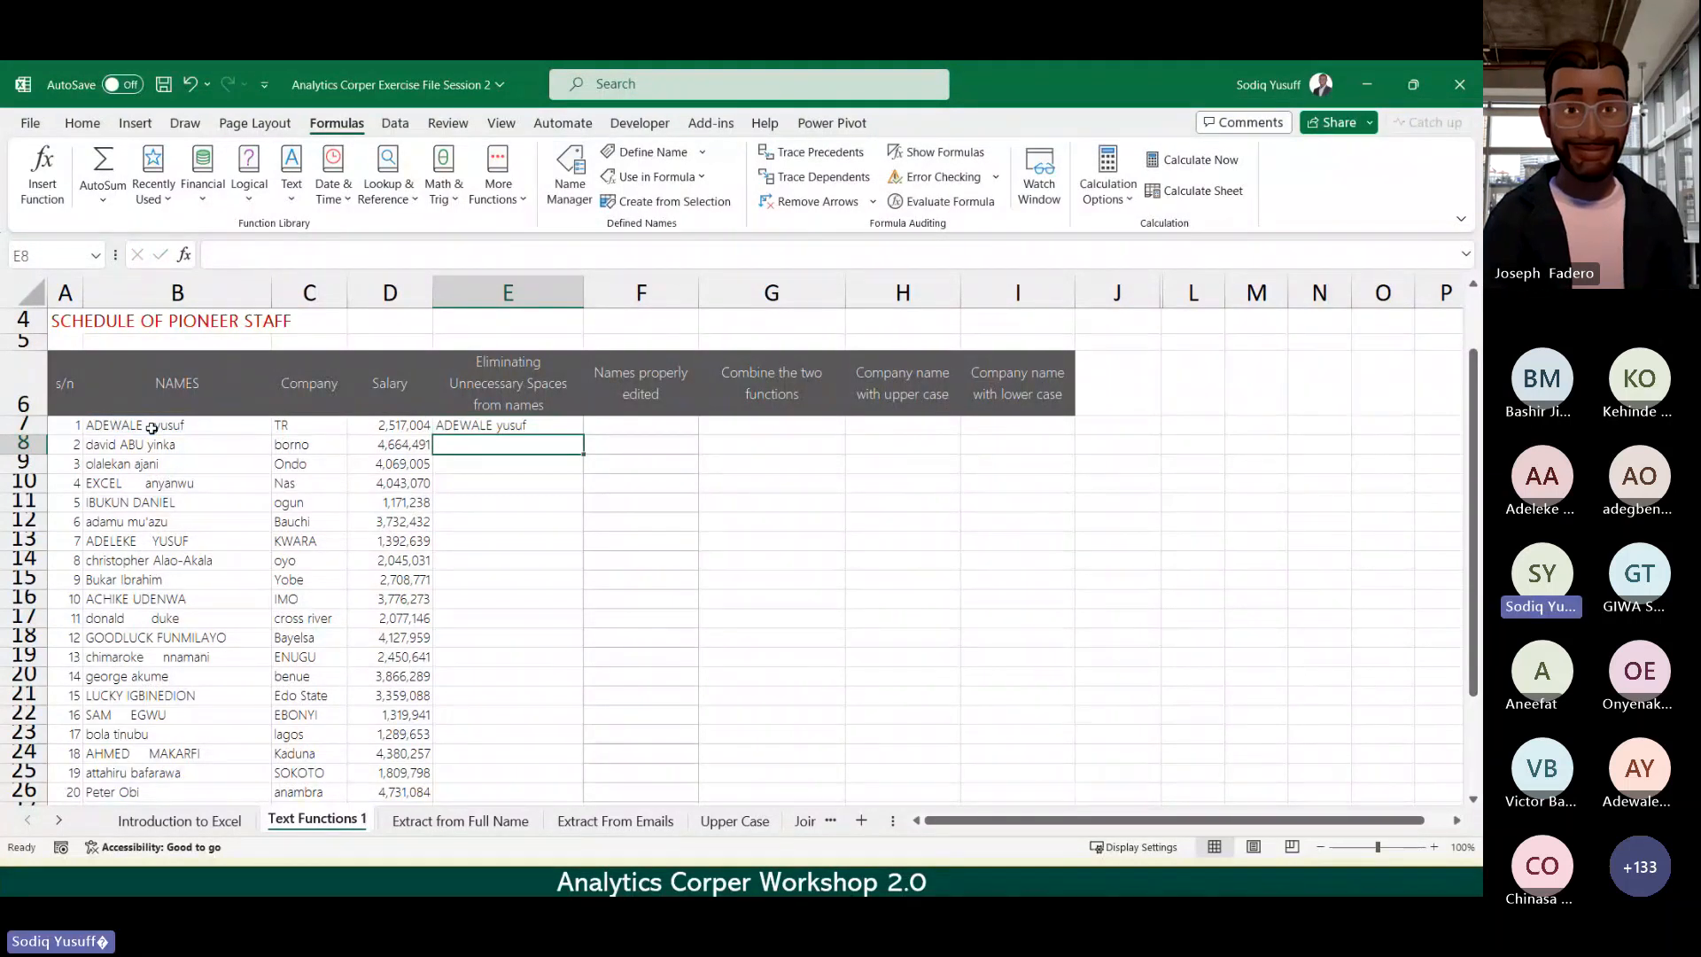
pyautogui.press('Up')
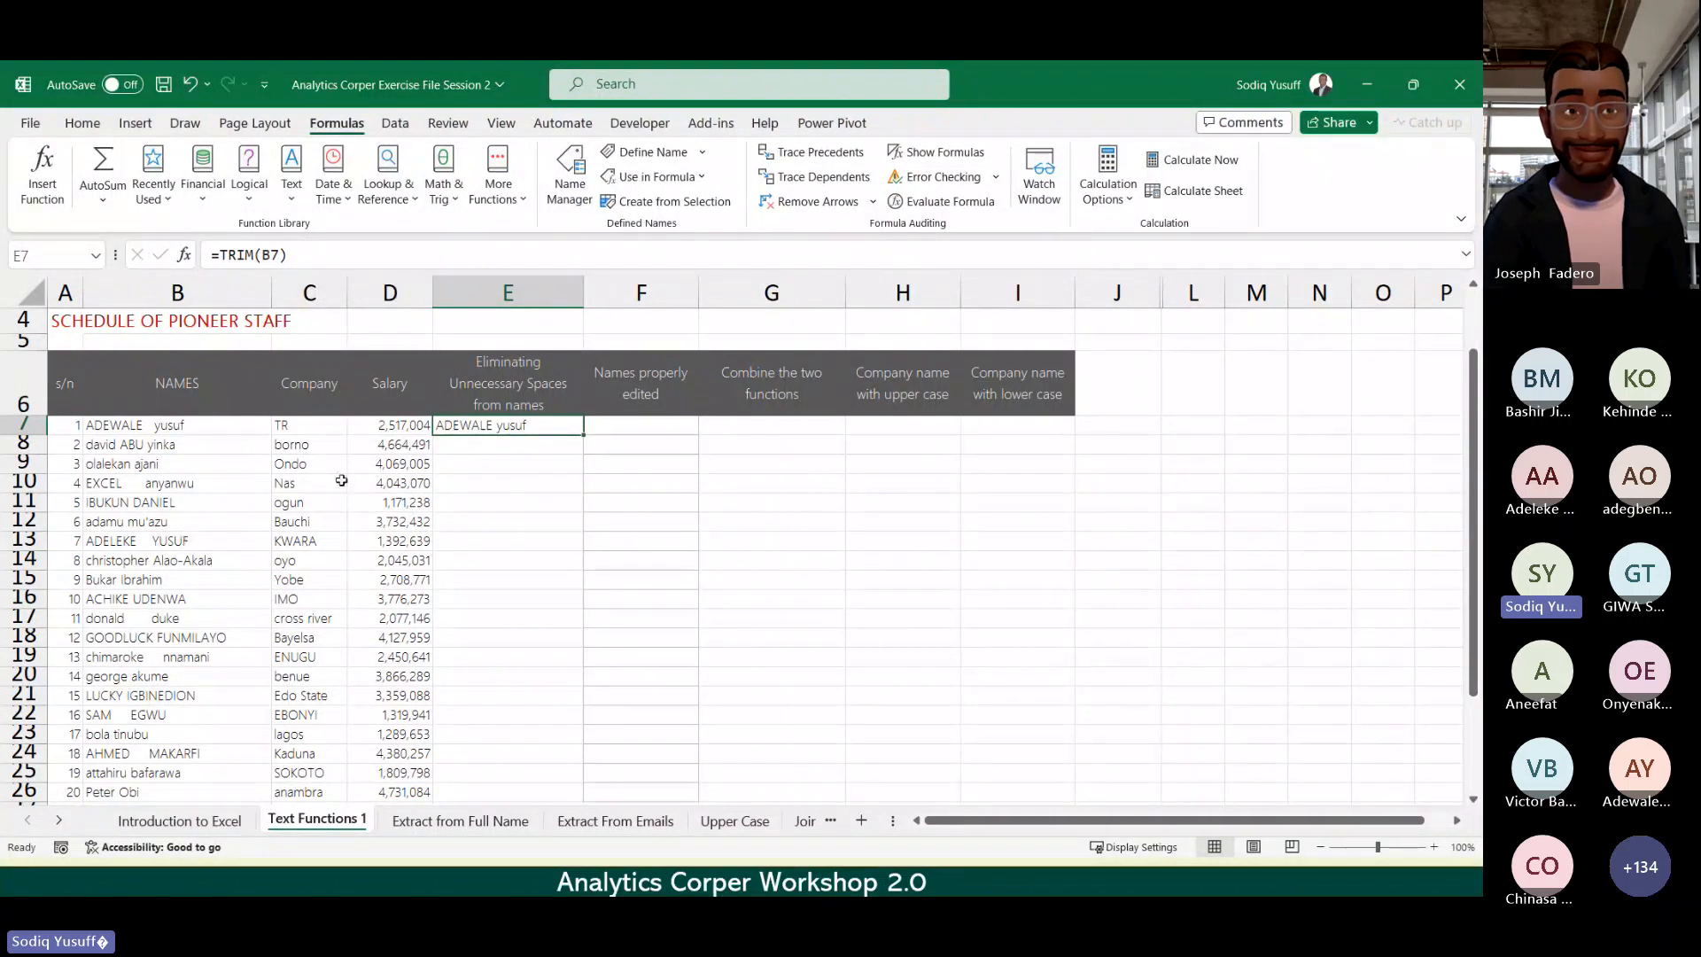
pyautogui.click(473, 450)
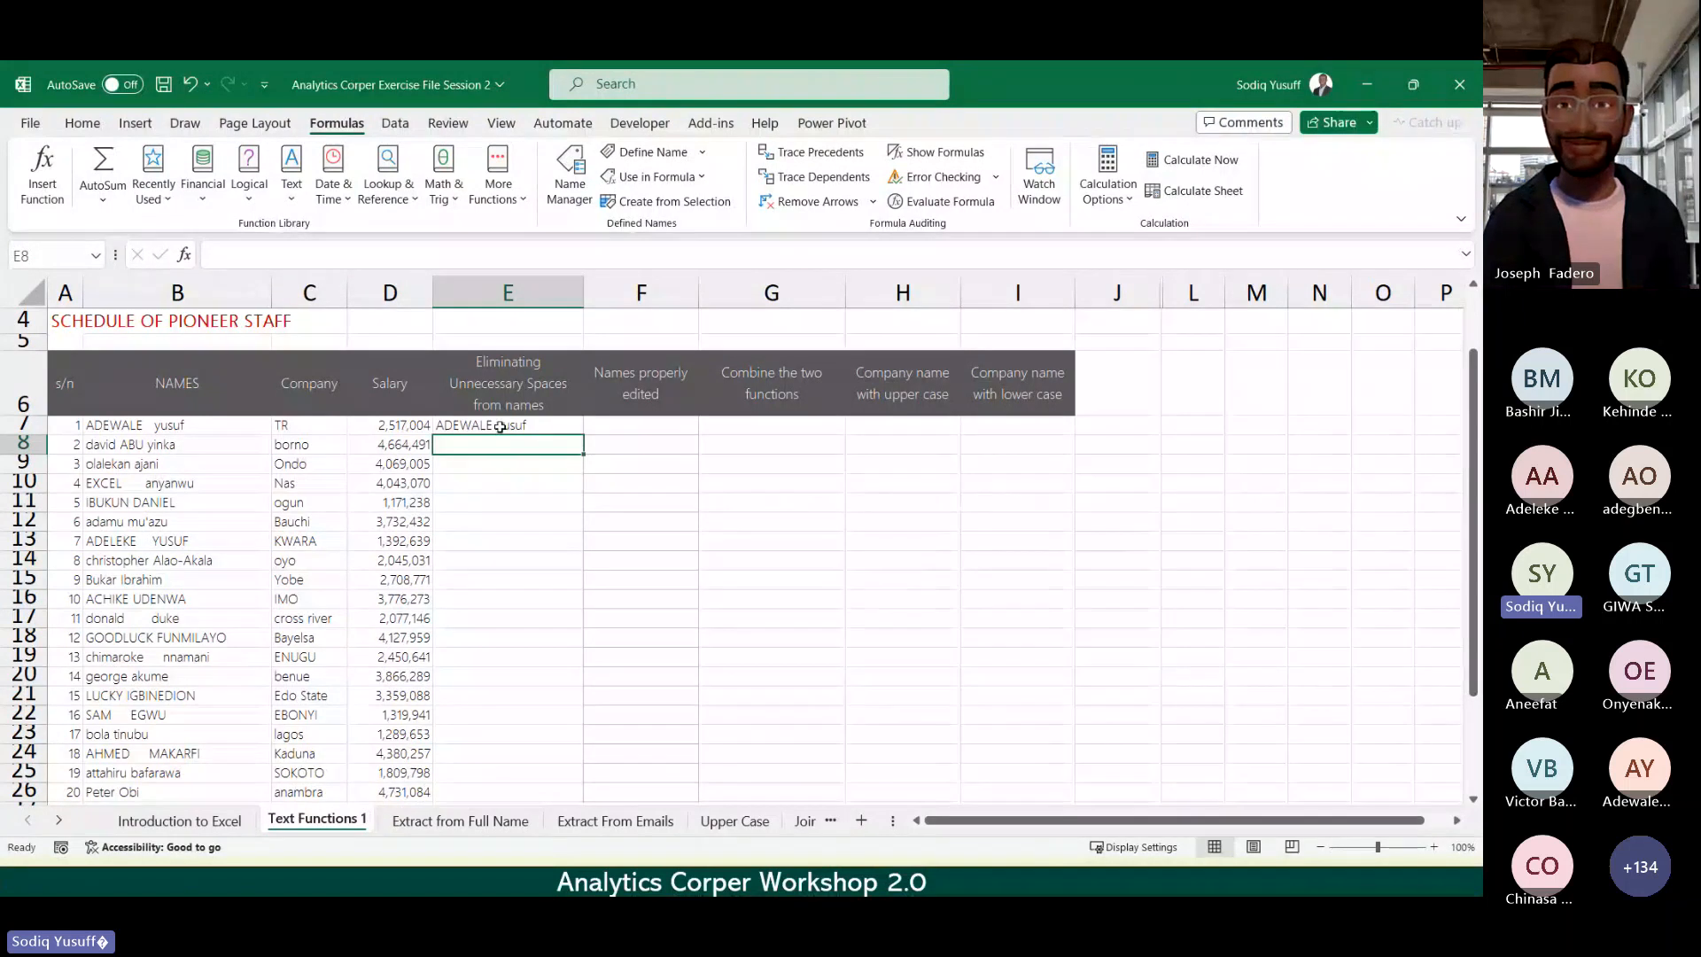
pyautogui.click(500, 427)
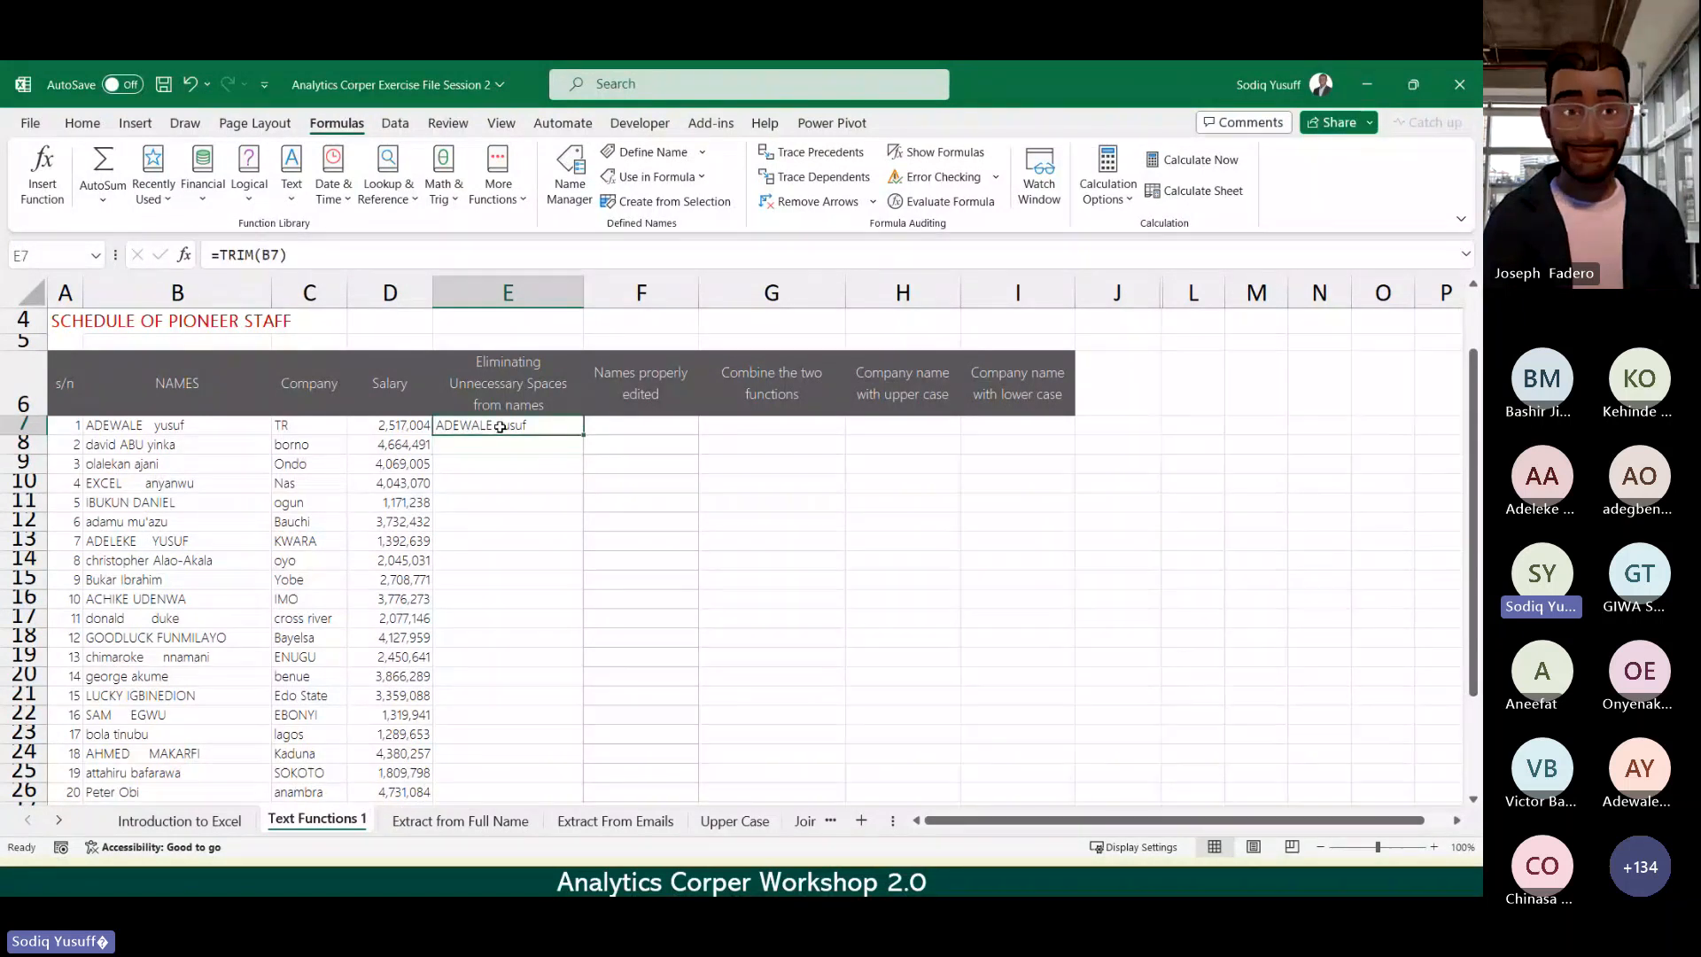
pyautogui.click(498, 486)
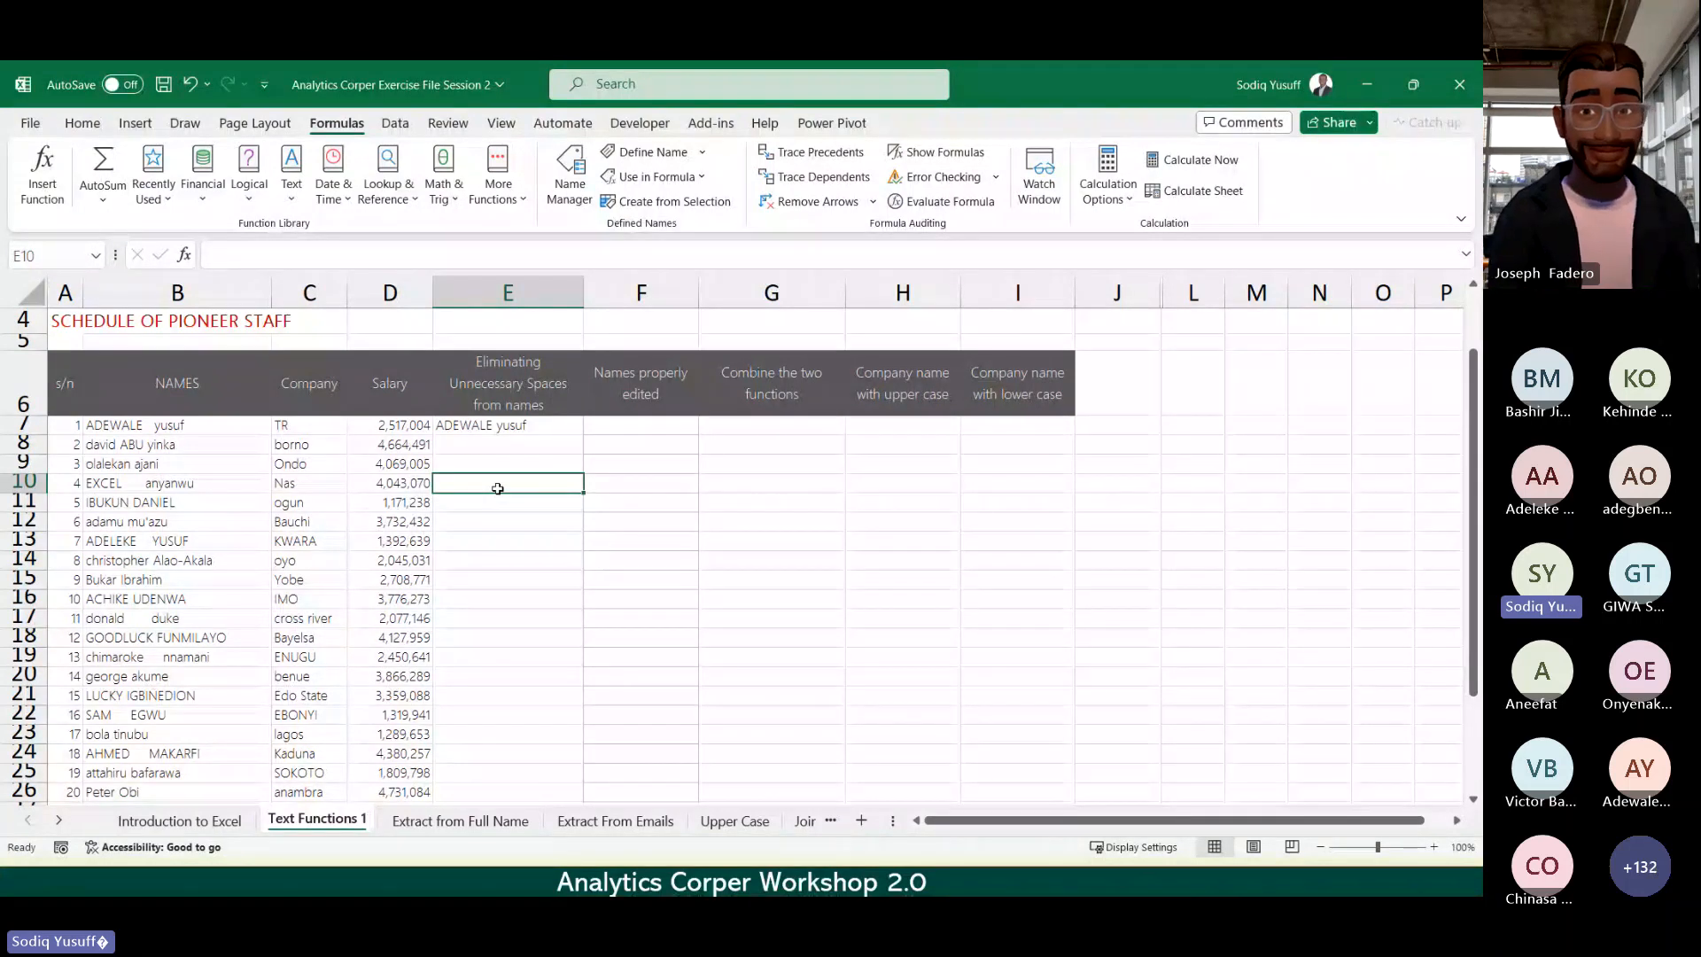
pyautogui.click(518, 427)
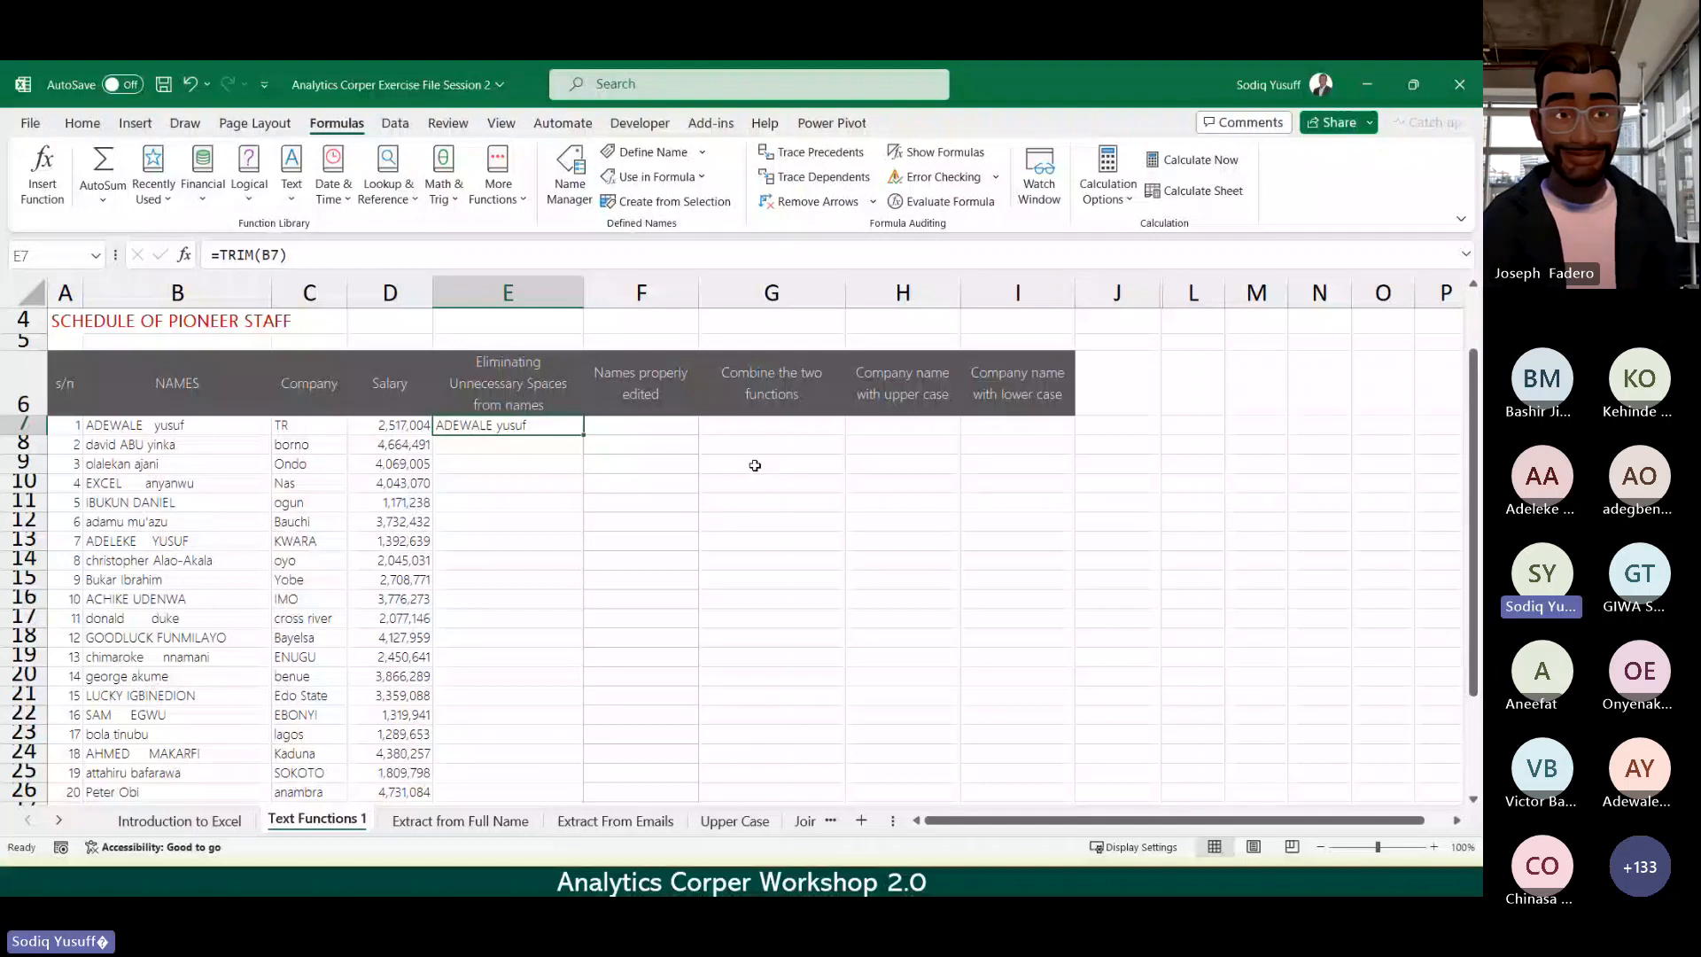
# Step: Fill =TRIM(B7) down column E to row 26 and check the first trimmed names
pyautogui.doubleClick(585, 435)
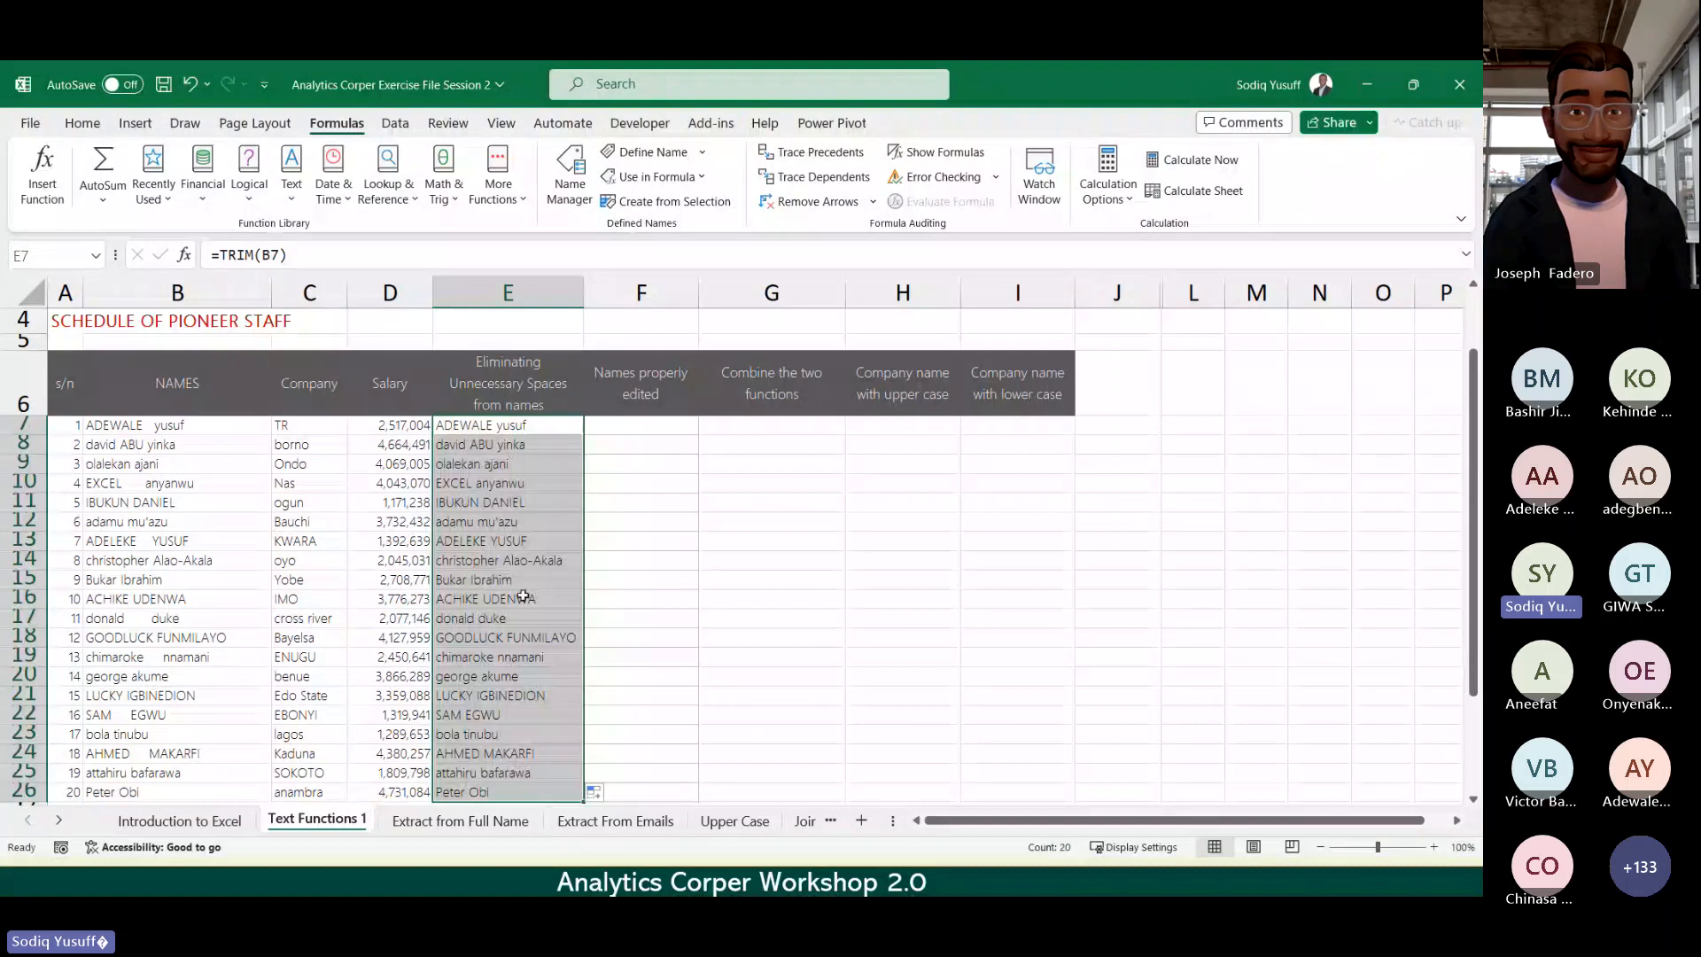
pyautogui.click(535, 471)
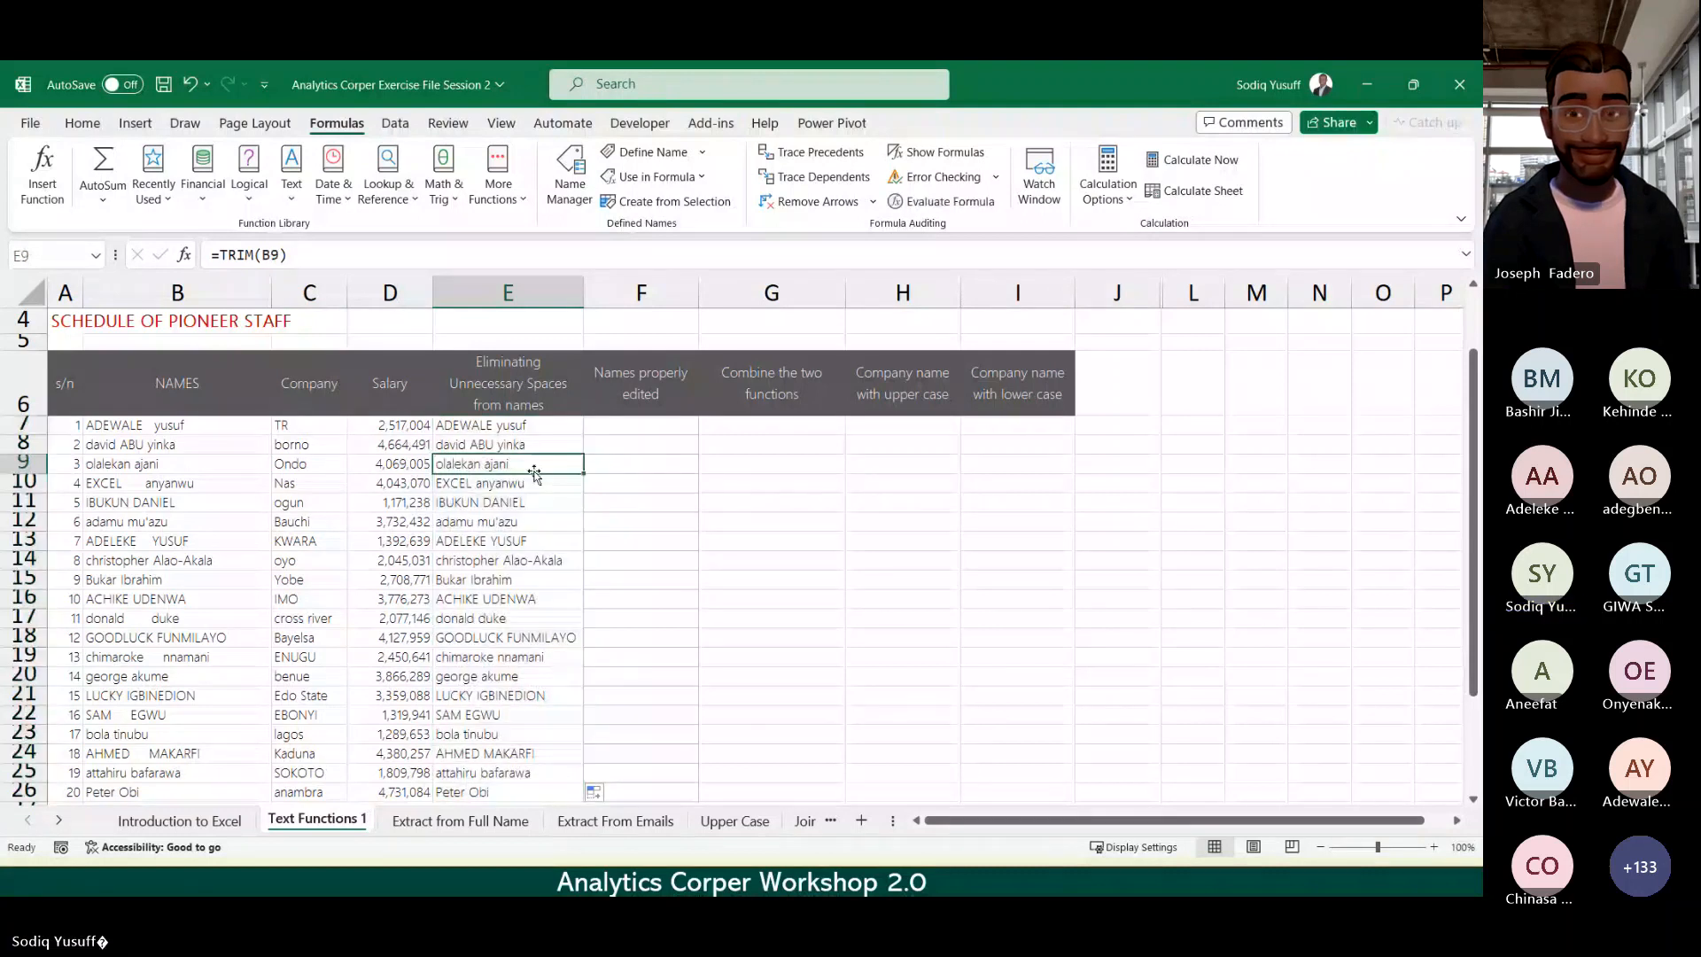
pyautogui.press('Down')
pyautogui.press('Down')
pyautogui.press('Down')
pyautogui.press('Up')
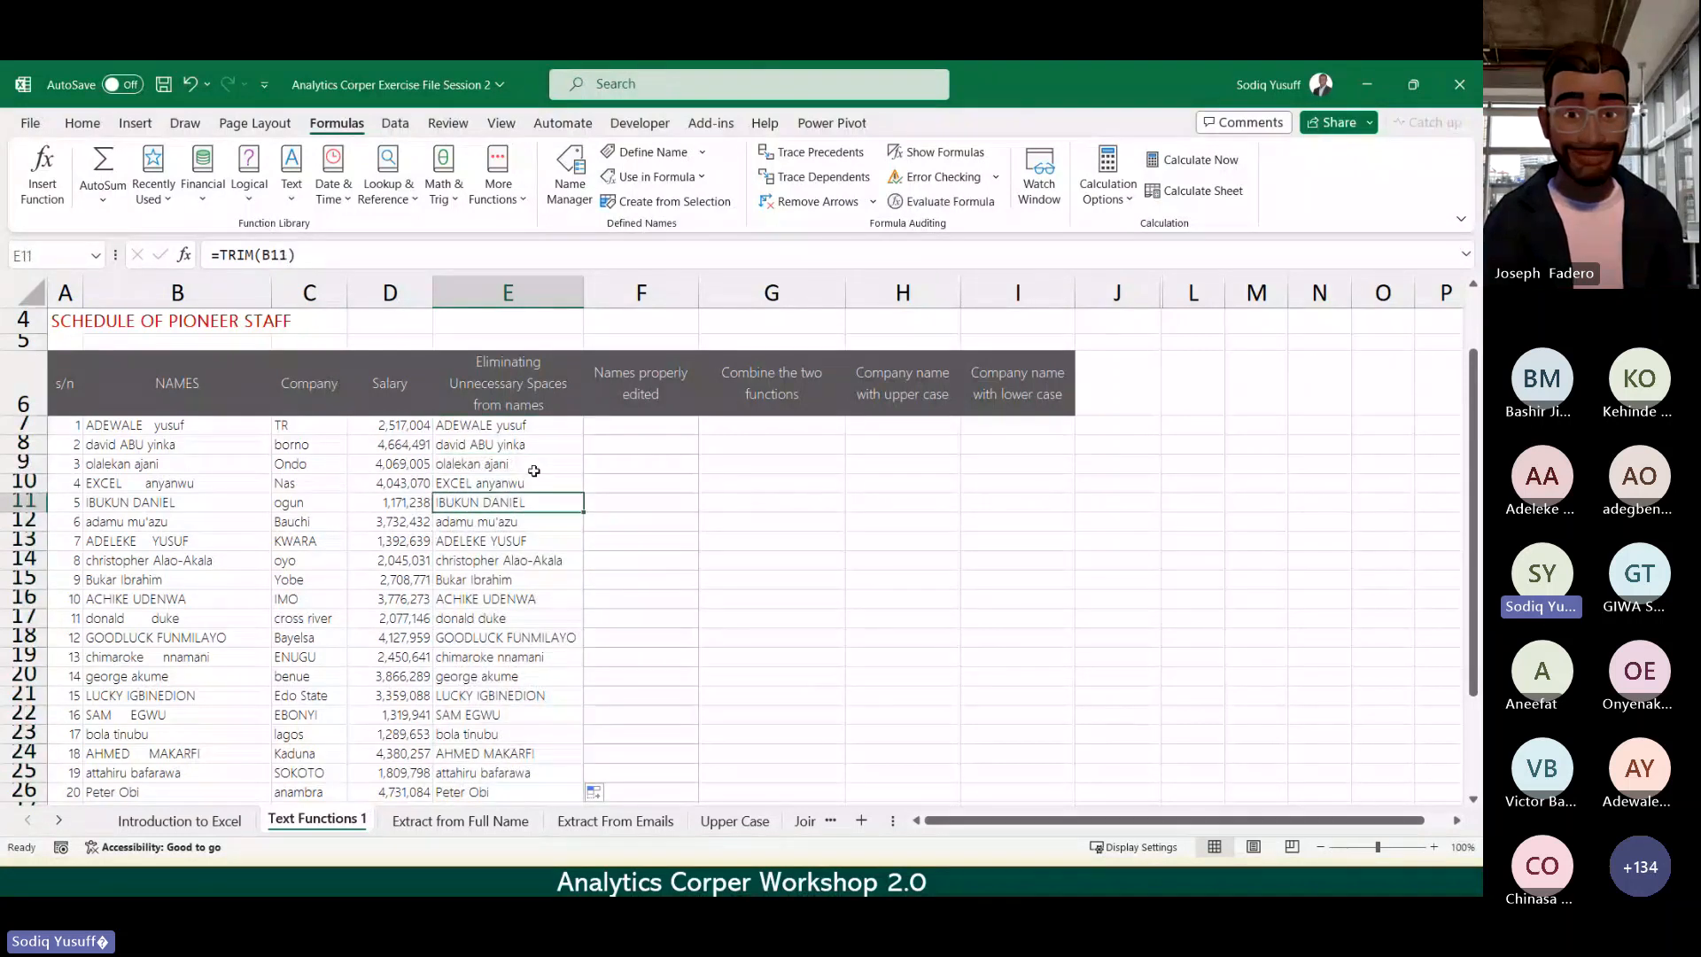
pyautogui.press('Up')
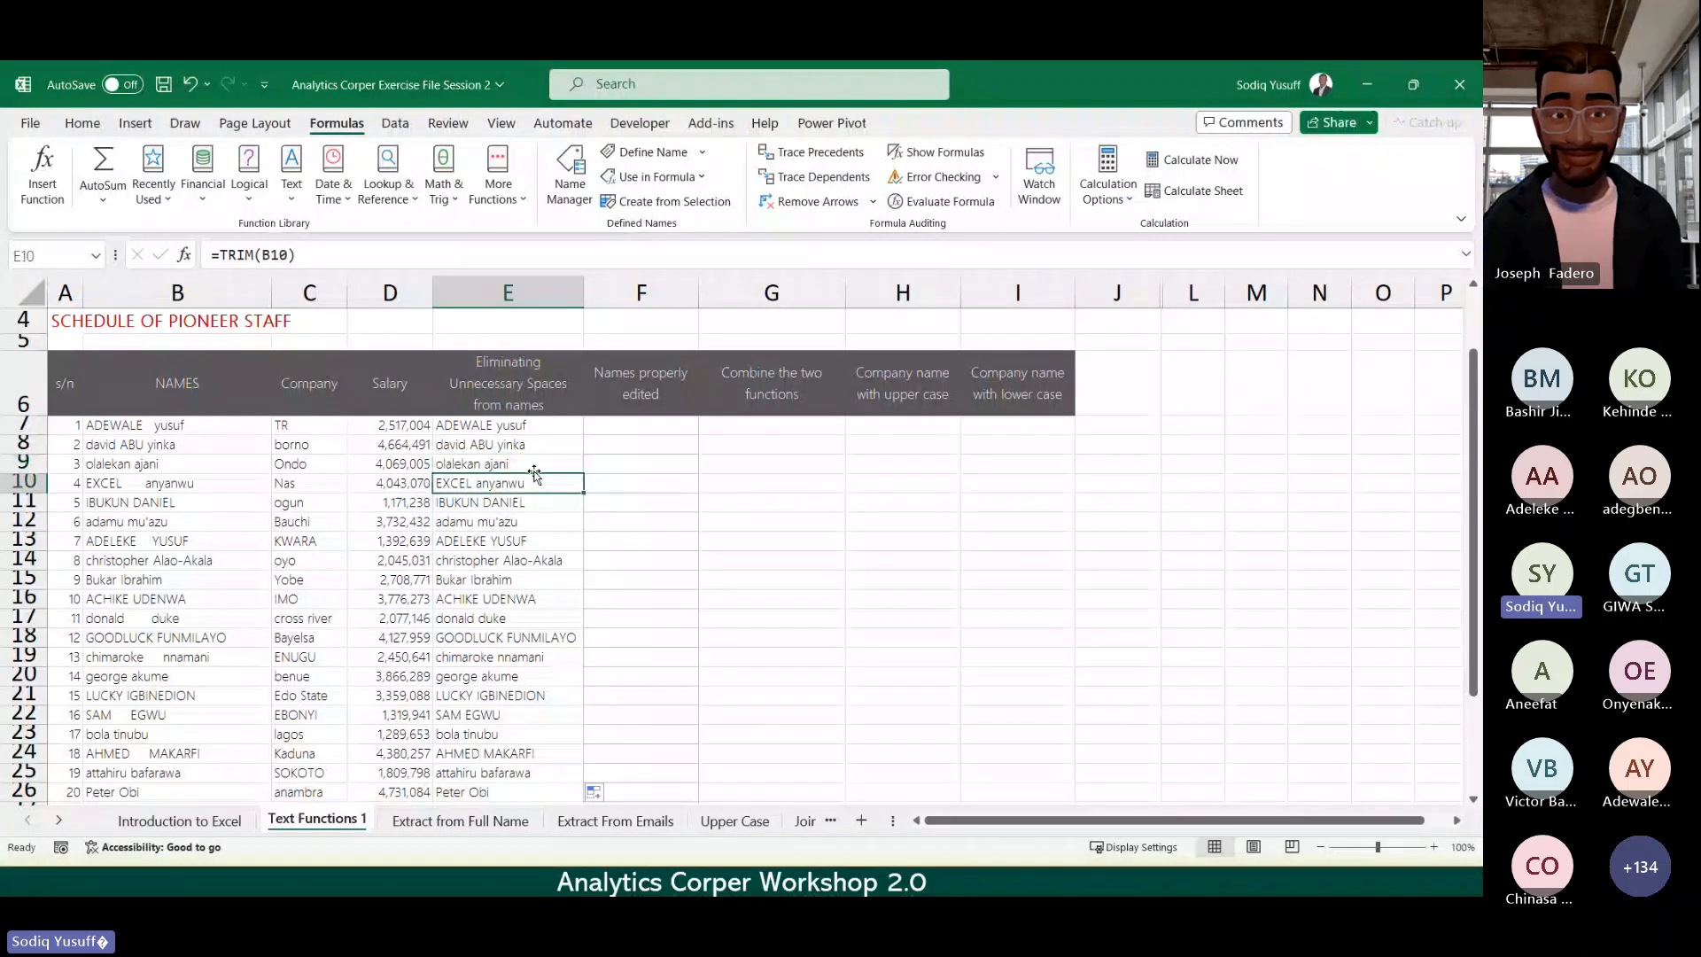
# Step: Compare row 10 in full, then step through the lower trimmed names down to E26
pyautogui.hotkey('shift', 'space')
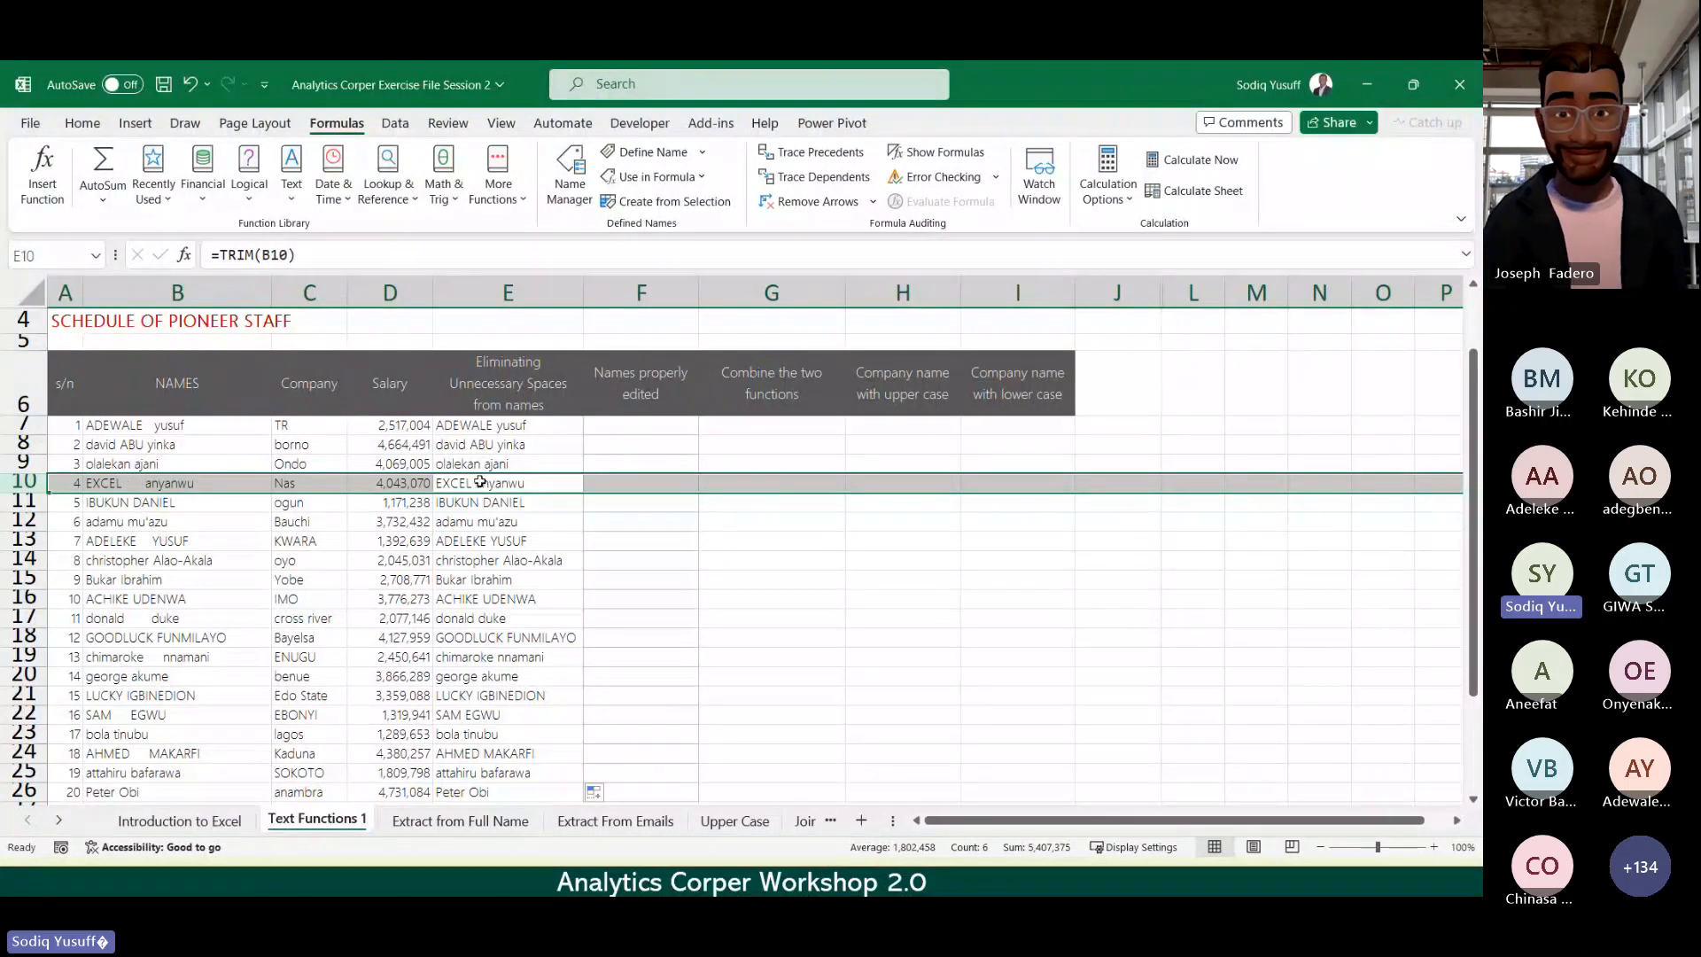
pyautogui.click(479, 482)
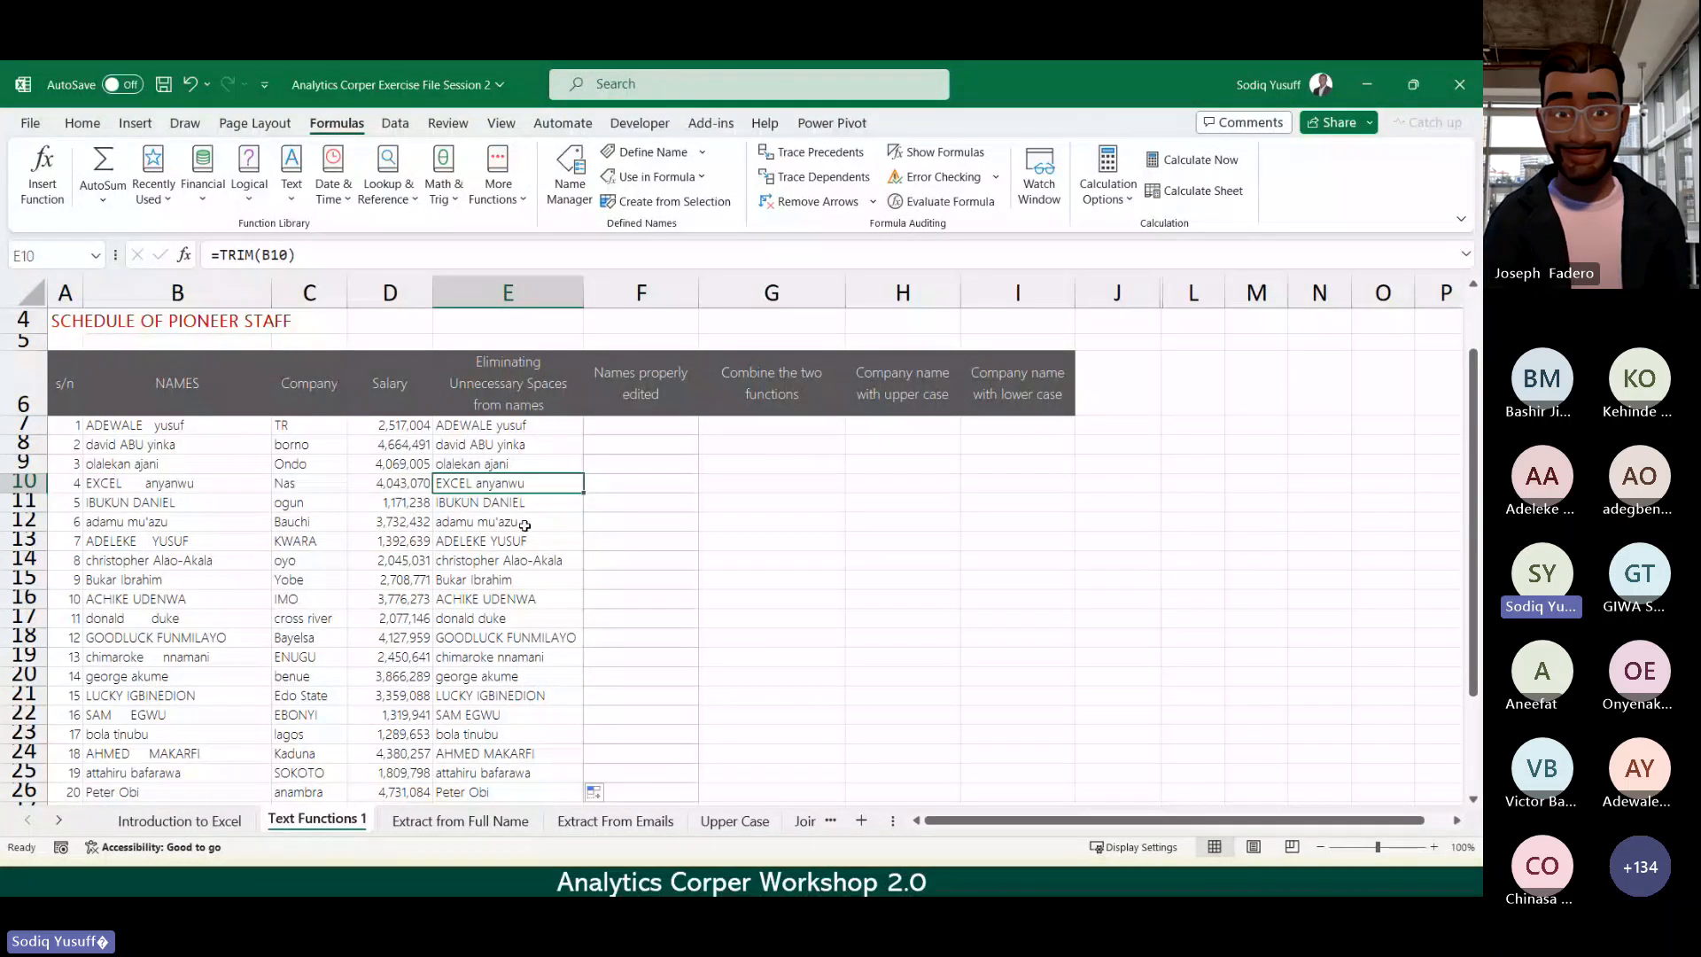
pyautogui.press('Down')
pyautogui.press('Down')
pyautogui.press('Down')
pyautogui.press('Down')
pyautogui.press('Down')
pyautogui.press('Down')
pyautogui.press('Down')
pyautogui.press('Down')
pyautogui.press('Down')
pyautogui.press('Down')
pyautogui.press('Down')
pyautogui.press('Down')
pyautogui.press('Down')
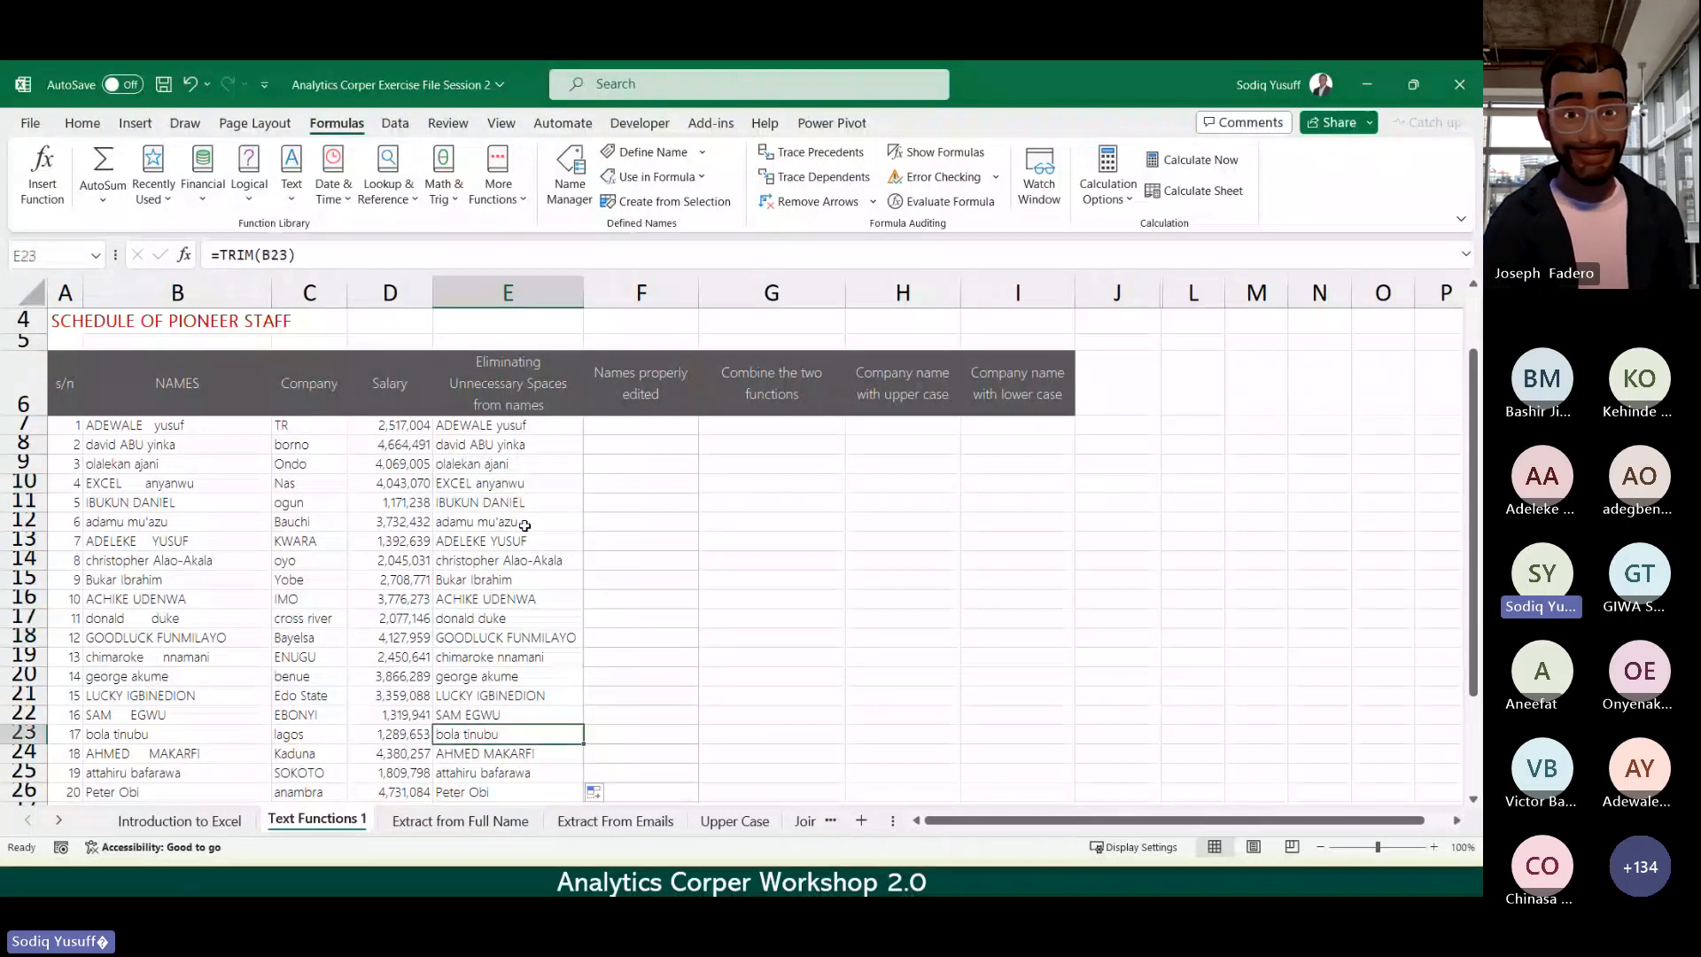
pyautogui.press('Down')
pyautogui.press('Down')
pyautogui.press('Down')
pyautogui.press('Down')
pyautogui.press('Down')
pyautogui.press('Down')
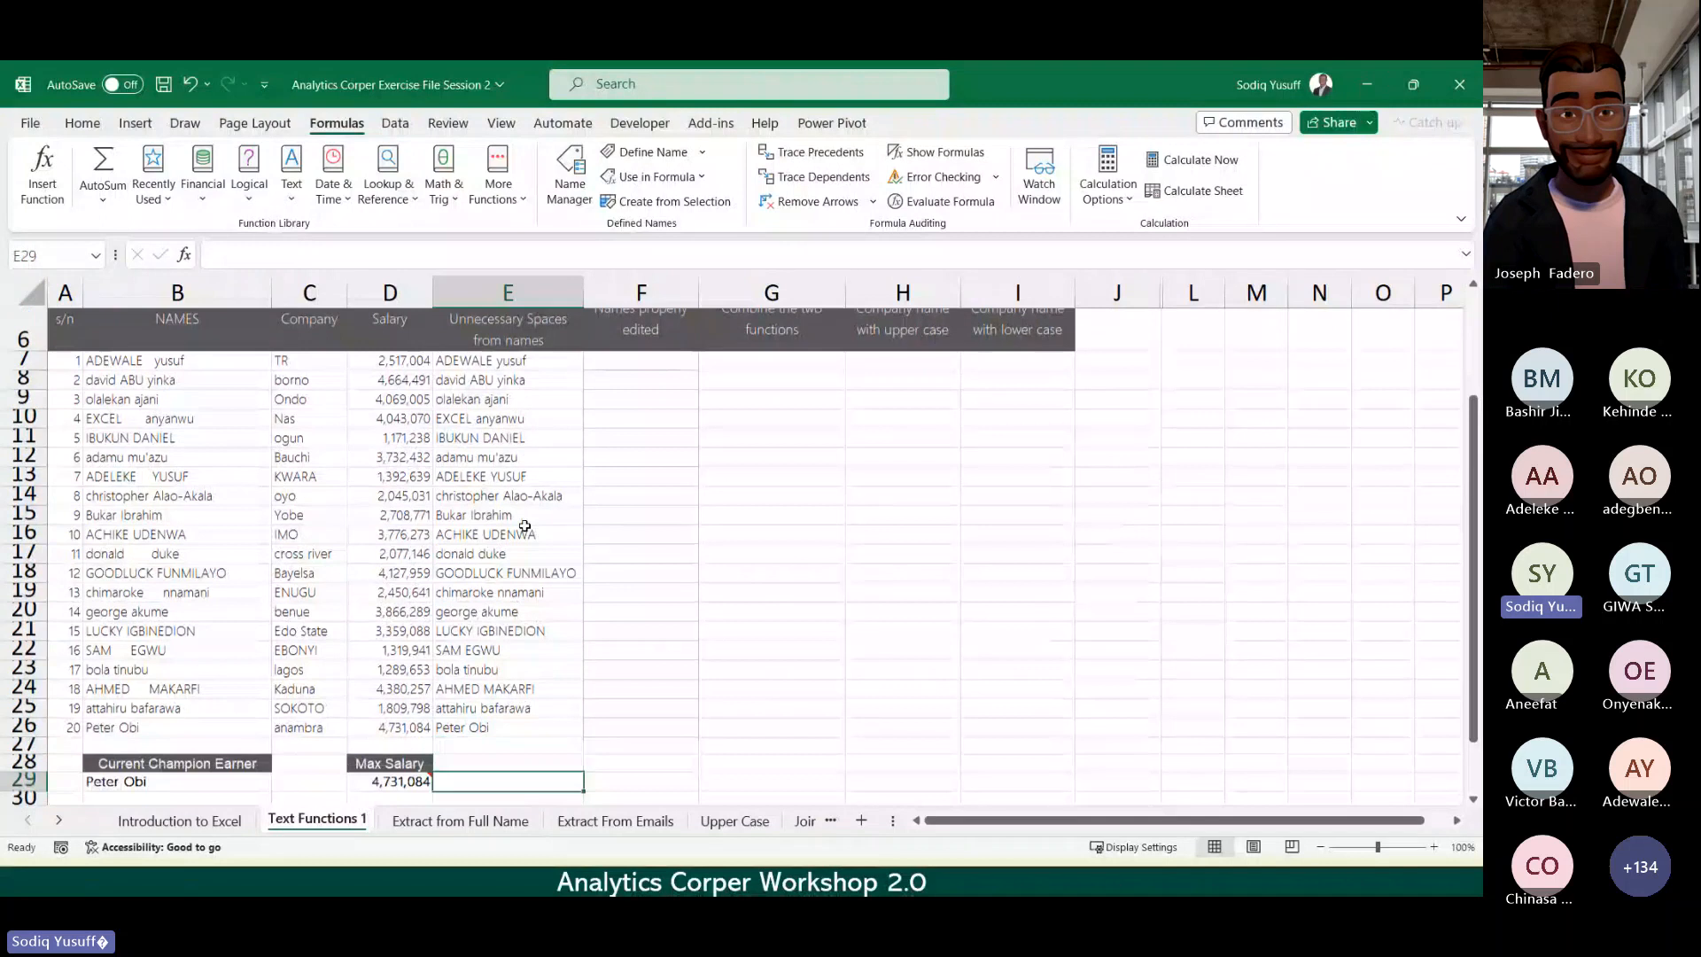
pyautogui.press('Up')
pyautogui.press('Up')
pyautogui.press('Up')
pyautogui.press('Up')
pyautogui.press('Up')
pyautogui.press('Up')
pyautogui.press('Up')
pyautogui.press('Up')
pyautogui.press('Up')
pyautogui.press('Up')
pyautogui.press('Up')
pyautogui.press('Up')
pyautogui.press('Up')
pyautogui.press('Up')
pyautogui.press('Up')
pyautogui.press('Up')
pyautogui.press('Up')
pyautogui.scroll(2, 526, 526)
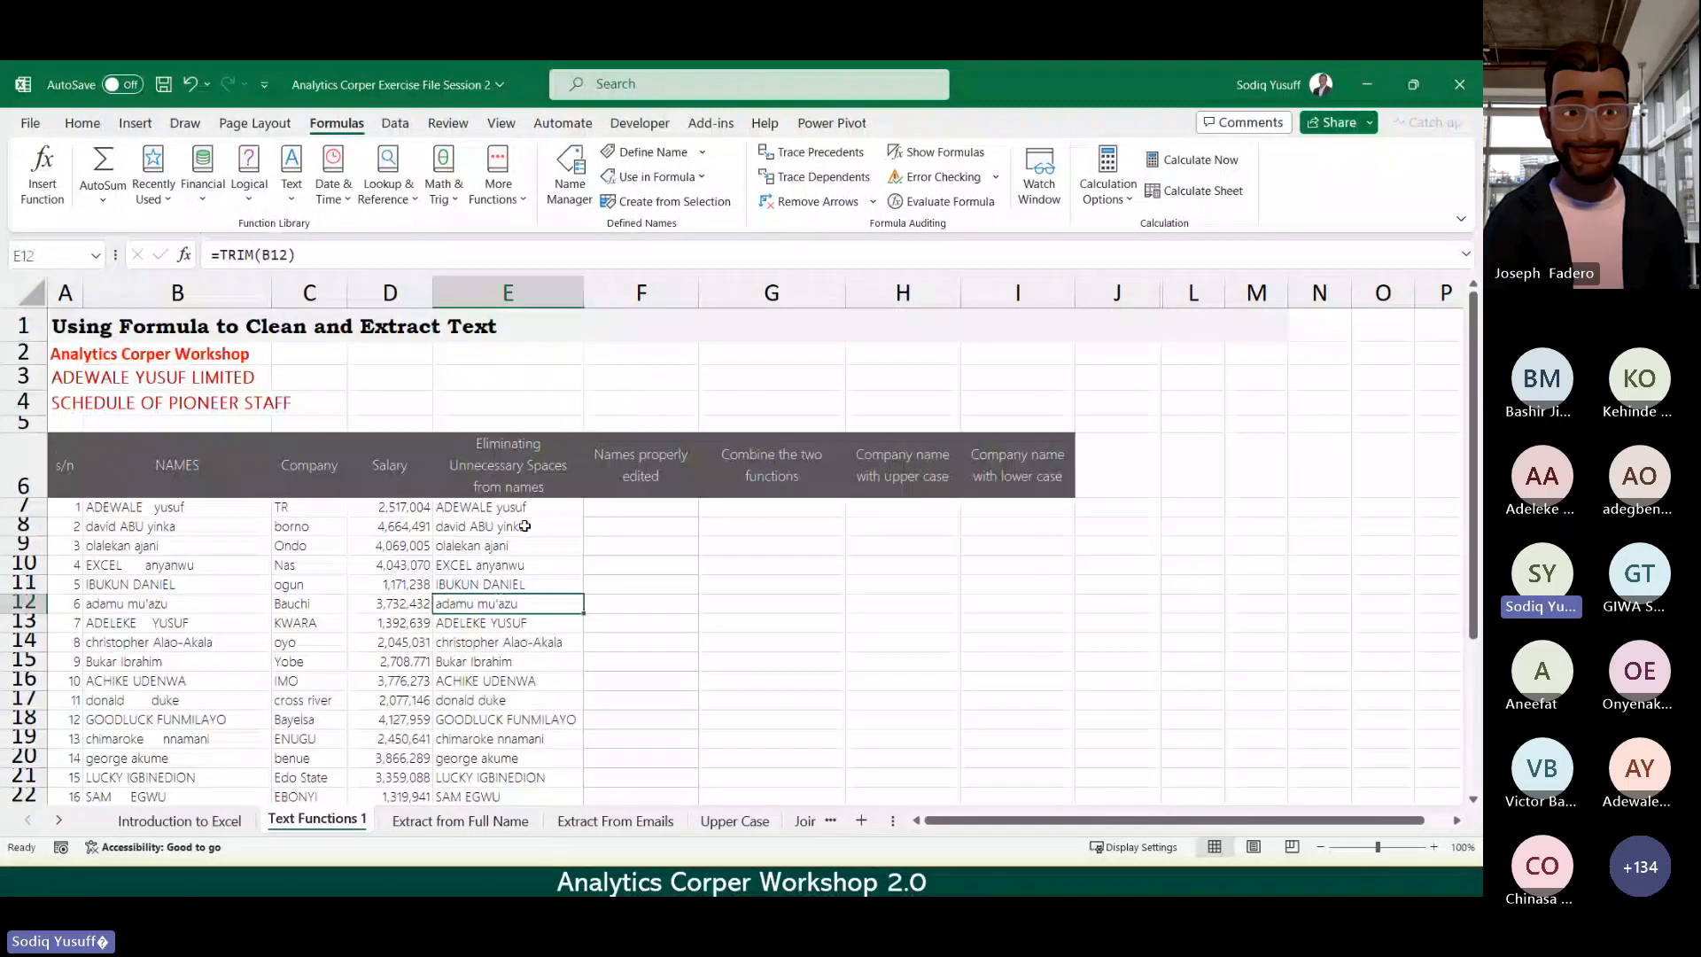
pyautogui.press('Down')
pyautogui.press('Down')
pyautogui.press('Down')
pyautogui.press('Down')
pyautogui.press('Down')
pyautogui.press('Down')
pyautogui.press('Down')
pyautogui.press('Down')
pyautogui.press('Down')
pyautogui.press('Down')
pyautogui.press('Down')
pyautogui.press('Down')
pyautogui.press('Down')
pyautogui.press('Down')
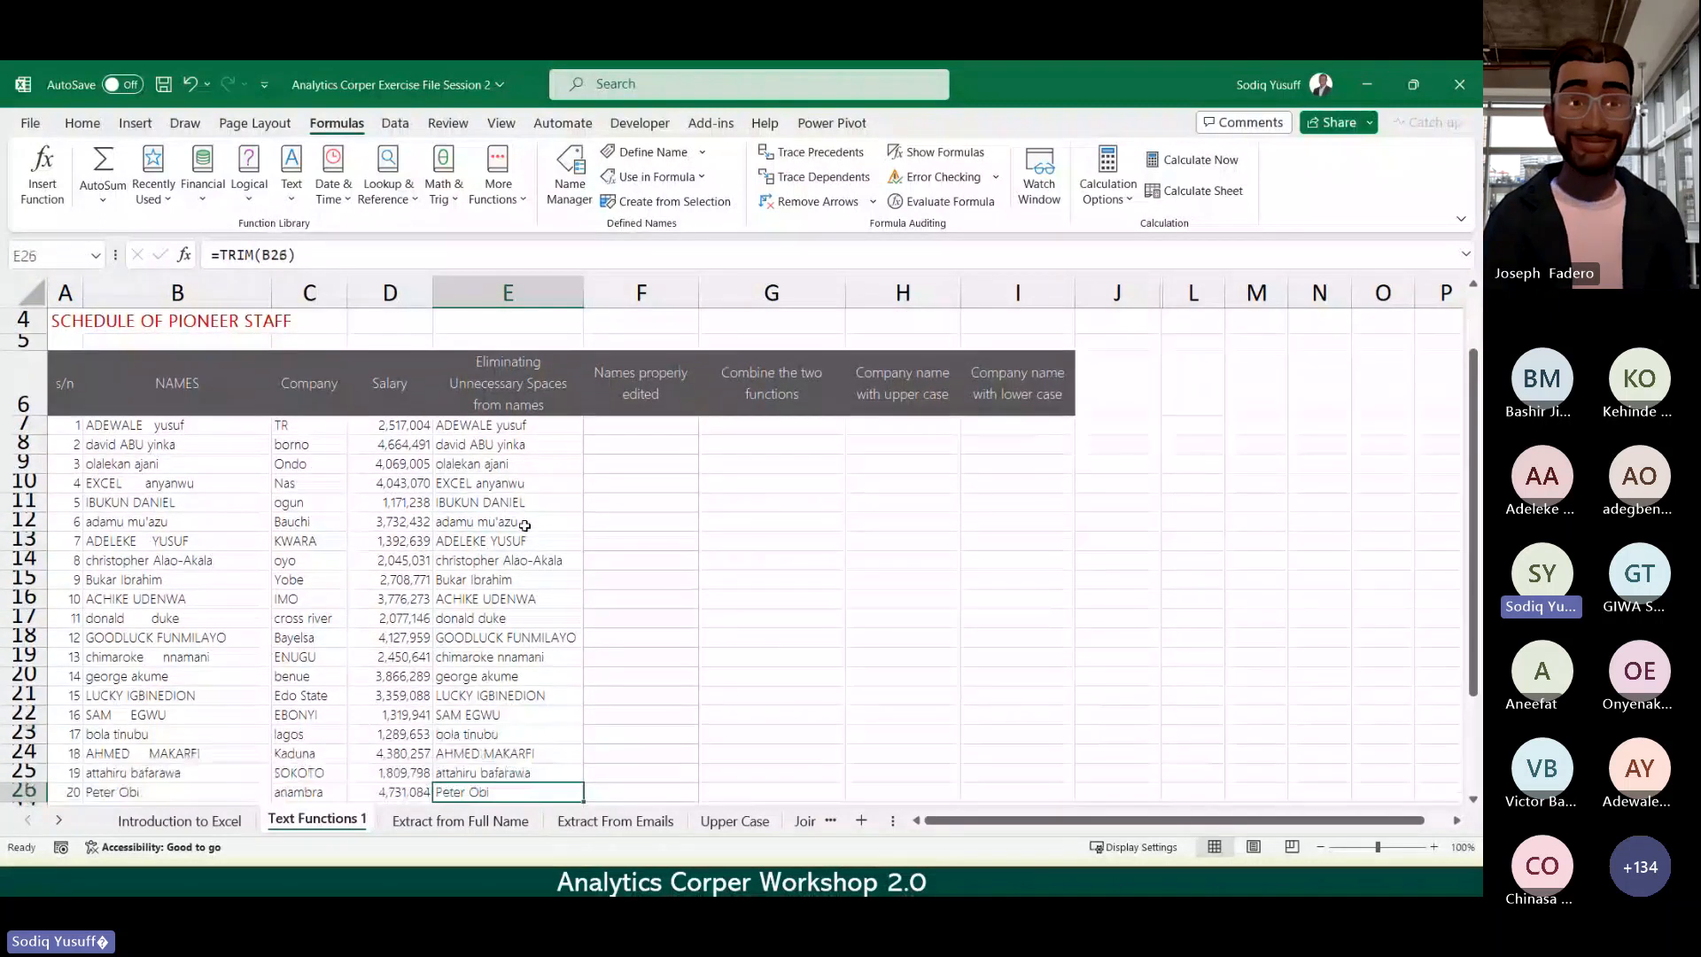
pyautogui.press('Down')
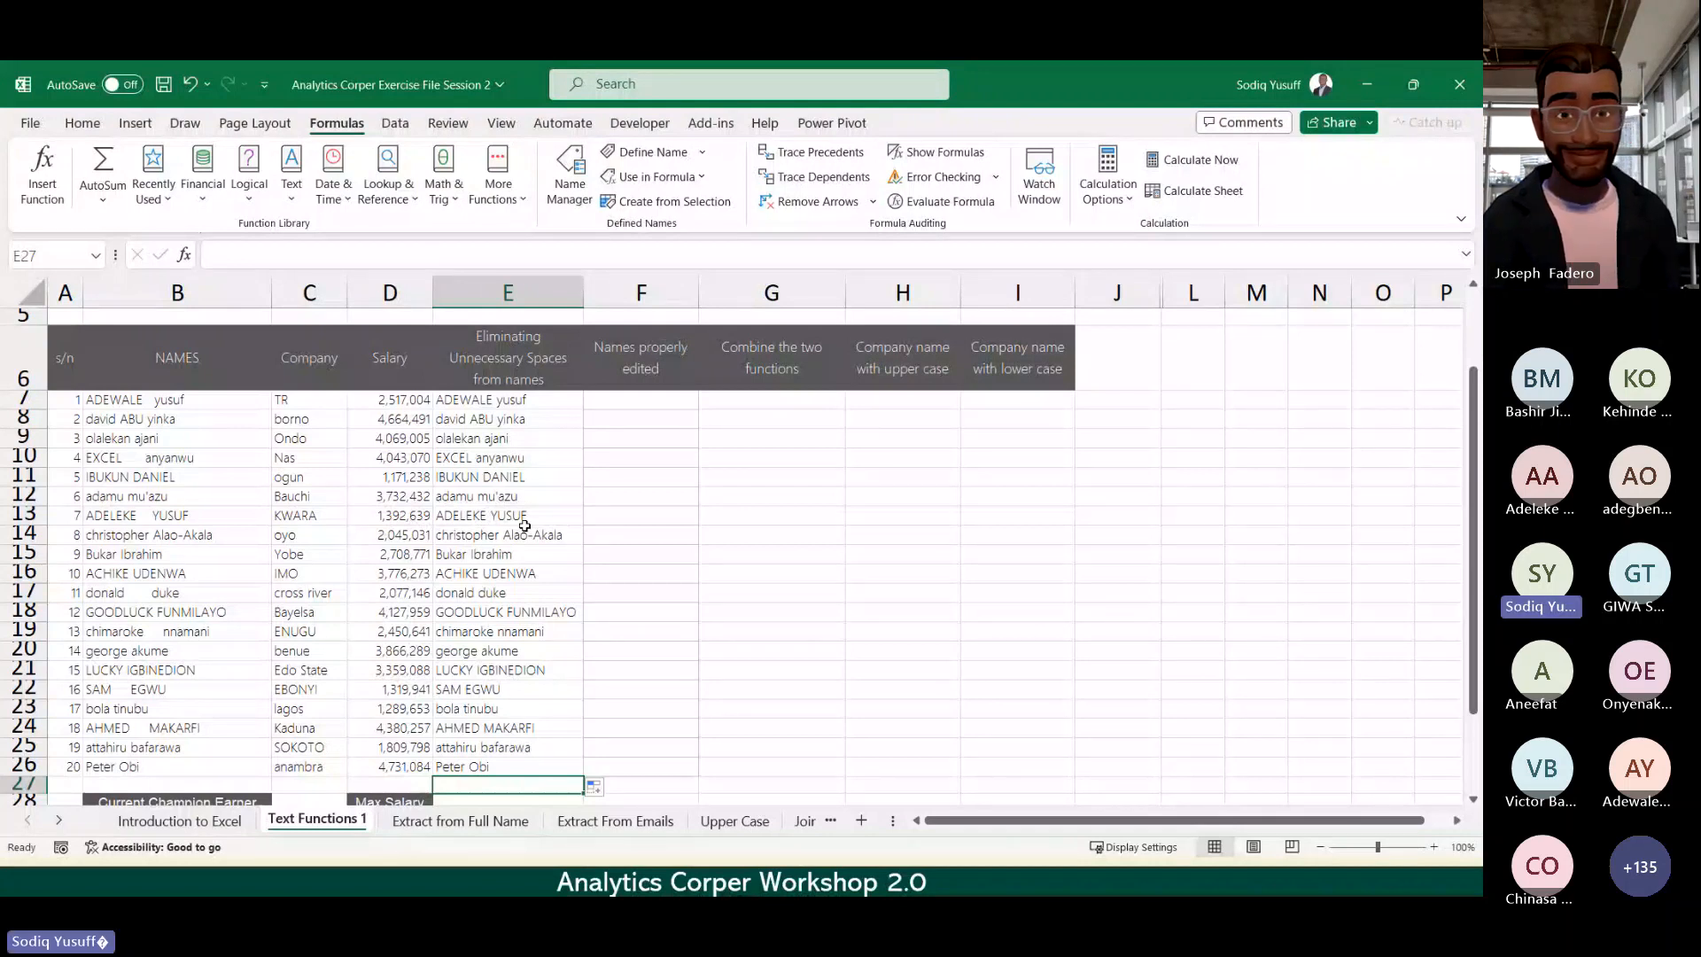
pyautogui.click(636, 401)
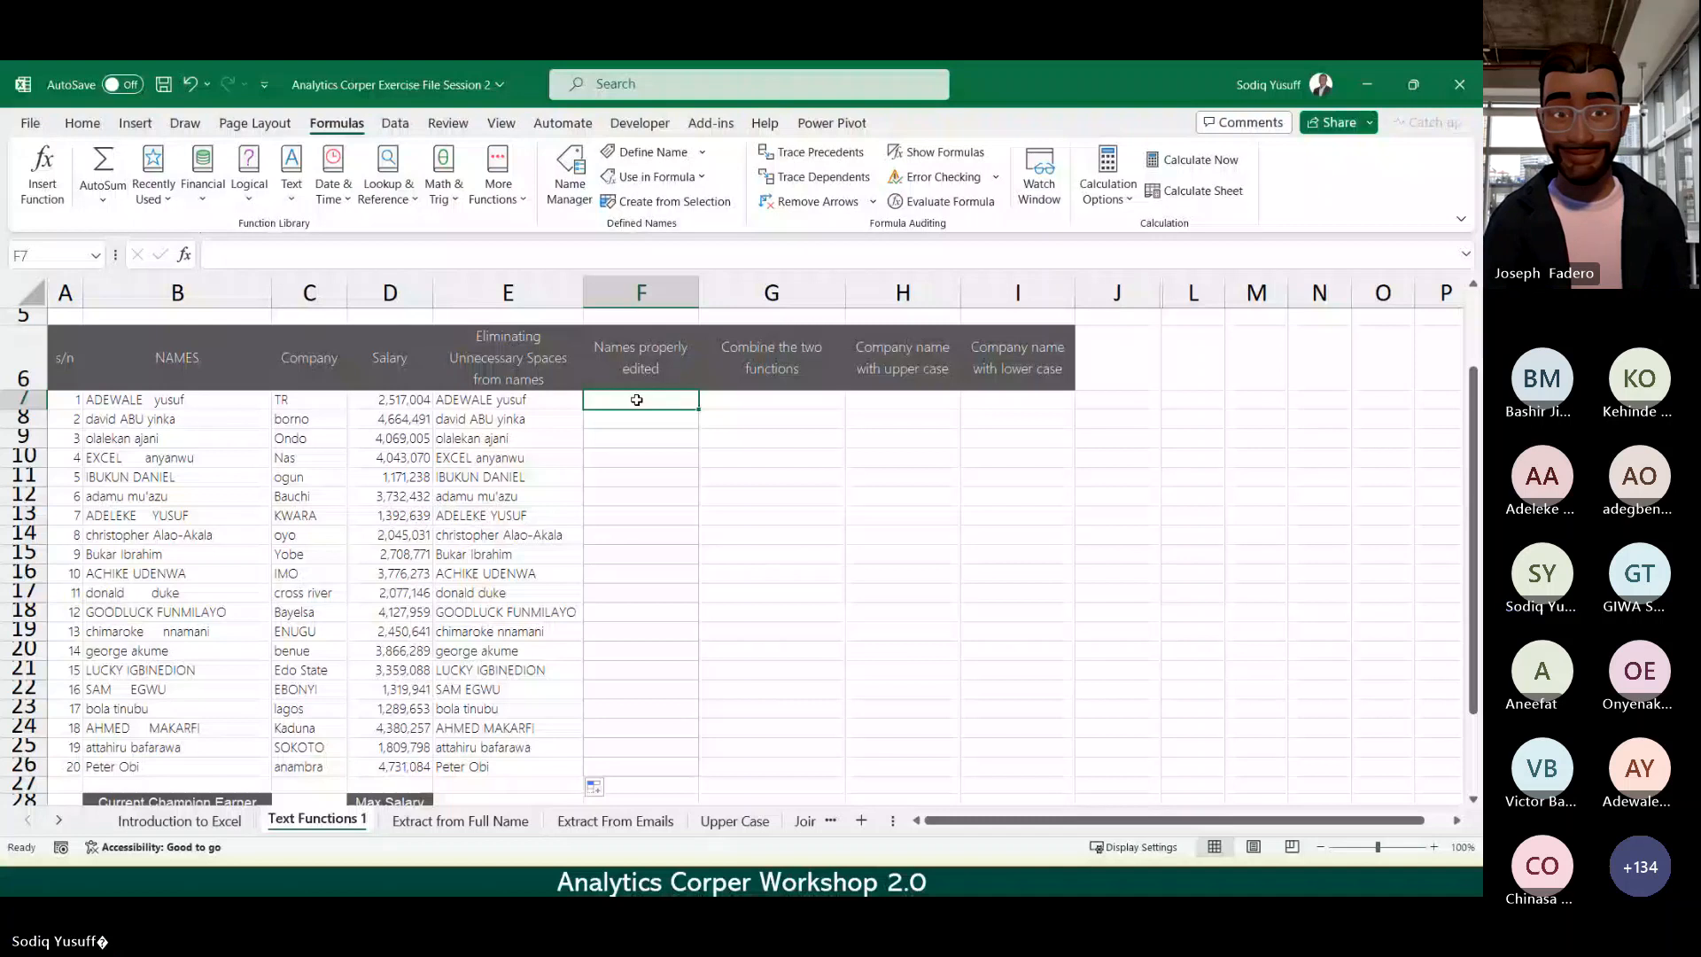
pyautogui.scroll(1, 637, 400)
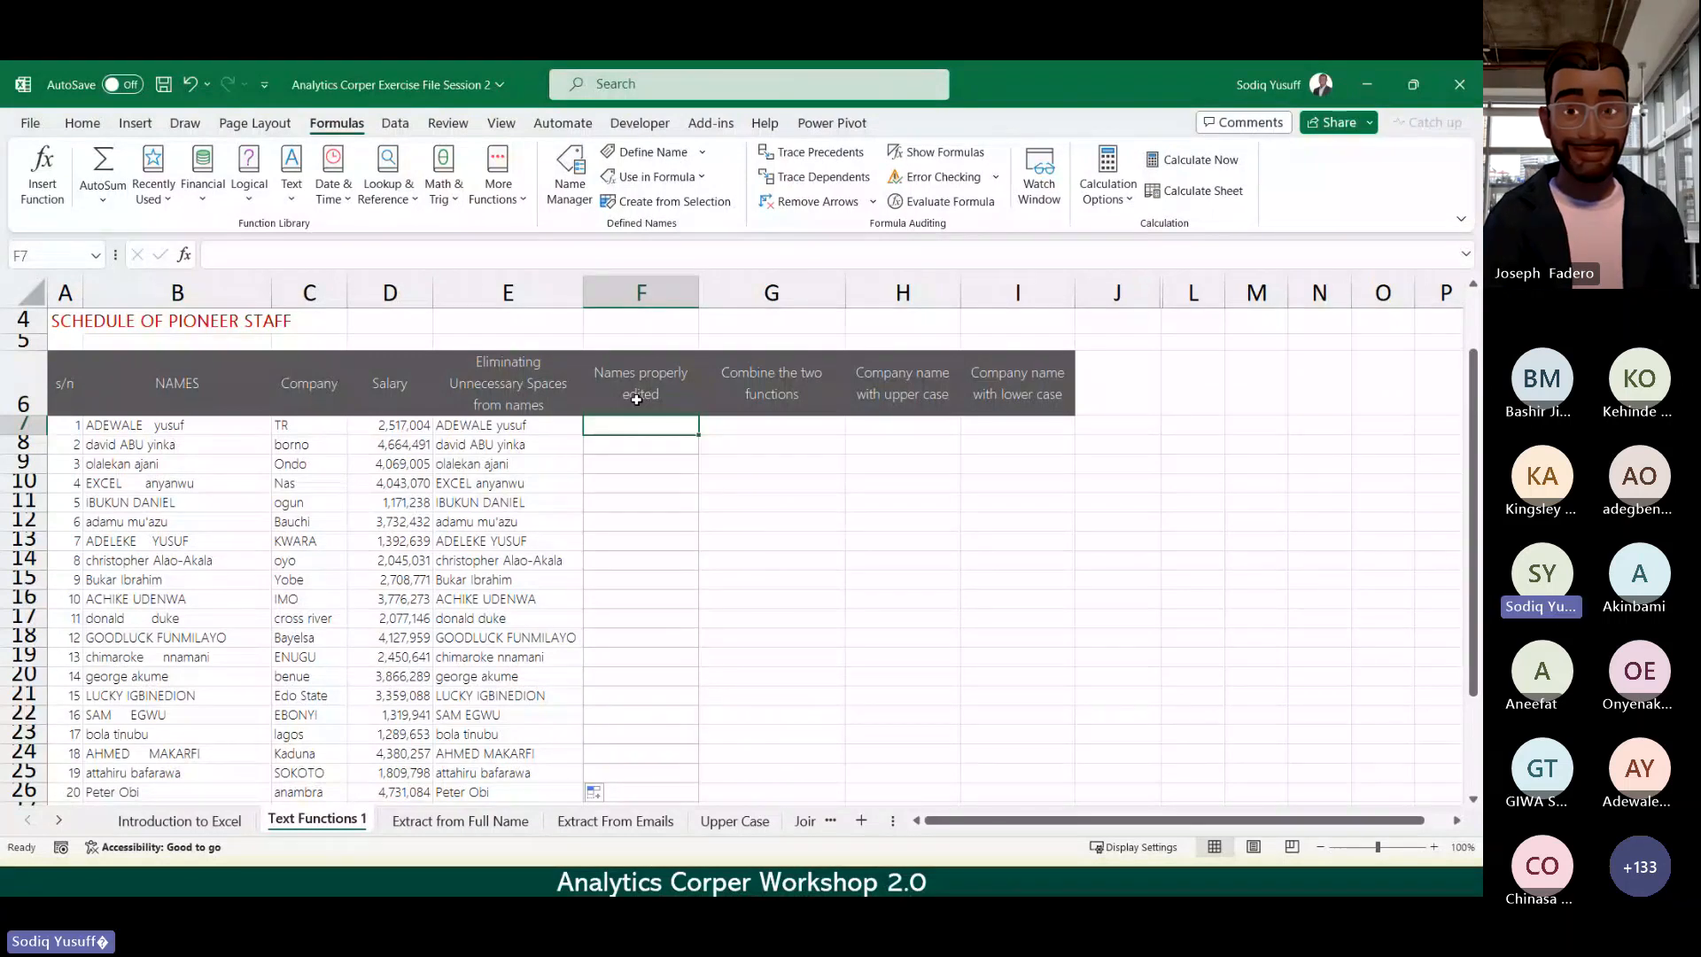
# Step: Search Insert Function for 'upper case', then retry with 'change text to upper case'
pyautogui.click(43, 177)
pyautogui.write('upper case')
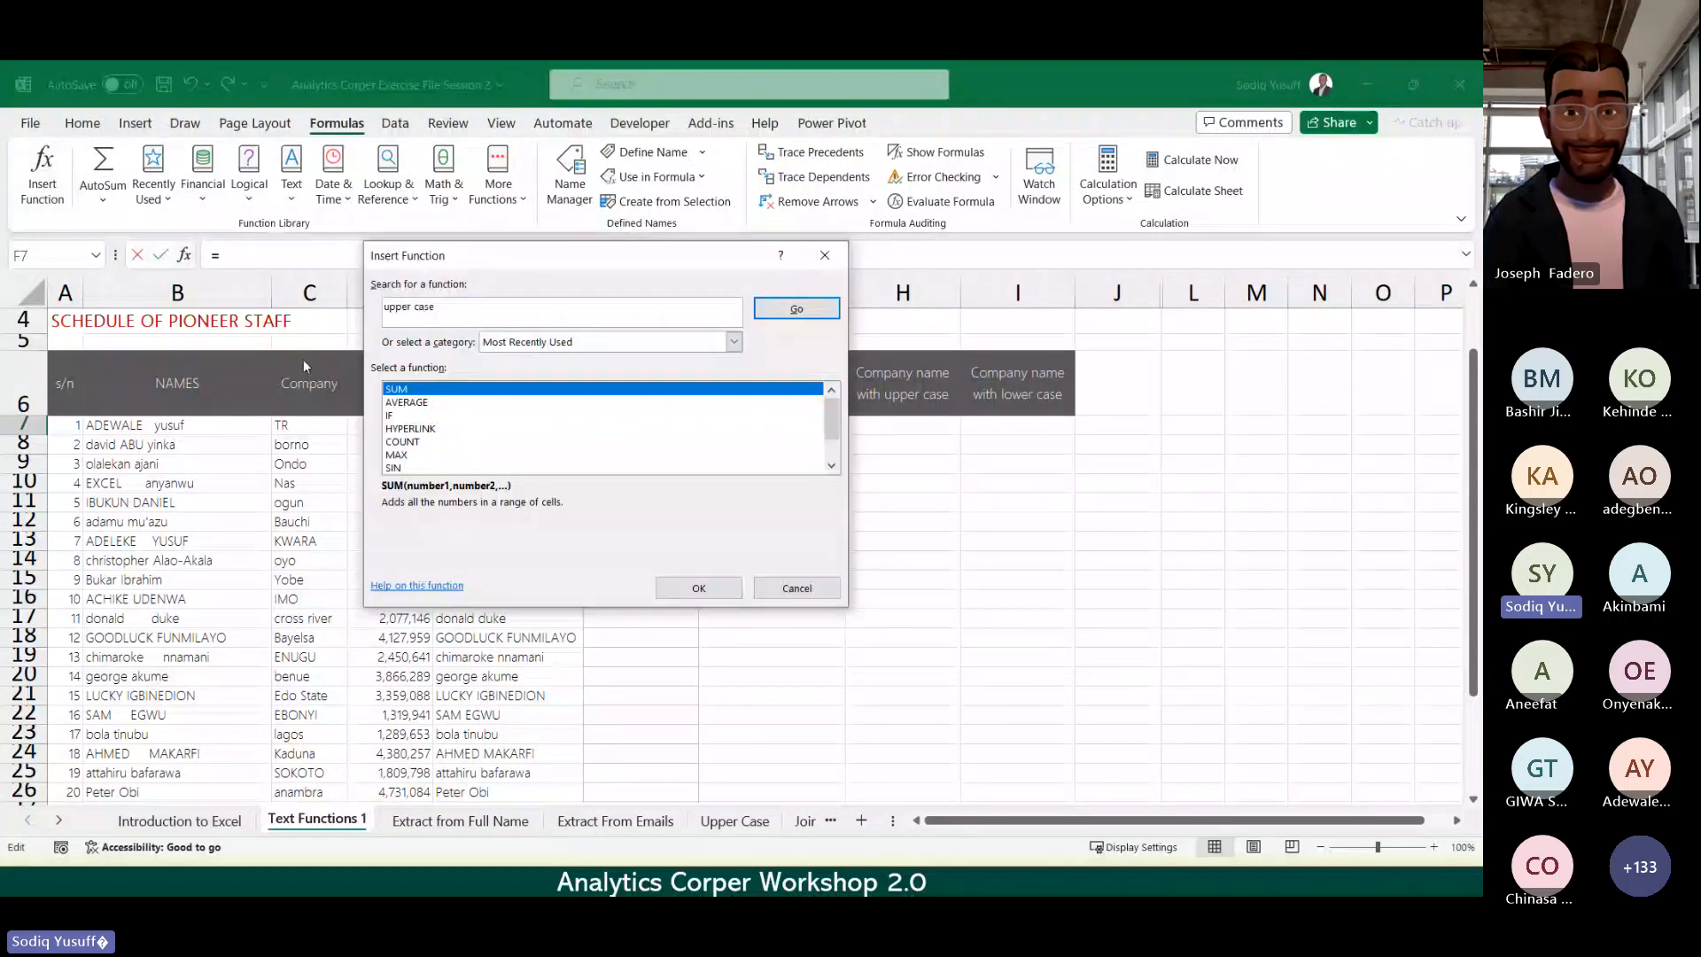
pyautogui.press('Return')
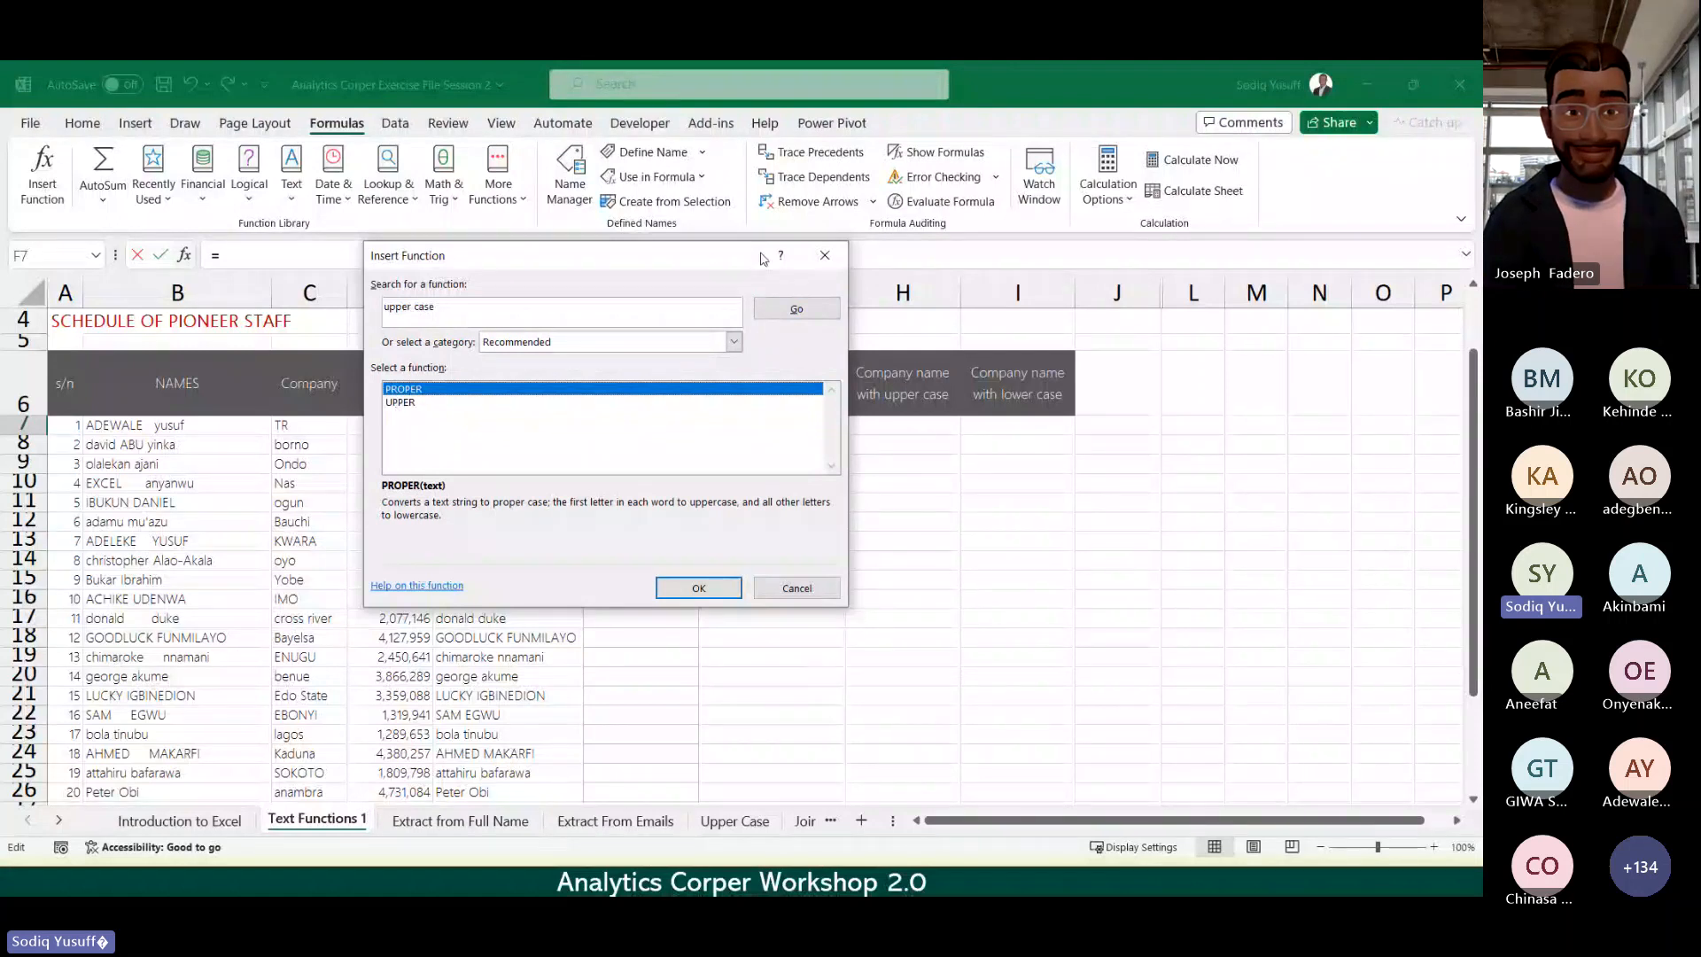
pyautogui.click(499, 345)
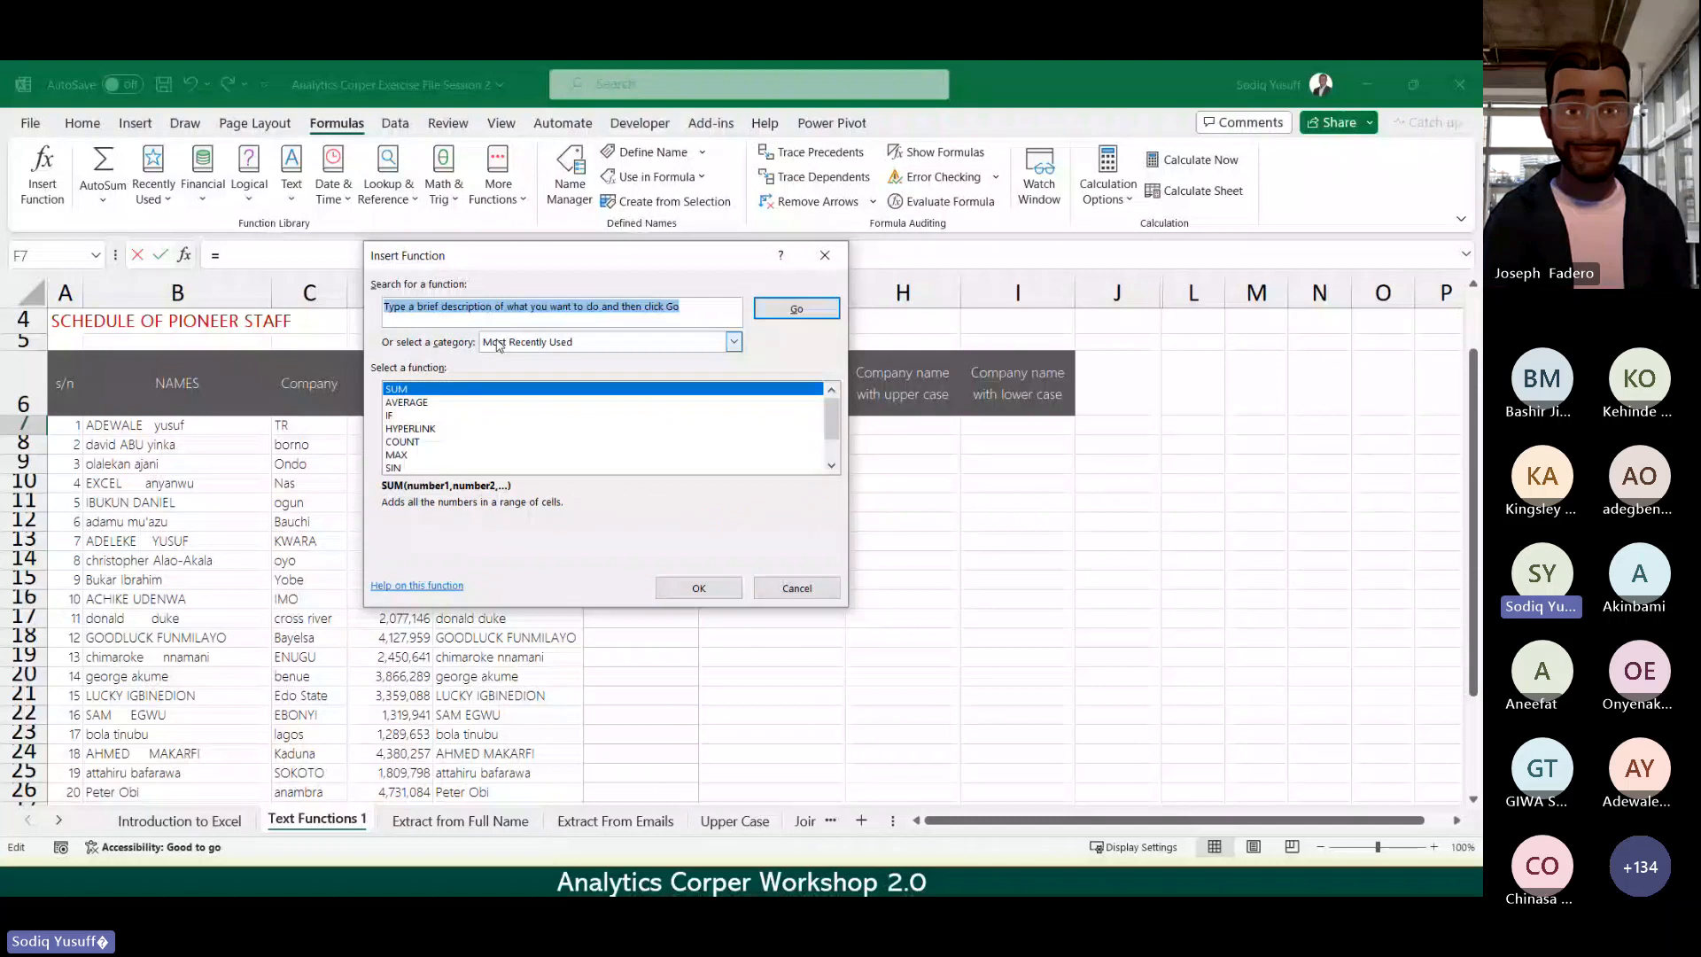
pyautogui.write('c')
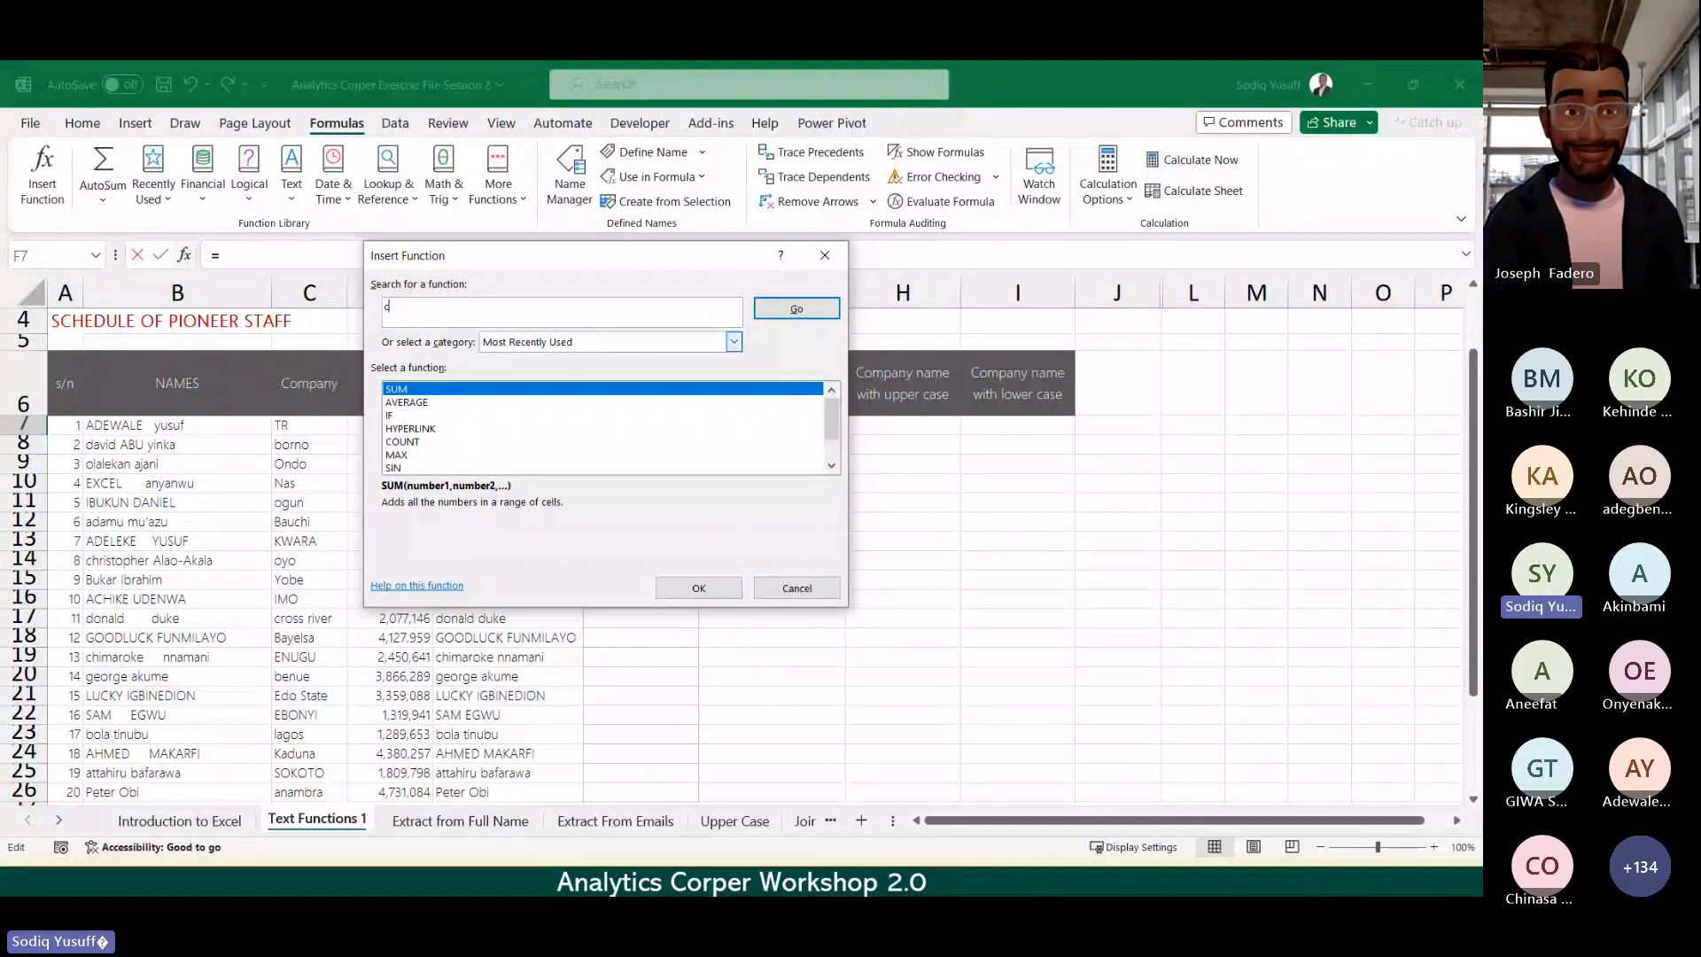
pyautogui.write('hange text')
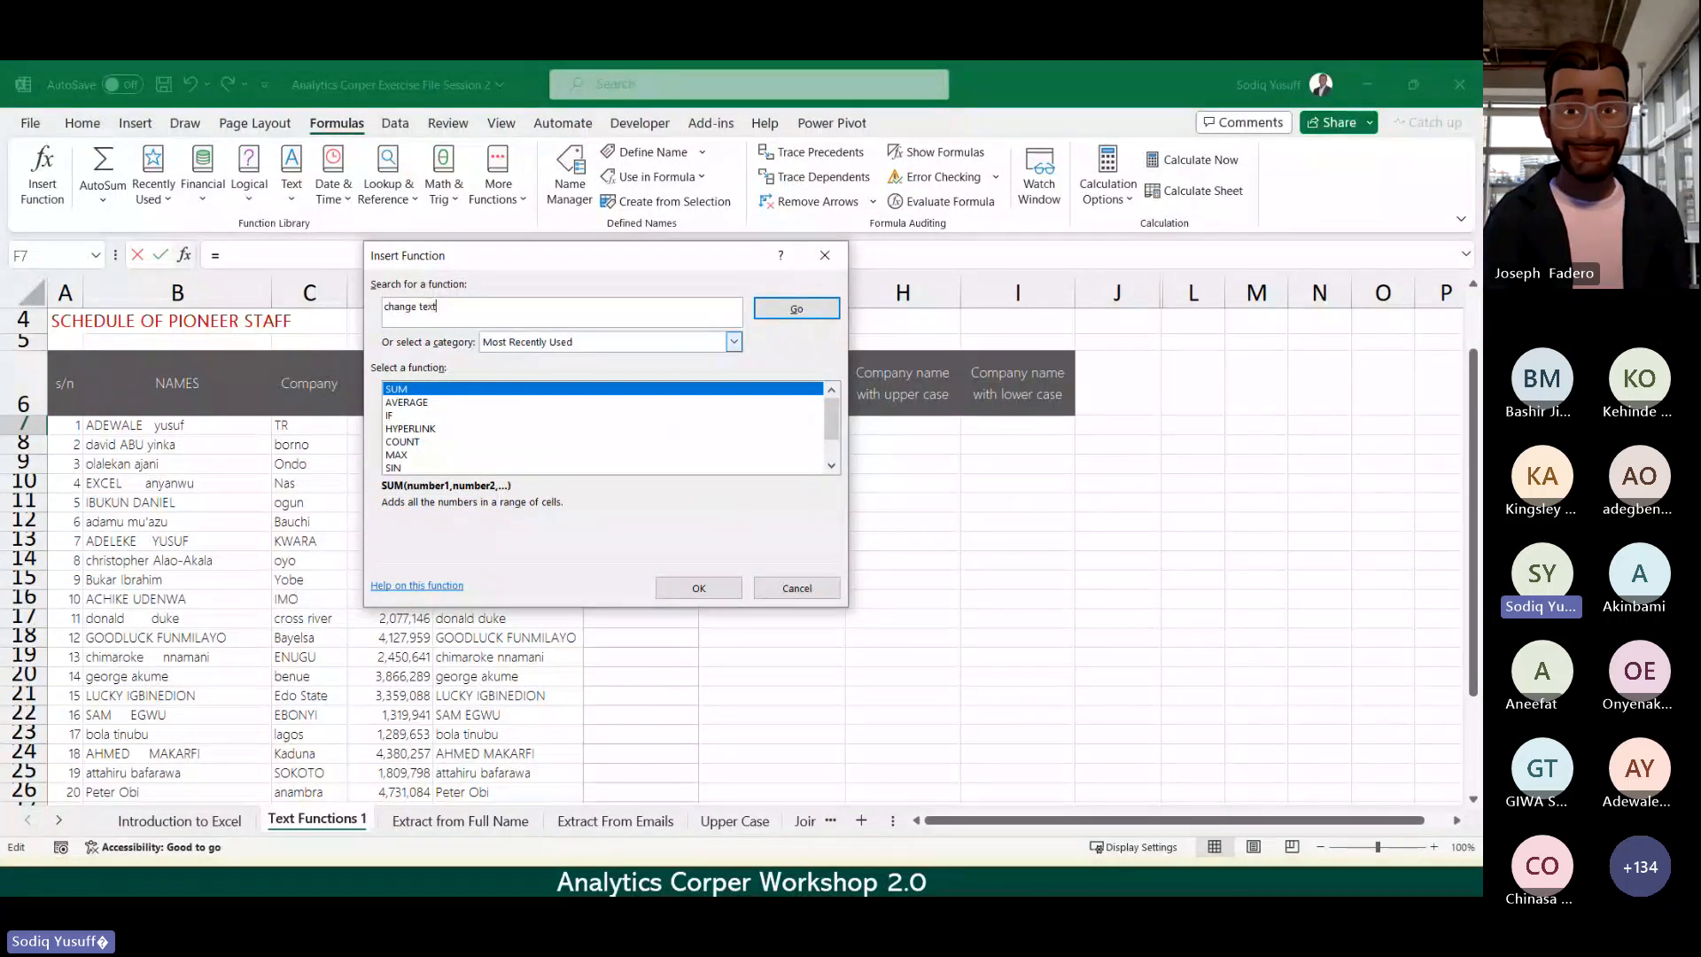
pyautogui.write(' to up')
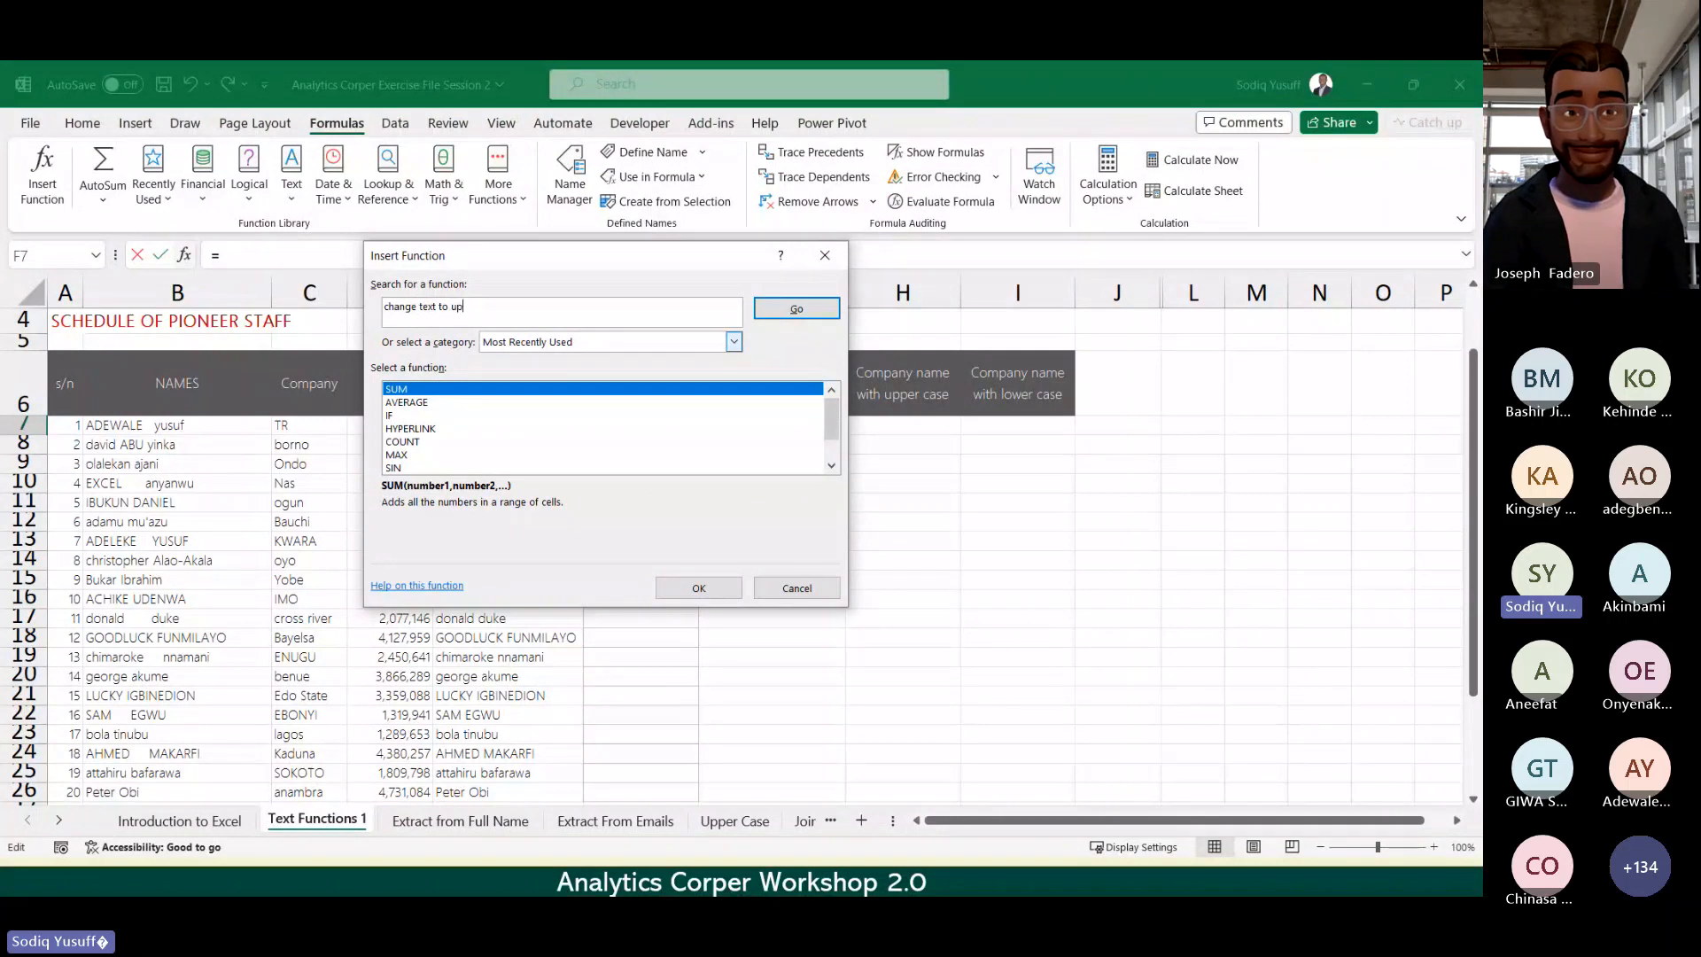
pyautogui.write('per c')
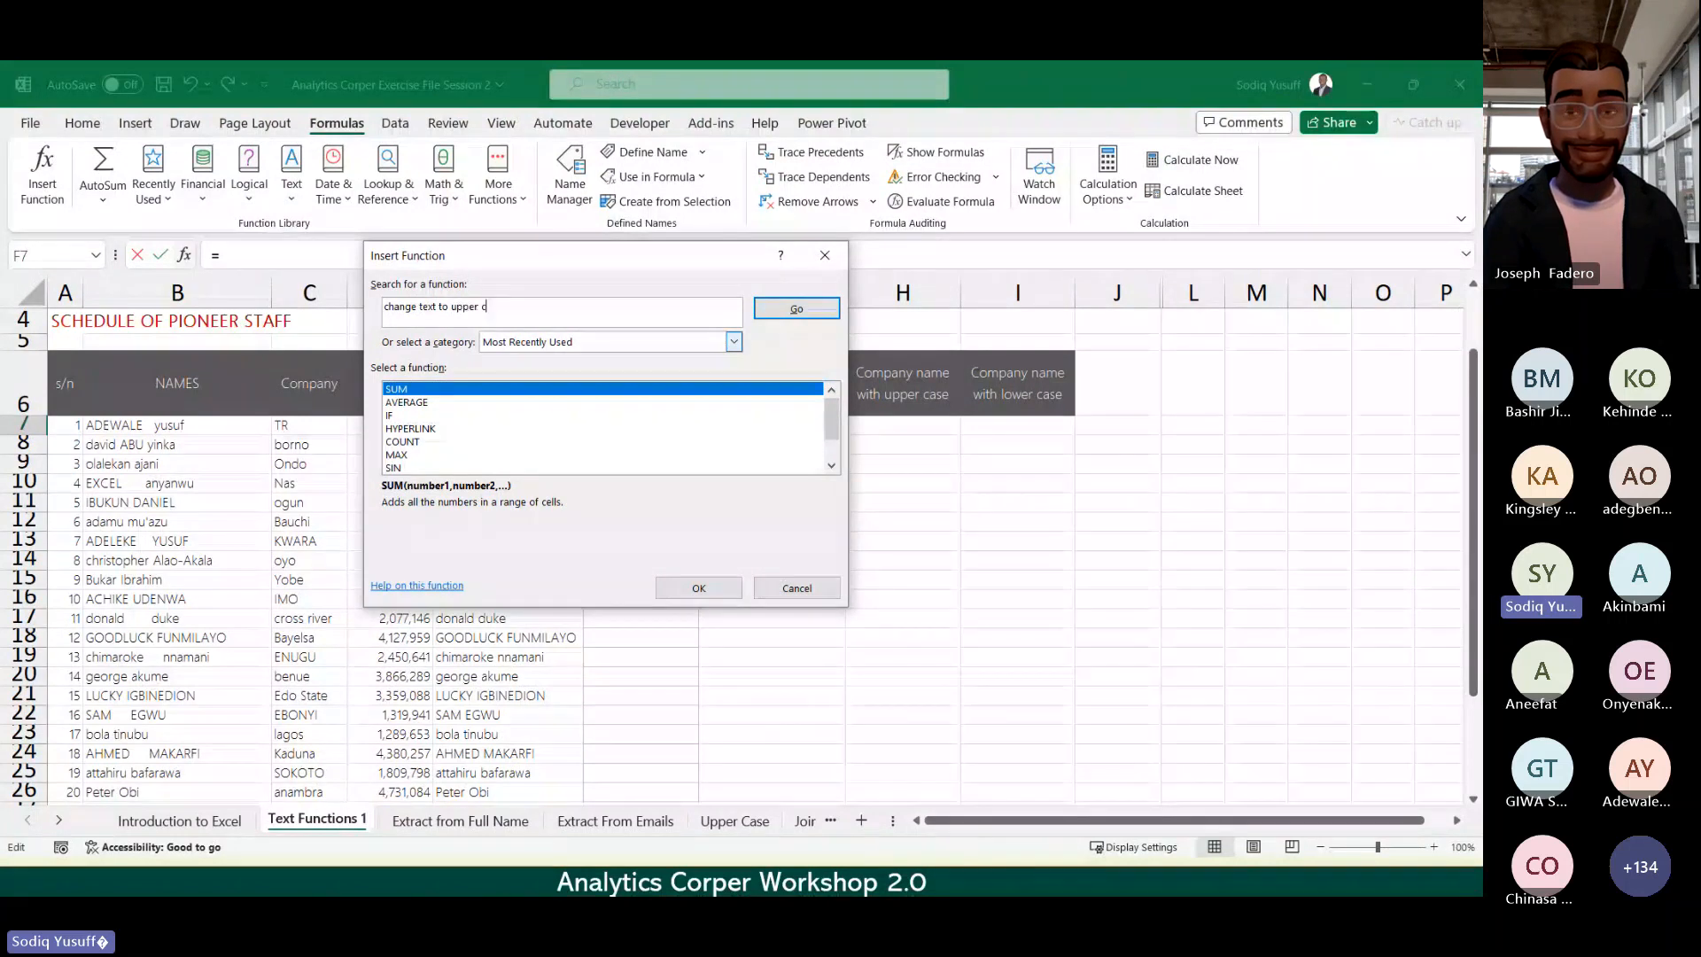
pyautogui.write('as')
pyautogui.write('e')
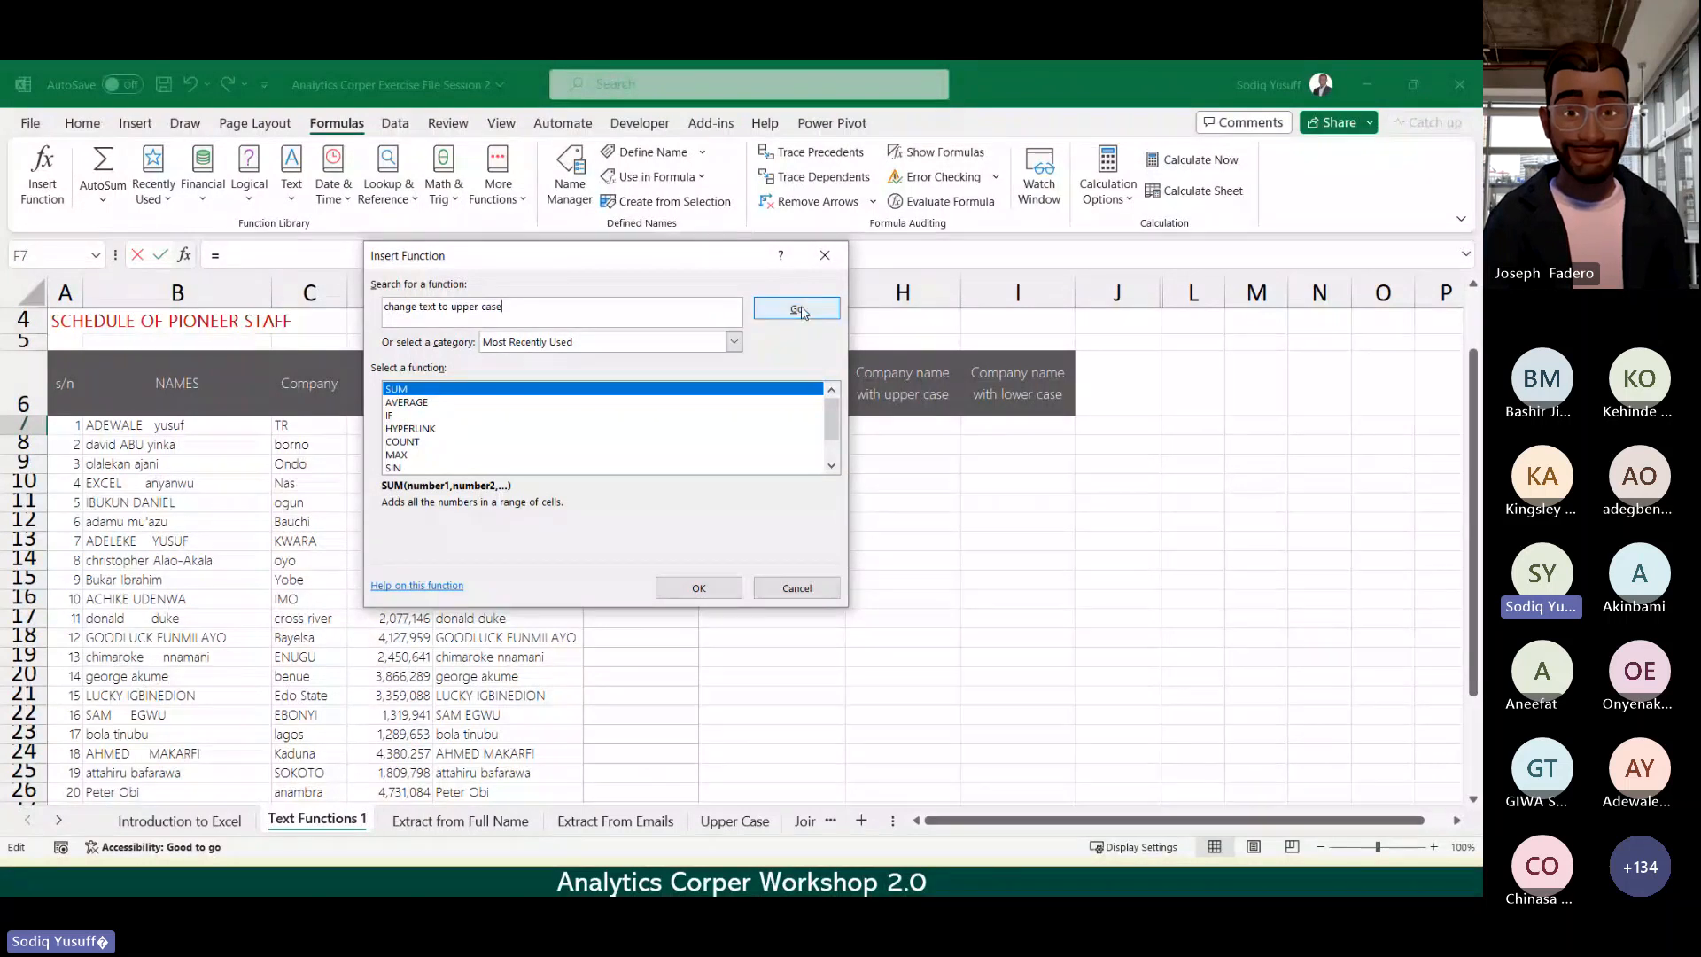
pyautogui.click(802, 311)
# Step: Search 'upper case' again, read the UPPER description, and close without inserting anything
pyautogui.click(582, 312)
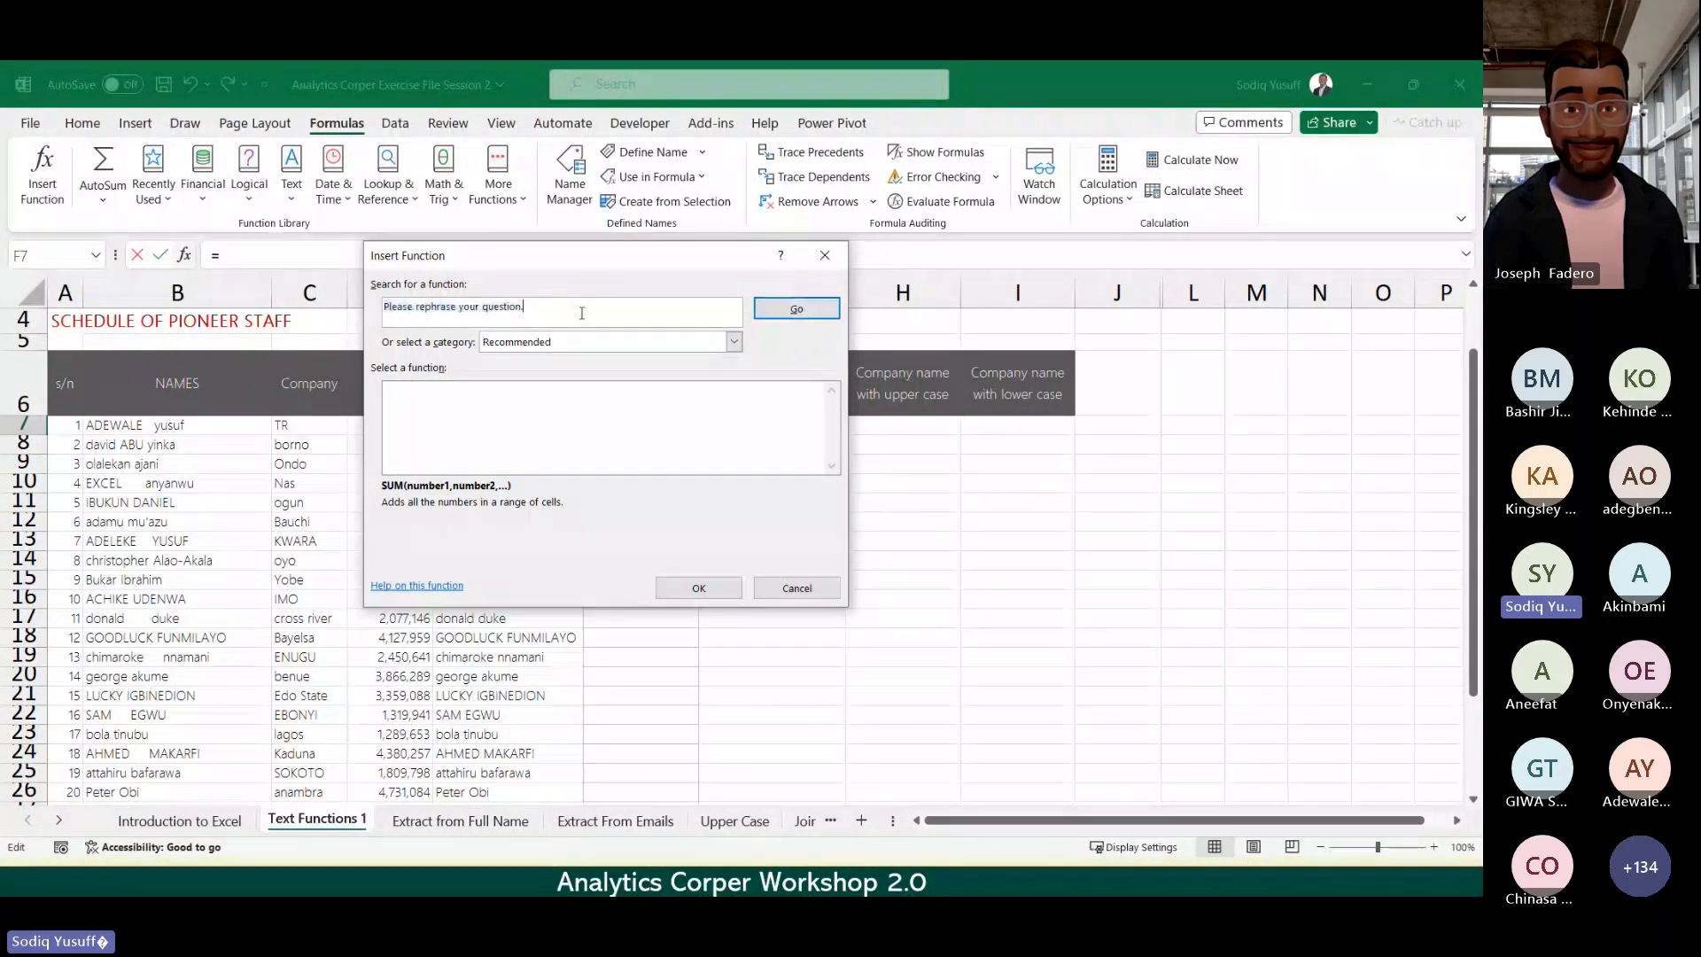
pyautogui.hotkey('ctrl', 'a')
pyautogui.write('u')
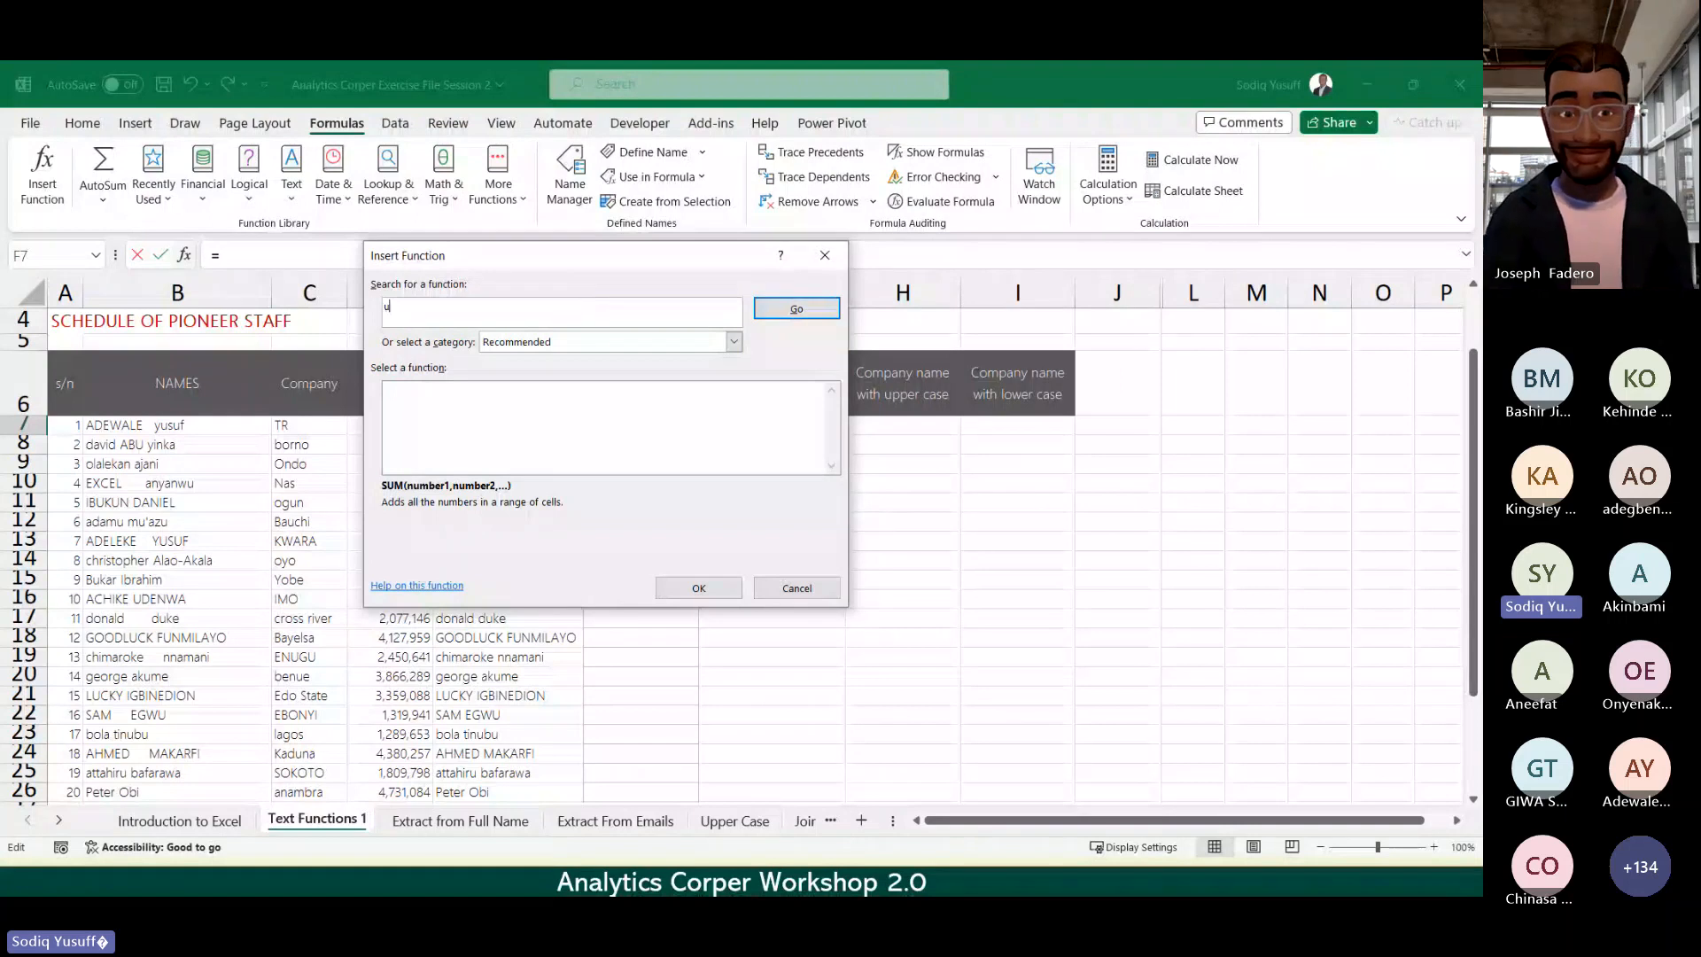
pyautogui.write('pper ca')
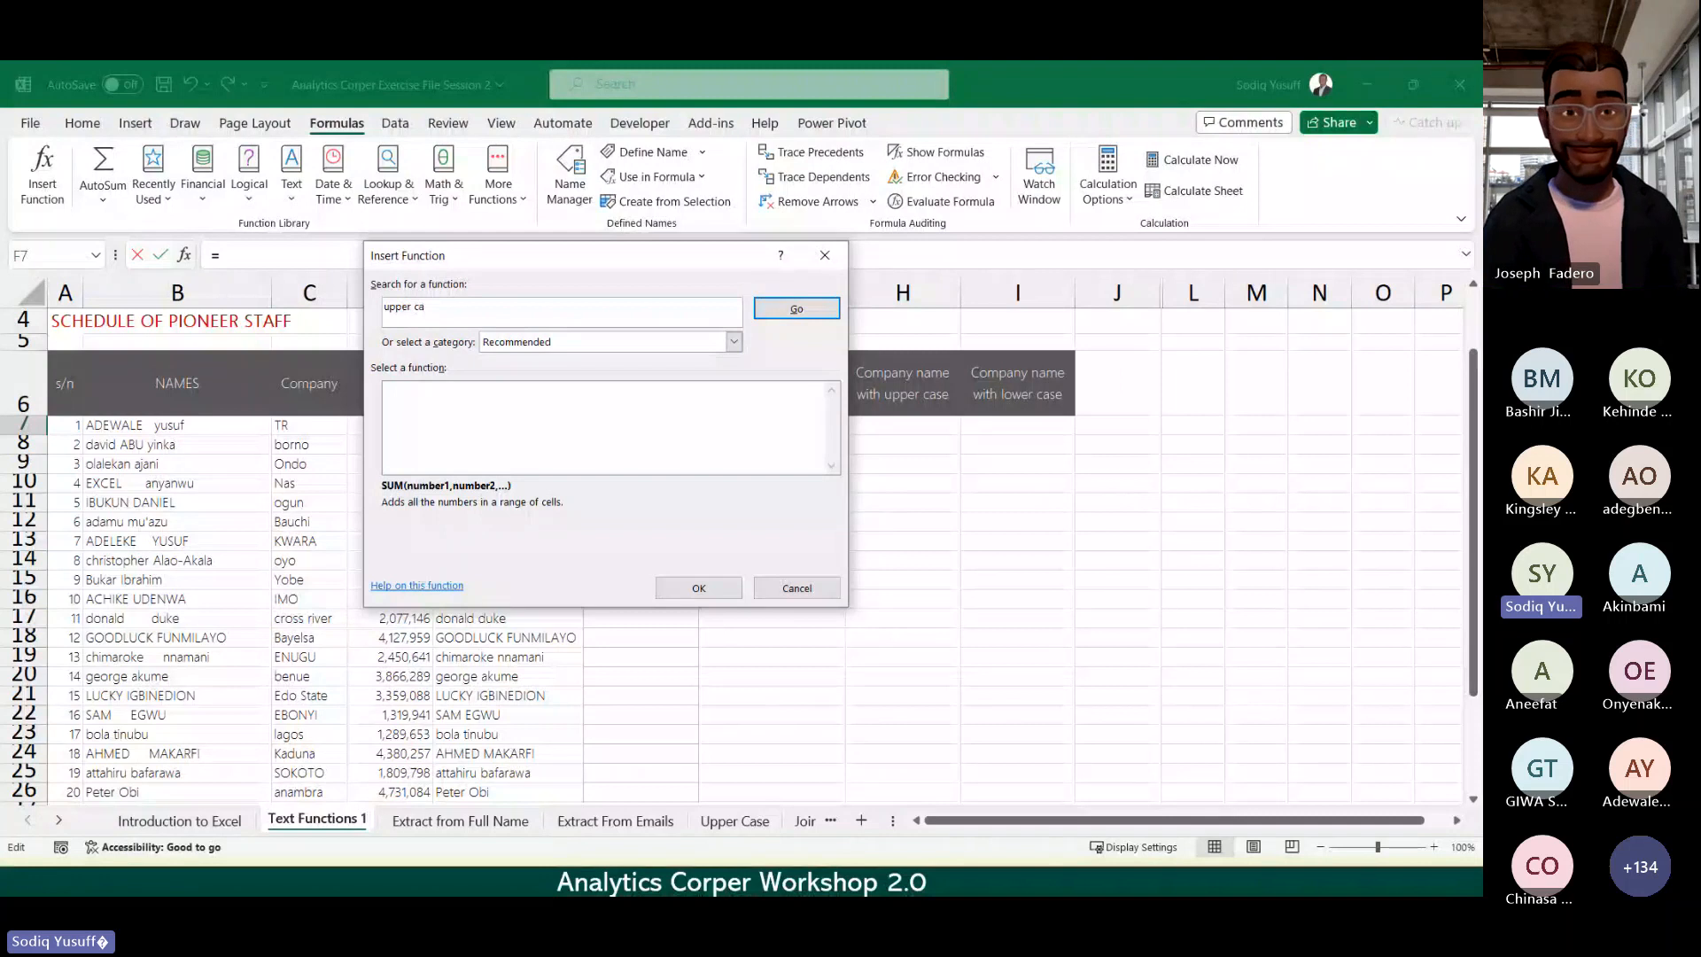
pyautogui.write('se')
pyautogui.press('Return')
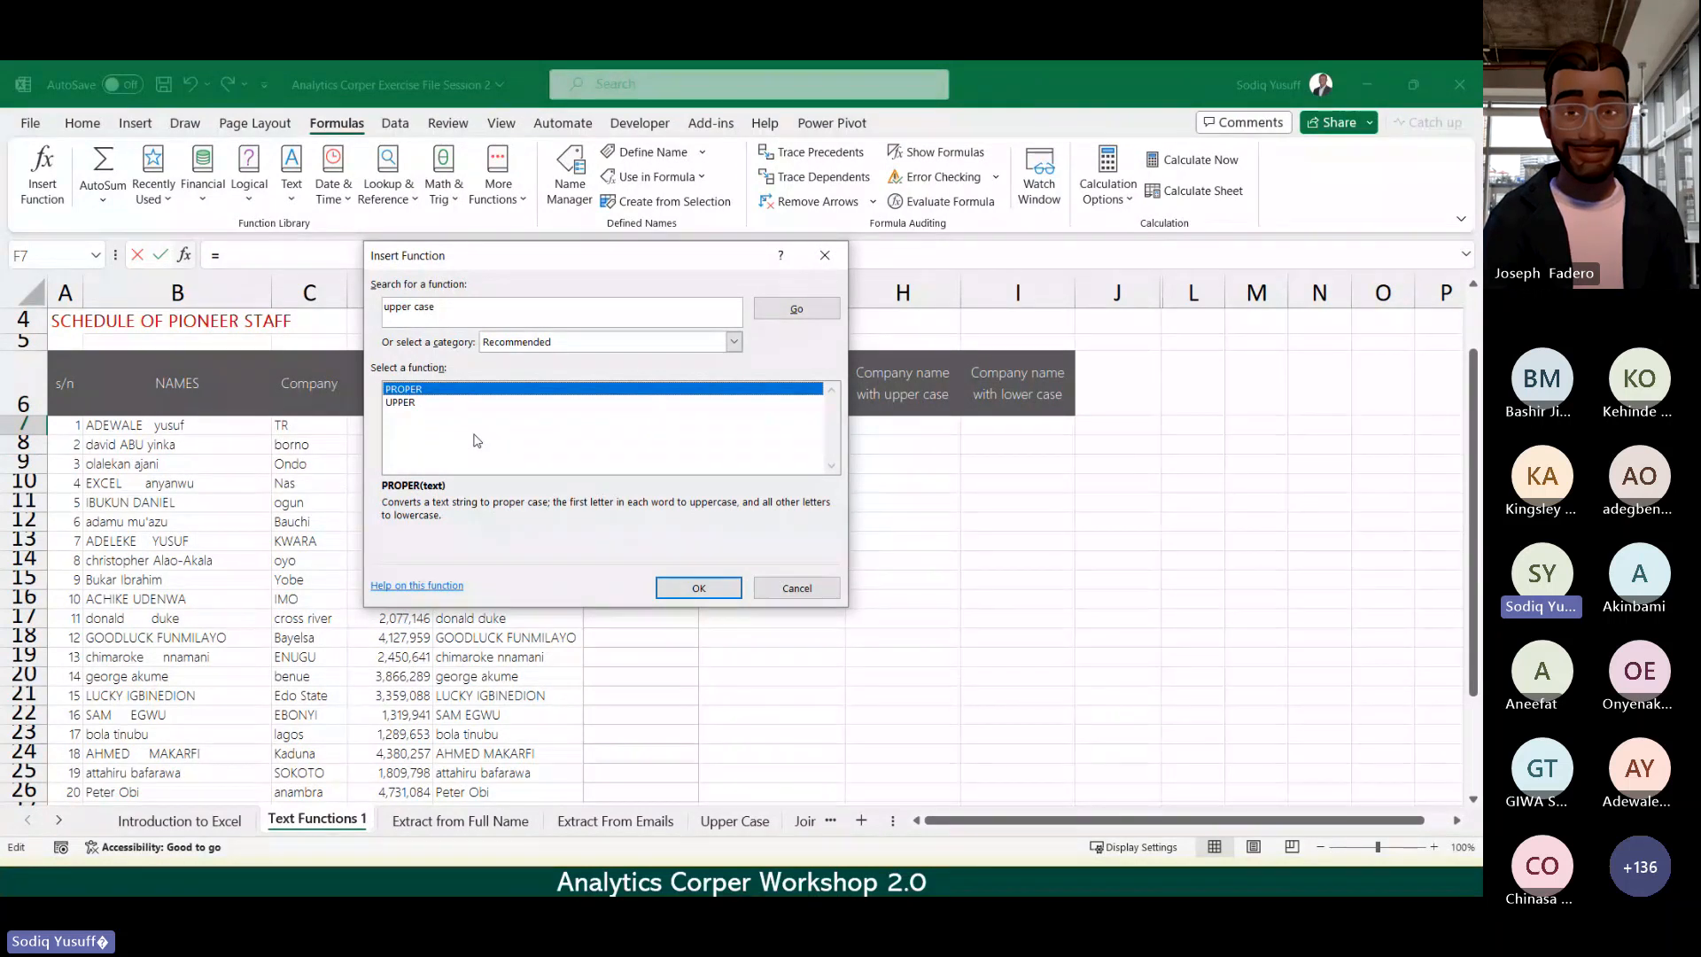
pyautogui.click(406, 404)
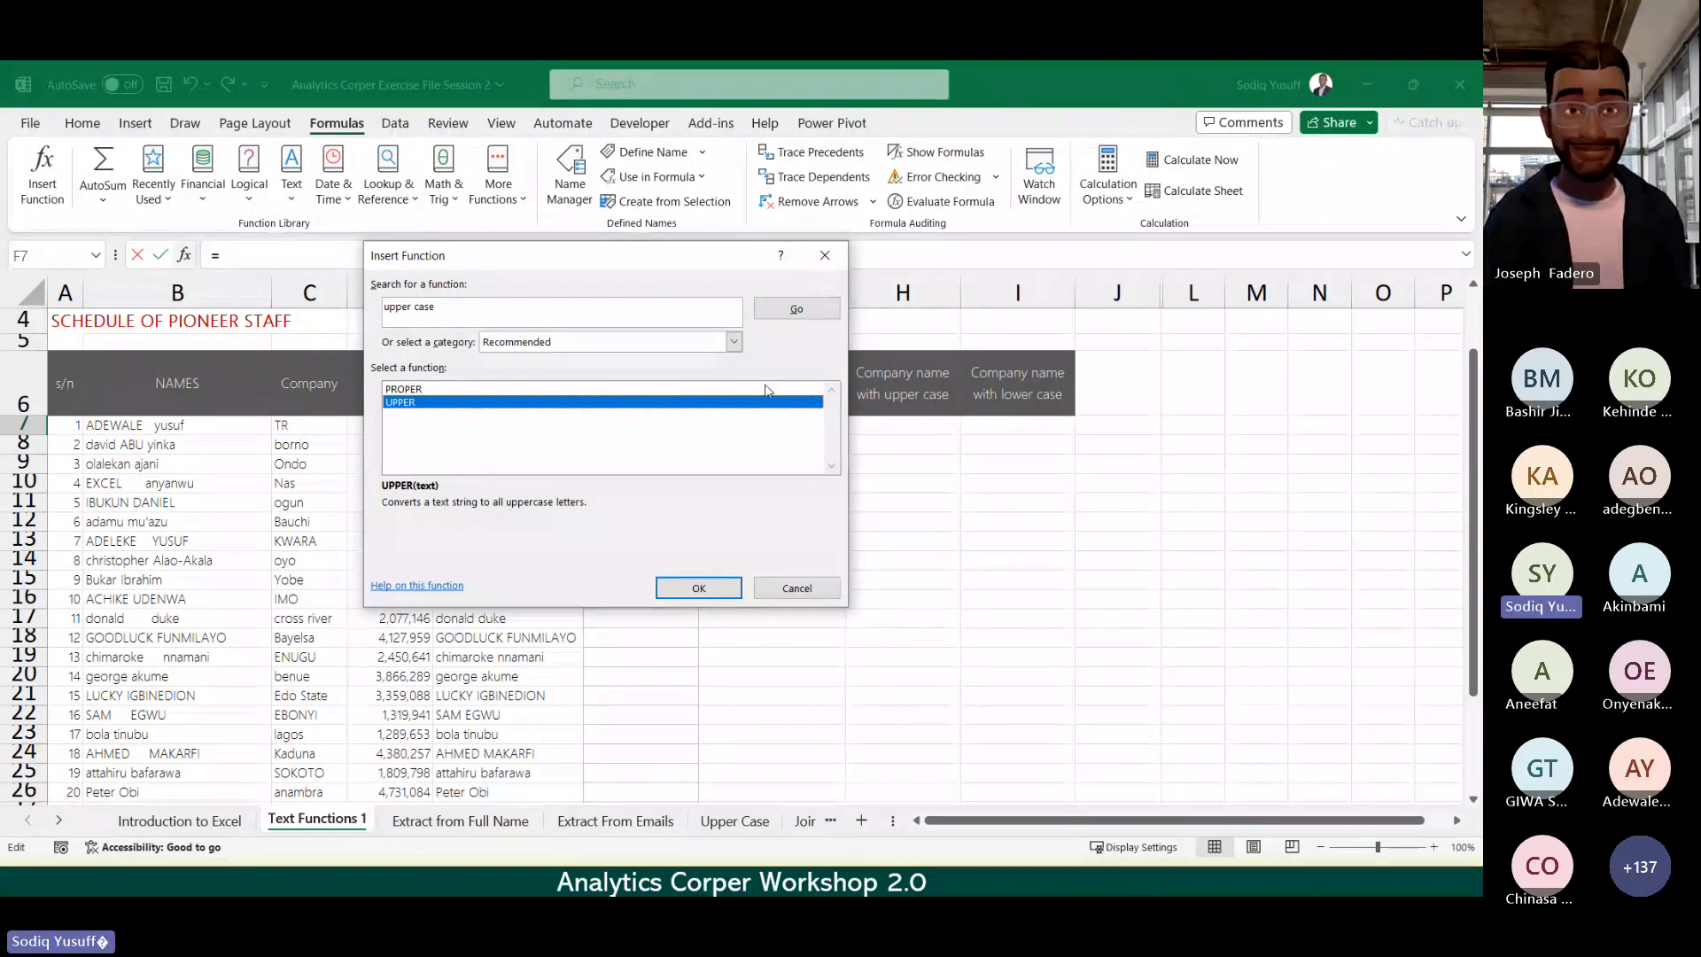
pyautogui.click(825, 255)
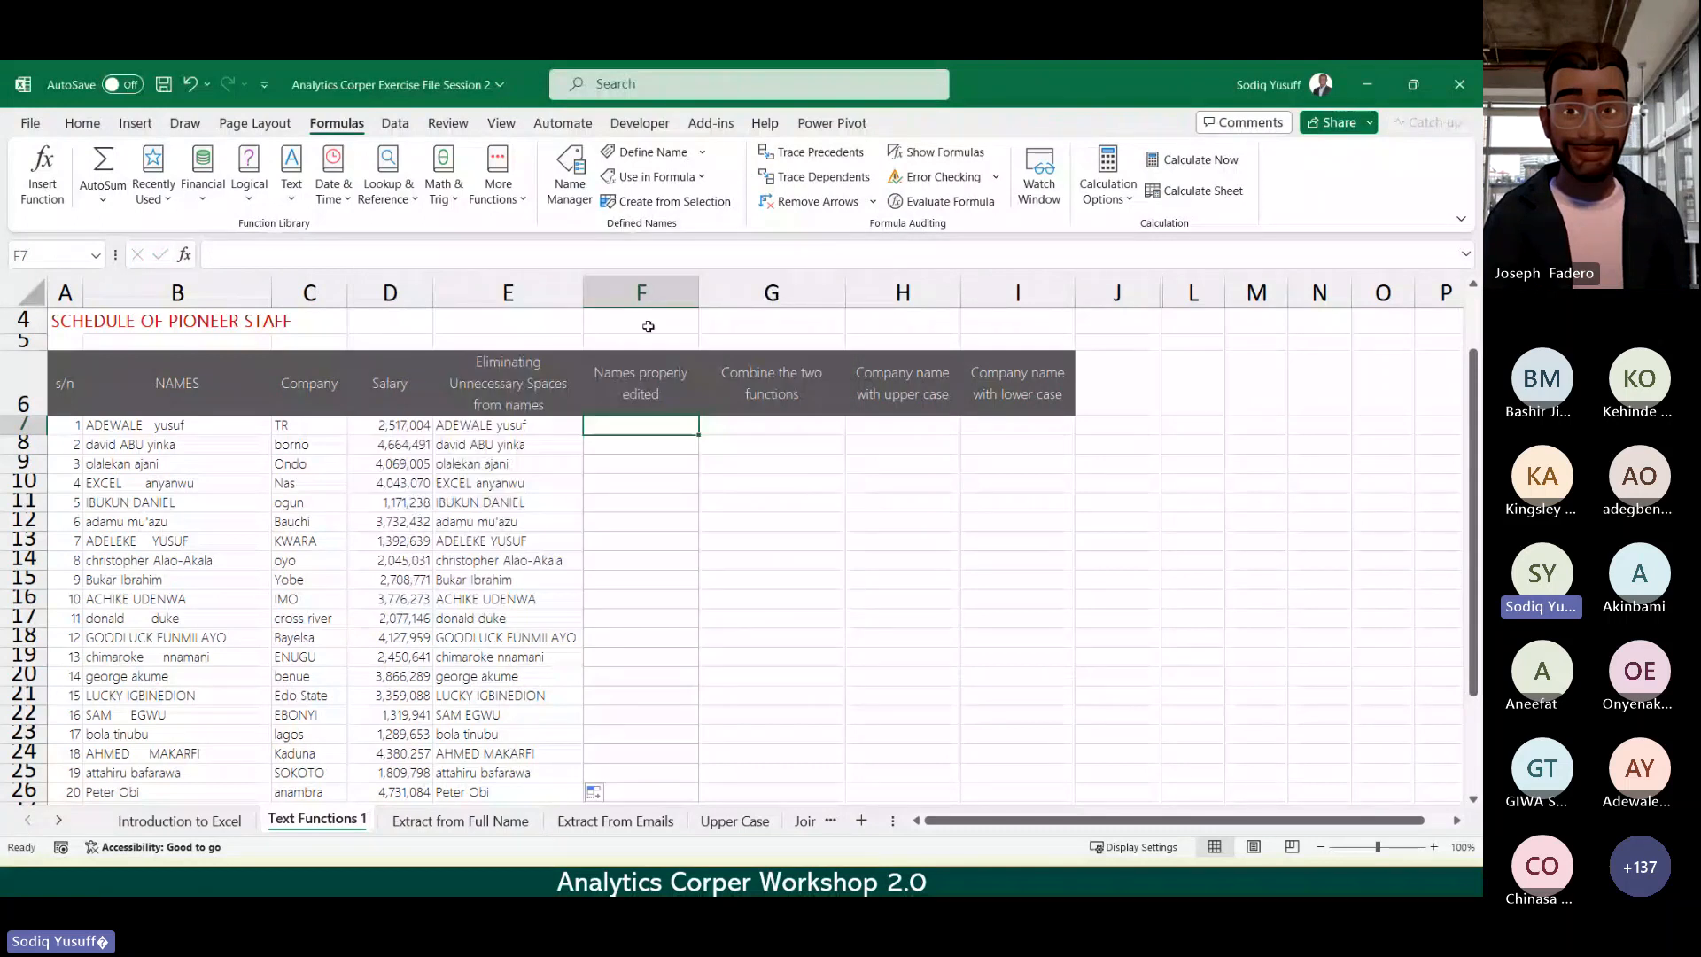
# Step: Type the labels UPPER, LOWER and PROPER into F4, G4 and H4
pyautogui.click(649, 326)
pyautogui.write('UPPER')
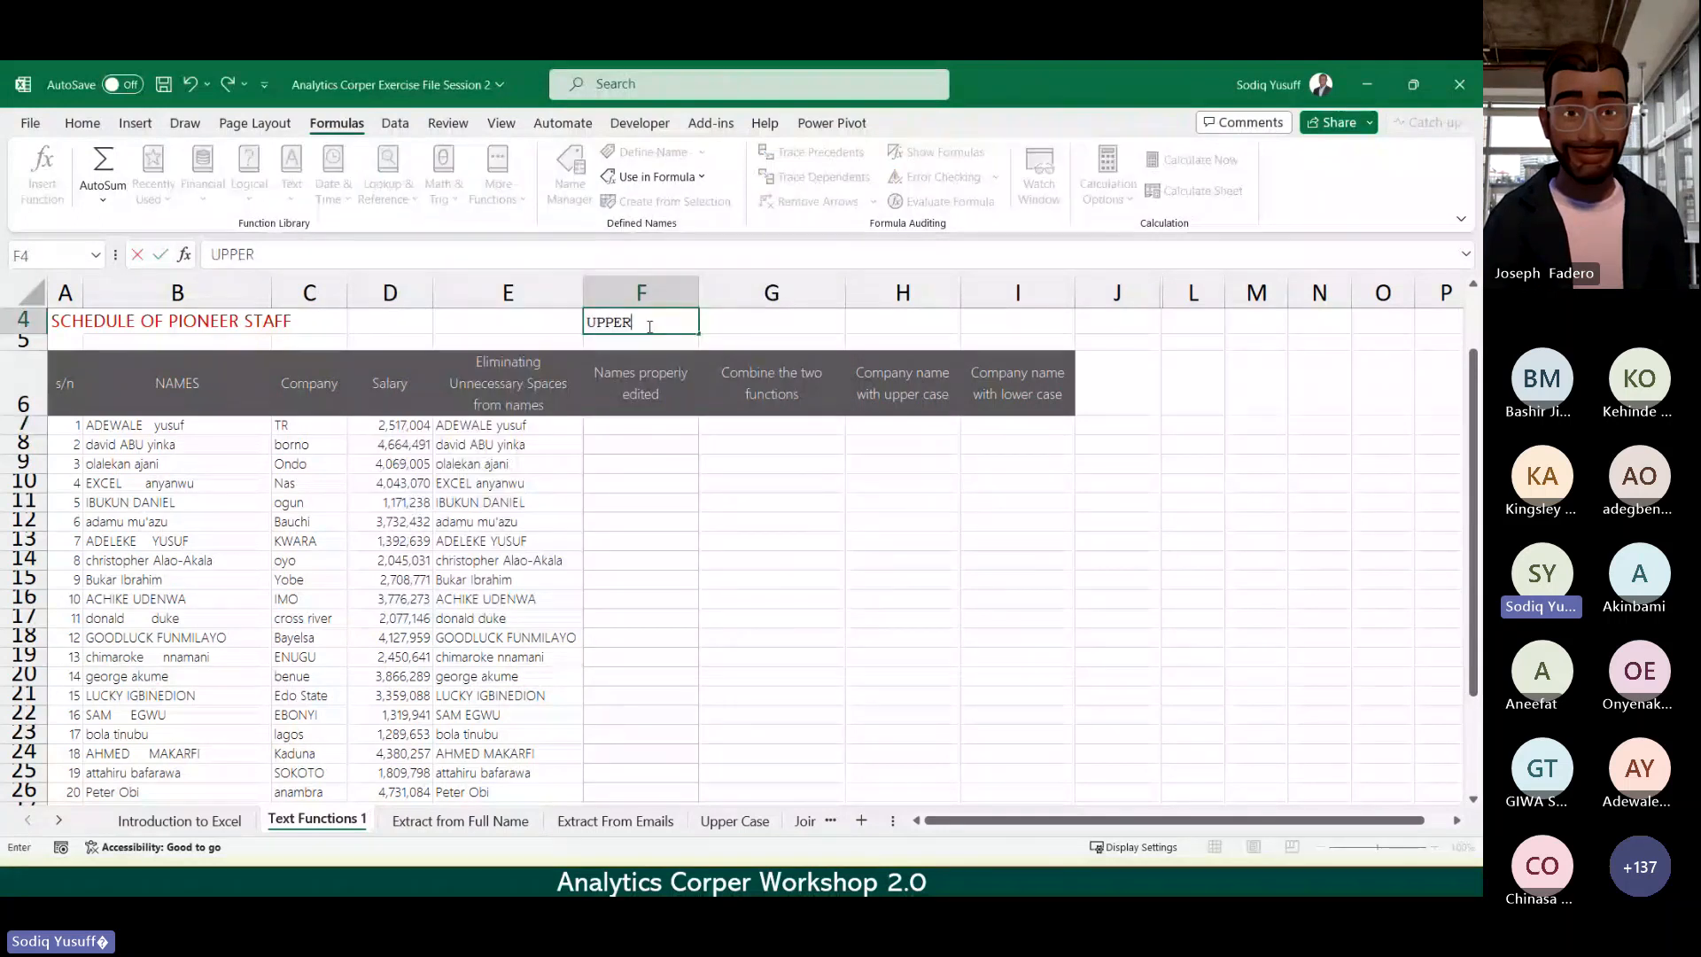
pyautogui.press('Tab')
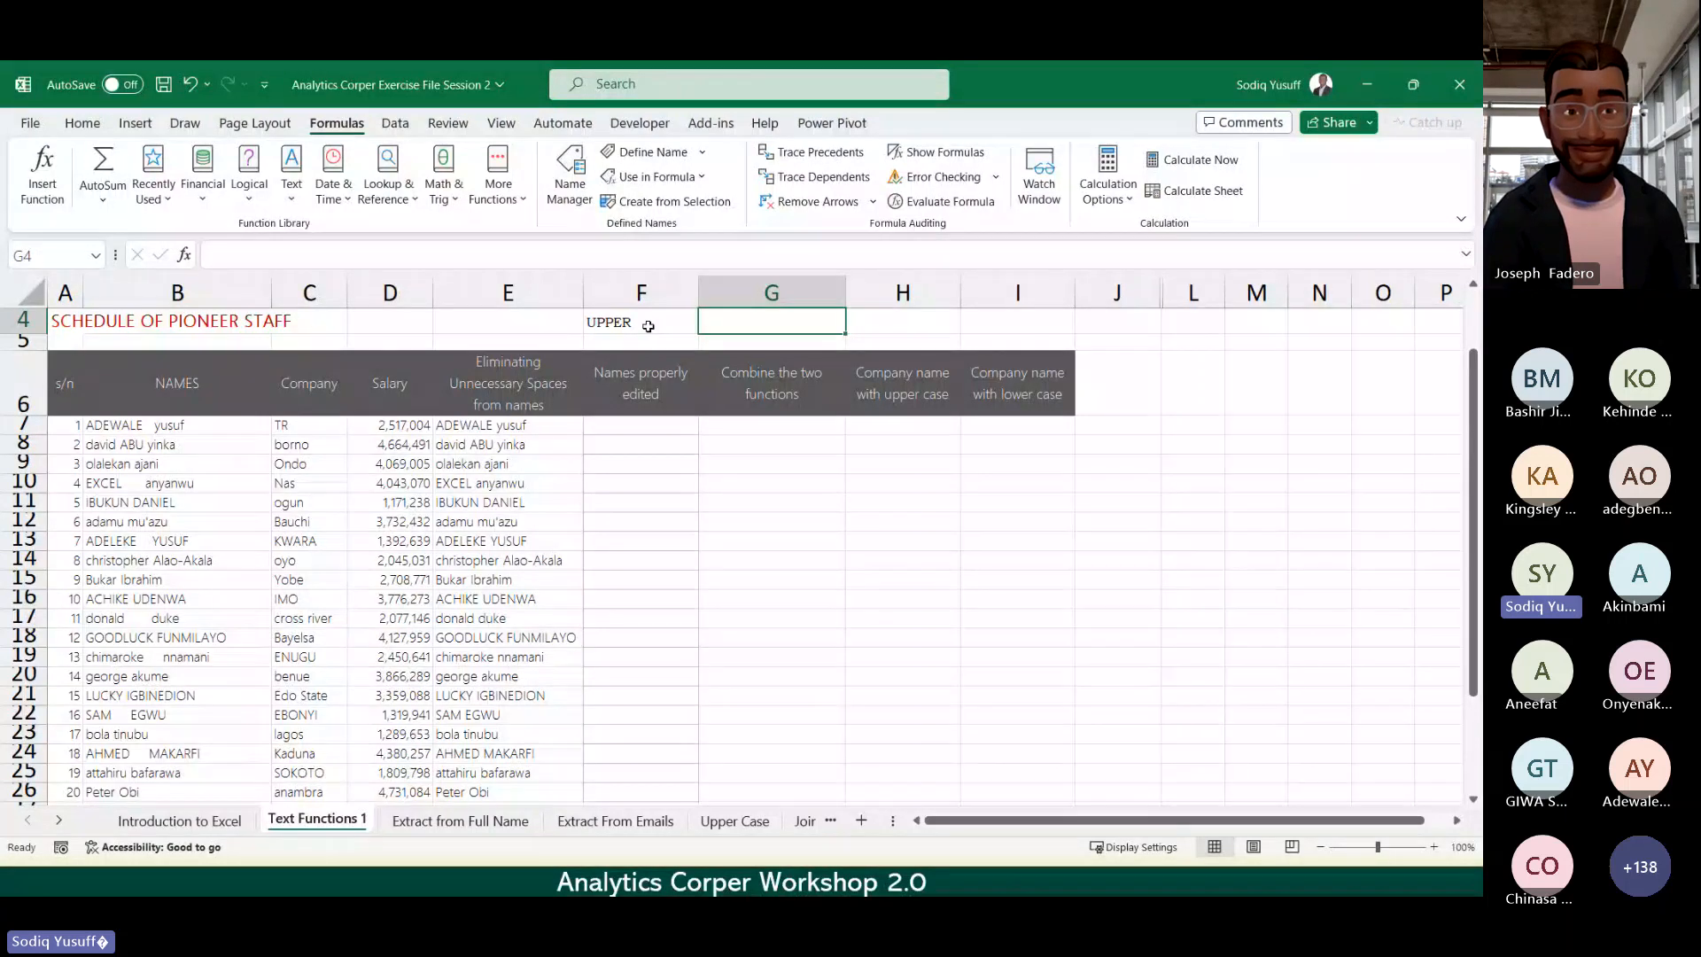
pyautogui.write('LOWER')
pyautogui.press('Tab')
pyautogui.write('PRO')
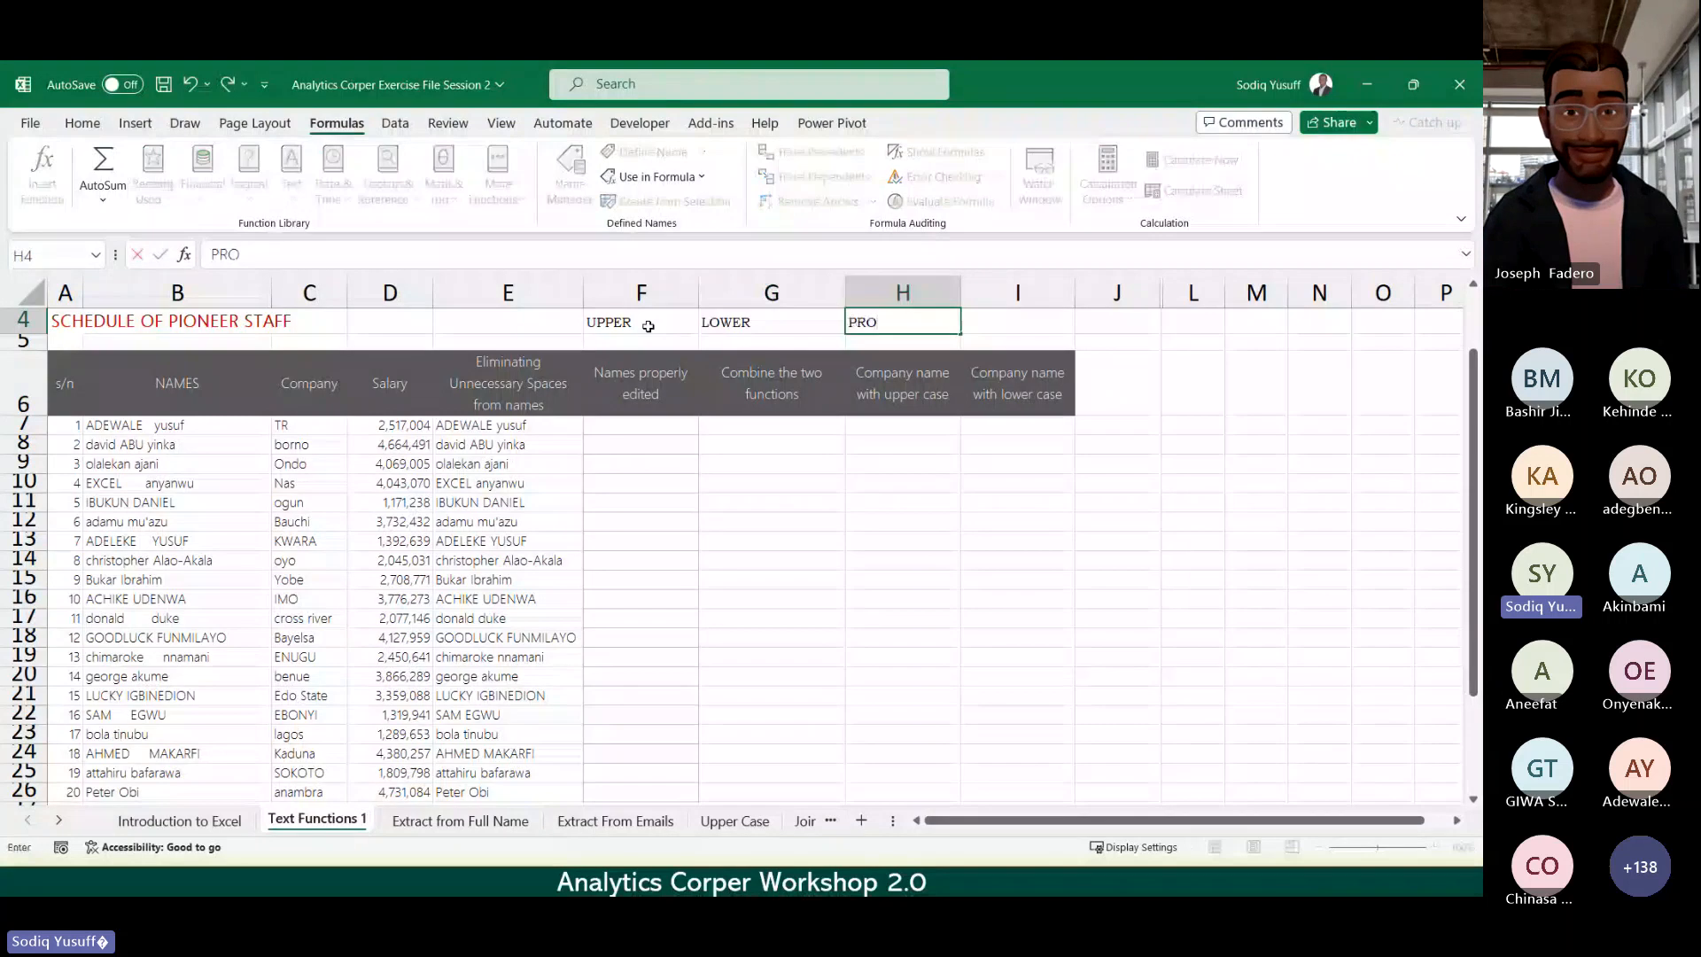
pyautogui.write('PER')
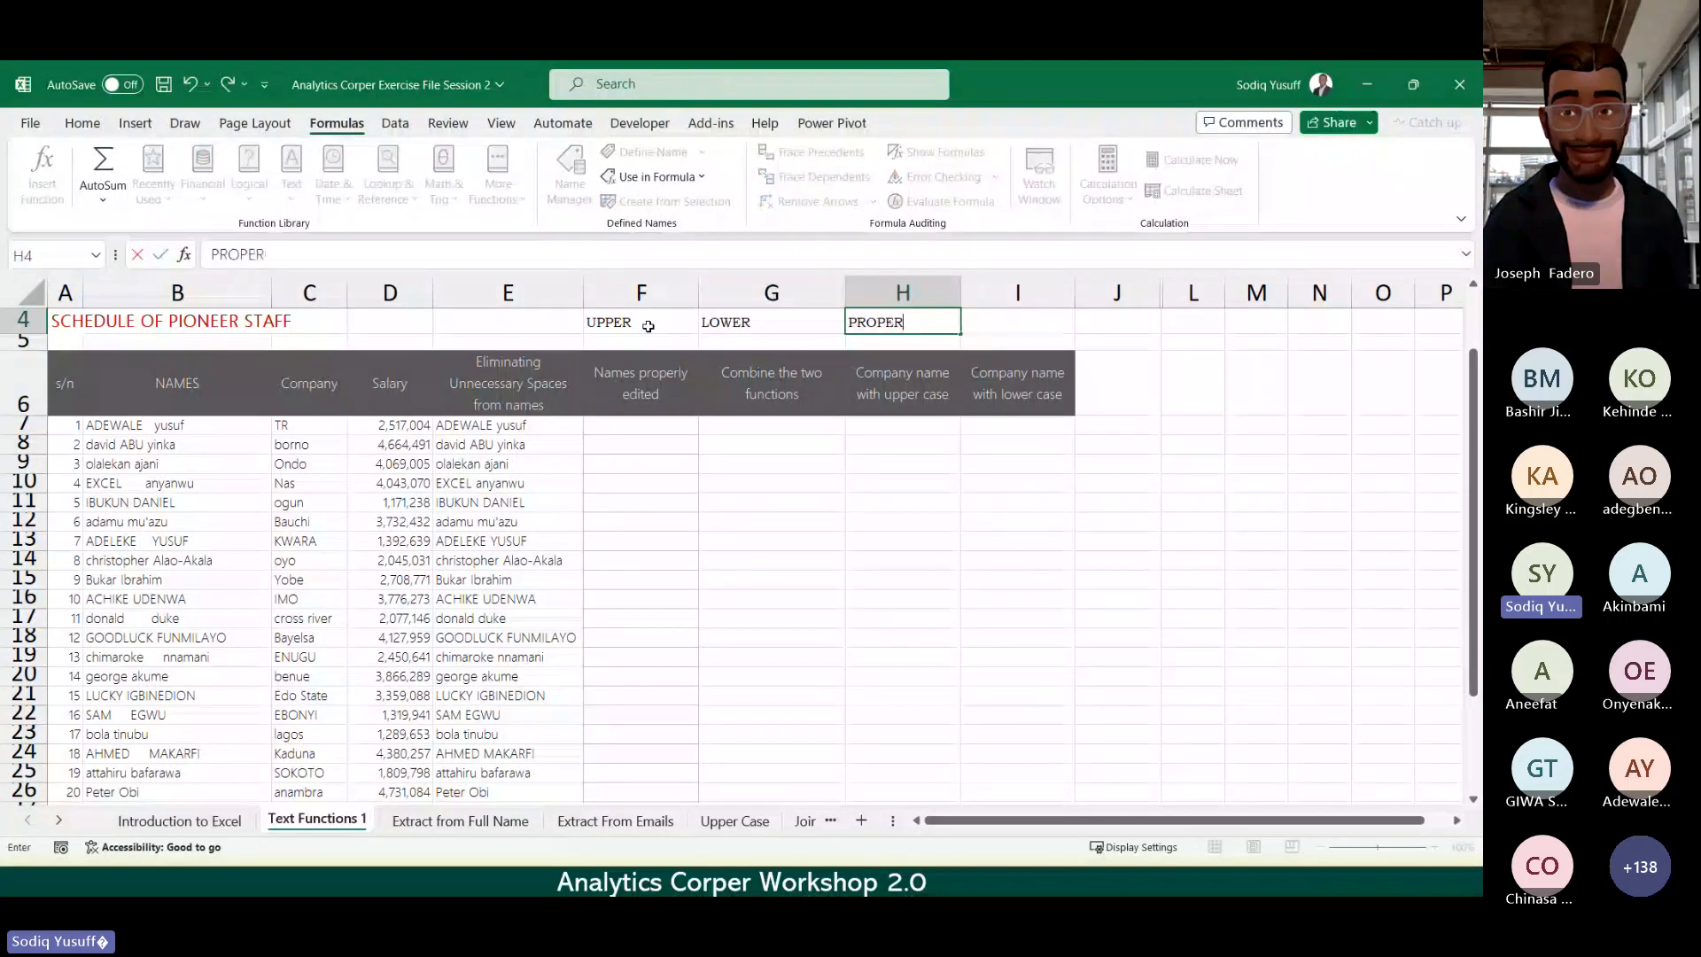
pyautogui.press('Return')
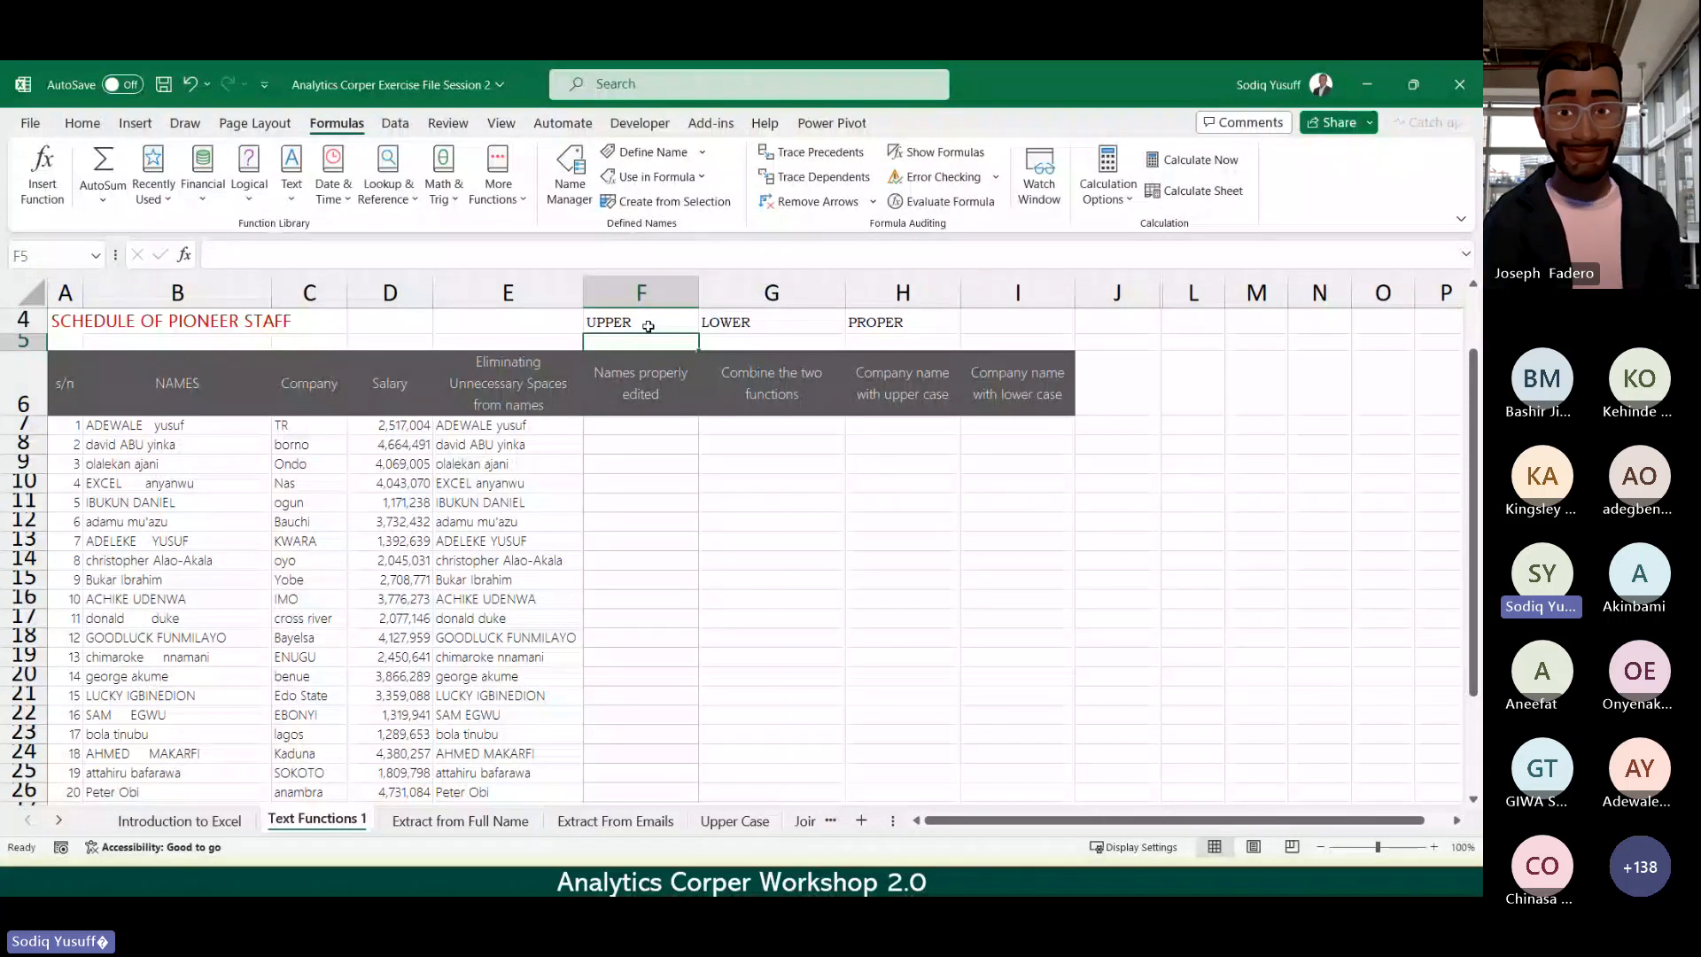
pyautogui.click(626, 424)
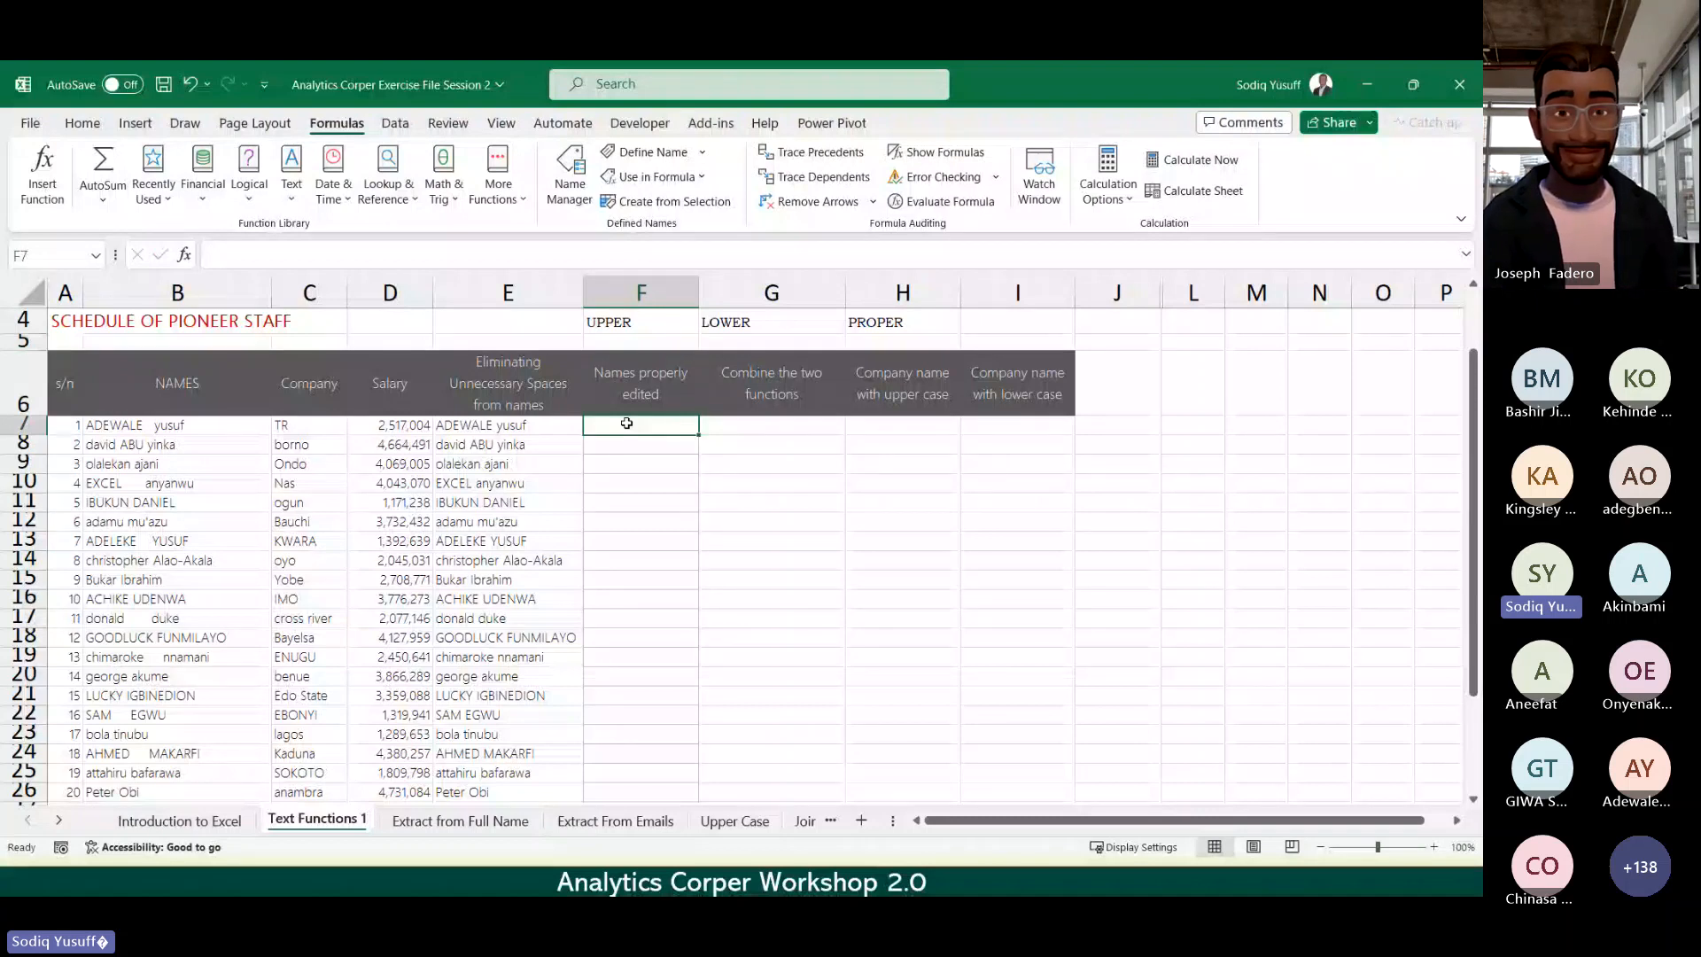
pyautogui.write('=')
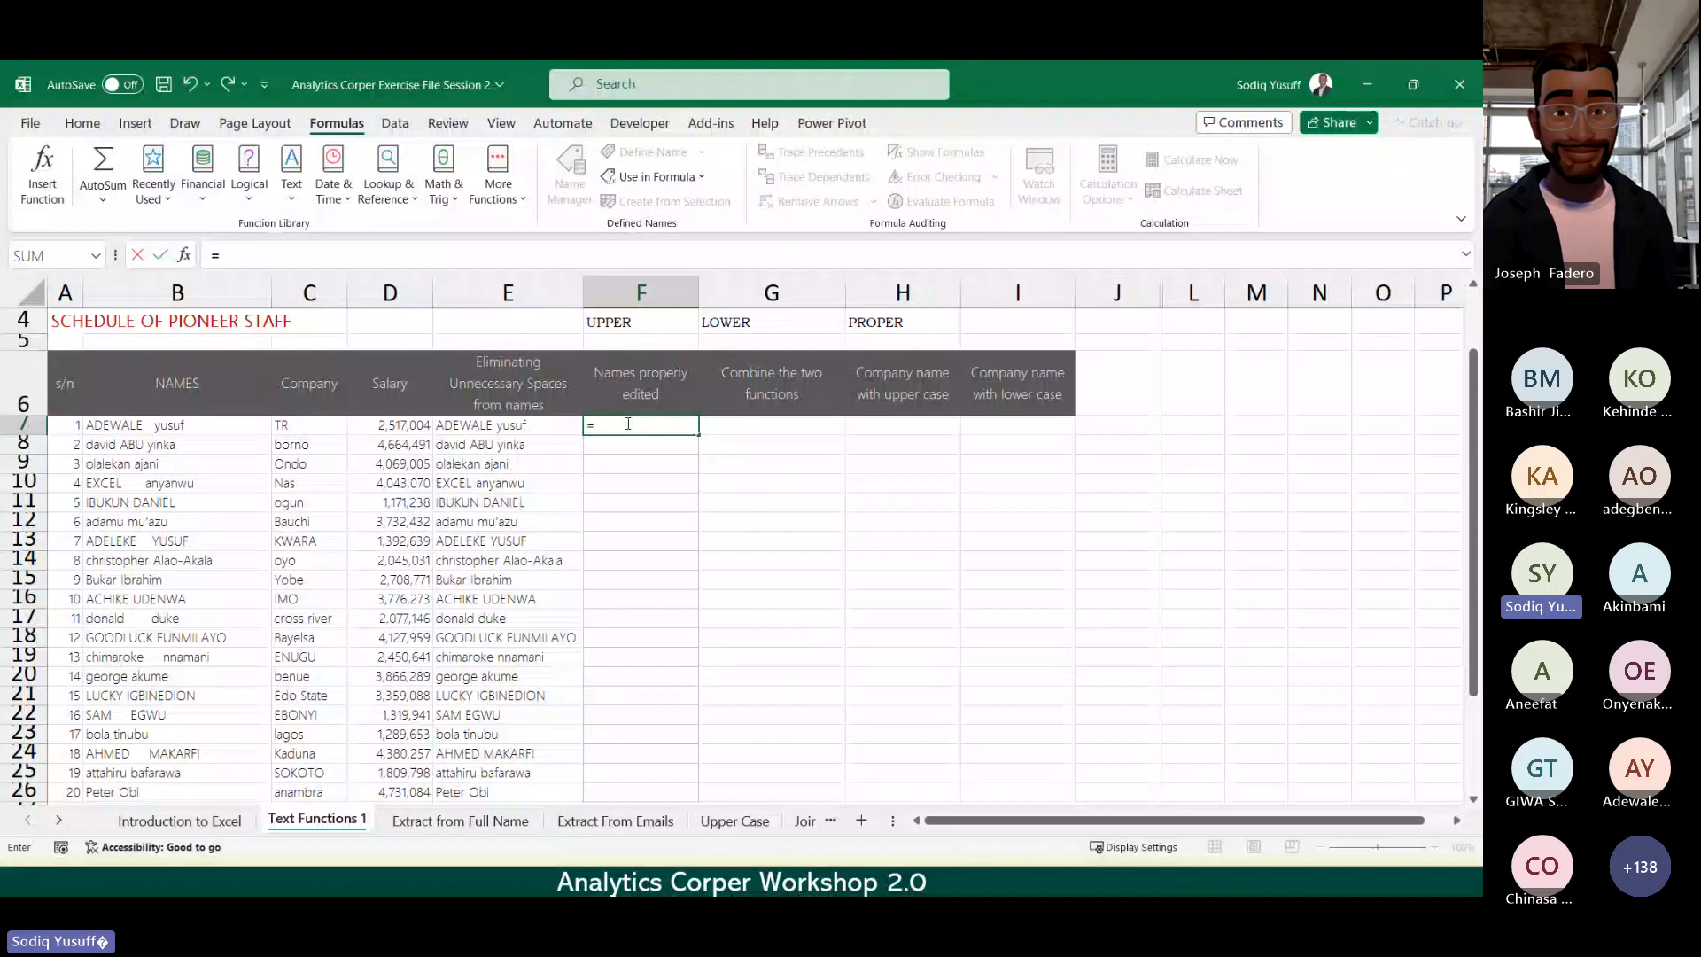
pyautogui.write('PROP')
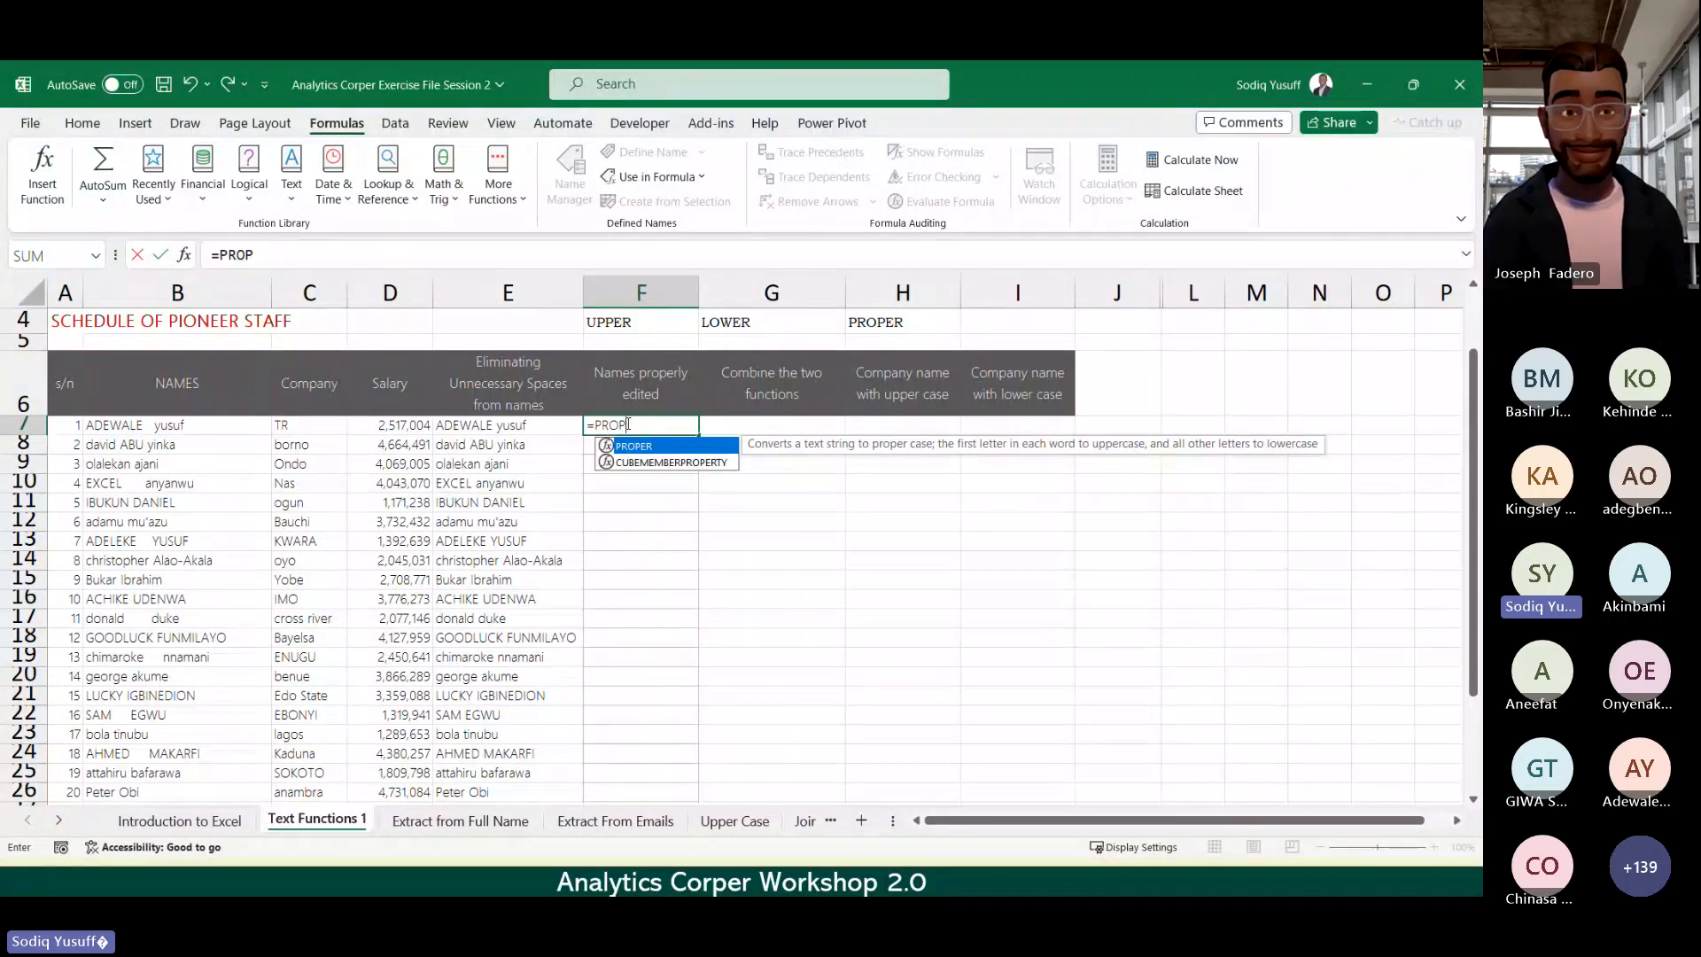
pyautogui.press('Tab')
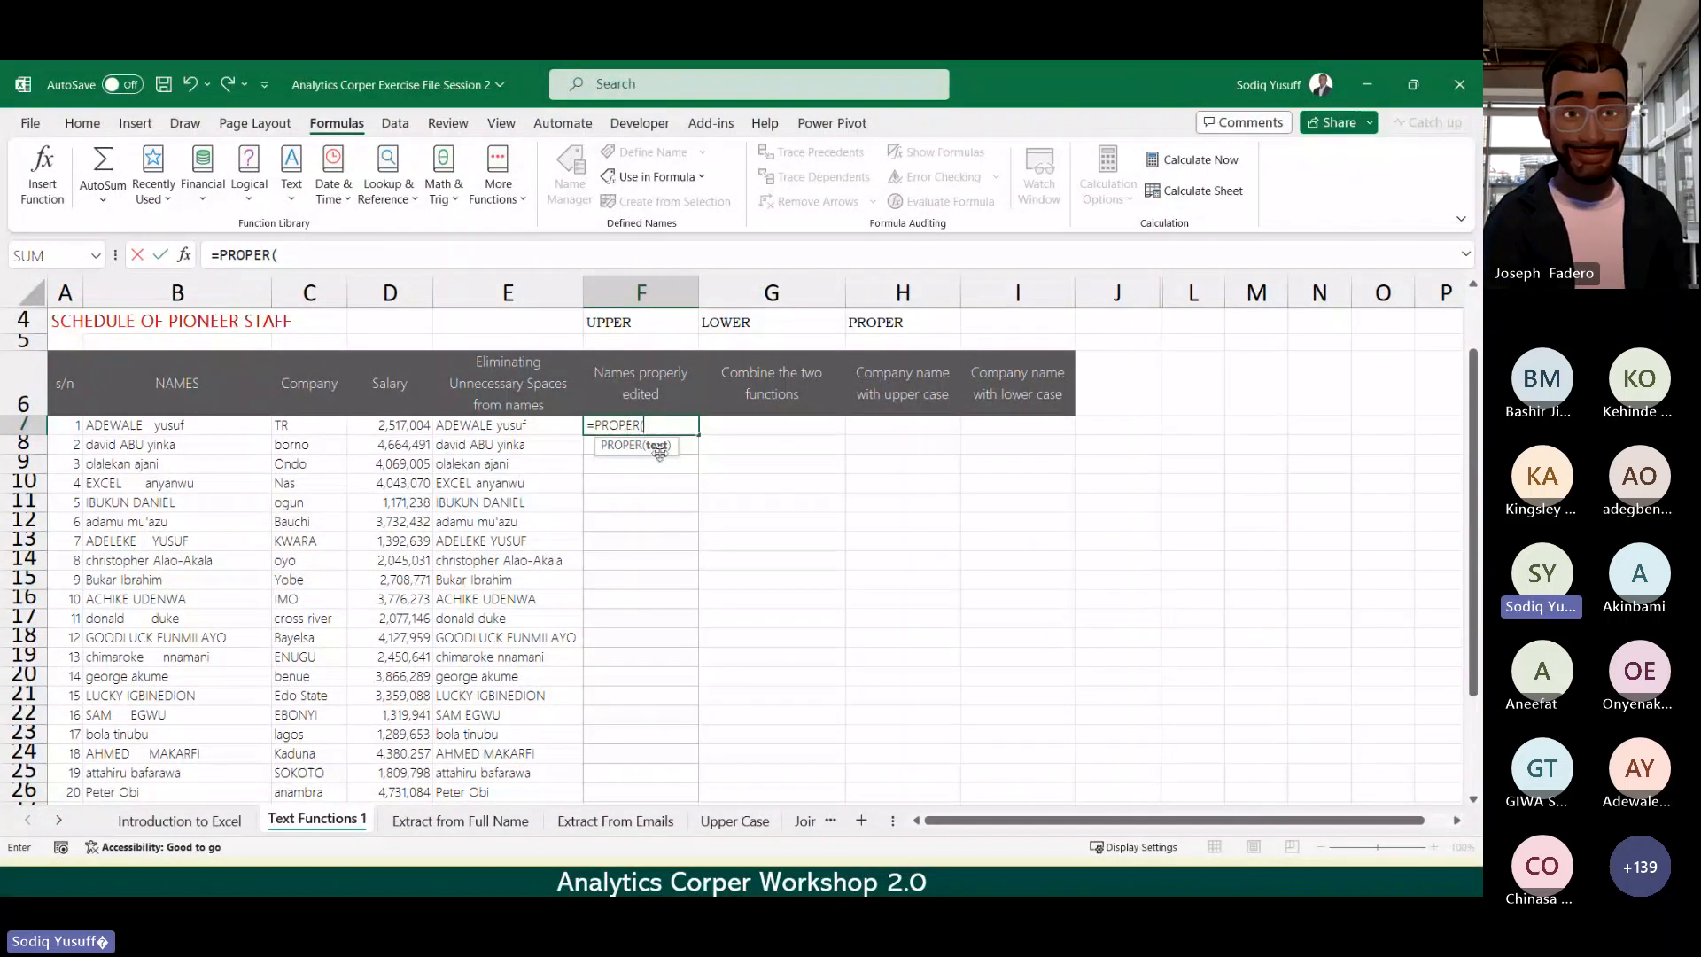
pyautogui.click(496, 426)
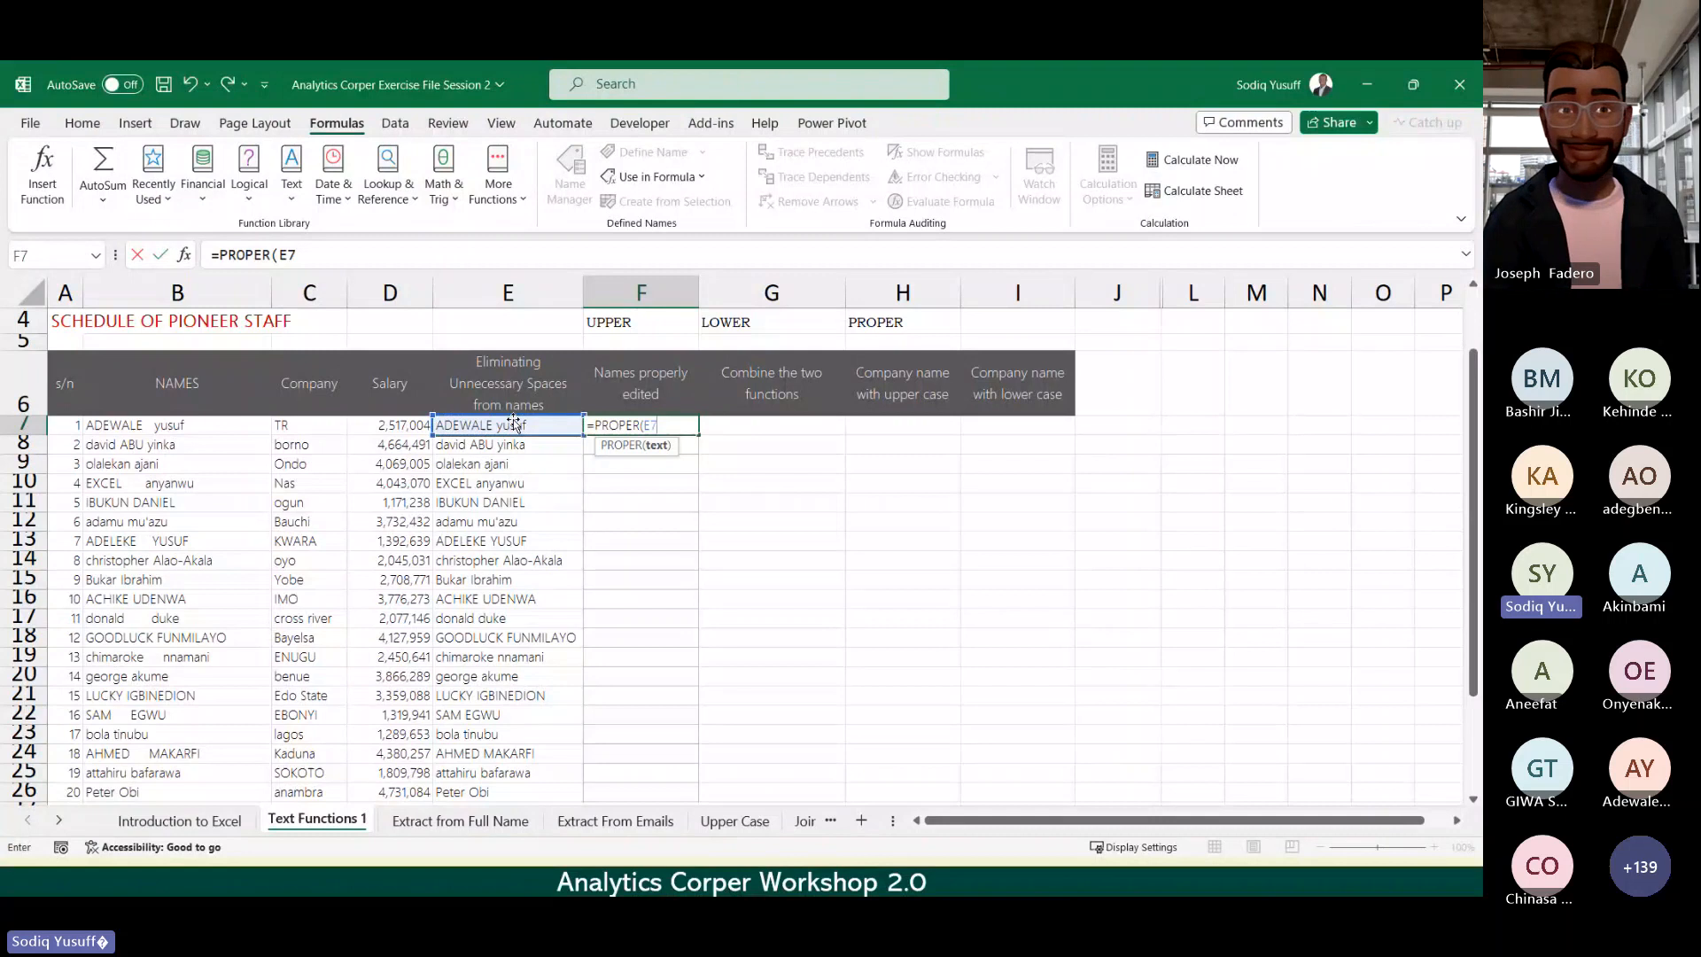
pyautogui.write(')')
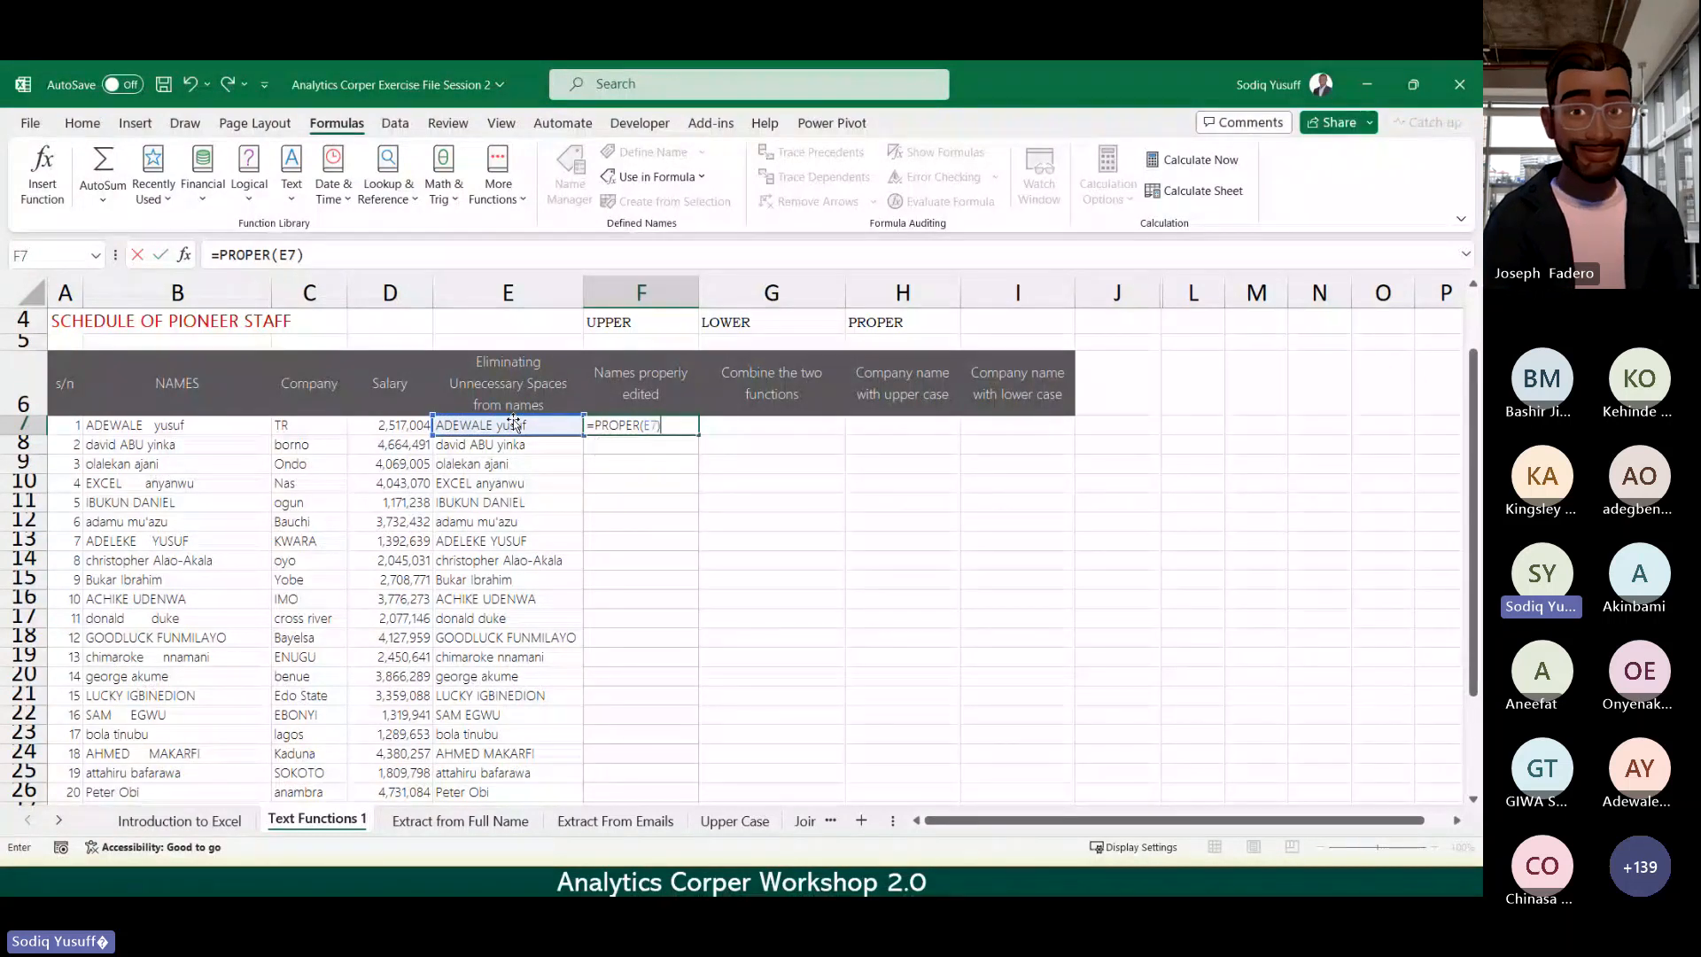
pyautogui.press('Return')
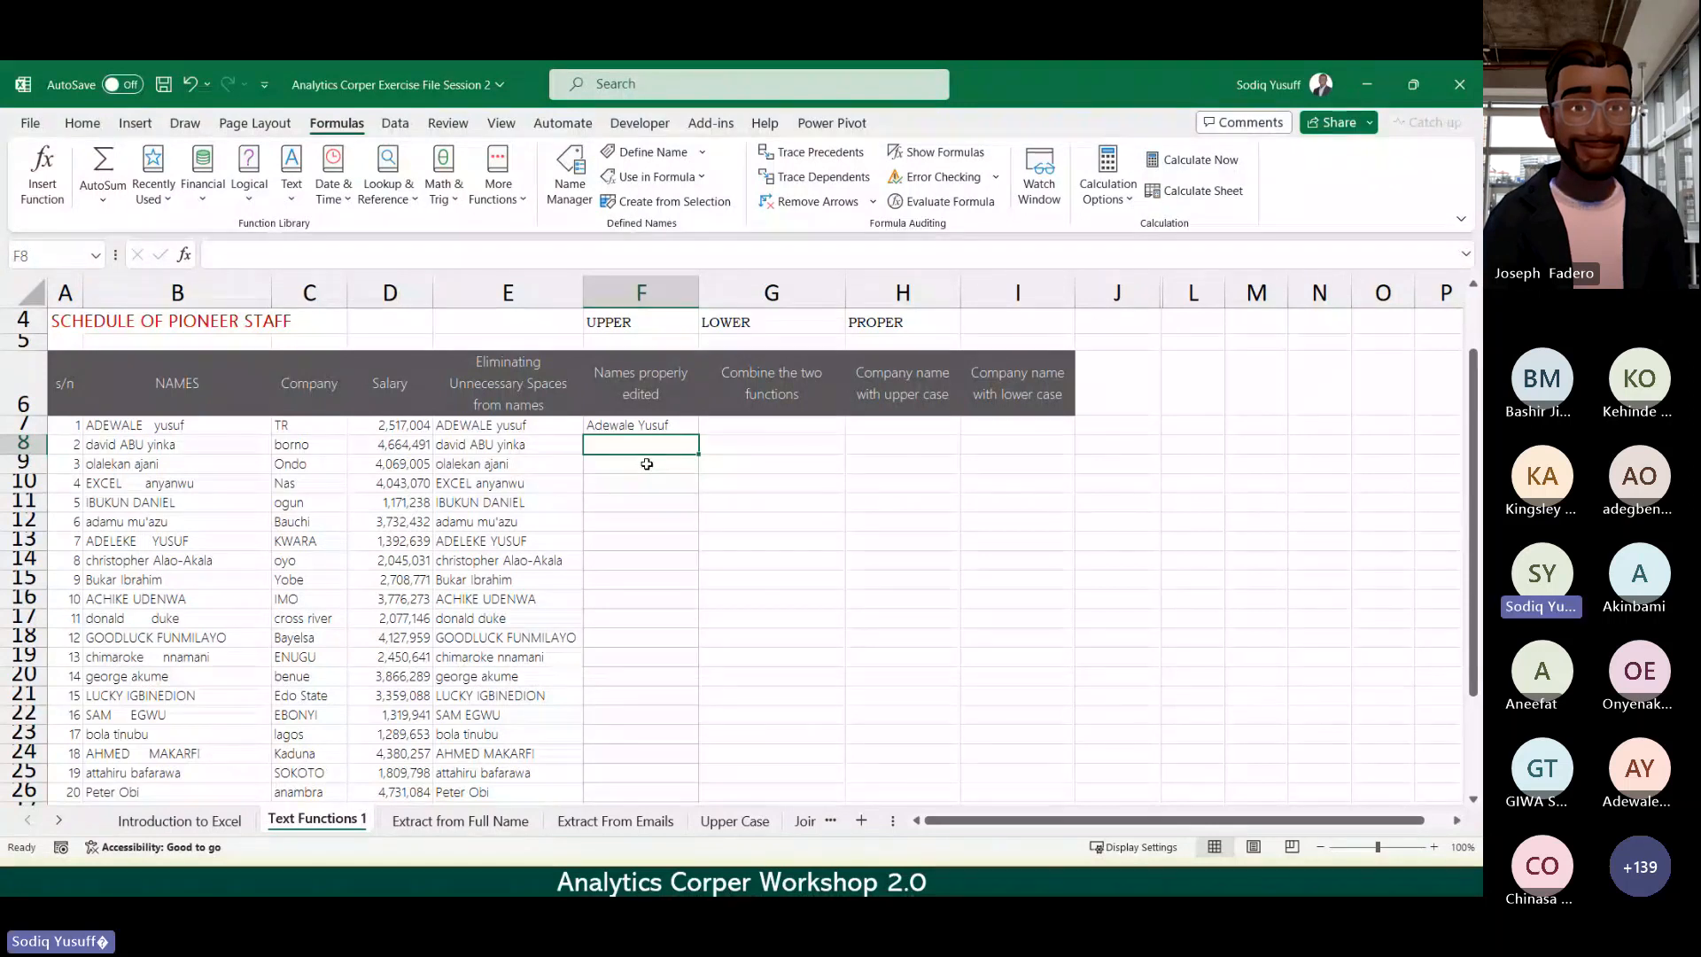
pyautogui.click(678, 426)
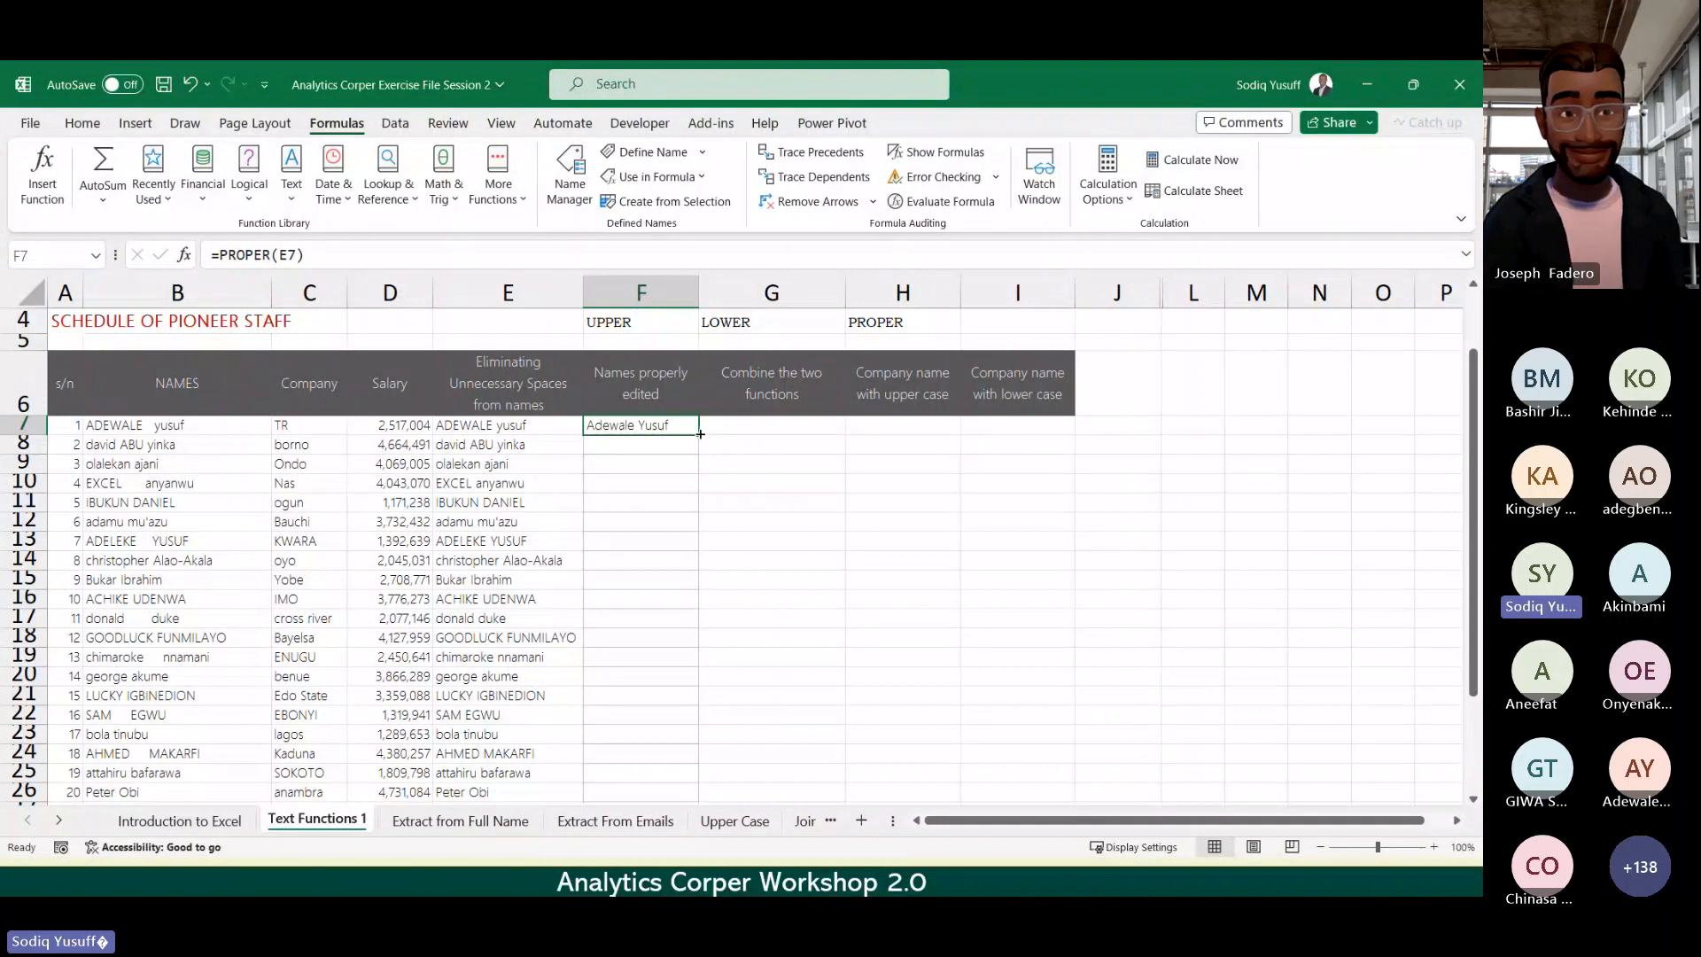
pyautogui.doubleClick(700, 433)
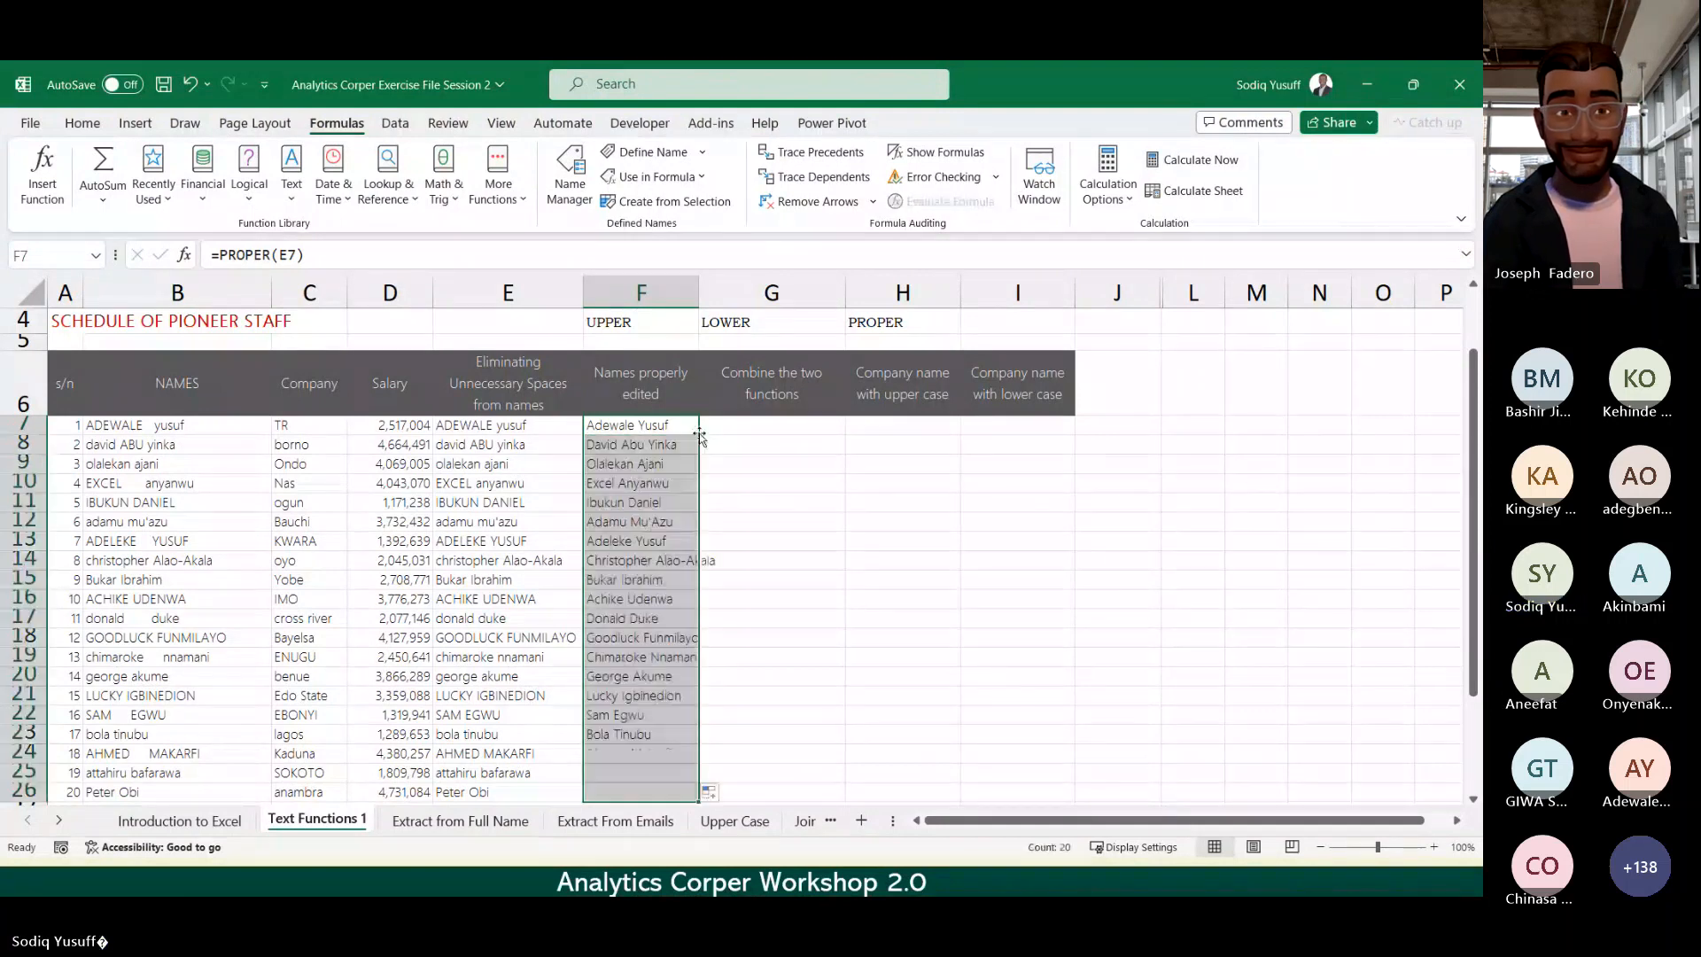
pyautogui.click(656, 564)
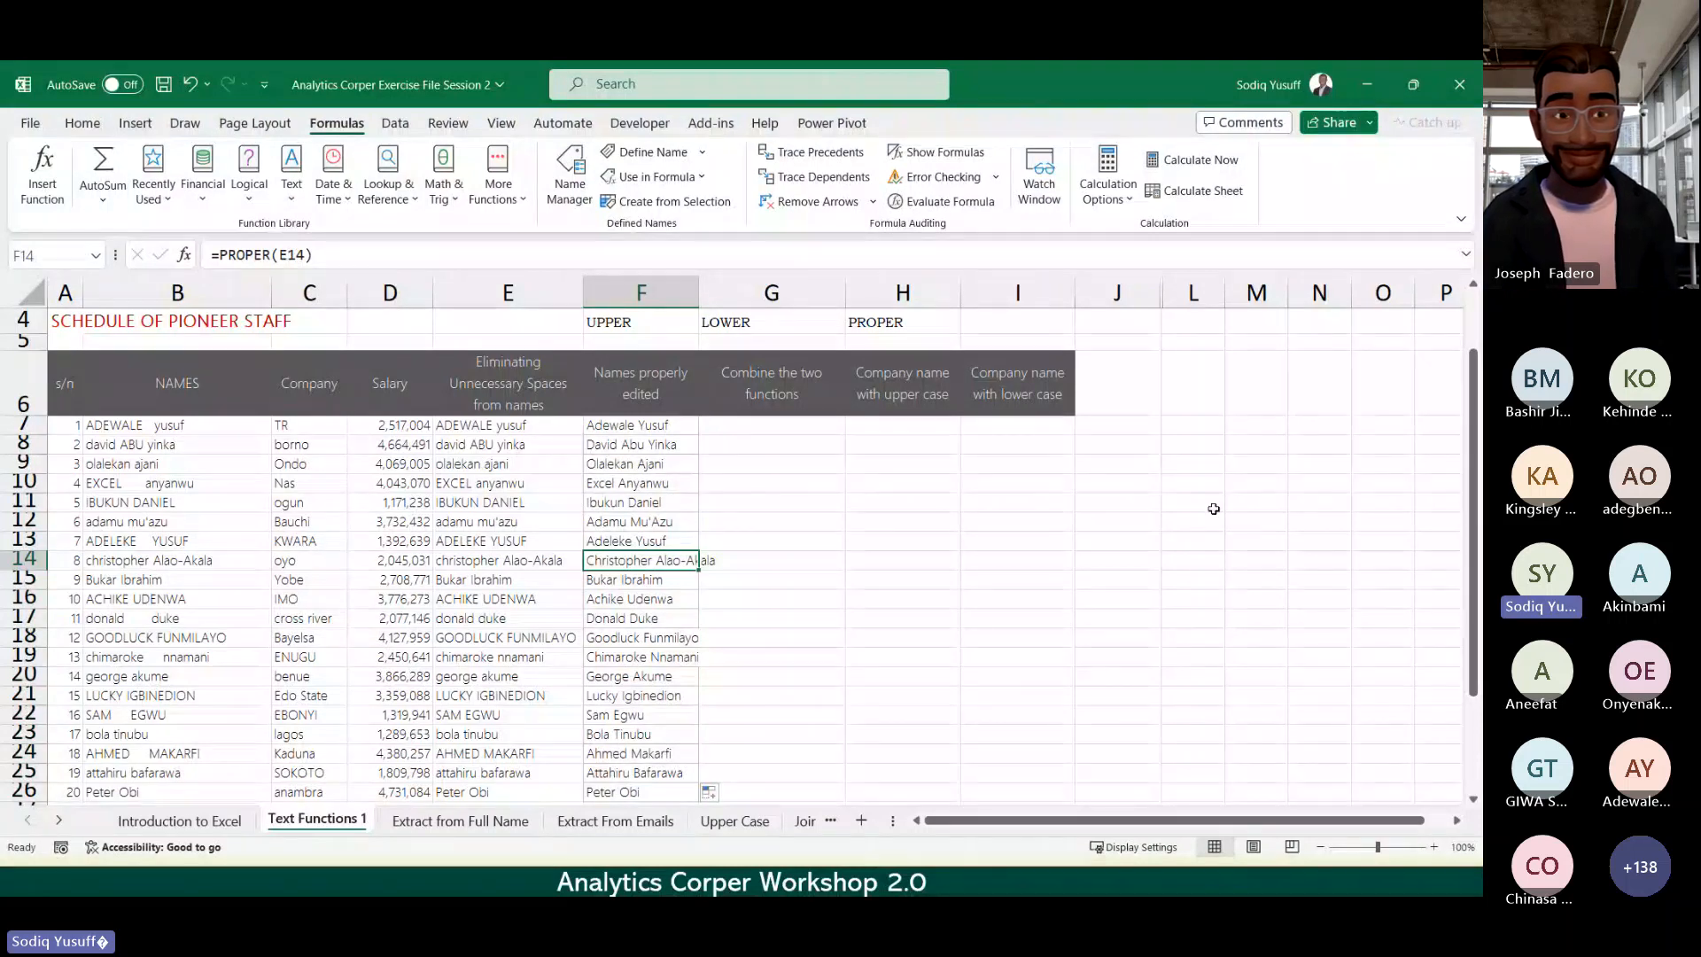
pyautogui.press('Down')
pyautogui.press('Down')
pyautogui.press('Down')
pyautogui.press('Down')
pyautogui.press('Down')
pyautogui.press('Down')
pyautogui.press('Down')
pyautogui.press('Down')
pyautogui.press('Down')
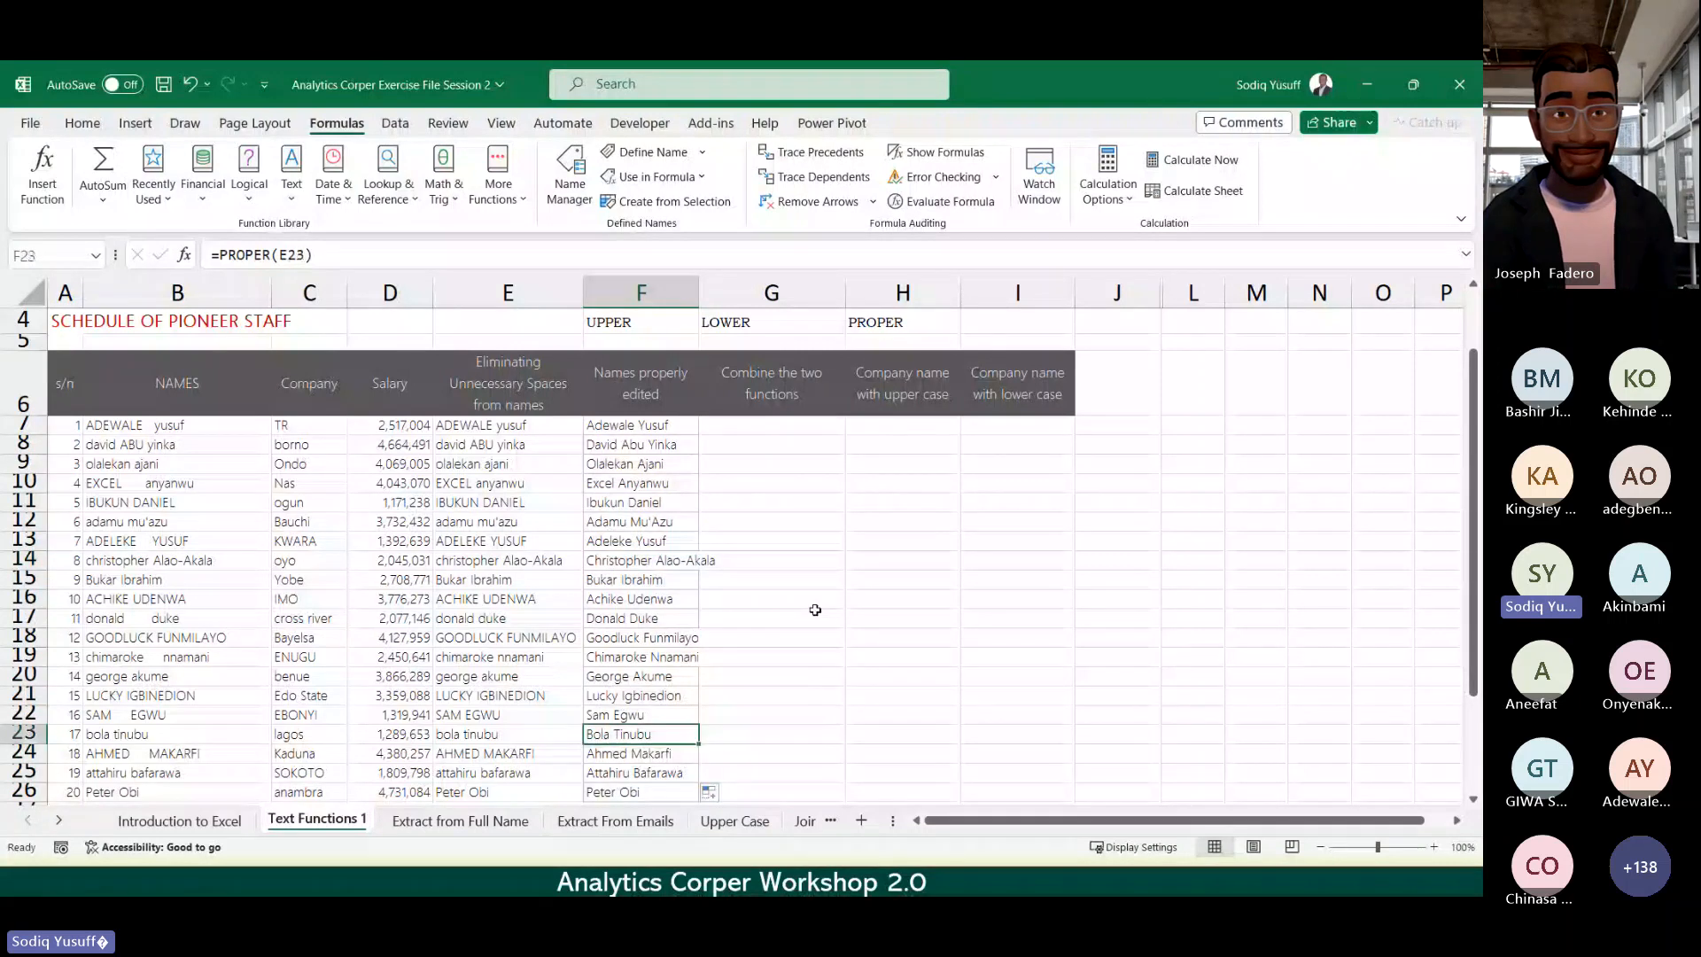
pyautogui.scroll(1, 816, 609)
pyautogui.press('Up')
pyautogui.press('Up')
pyautogui.press('Up')
pyautogui.press('Up')
pyautogui.press('Up')
pyautogui.press('Up')
pyautogui.press('Up')
pyautogui.press('Up')
pyautogui.press('Up')
pyautogui.press('Down')
pyautogui.press('Down')
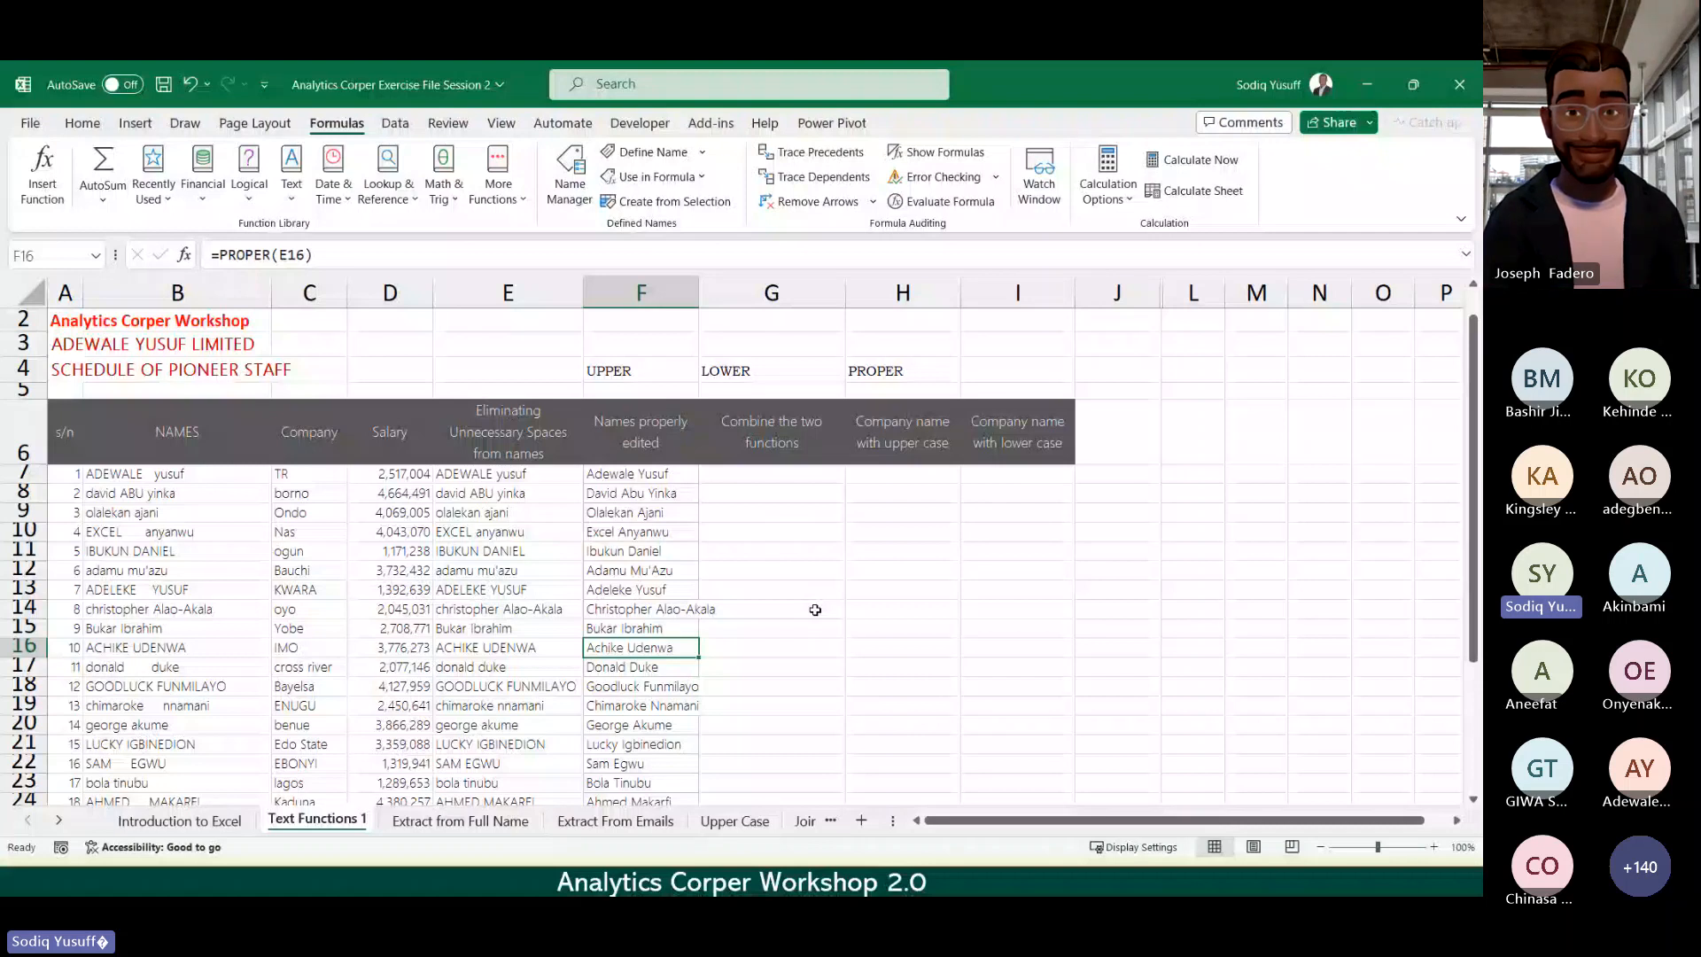
pyautogui.click(759, 475)
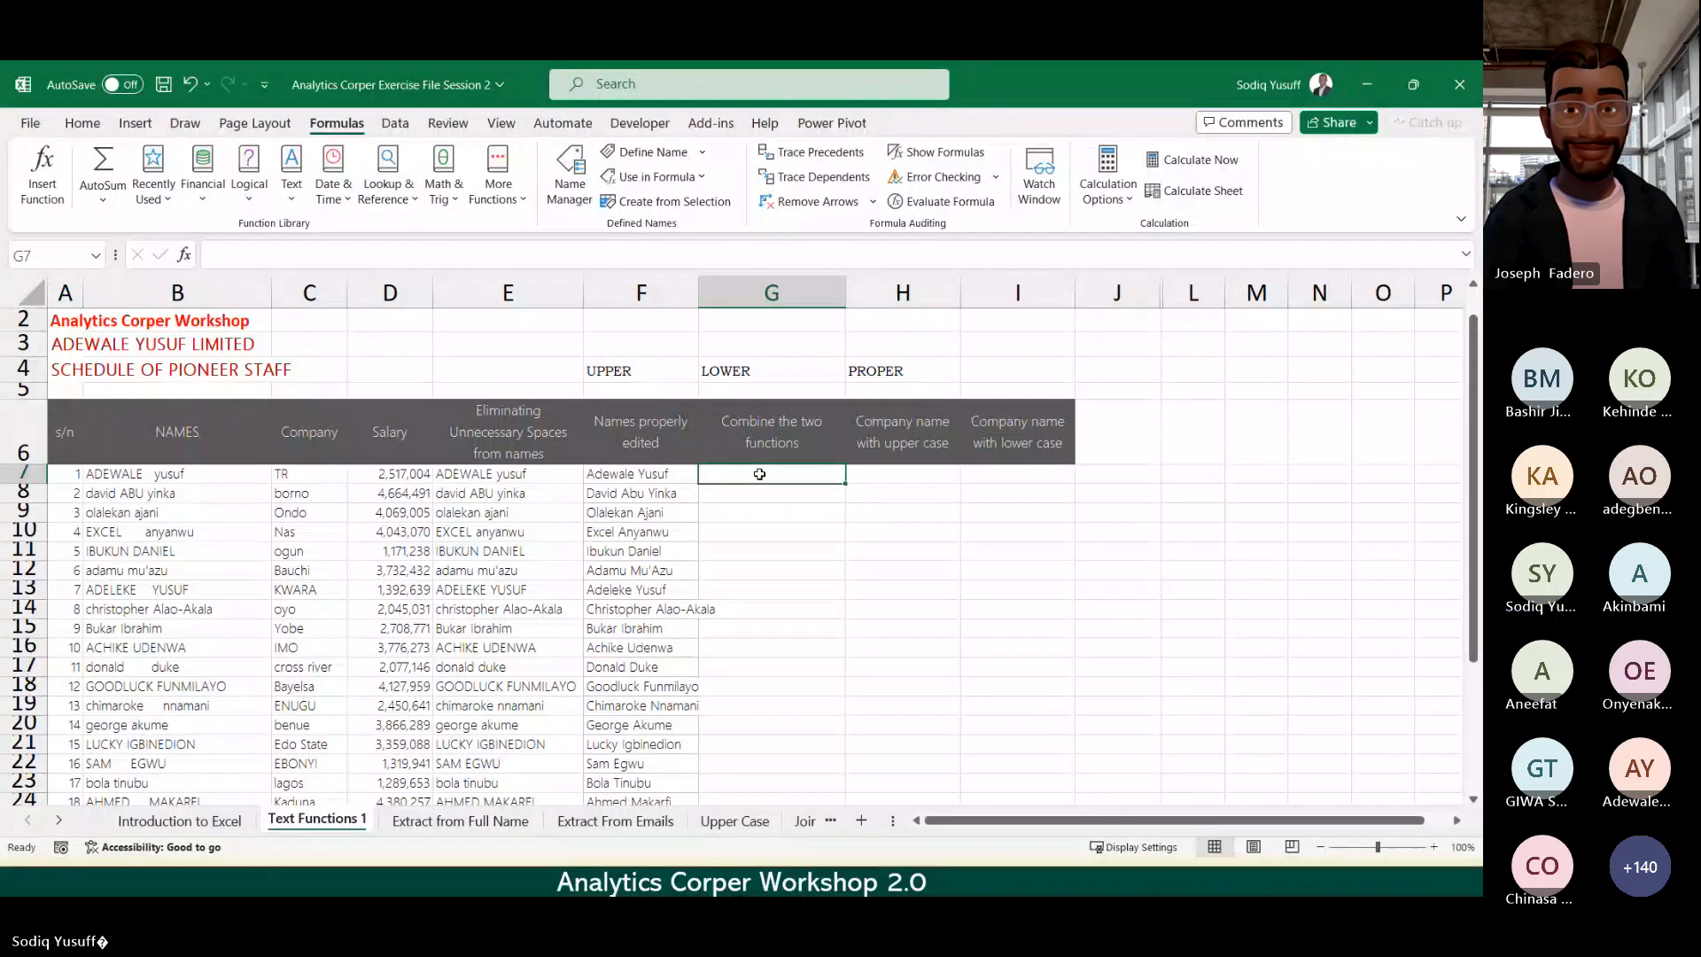
# Step: Enter the nested formula =TRIM(PROPER(B7)) in G7
pyautogui.write('=')
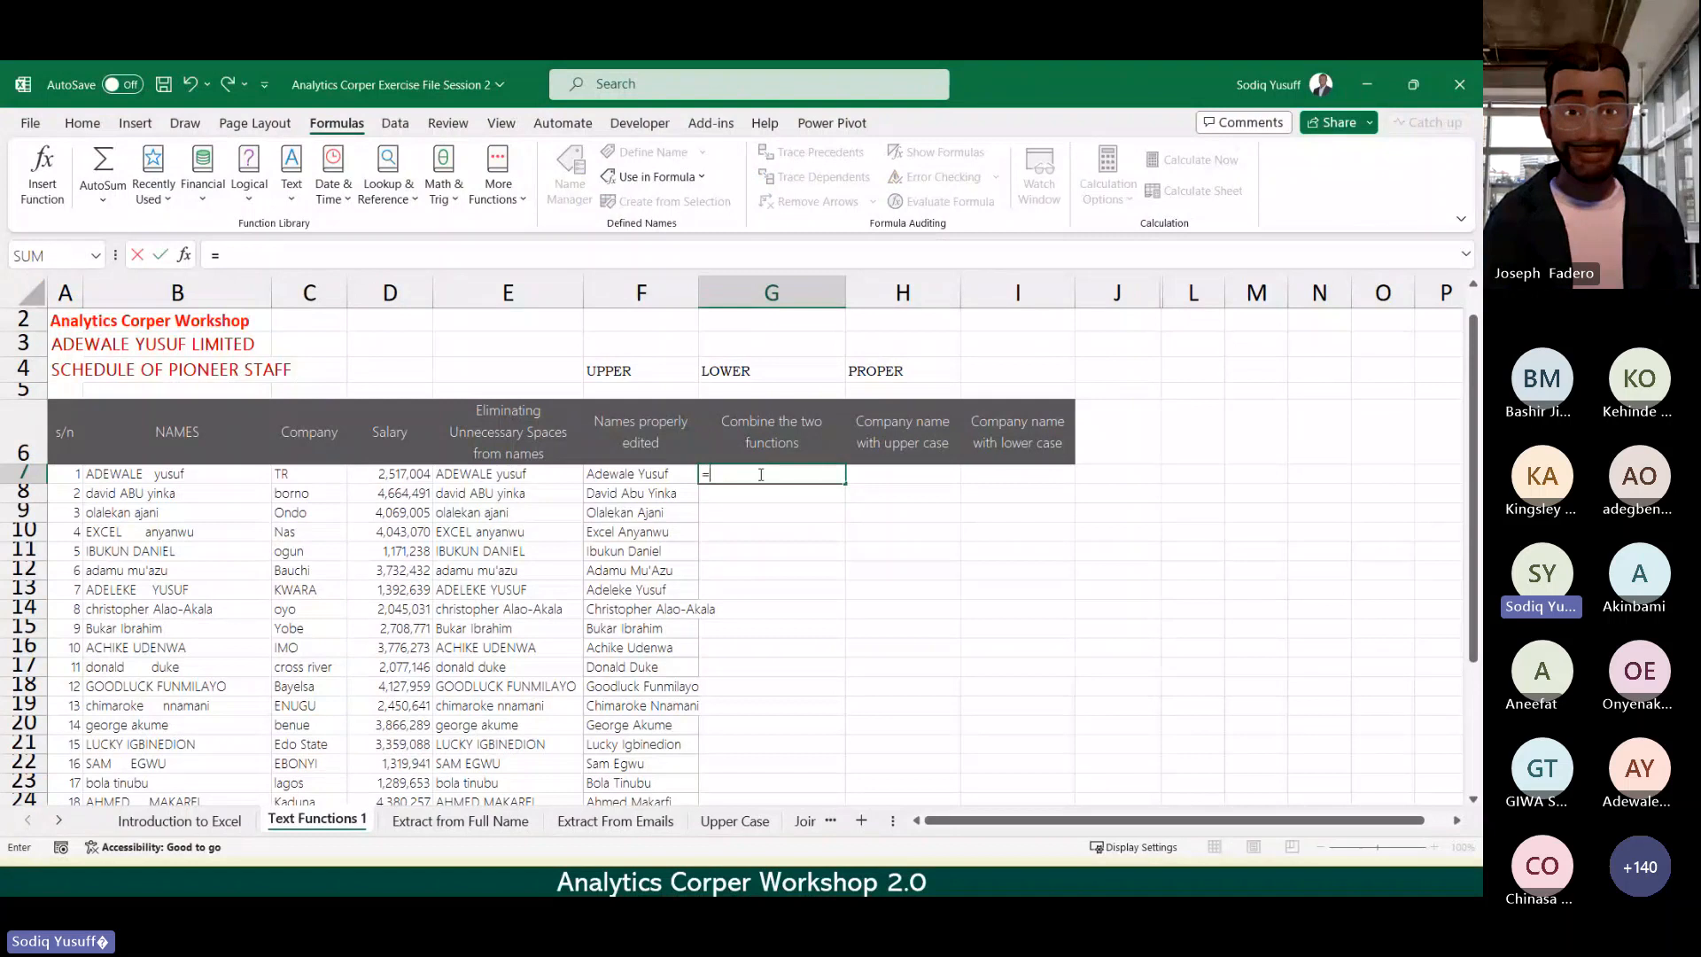
pyautogui.write('TRI')
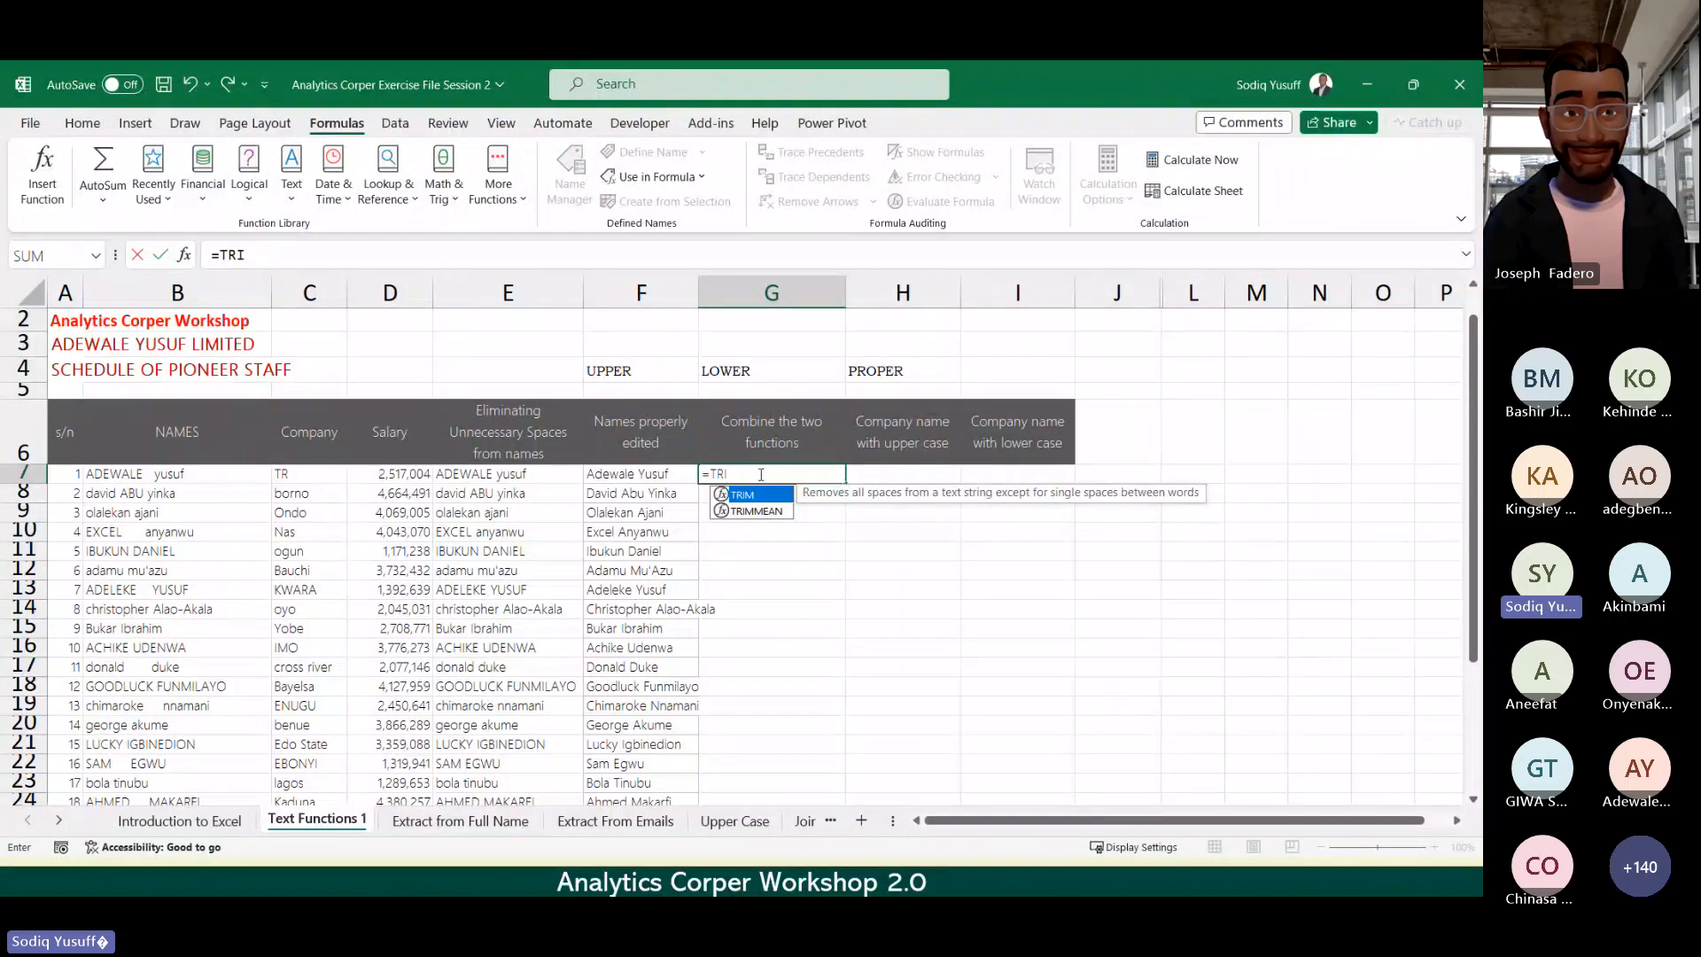
pyautogui.press('Tab')
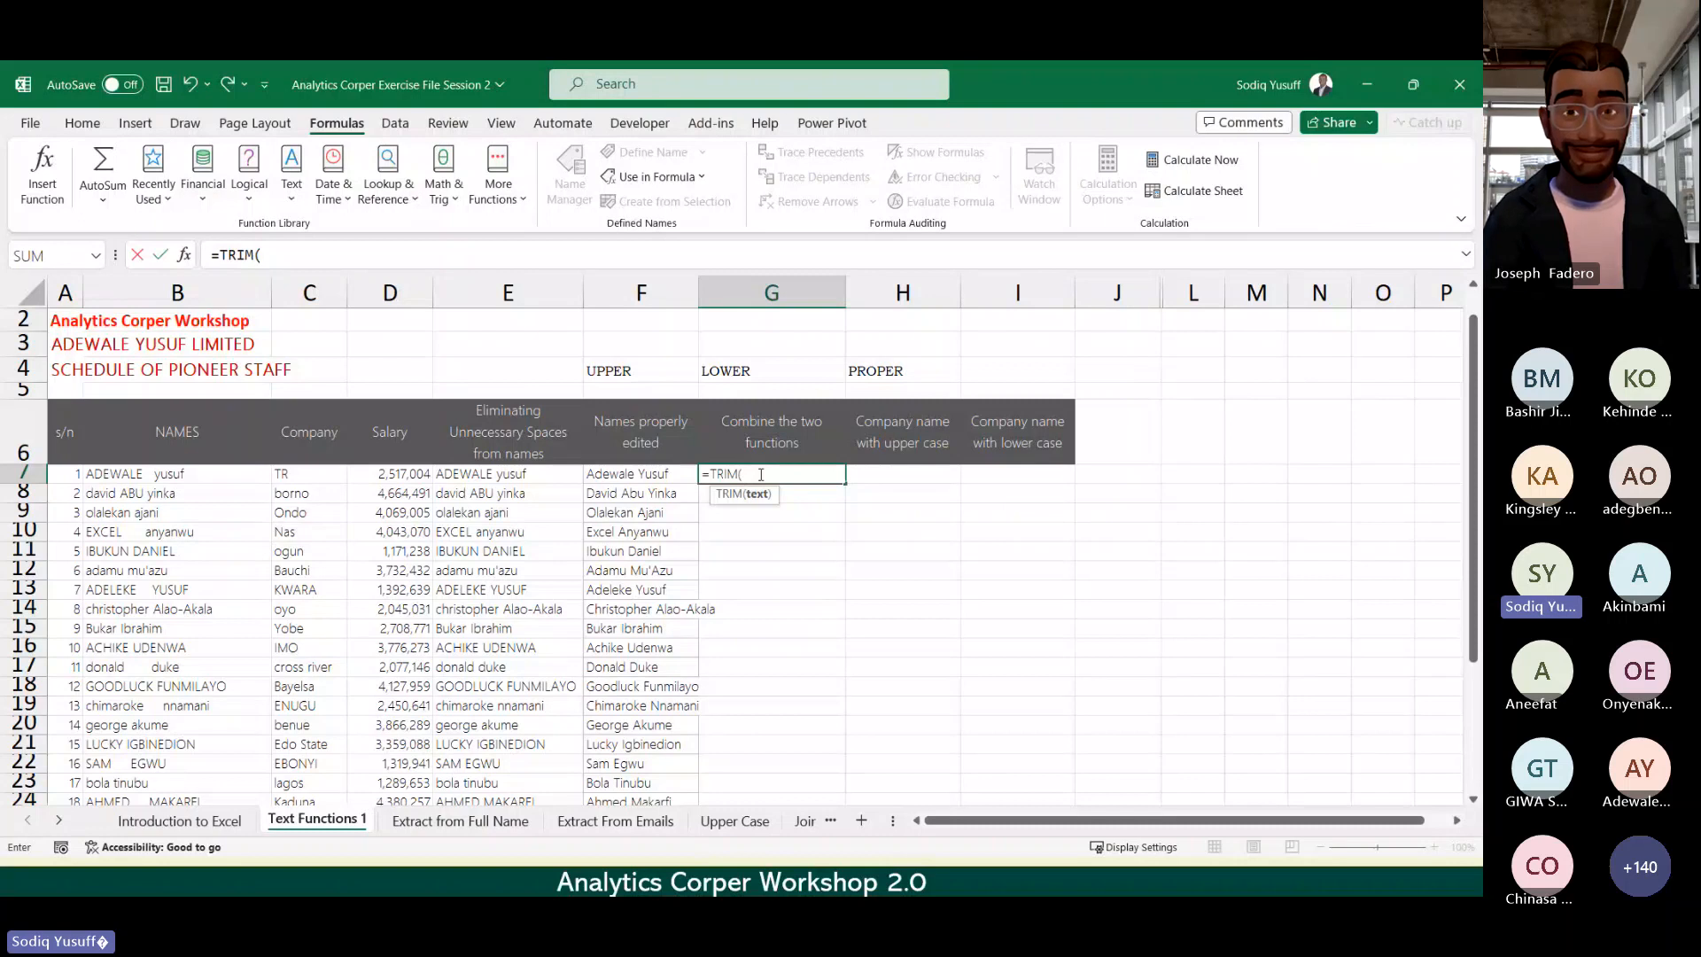
pyautogui.write('PROP')
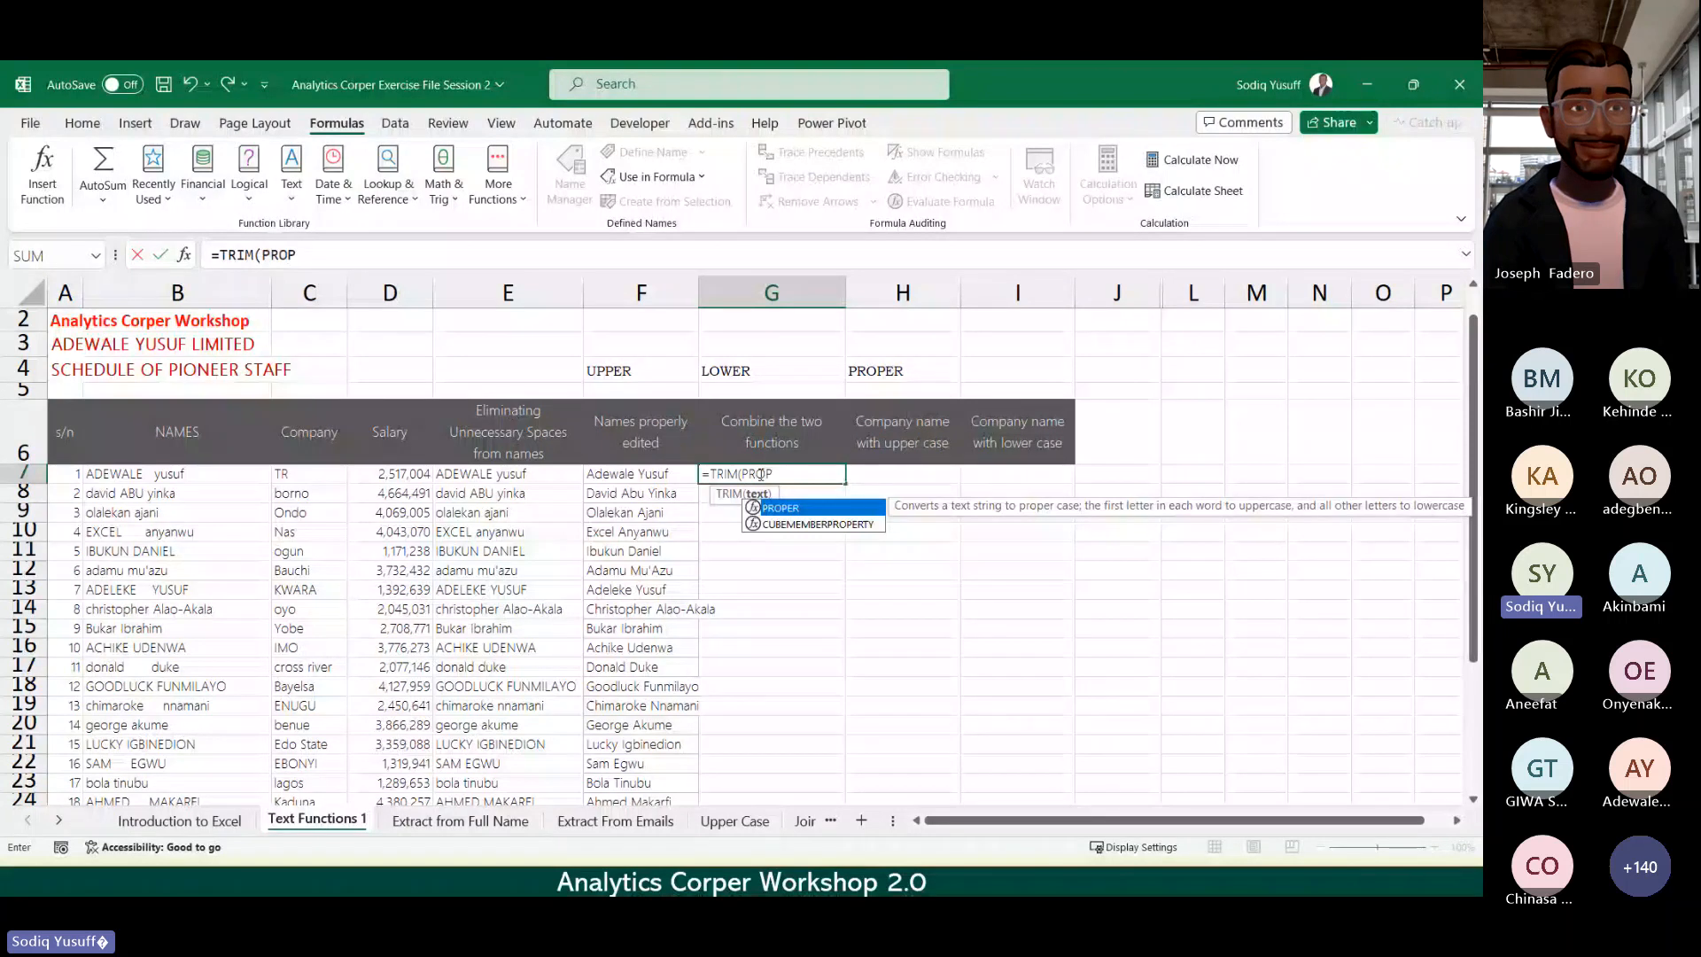
pyautogui.doubleClick(798, 508)
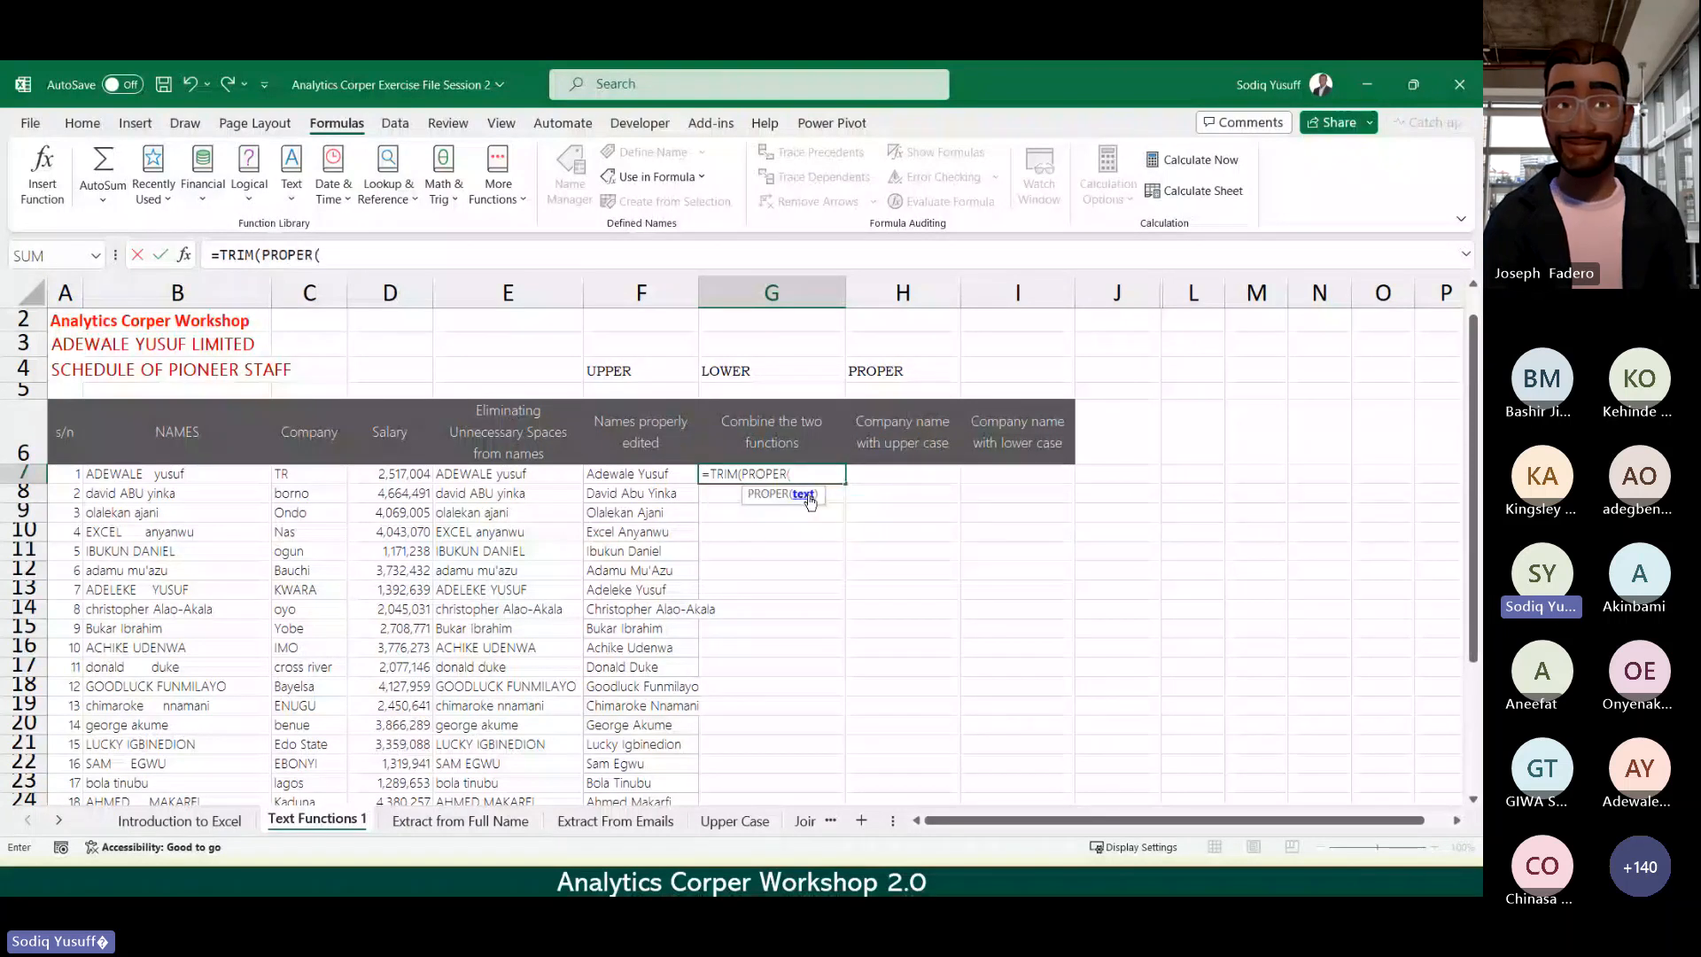
pyautogui.click(120, 476)
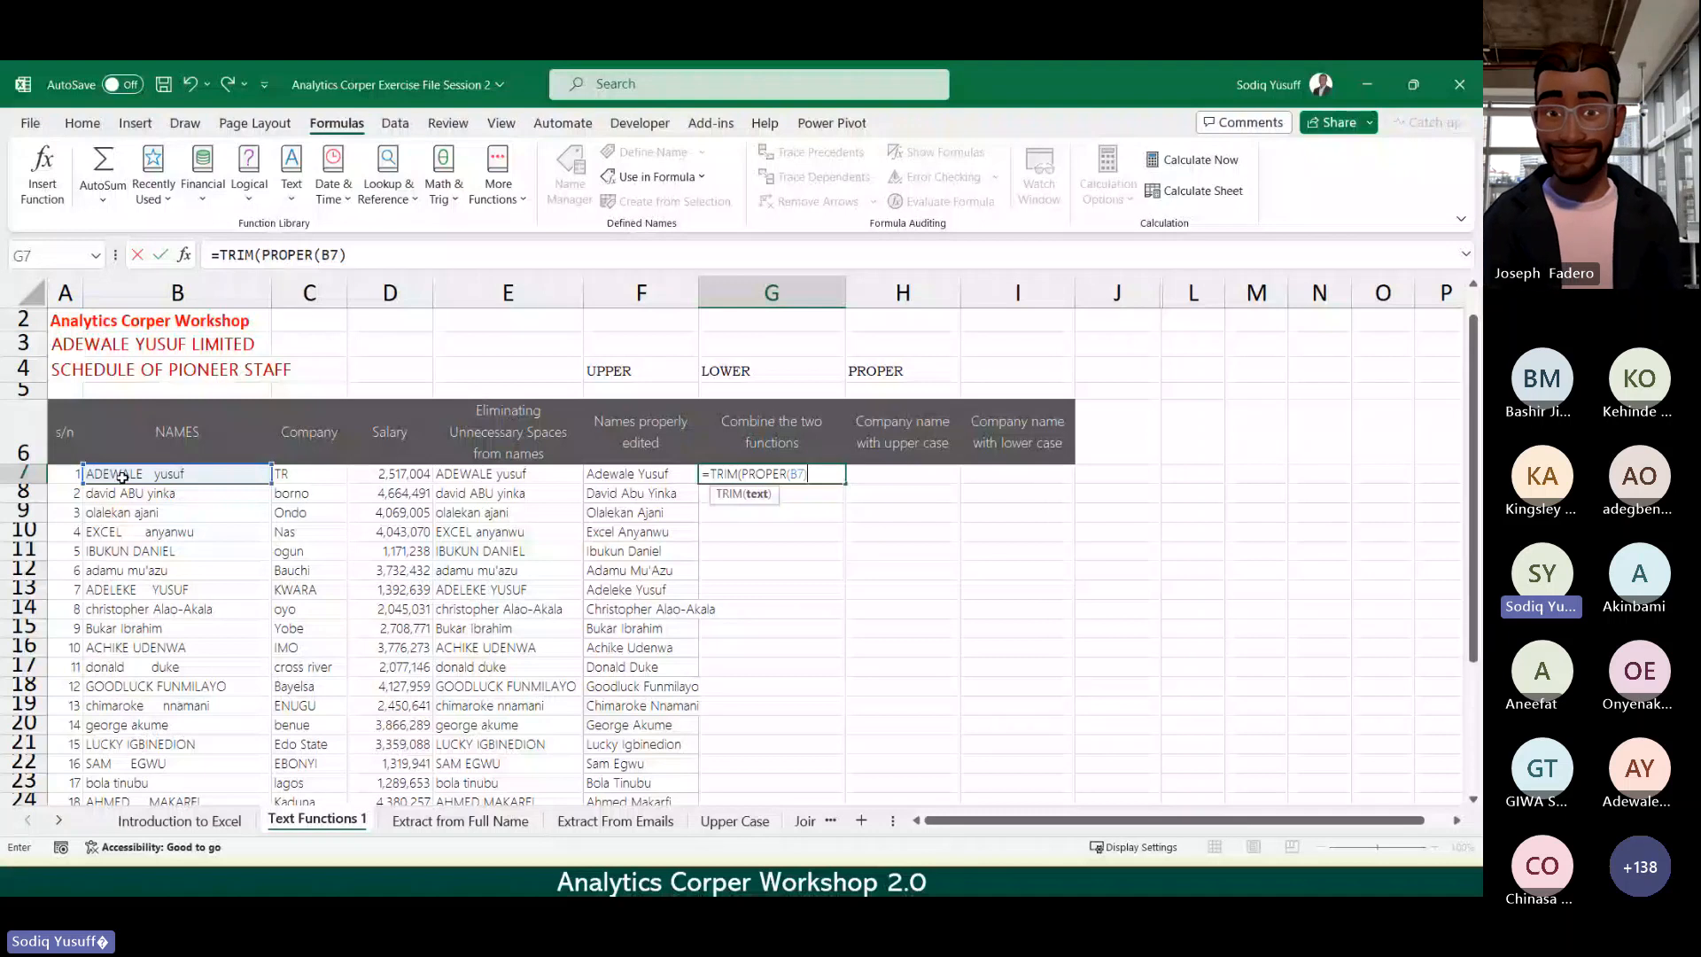
pyautogui.write('))')
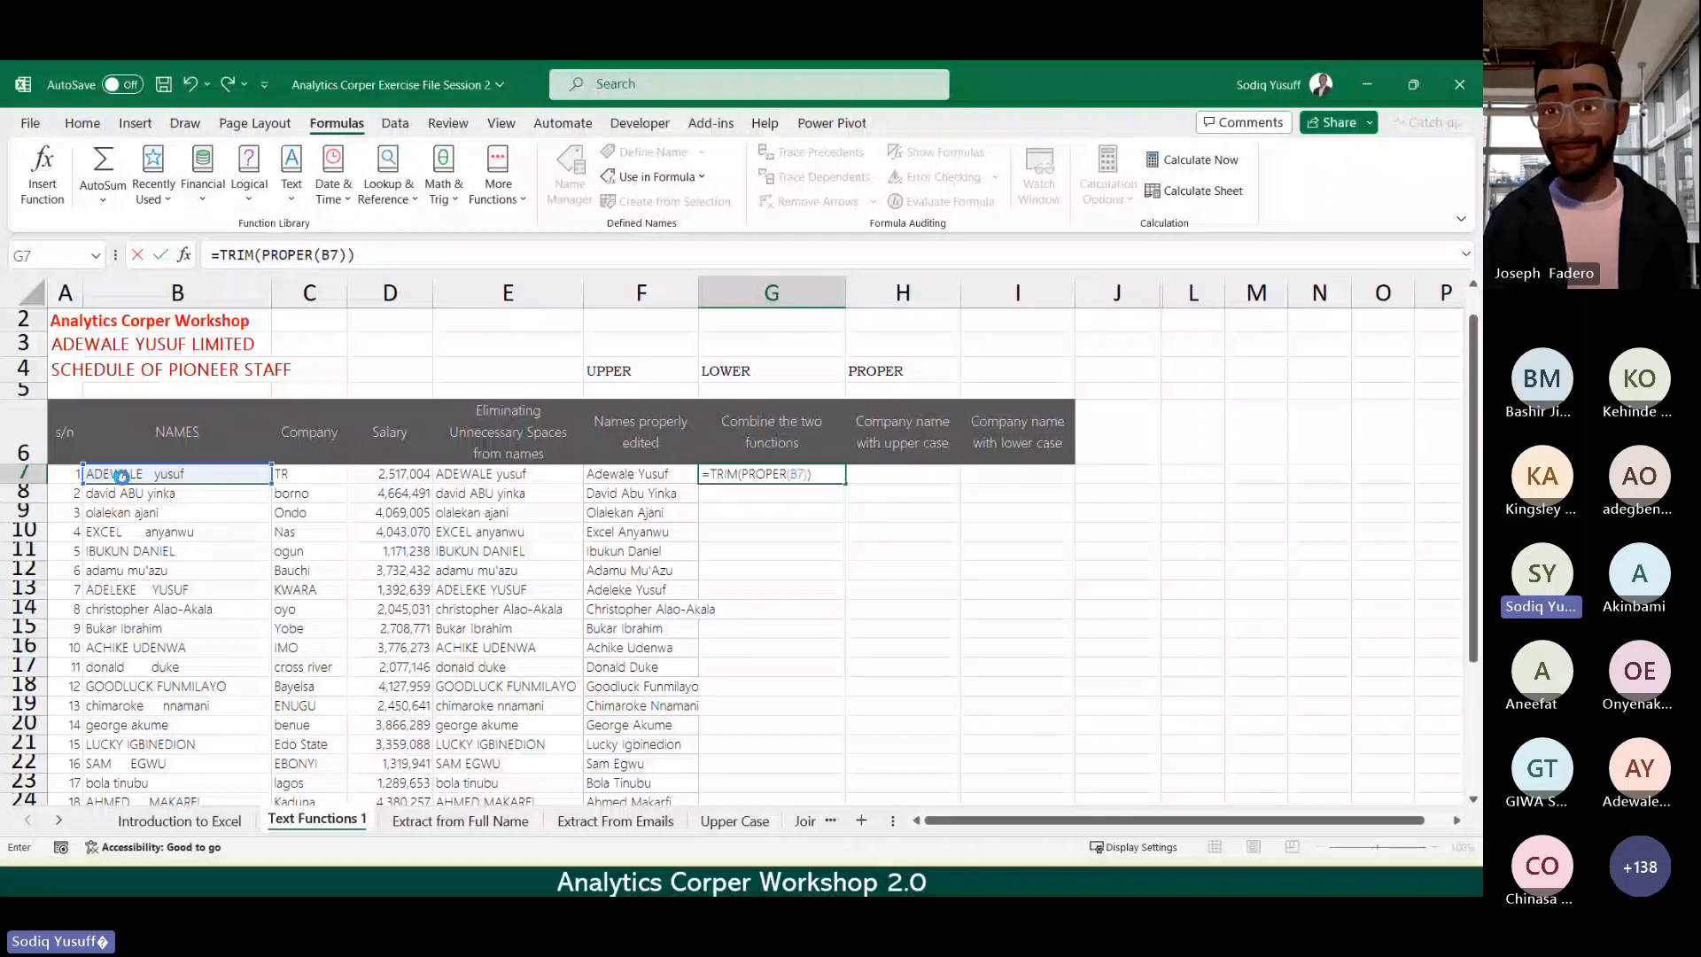
pyautogui.hotkey('ctrl', 'Return')
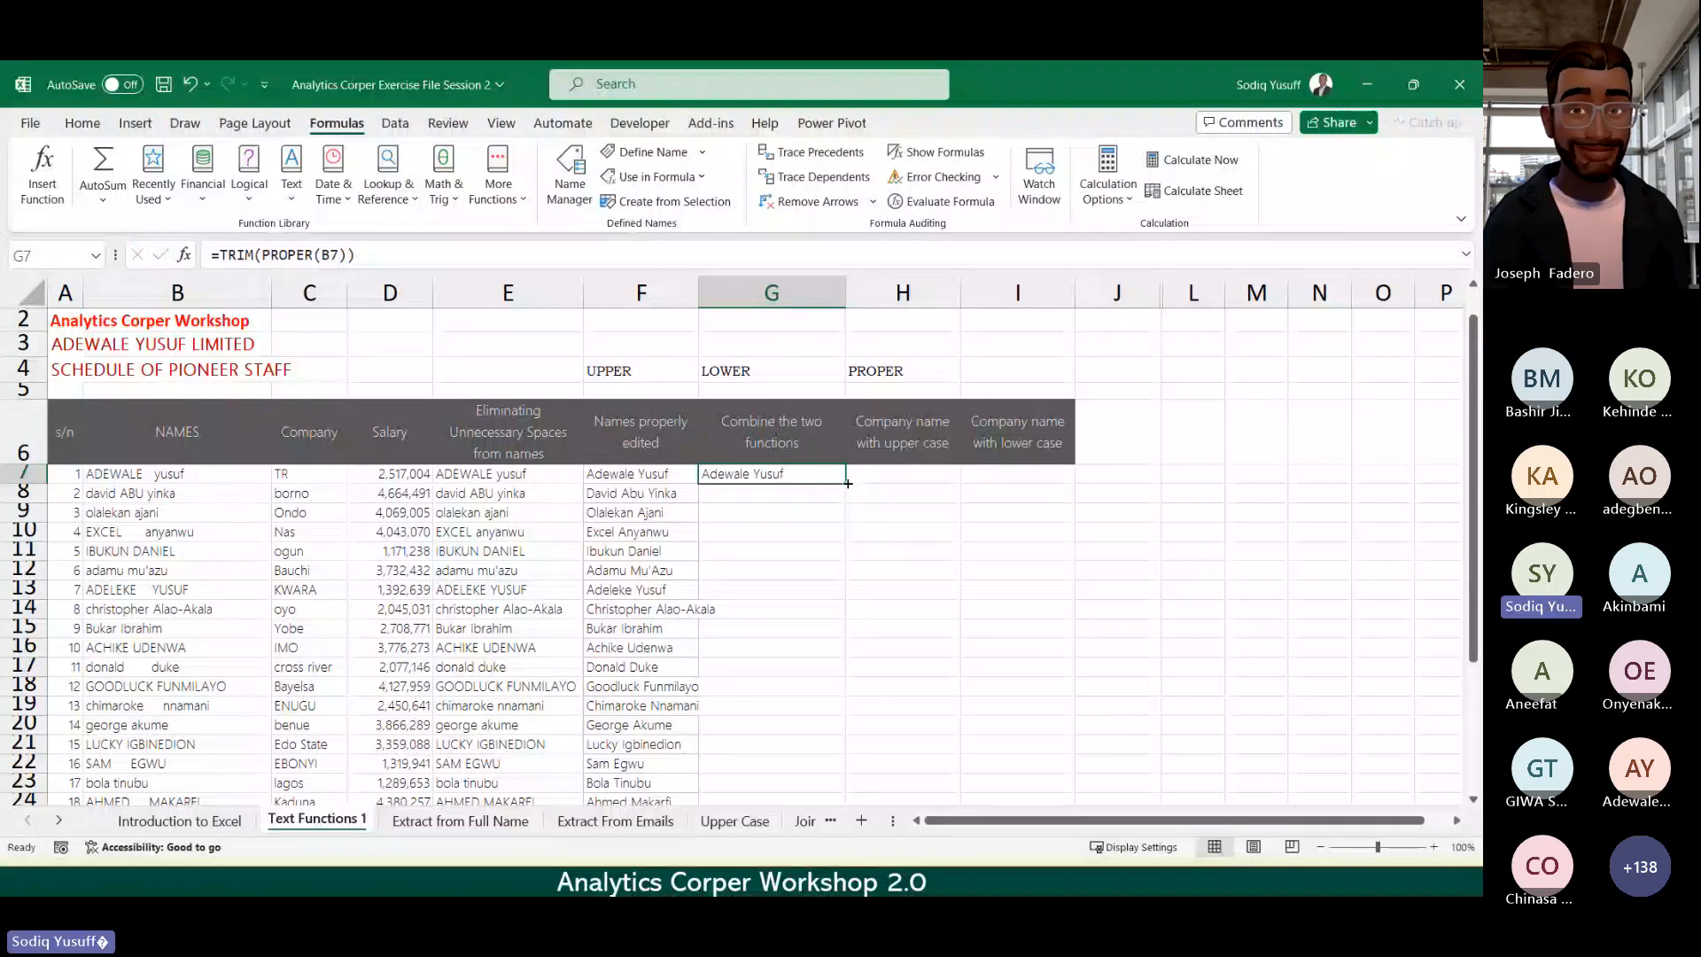
# Step: Fill the G7 formula down column G and check the copies in G13 and G17
pyautogui.doubleClick(848, 484)
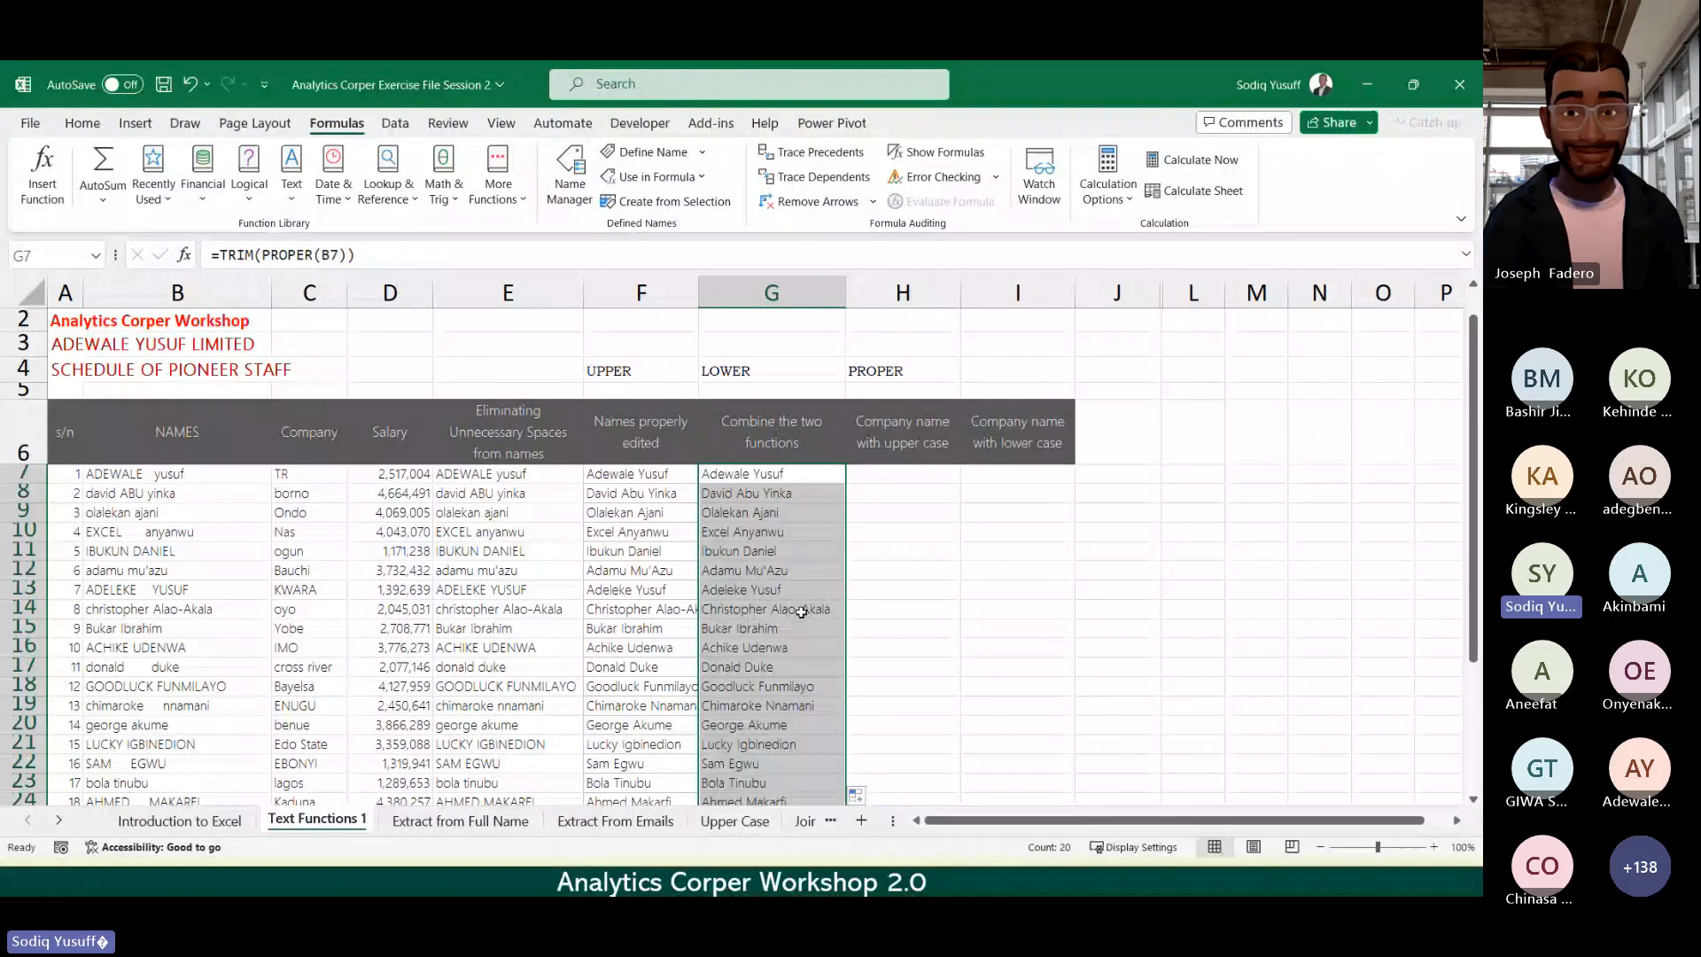
pyautogui.click(786, 588)
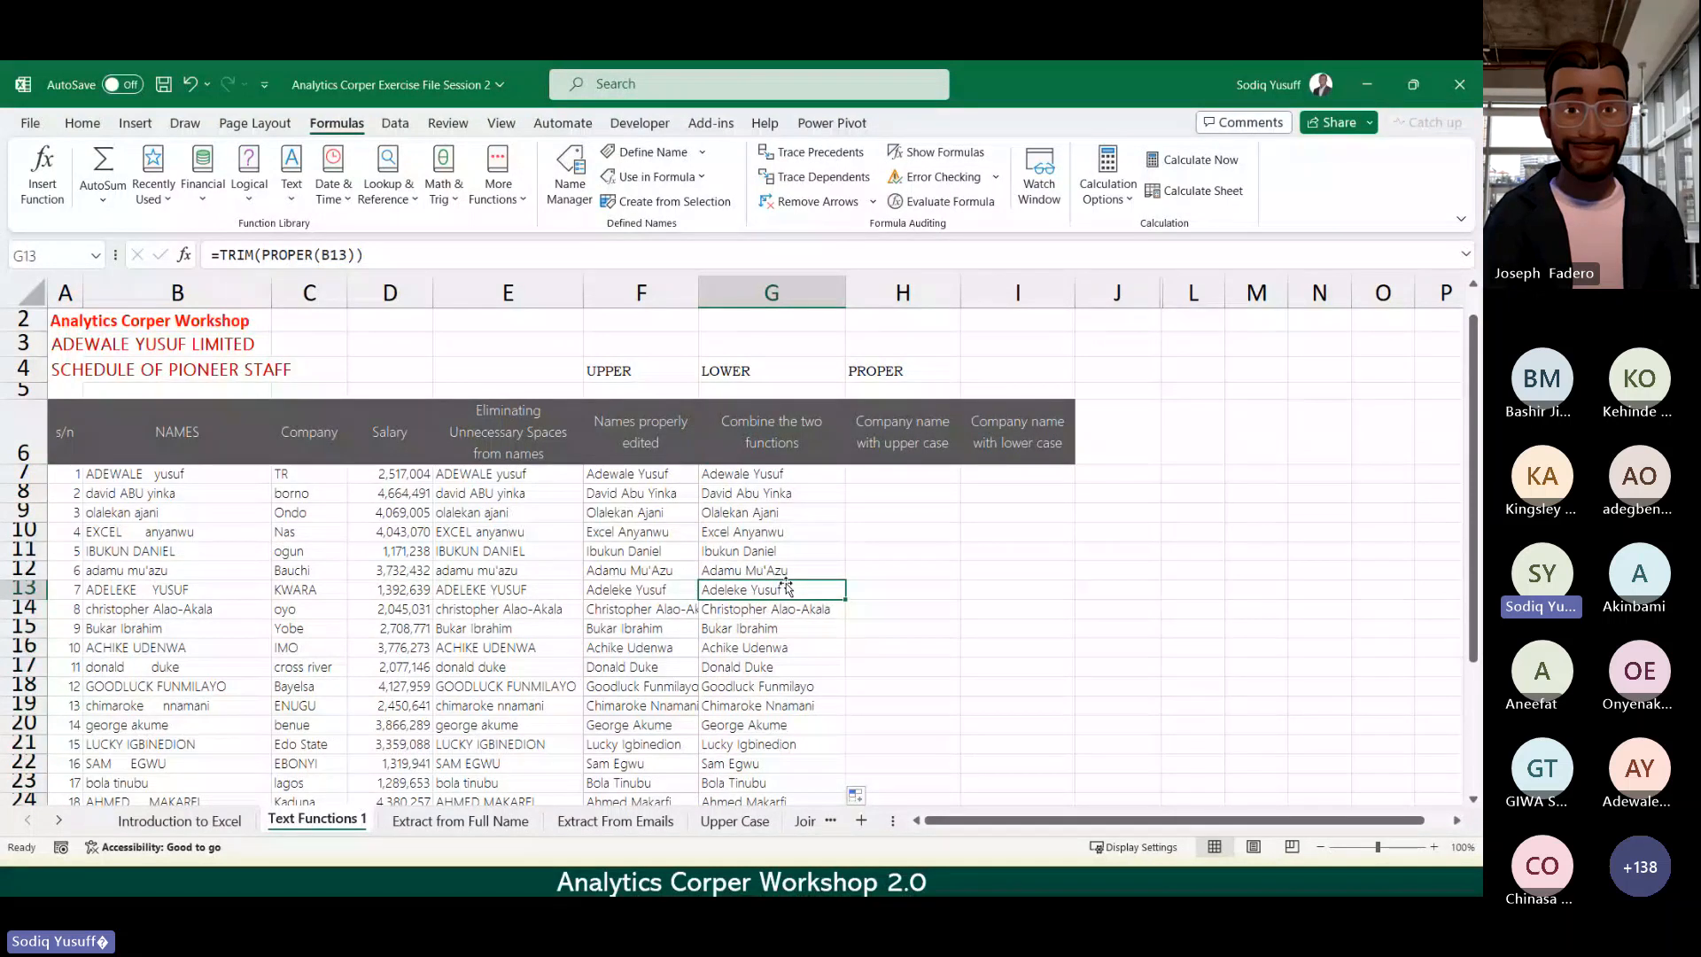
pyautogui.press('Down')
pyautogui.press('Down')
pyautogui.press('Down')
pyautogui.press('Down')
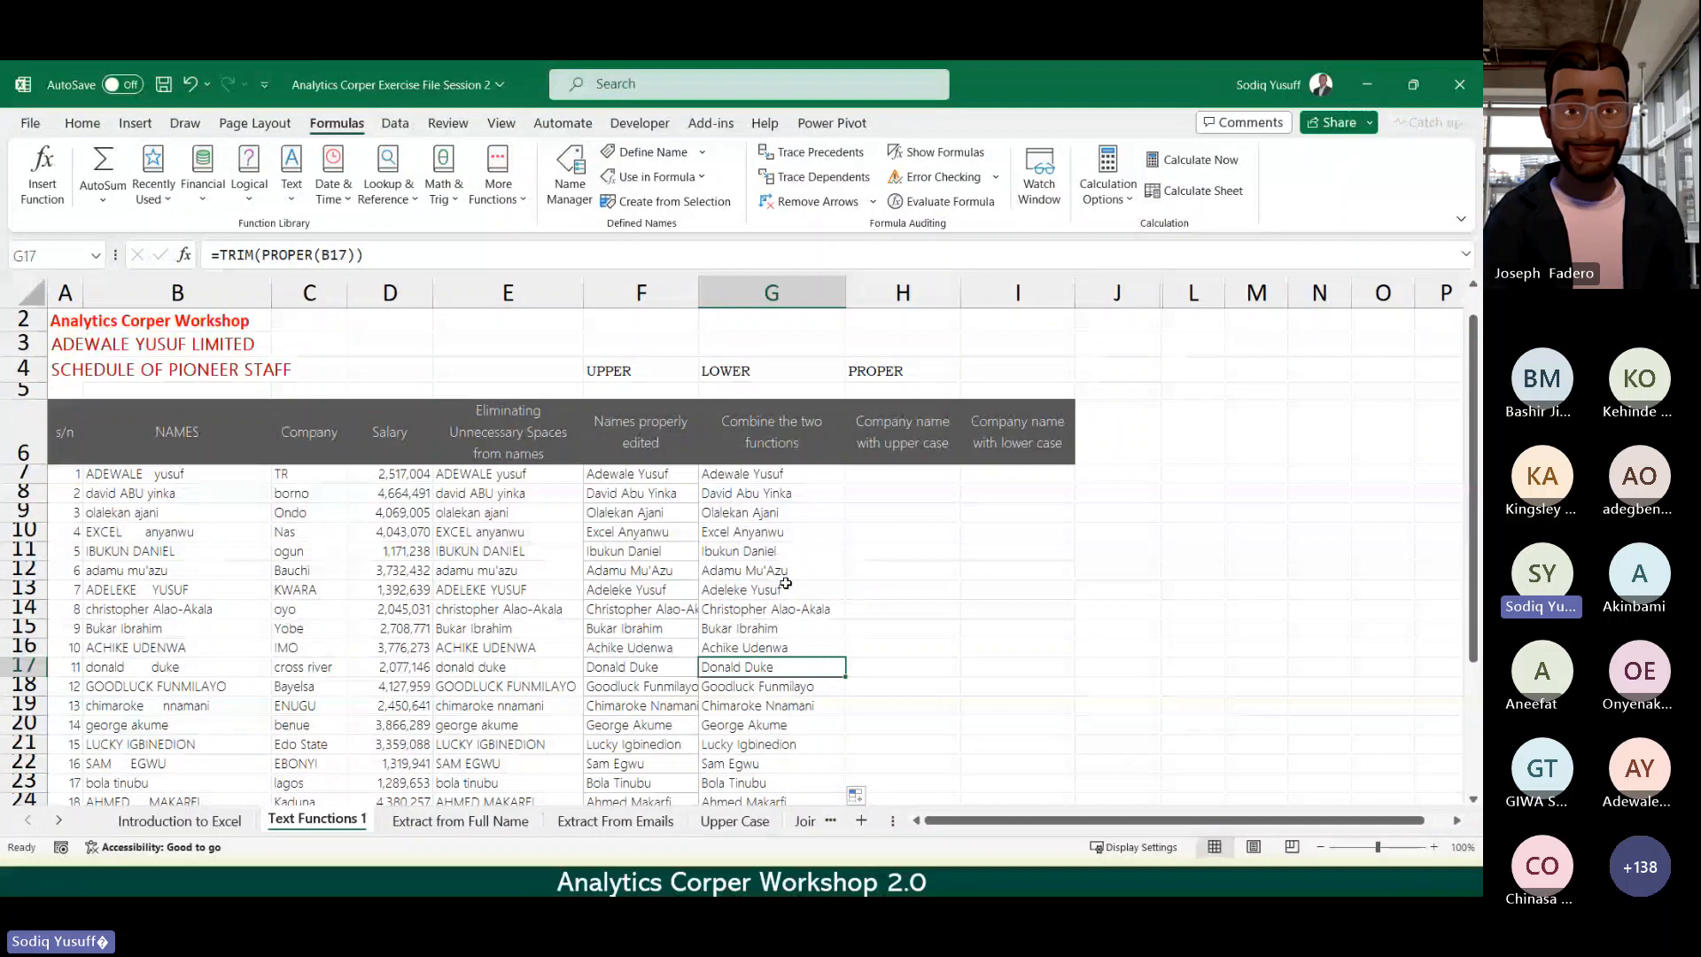
pyautogui.click(903, 474)
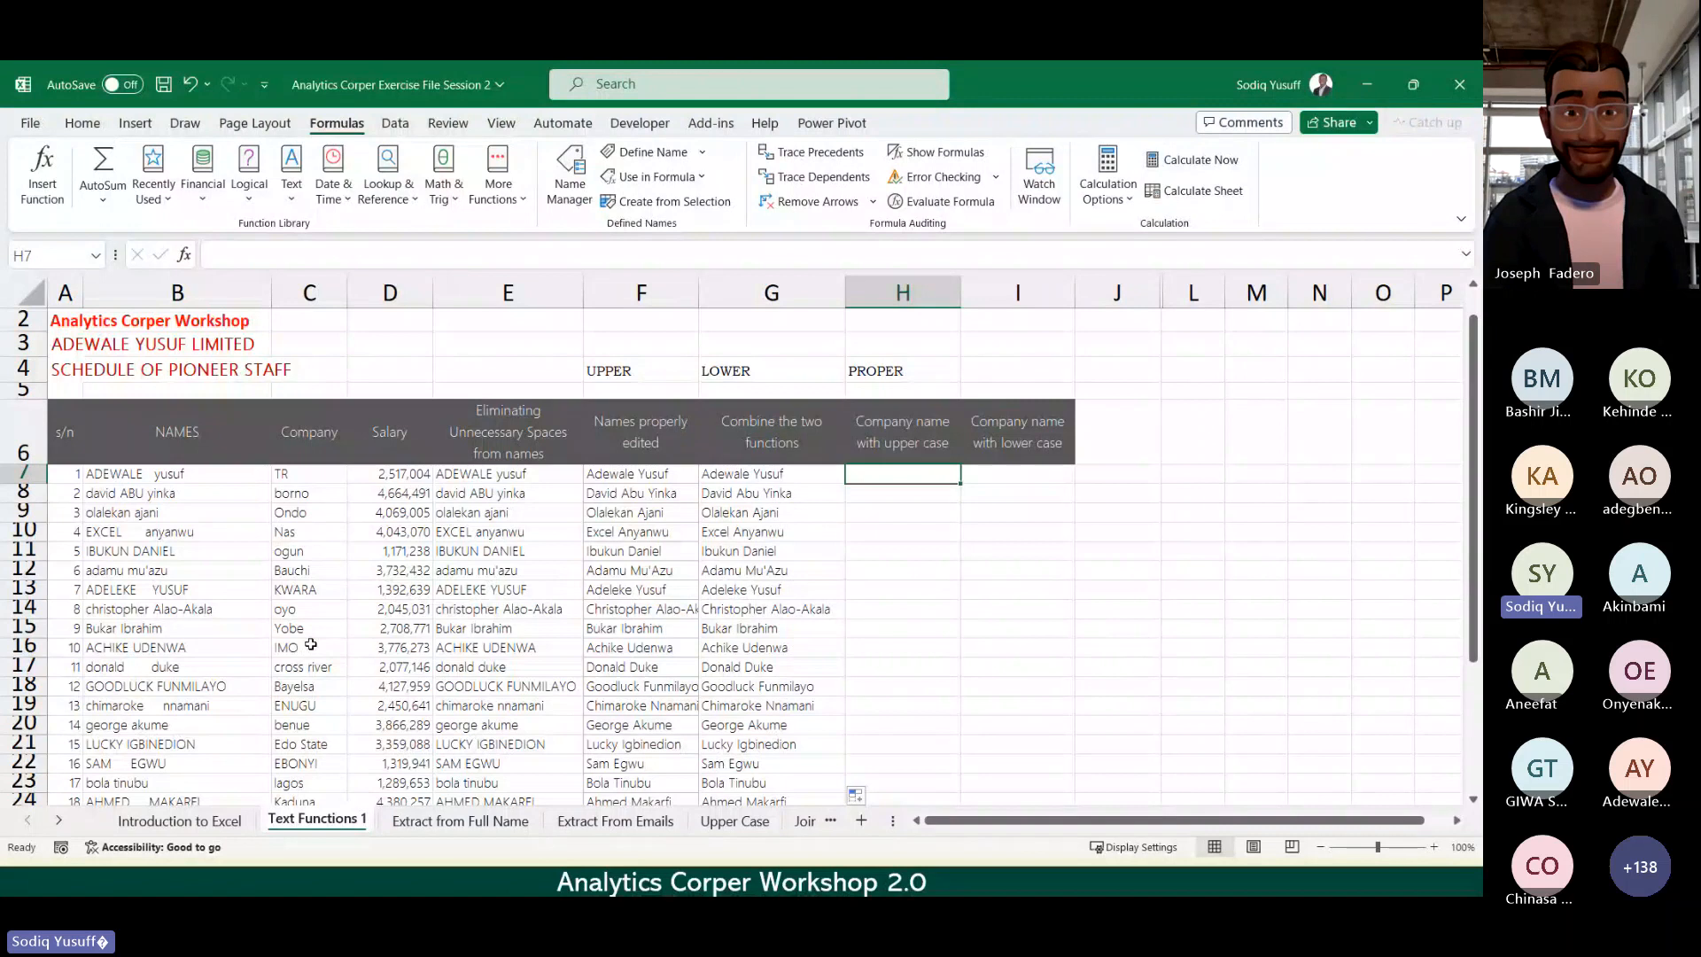
# Step: Enter =UPPER(C7) in H7, fill it down column H, and check the copies
pyautogui.write('=UPP')
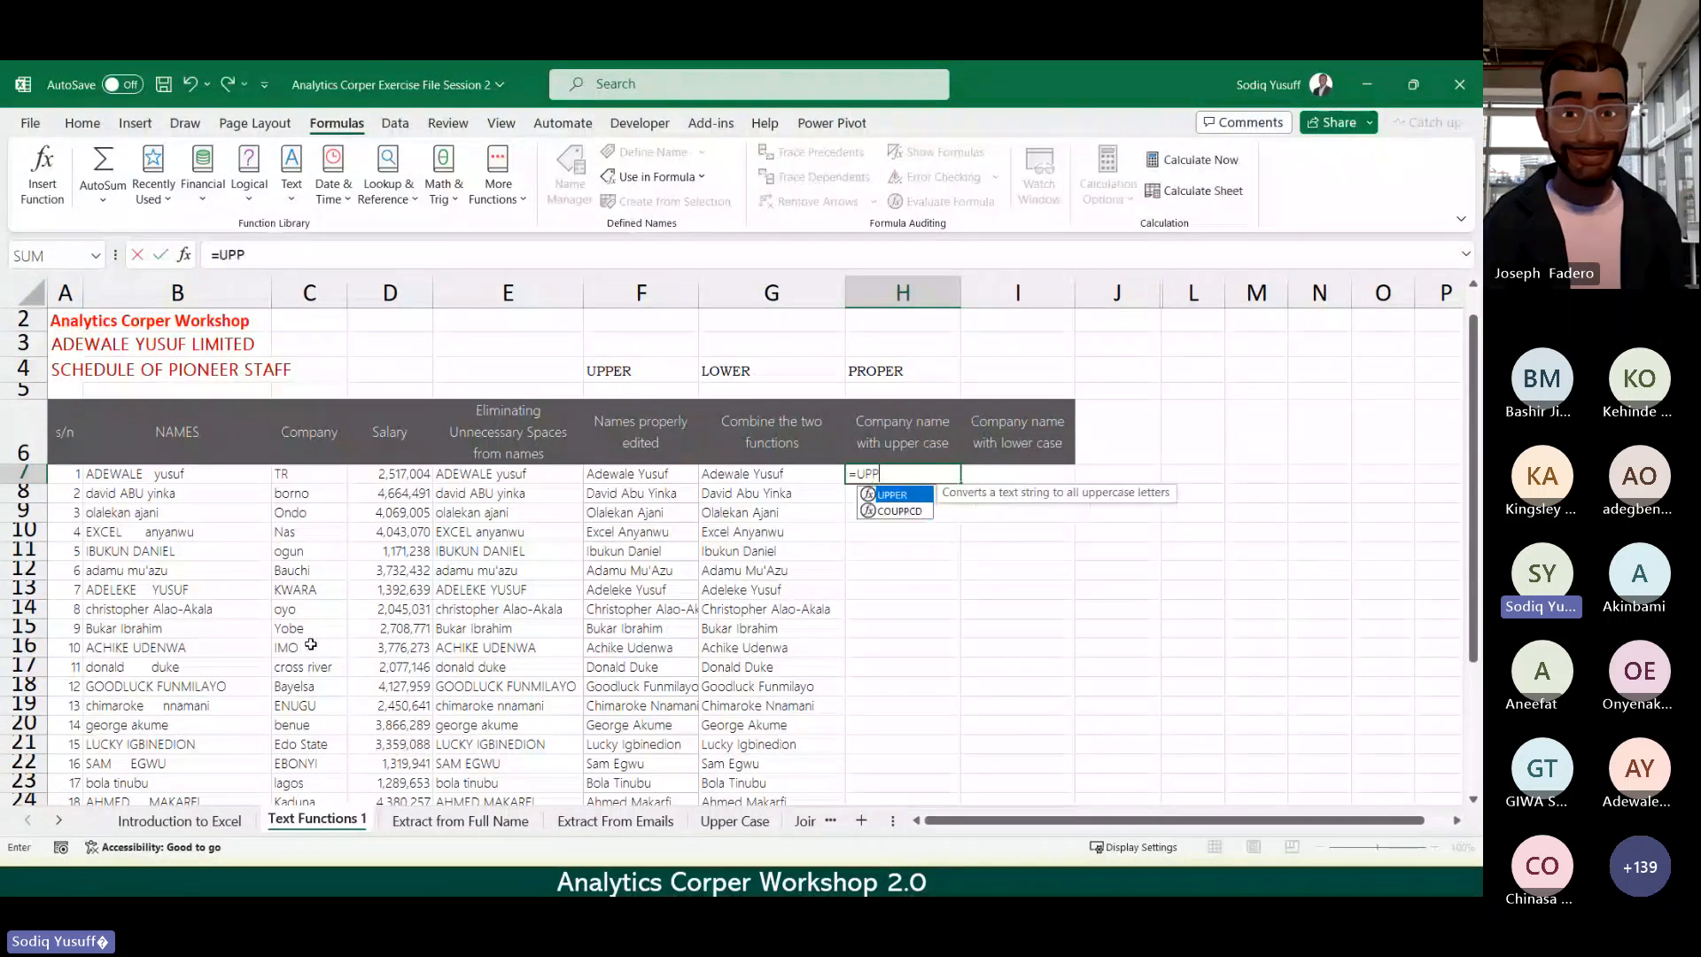
pyautogui.press('Tab')
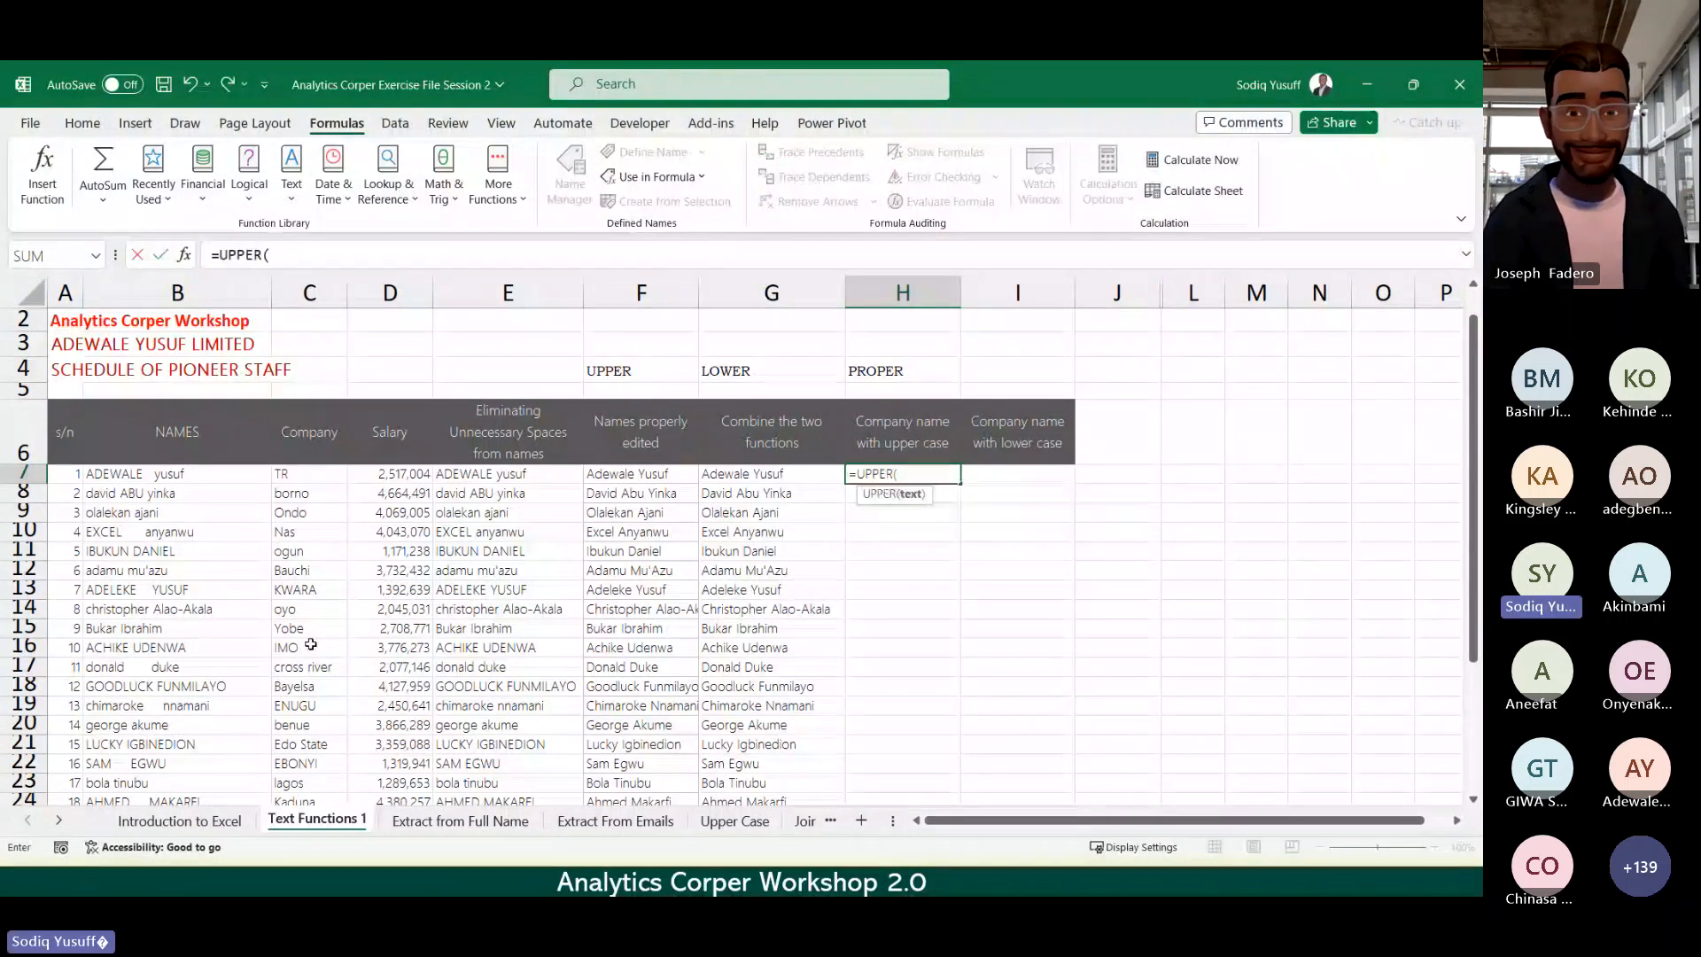
pyautogui.click(295, 474)
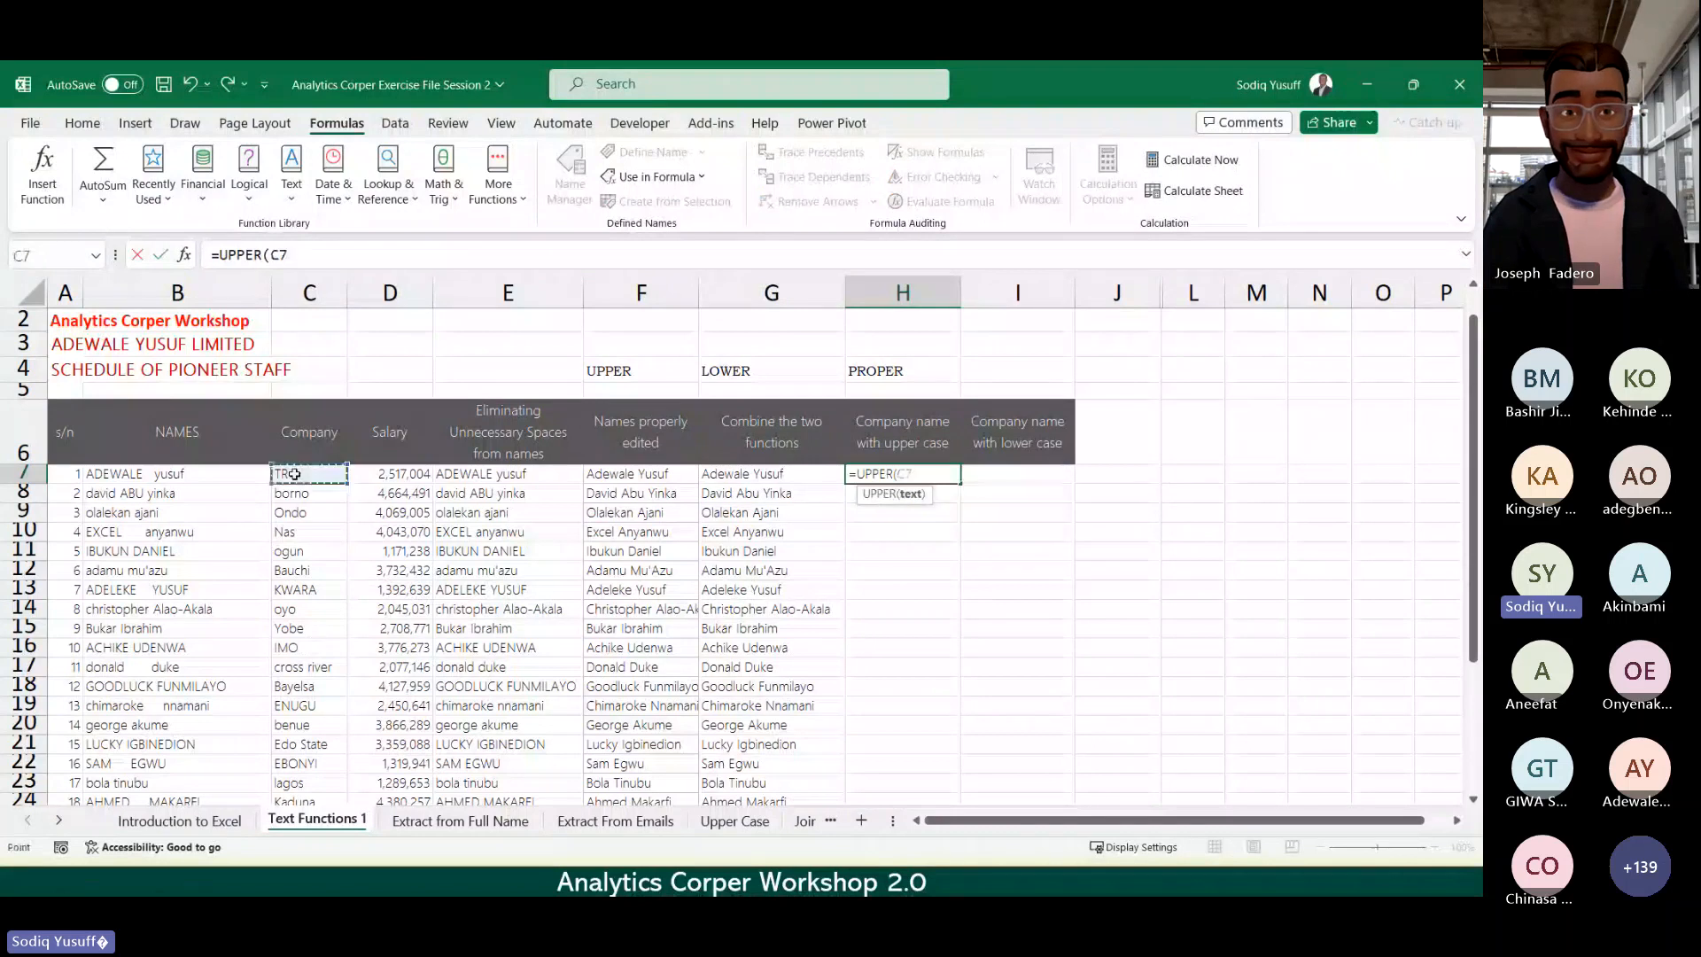
pyautogui.write(')')
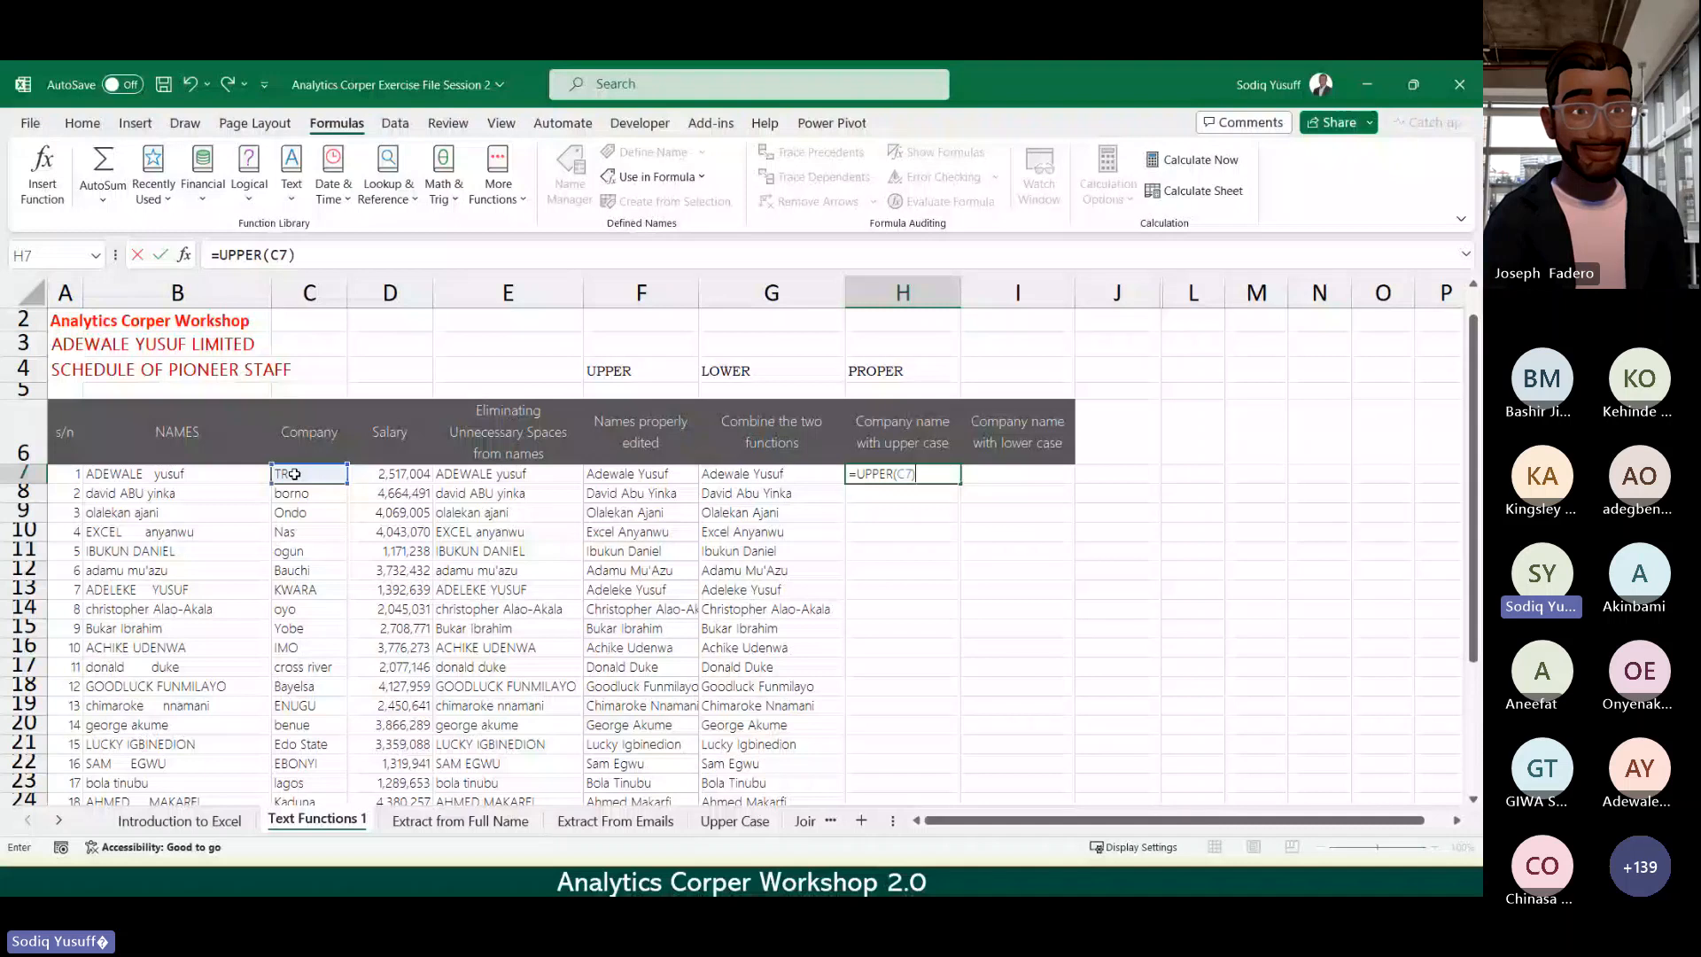
pyautogui.hotkey('ctrl', 'Return')
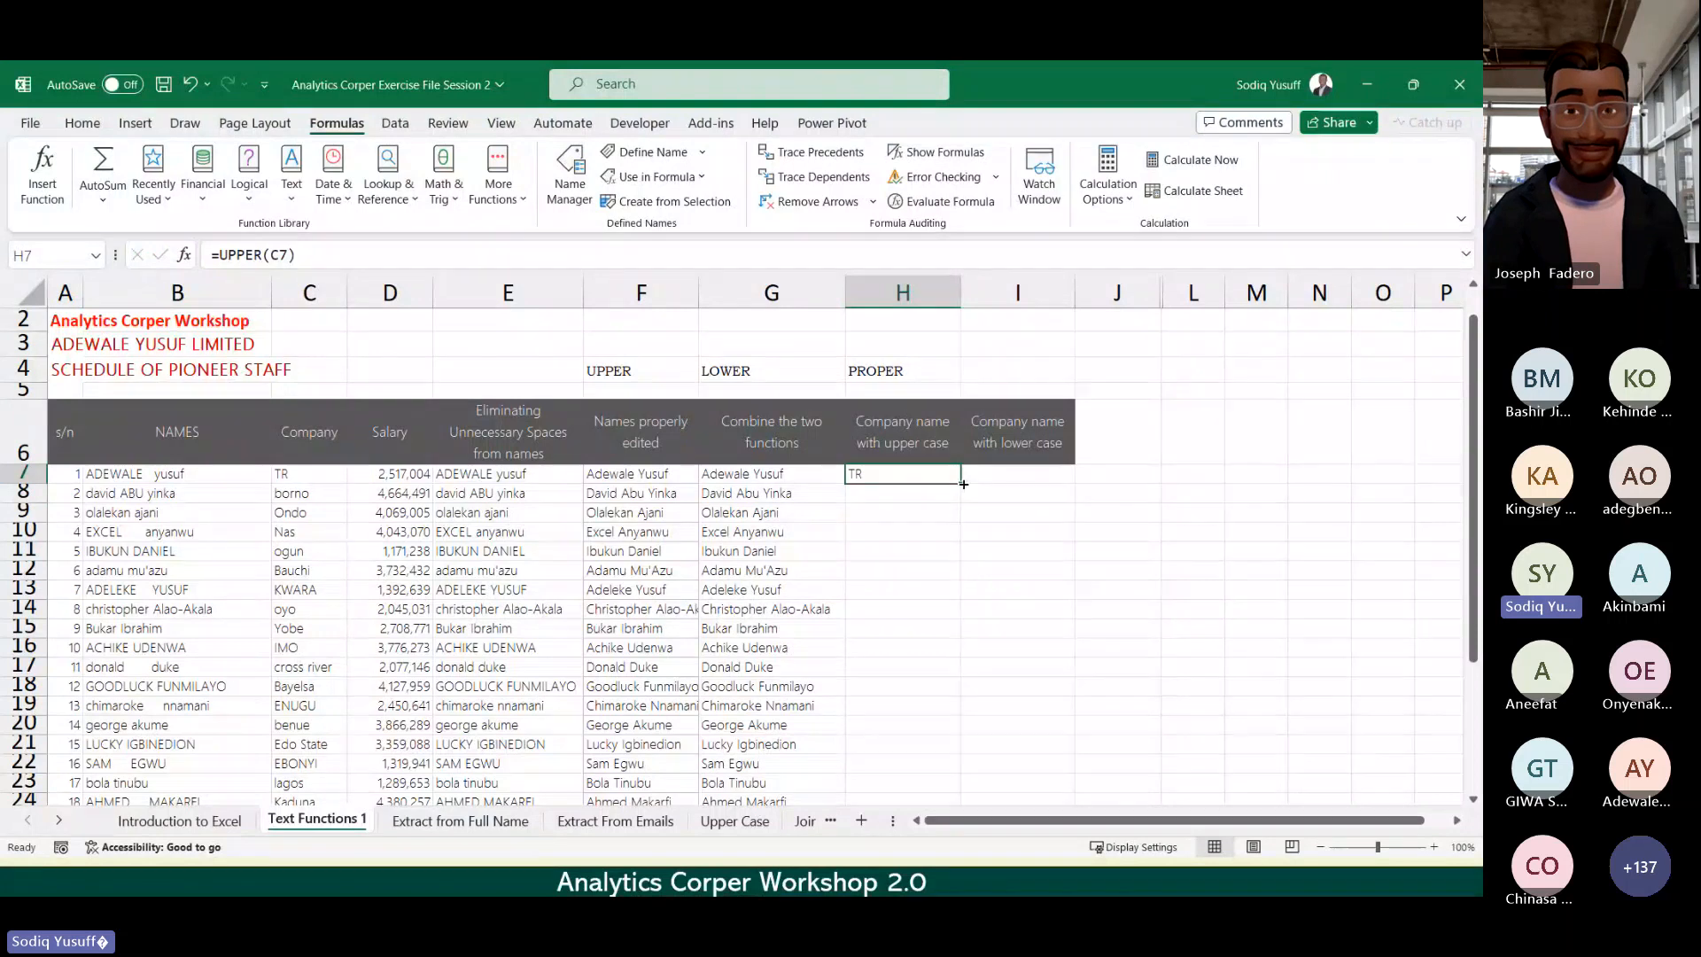
pyautogui.doubleClick(963, 484)
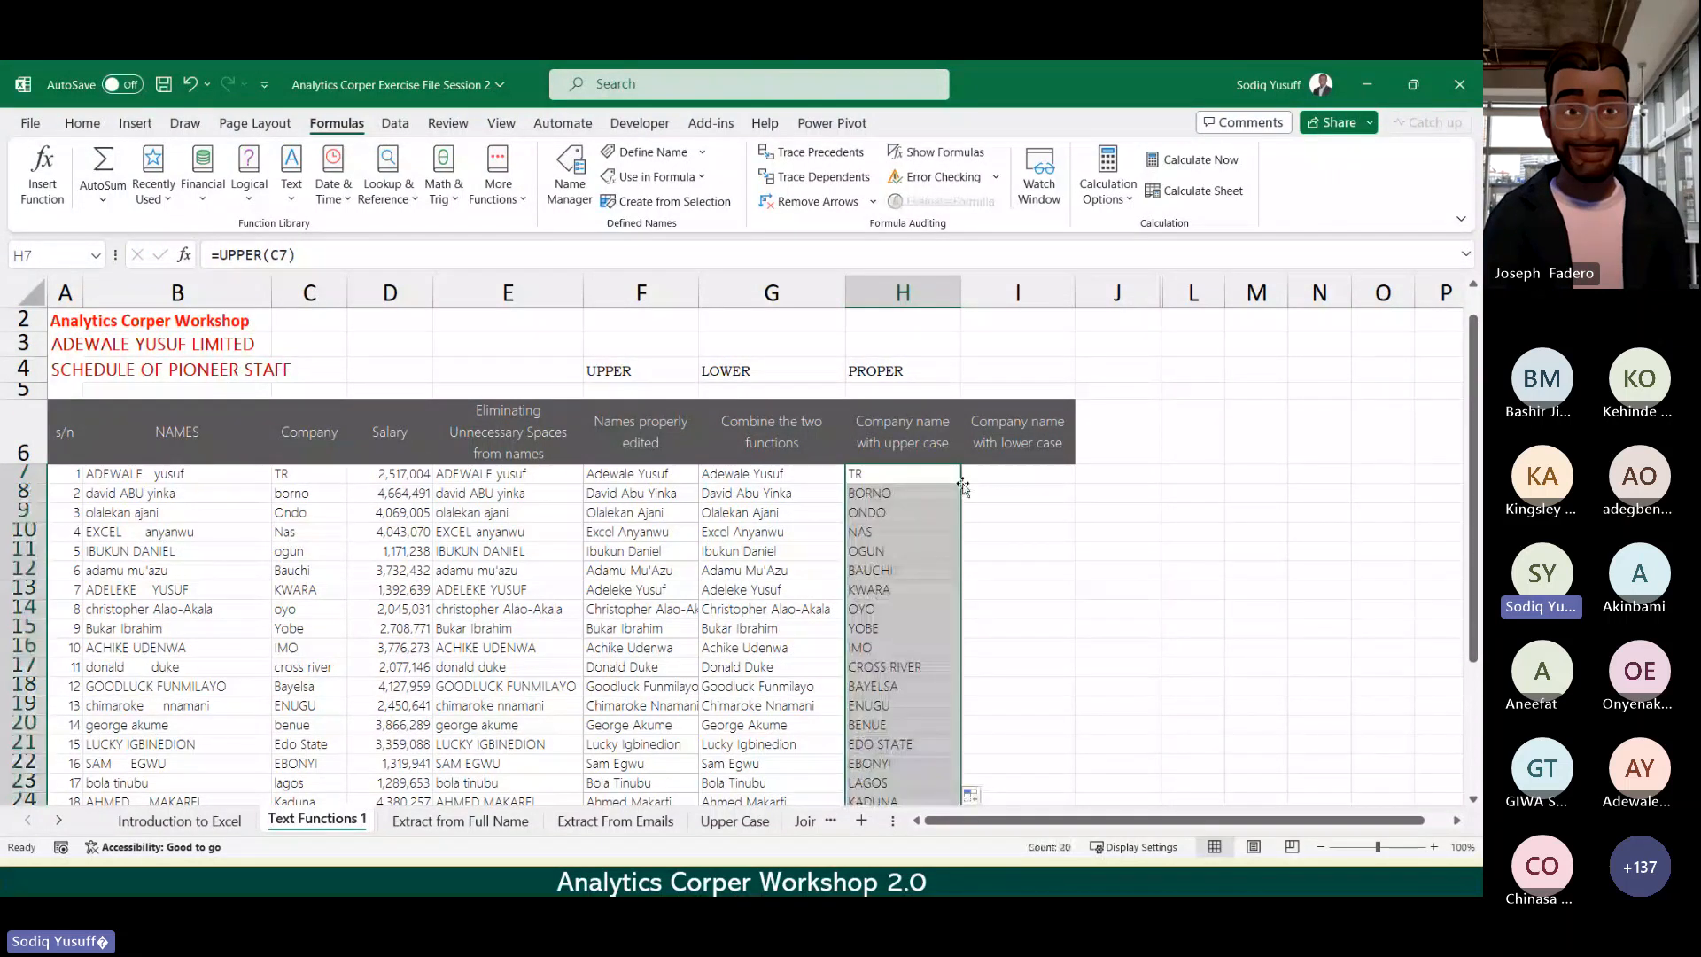
pyautogui.press('Down')
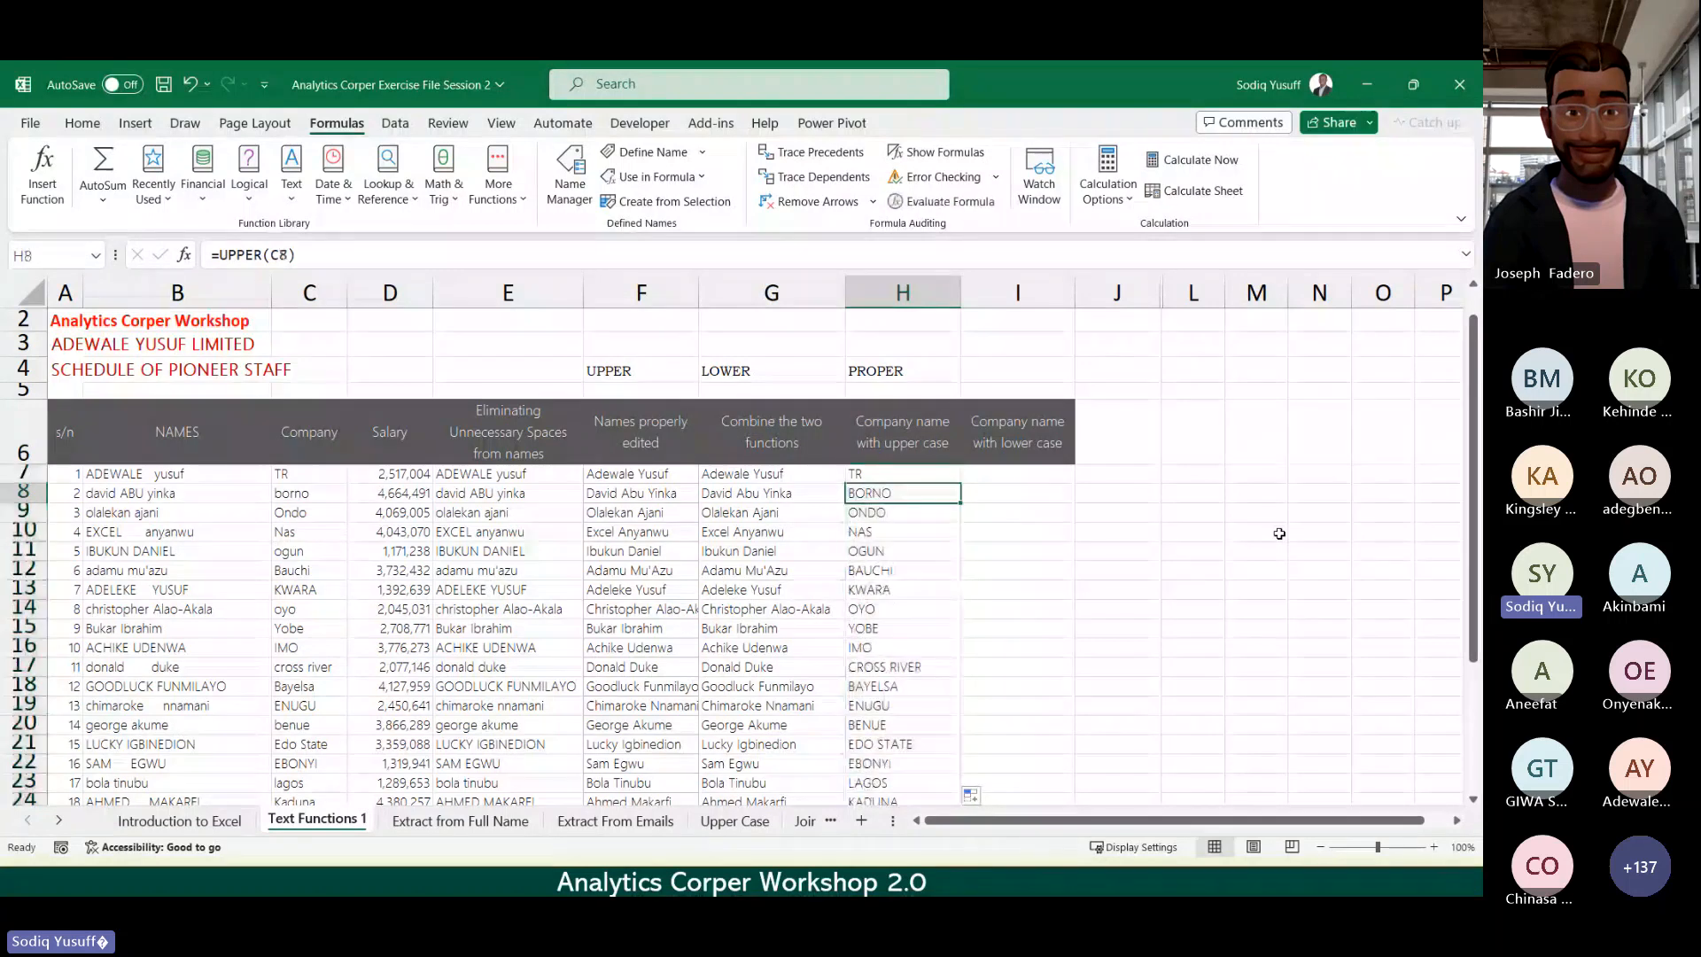
pyautogui.press('Down')
pyautogui.press('Down')
pyautogui.press('Down')
pyautogui.press('Down')
pyautogui.press('Down')
pyautogui.press('Down')
pyautogui.press('Down')
pyautogui.press('Down')
pyautogui.press('Down')
pyautogui.press('Down')
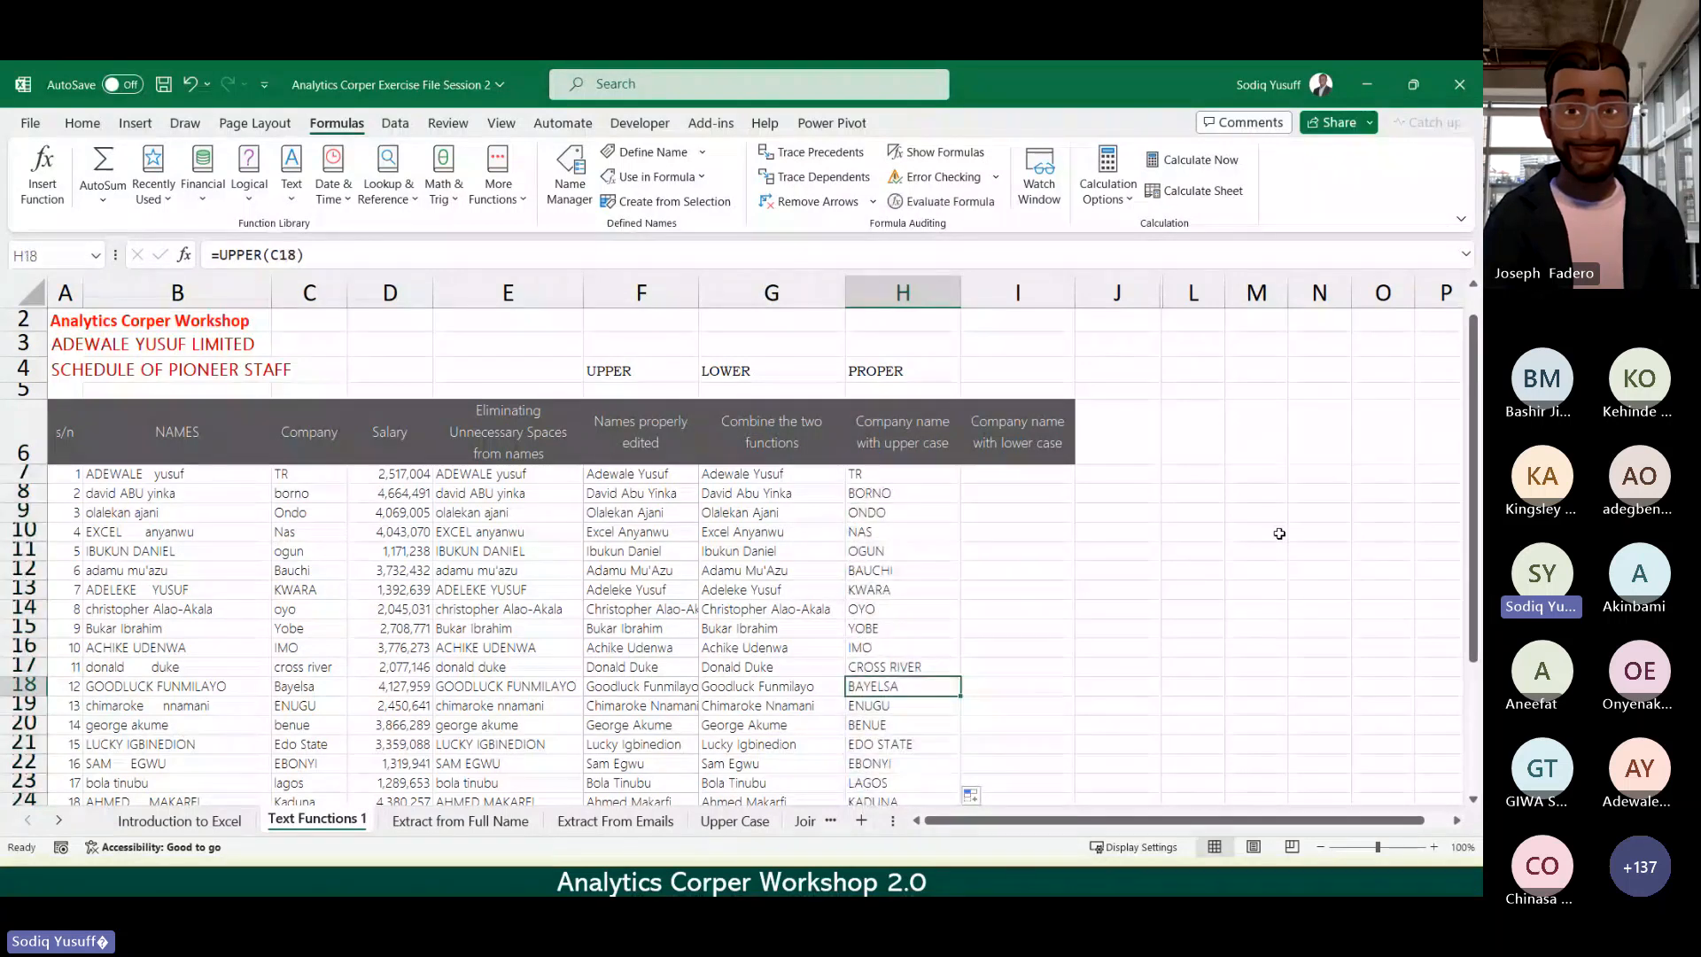
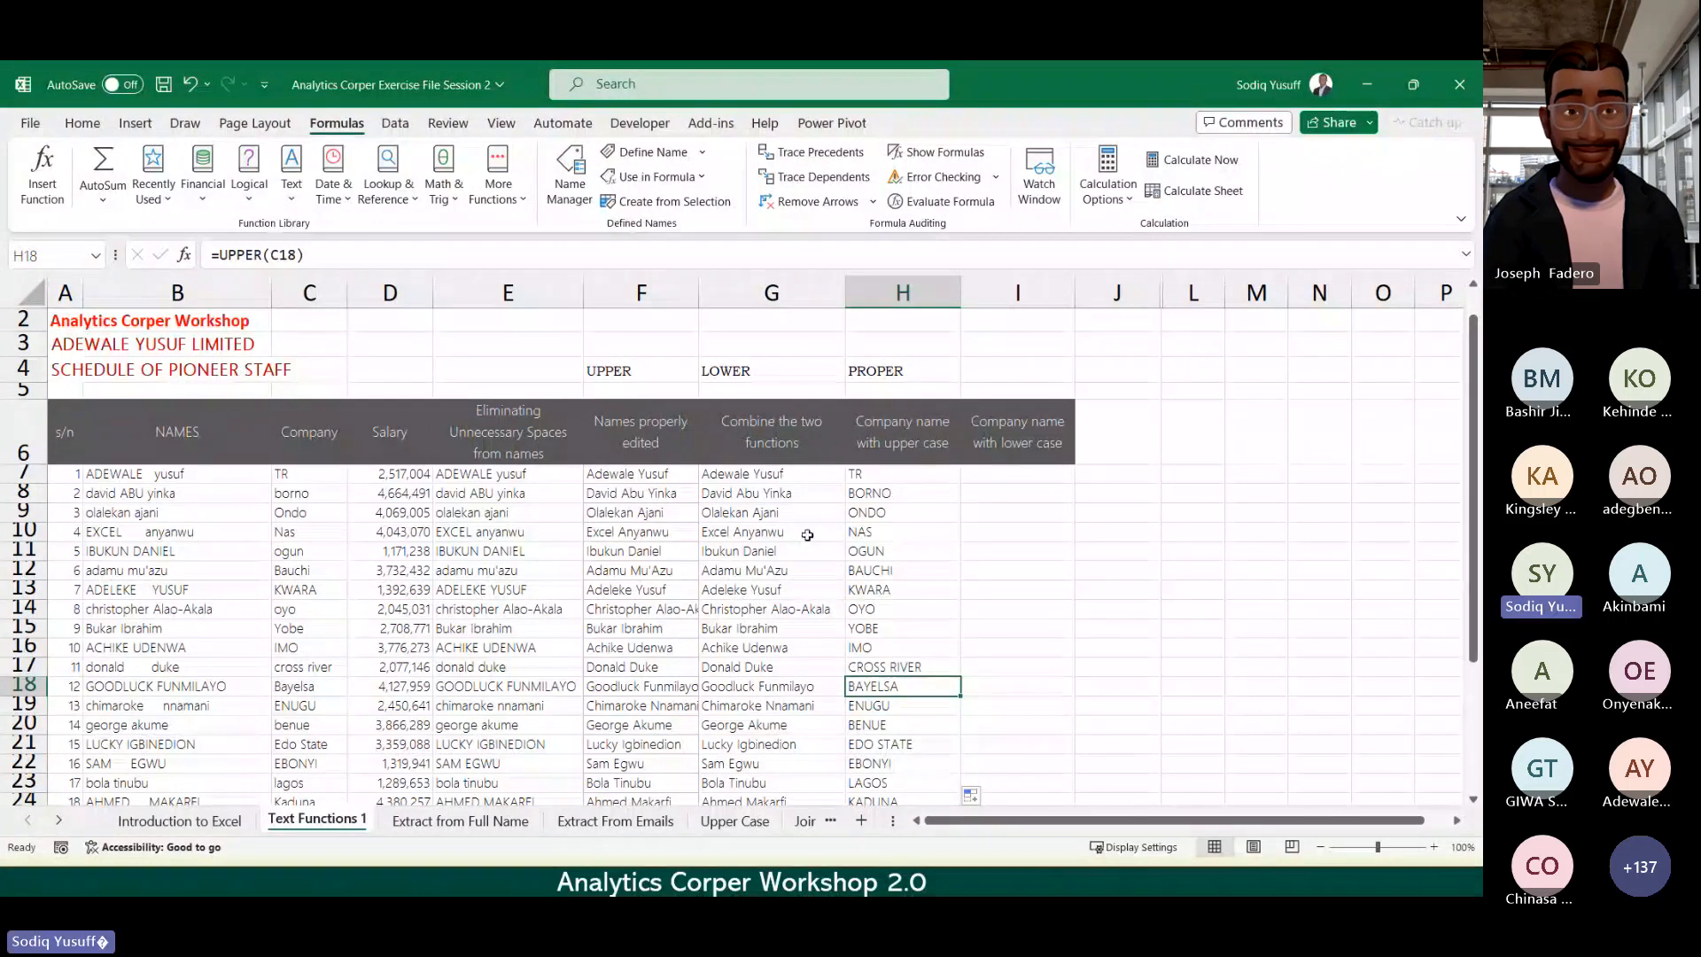
# Step: Select the earlier results block E7:H26 starting from E7
pyautogui.click(506, 473)
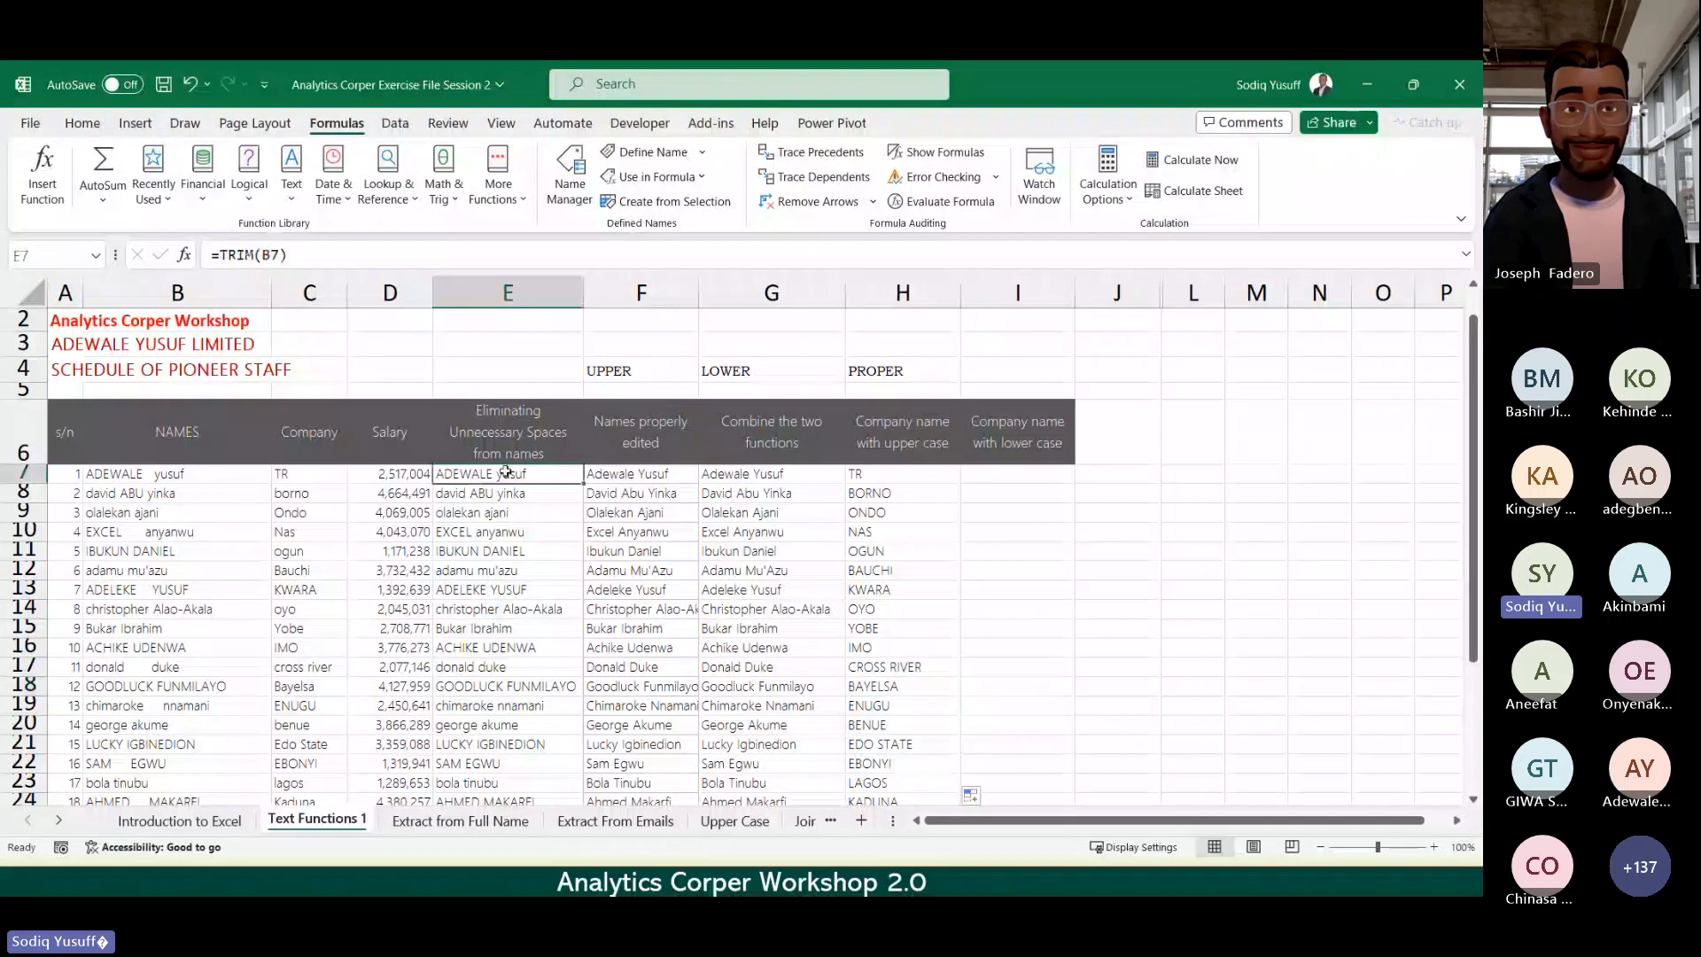
pyautogui.hotkey('ctrl', 'shift', 'Down')
pyautogui.hotkey('ctrl', 'shift', 'Right')
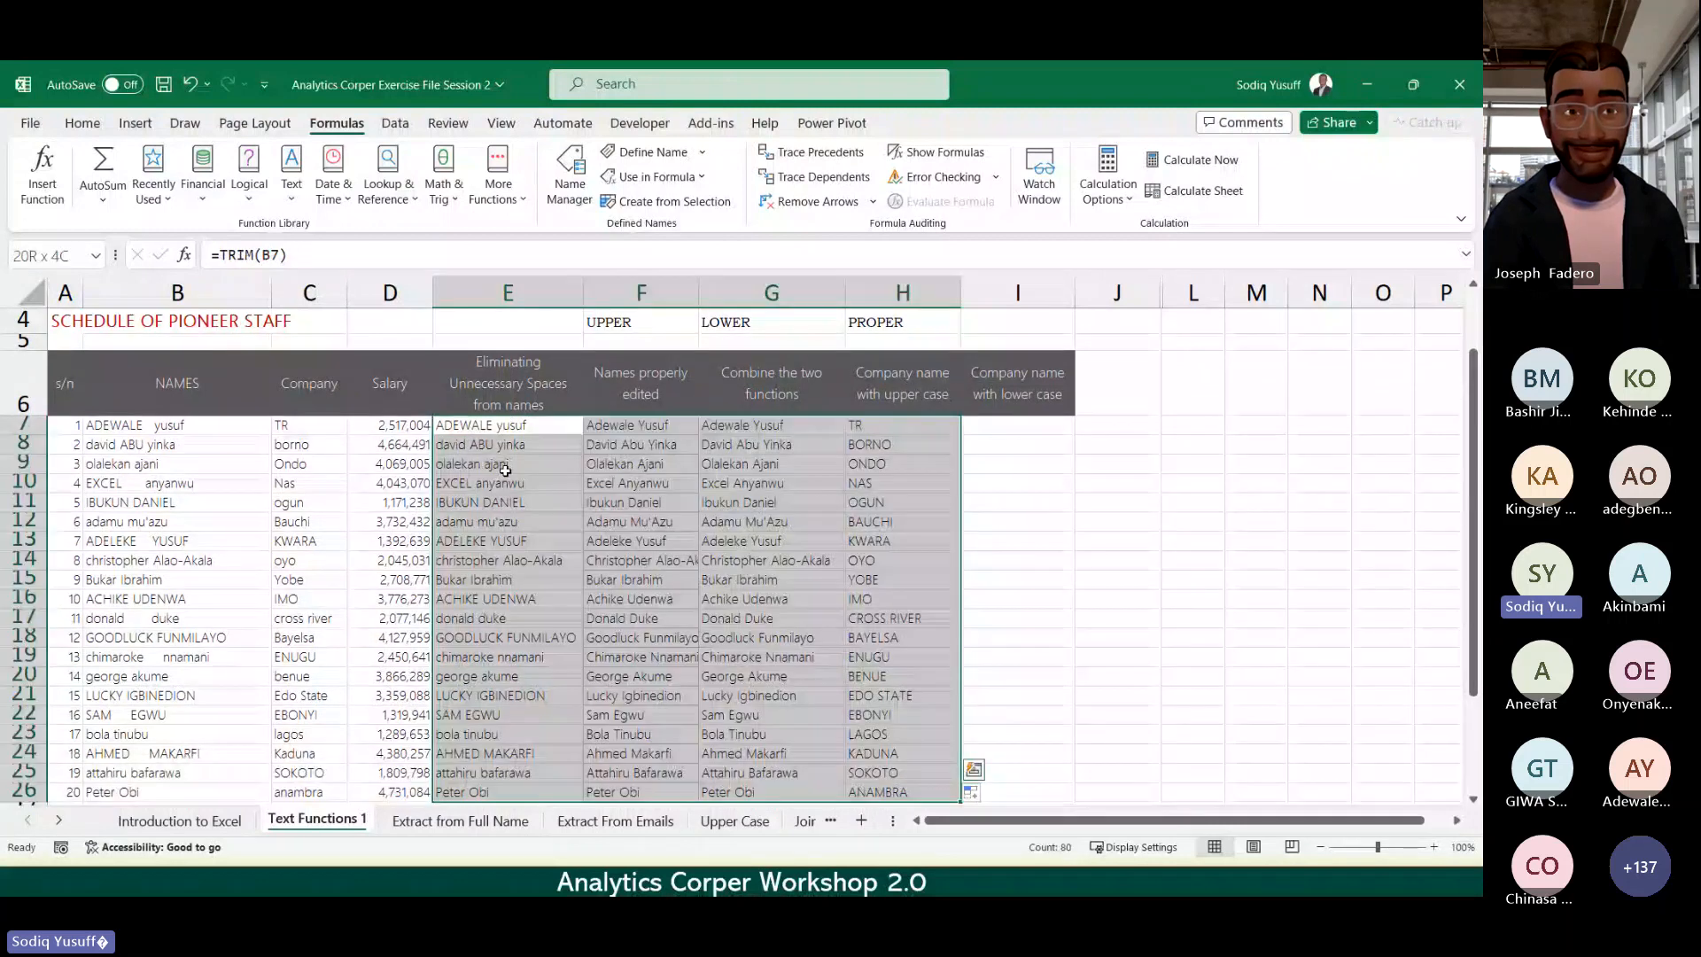
pyautogui.press('Delete')
pyautogui.click(482, 431)
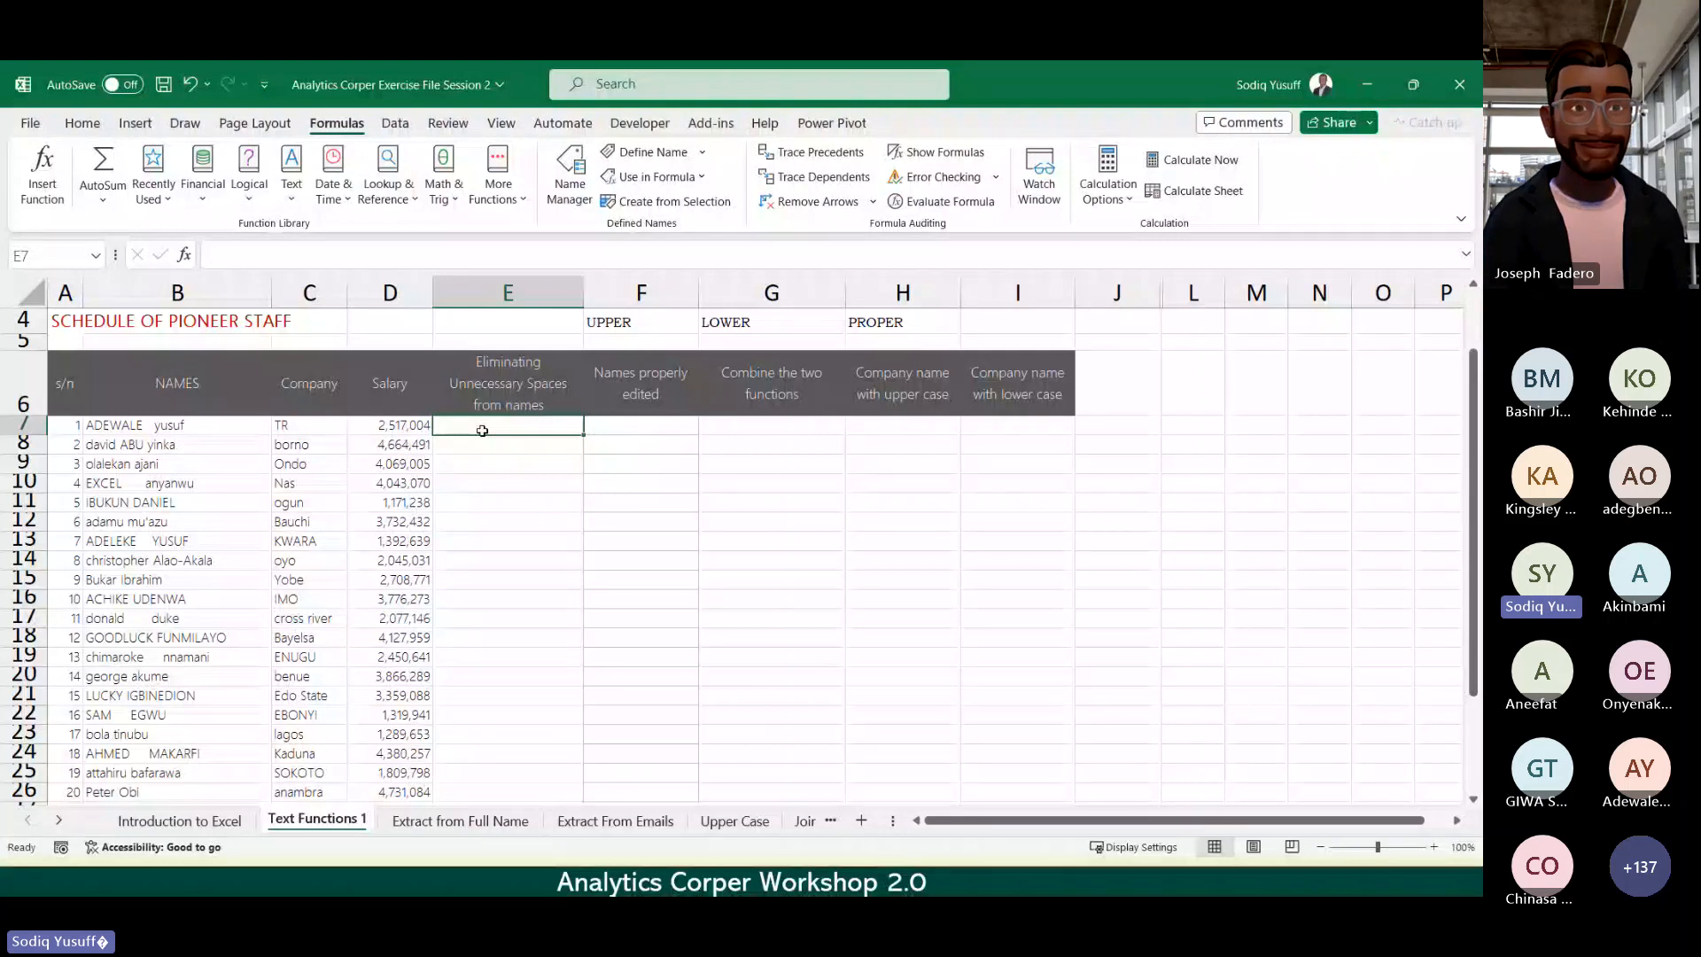
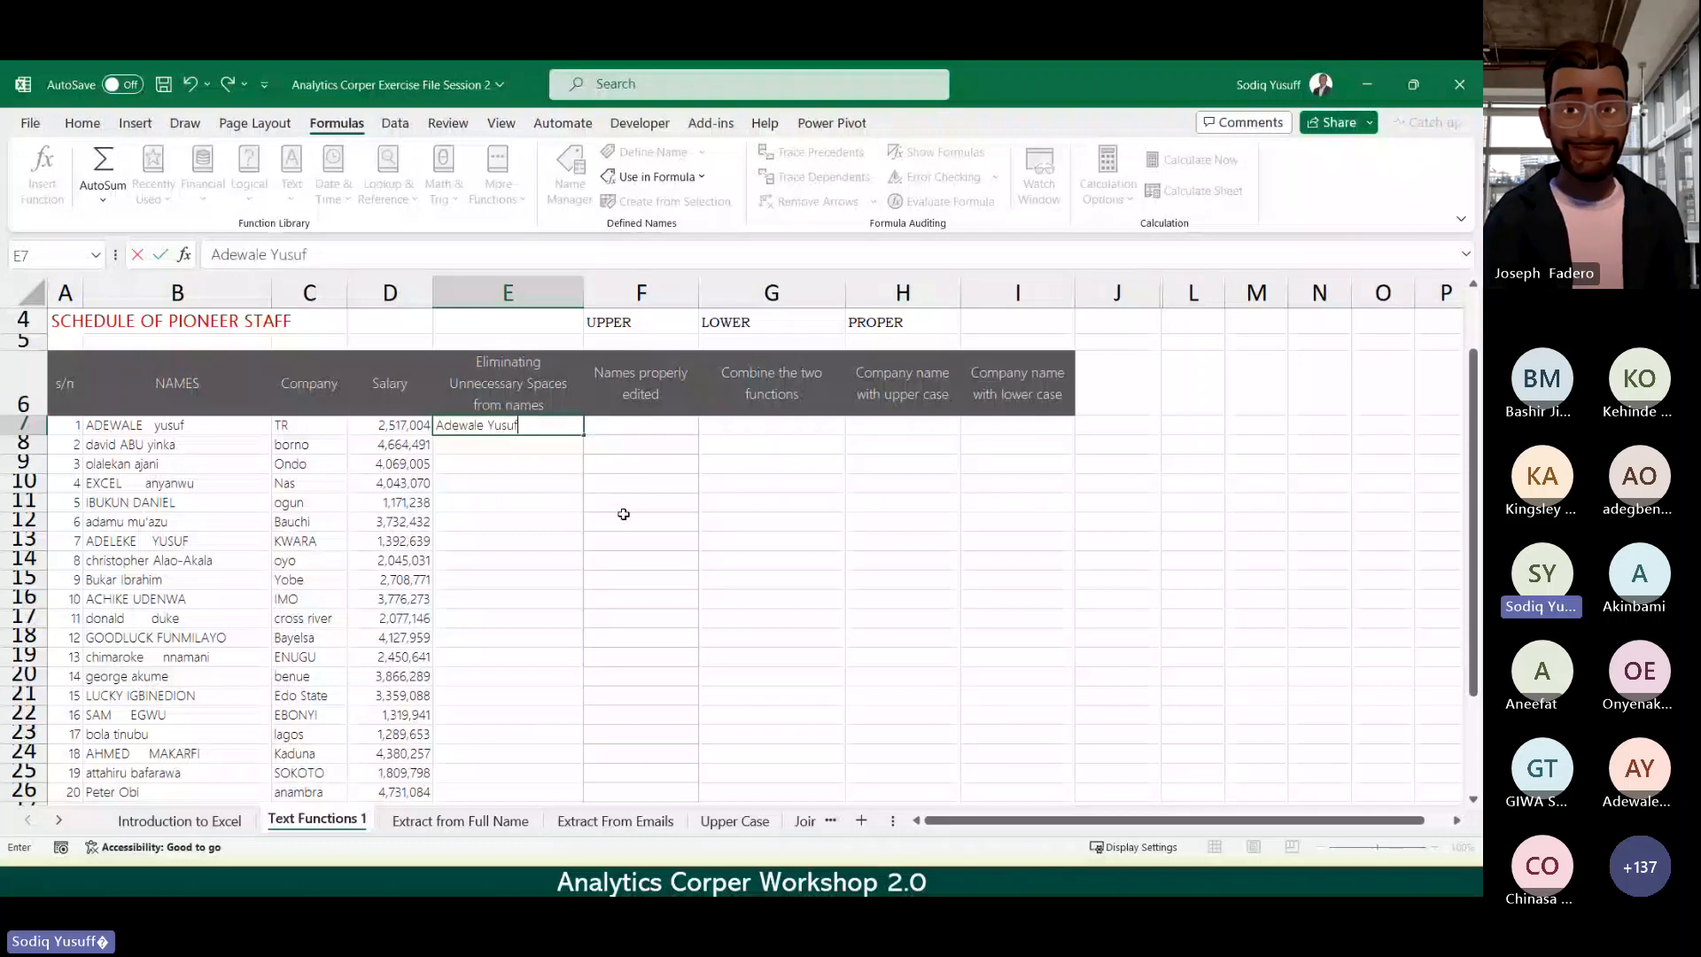
pyautogui.press('Return')
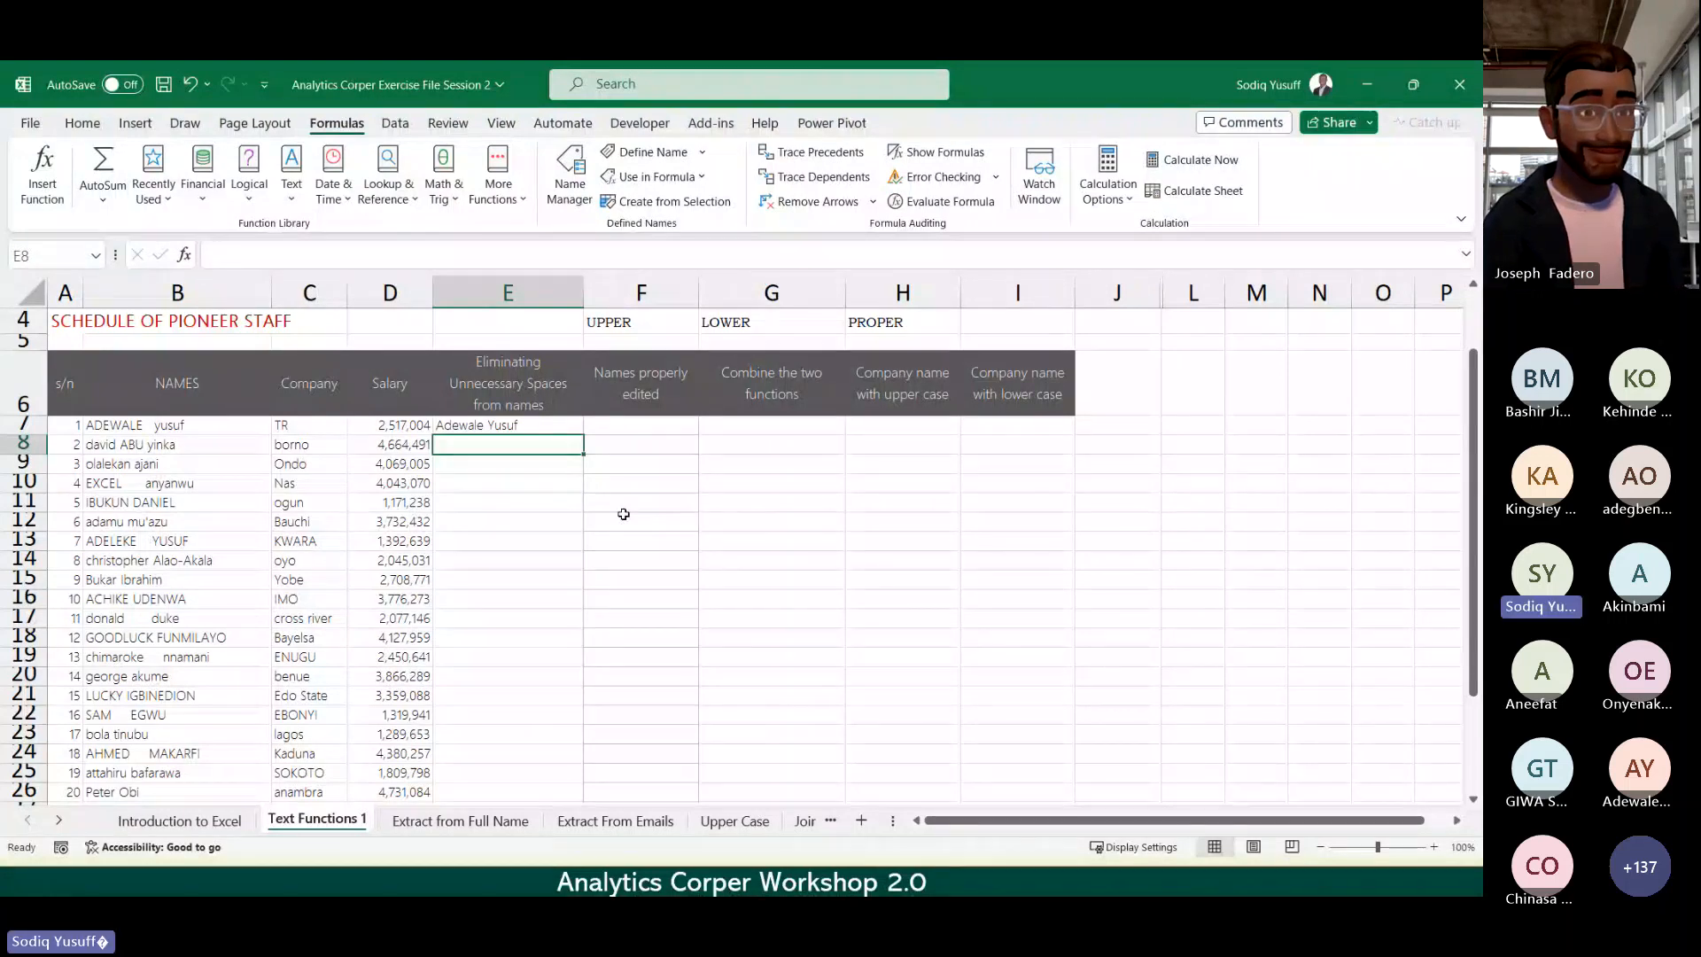
pyautogui.hotkey('ctrl', 'e')
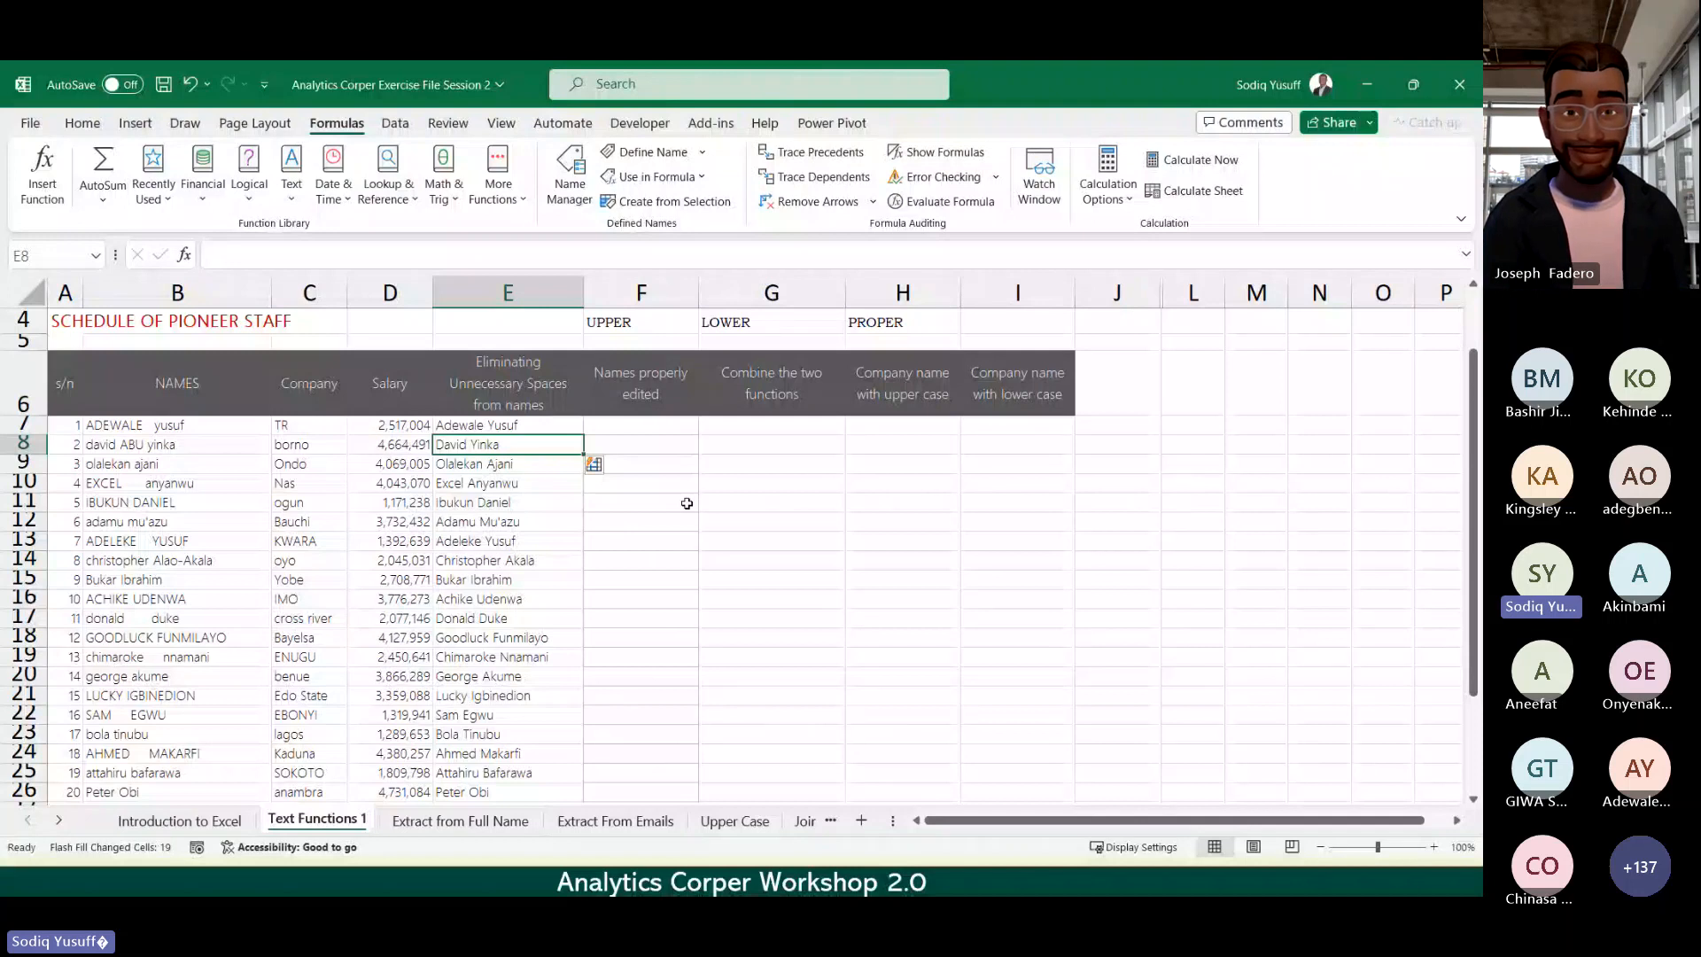
pyautogui.click(623, 426)
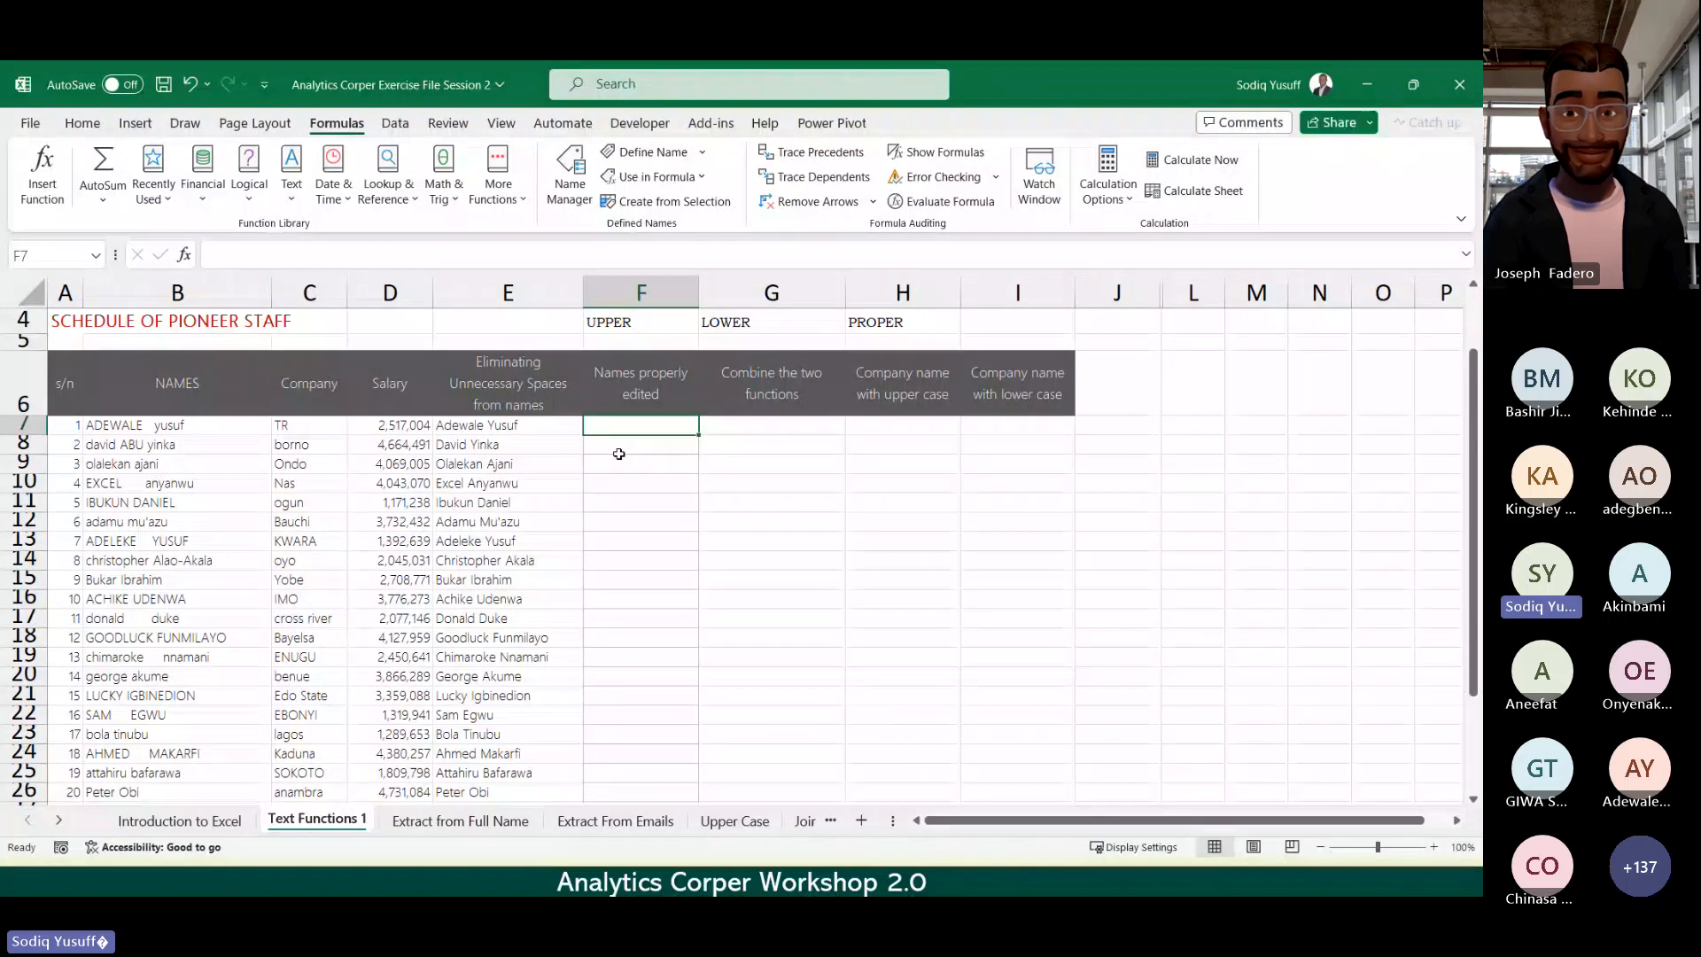
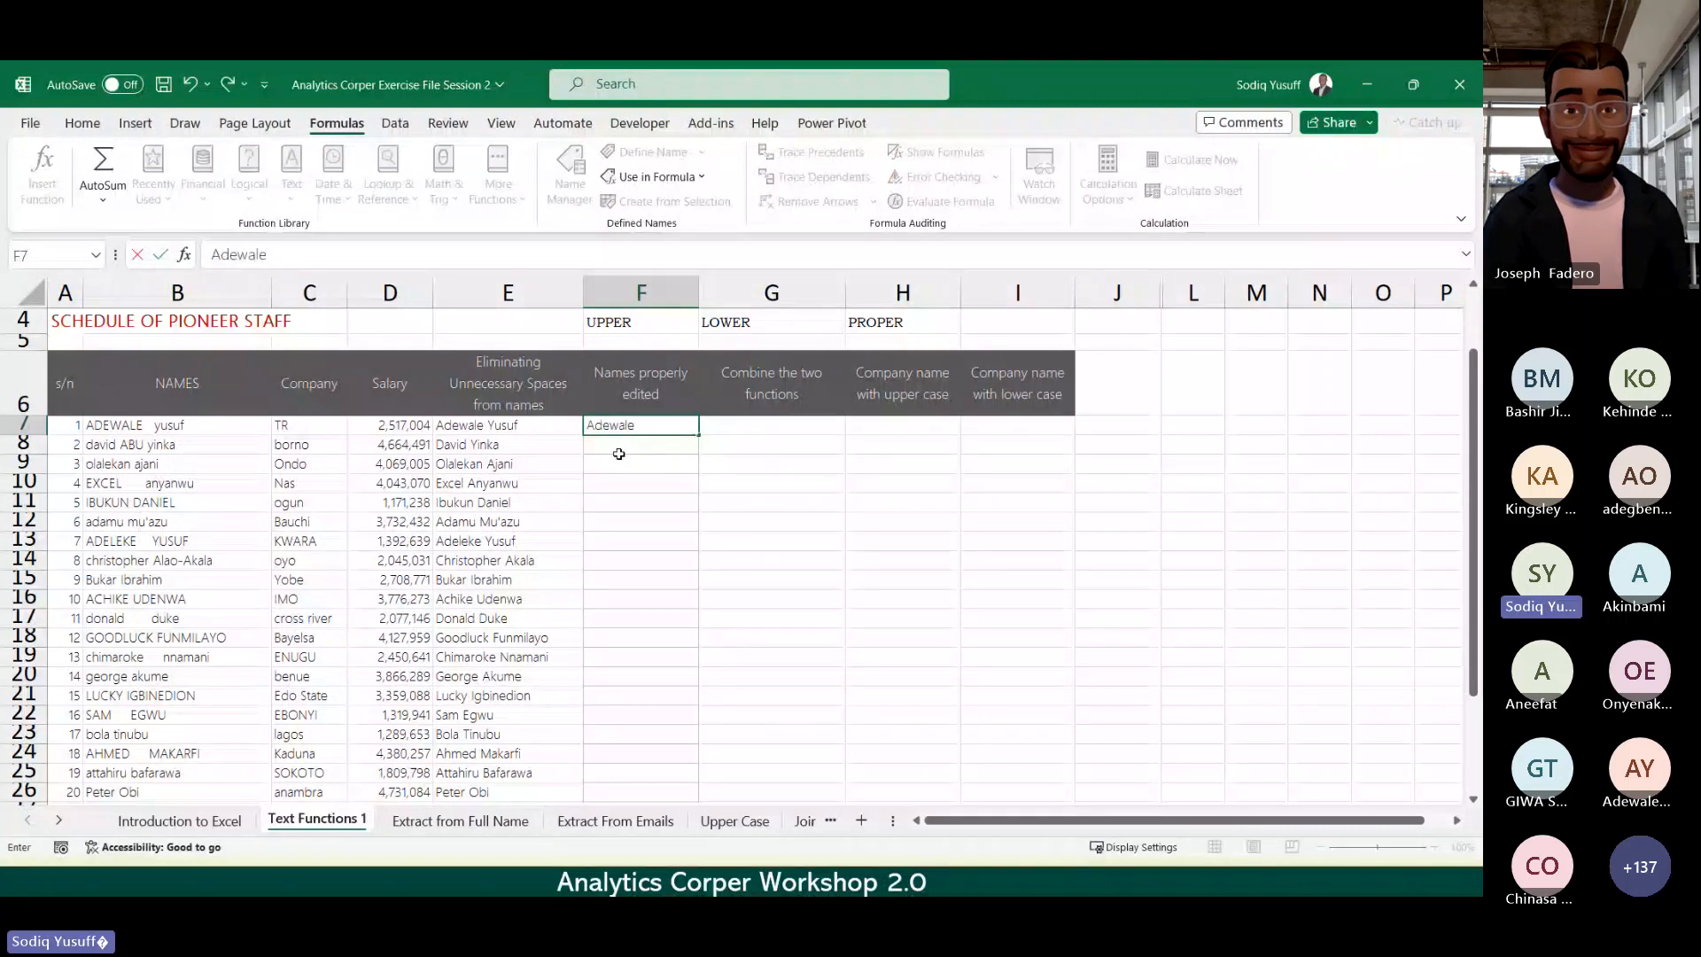
pyautogui.press('Return')
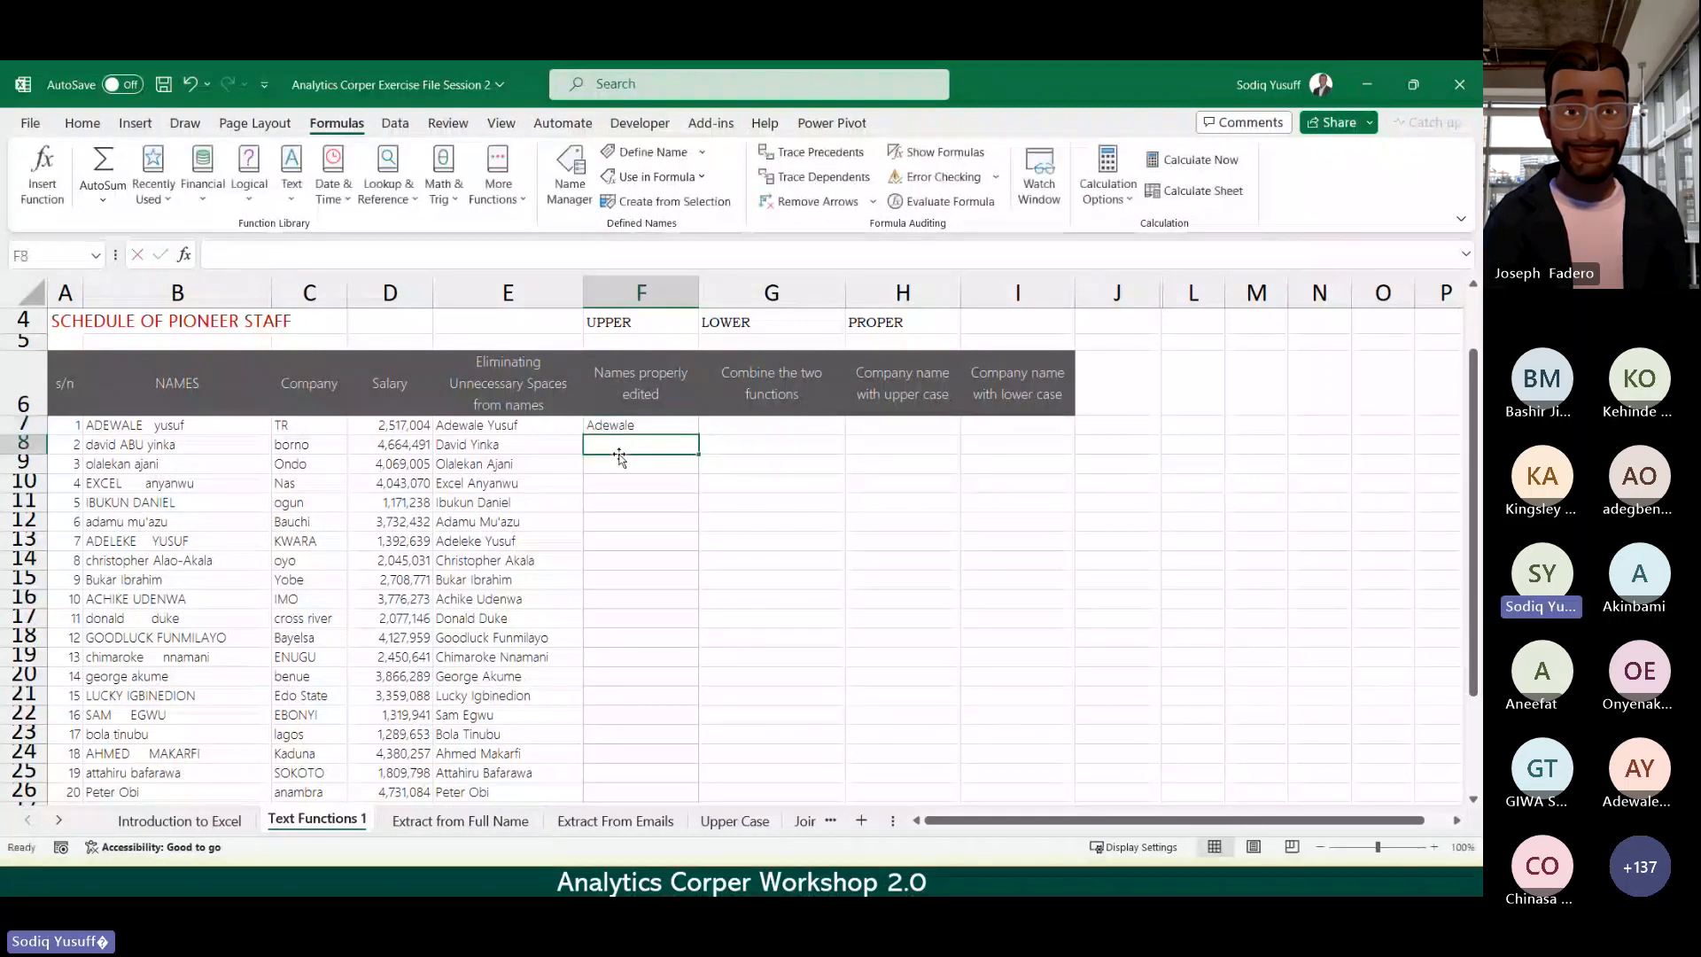
pyautogui.hotkey('ctrl', 'e')
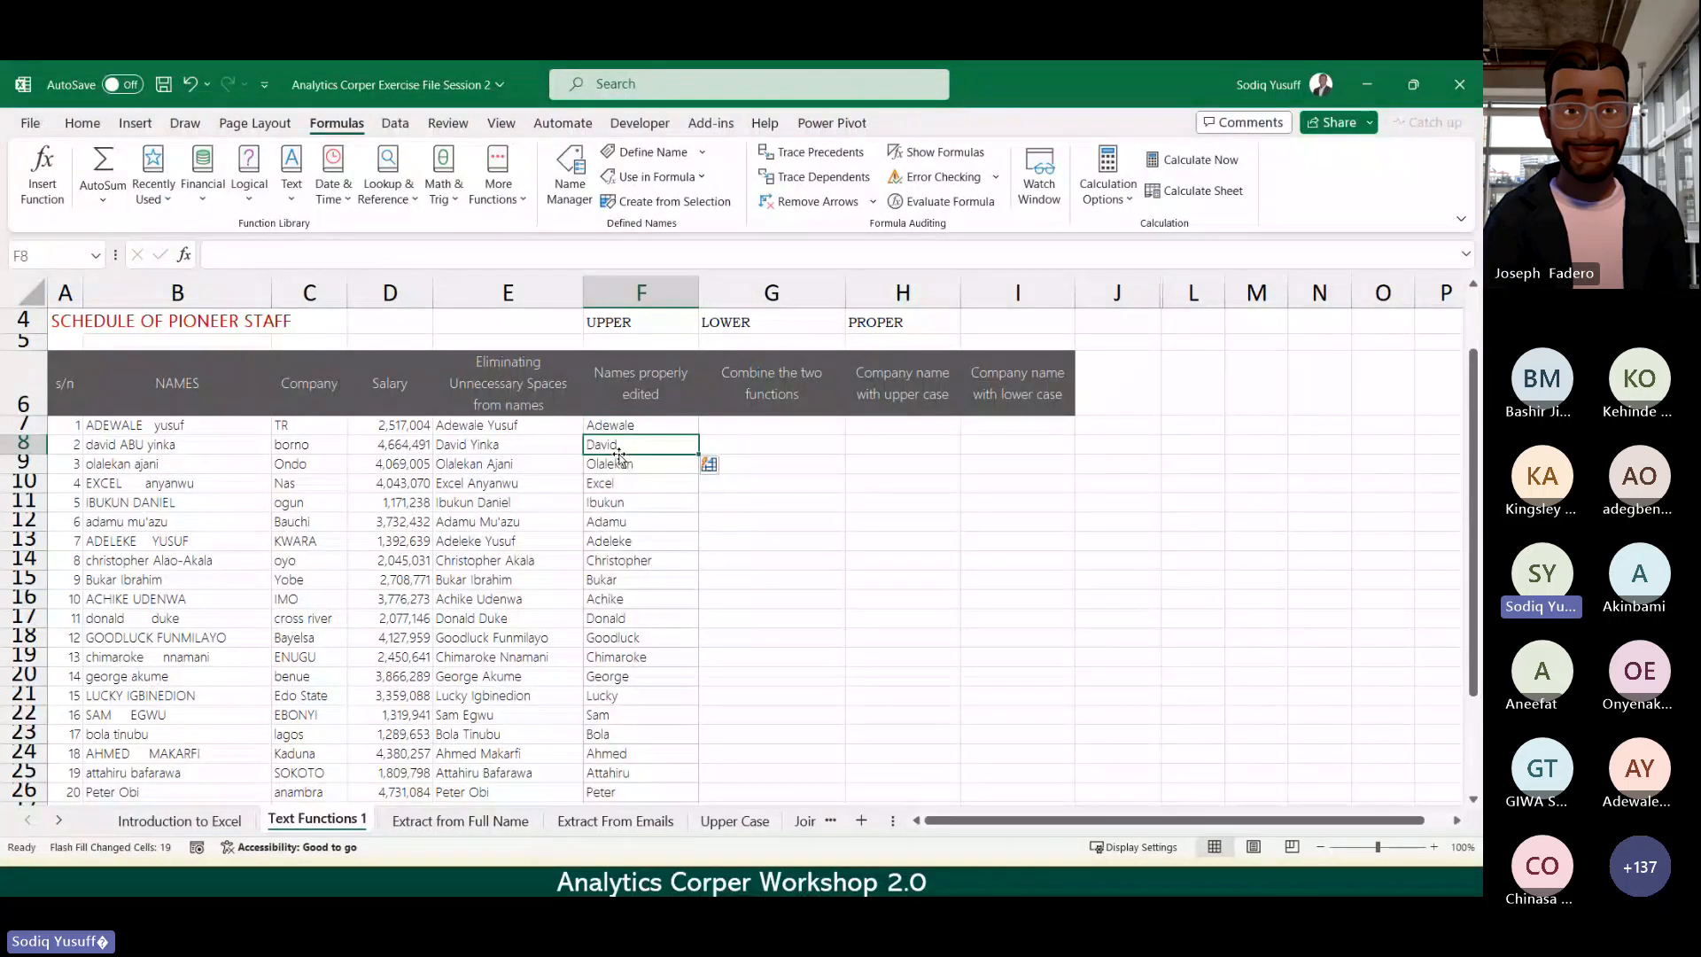
pyautogui.click(790, 555)
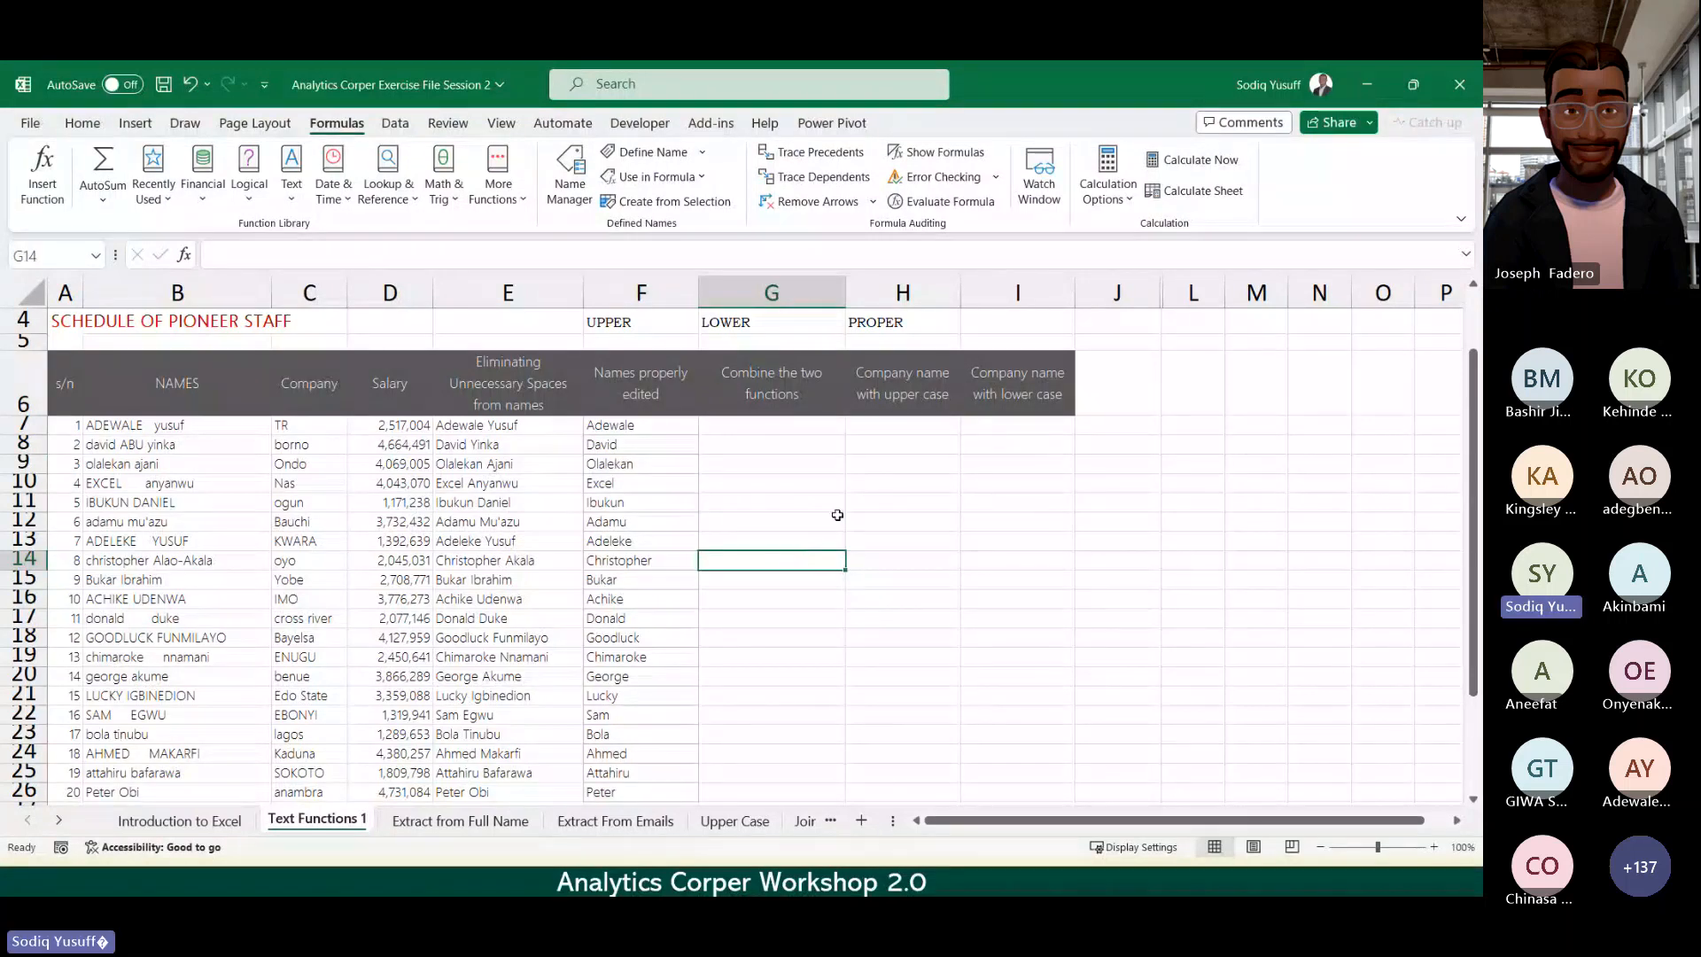
pyautogui.click(772, 430)
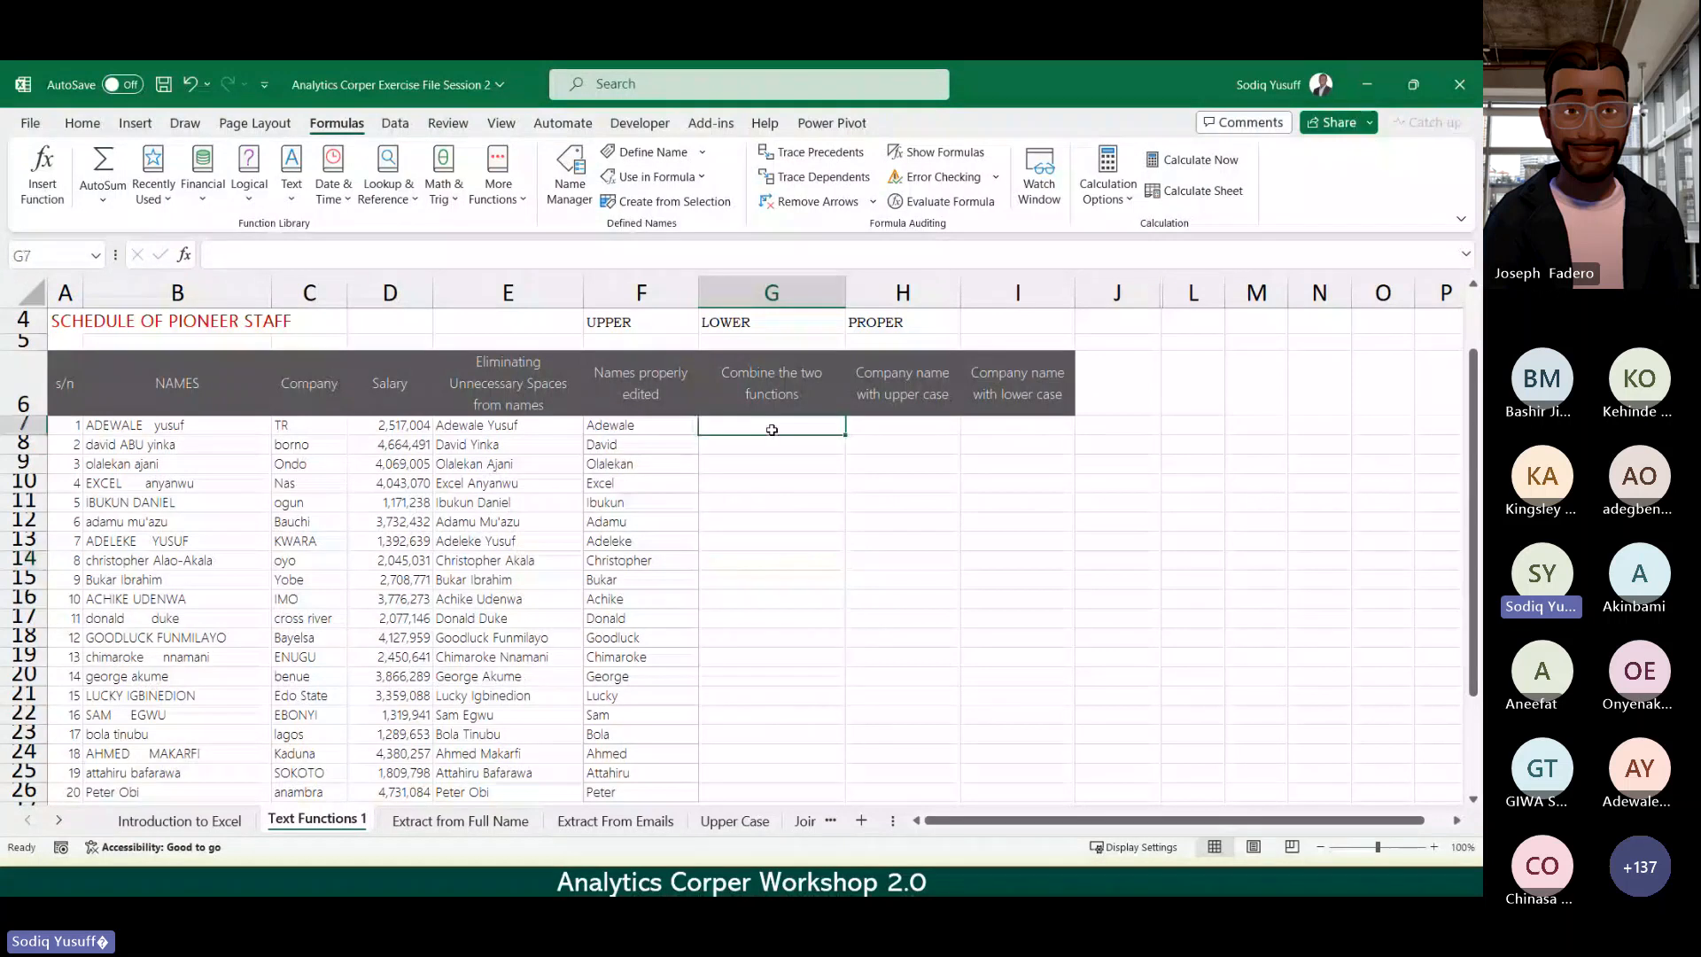
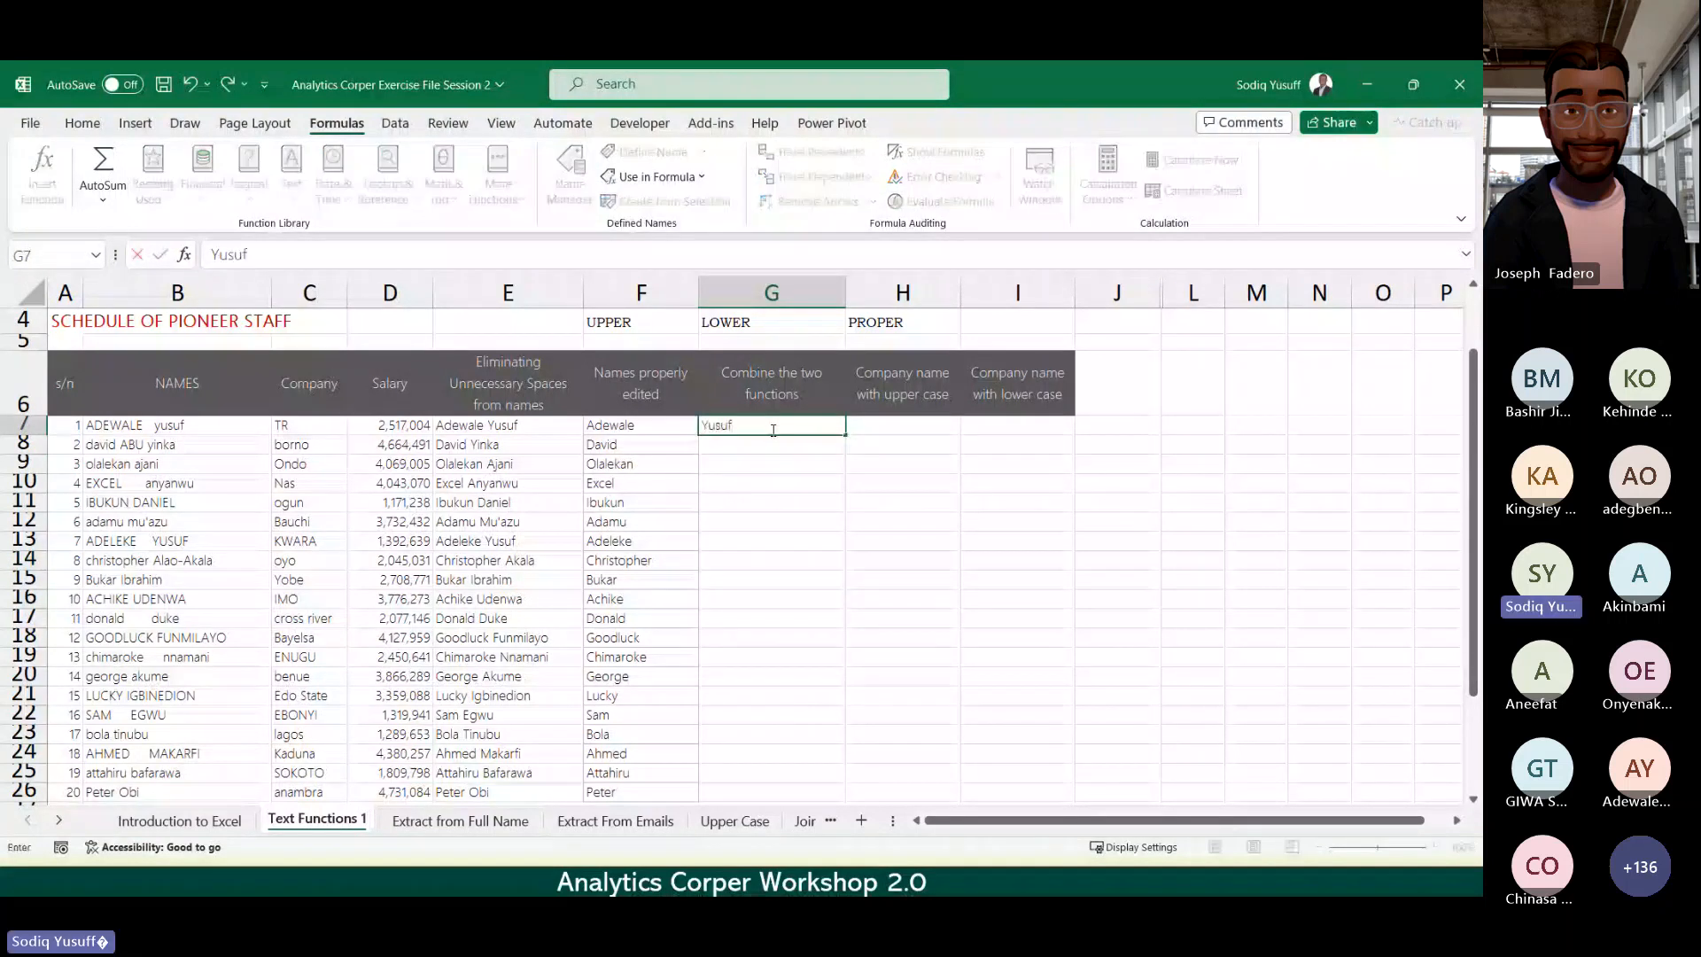
pyautogui.press('Return')
pyautogui.hotkey('ctrl', 'e')
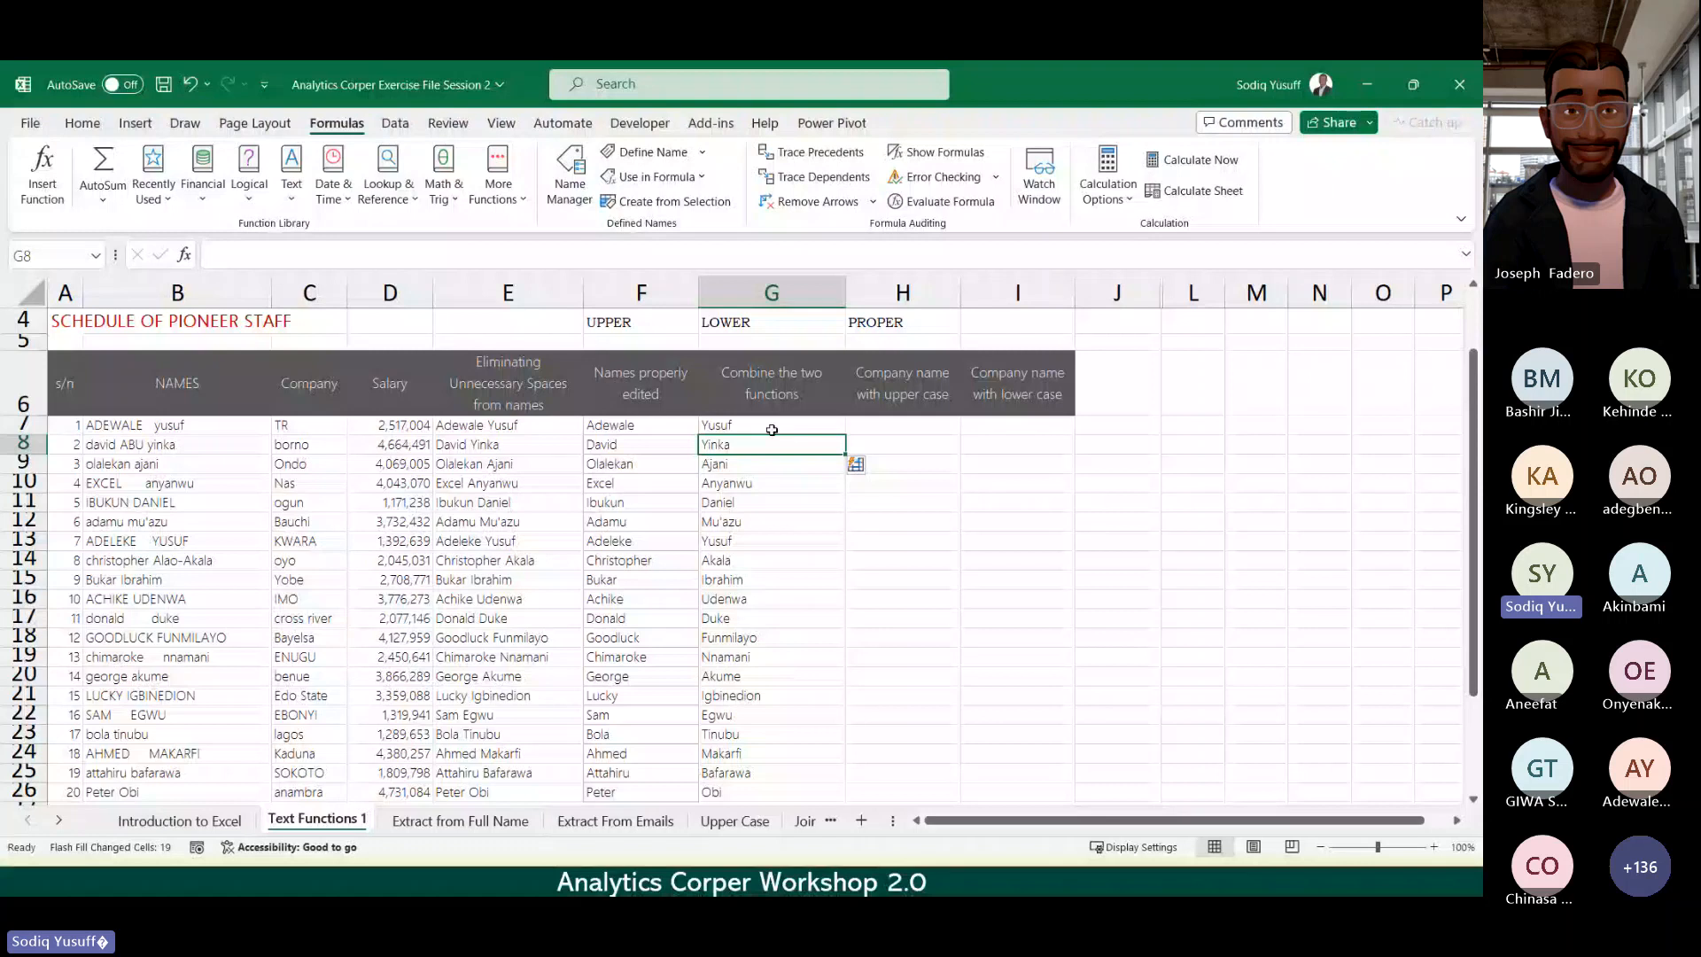
pyautogui.doubleClick(885, 487)
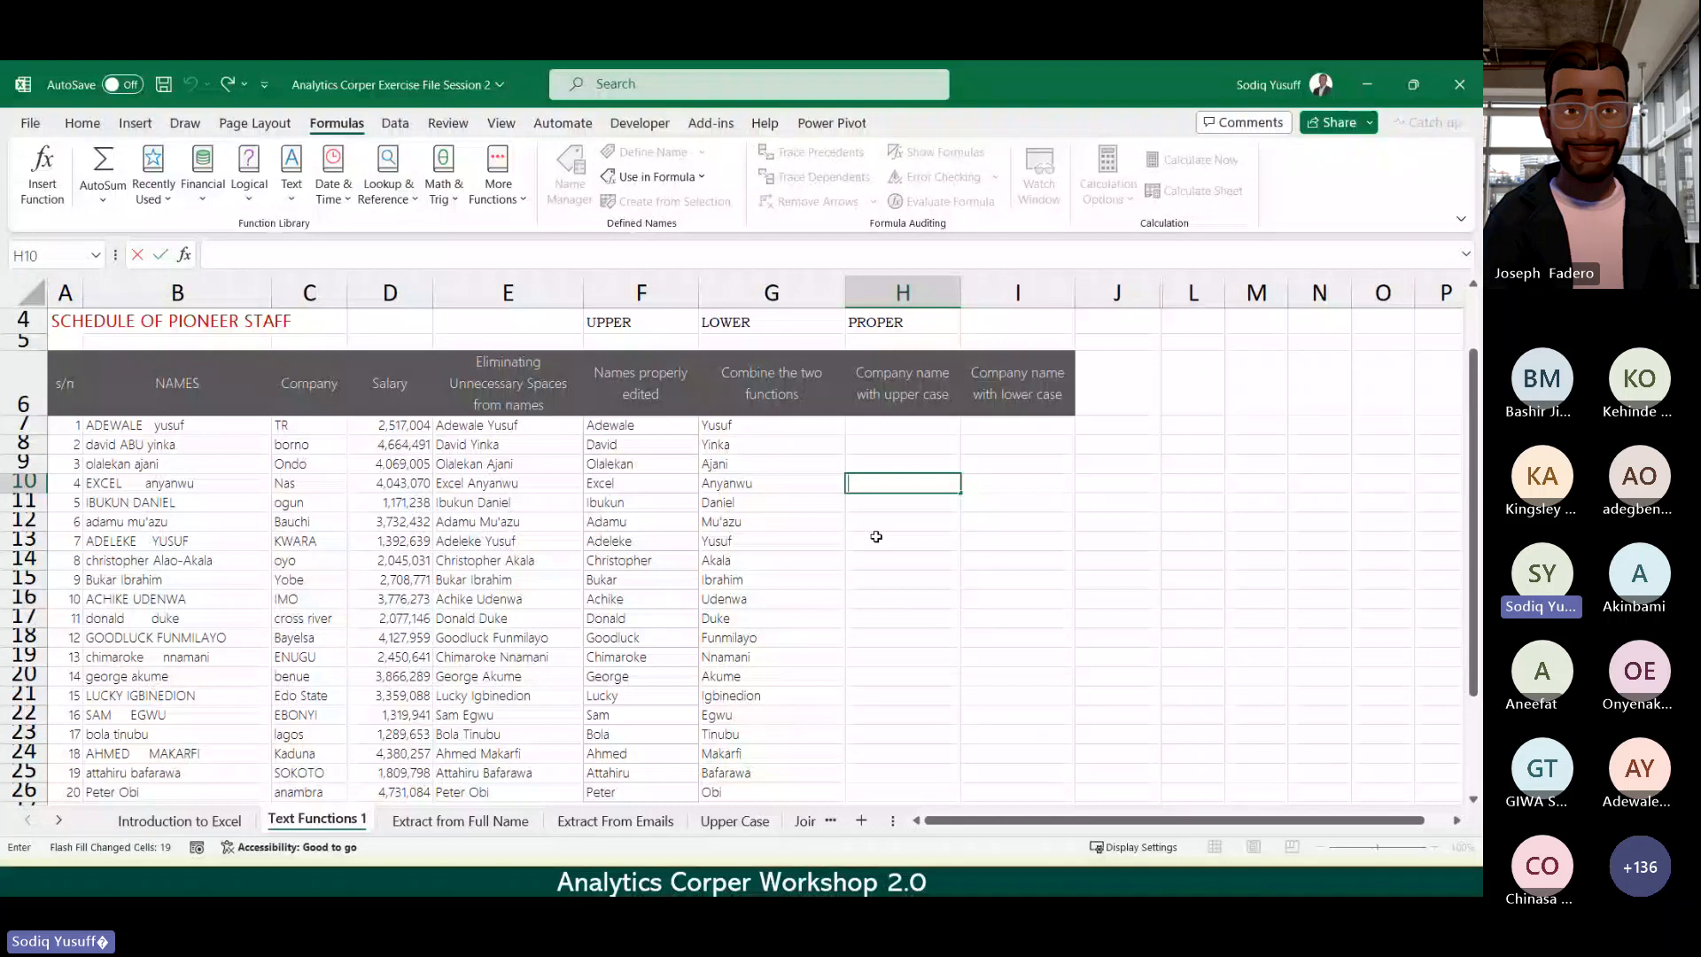
# Step: Check the surname in G9 and bring up the Data ribbon commands
pyautogui.click(862, 429)
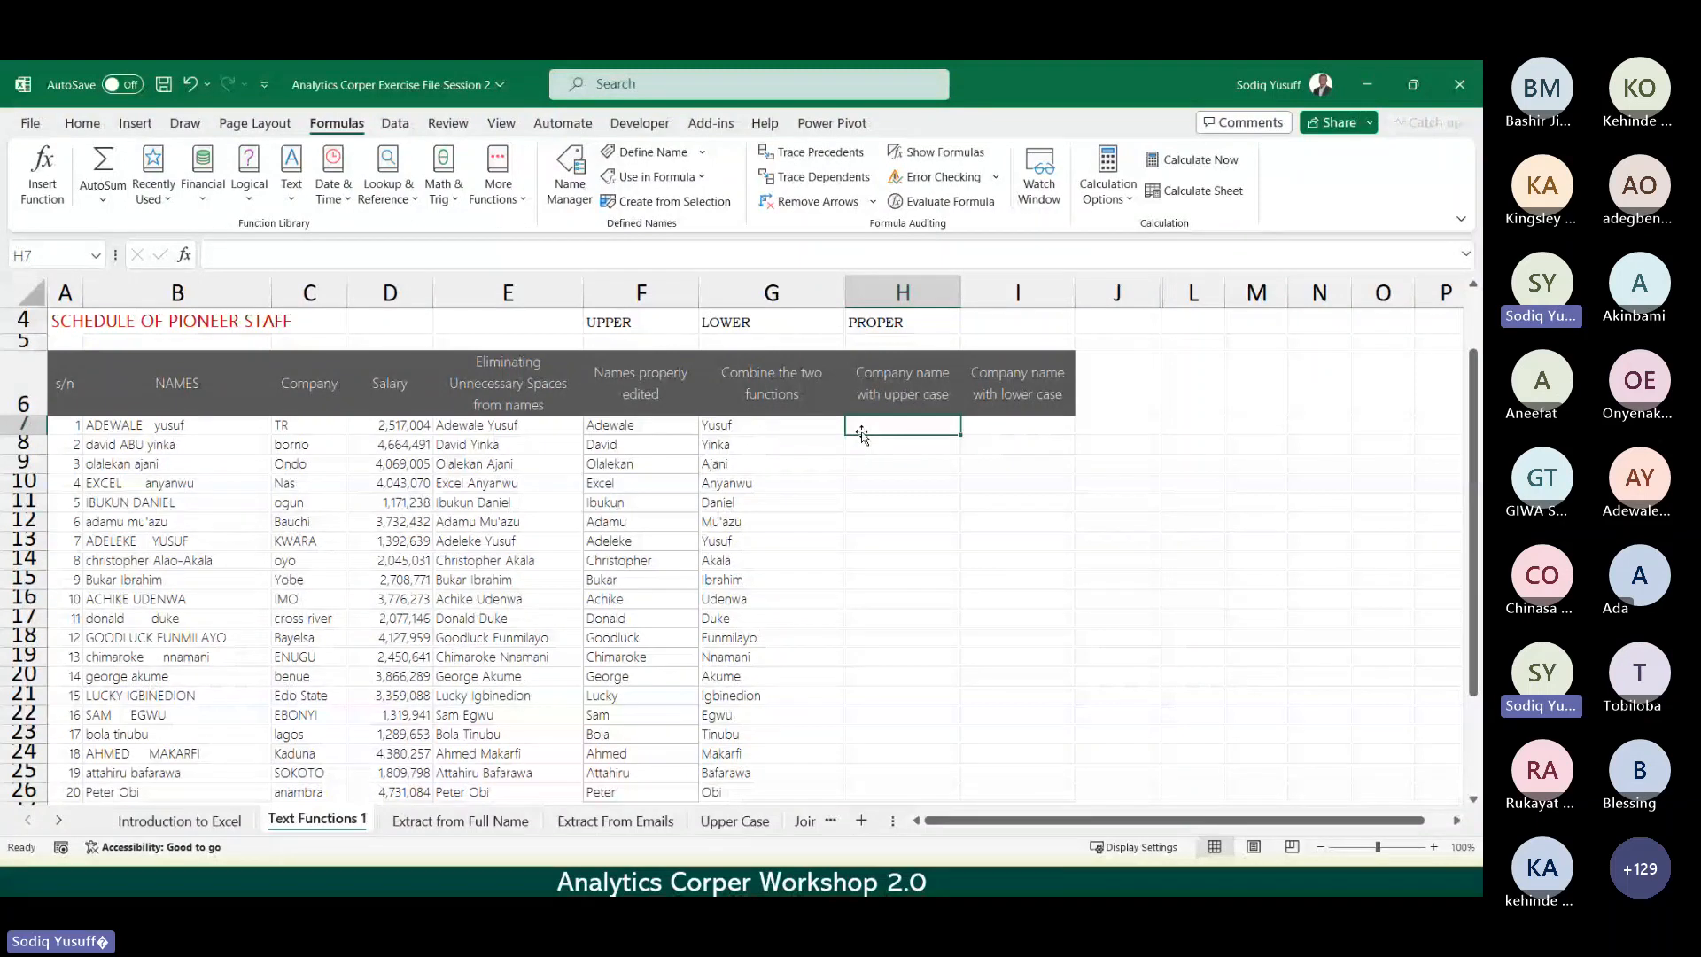
pyautogui.click(809, 461)
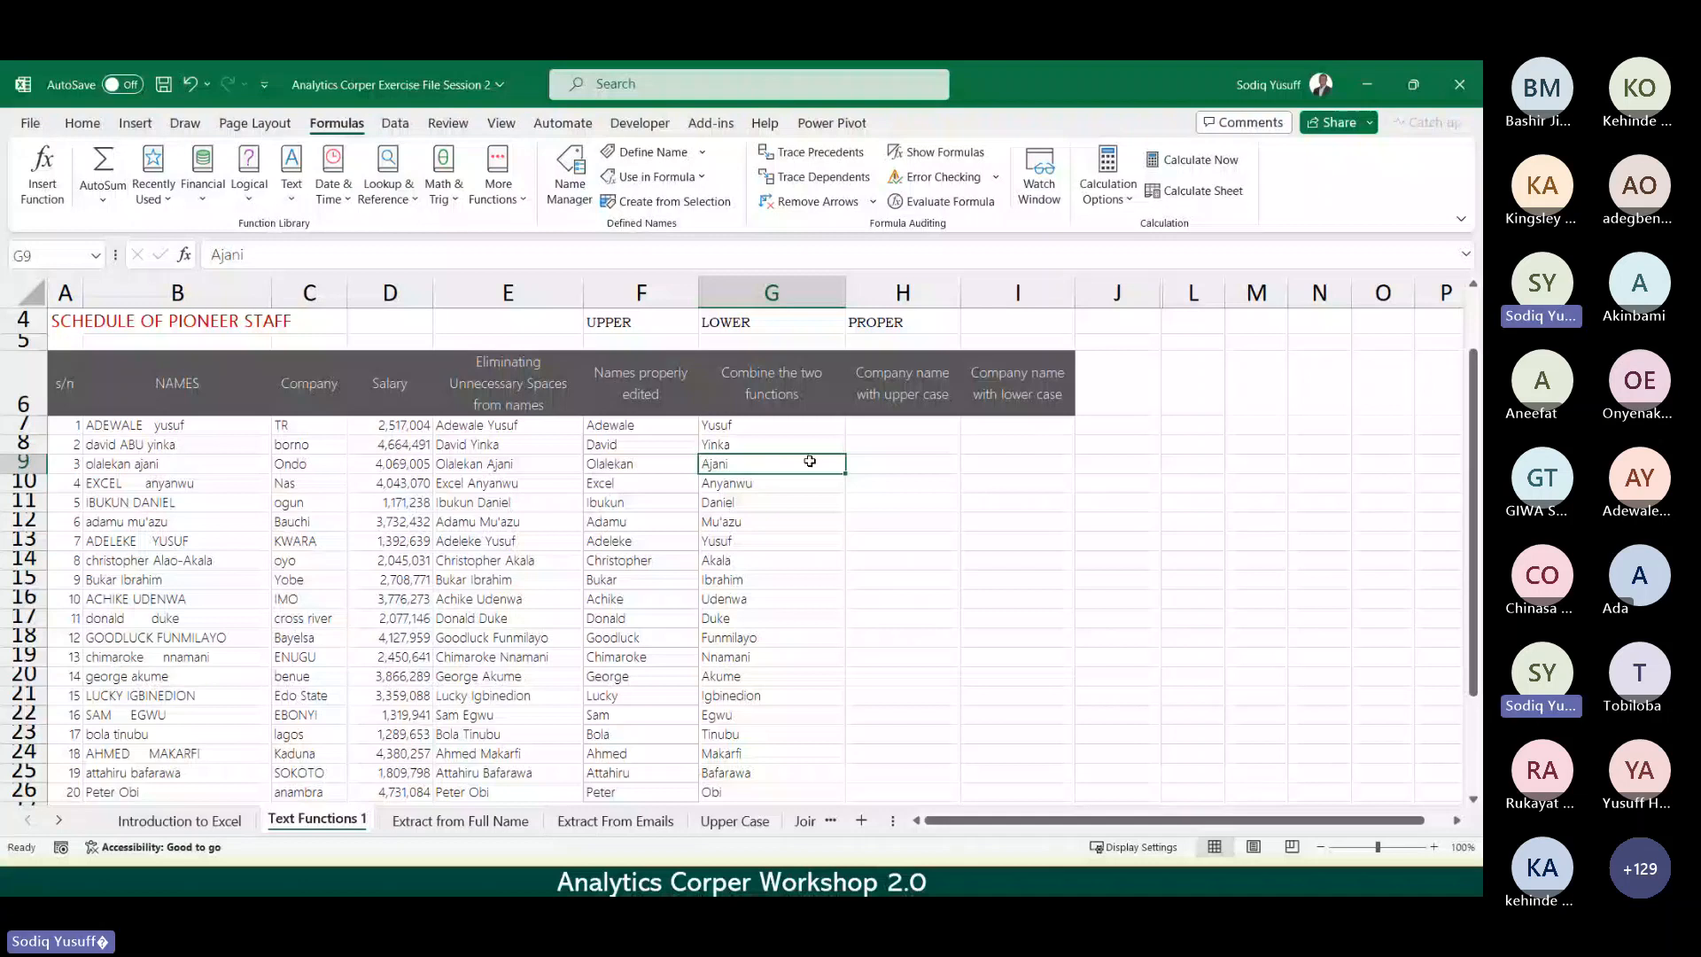
pyautogui.click(395, 123)
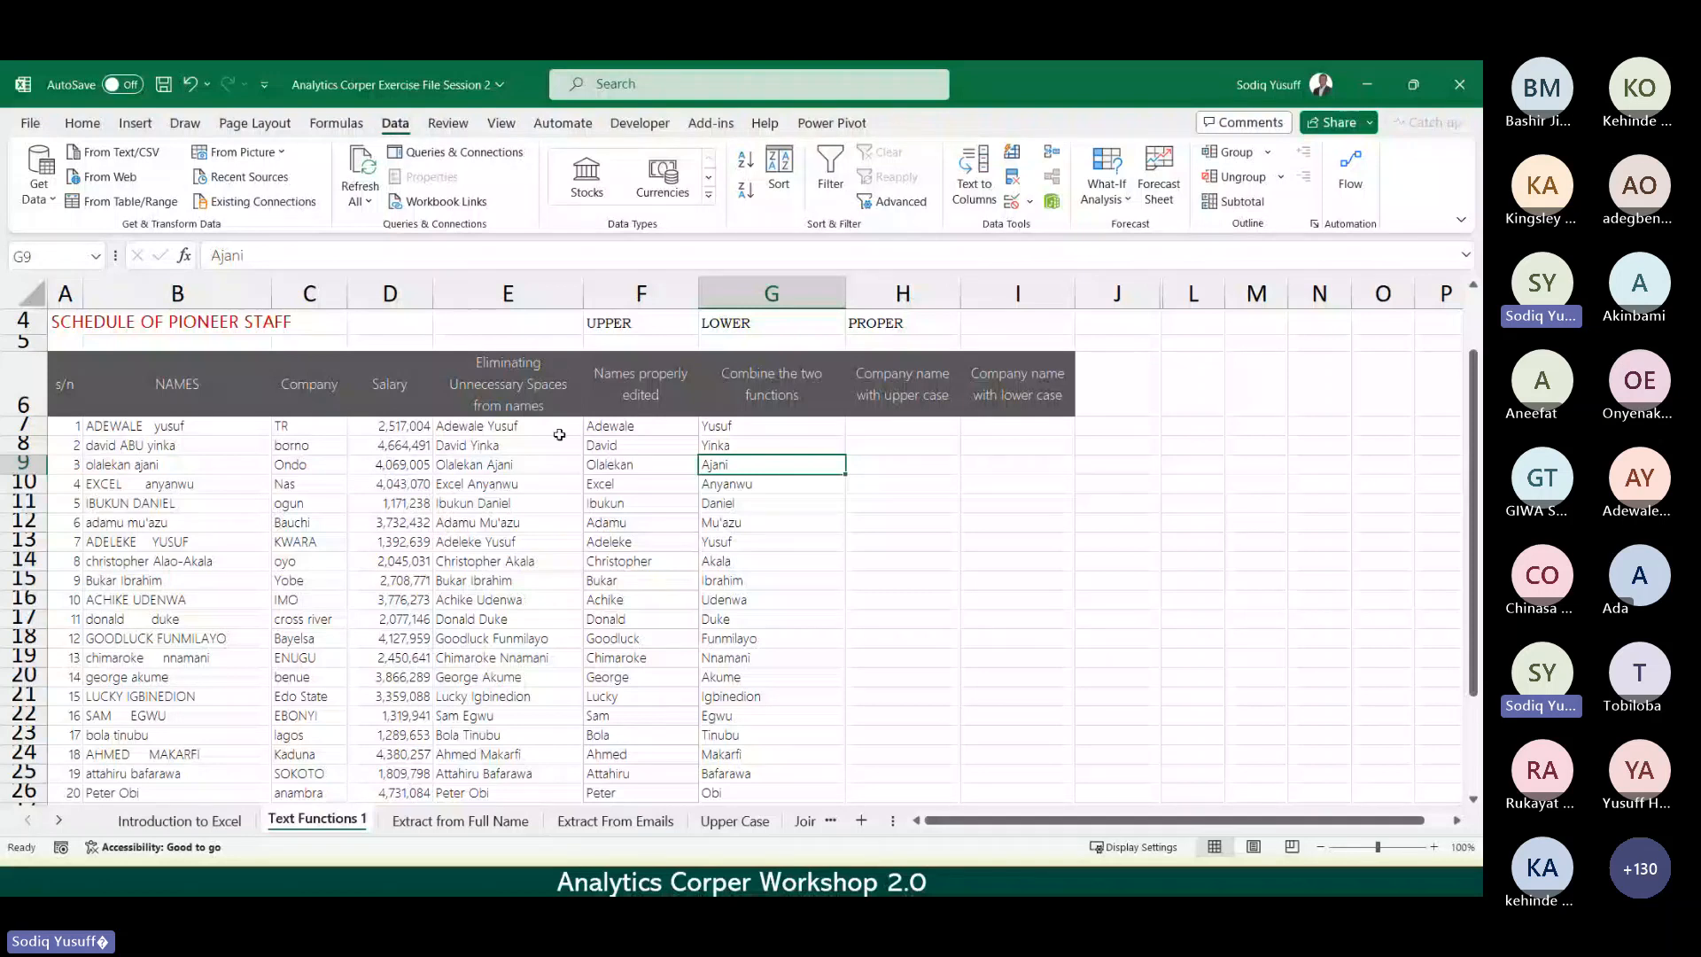
pyautogui.click(887, 428)
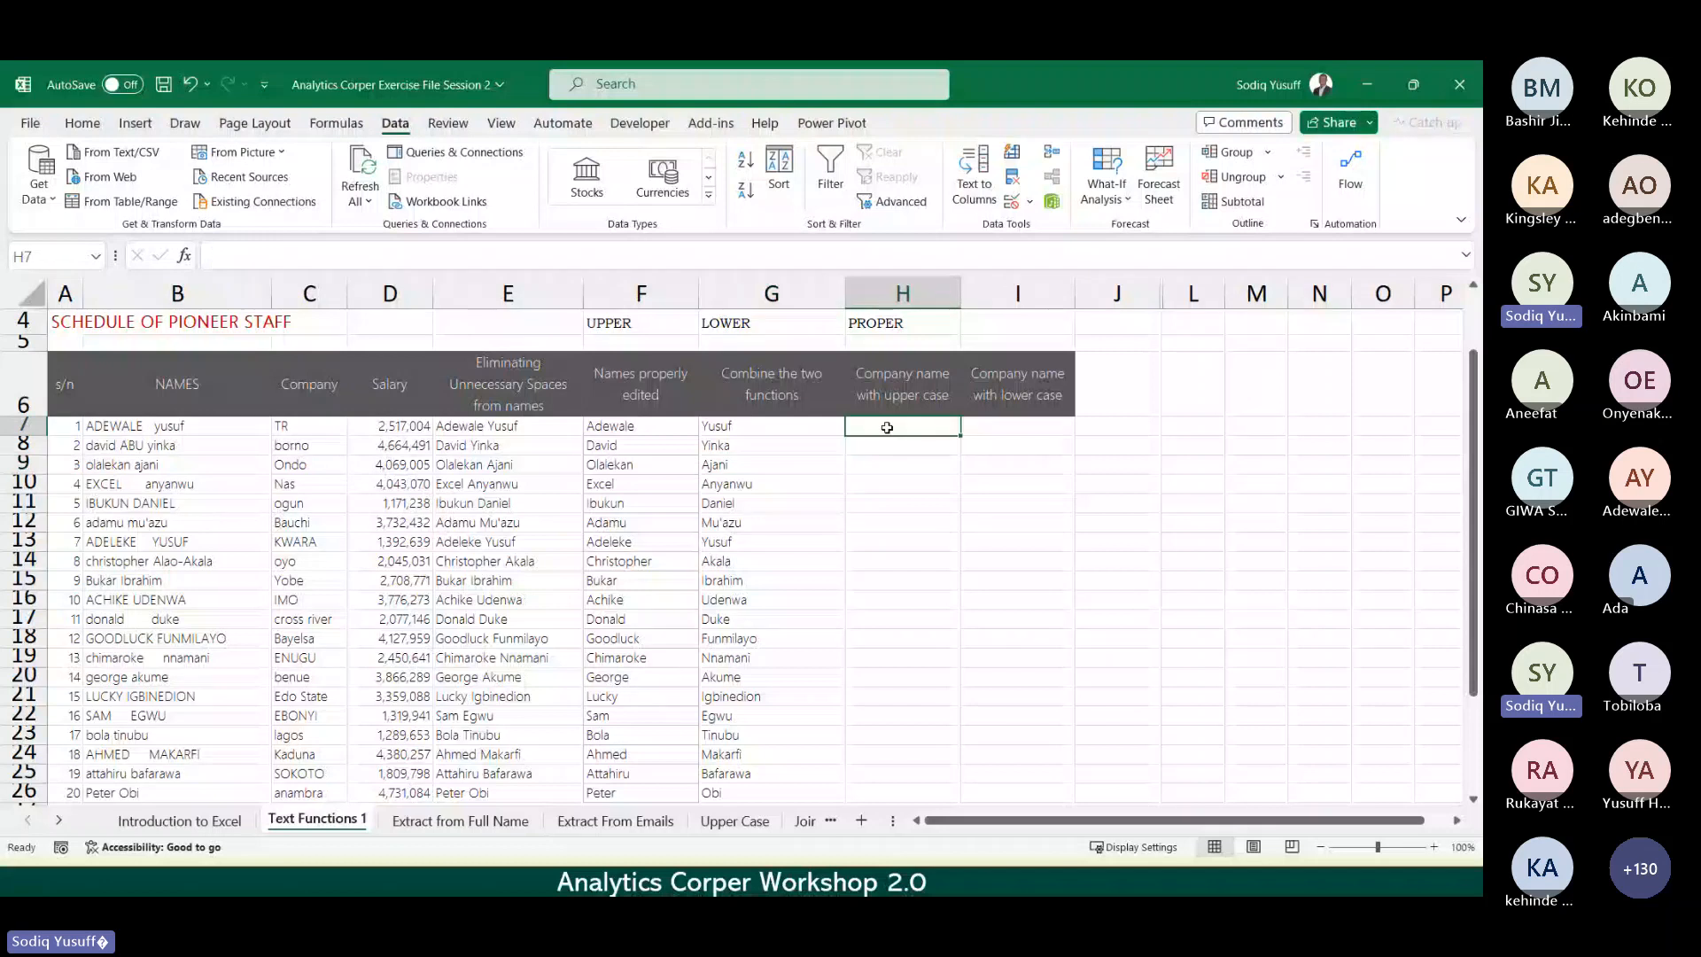
pyautogui.write('=tr')
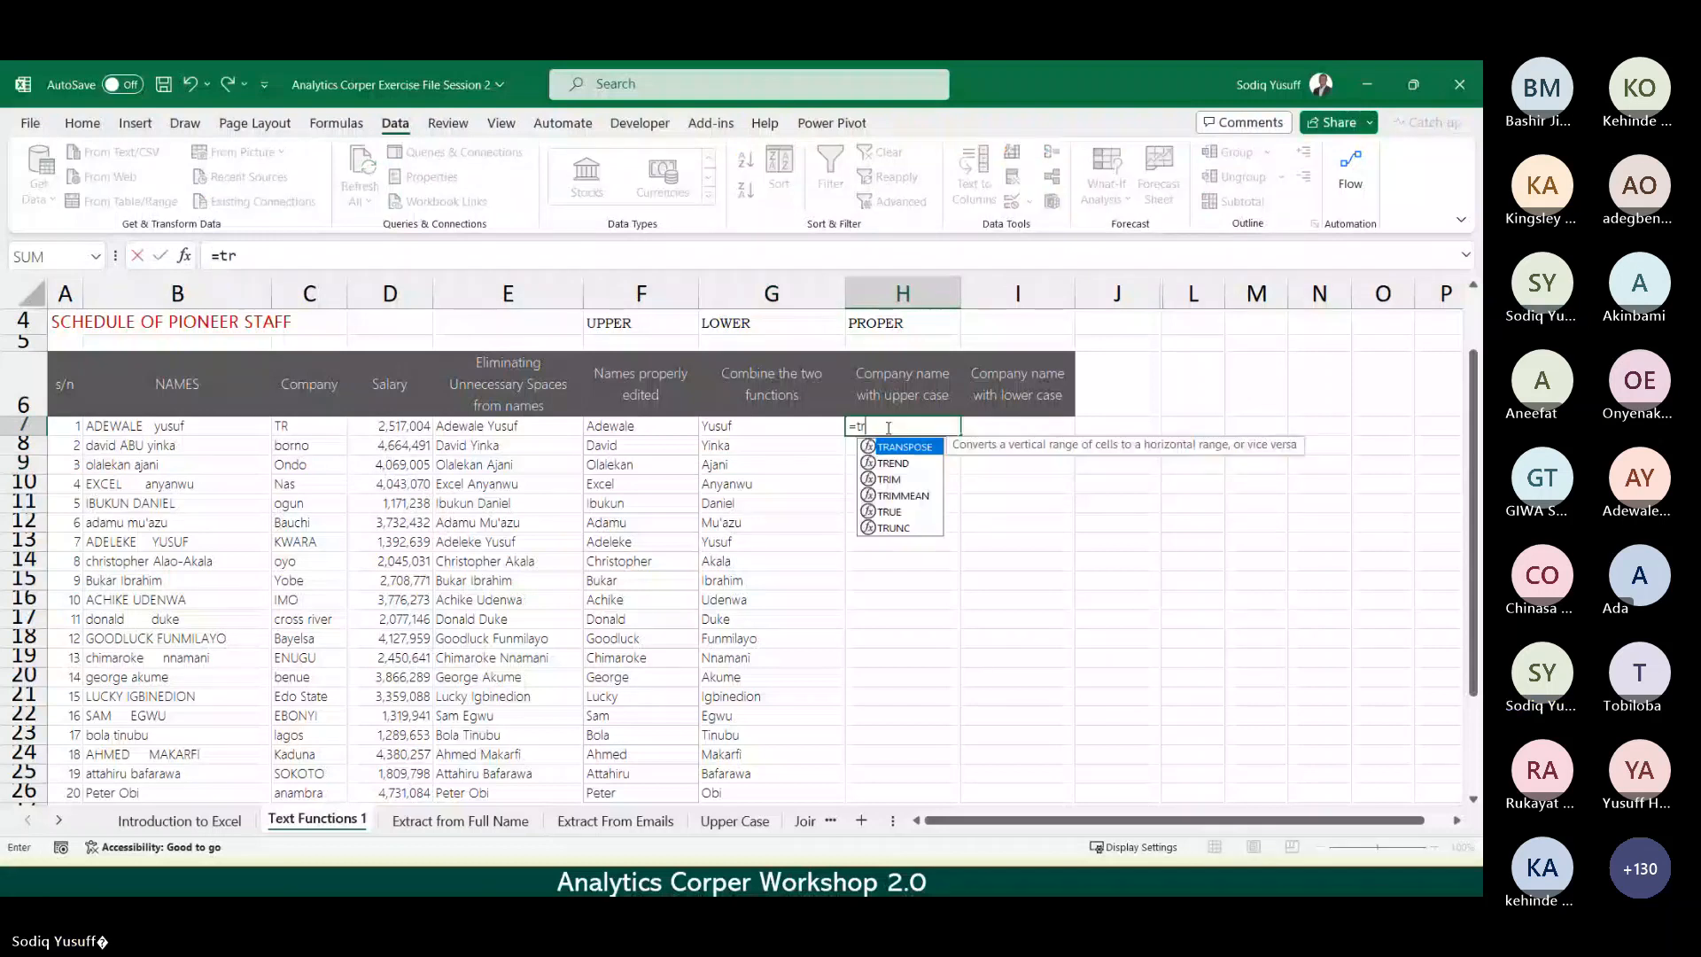
pyautogui.press('Down')
pyautogui.press('Down')
pyautogui.press('Tab')
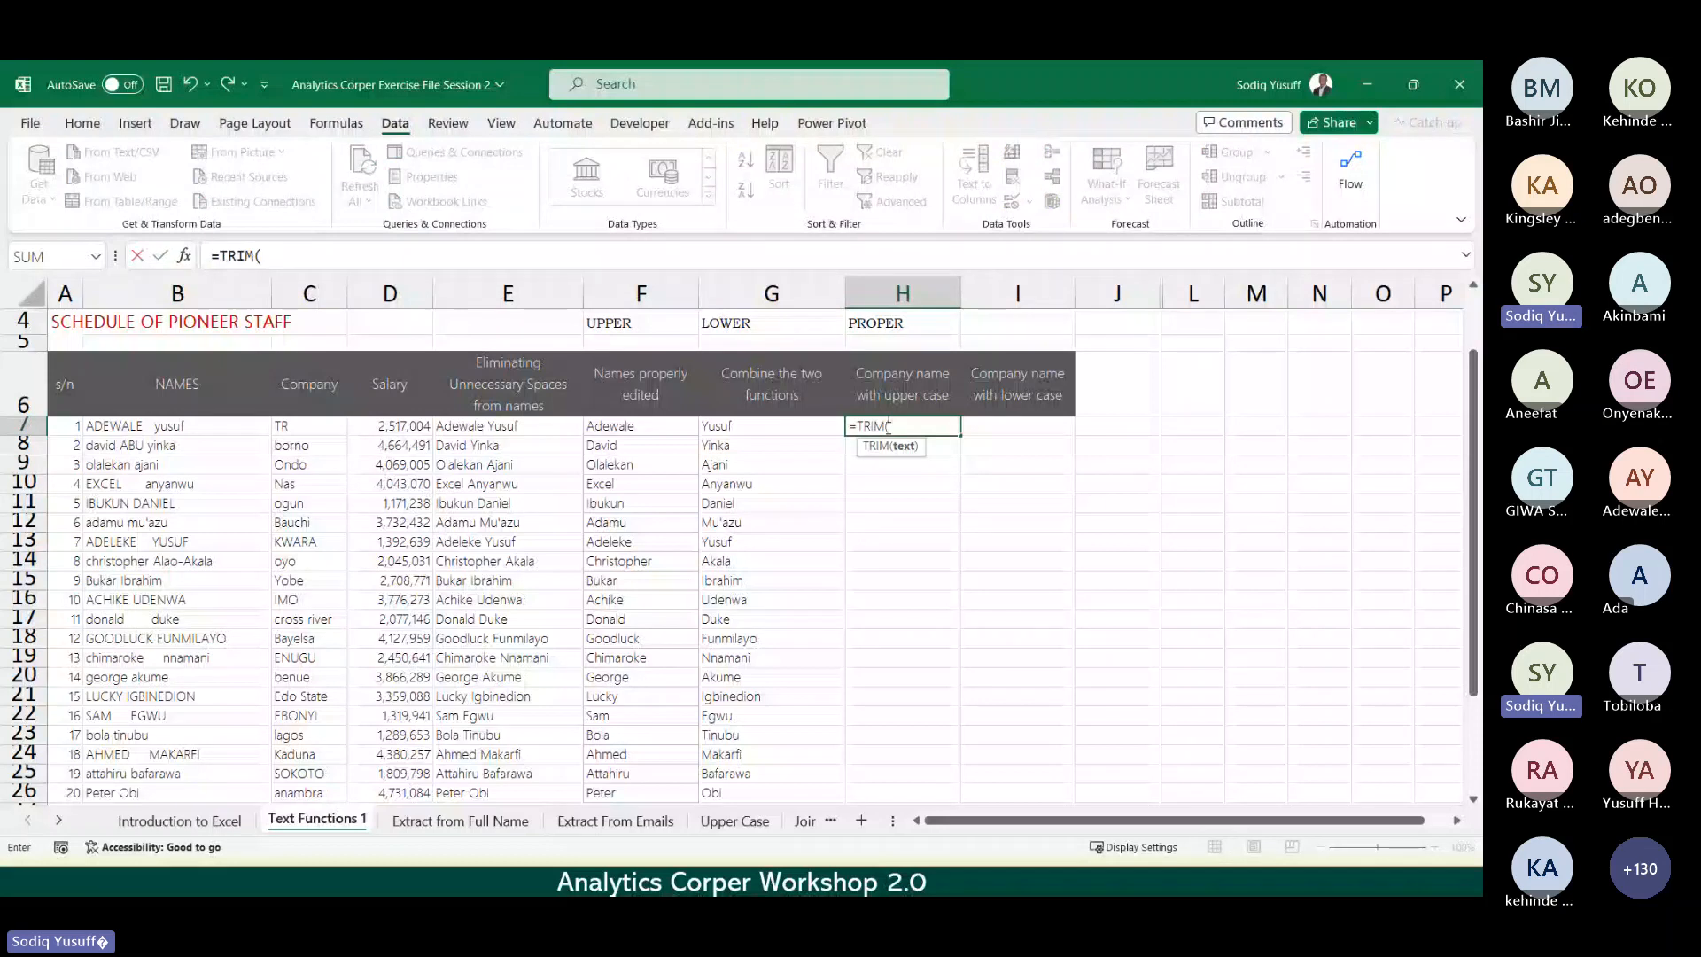
pyautogui.write('prop')
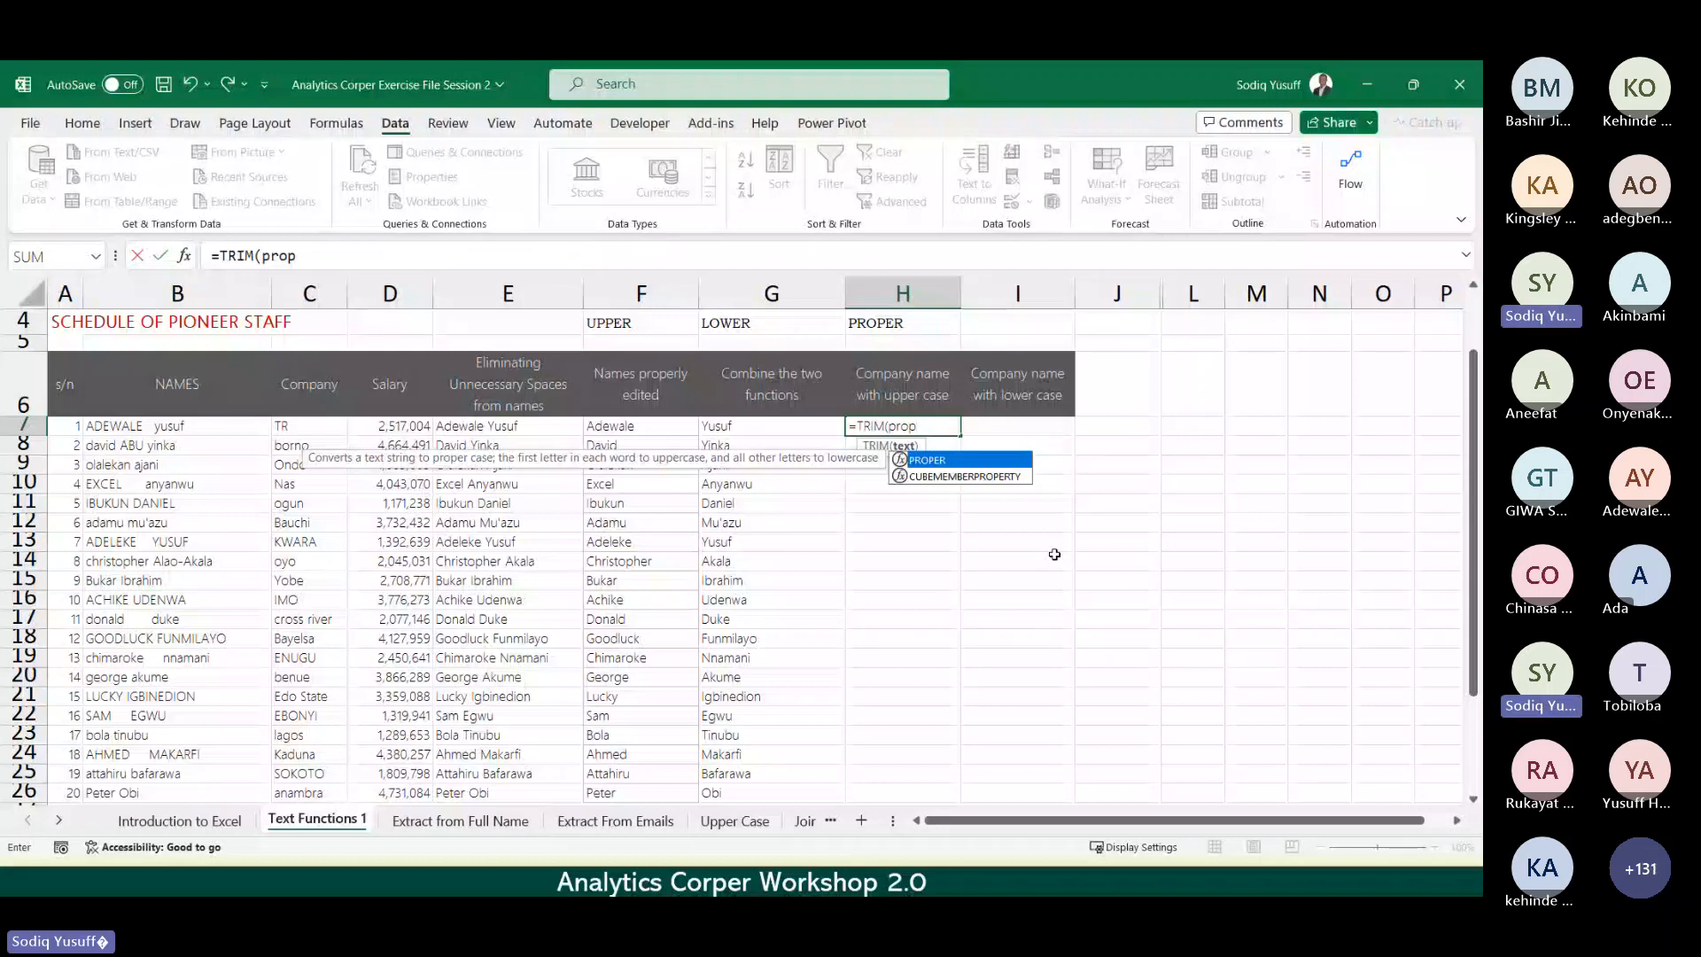
pyautogui.press('Tab')
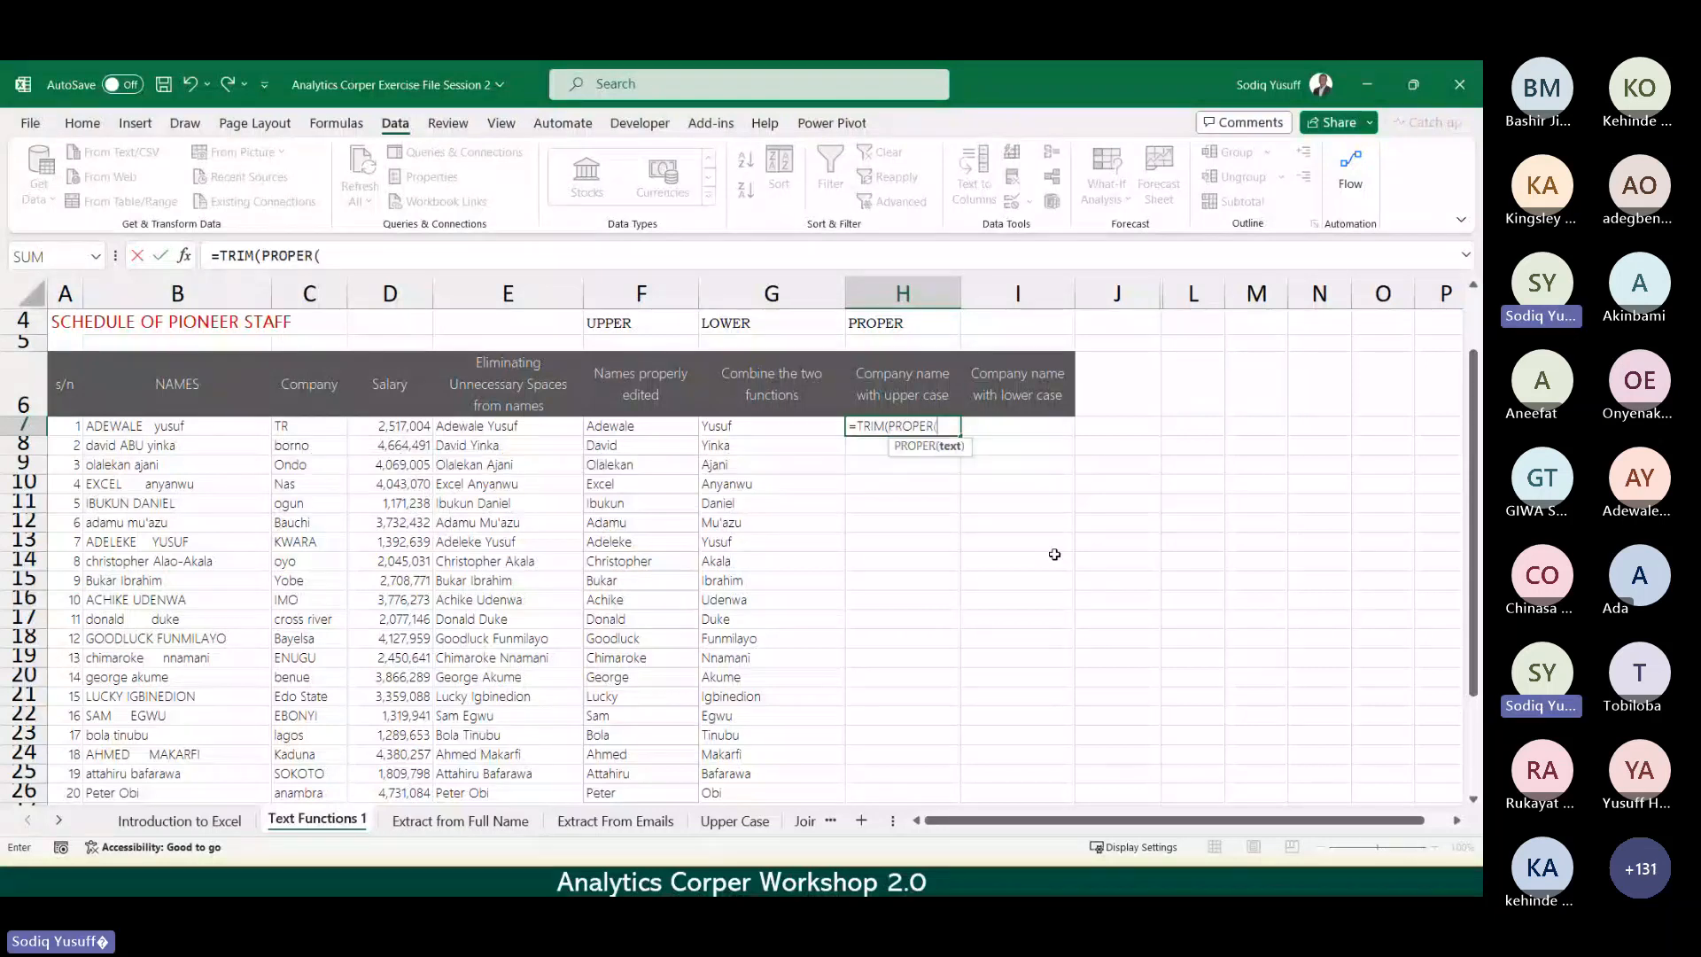
pyautogui.click(177, 427)
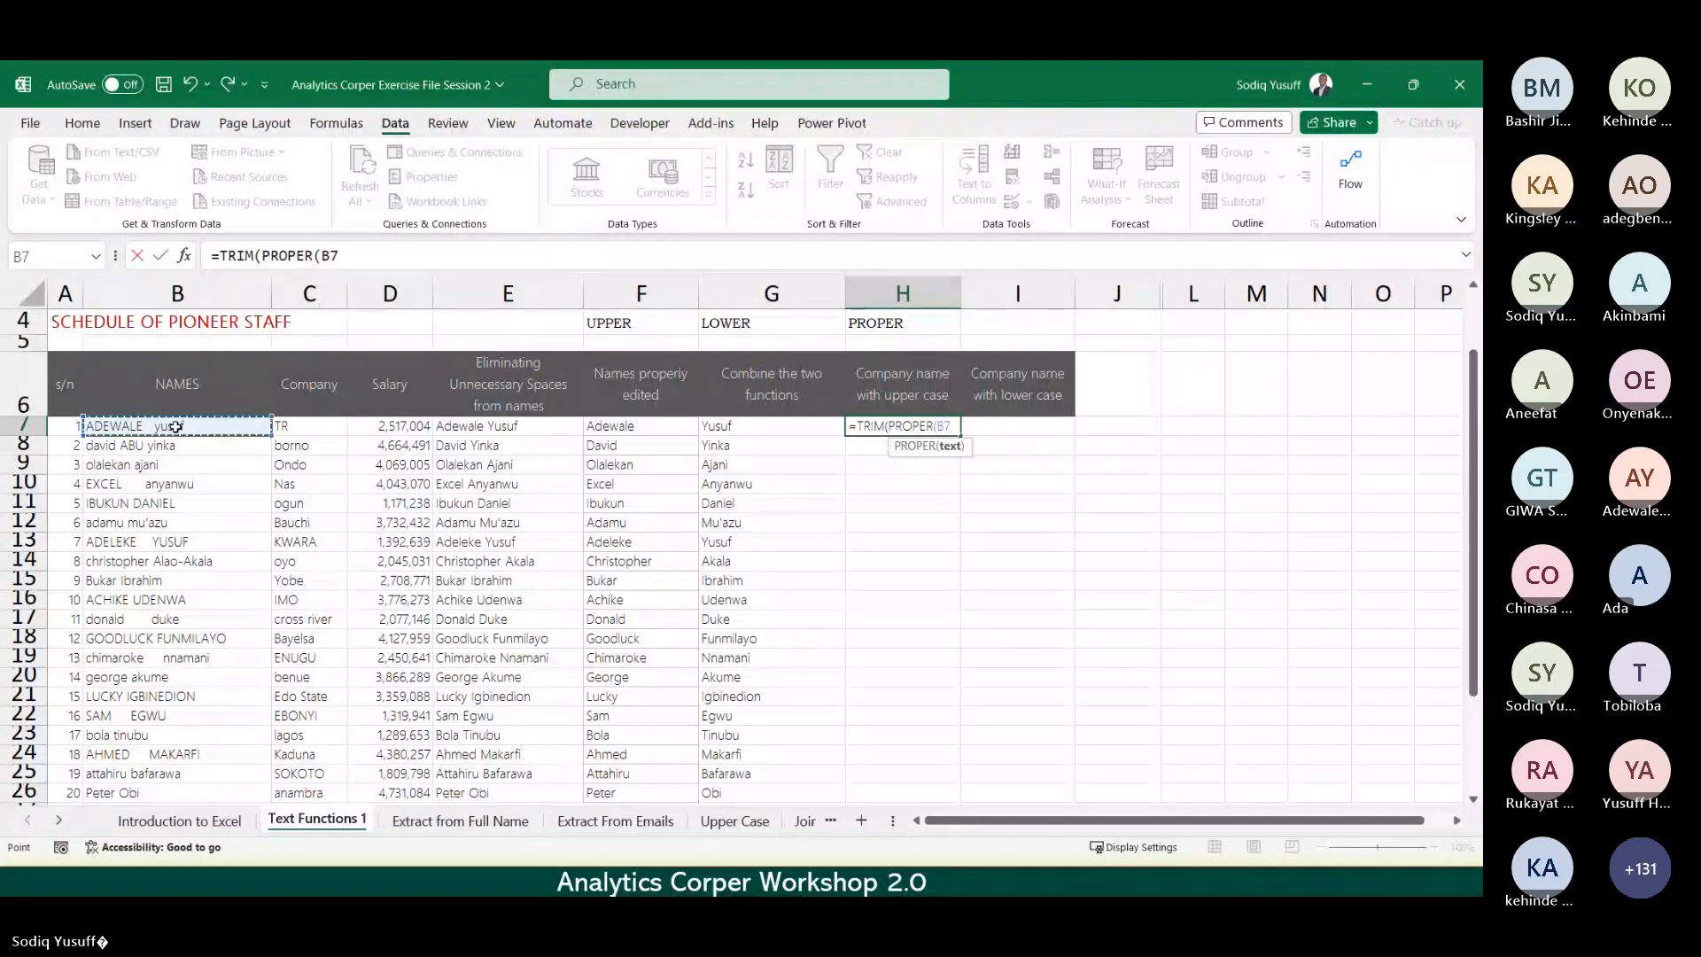
pyautogui.write('))')
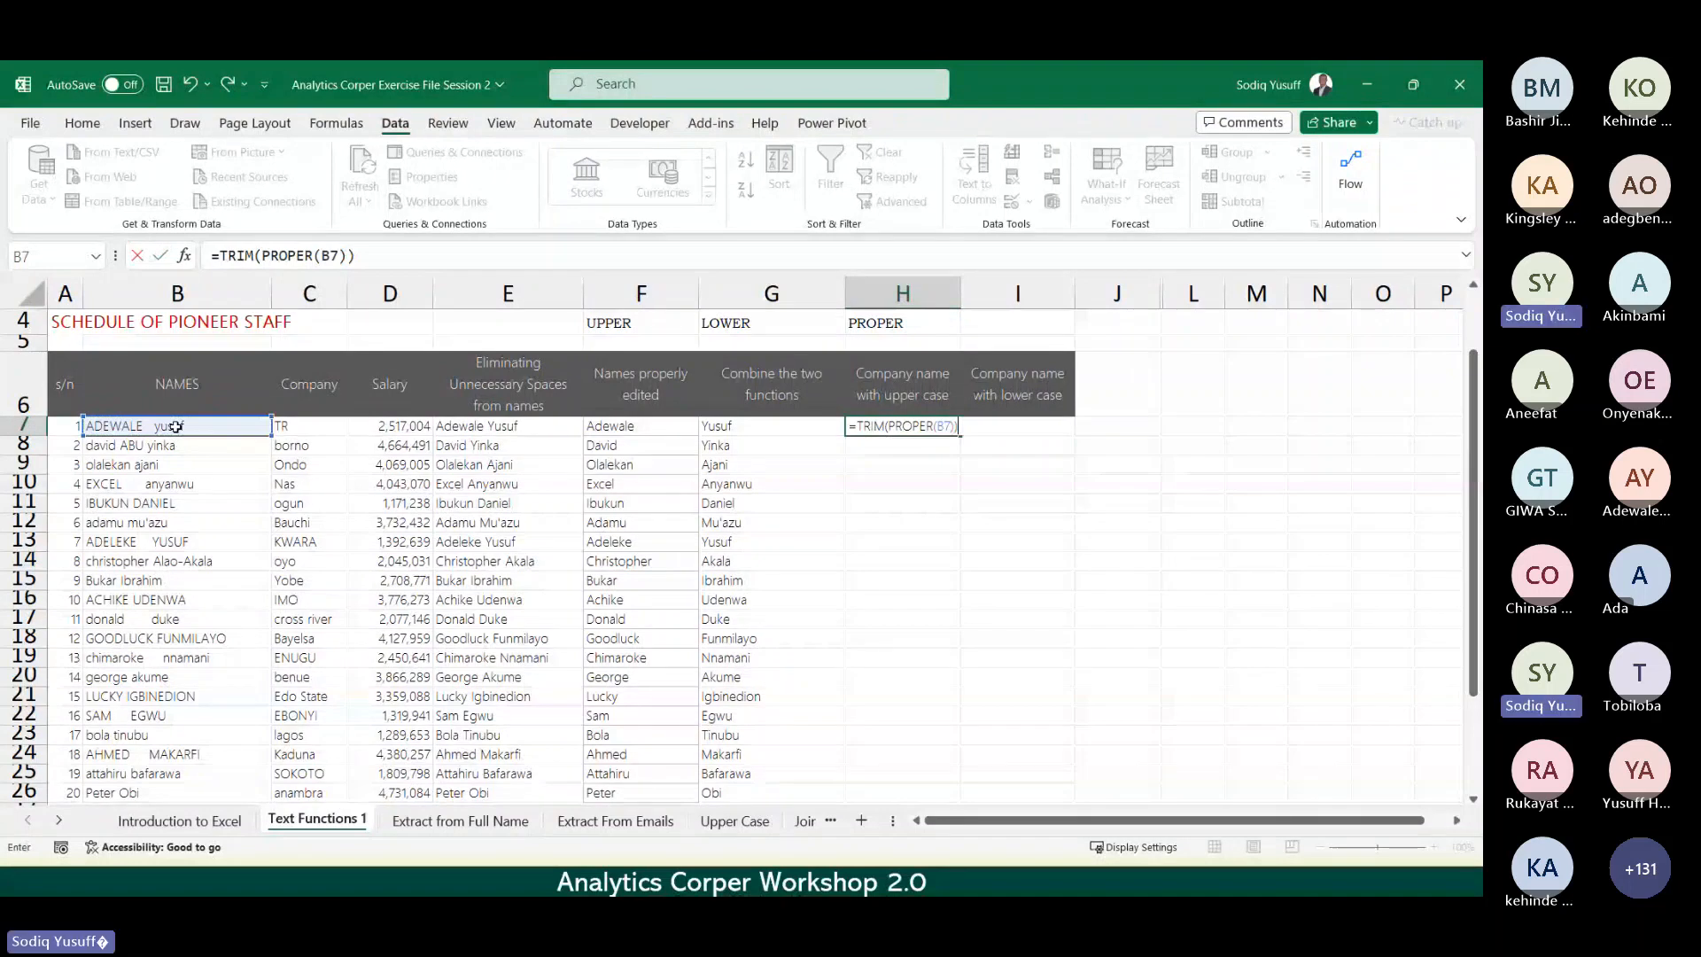
pyautogui.press('Return')
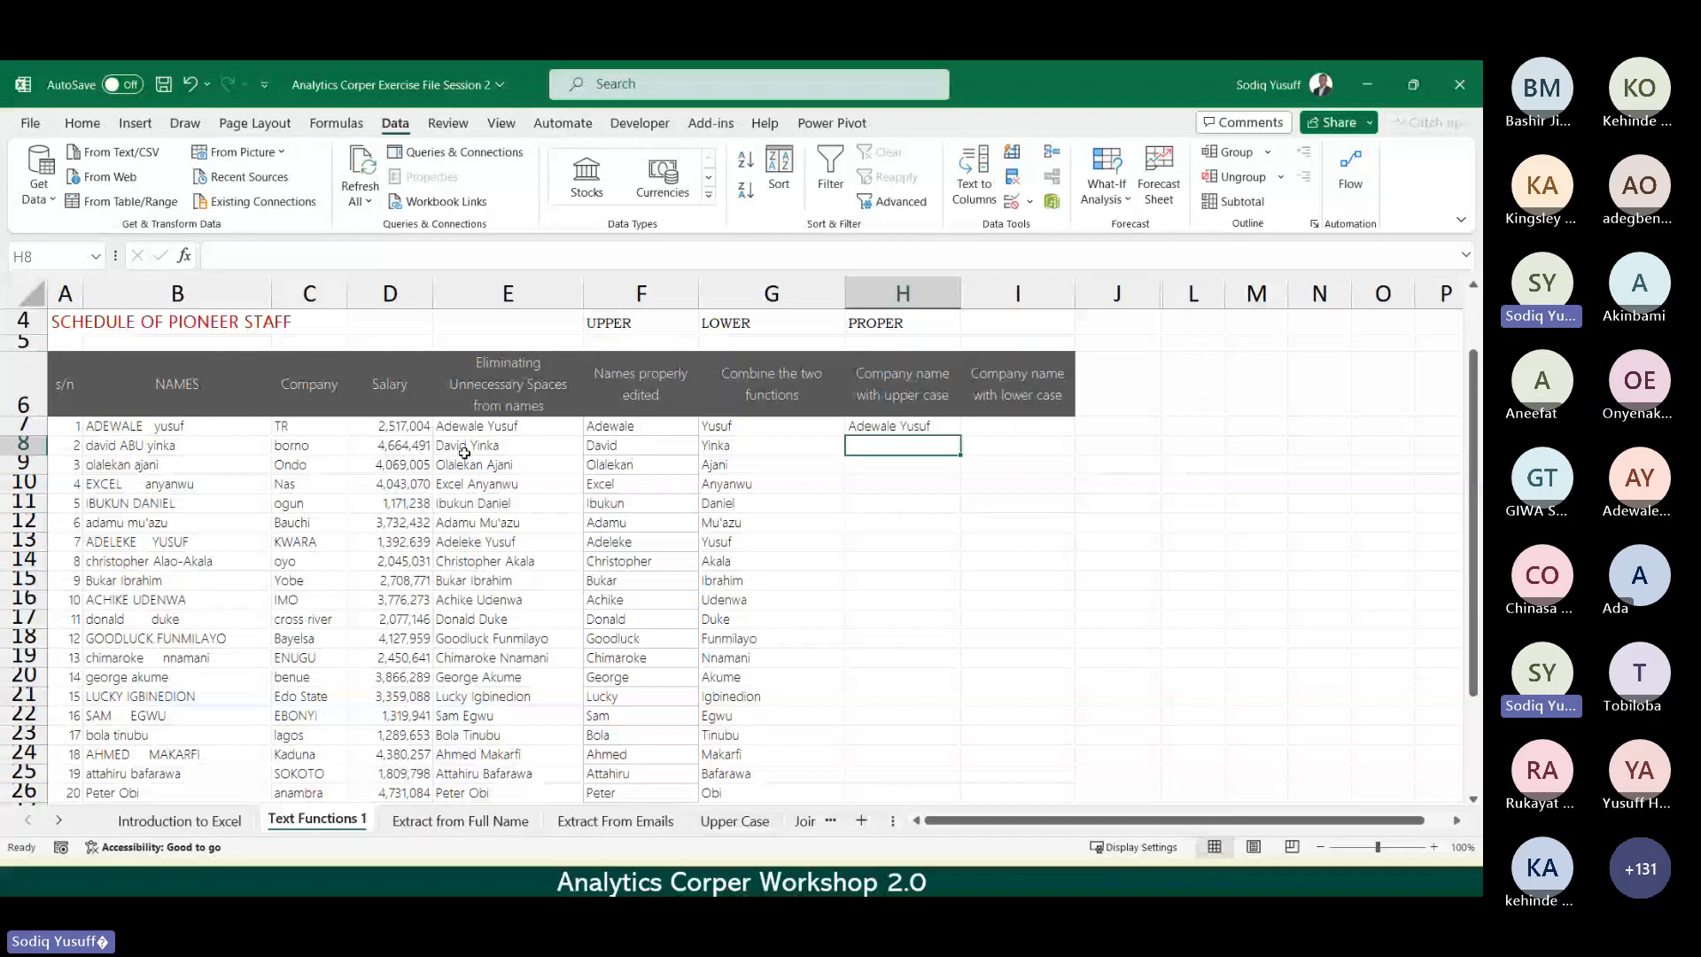
pyautogui.doubleClick(951, 430)
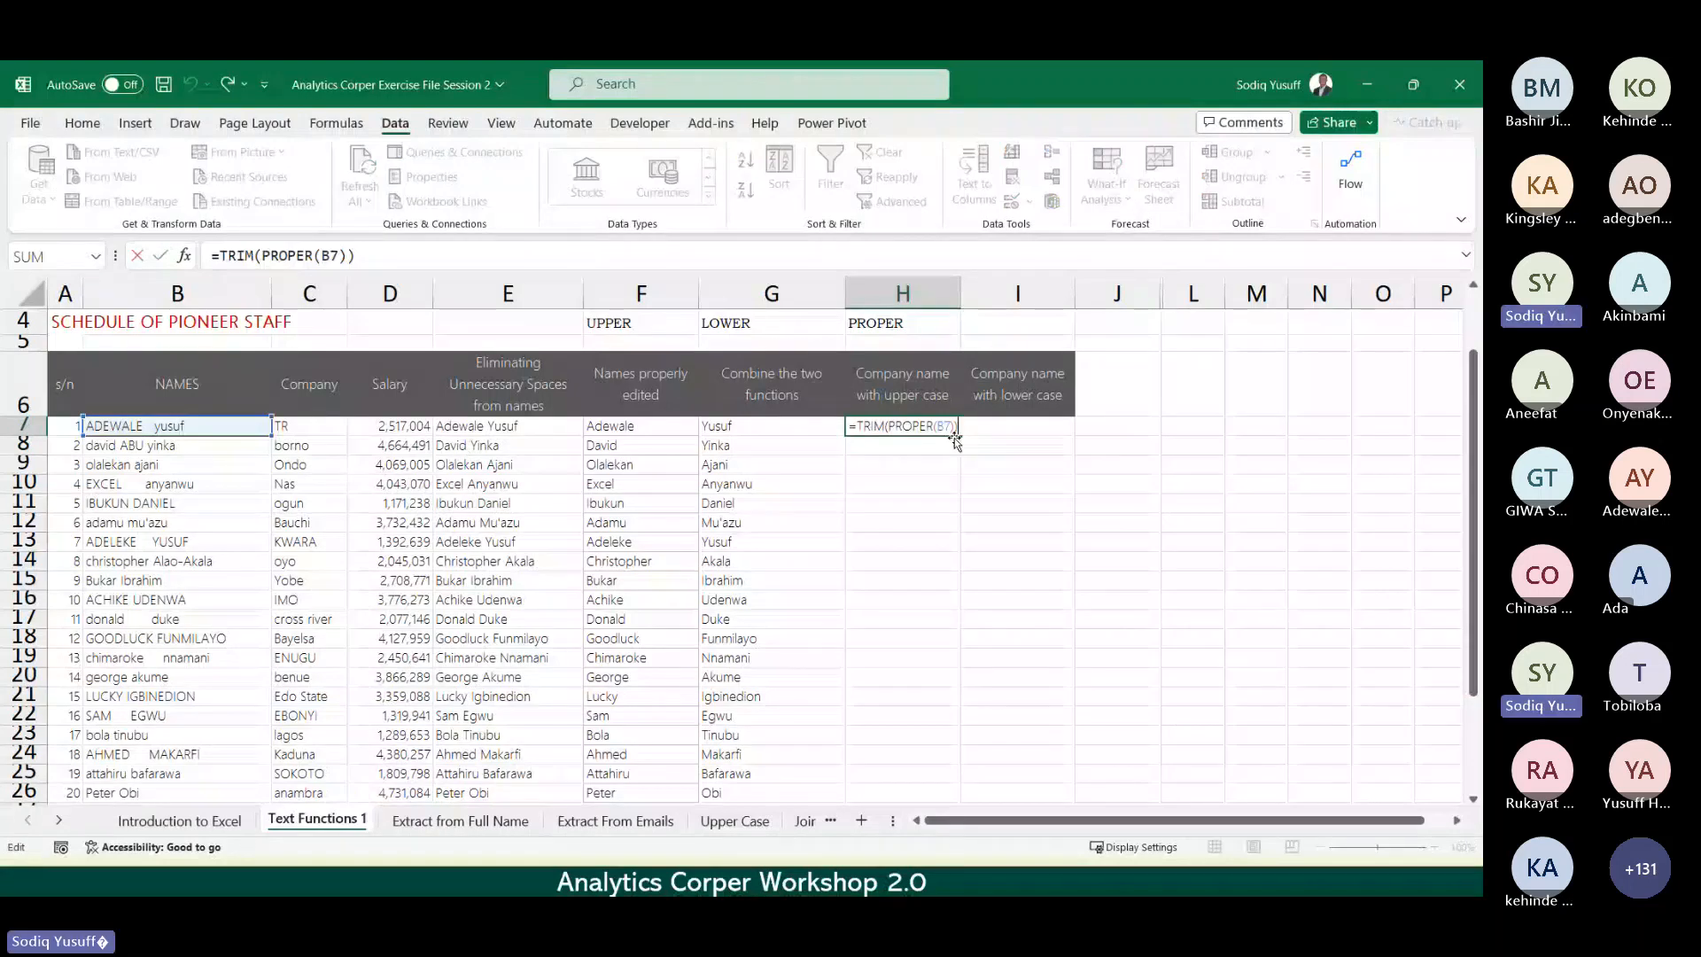
pyautogui.press('Escape')
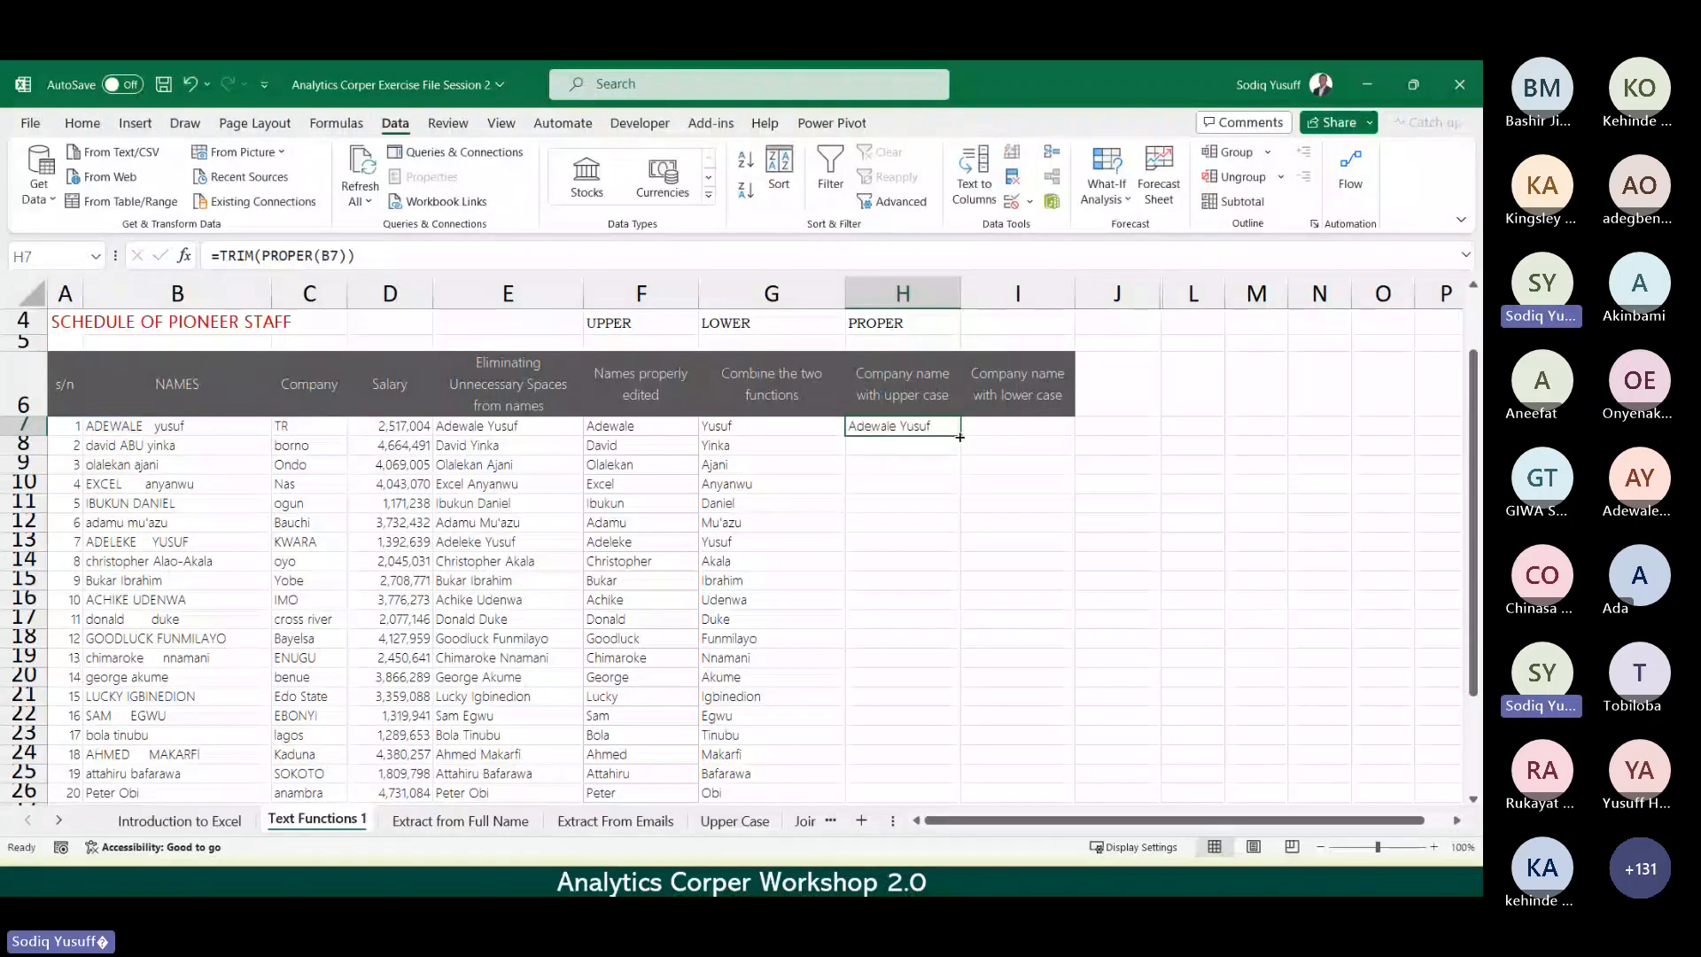
pyautogui.doubleClick(960, 436)
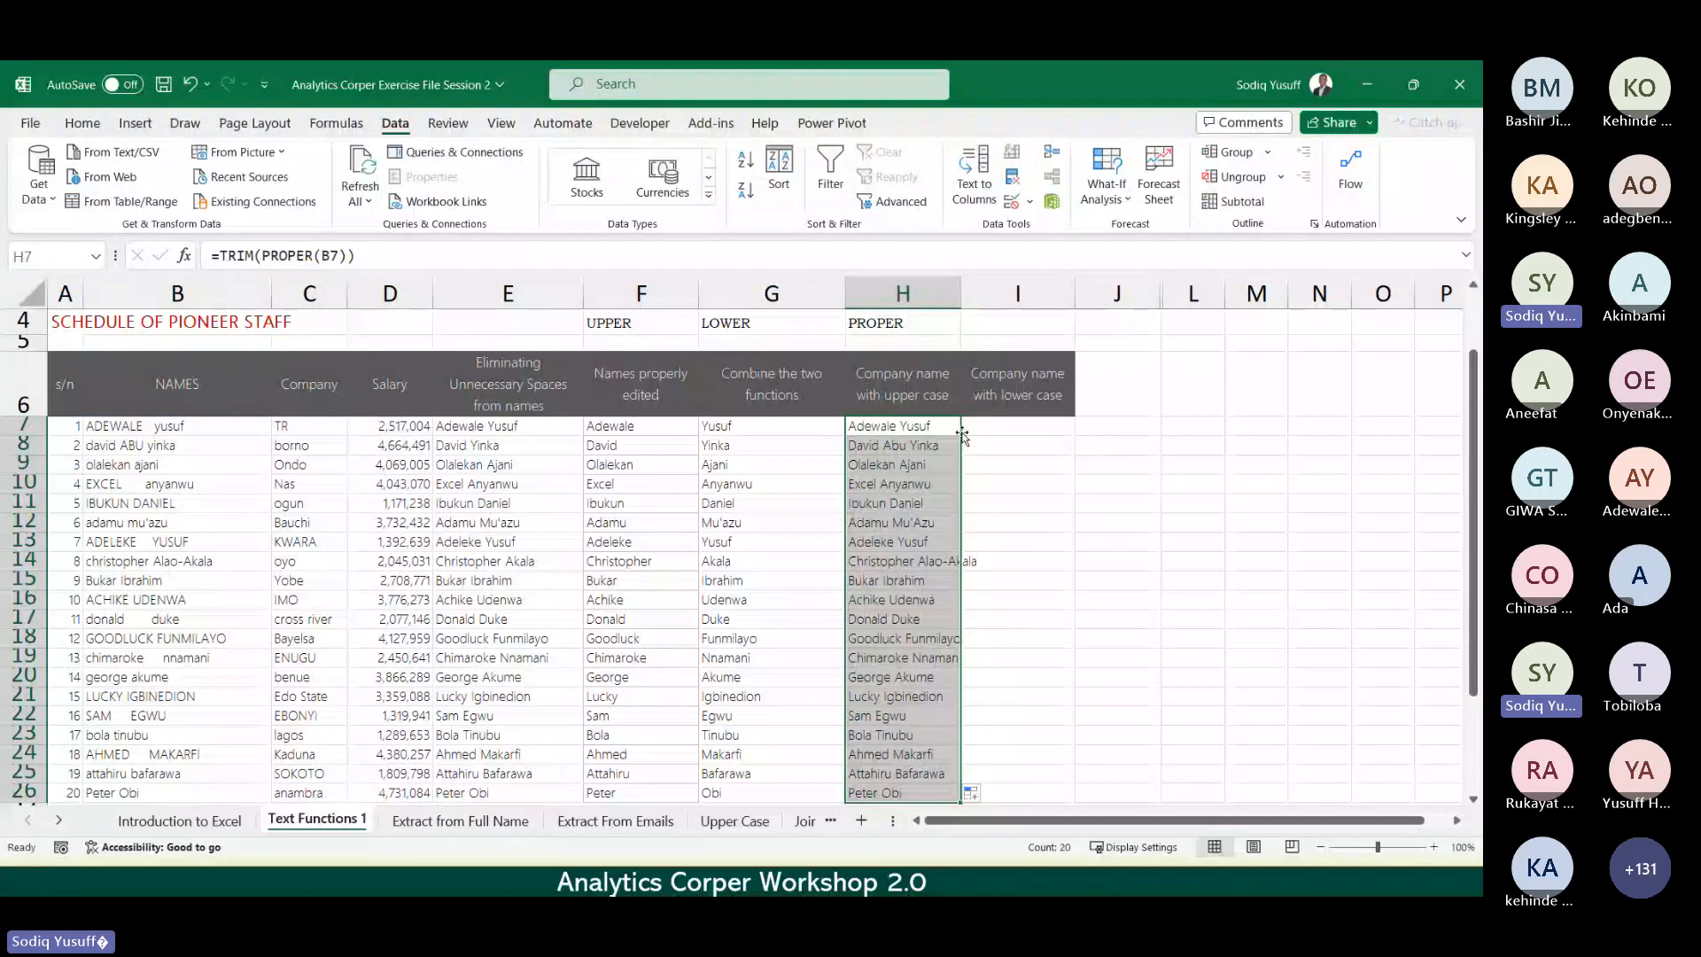
pyautogui.press('Delete')
pyautogui.click(671, 502)
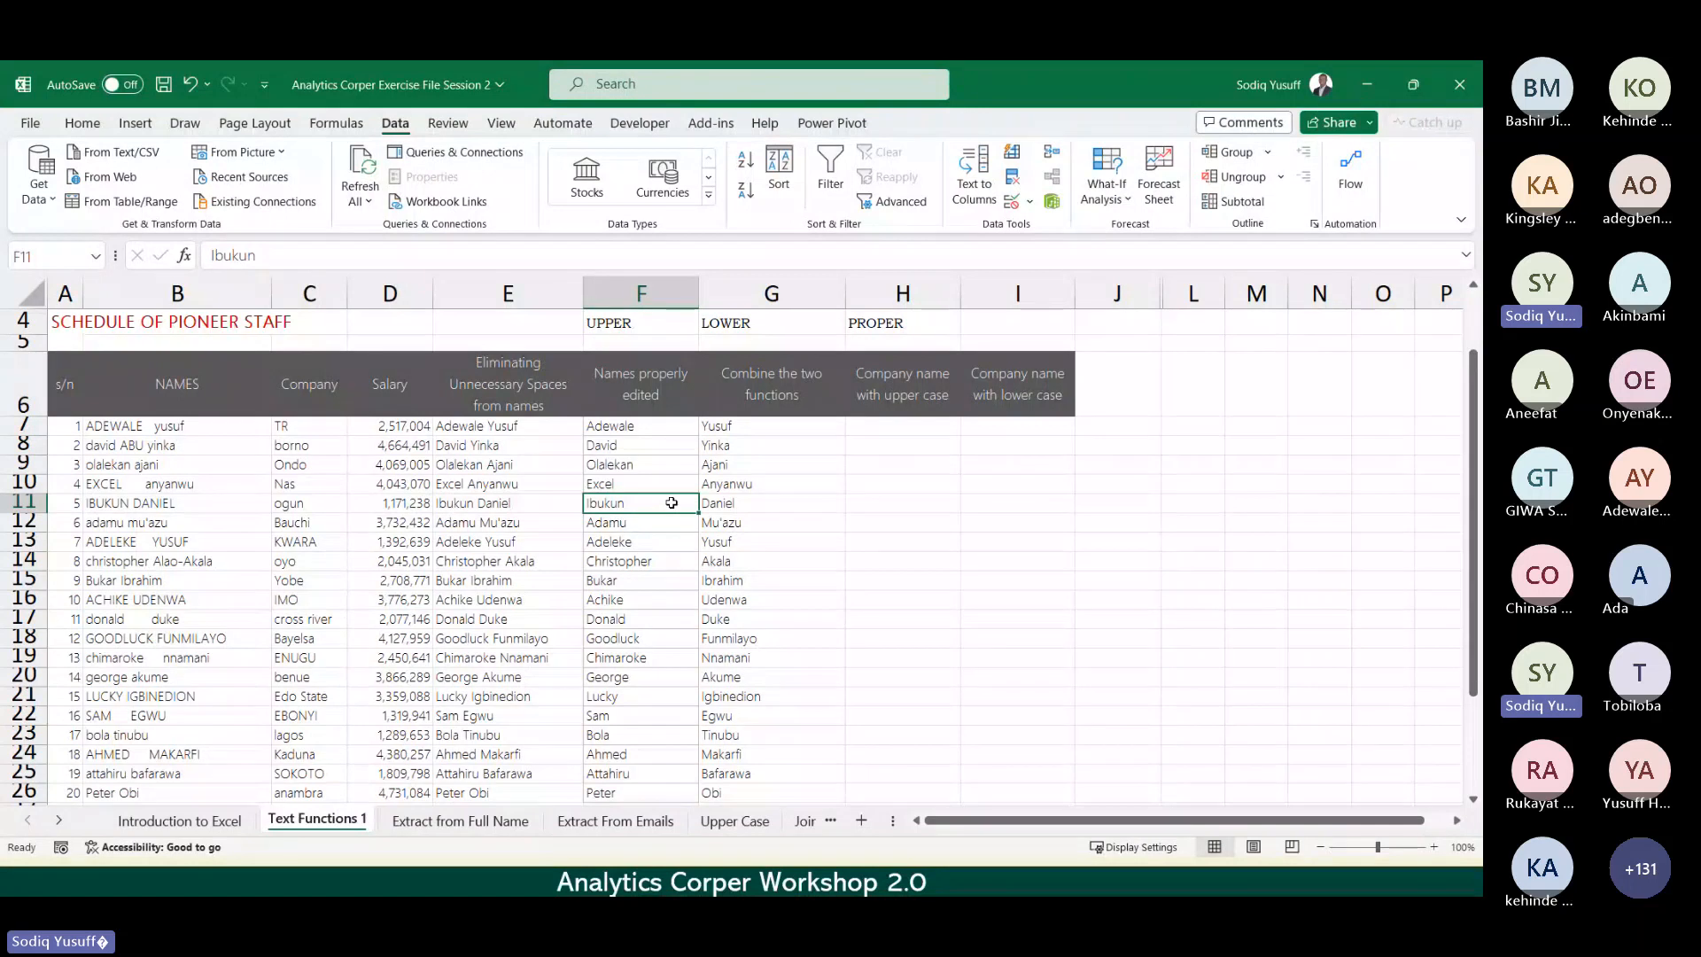
pyautogui.click(522, 443)
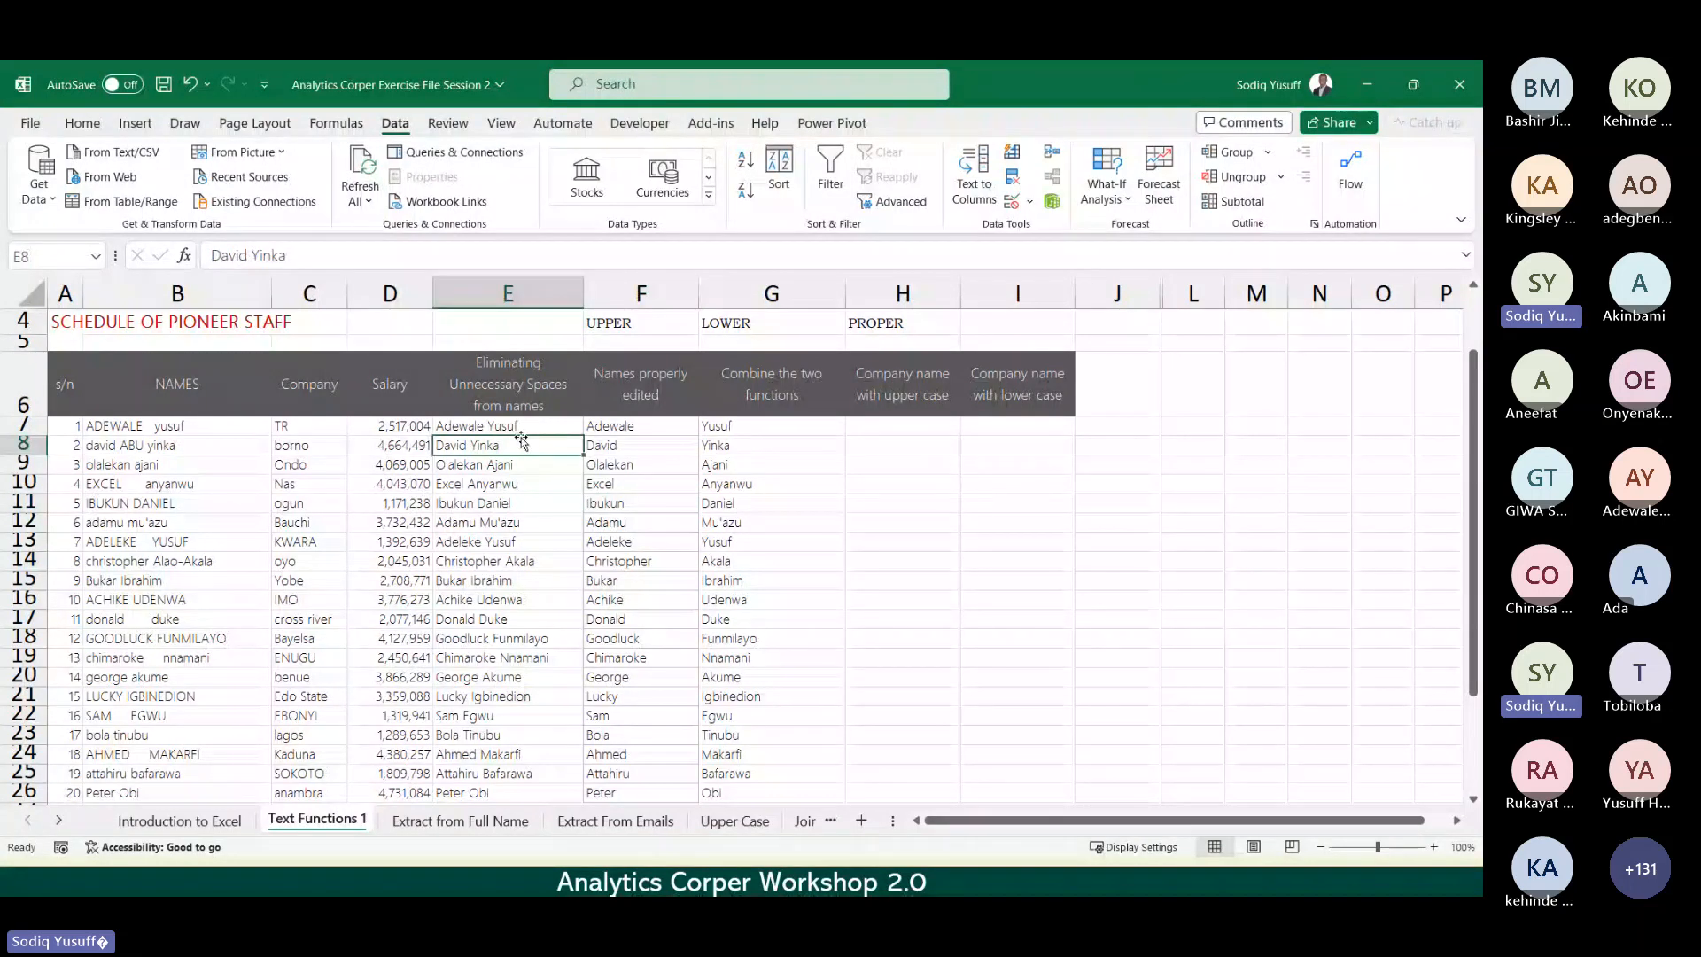
pyautogui.click(512, 425)
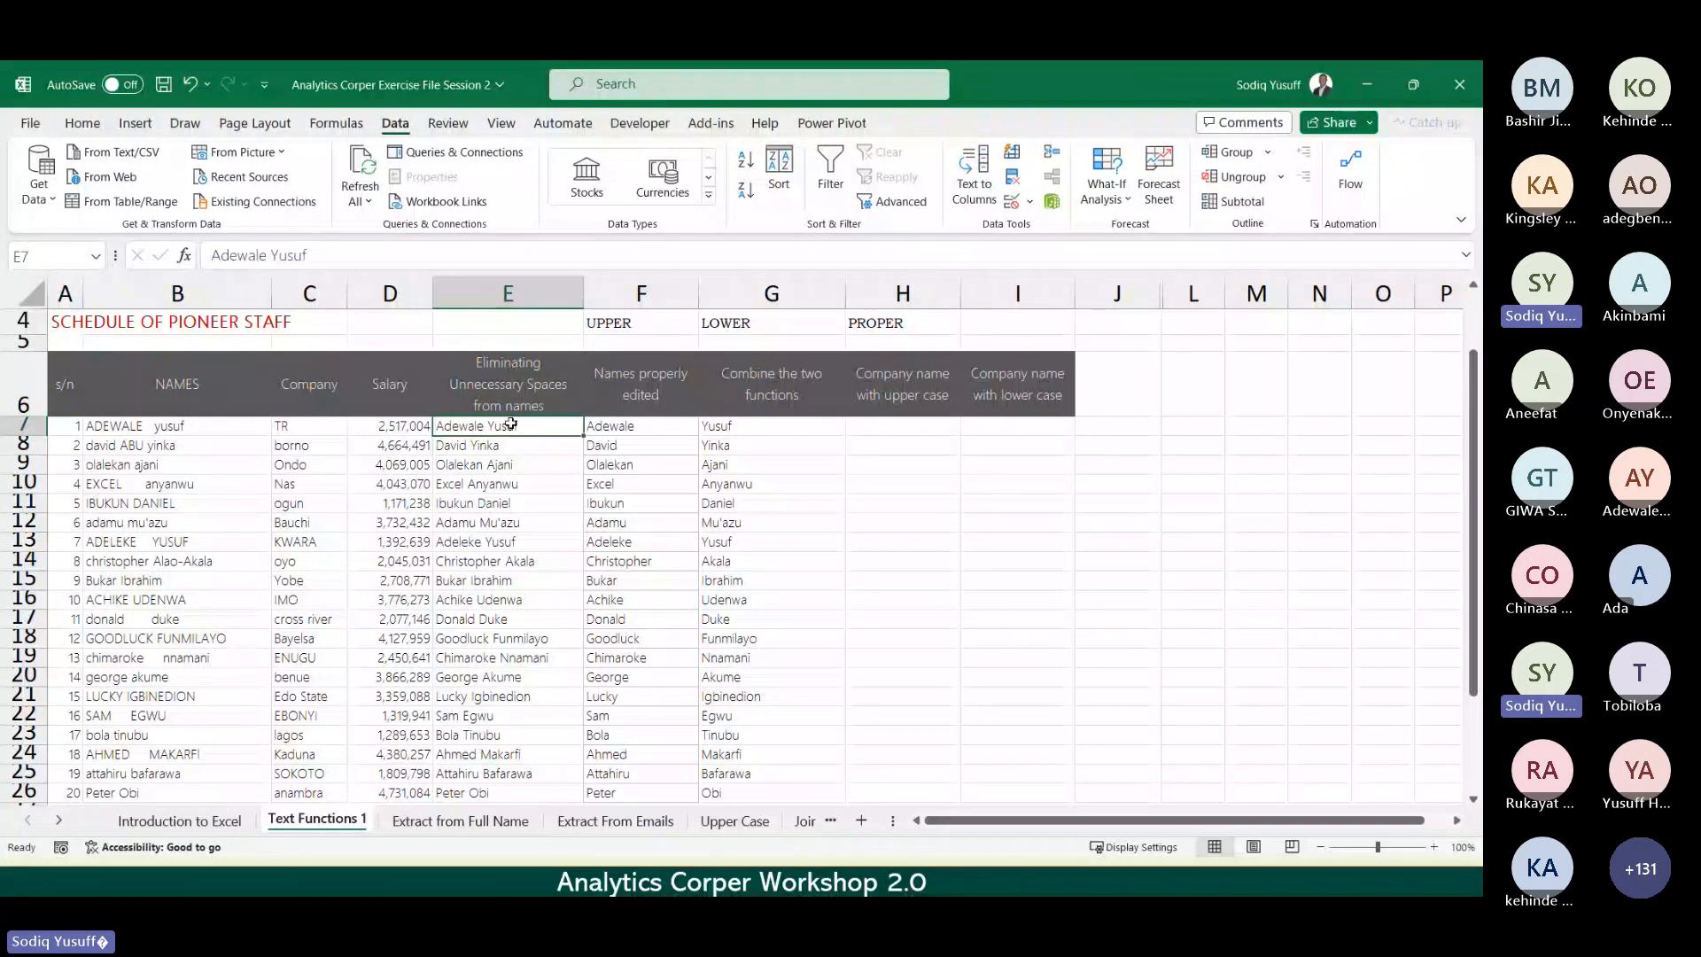
pyautogui.click(830, 562)
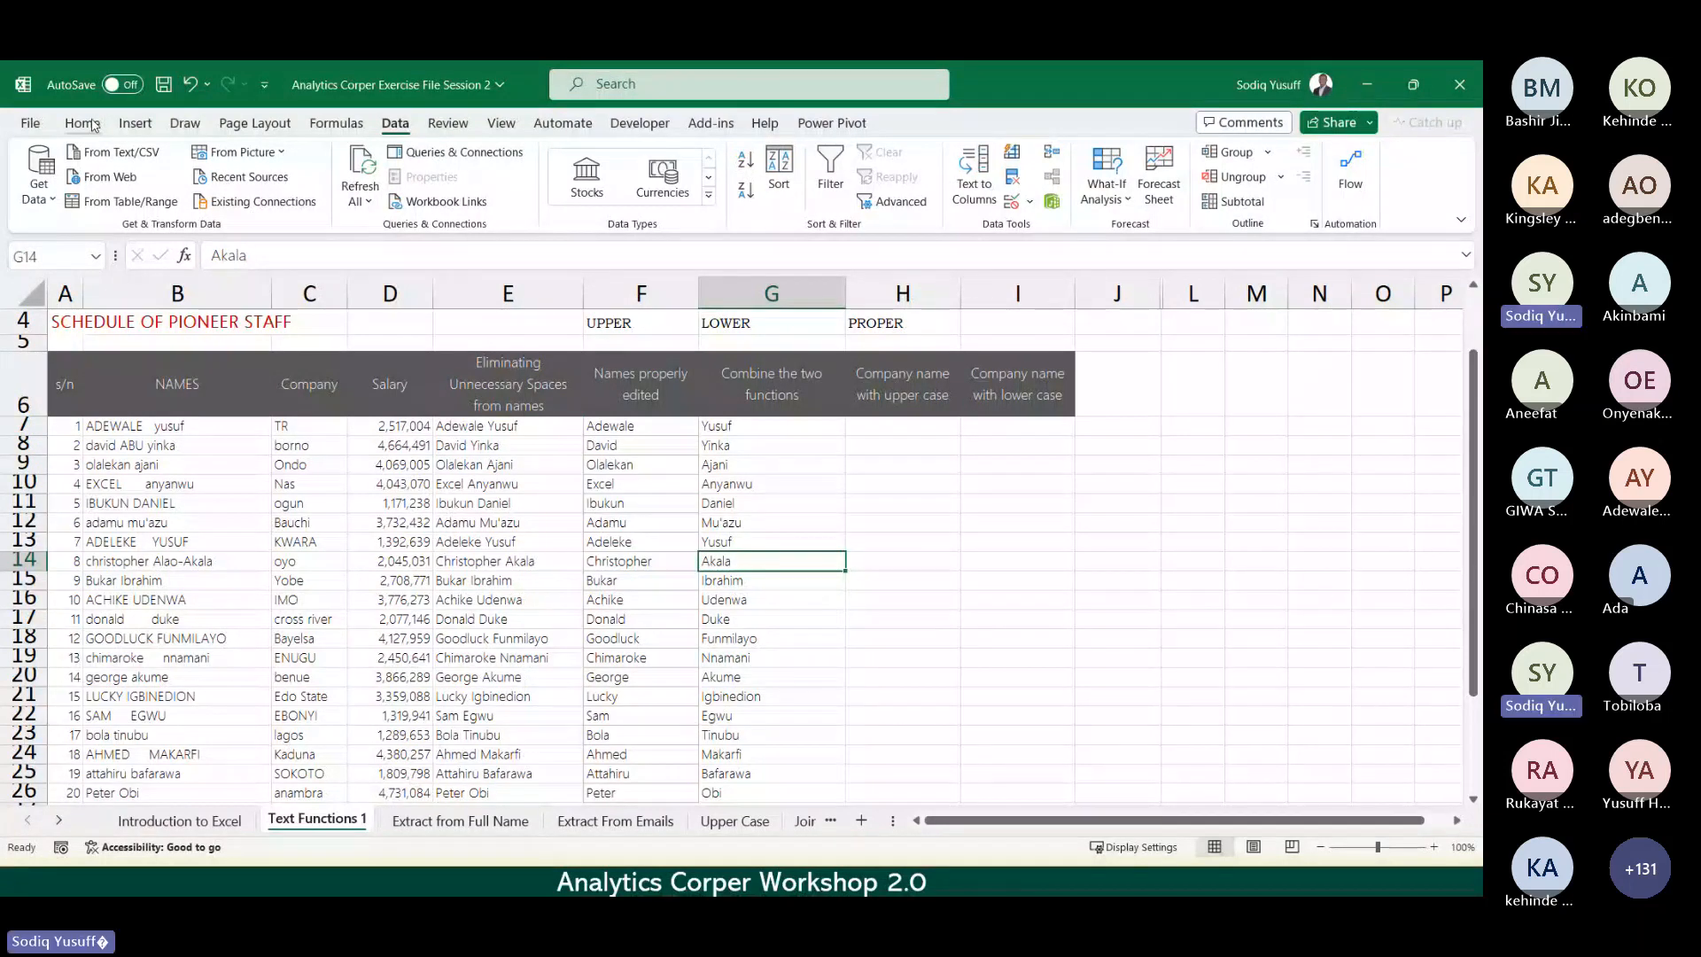
pyautogui.click(254, 124)
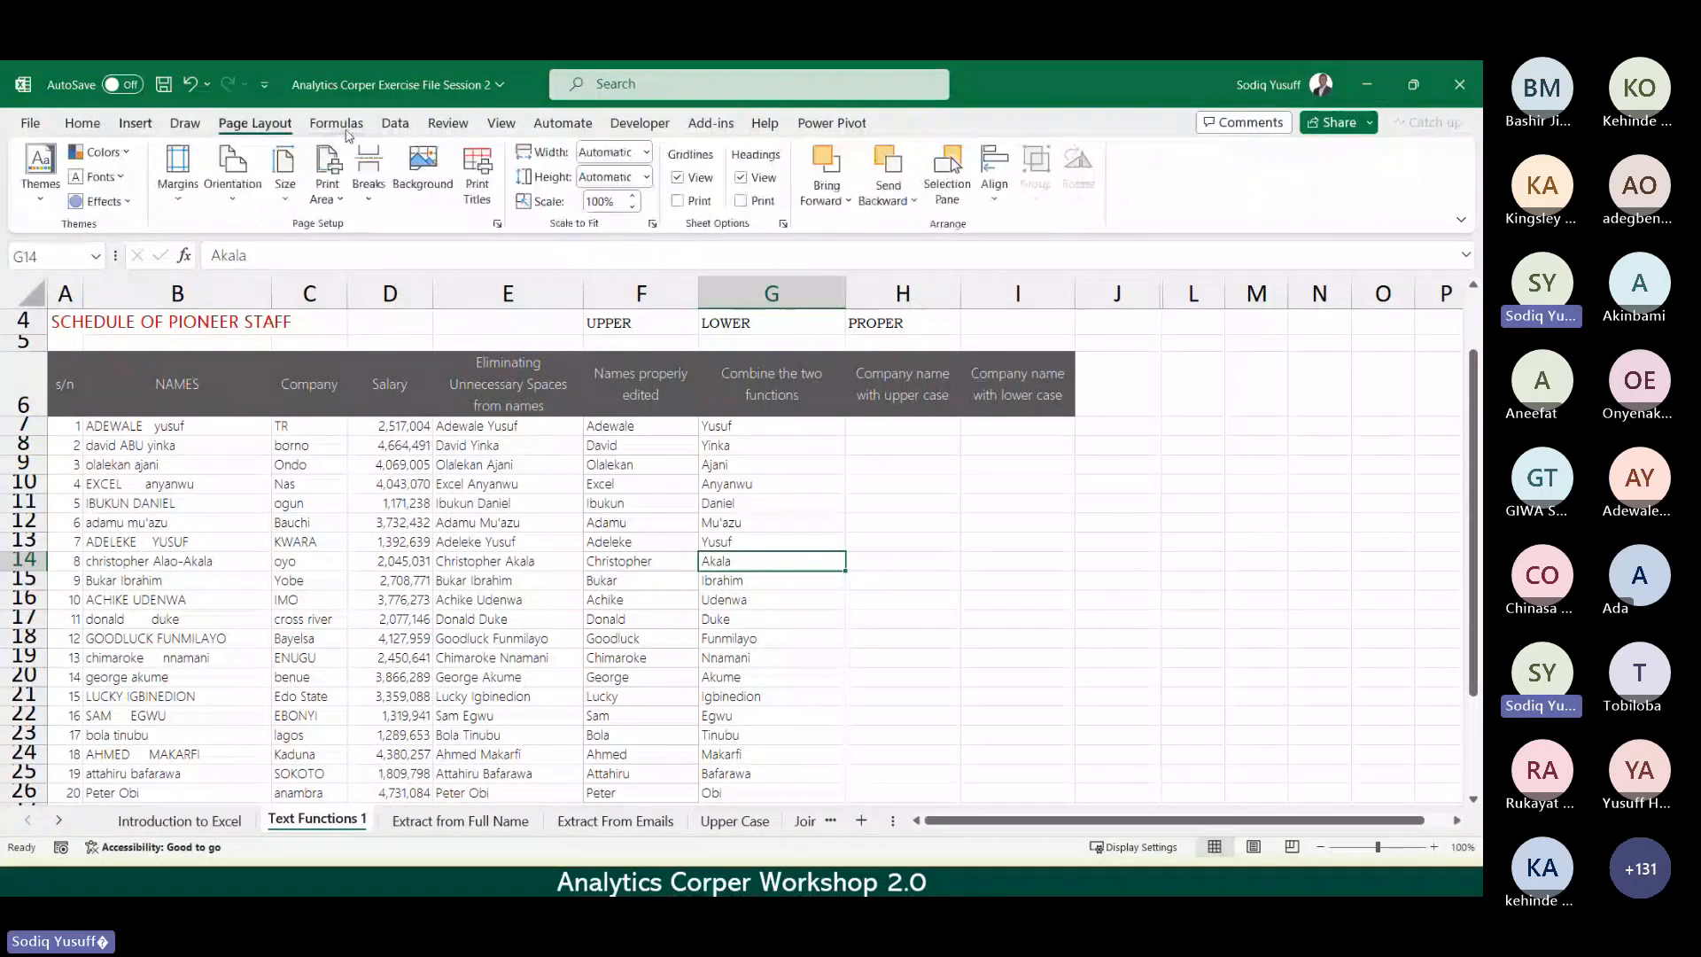
pyautogui.click(403, 125)
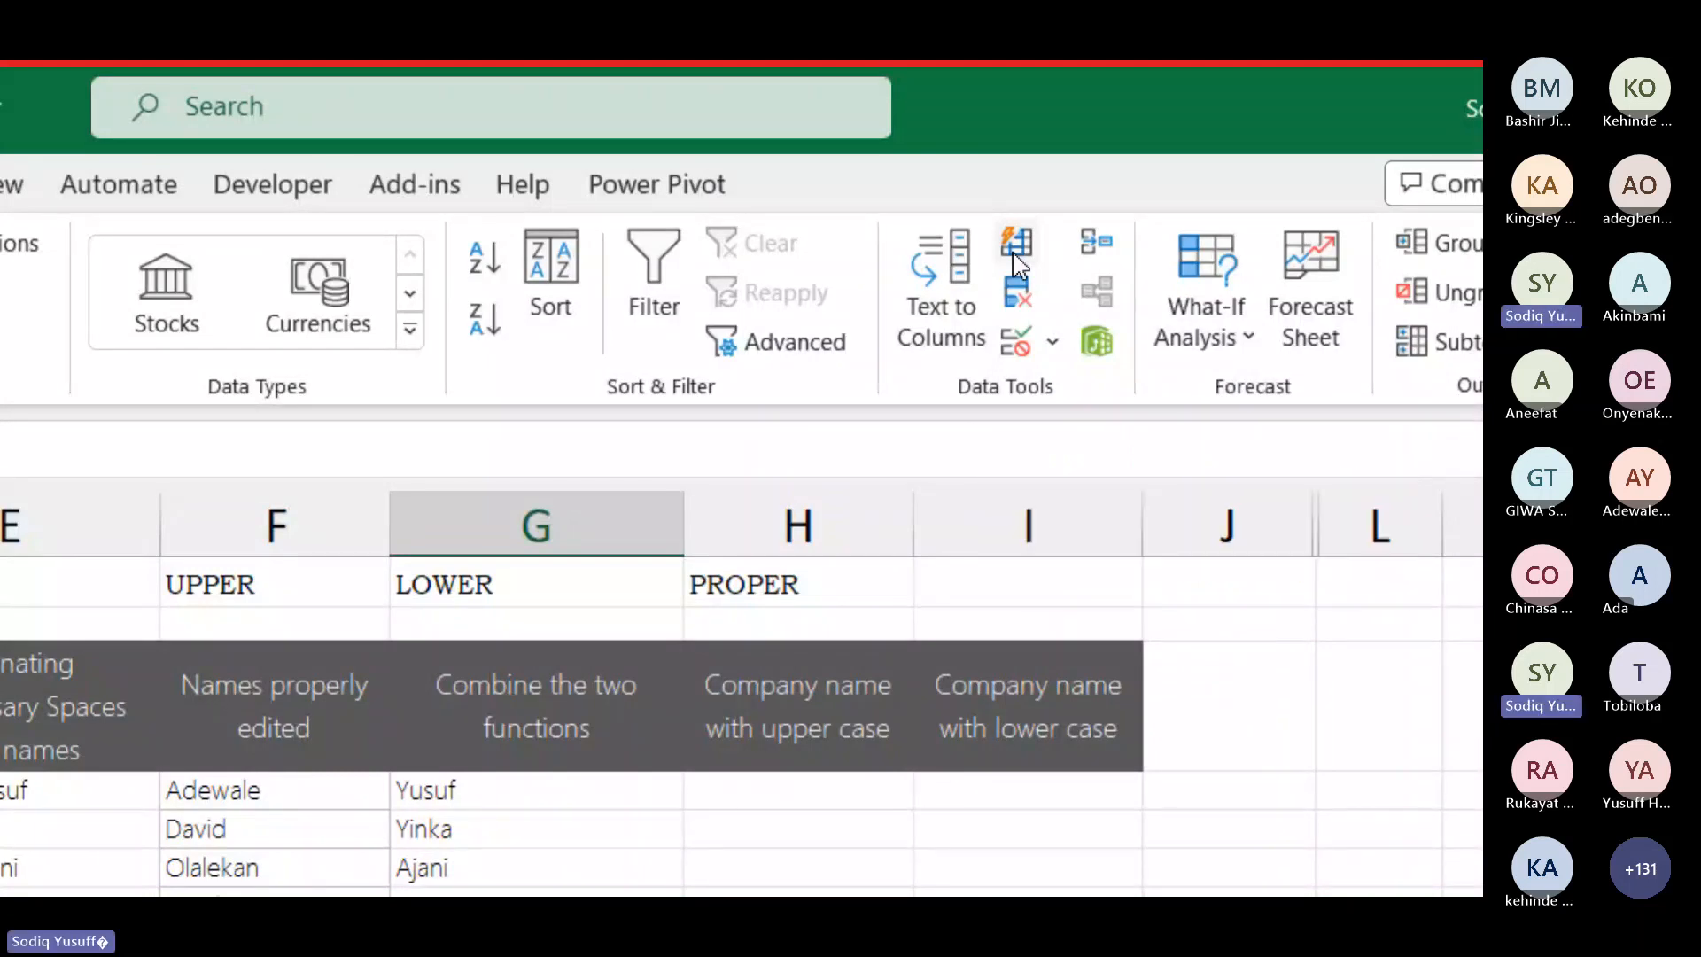
# Step: Delete the cleaned-name, first-name and surname results in E7:G26
pyautogui.moveTo(1037, 217)
pyautogui.mouseDown()
pyautogui.moveTo(988, 229)
pyautogui.moveTo(997, 259)
pyautogui.moveTo(1054, 212)
pyautogui.mouseUp()
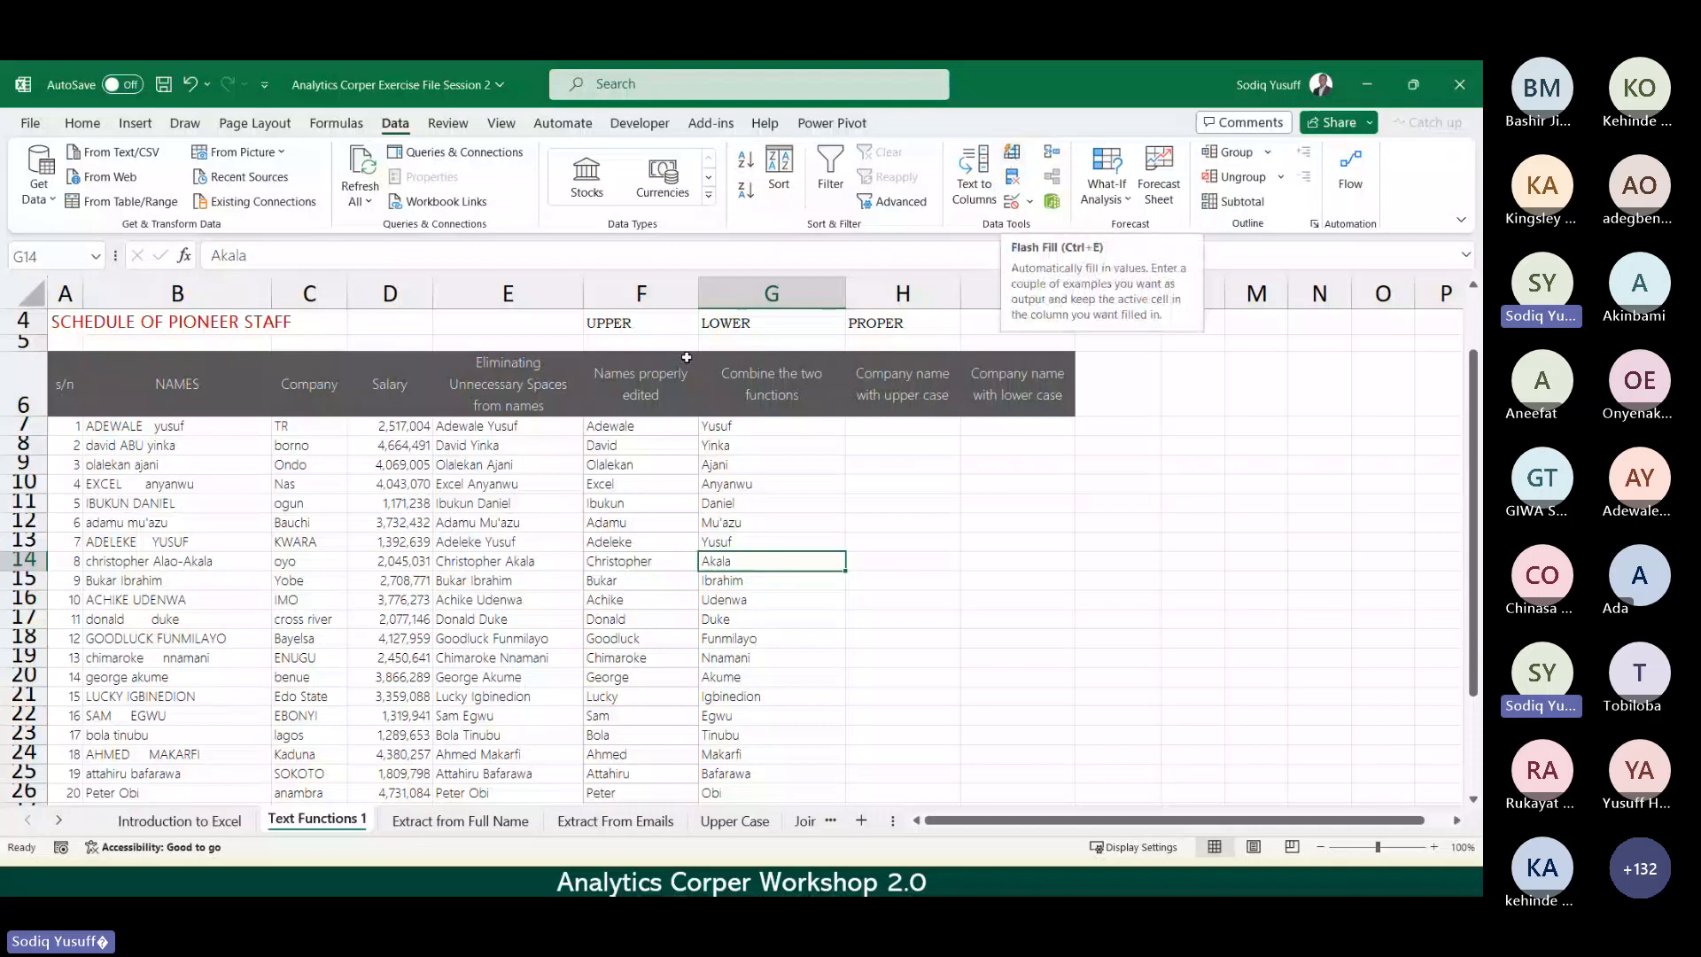
pyautogui.moveTo(518, 429); pyautogui.dragTo(771, 792)
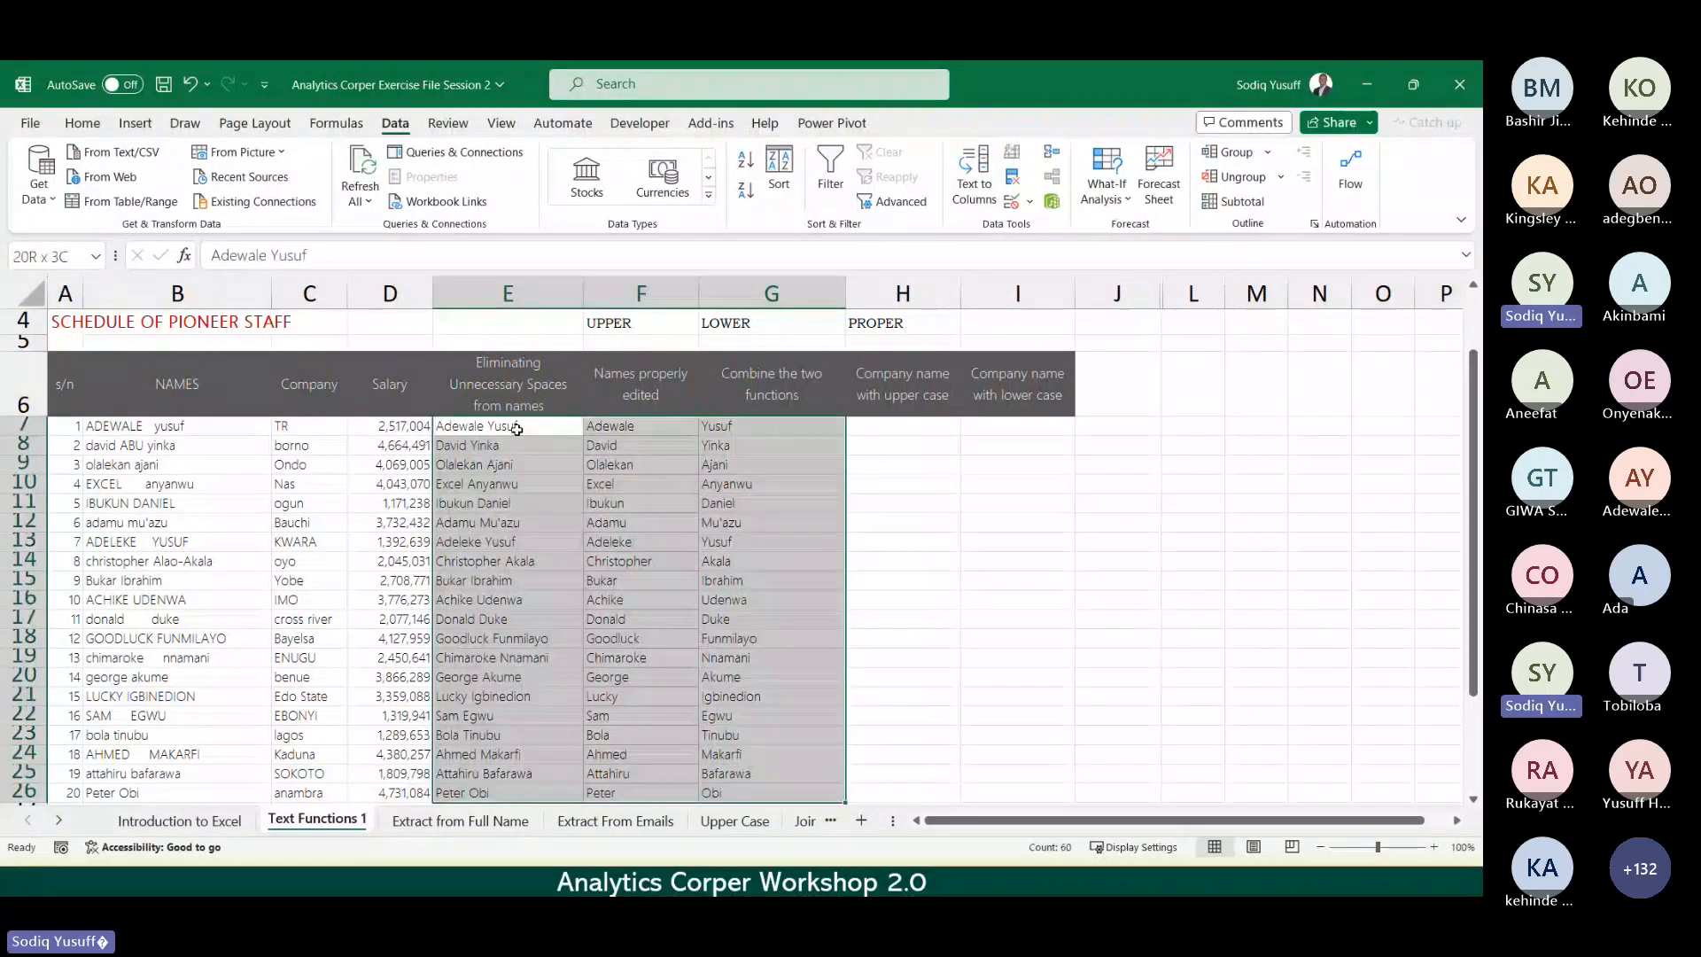
pyautogui.press('Delete')
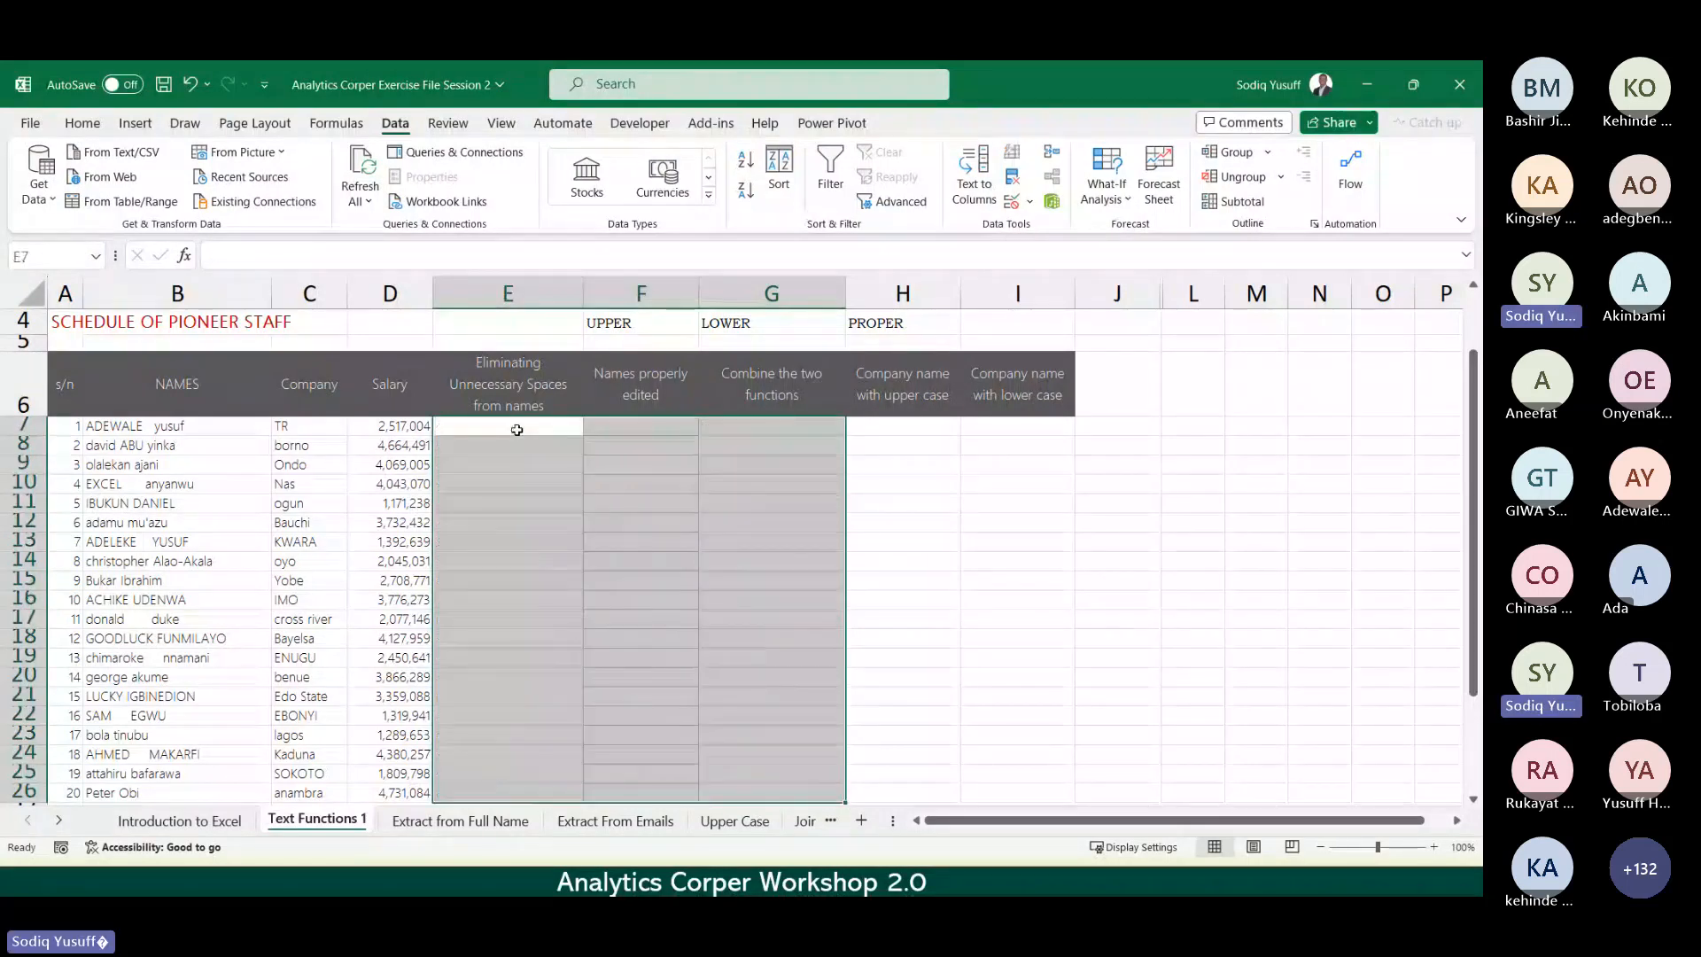
pyautogui.click(511, 430)
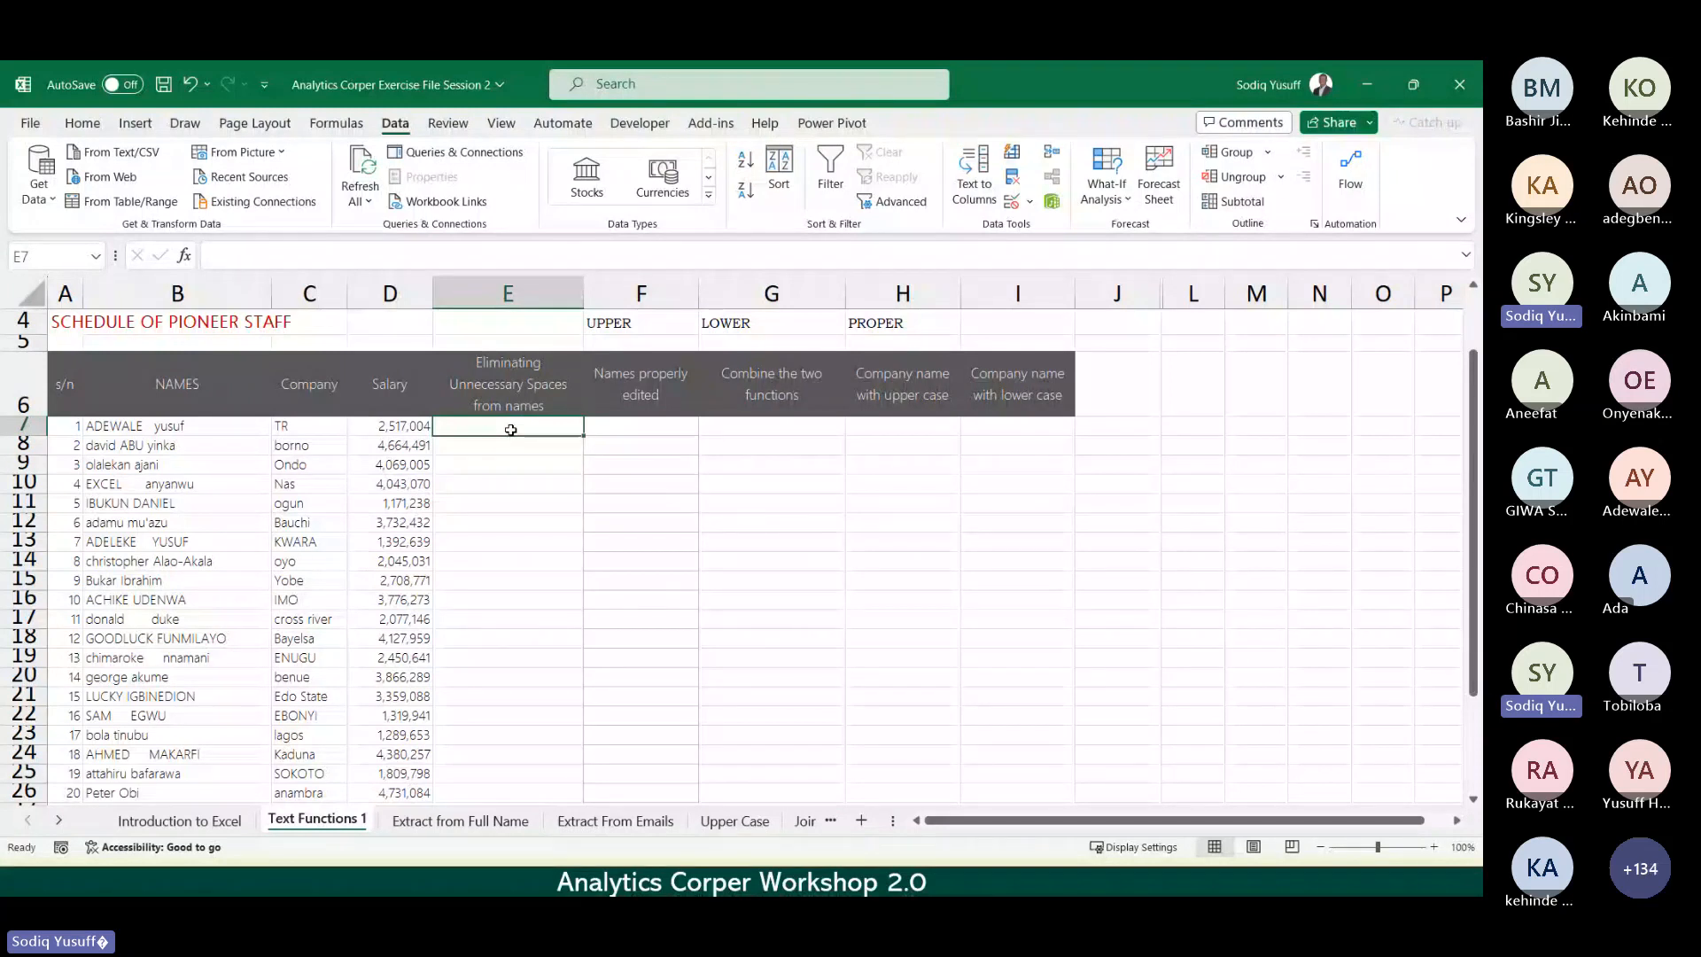
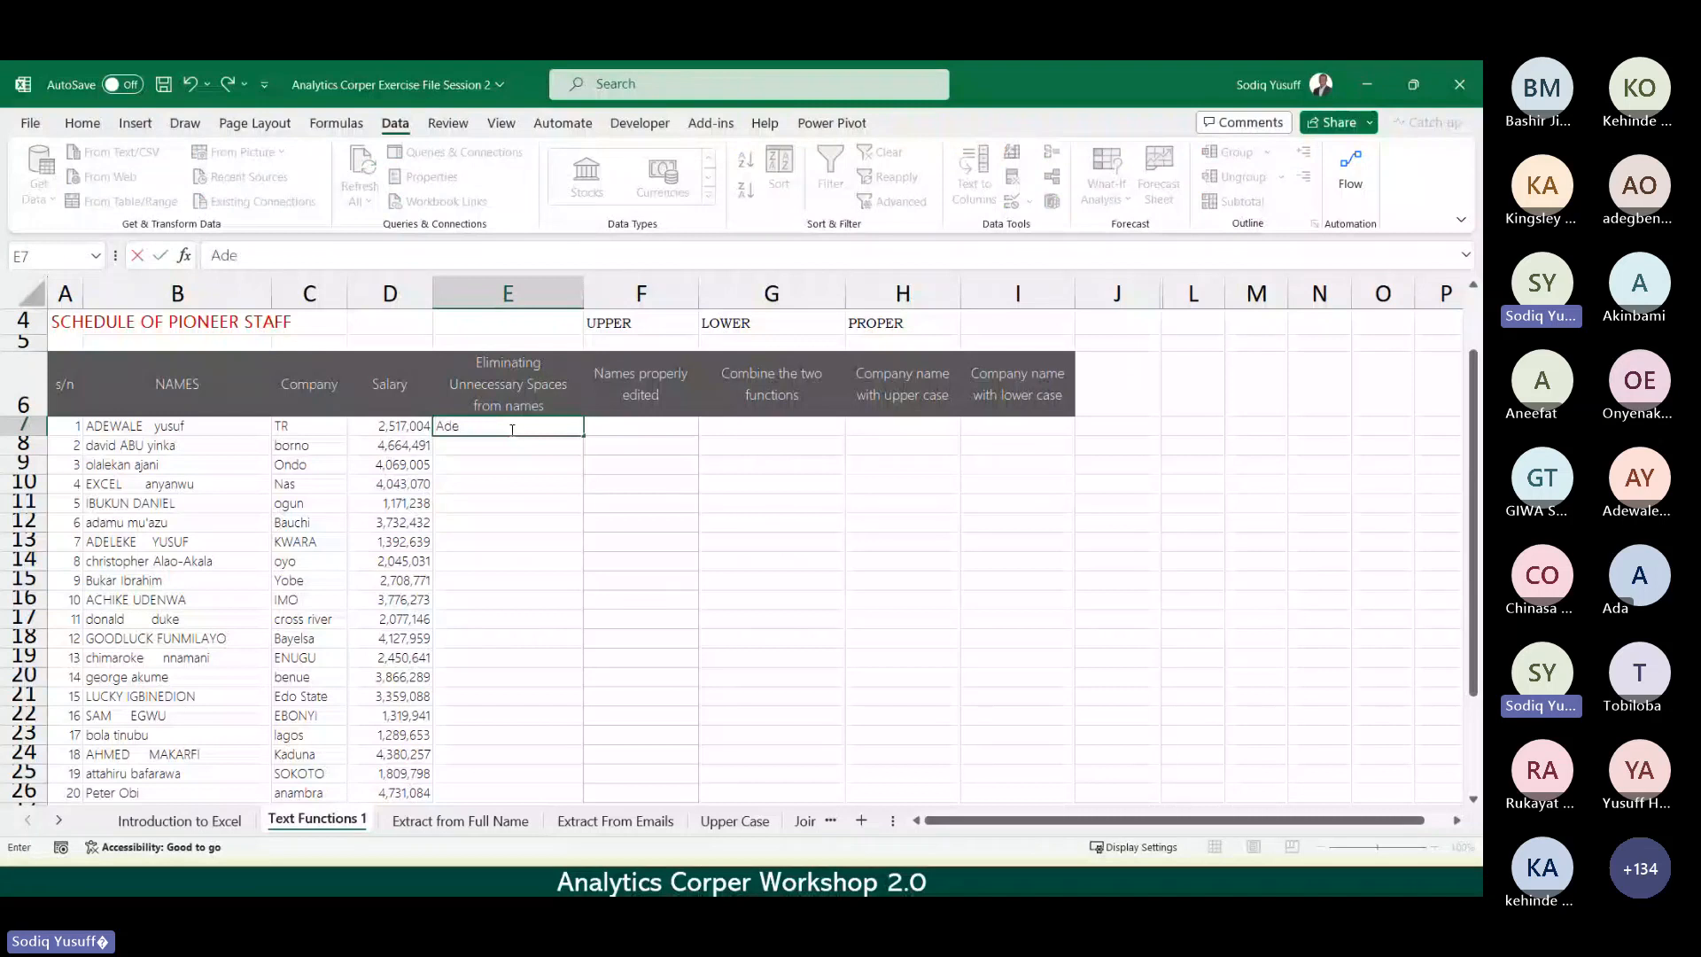
pyautogui.press('Return')
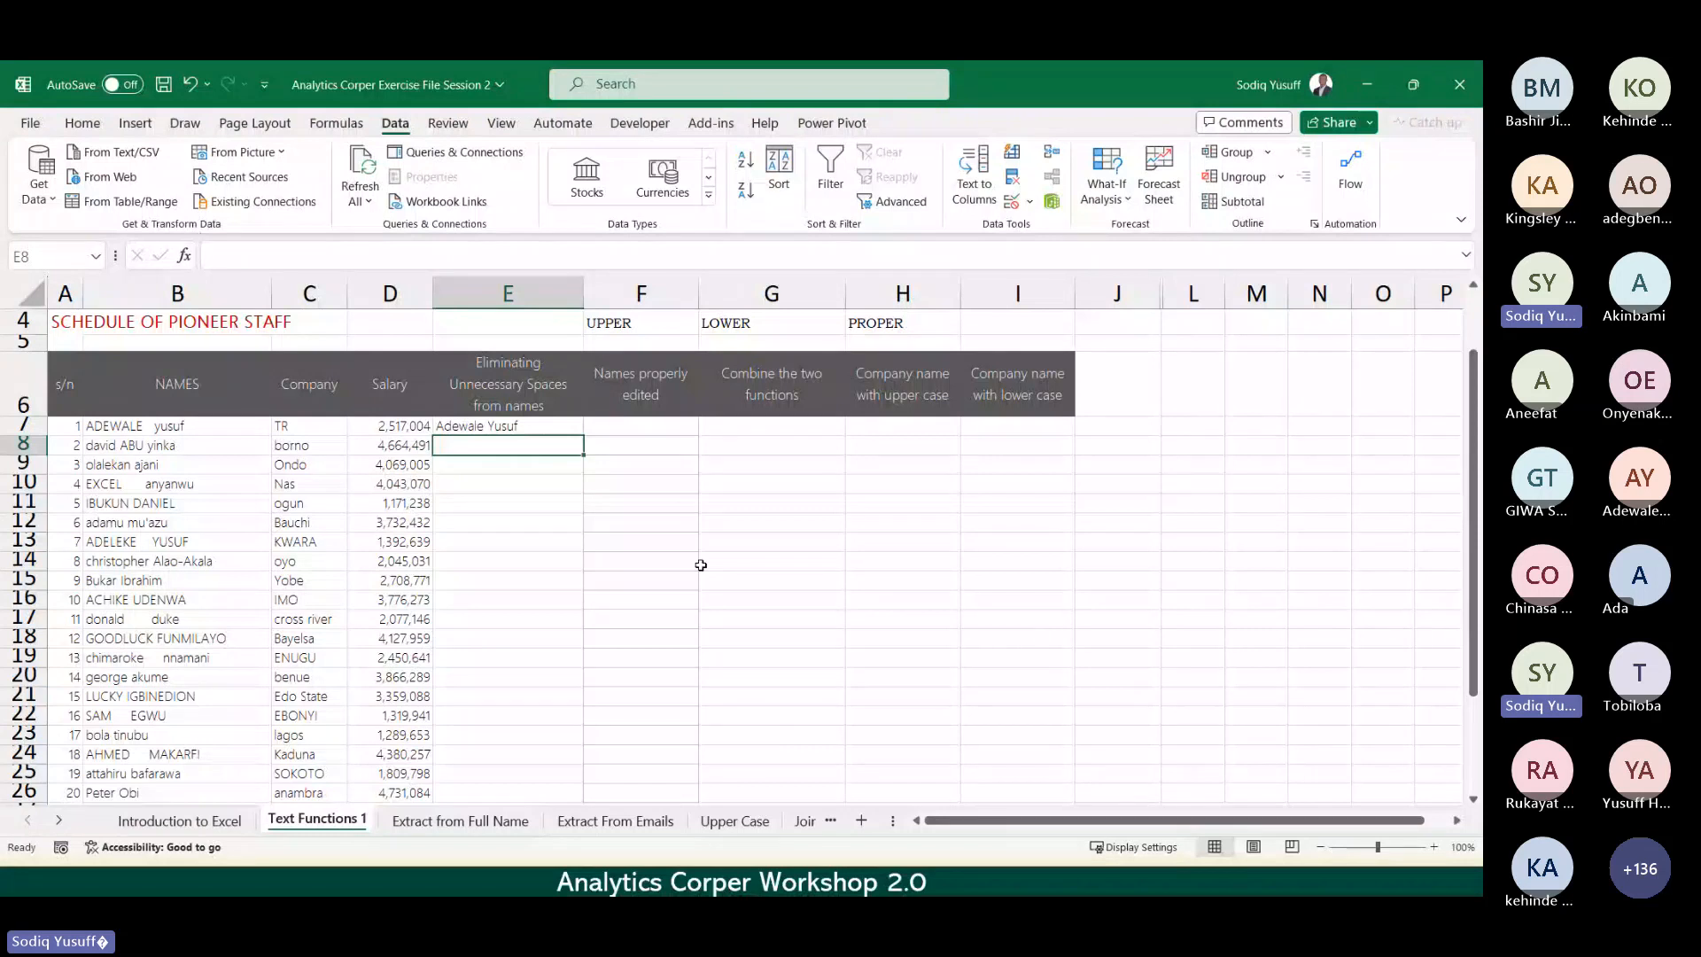
pyautogui.hotkey('ctrl', 'e')
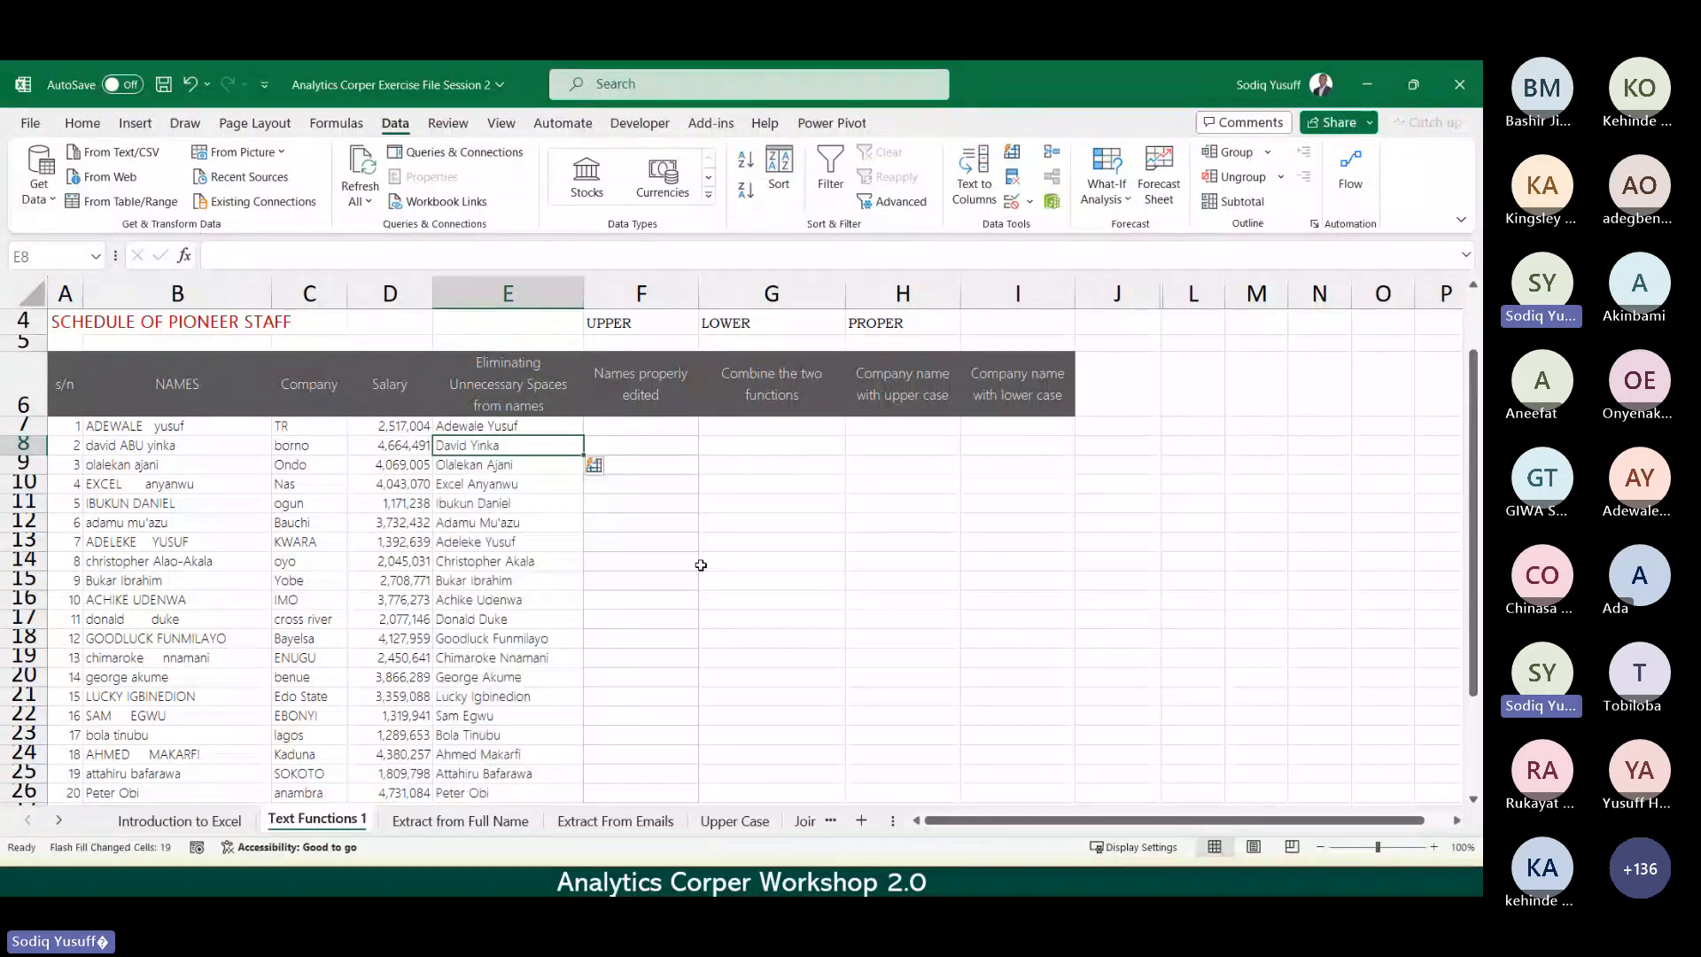
pyautogui.click(673, 560)
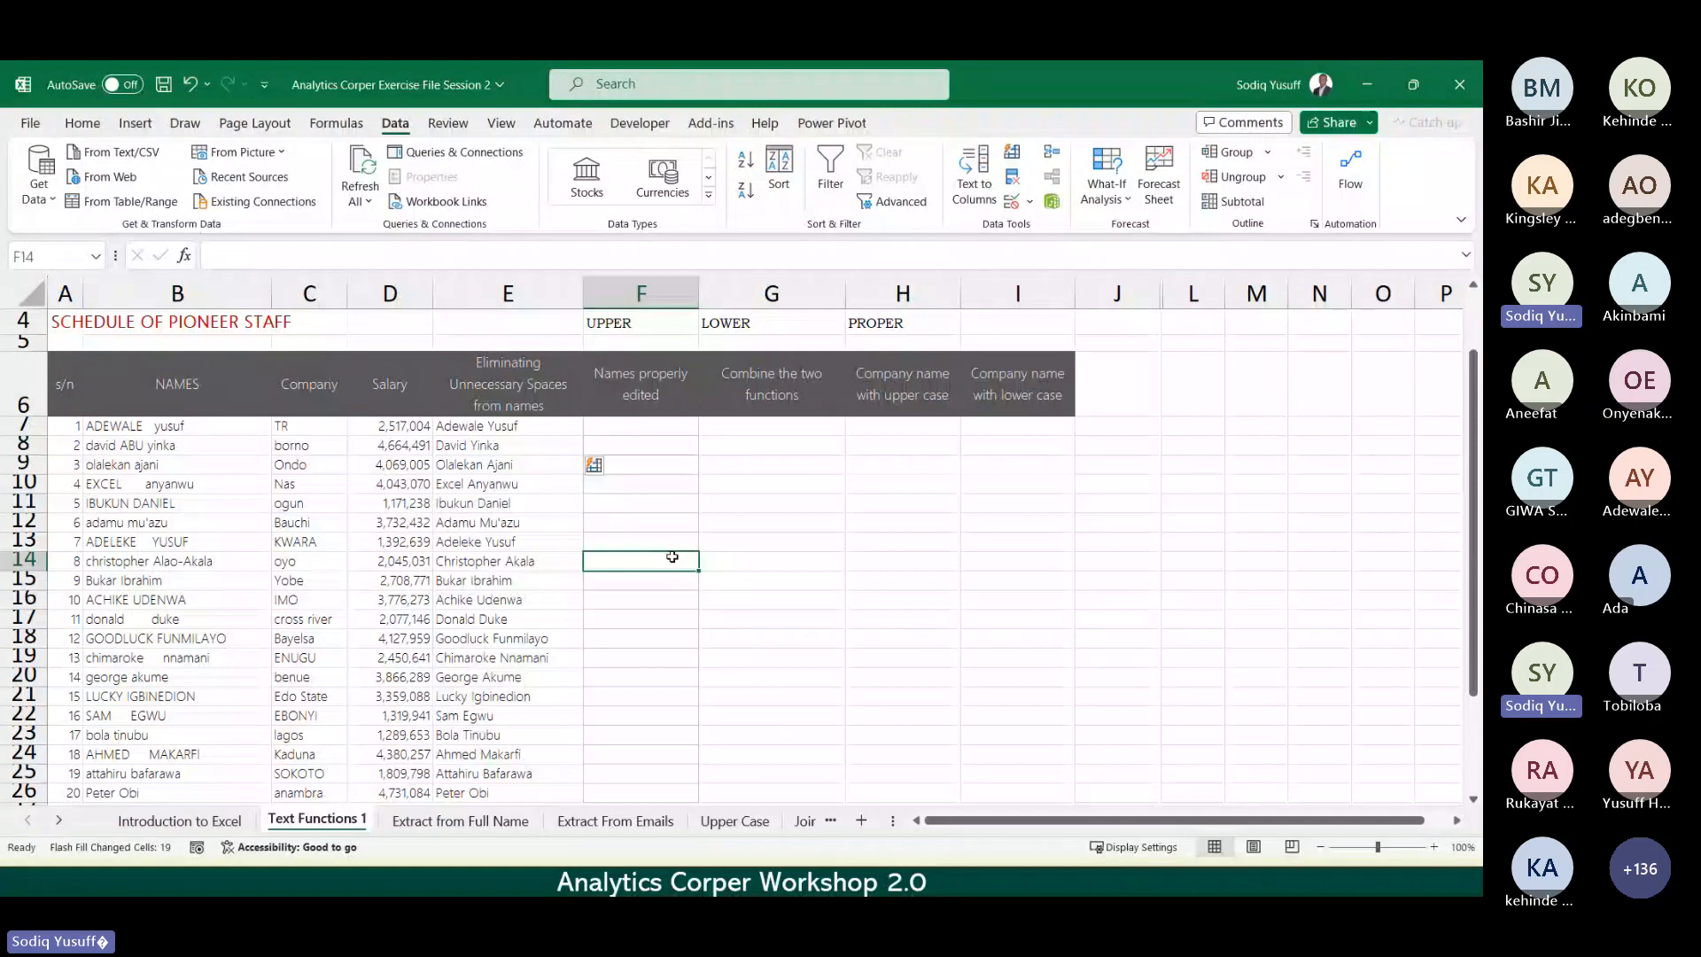
pyautogui.doubleClick(673, 559)
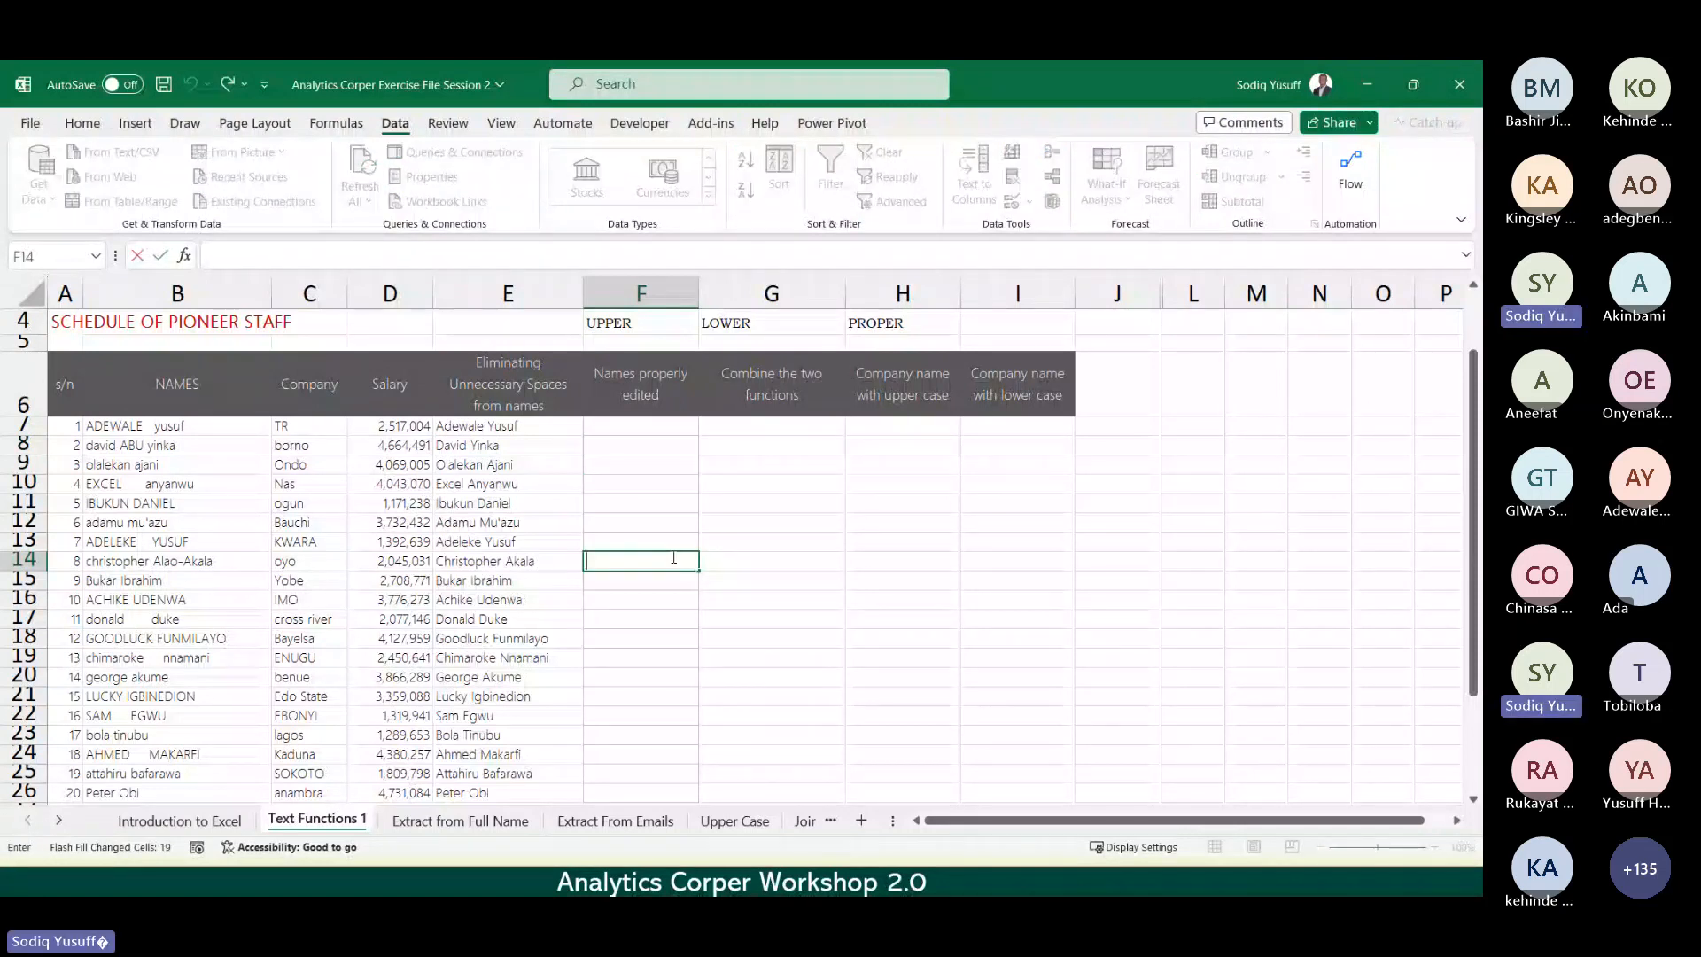
pyautogui.click(791, 521)
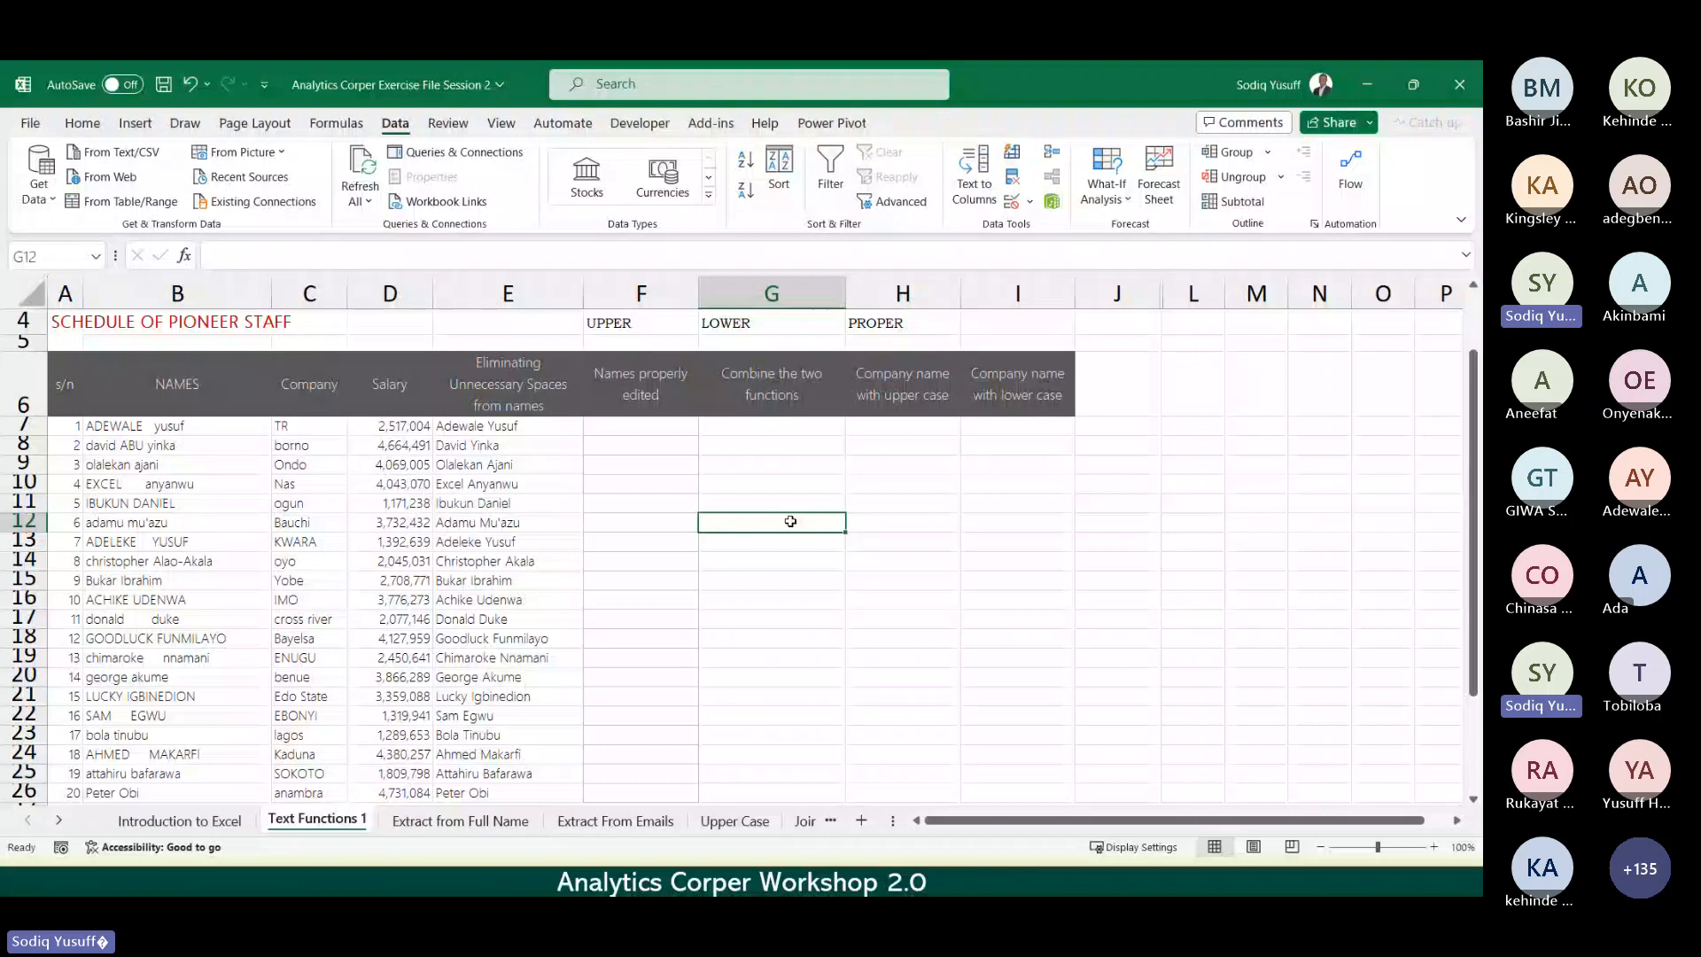
# Step: Type uppercase first-name examples ADEWALE and DAVID at the top of column F
pyautogui.click(630, 428)
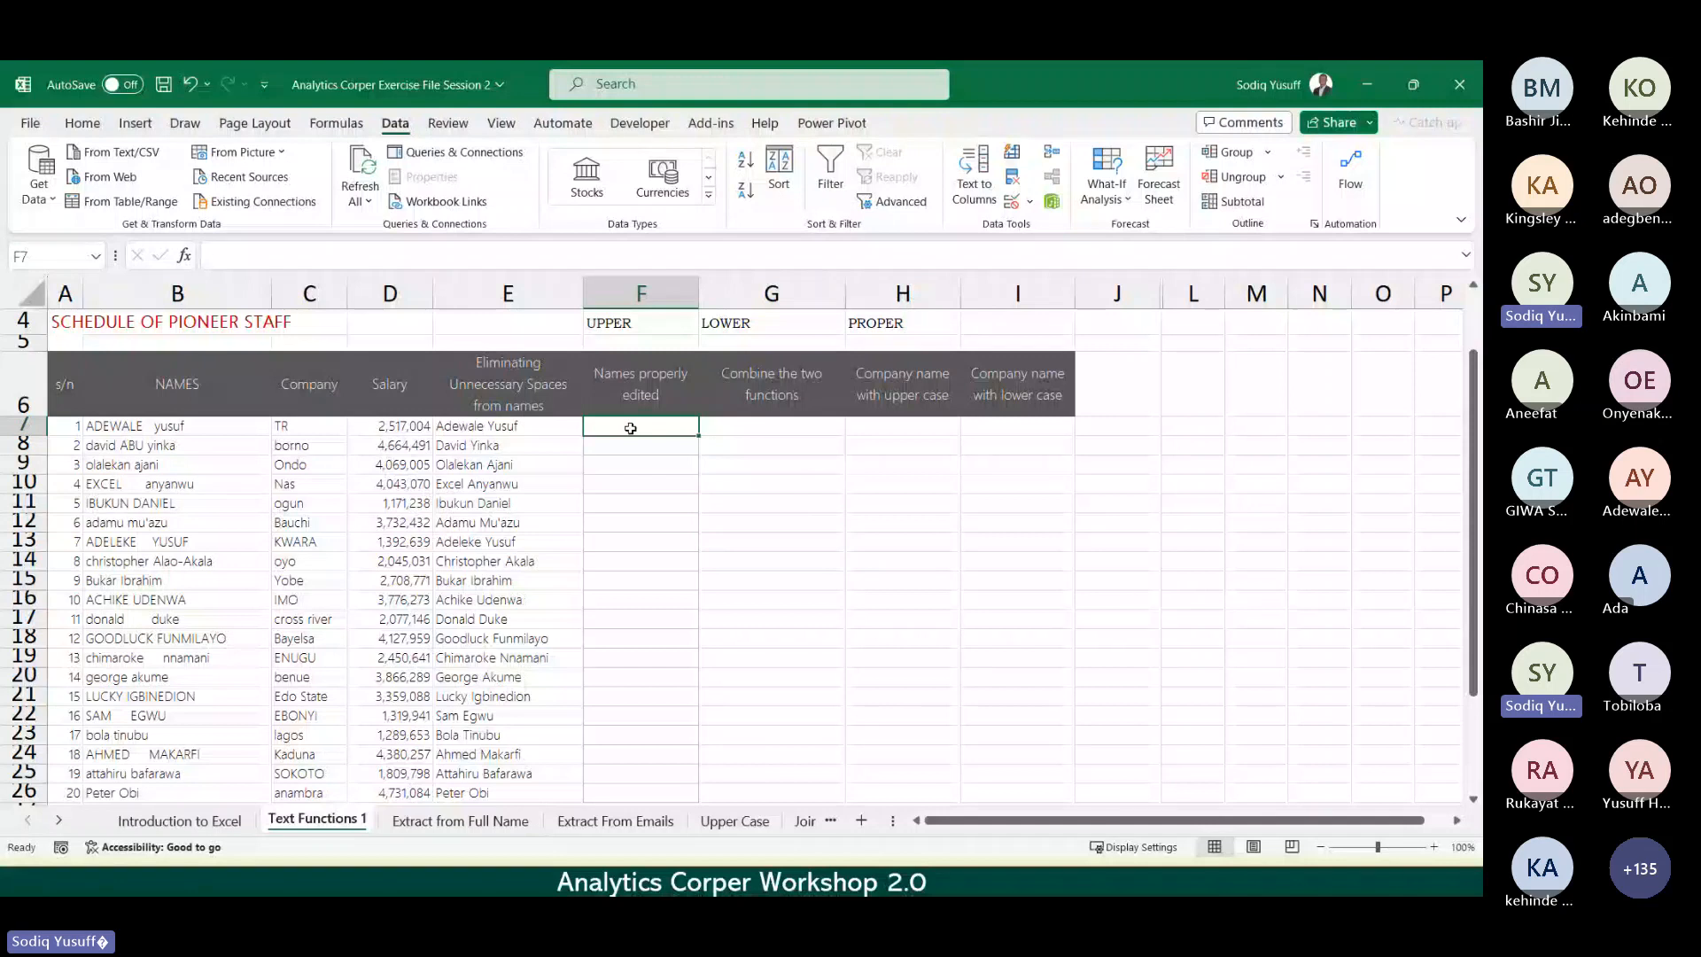
pyautogui.write('Adewale')
pyautogui.press('BackSpace')
pyautogui.press('BackSpace')
pyautogui.press('BackSpace')
pyautogui.press('BackSpace')
pyautogui.press('BackSpace')
pyautogui.press('BackSpace')
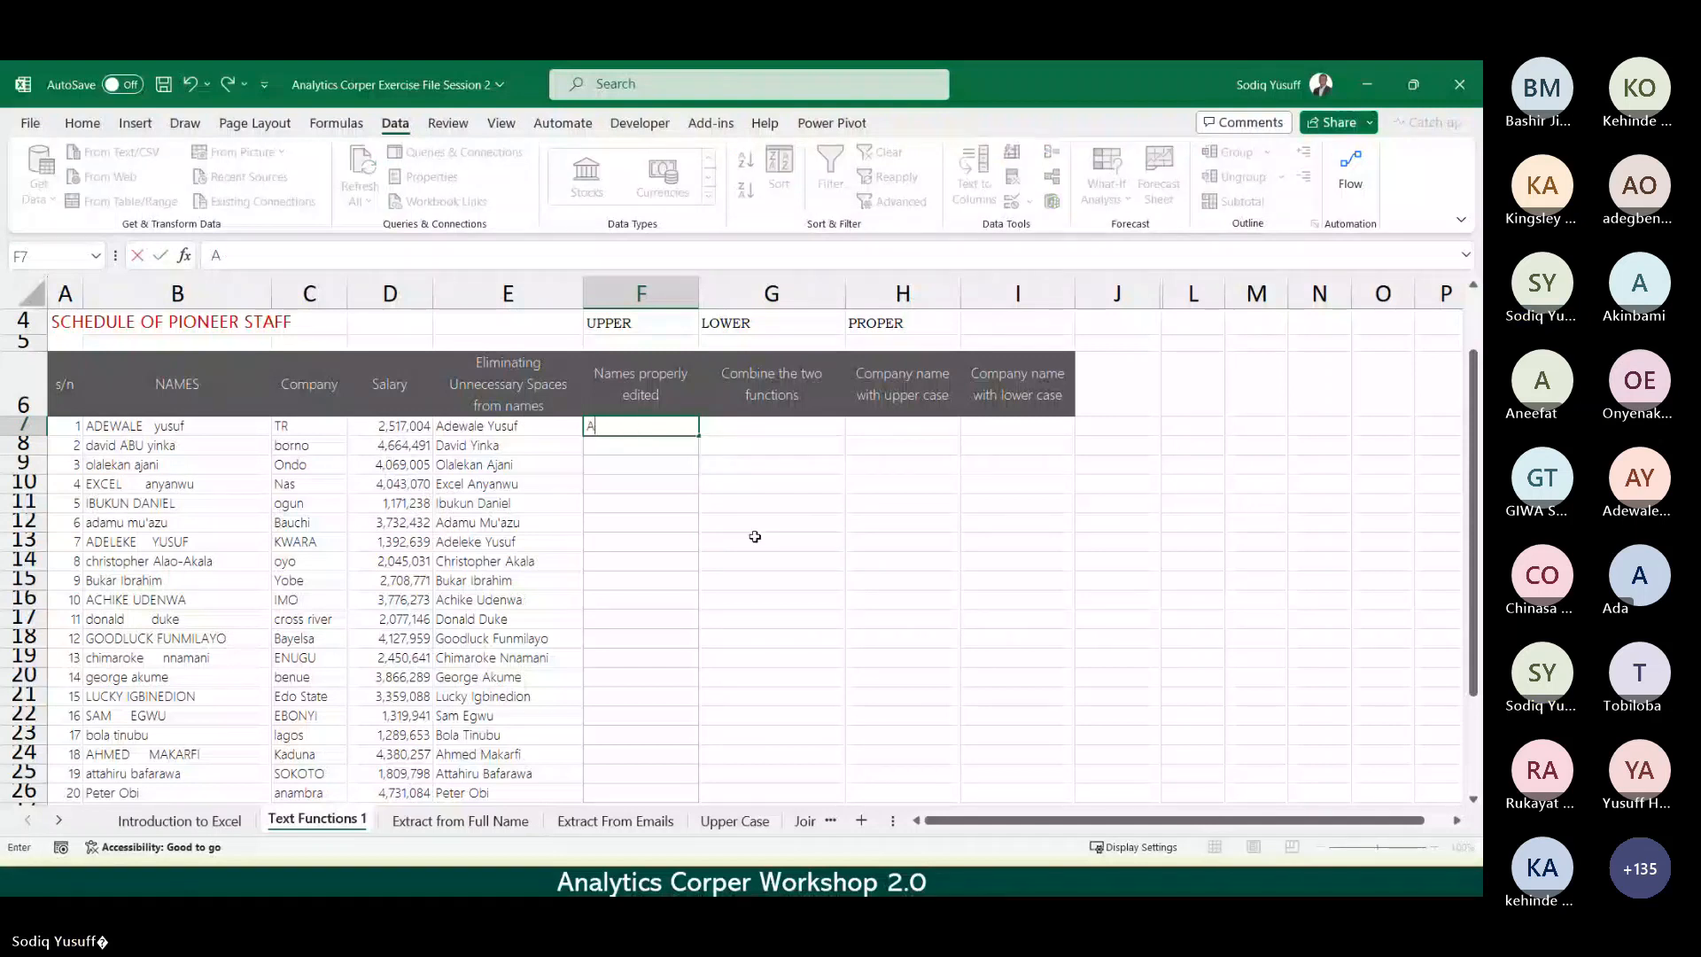
pyautogui.write('DEWALE')
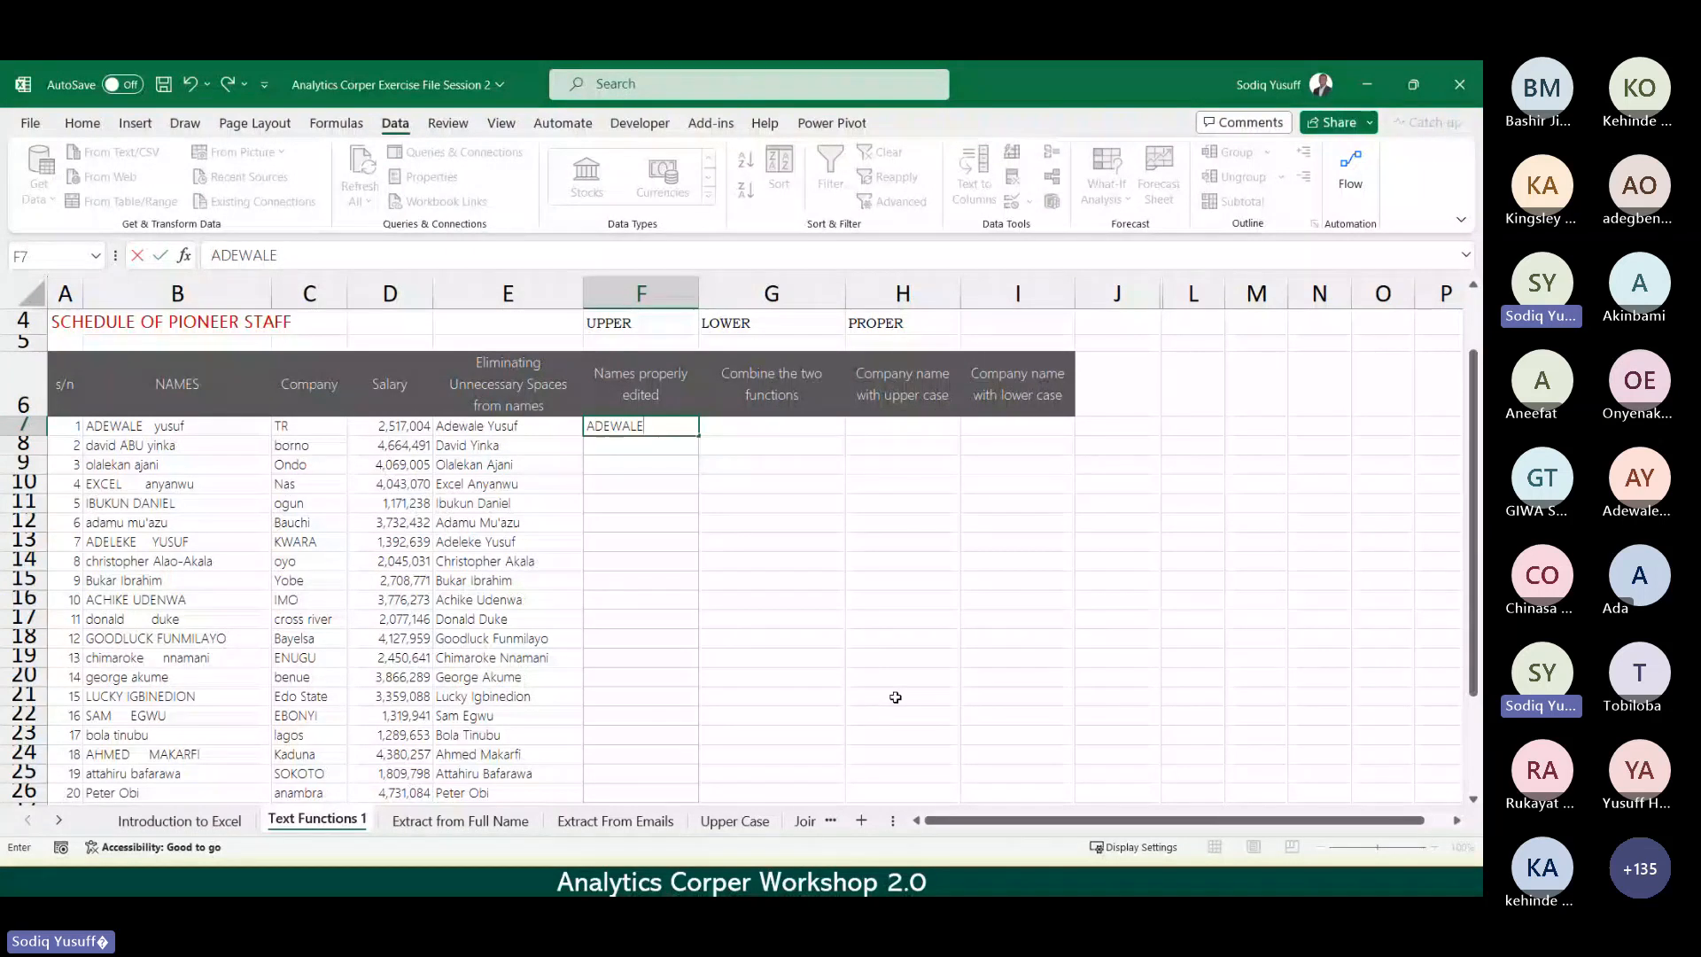
pyautogui.press('Return')
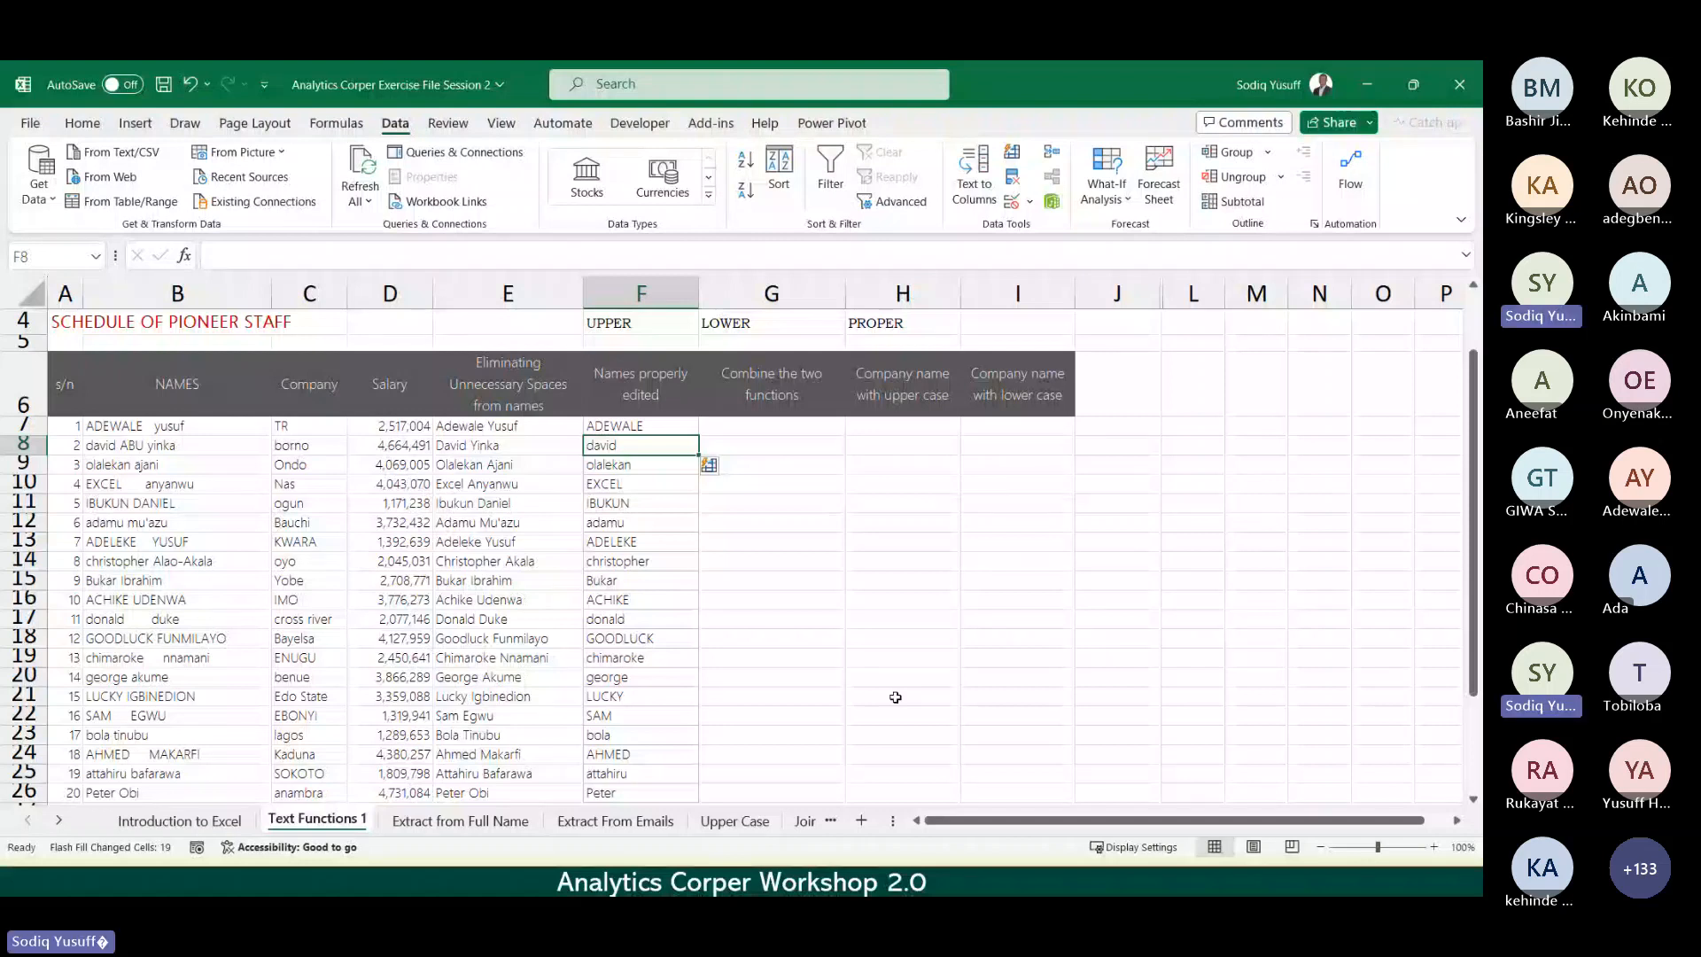
pyautogui.write('DAVID')
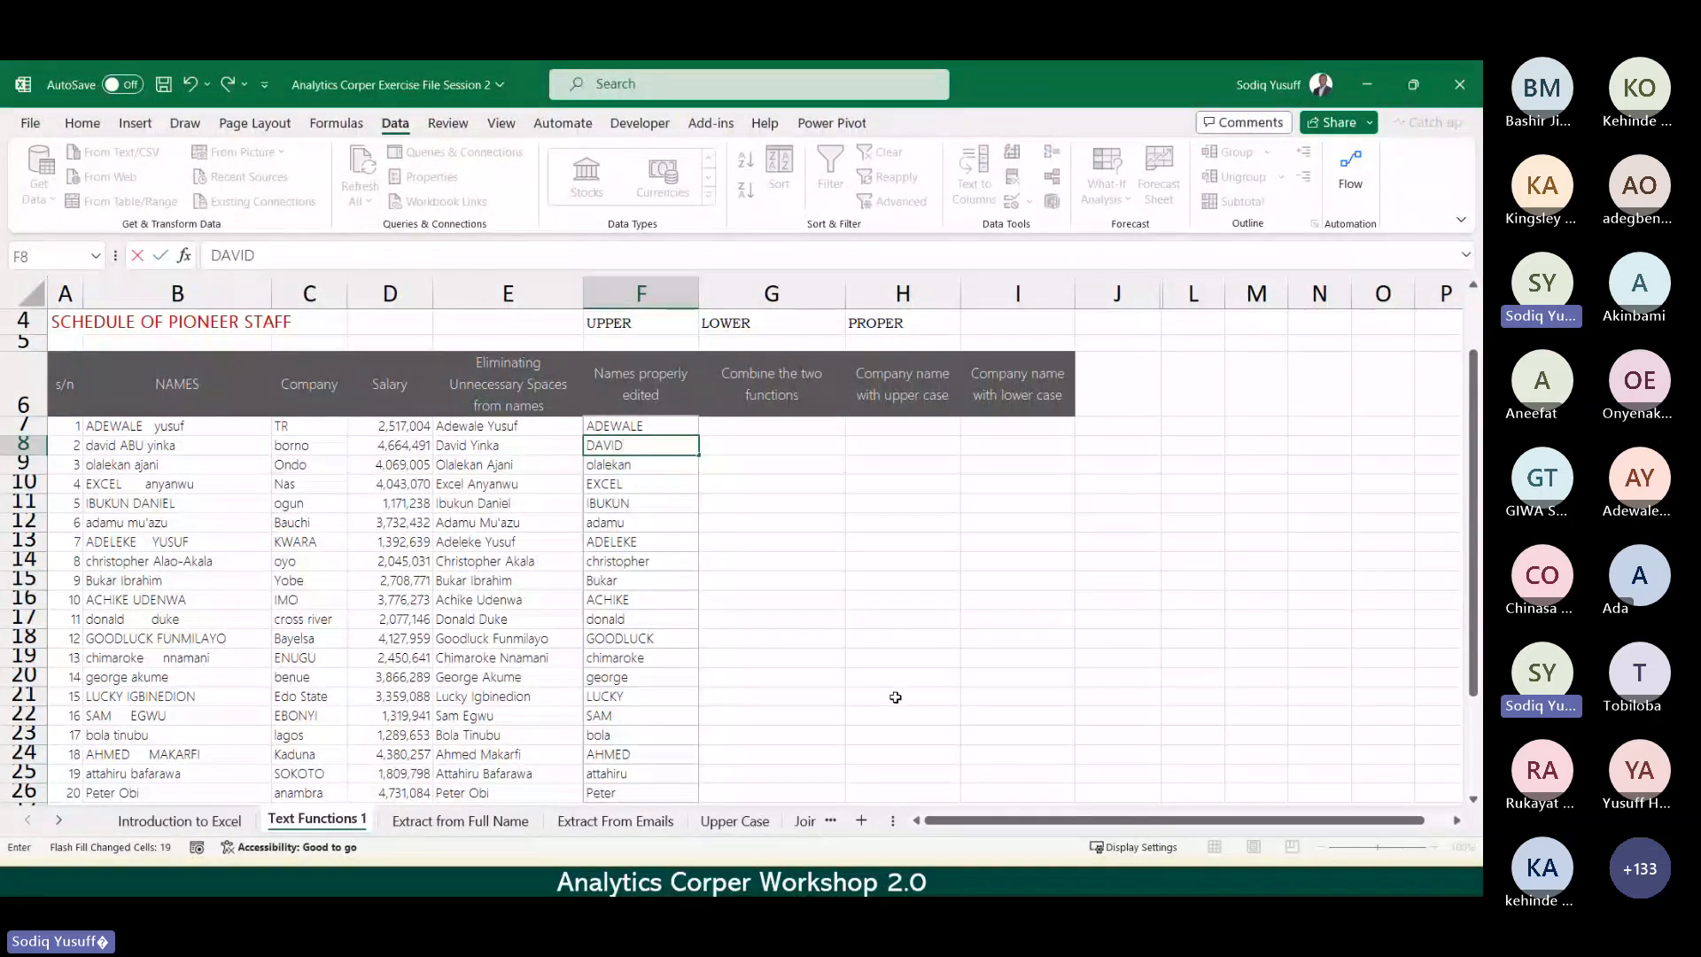
pyautogui.press('Return')
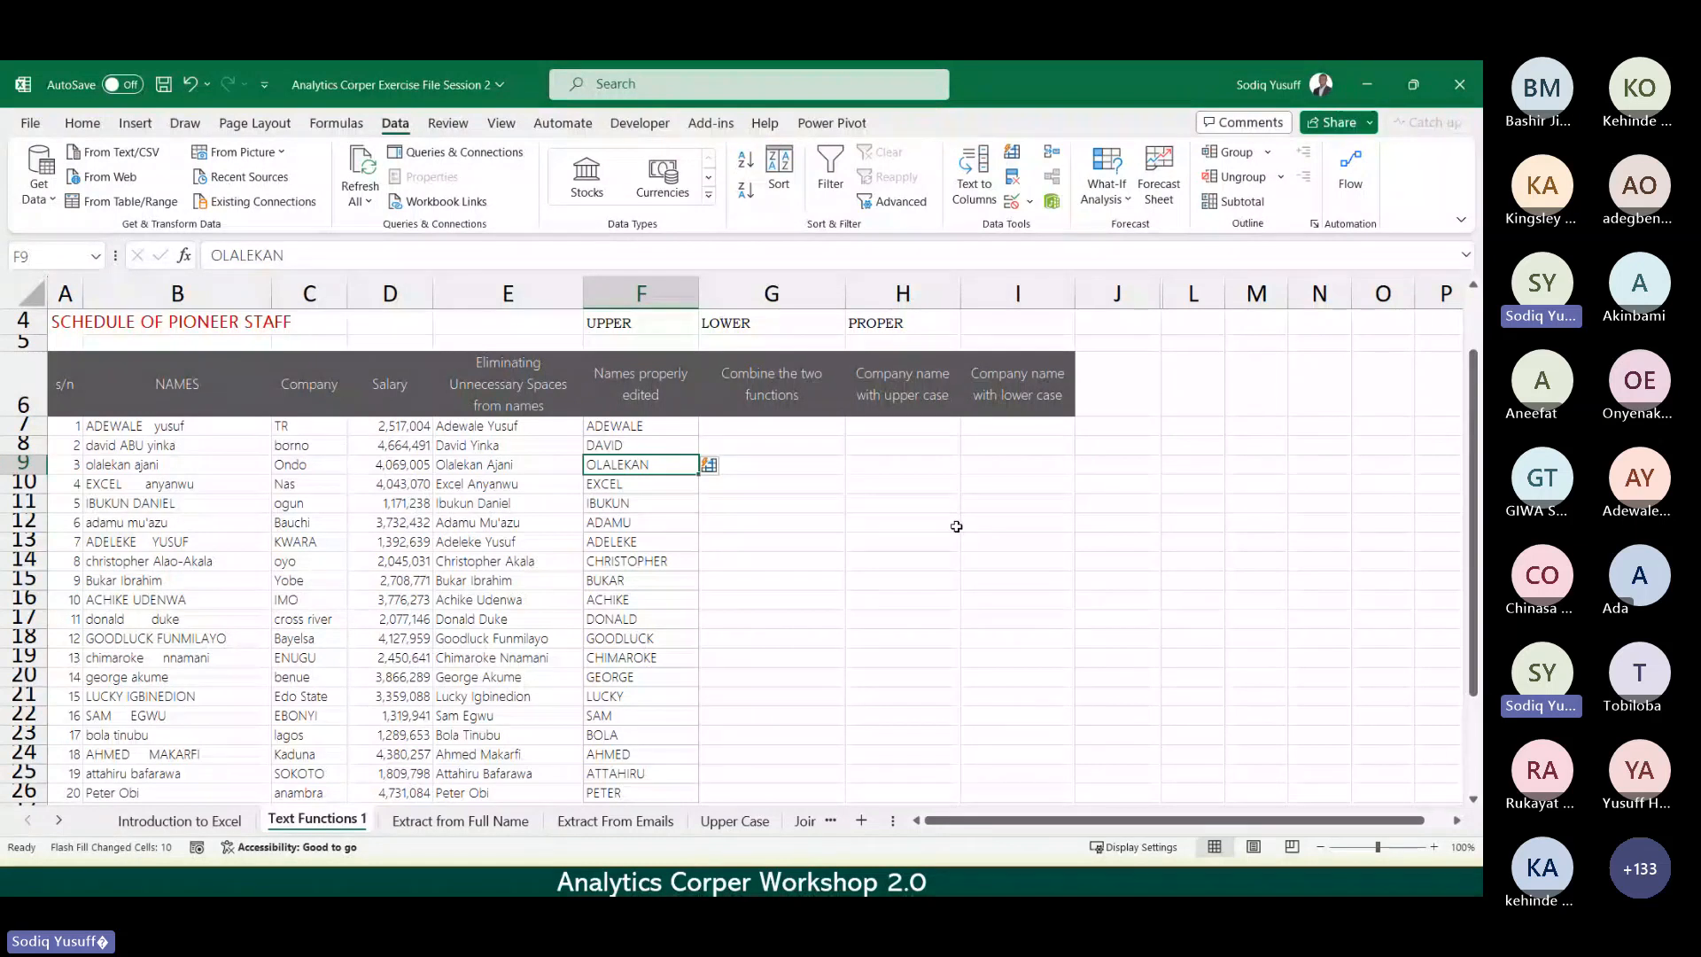
# Step: Switch to the Extract from Full Name sheet
pyautogui.press('Right')
pyautogui.press('Right')
pyautogui.press('Up')
pyautogui.press('Up')
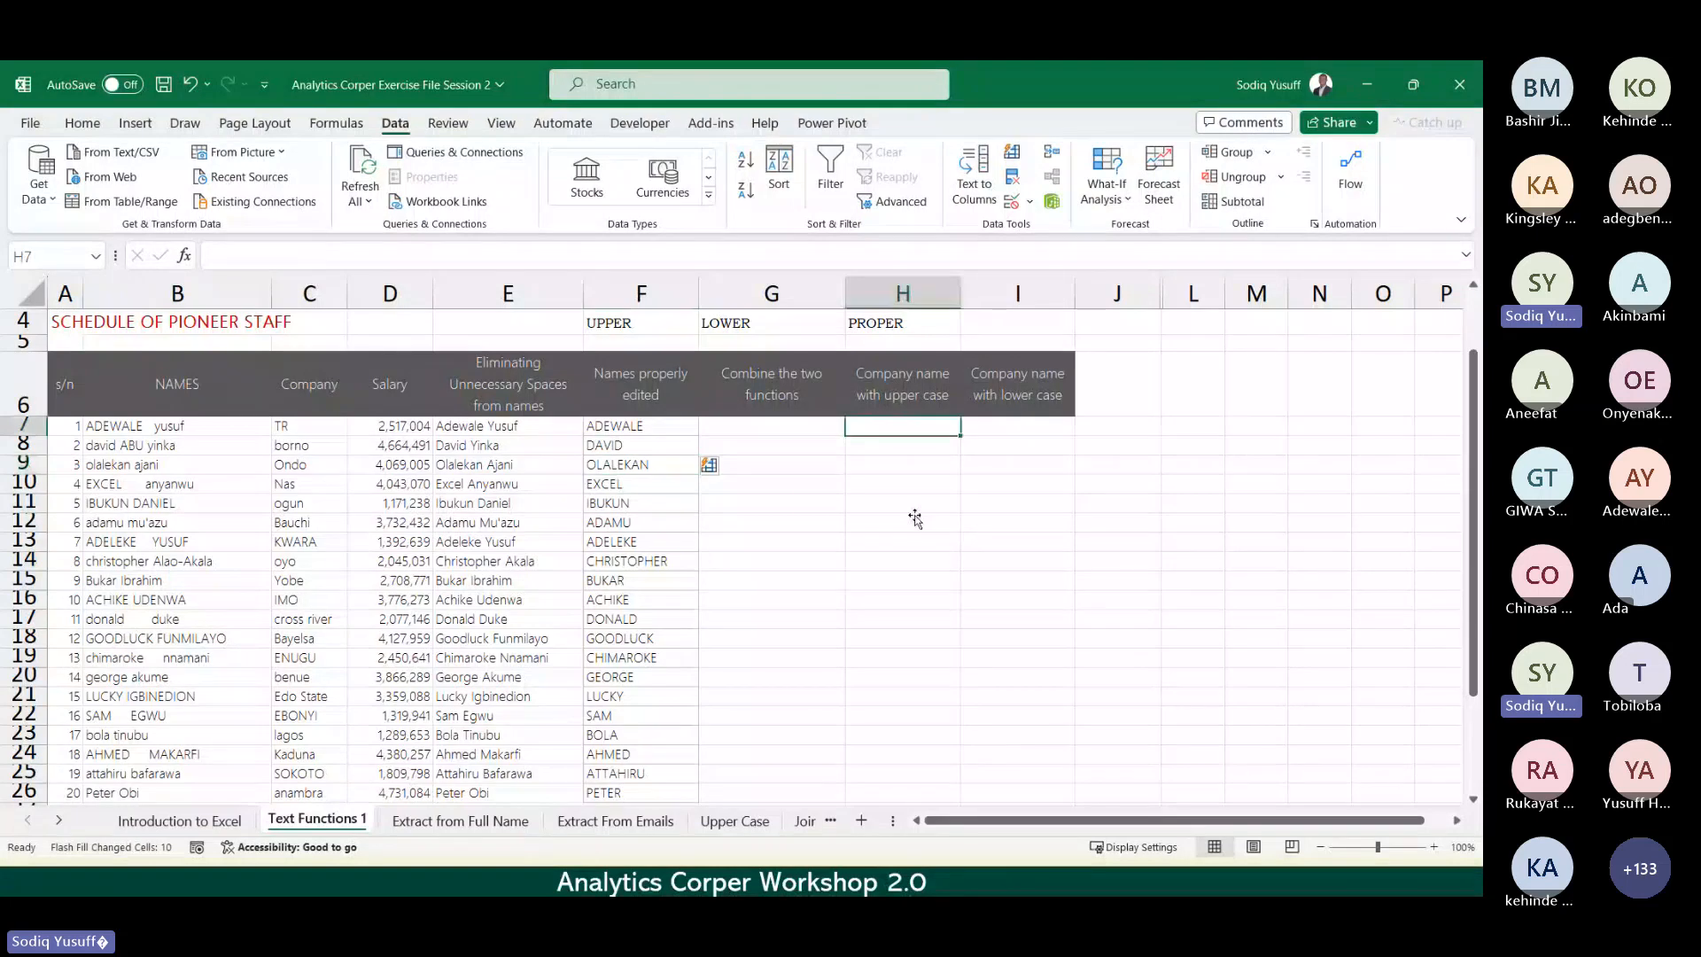
pyautogui.doubleClick(895, 525)
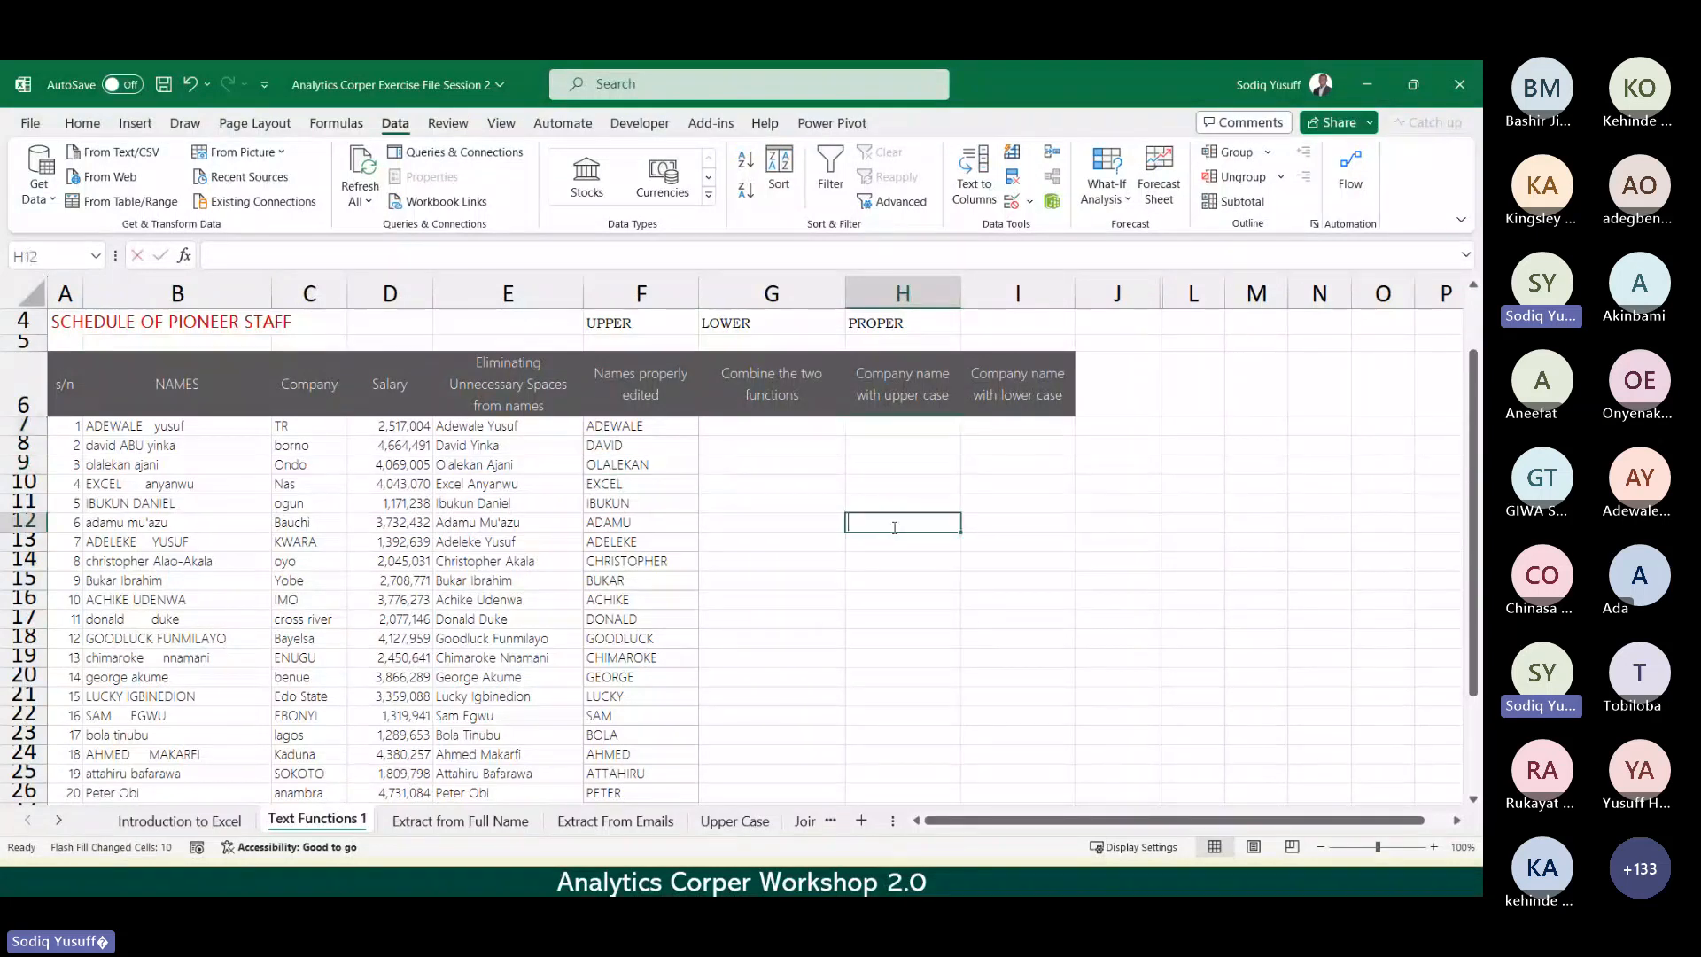
pyautogui.click(723, 537)
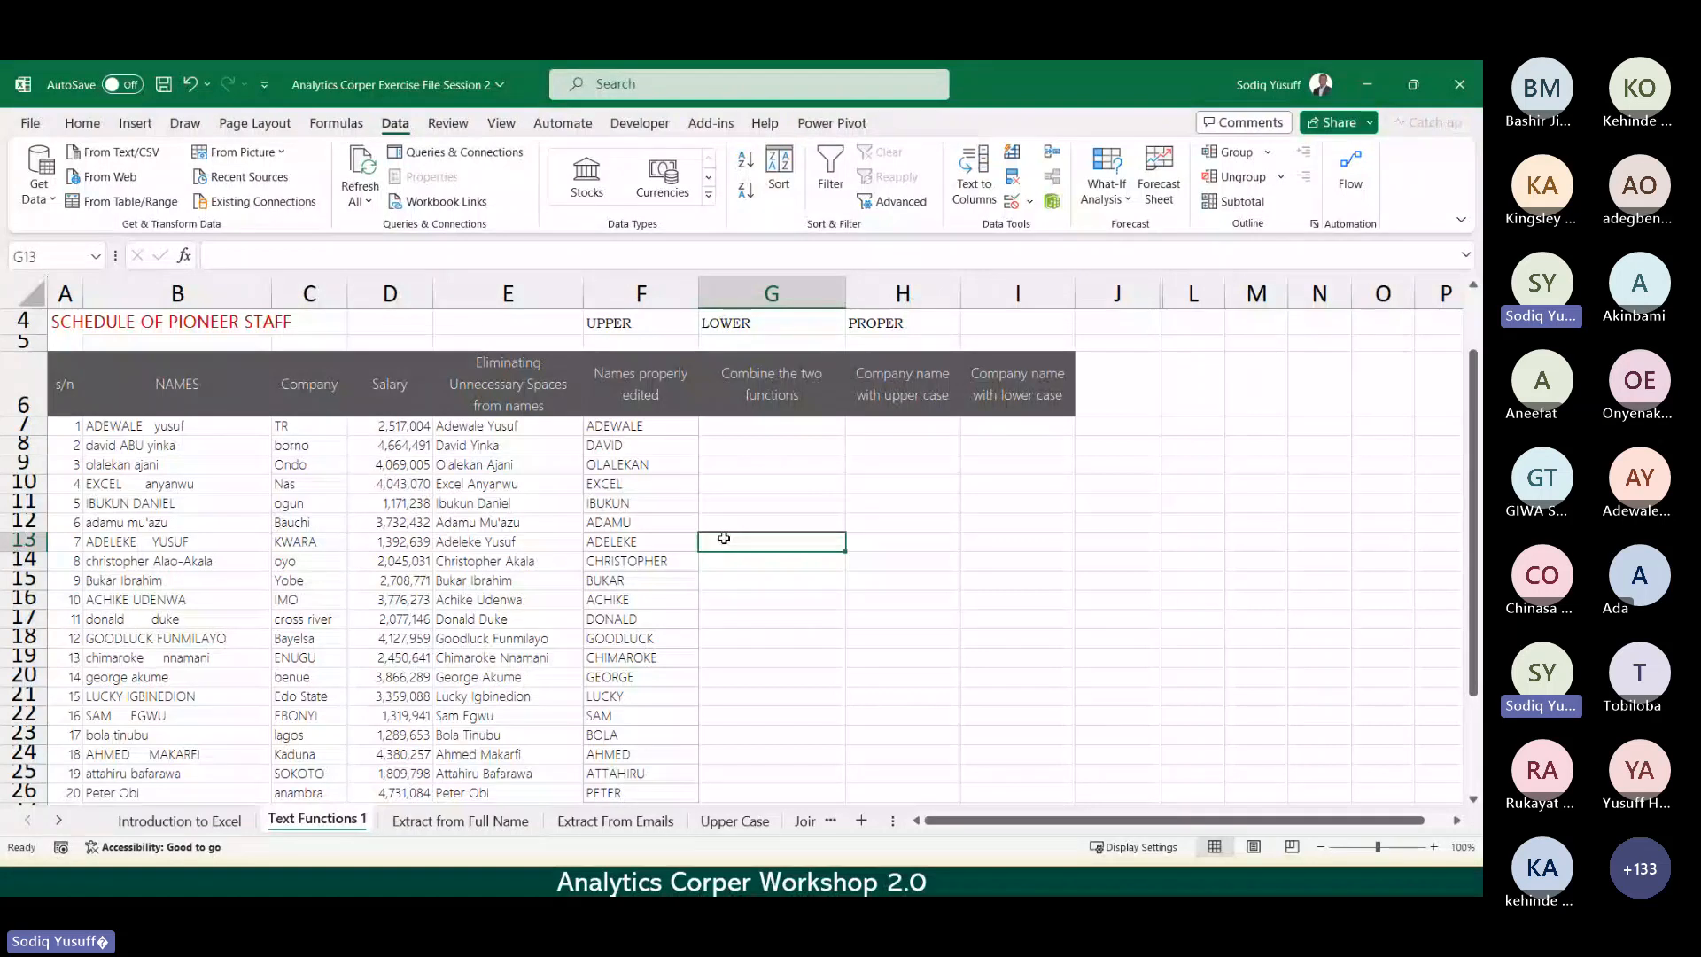
pyautogui.hotkey('ctrl', 'pagedown')
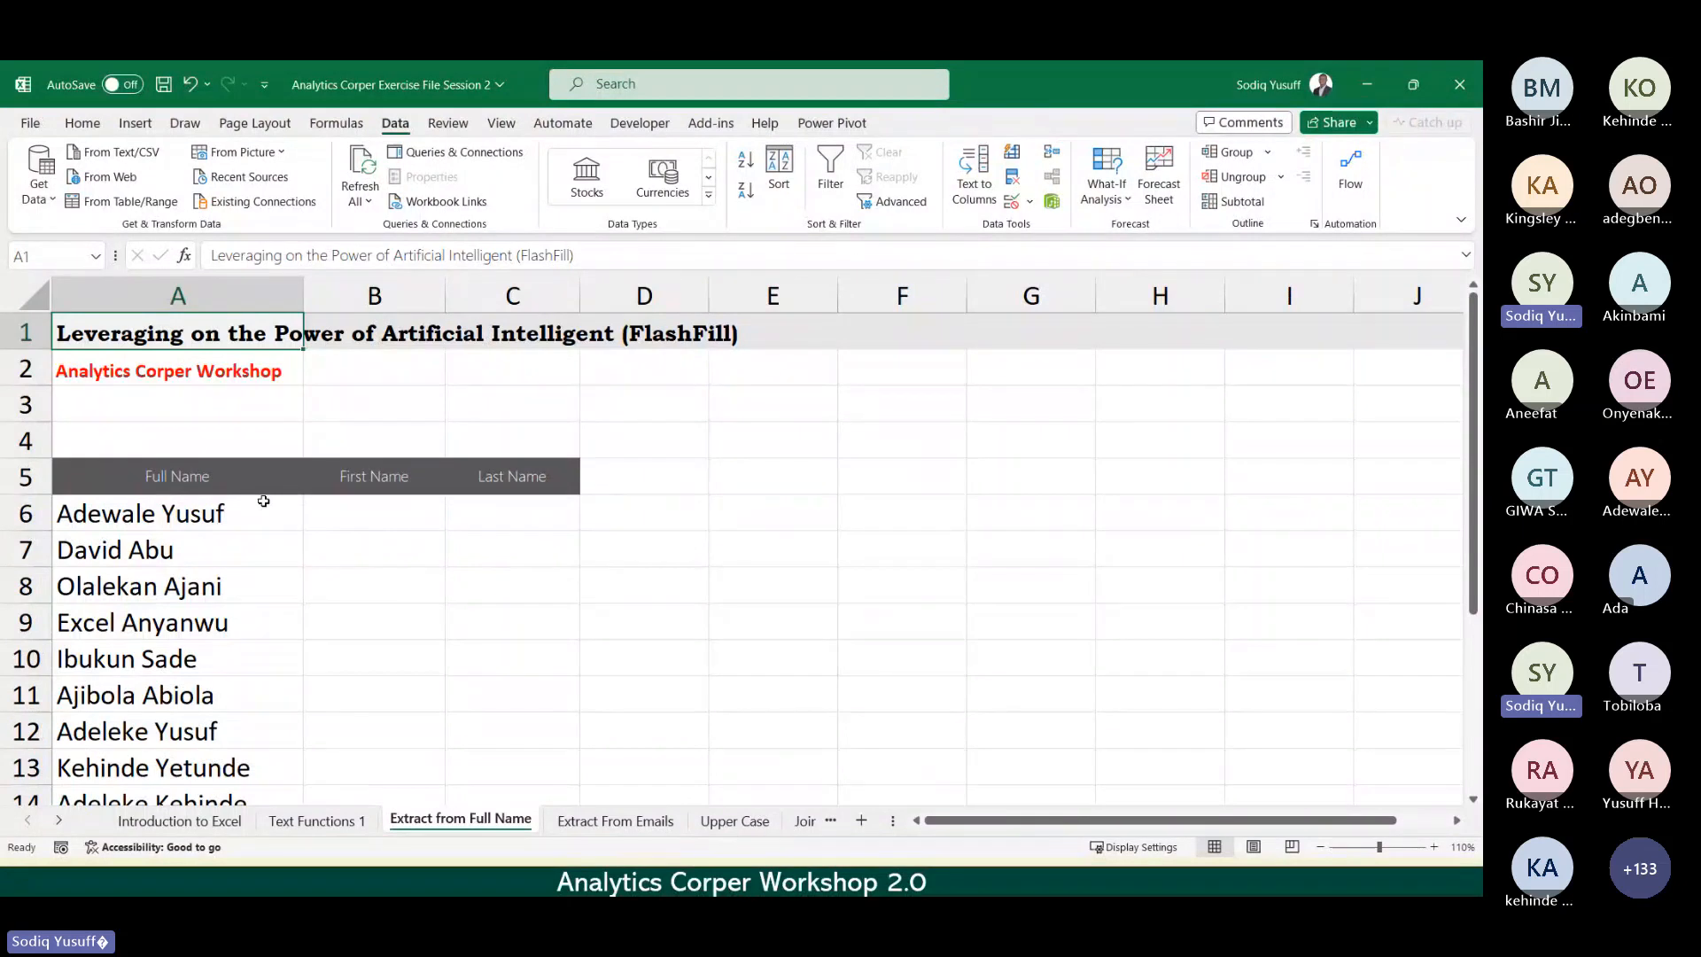
# Step: Enter 'Adewale' in B6 and Flash Fill the First Name column
pyautogui.click(347, 509)
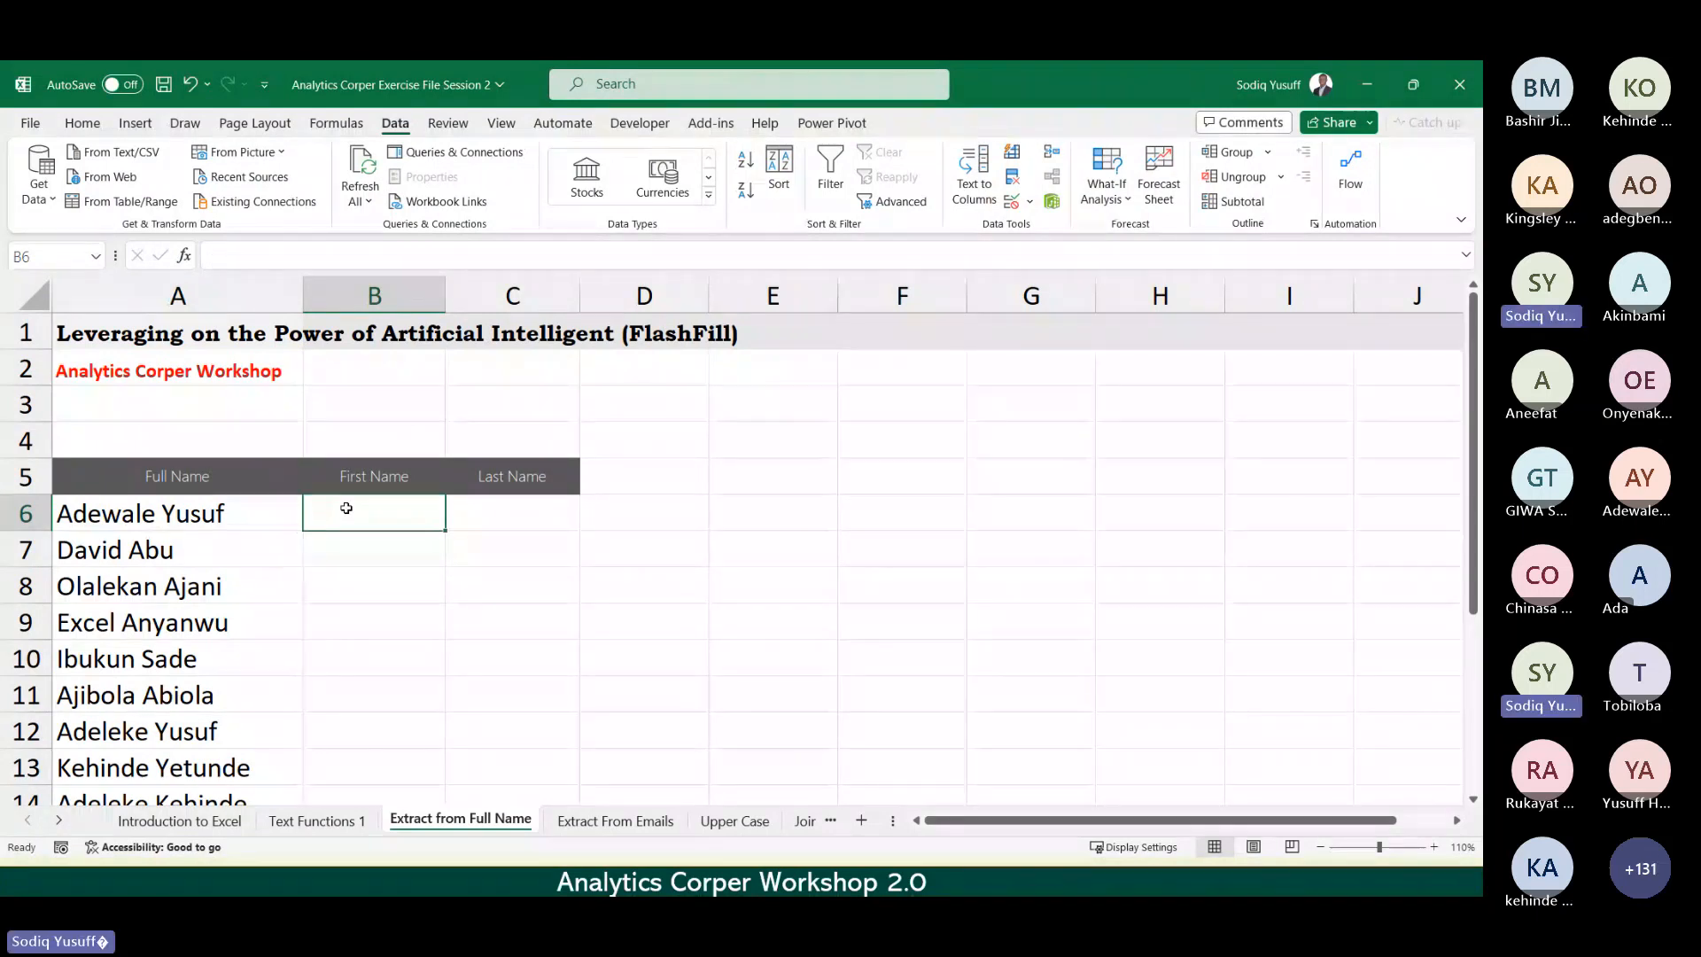
pyautogui.write('aDEW')
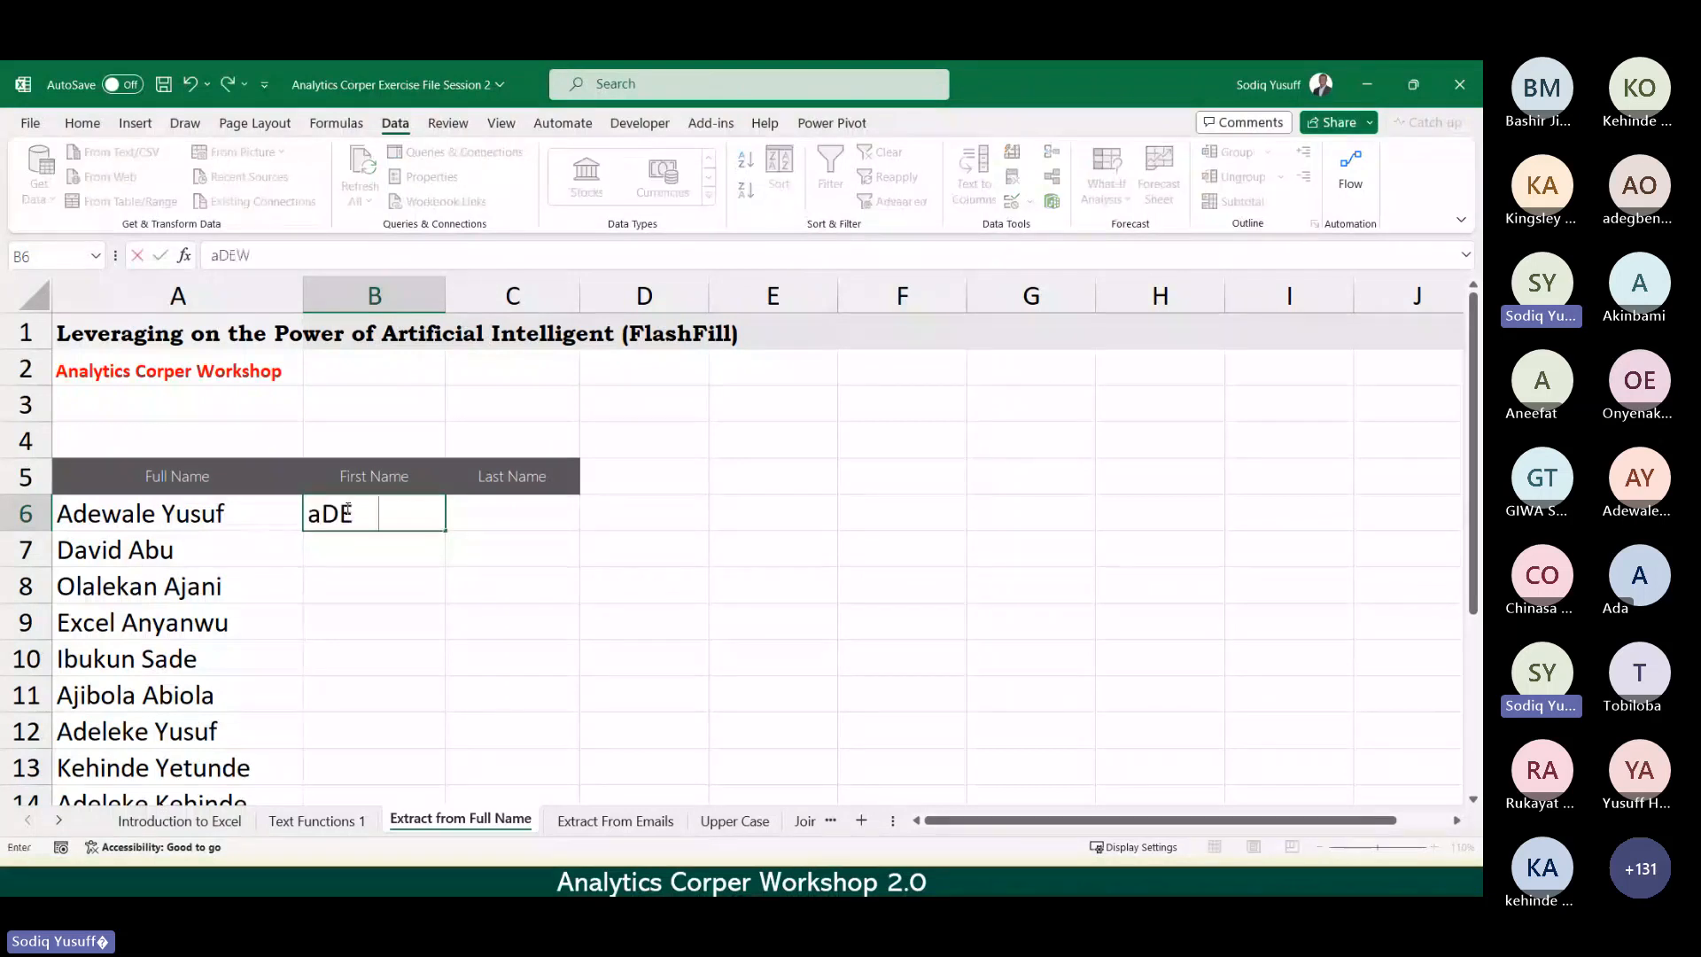
pyautogui.press('BackSpace')
pyautogui.press('BackSpace')
pyautogui.press('BackSpace')
pyautogui.press('BackSpace')
pyautogui.write('Adewale')
pyautogui.press('Return')
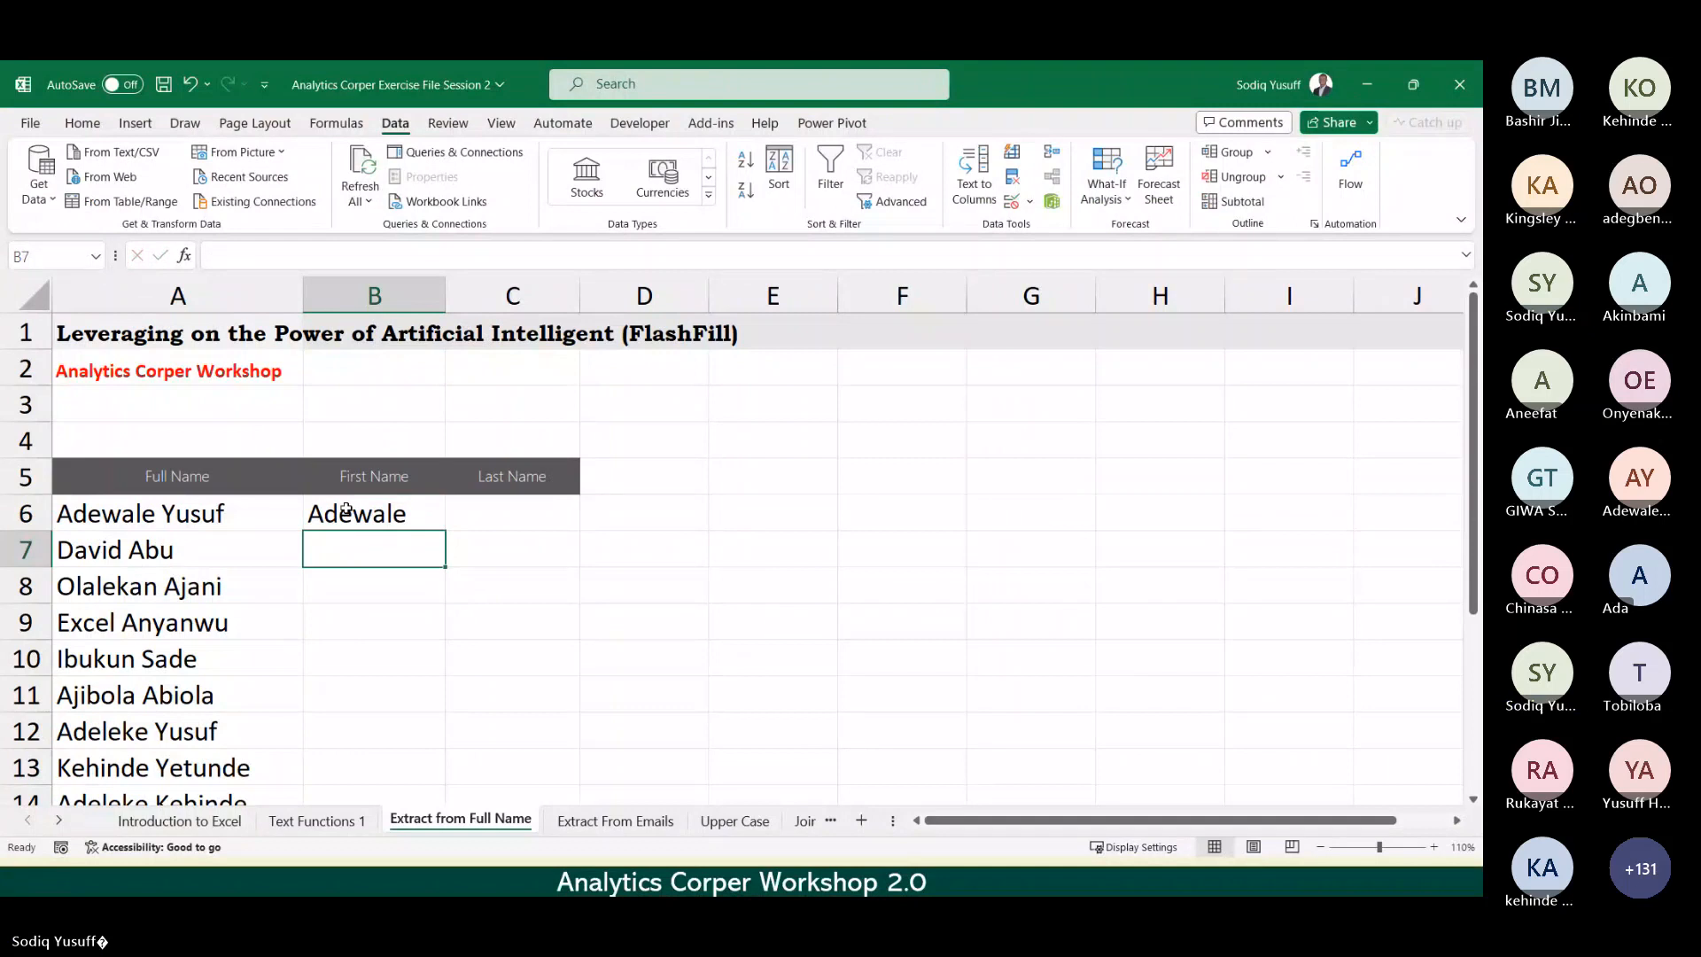
pyautogui.hotkey('ctrl', 'e')
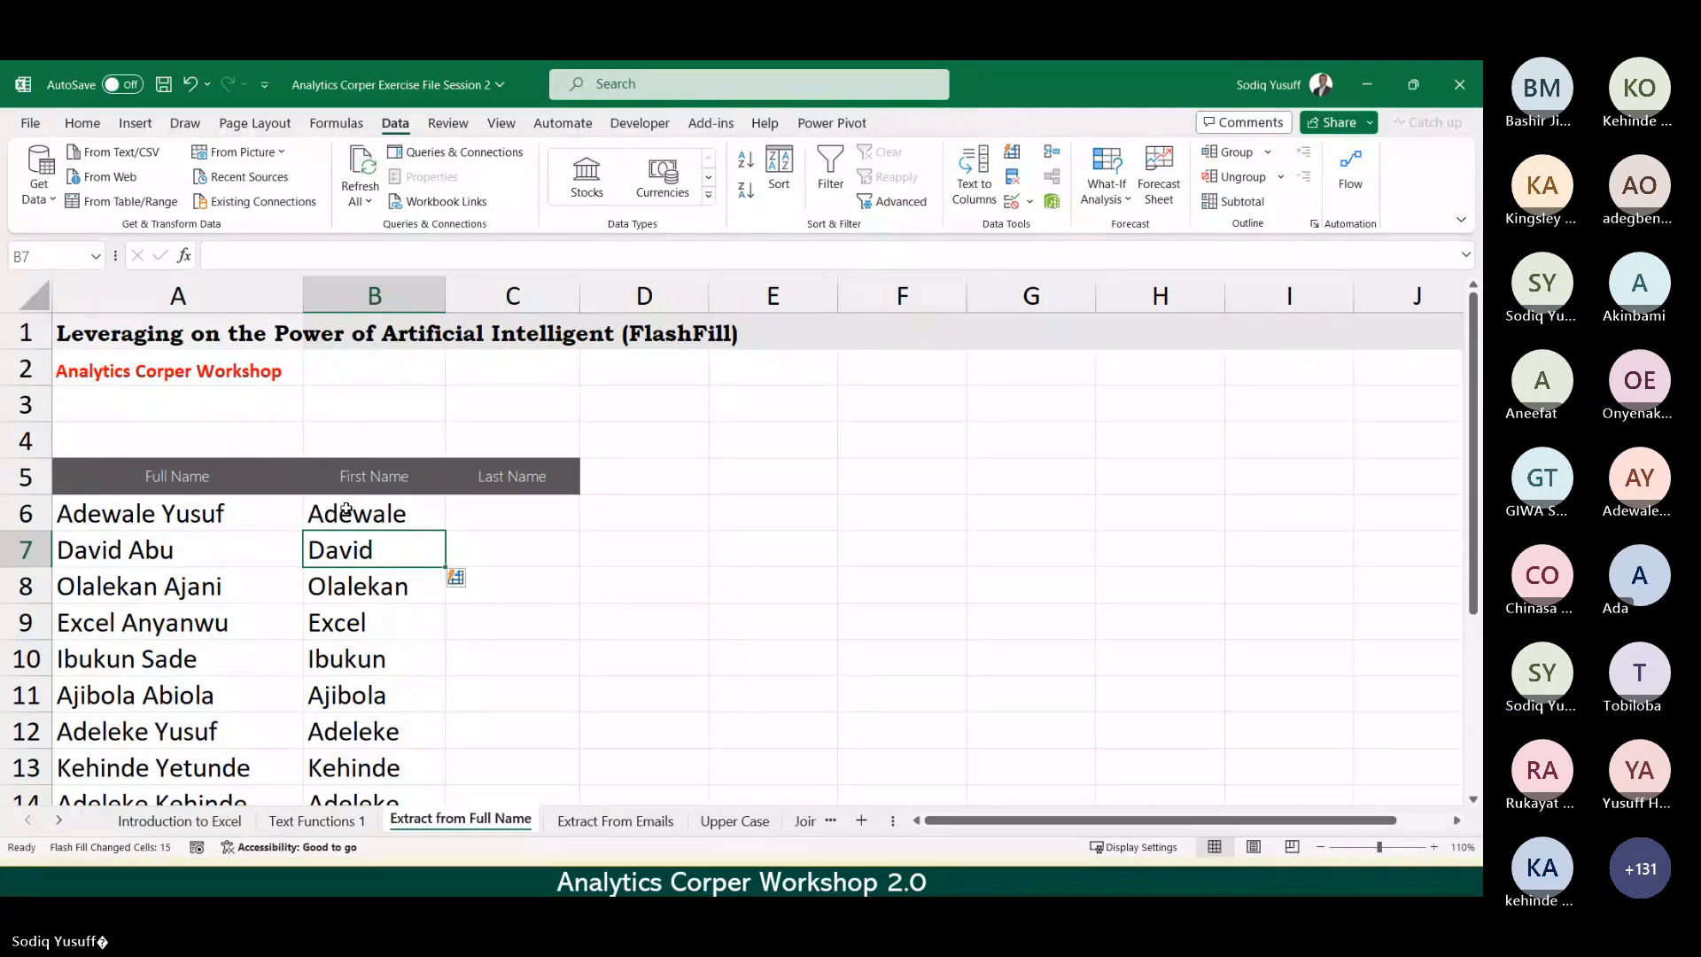
pyautogui.hotkey('ctrl', 'pagedown')
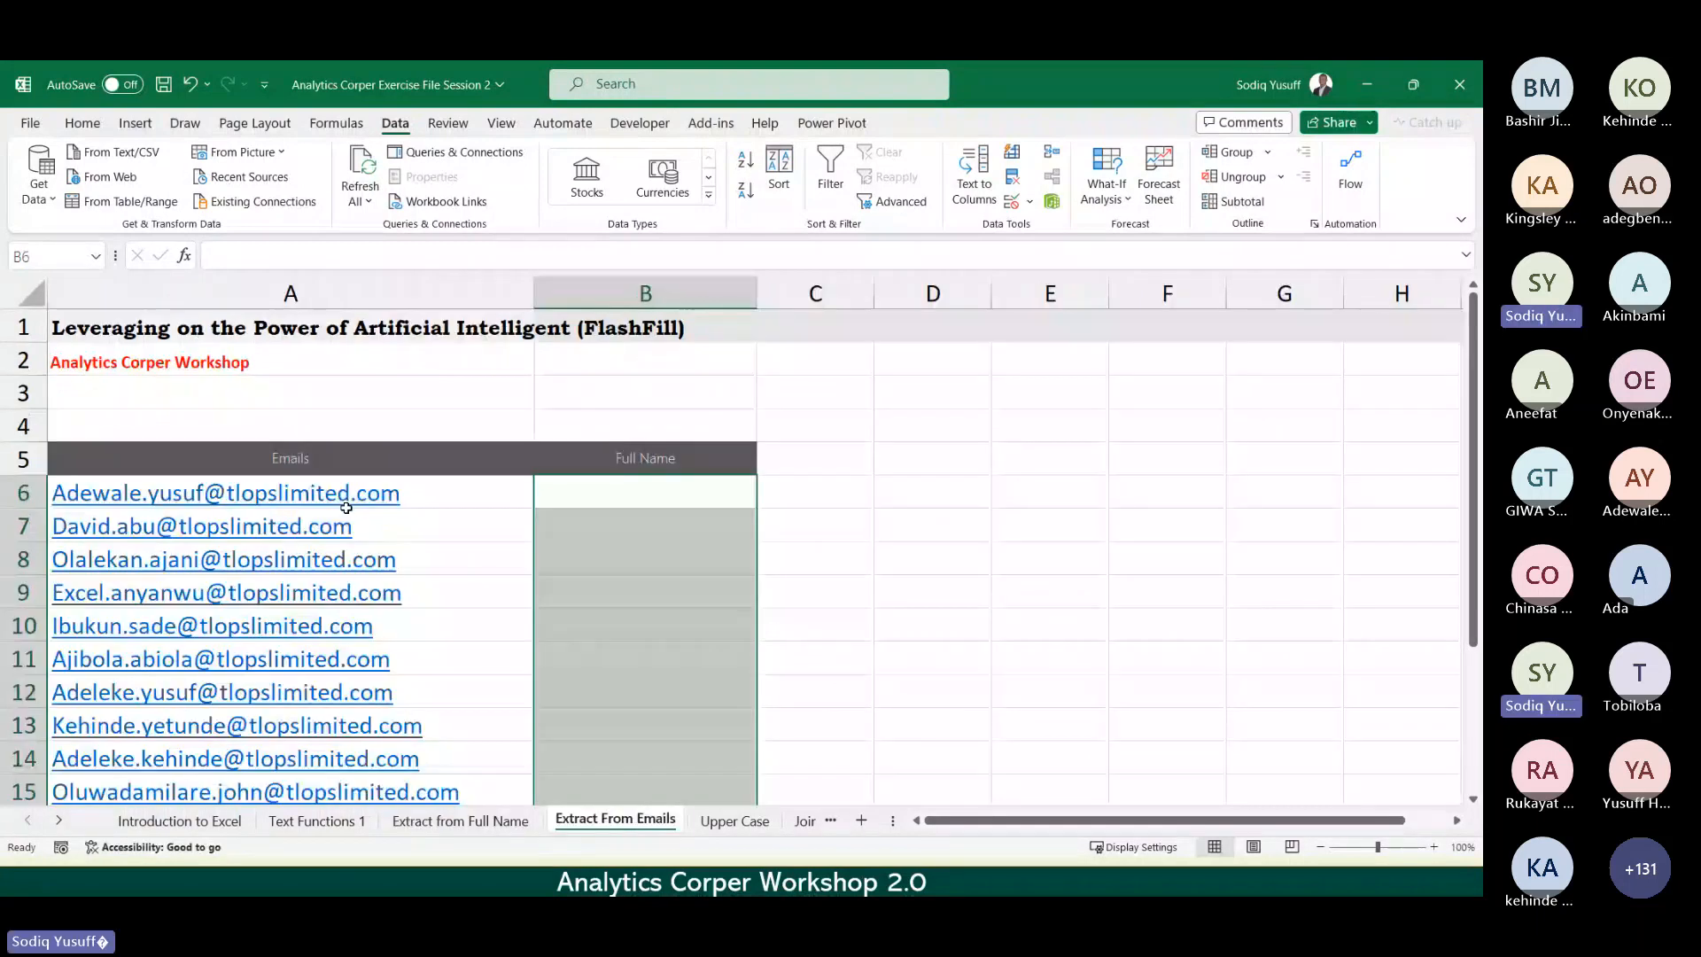
pyautogui.click(721, 561)
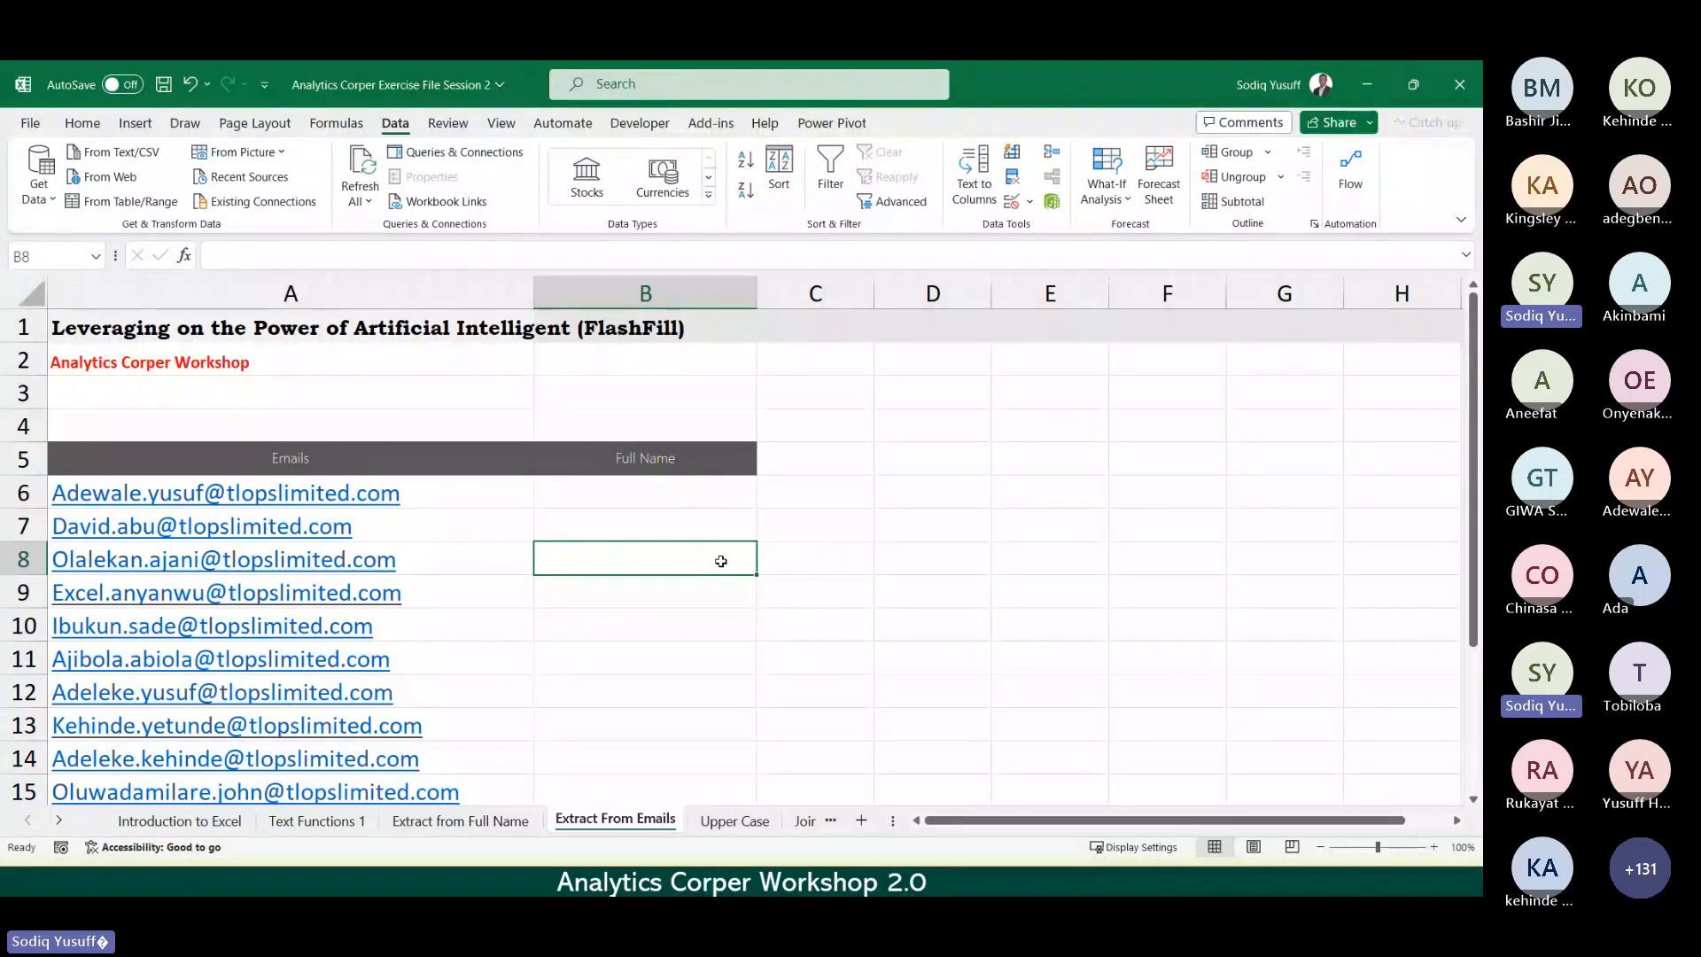
pyautogui.press('Down')
pyautogui.press('Down')
pyautogui.press('Down')
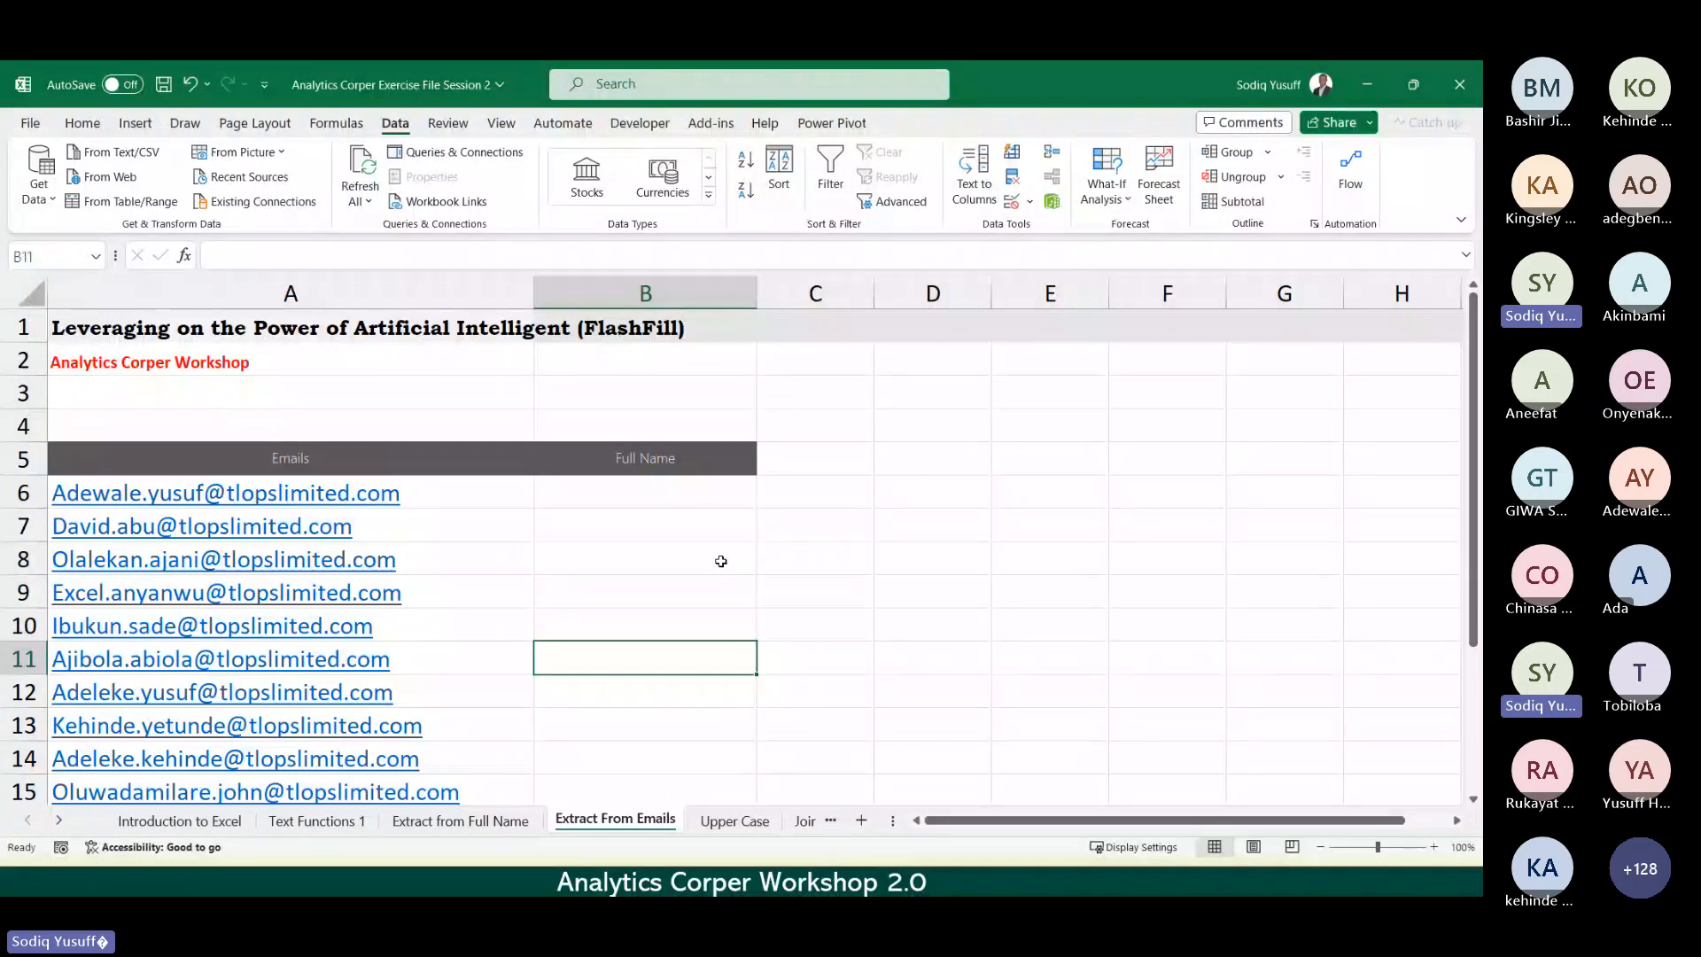
pyautogui.press('Down')
pyautogui.press('Down')
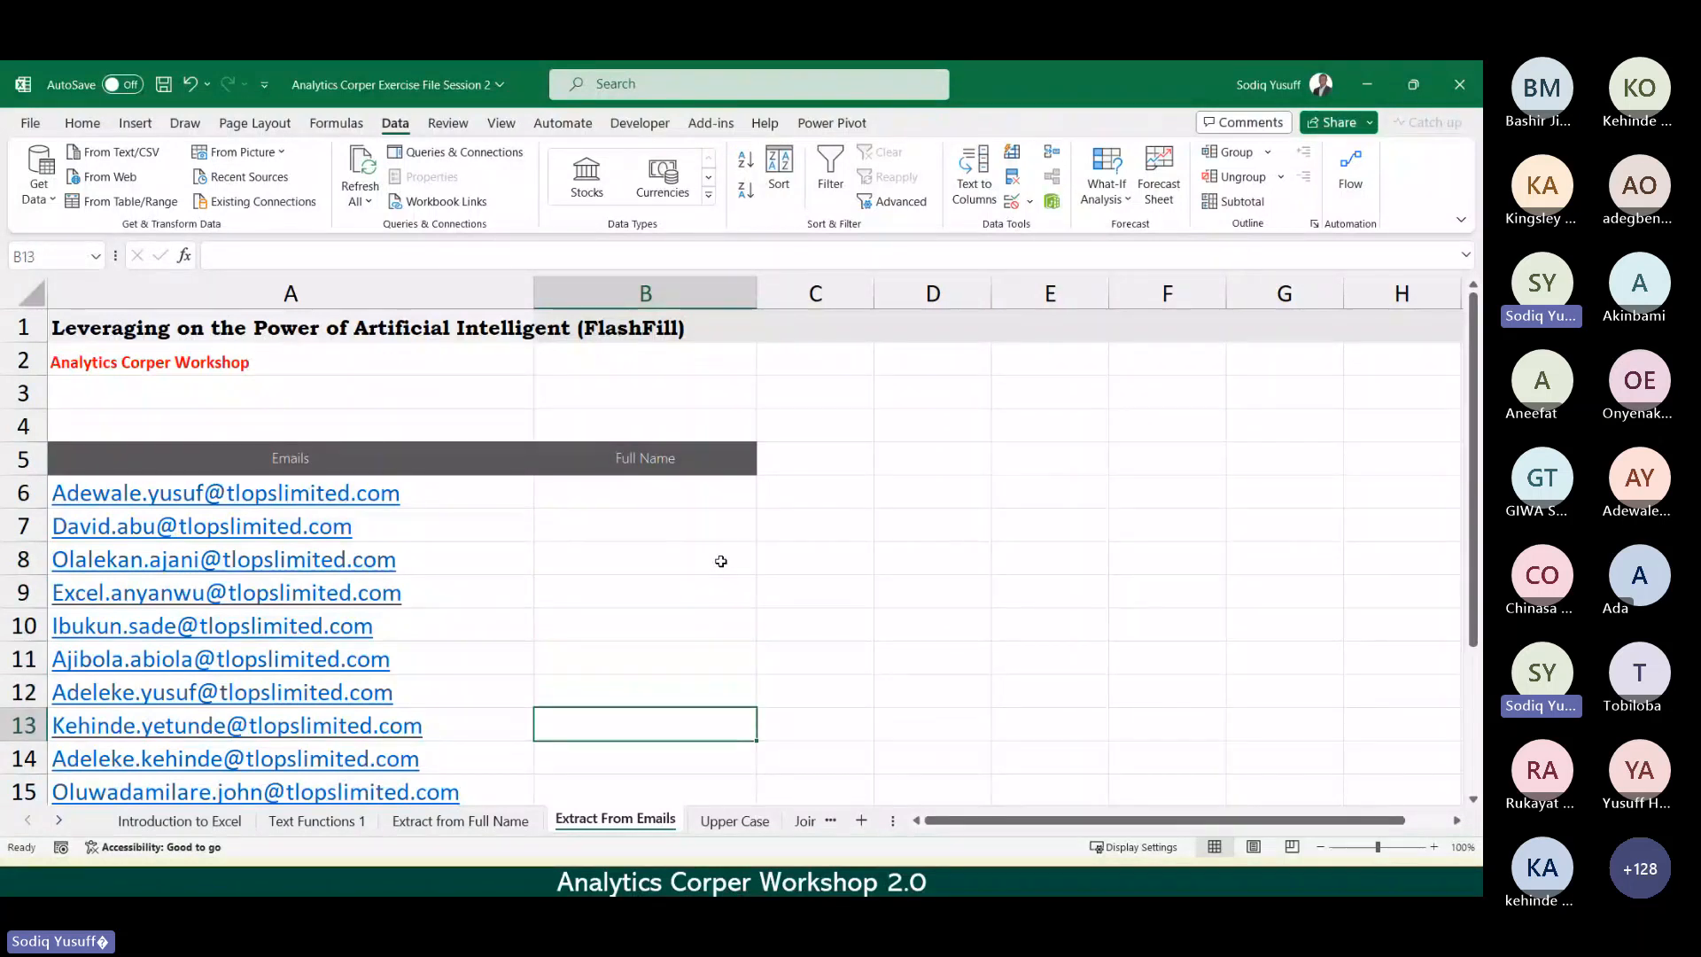
pyautogui.press('Down')
pyautogui.press('Down')
pyautogui.press('Down')
pyautogui.press('Down')
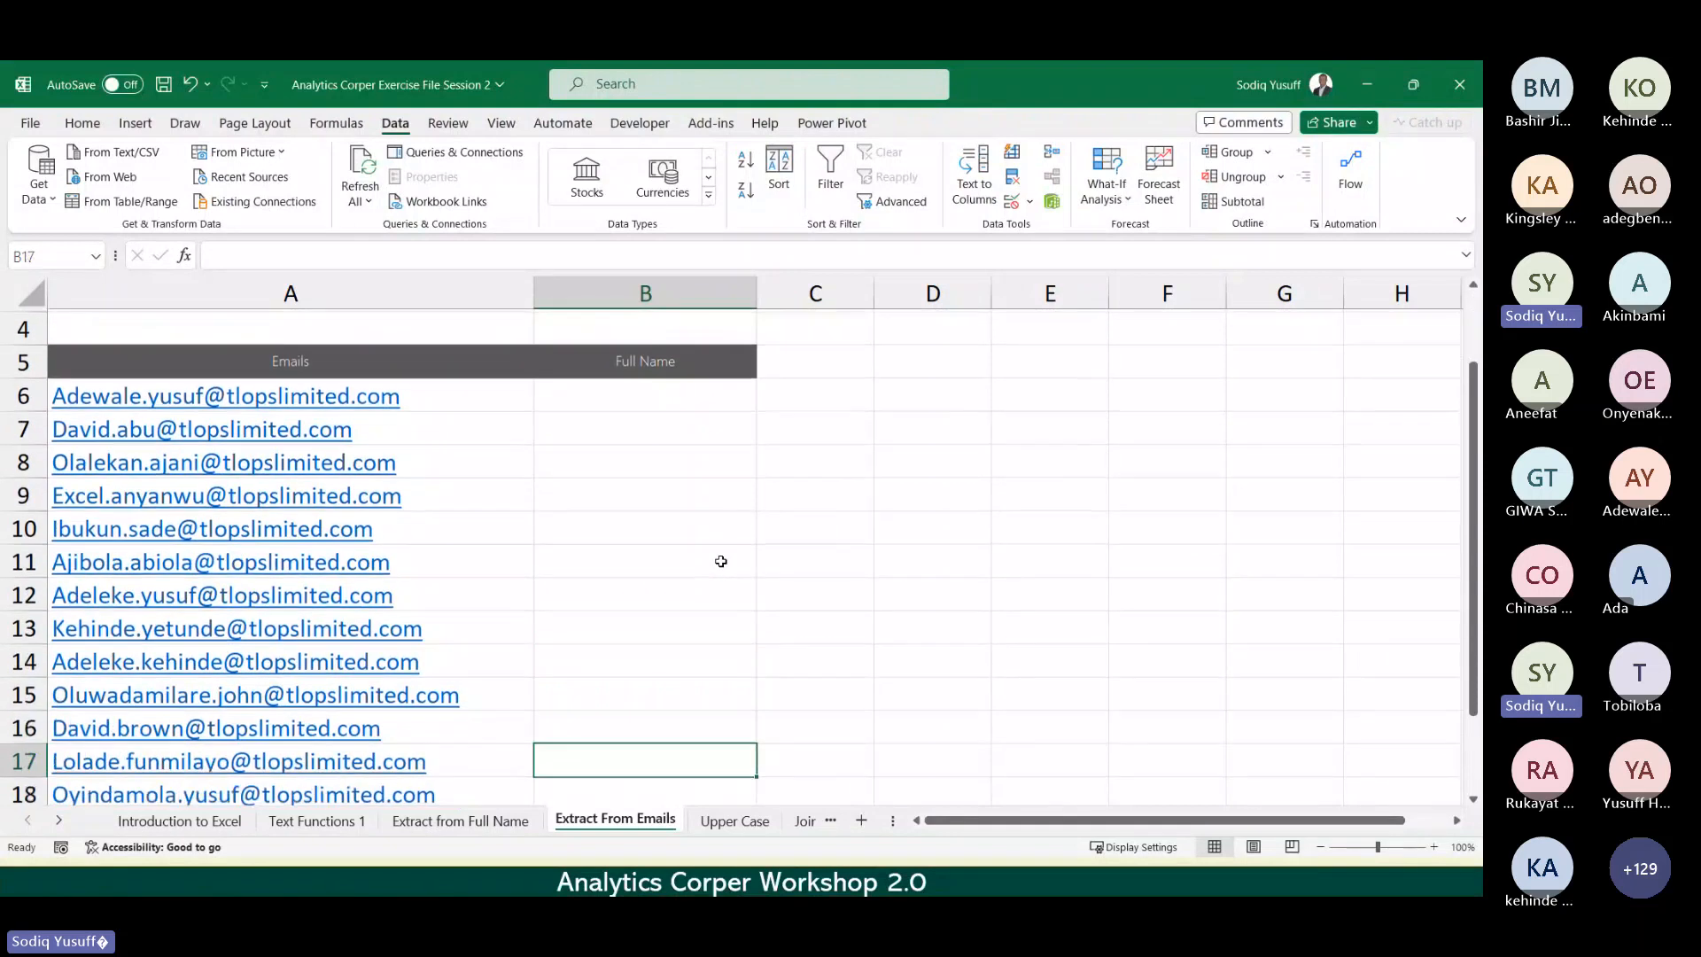
pyautogui.press('Down')
pyautogui.press('Down')
pyautogui.press('Down')
pyautogui.press('Down')
pyautogui.press('Down')
pyautogui.press('Down')
pyautogui.press('Down')
pyautogui.press('Down')
pyautogui.press('Down')
pyautogui.press('Down')
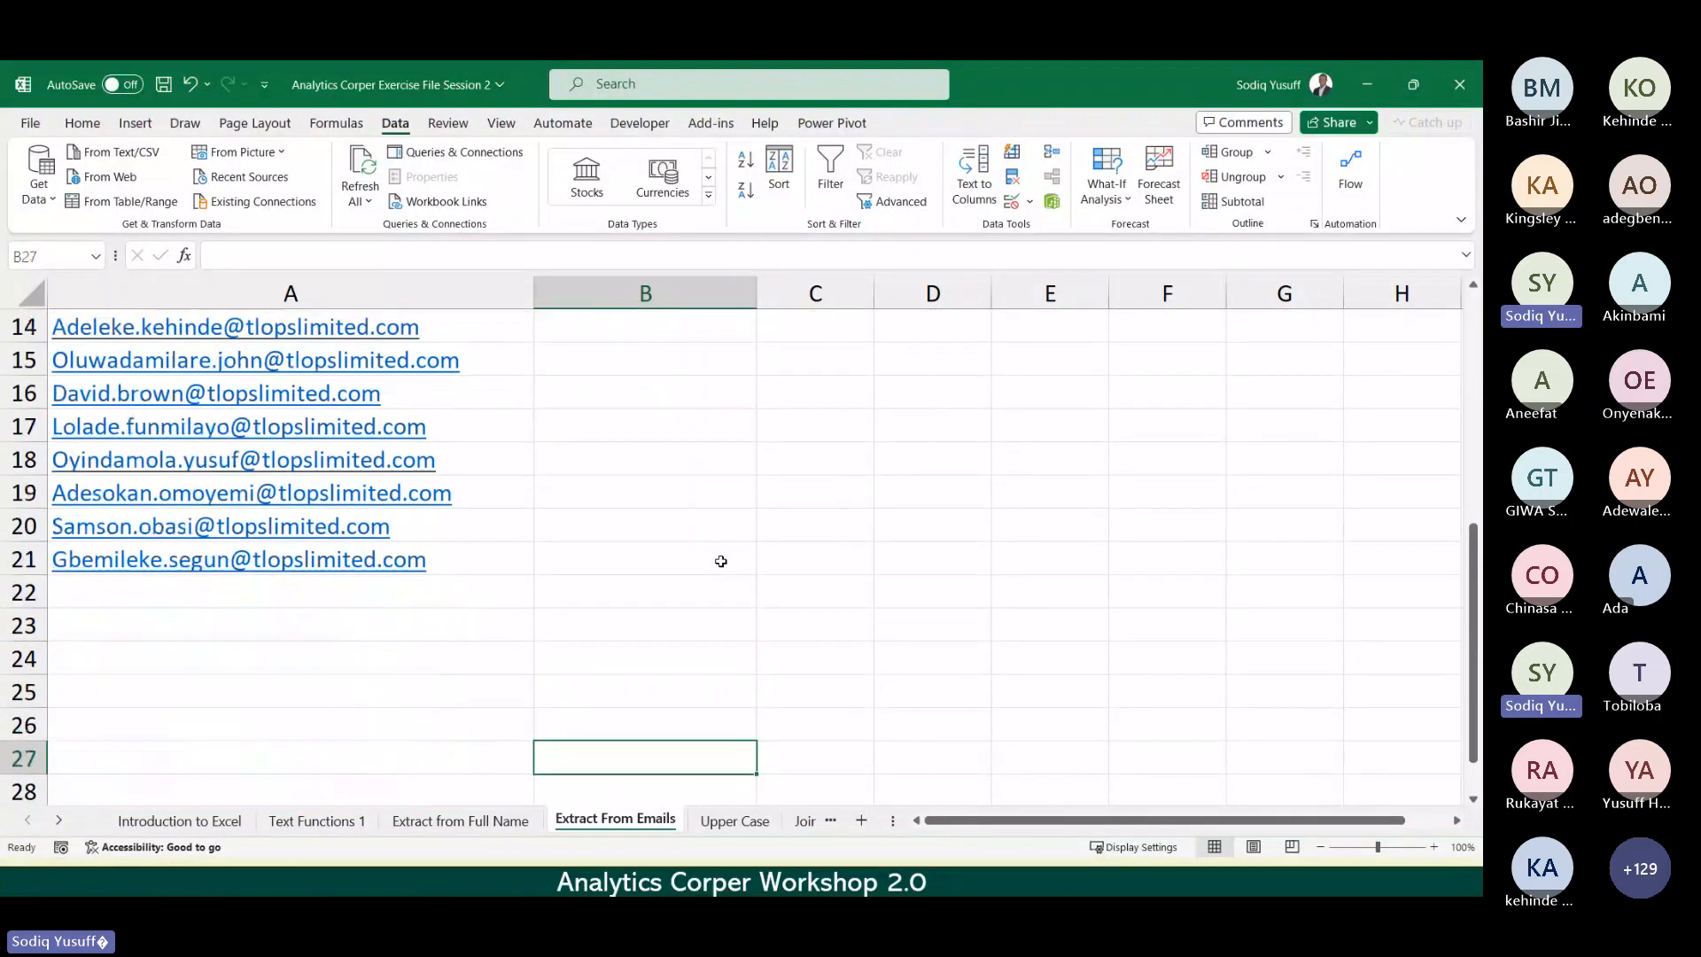
pyautogui.press('Down')
pyautogui.press('Down')
pyautogui.press('Down')
pyautogui.press('Down')
pyautogui.press('Down')
pyautogui.press('Down')
pyautogui.press('Down')
pyautogui.press('Down')
pyautogui.press('Up')
pyautogui.hotkey('ctrl', 'Up')
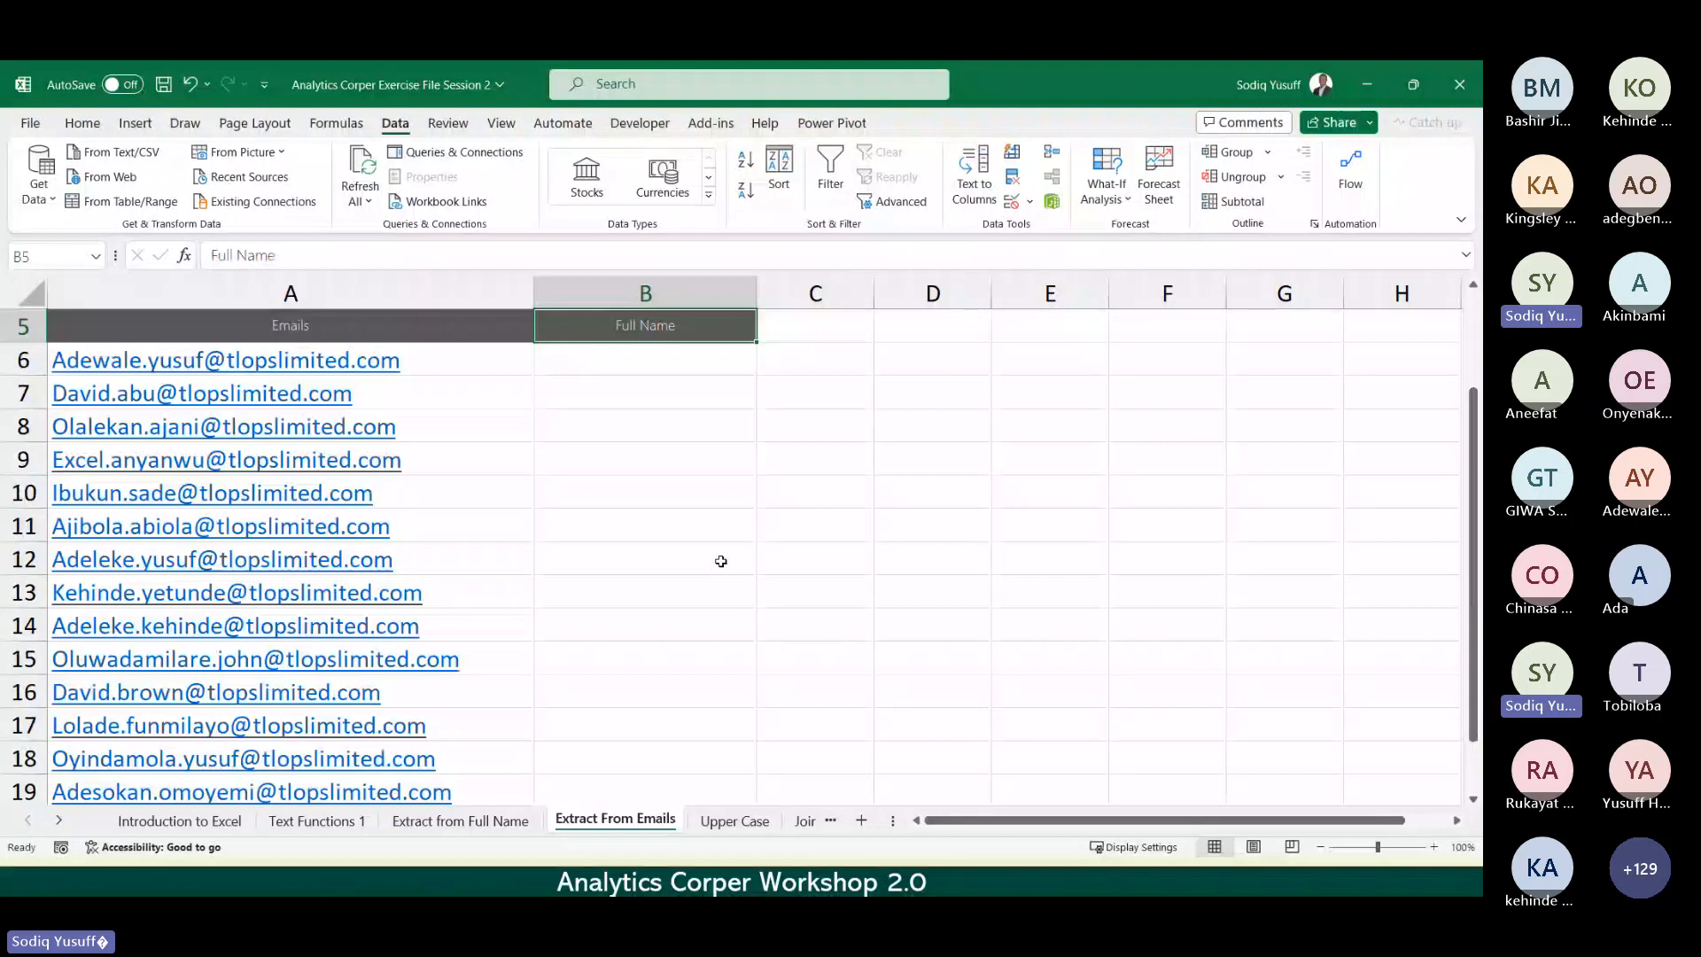
pyautogui.press('Down')
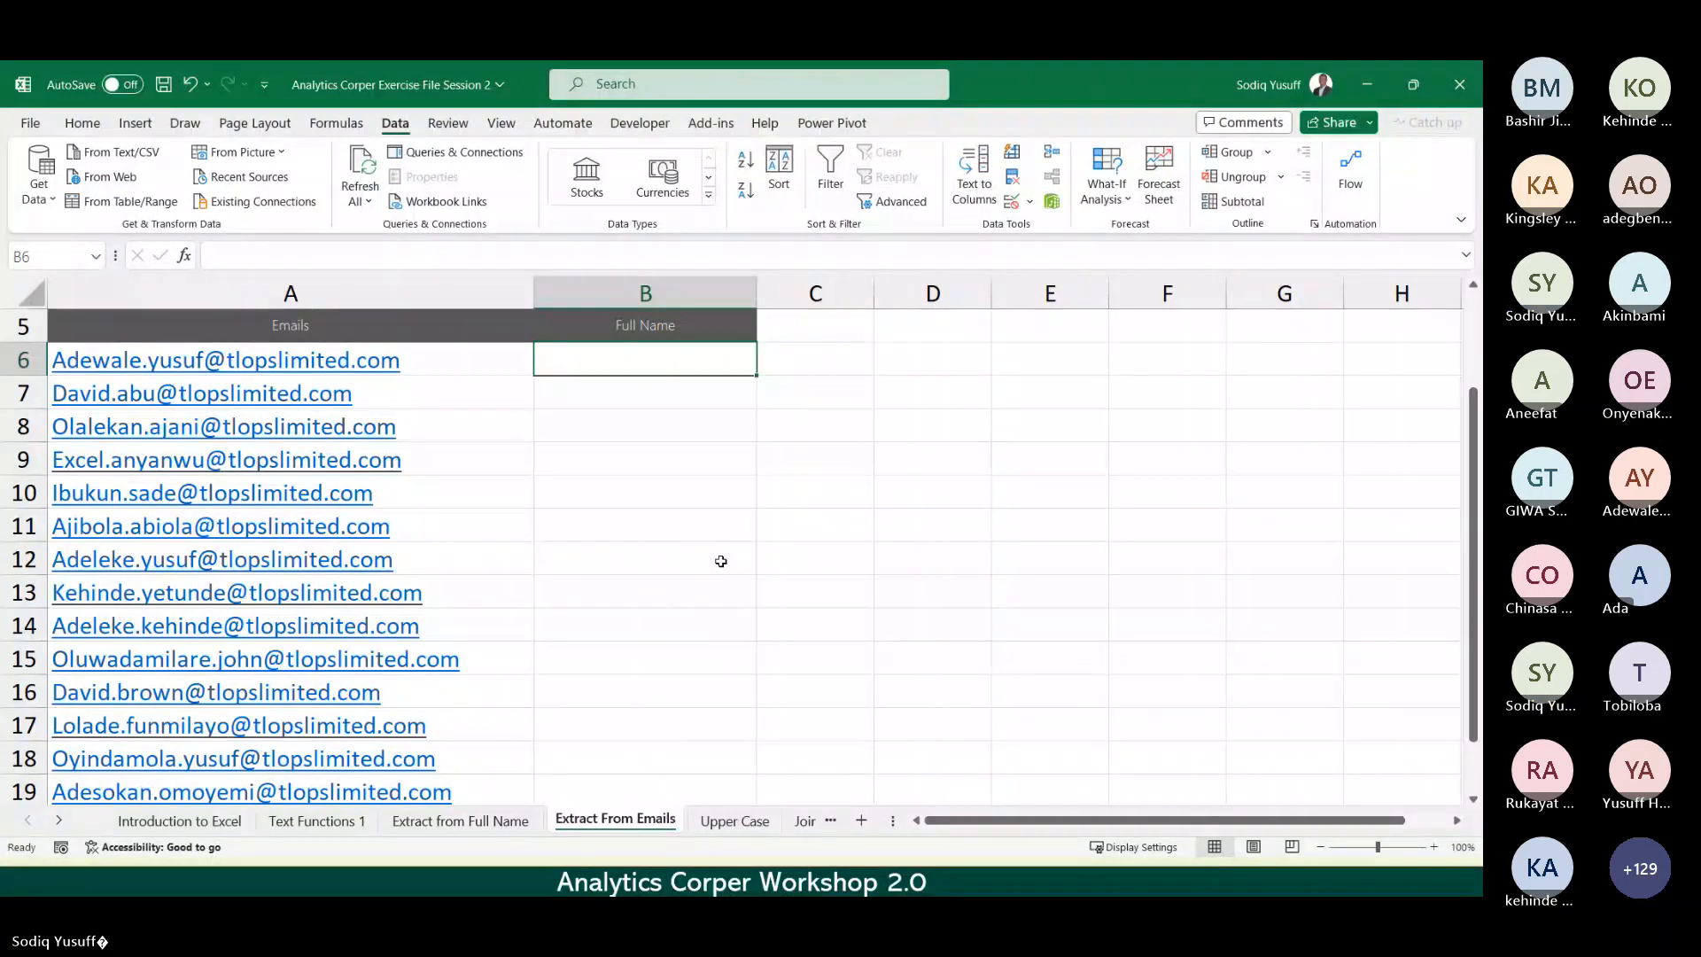
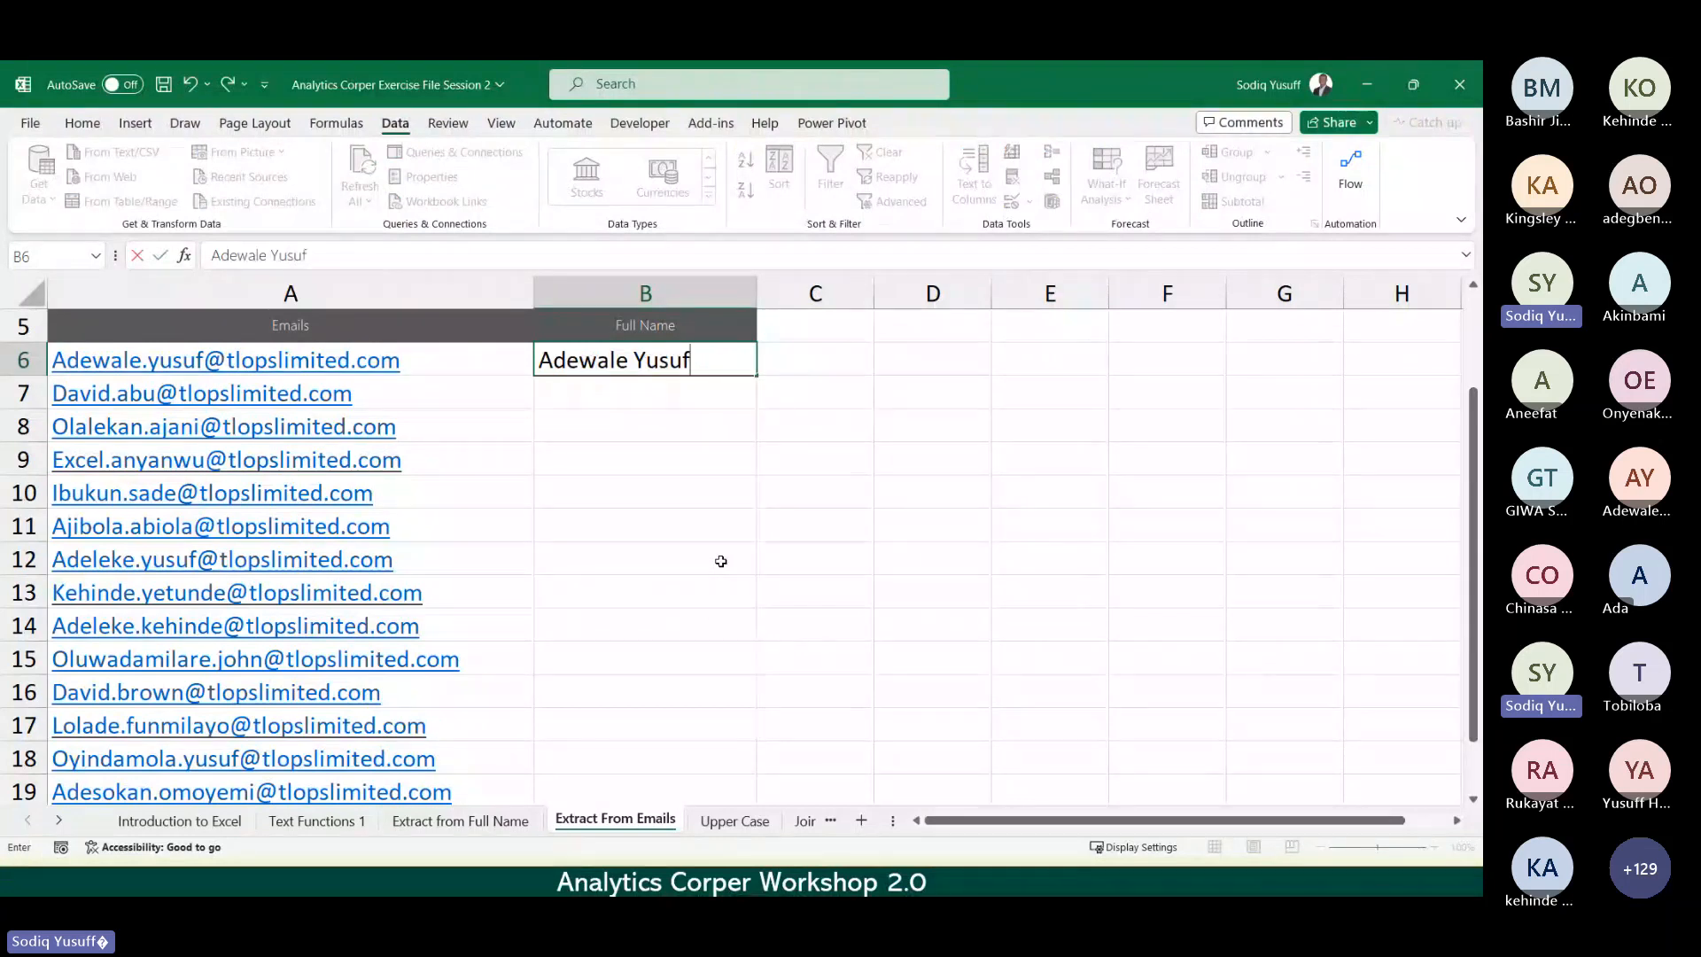
pyautogui.press('Return')
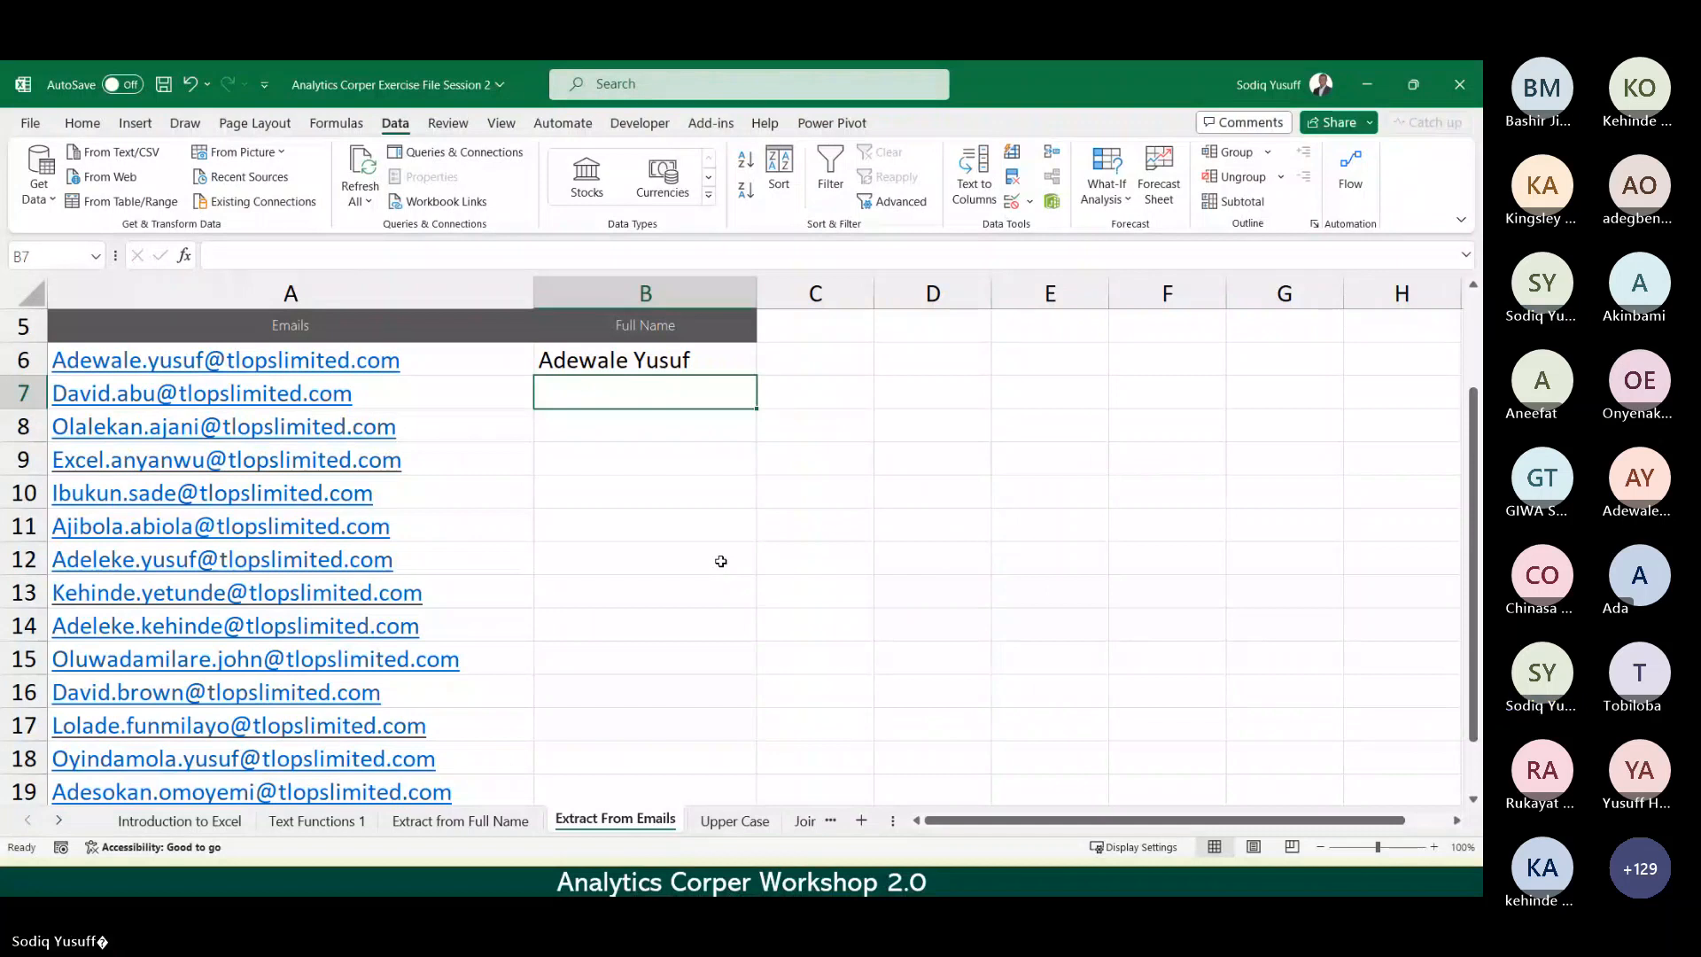
pyautogui.hotkey('ctrl', 'e')
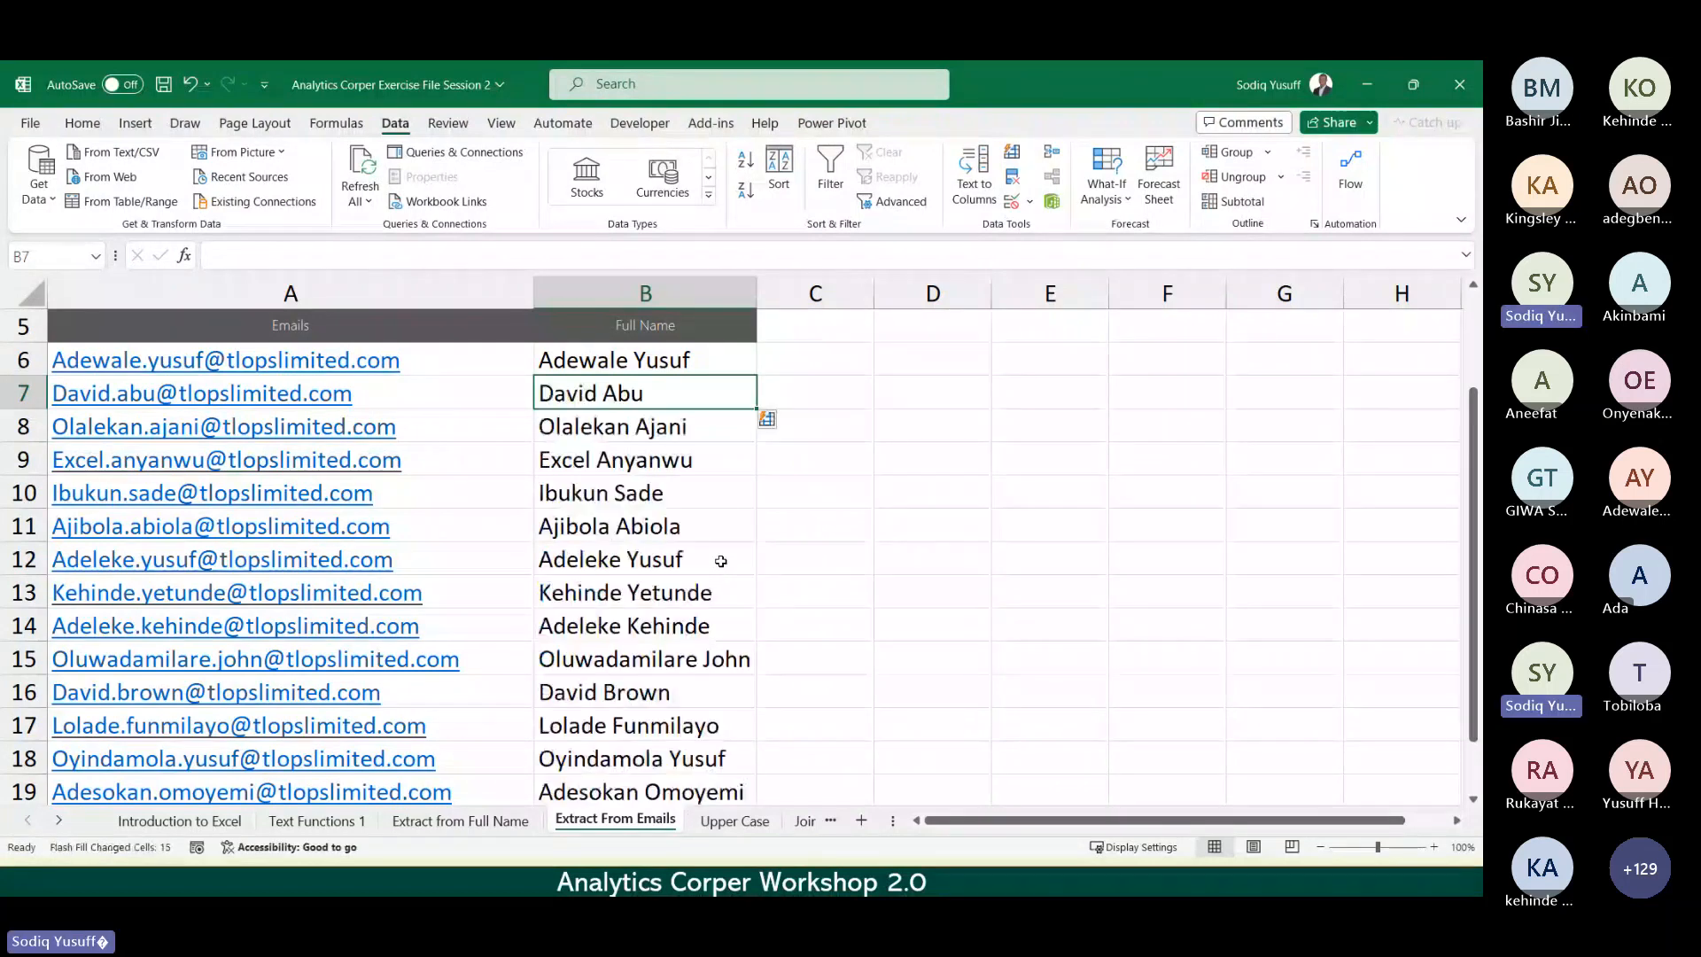
pyautogui.press('Down')
pyautogui.press('Down')
pyautogui.press('Down')
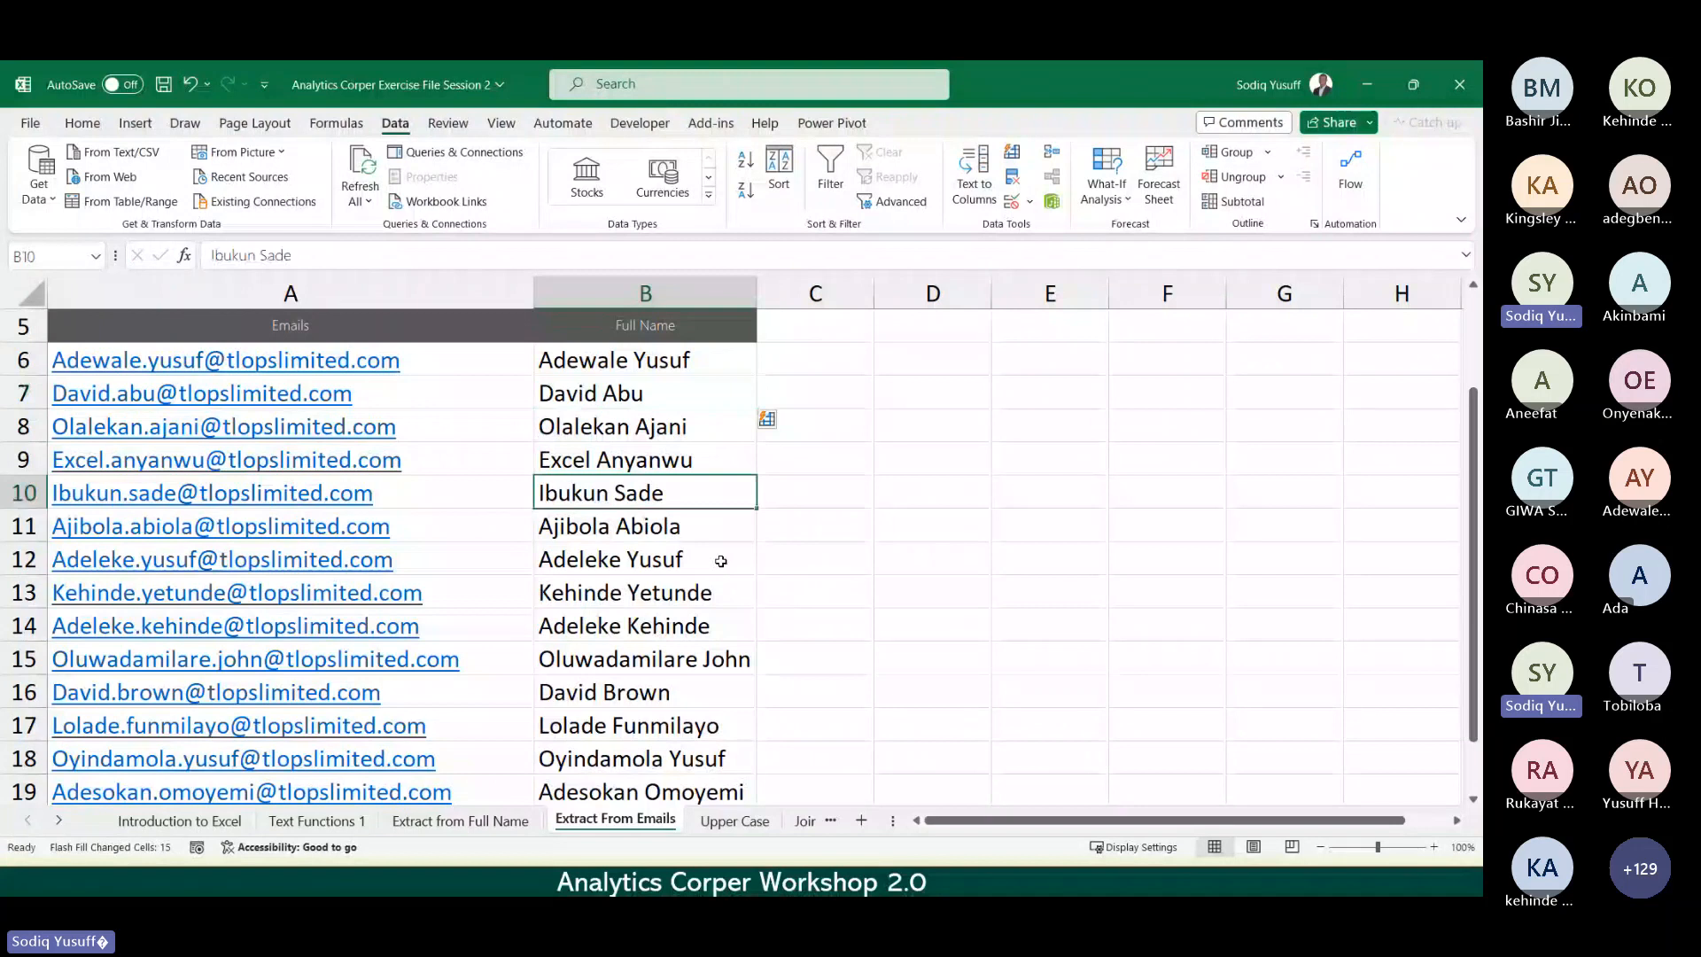
pyautogui.press('Down')
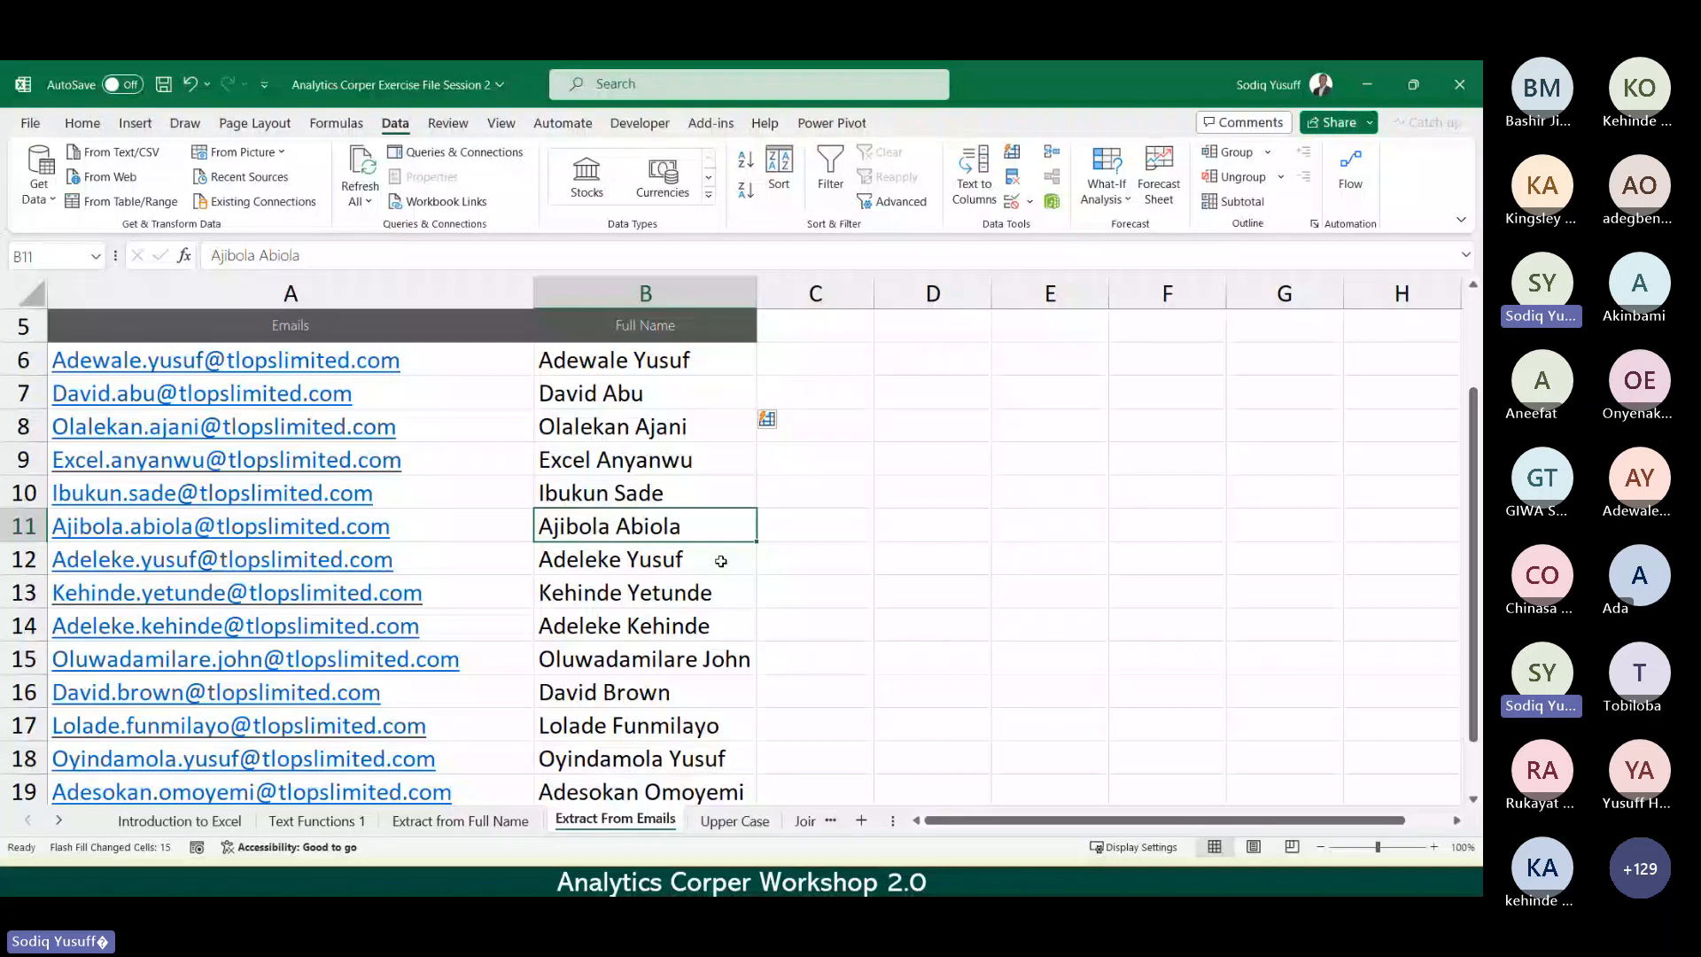
pyautogui.click(722, 560)
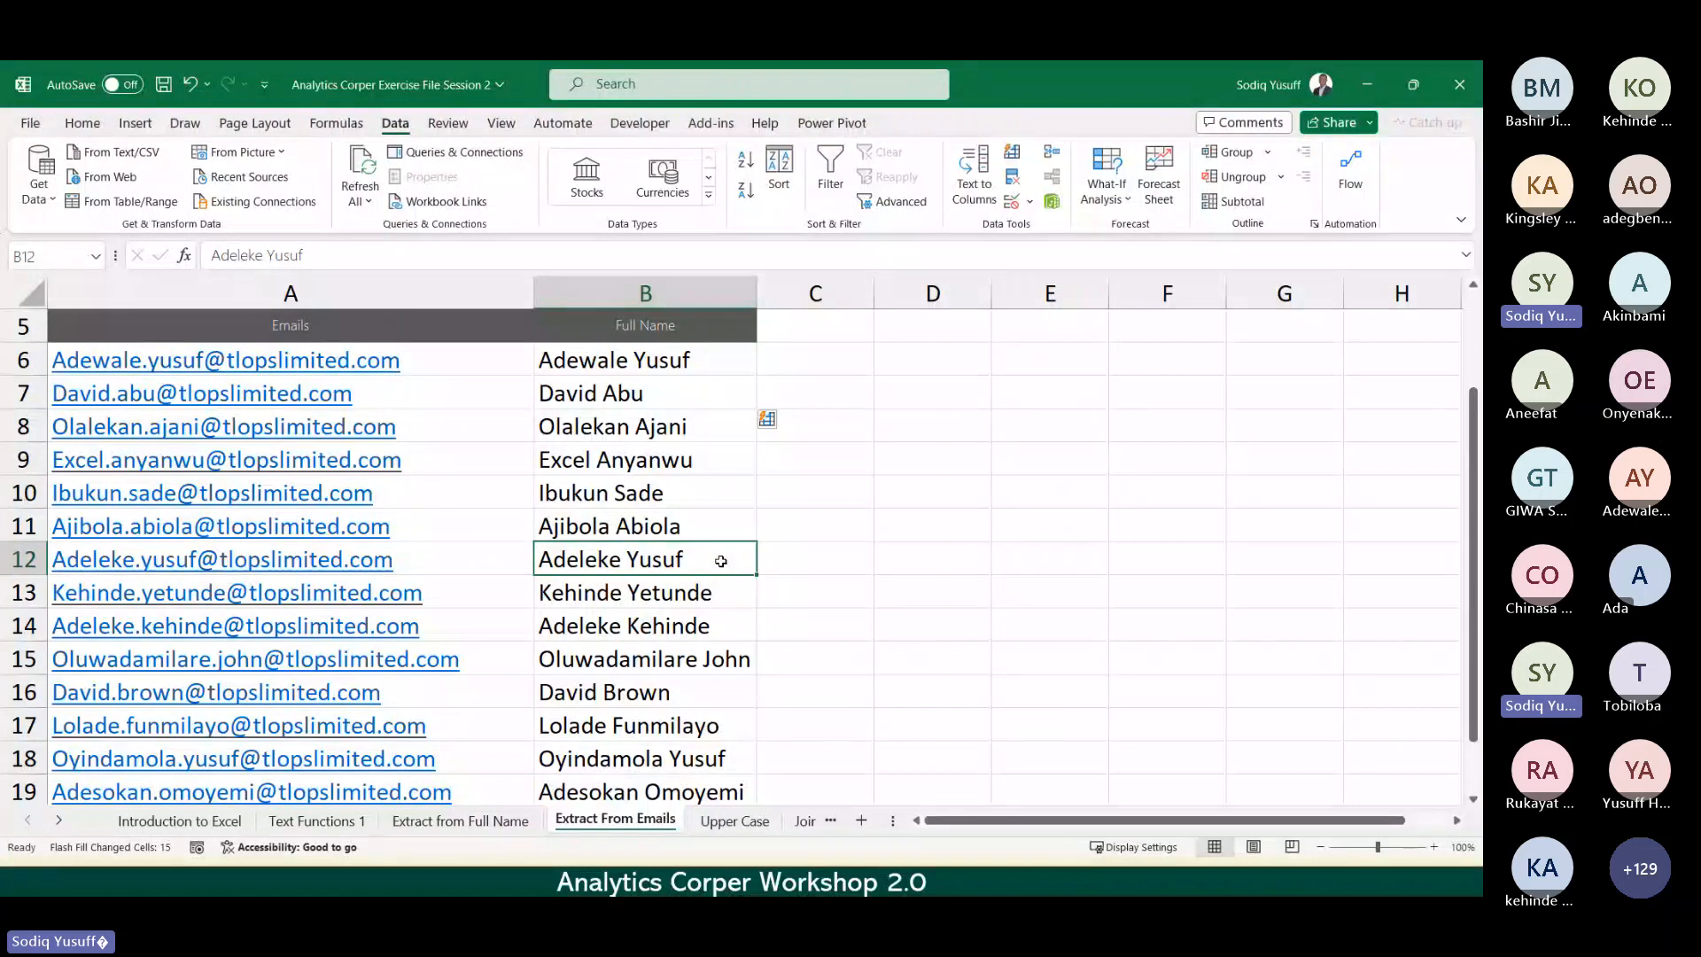
pyautogui.hotkey('ctrl', 'pagedown')
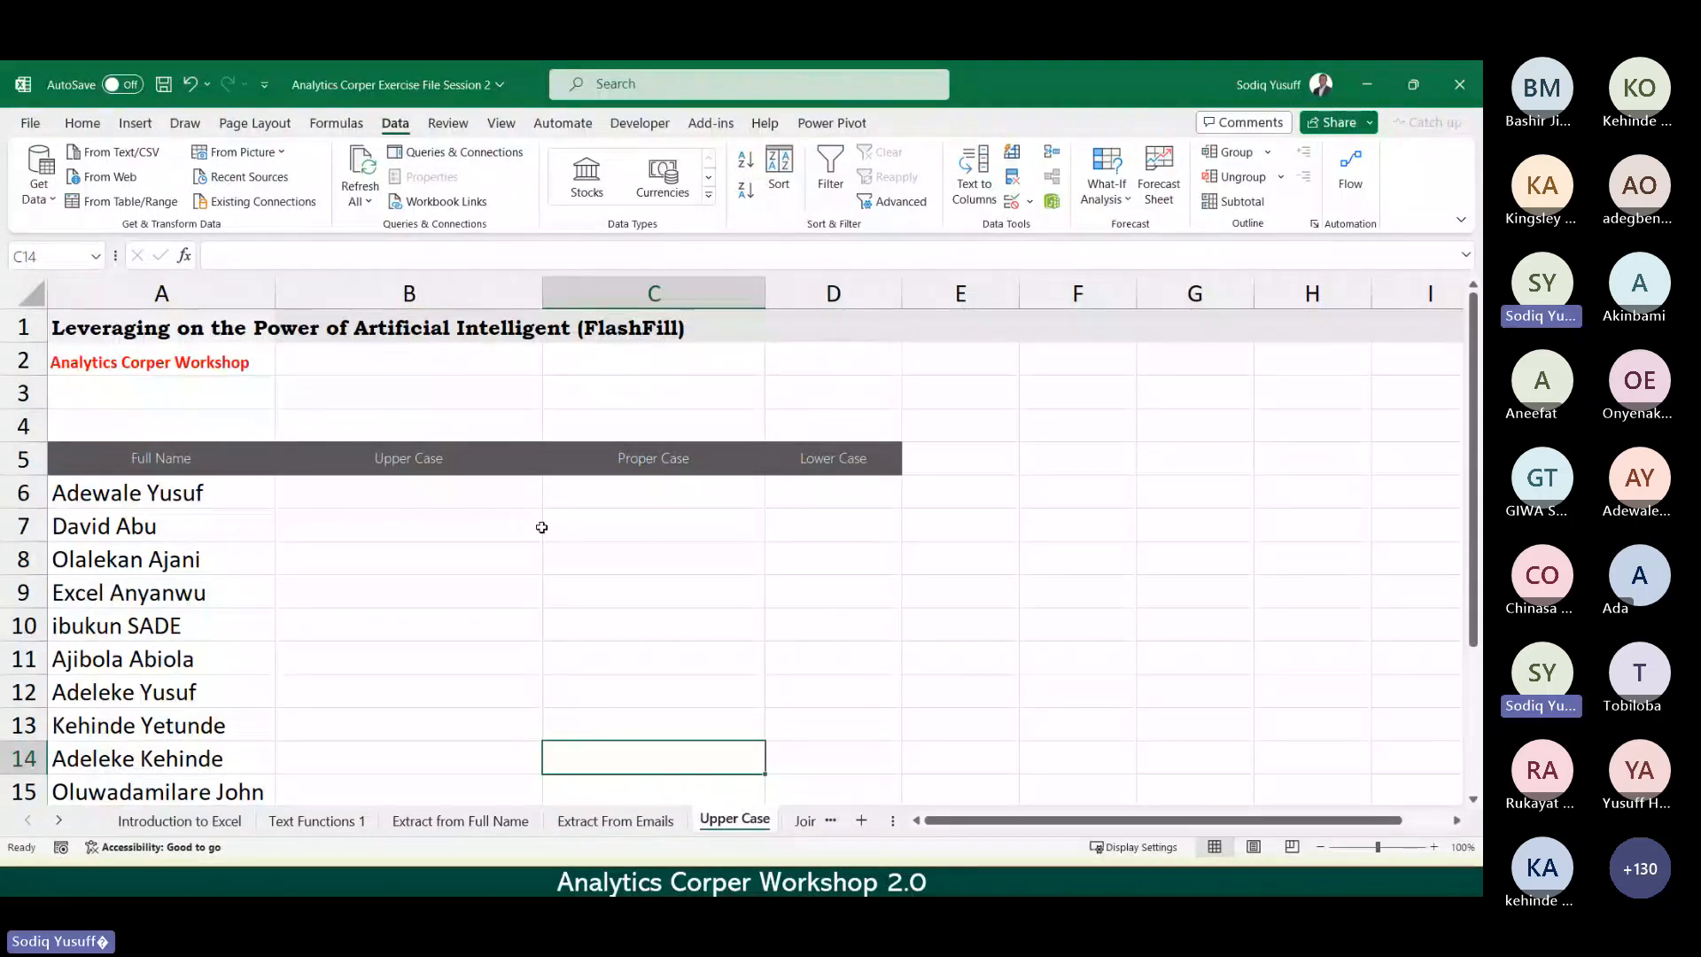
# Step: Enter the first employee's first name in capitals in B6, Flash Fill the Upper Case column, then go to Join Name
pyautogui.click(392, 494)
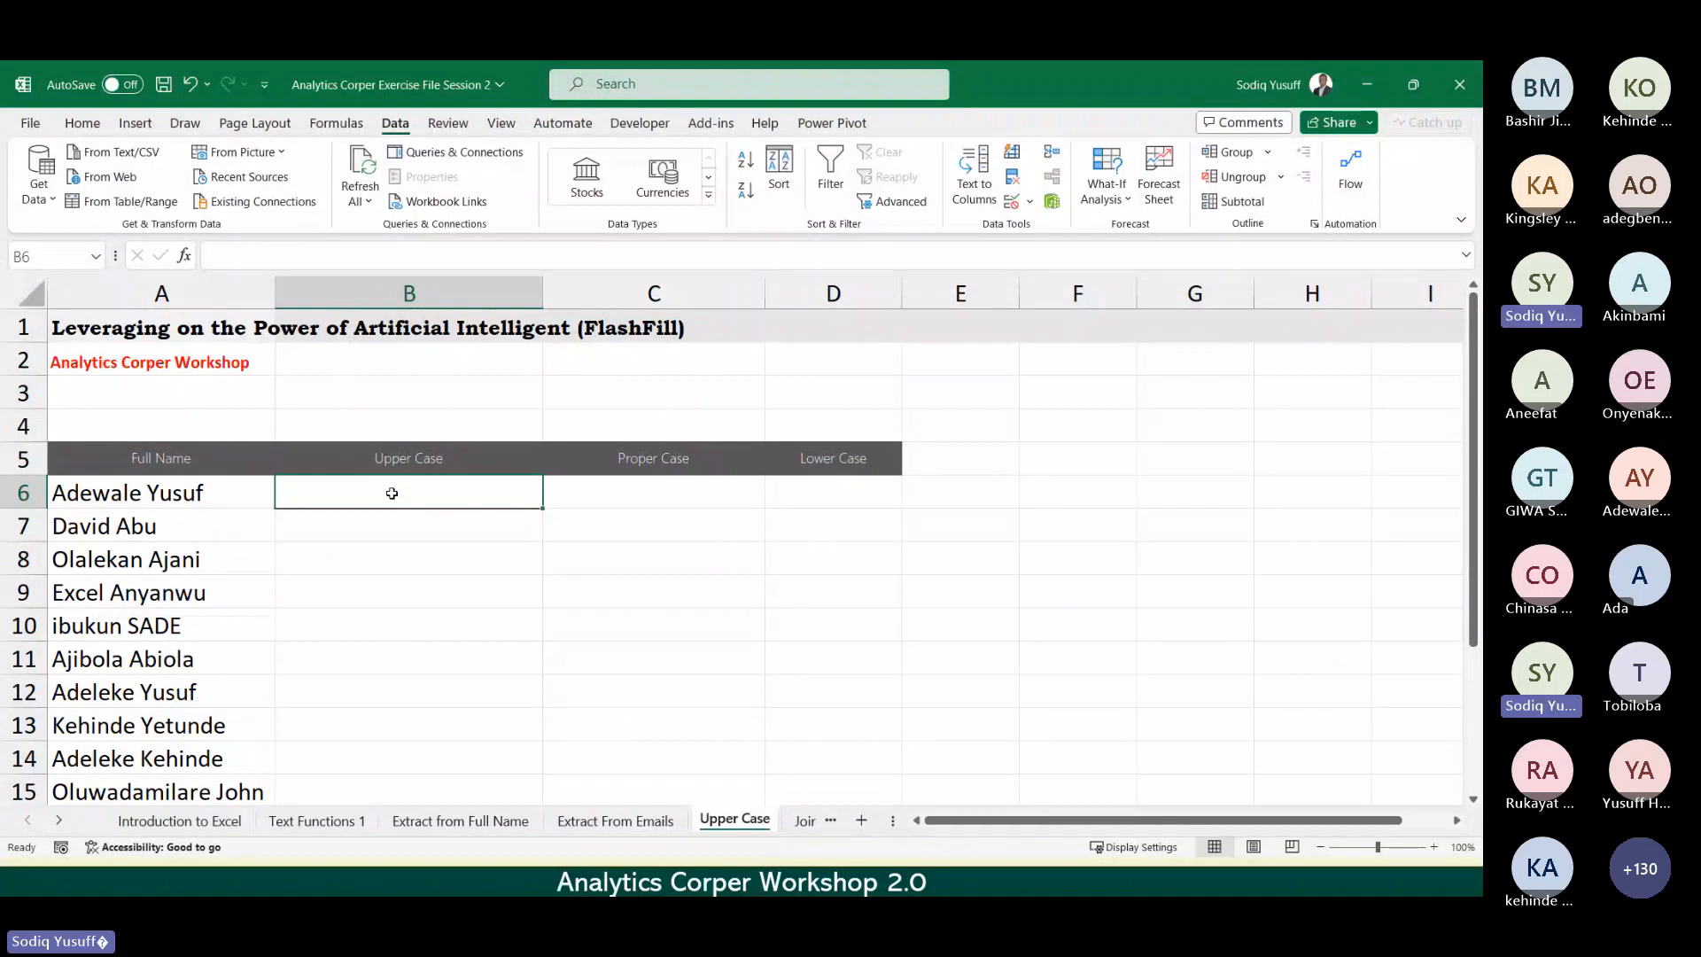
pyautogui.write('ADEWALE')
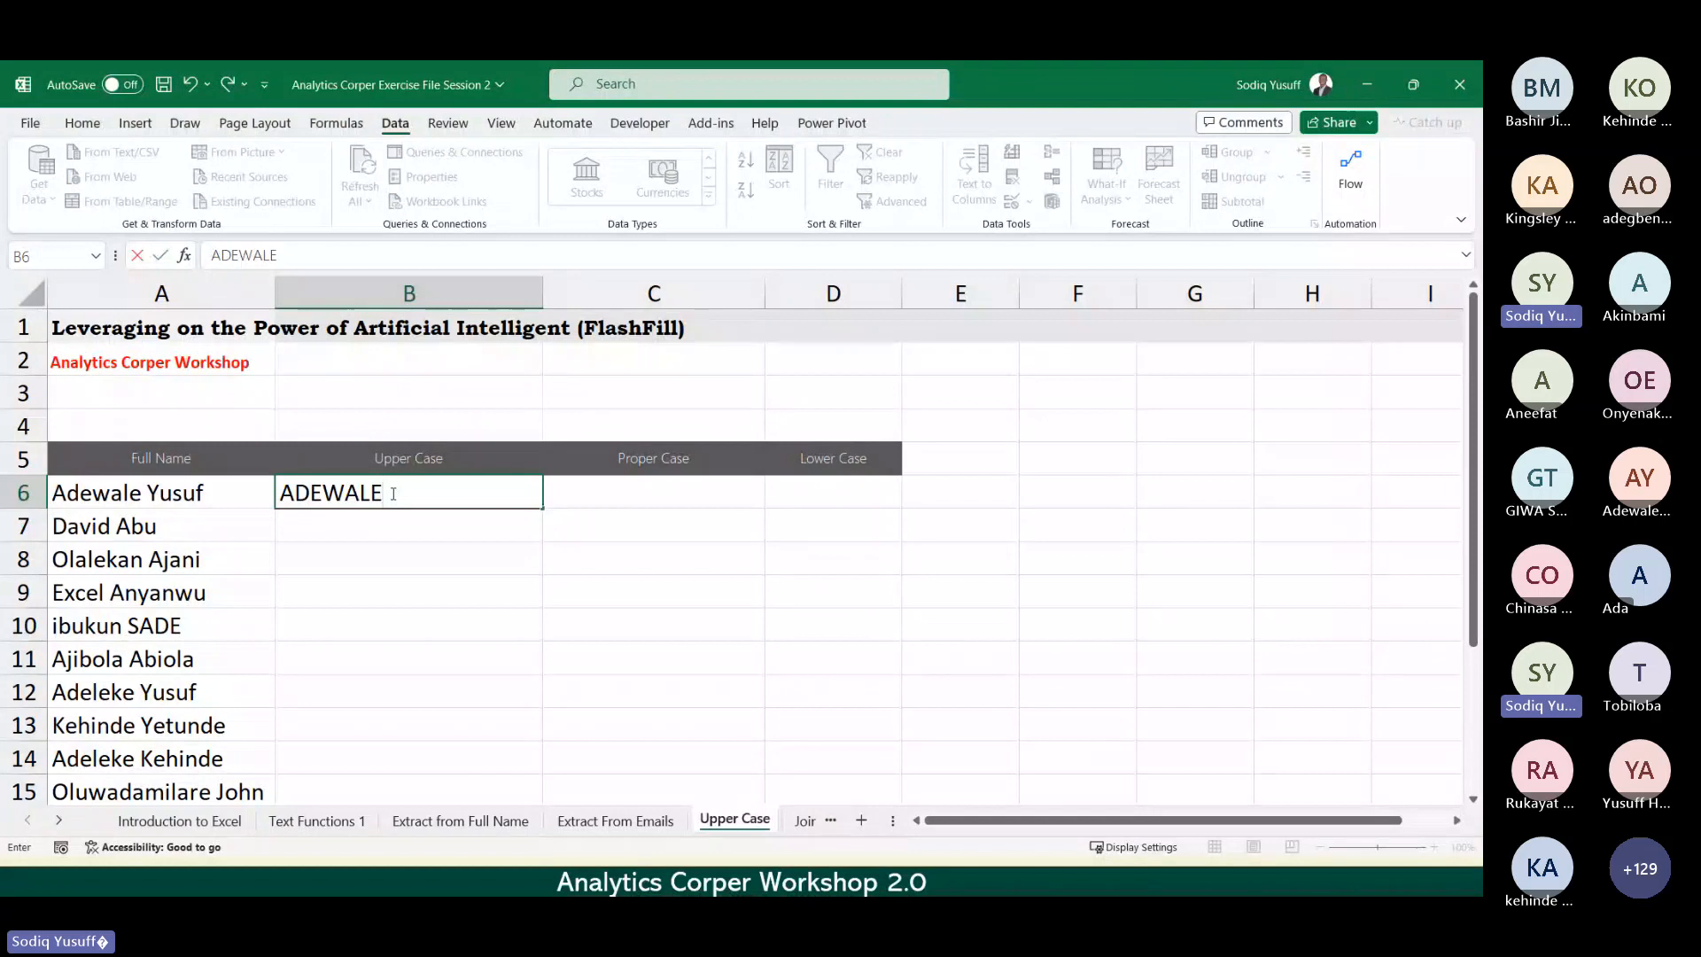
pyautogui.press('Return')
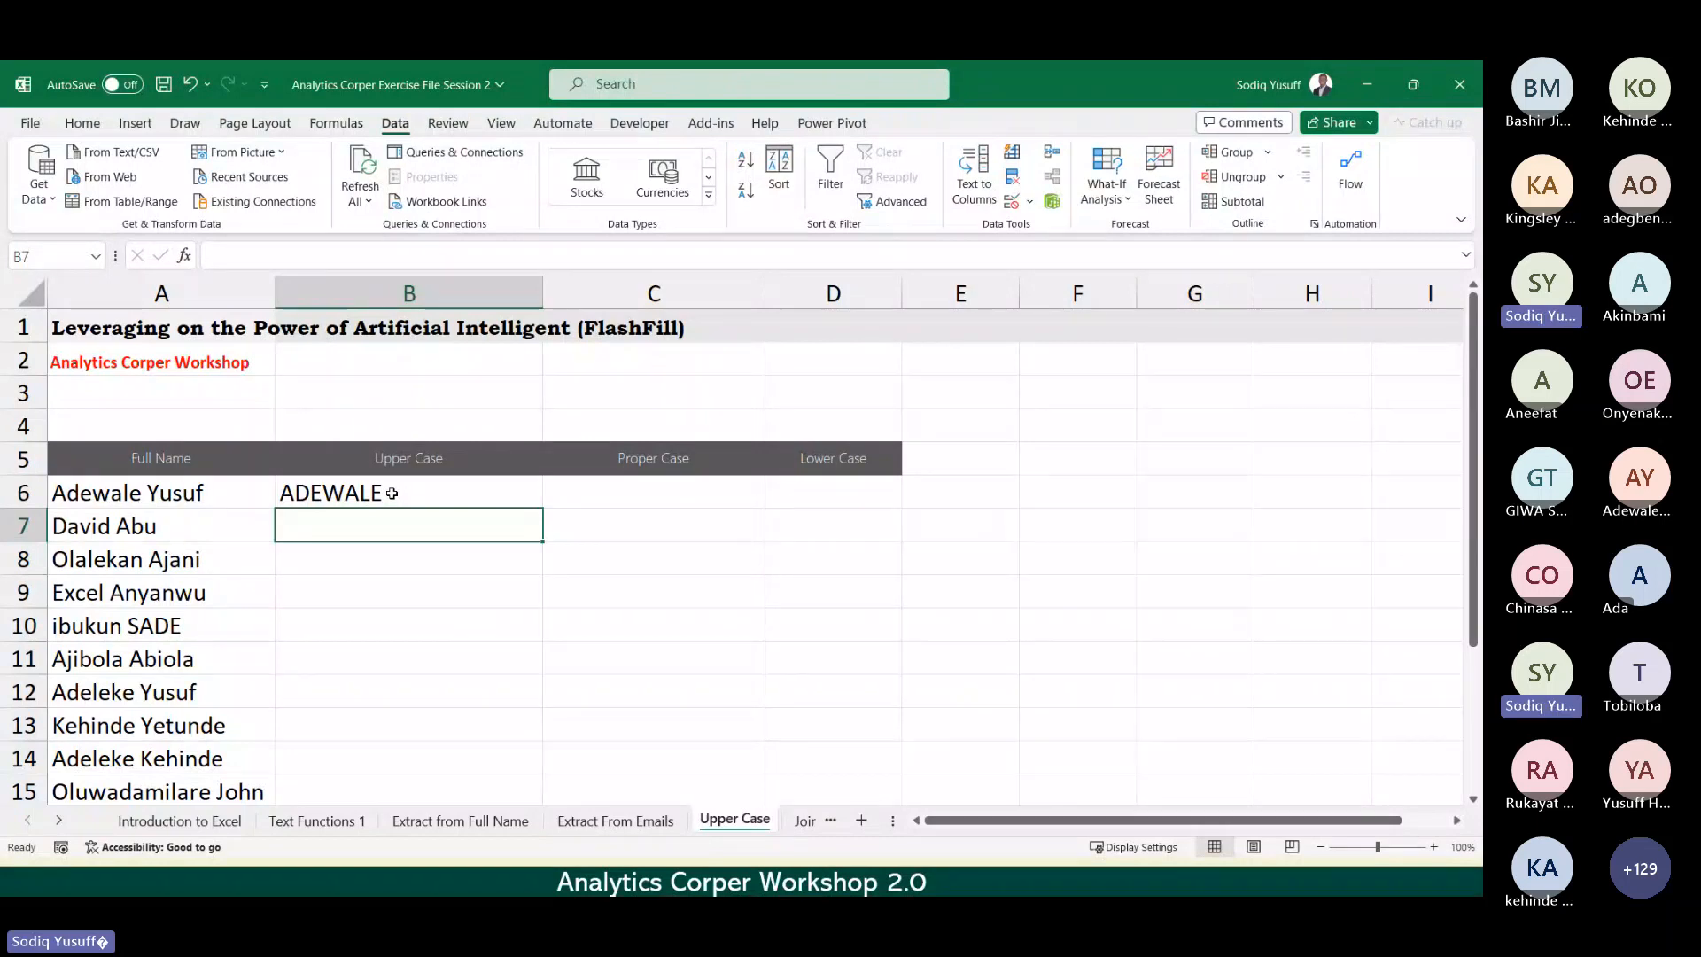
pyautogui.hotkey('ctrl', 'e')
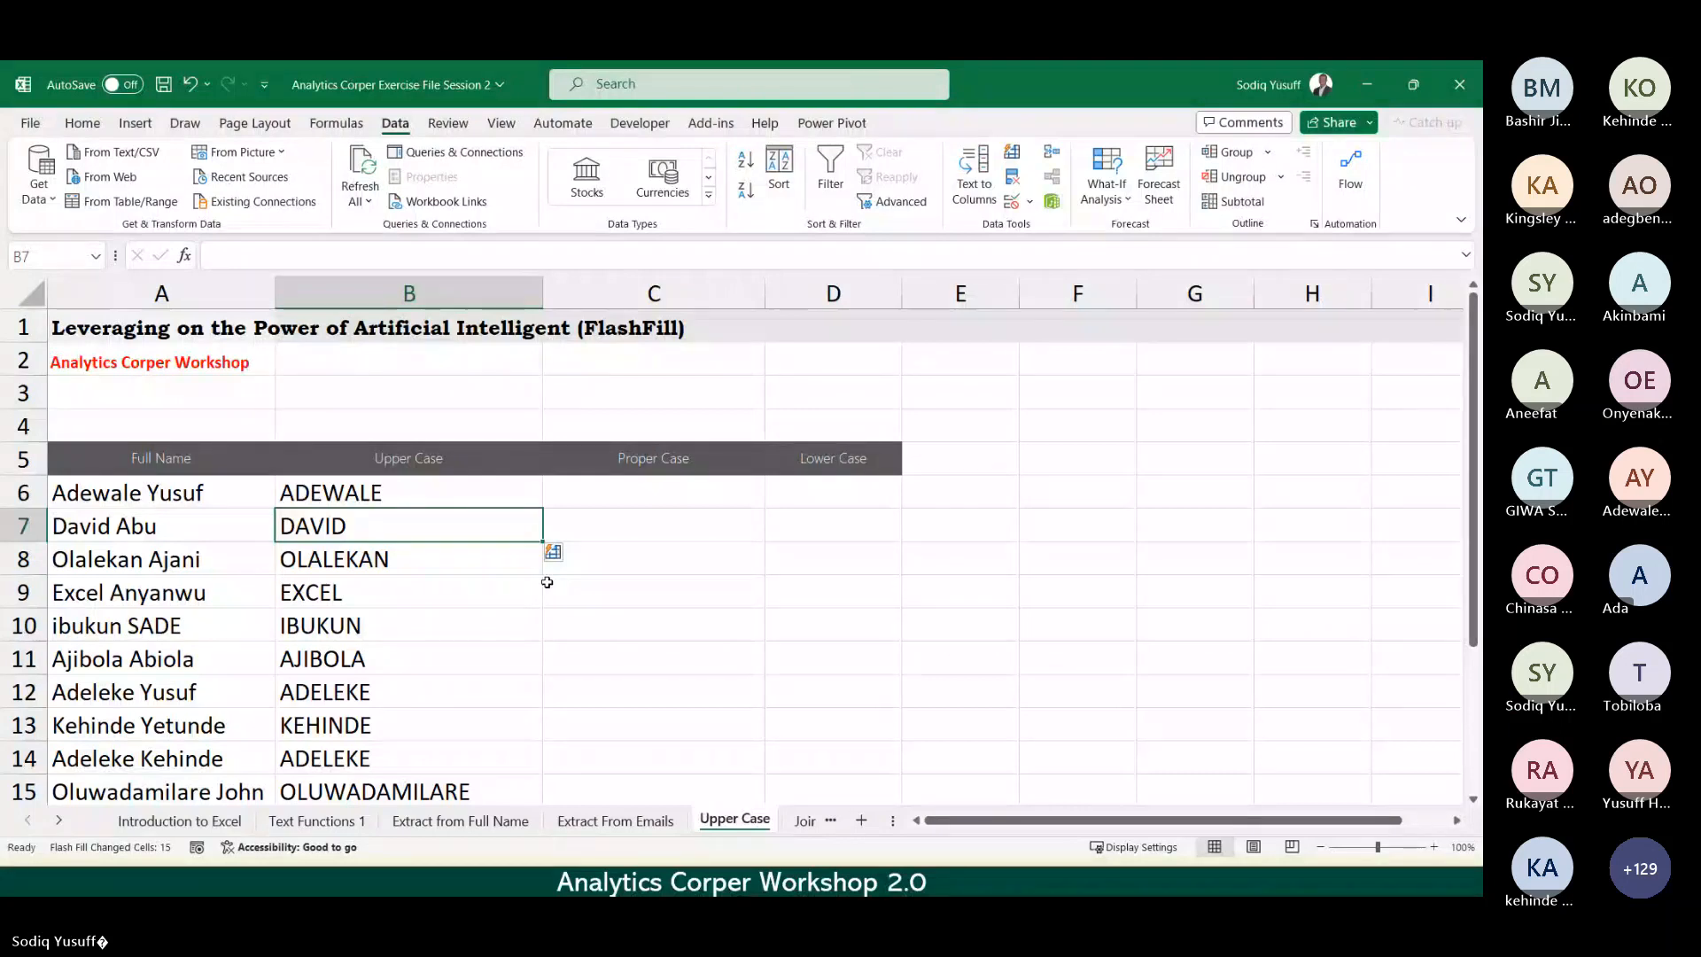
pyautogui.hotkey('ctrl', 'pagedown')
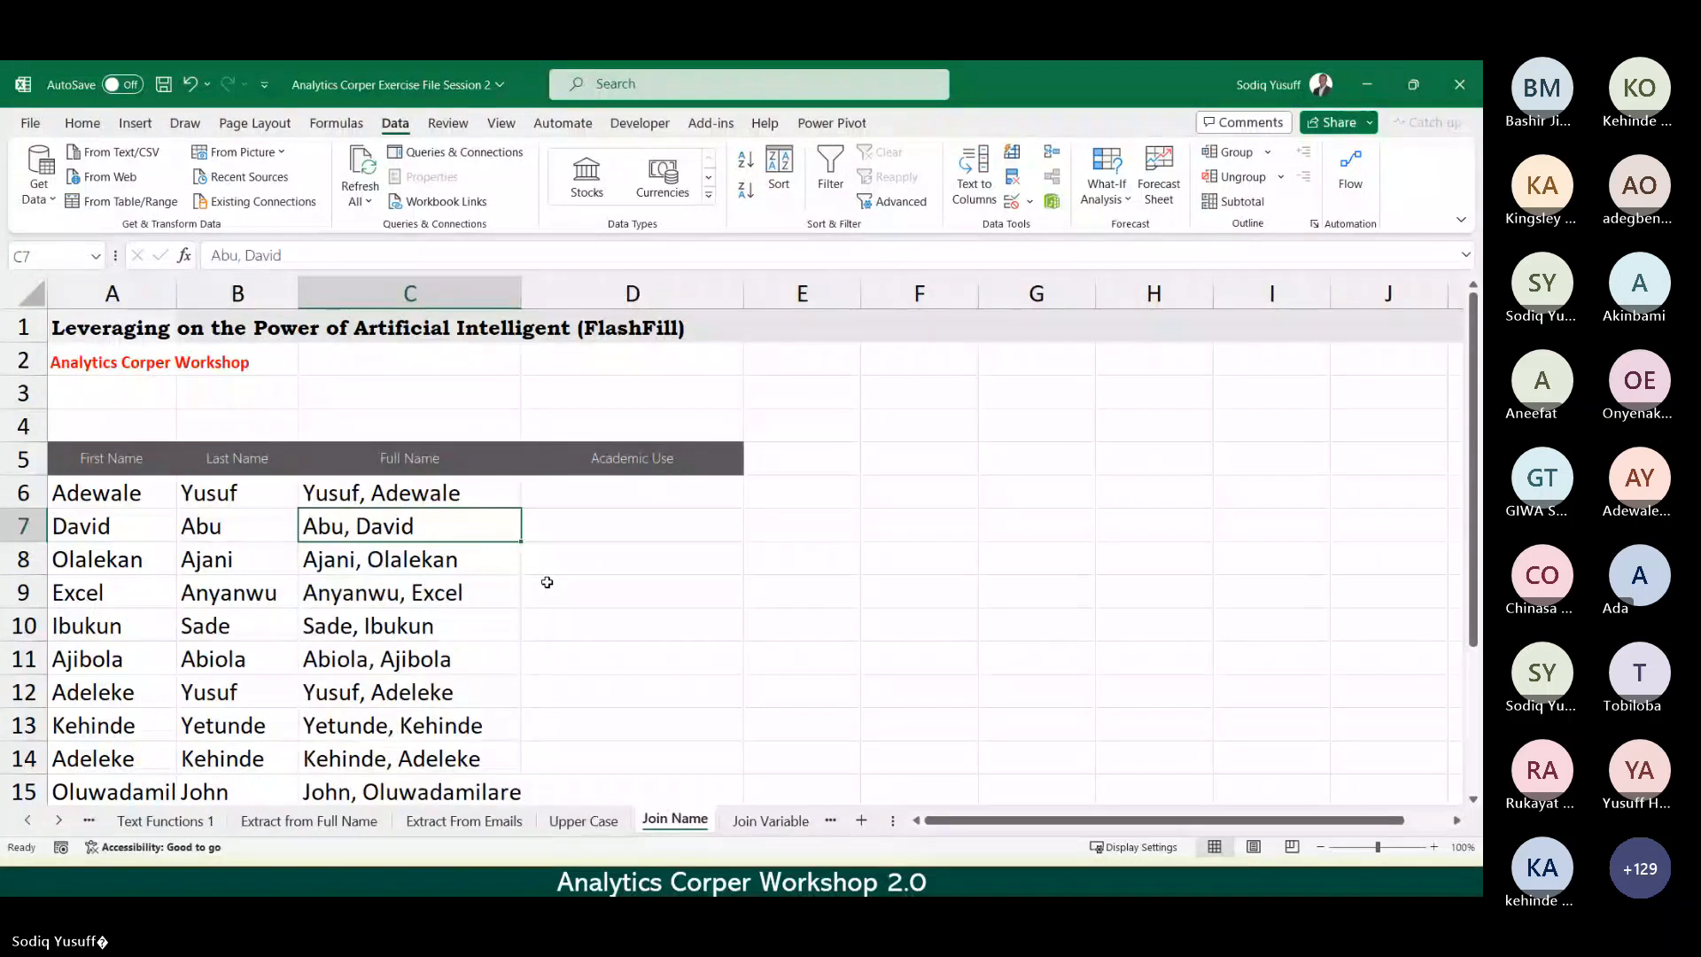
# Step: Clear the Full Name entries in C6:C15
pyautogui.click(436, 494)
pyautogui.hotkey('ctrl', 'shift', 'Down')
pyautogui.press('Delete')
pyautogui.click(436, 497)
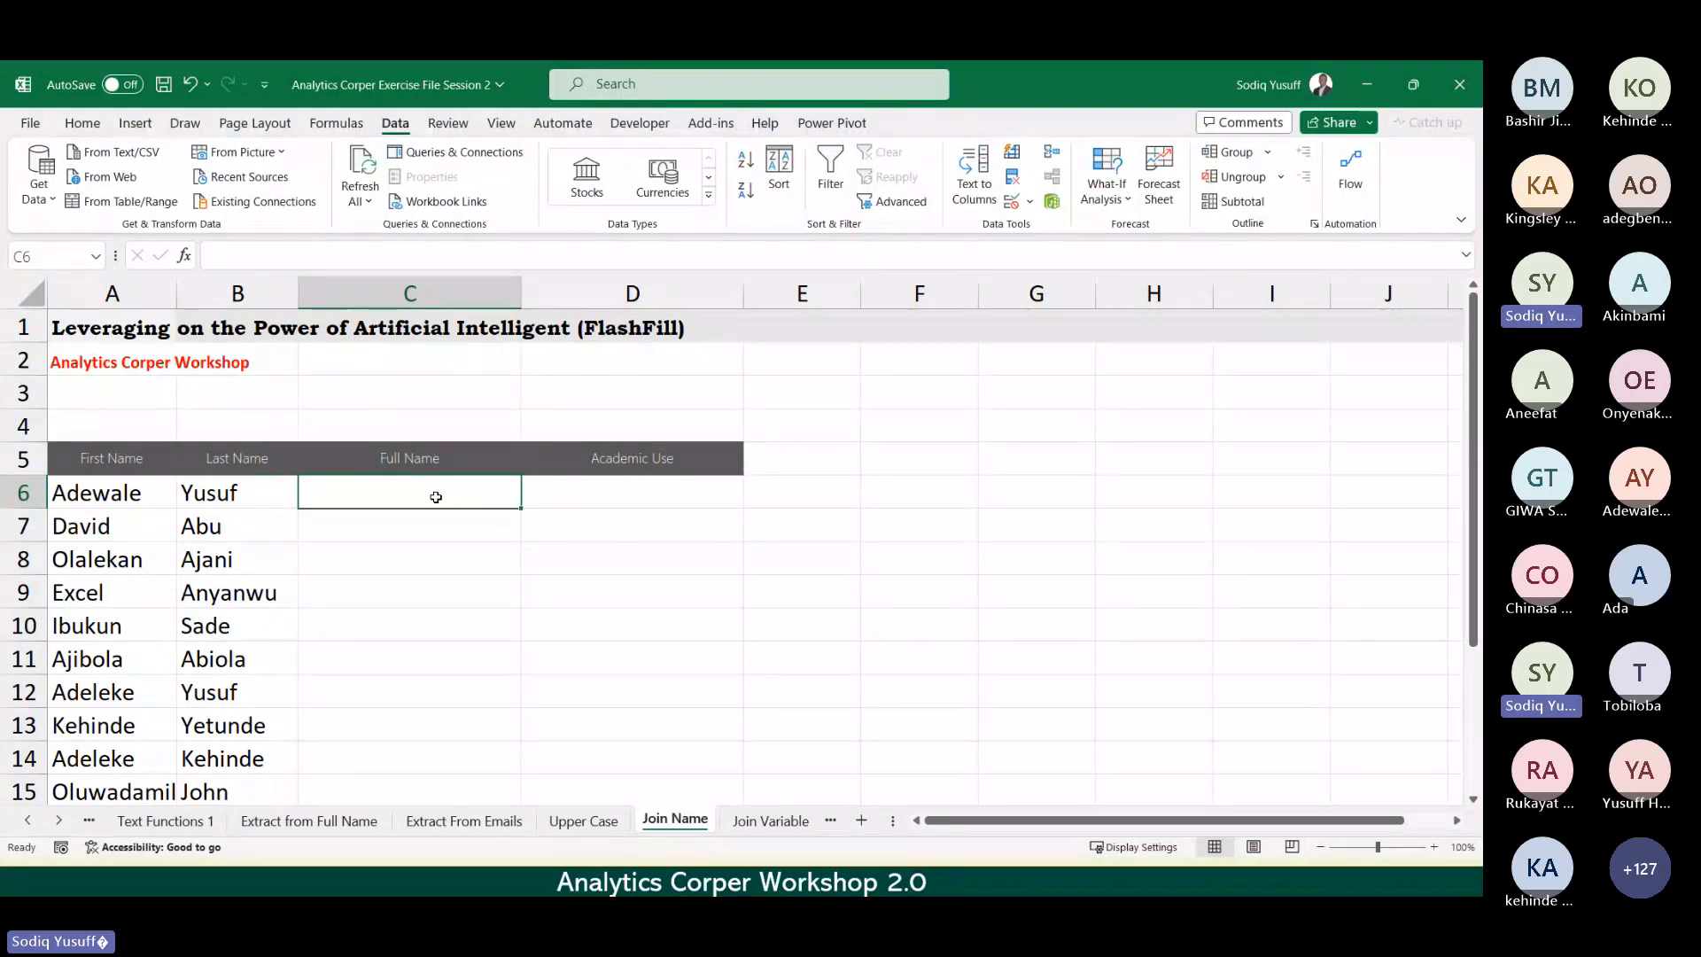
# Step: Flip back through the Upper Case and Extract From Emails sheets, then return to Join Name
pyautogui.hotkey('ctrl', 'pageup')
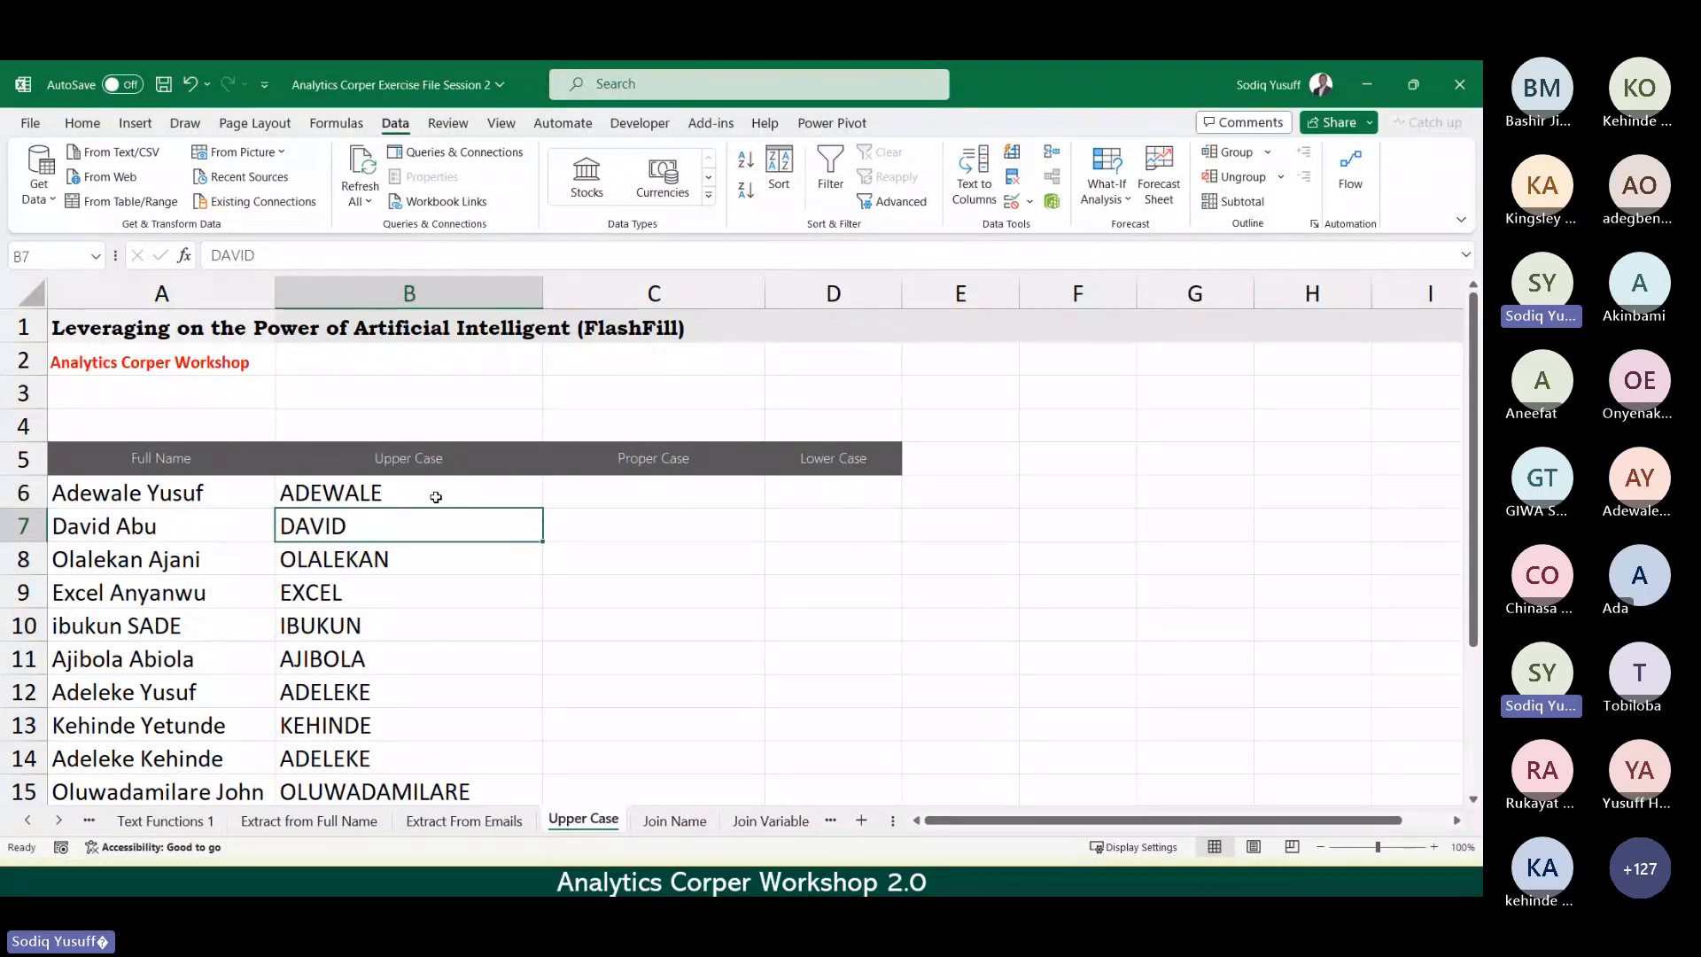
pyautogui.hotkey('ctrl', 'pageup')
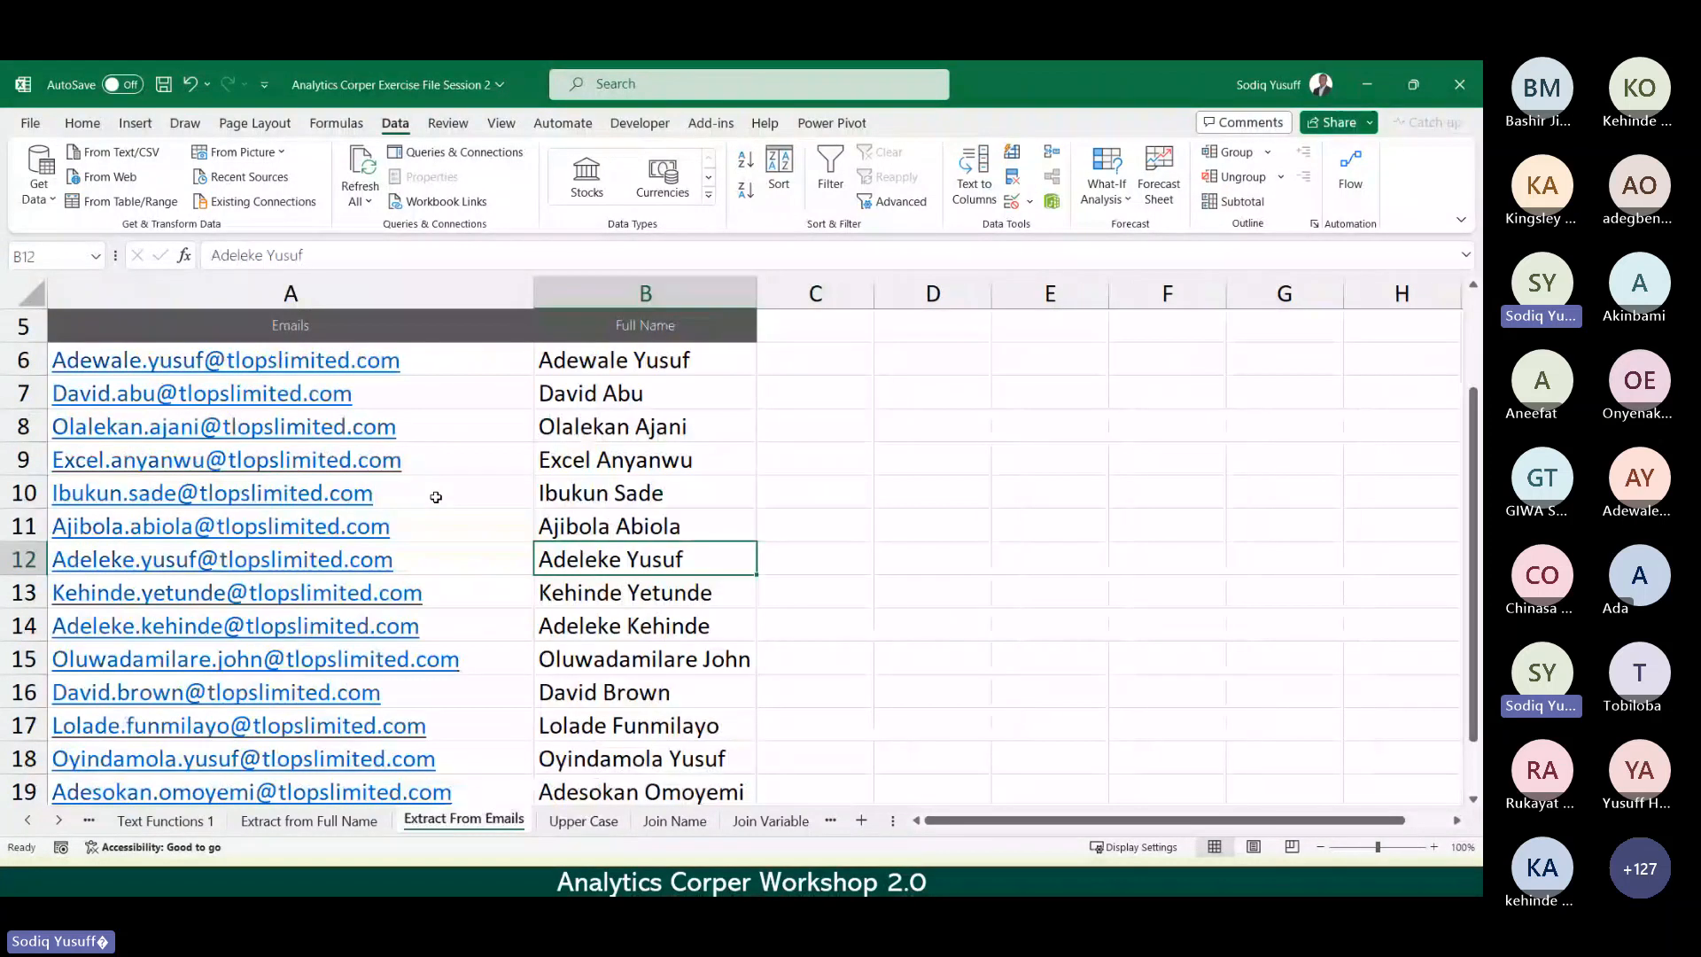
pyautogui.hotkey('ctrl', 'pagedown')
pyautogui.hotkey('ctrl', 'pagedown')
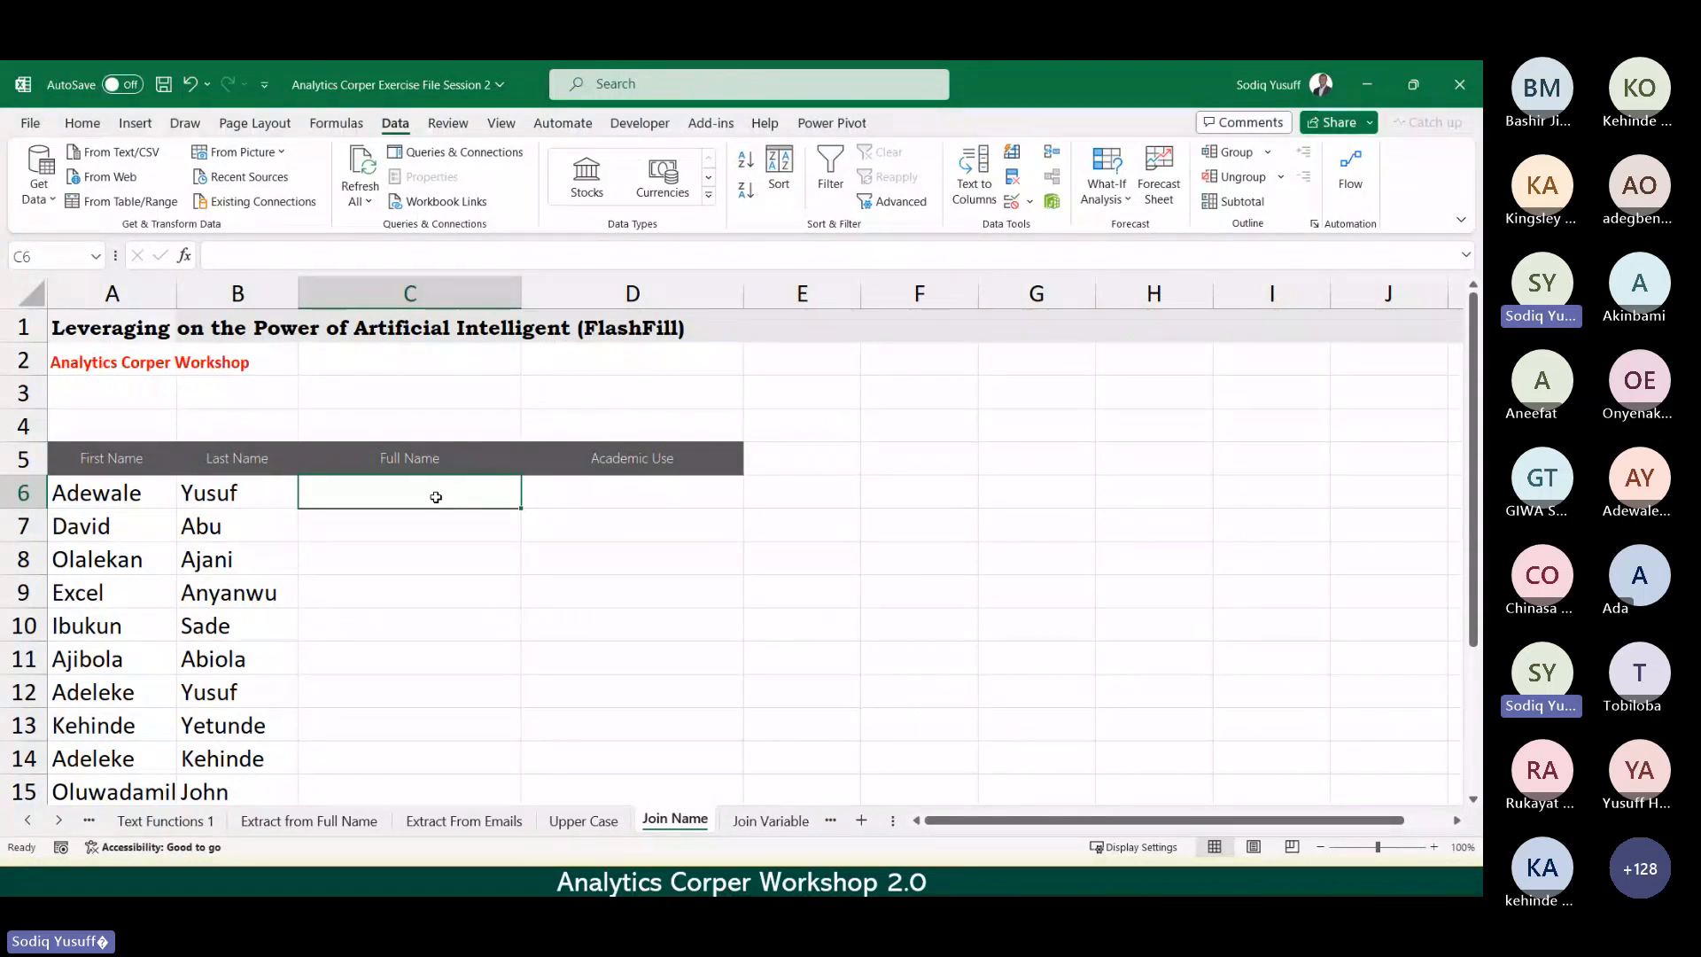
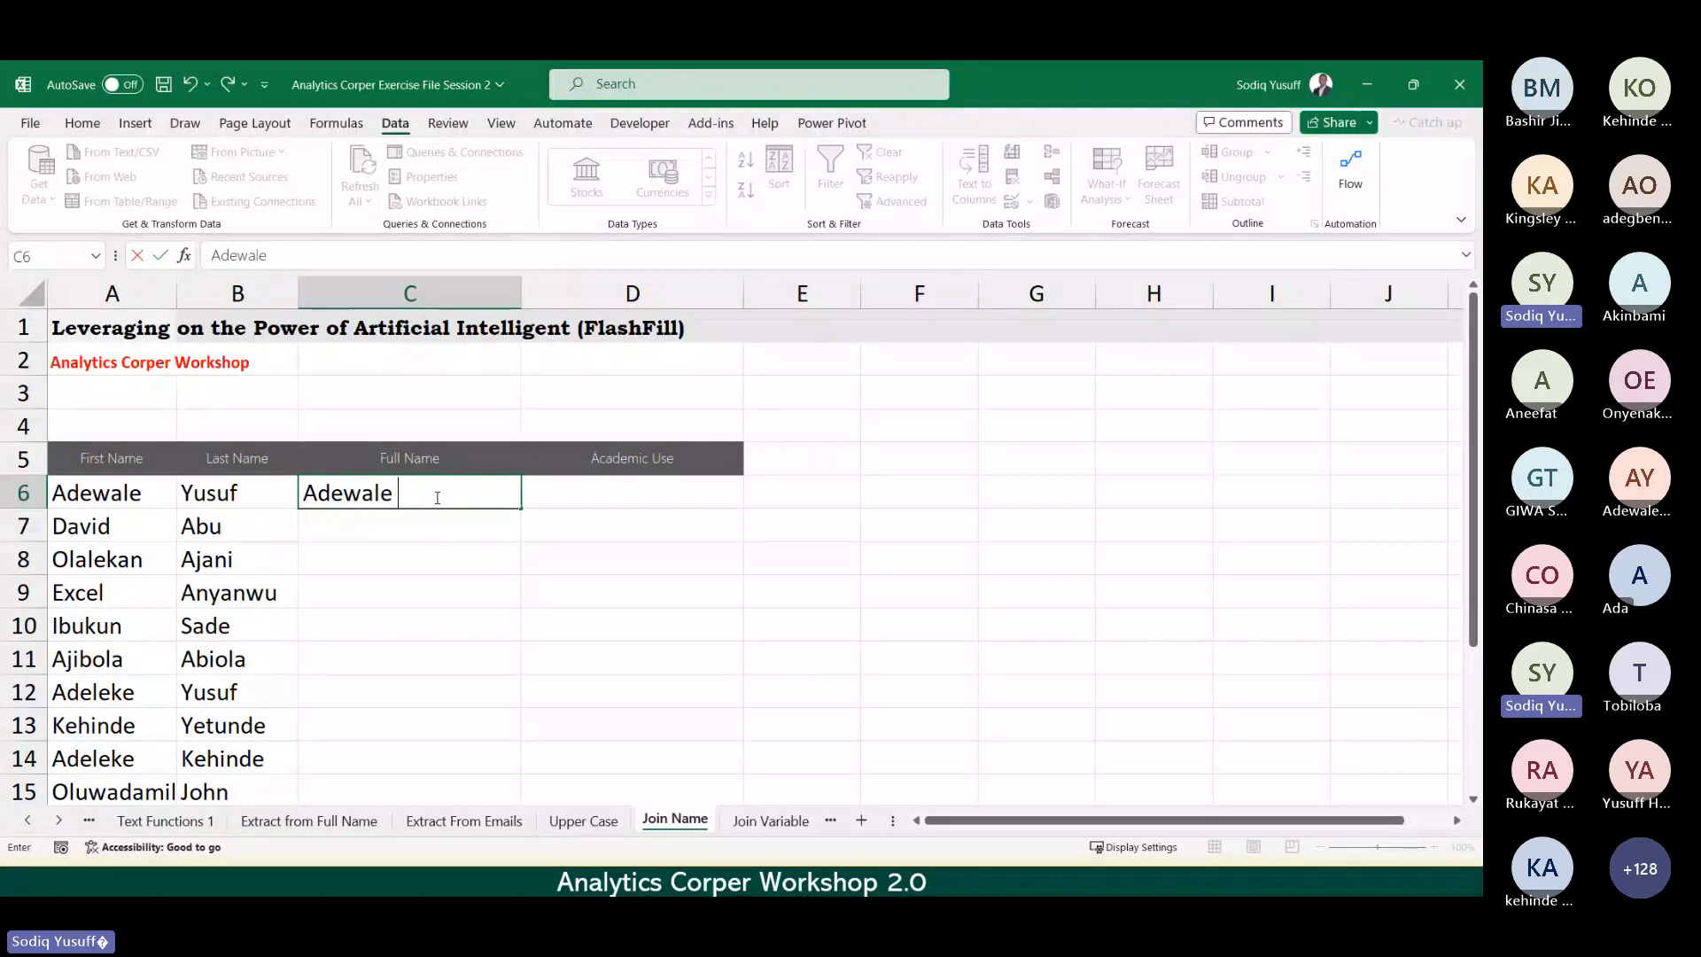
# Step: Enter the first person's first and last name in C6 and Flash Fill the Full Name column
pyautogui.press('Return')
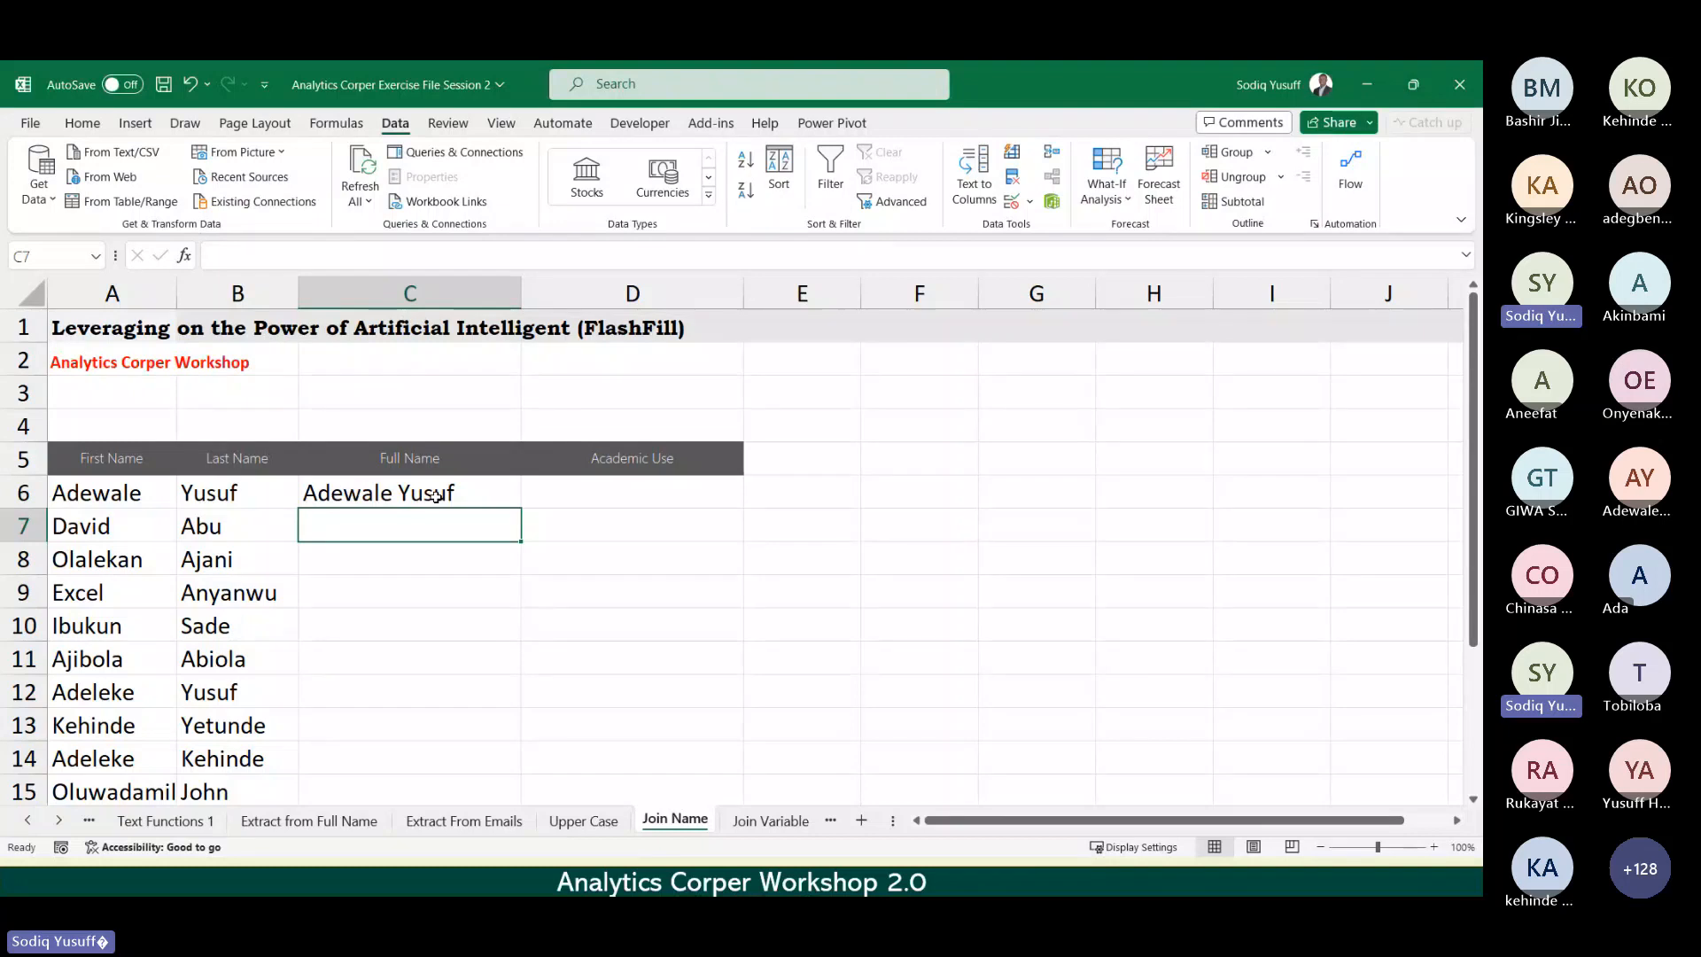
pyautogui.hotkey('ctrl', 'e')
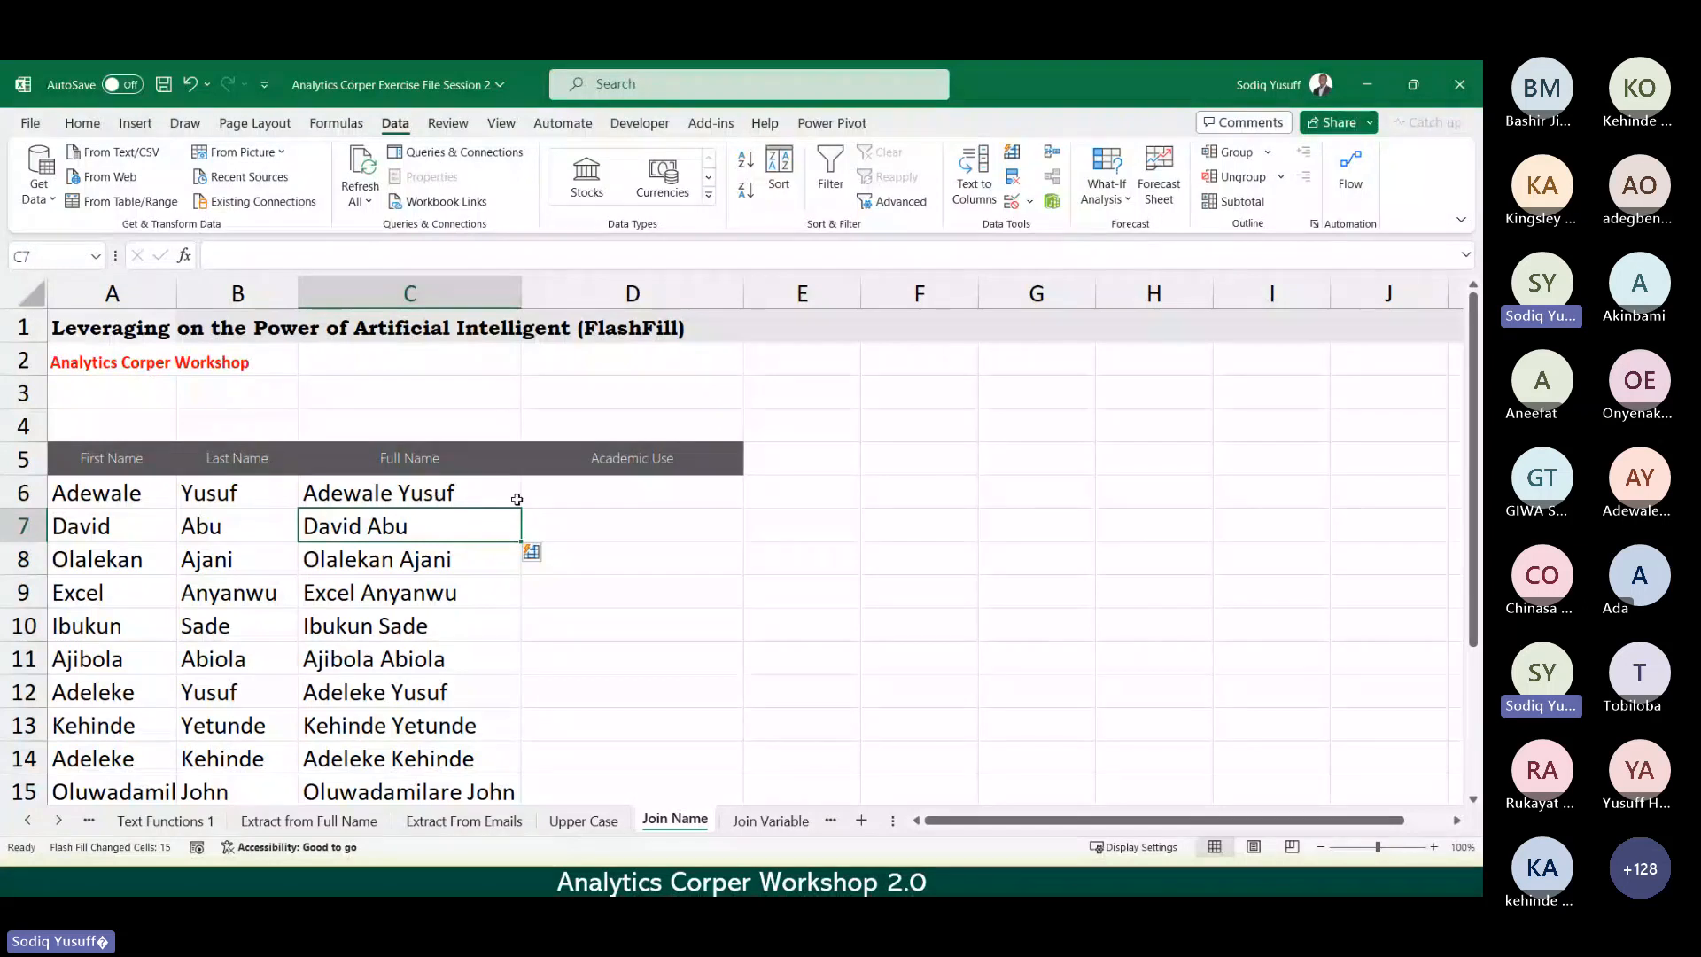
pyautogui.click(627, 496)
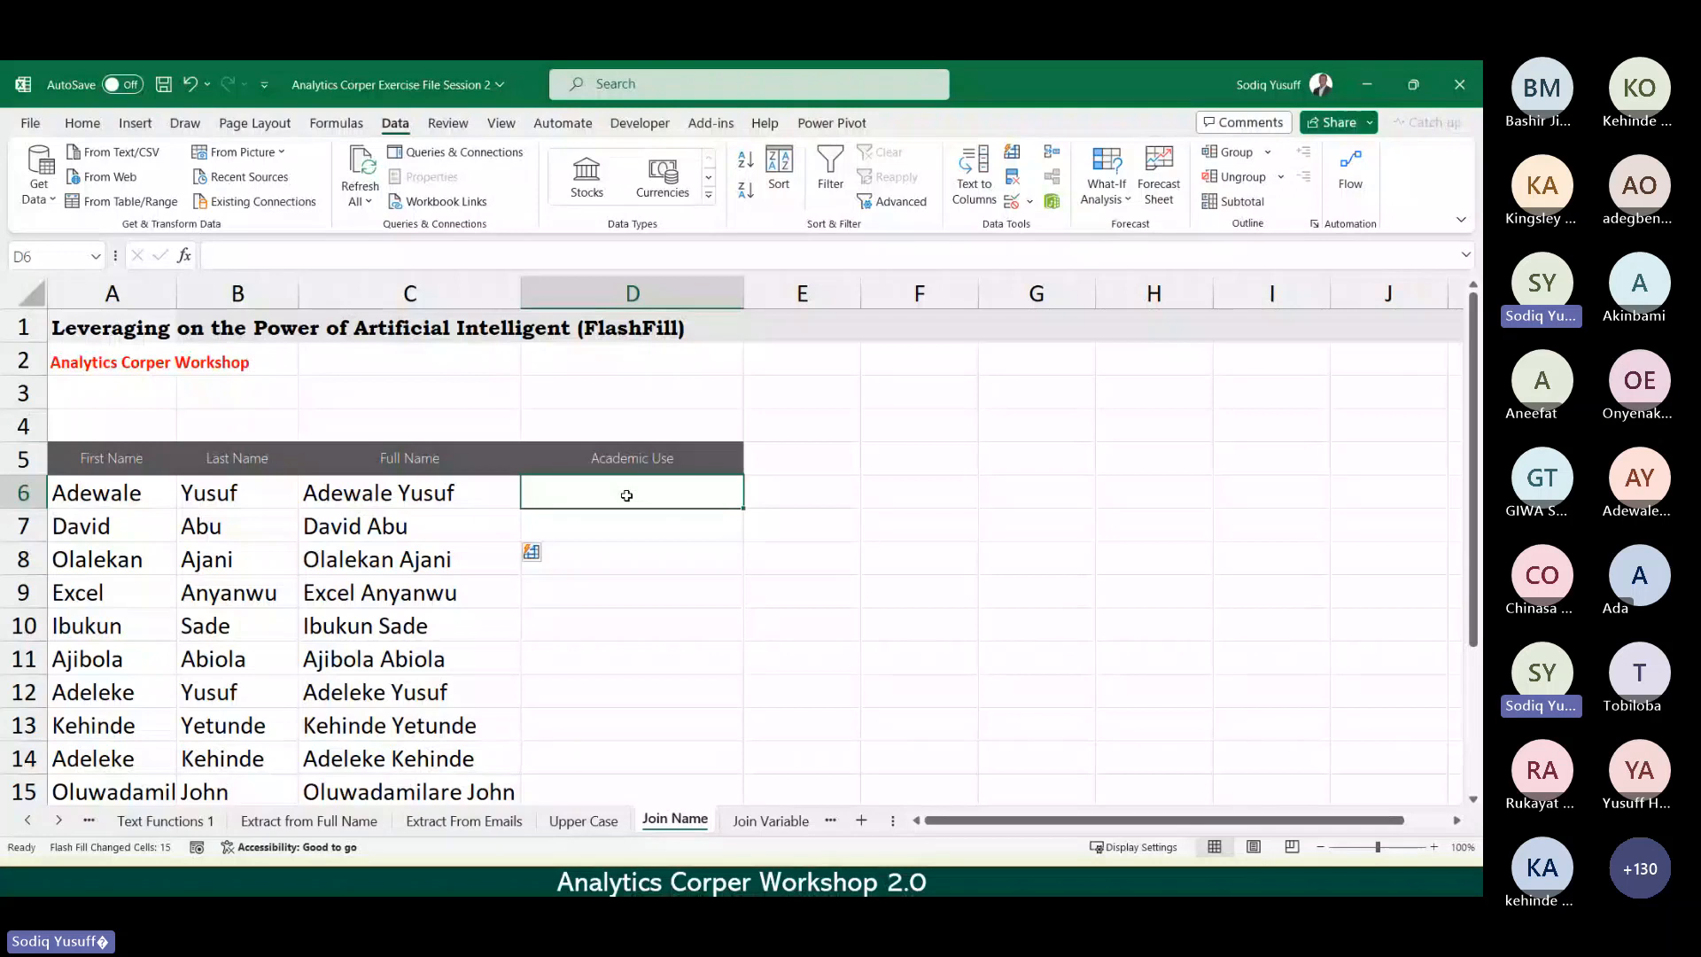
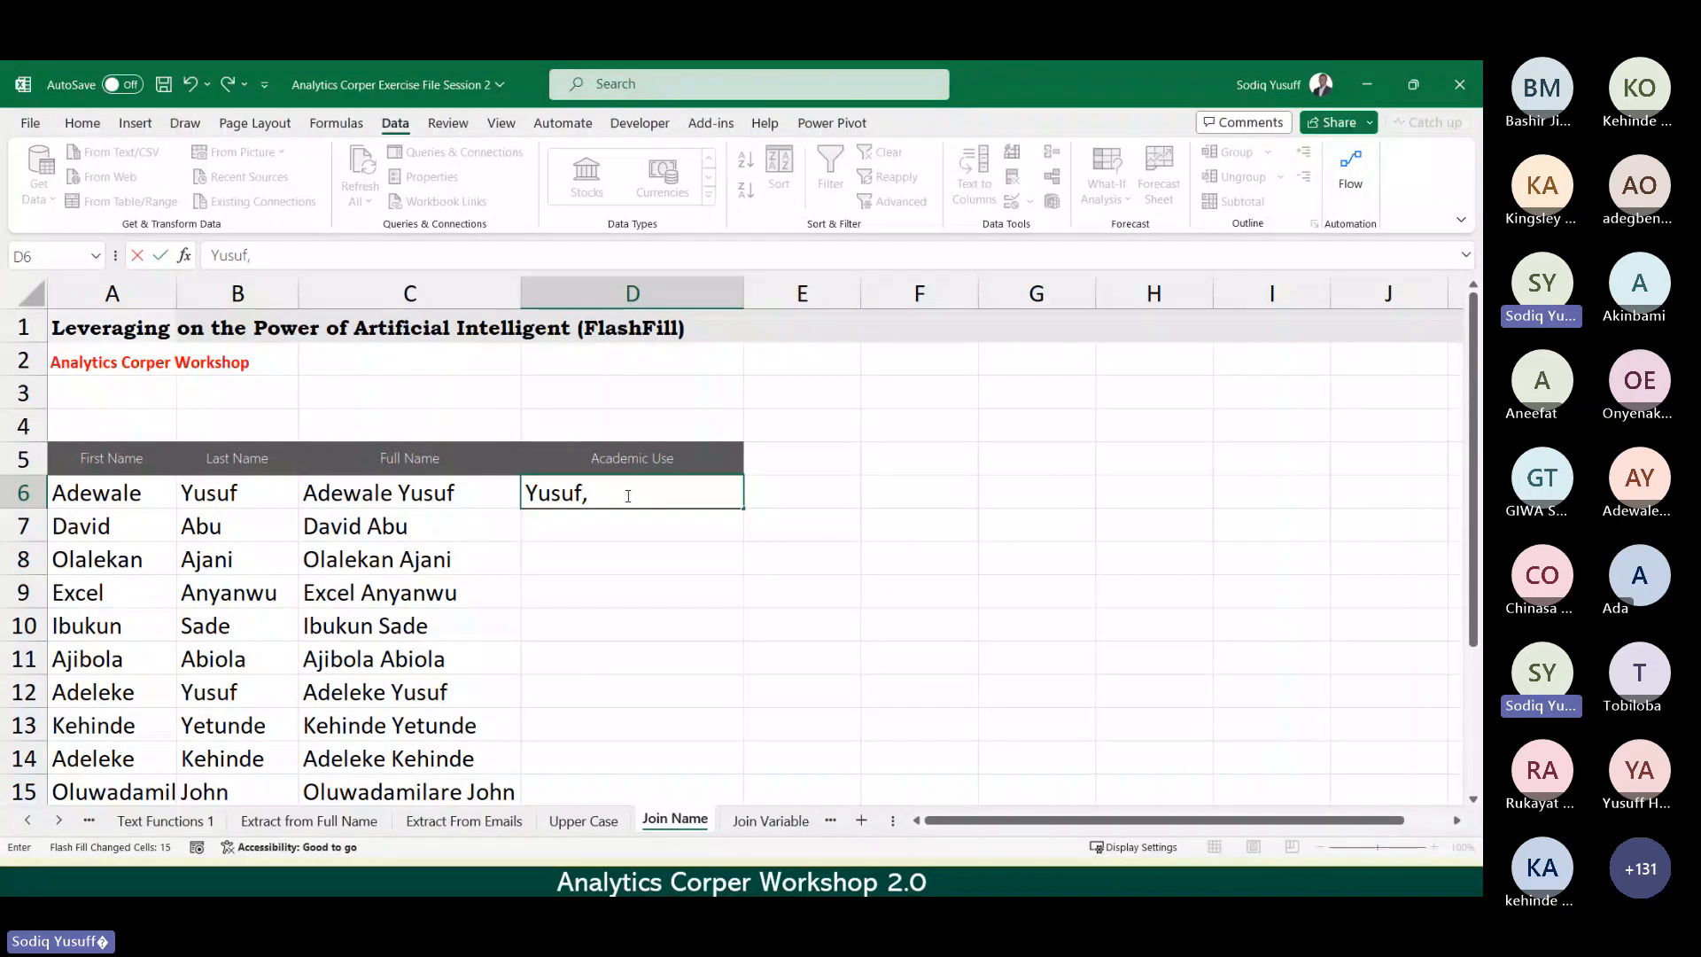
# Step: Enter the first name as 'last, first' in D6, Flash Fill Academic Use, then go to Join Variable
pyautogui.press('Return')
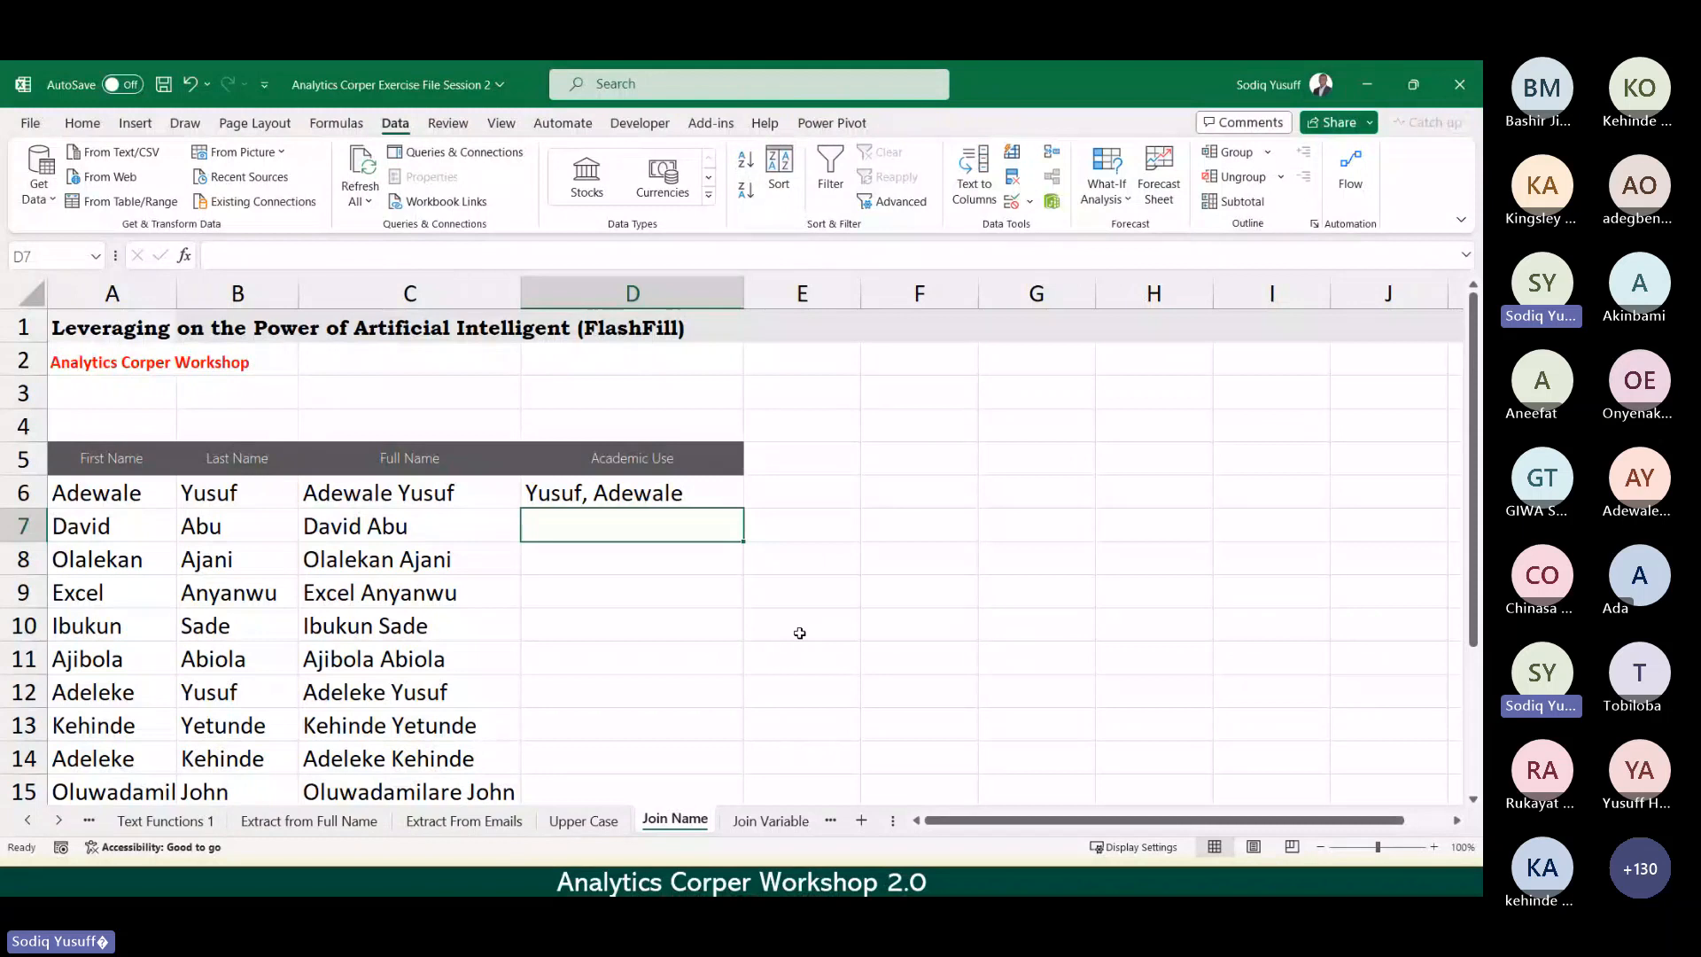
pyautogui.hotkey('ctrl', 'e')
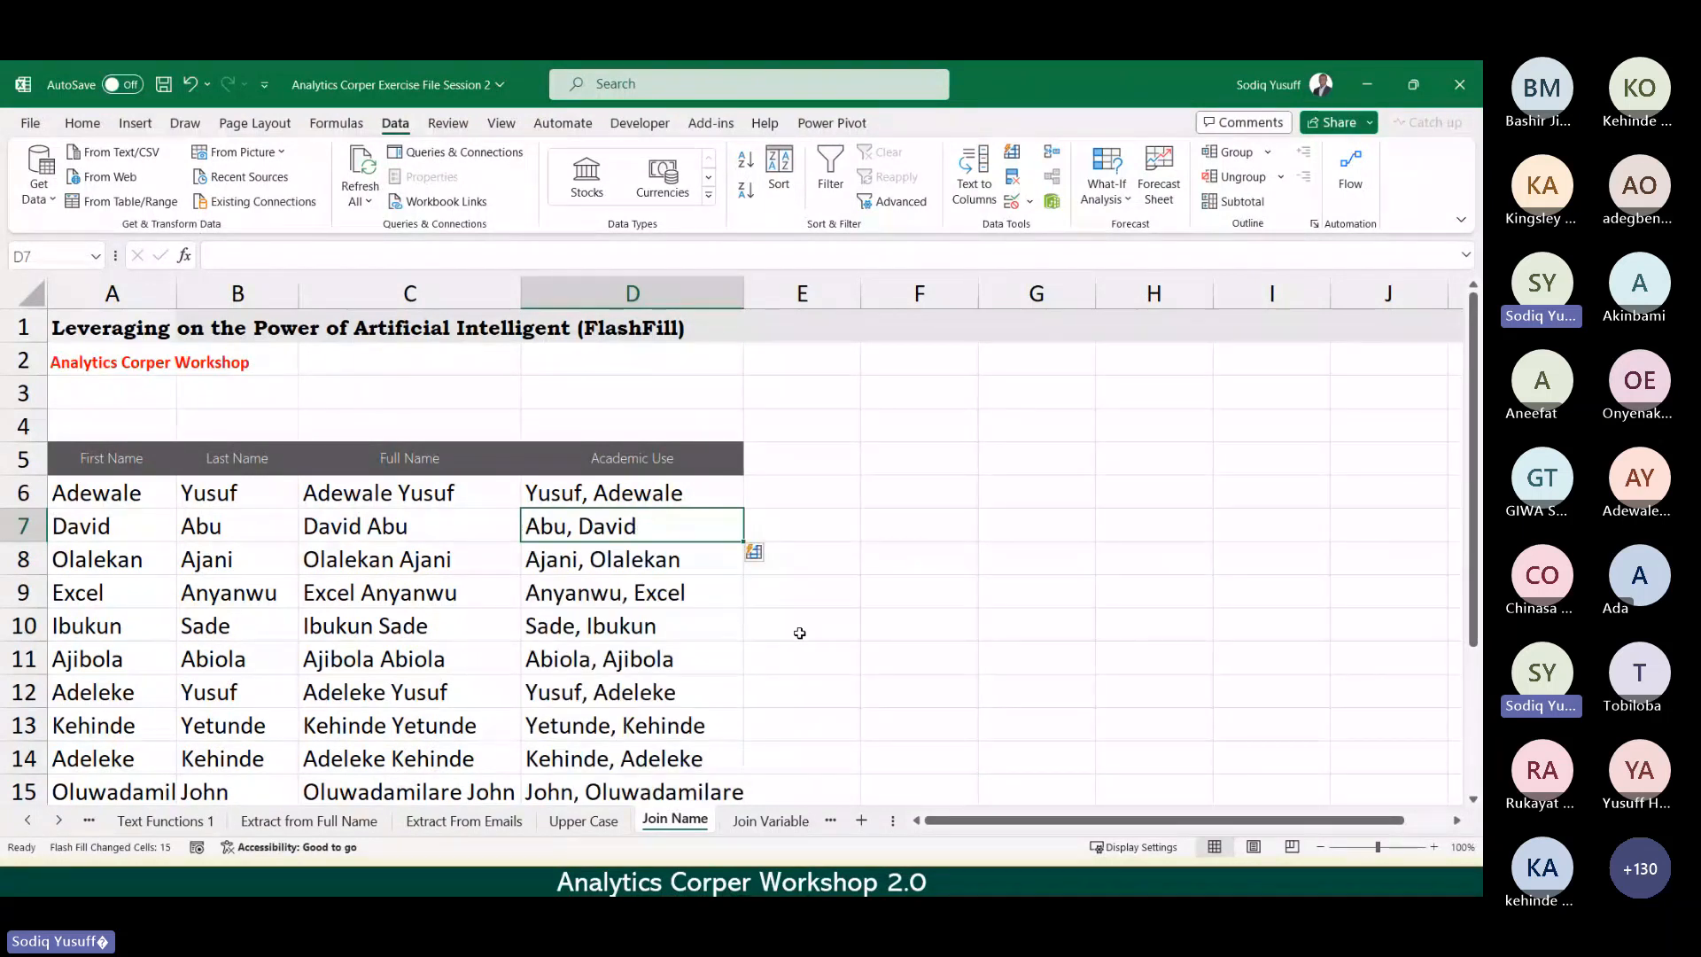
pyautogui.press('Down')
pyautogui.press('Down')
pyautogui.press('Down')
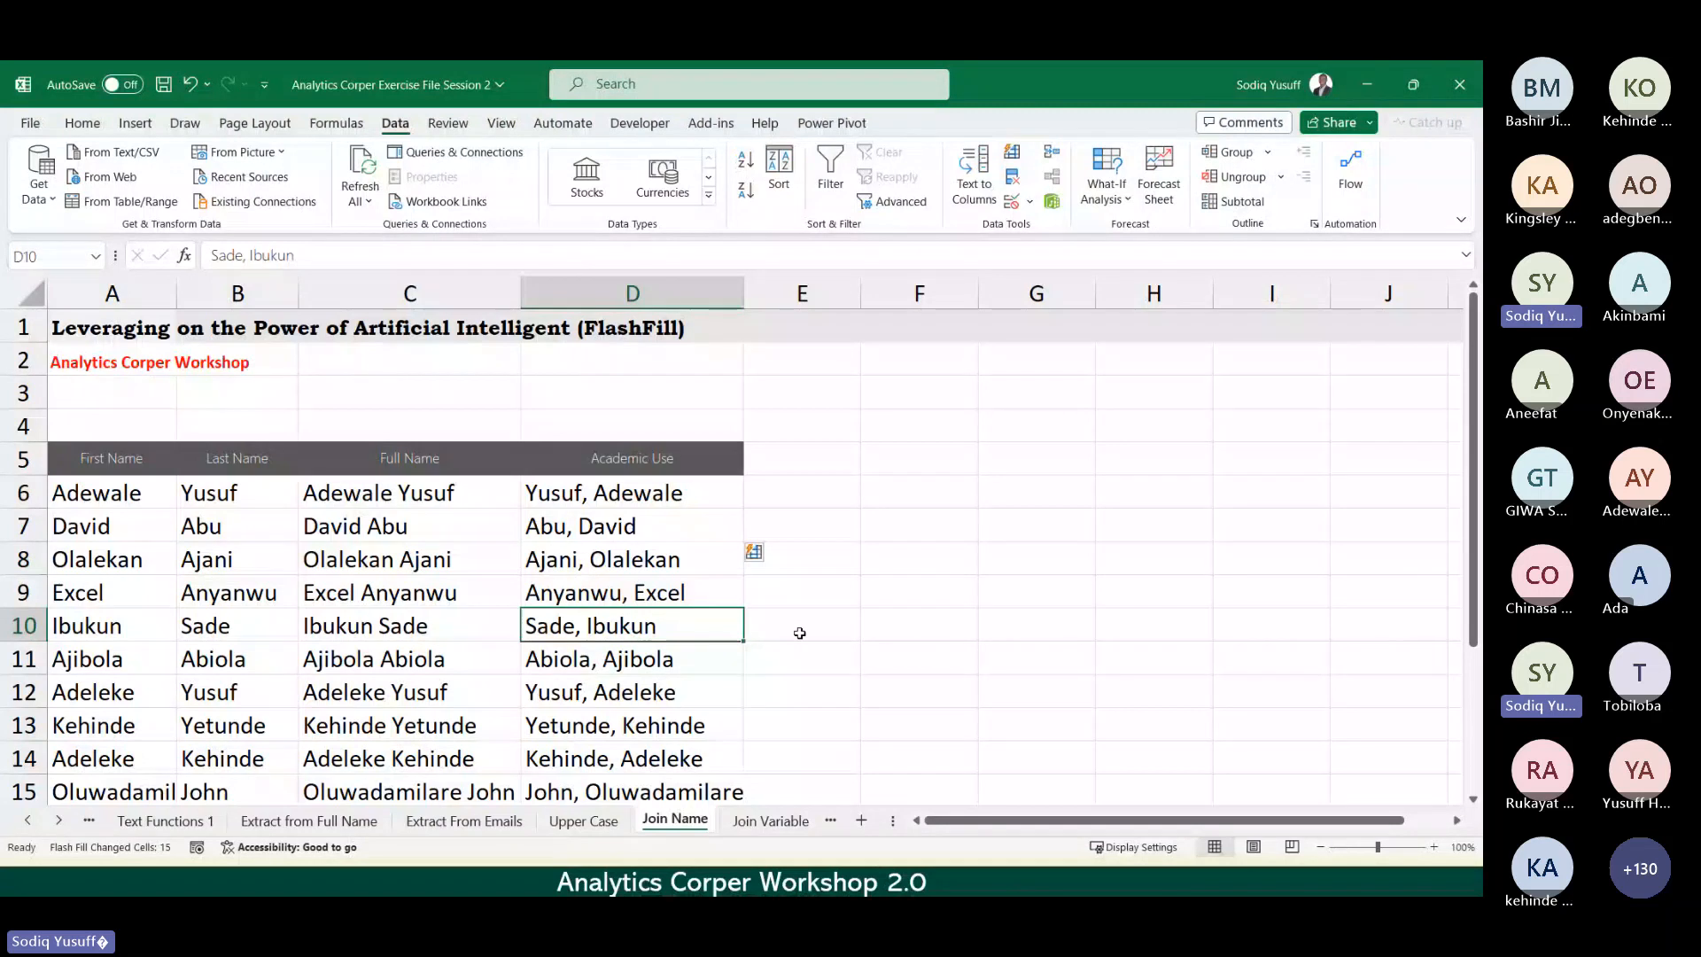
pyautogui.hotkey('ctrl', 'pagedown')
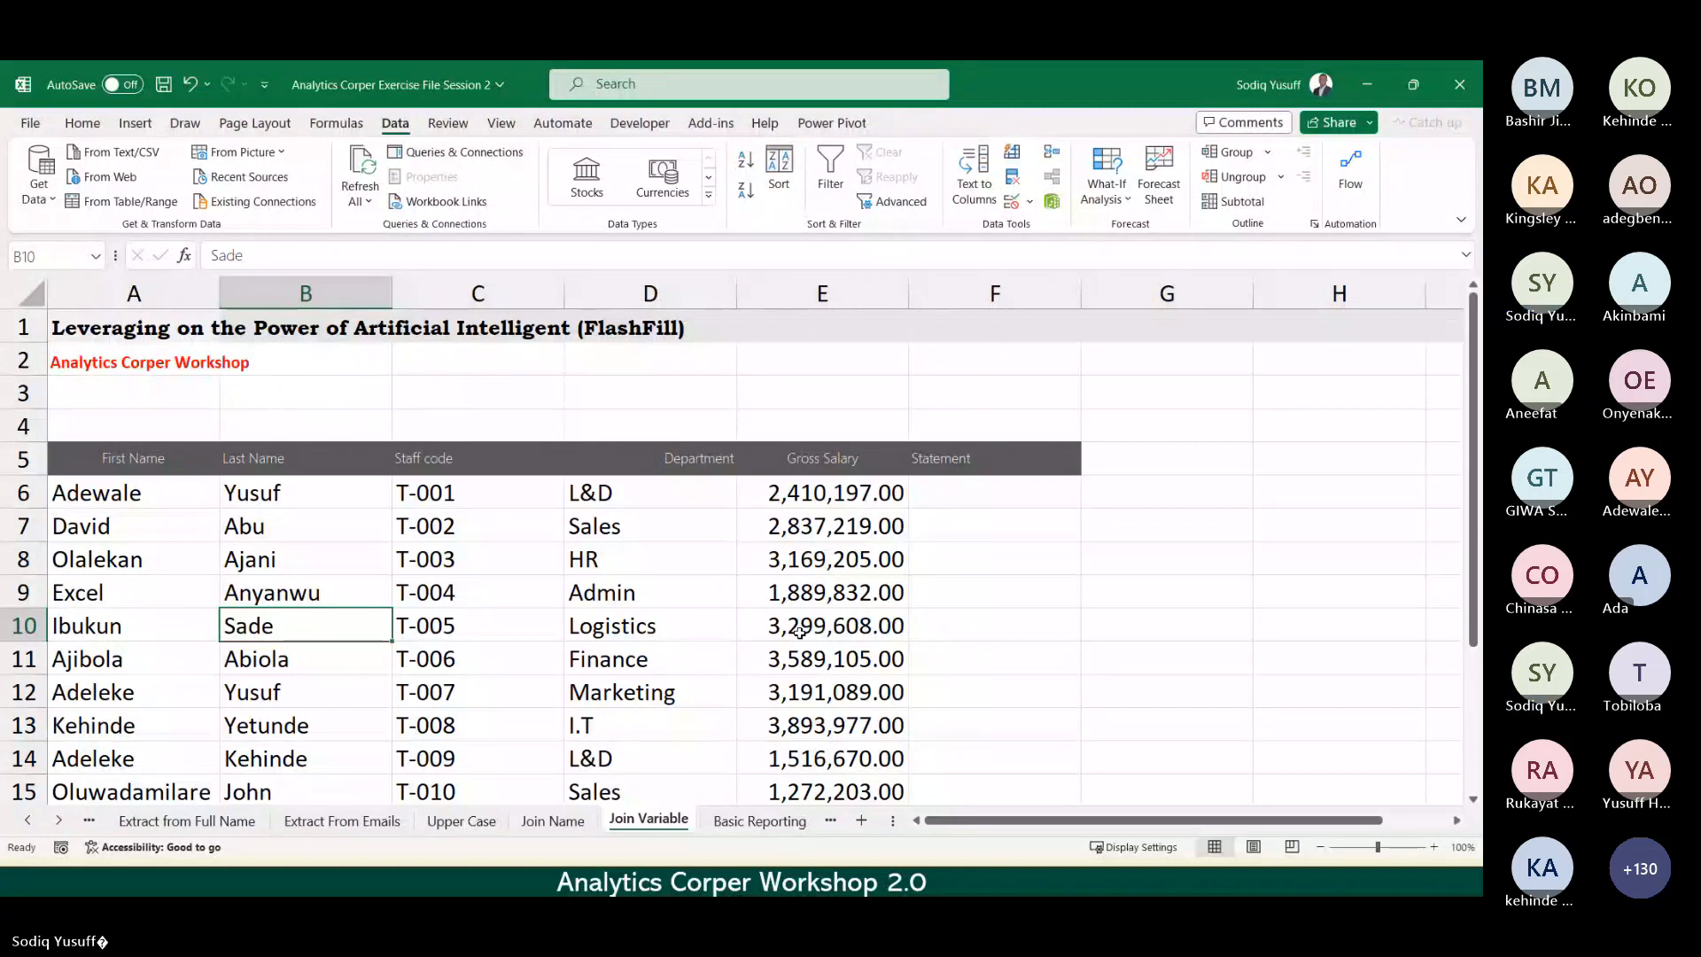
pyautogui.press('Up')
pyautogui.press('Up')
pyautogui.press('Up')
pyautogui.press('Up')
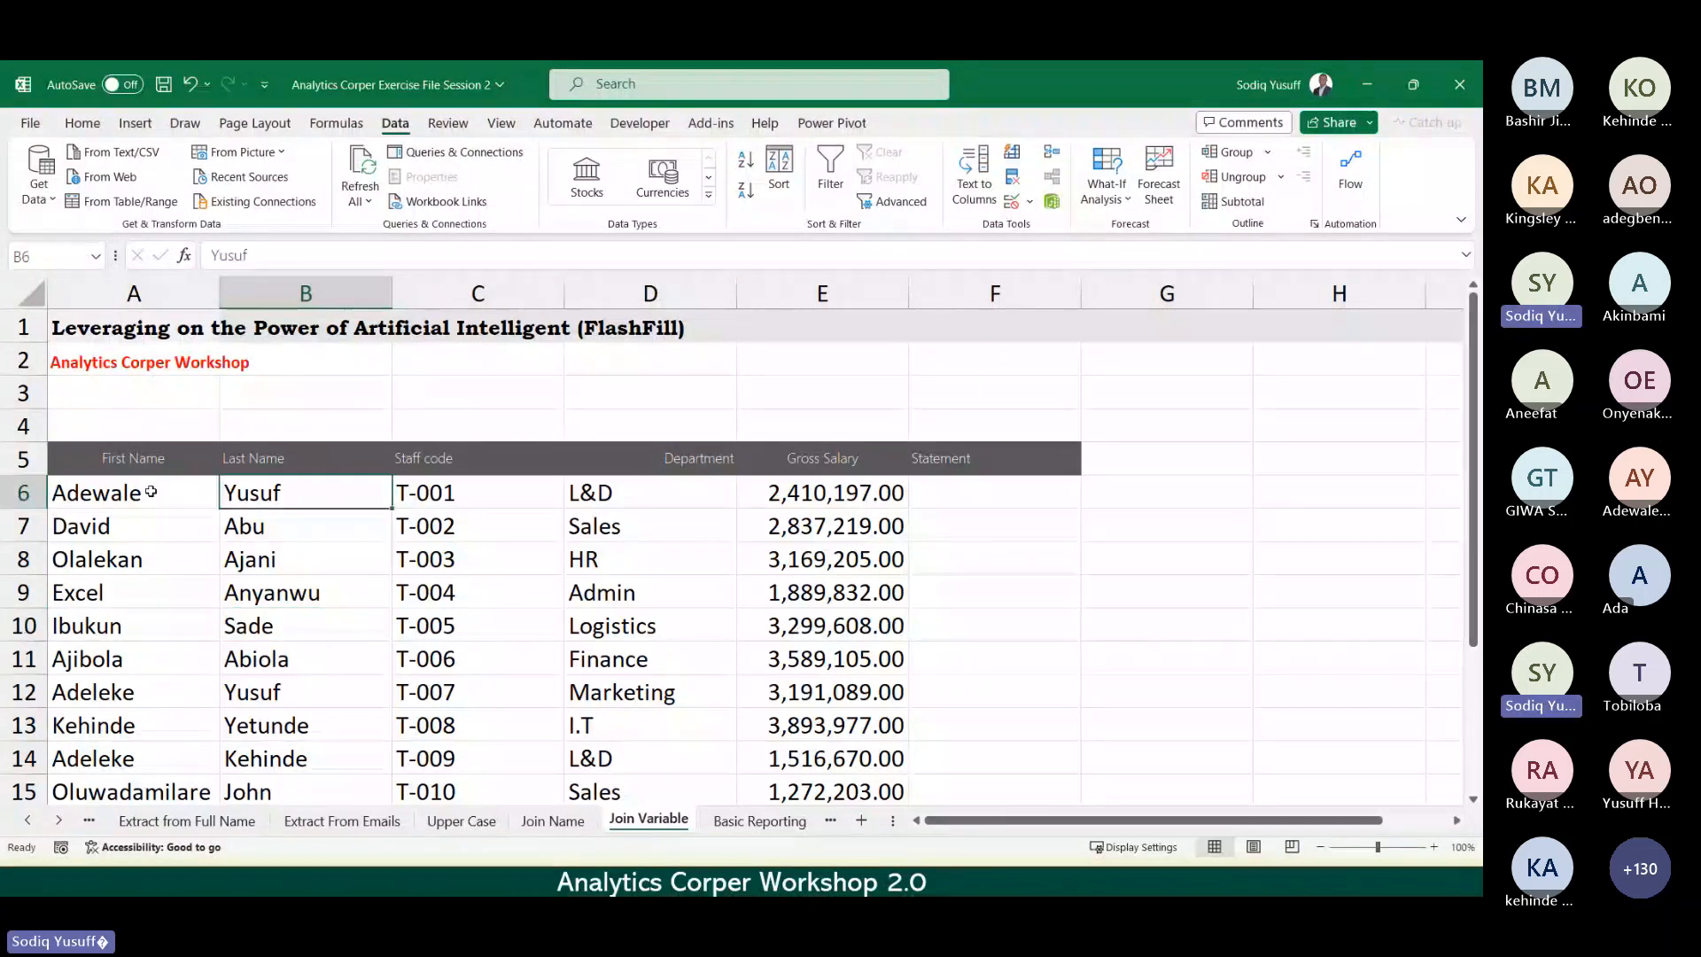
pyautogui.press('Right')
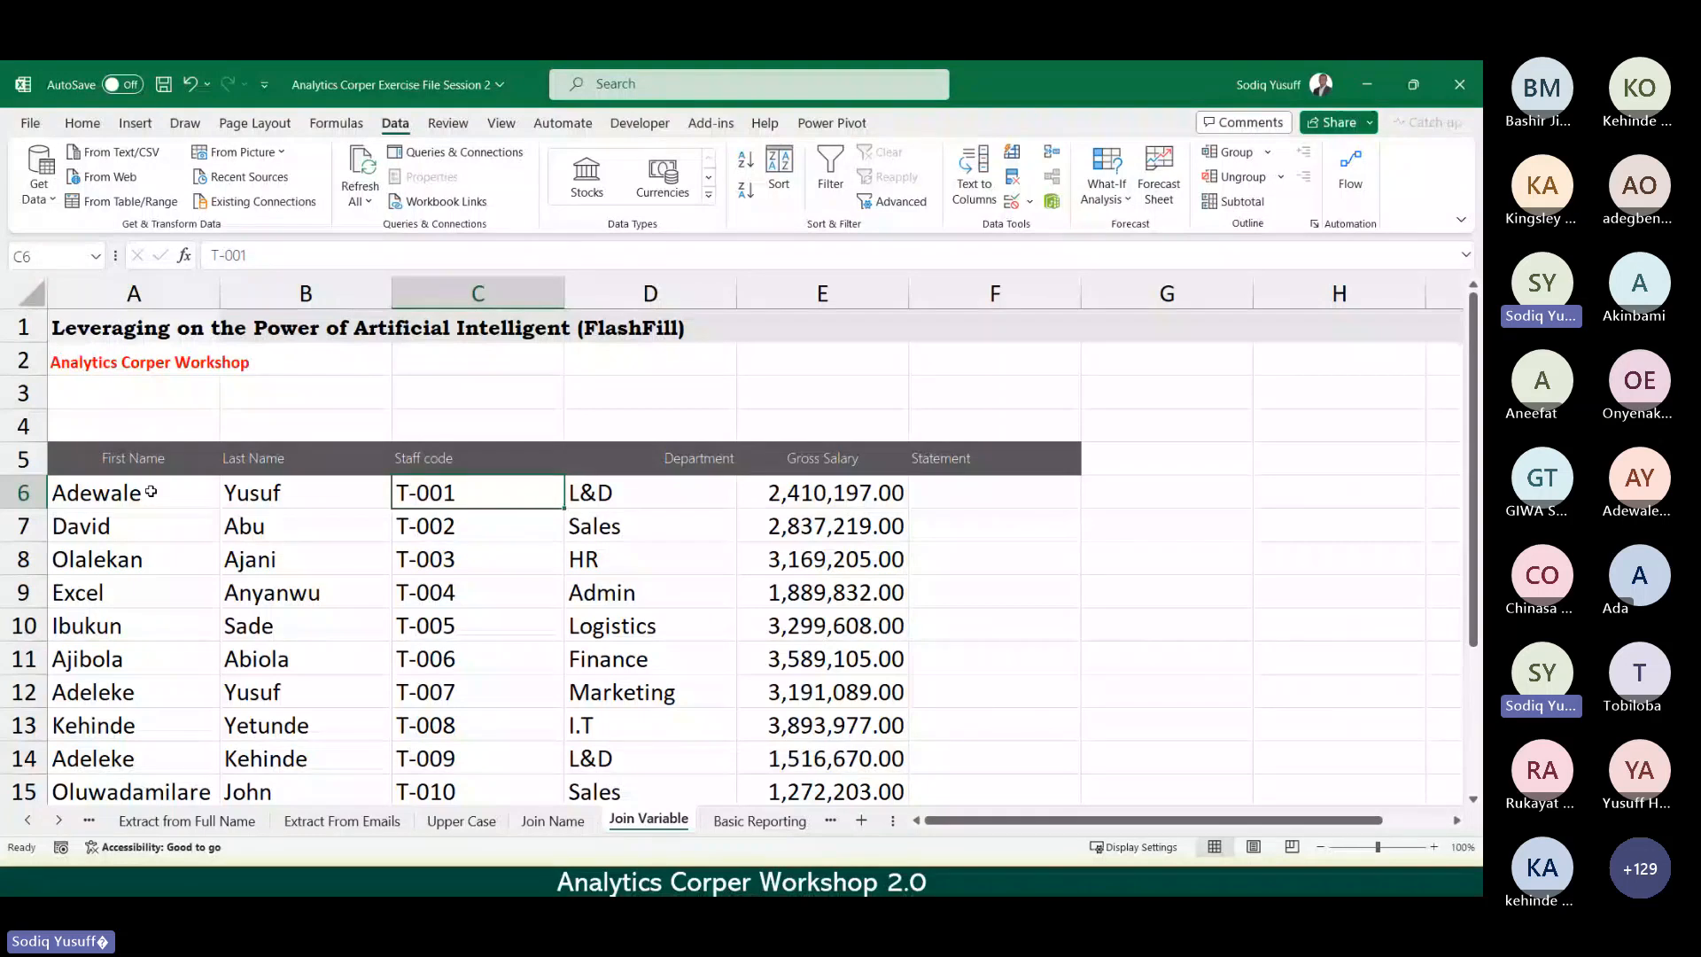
pyautogui.press('Right')
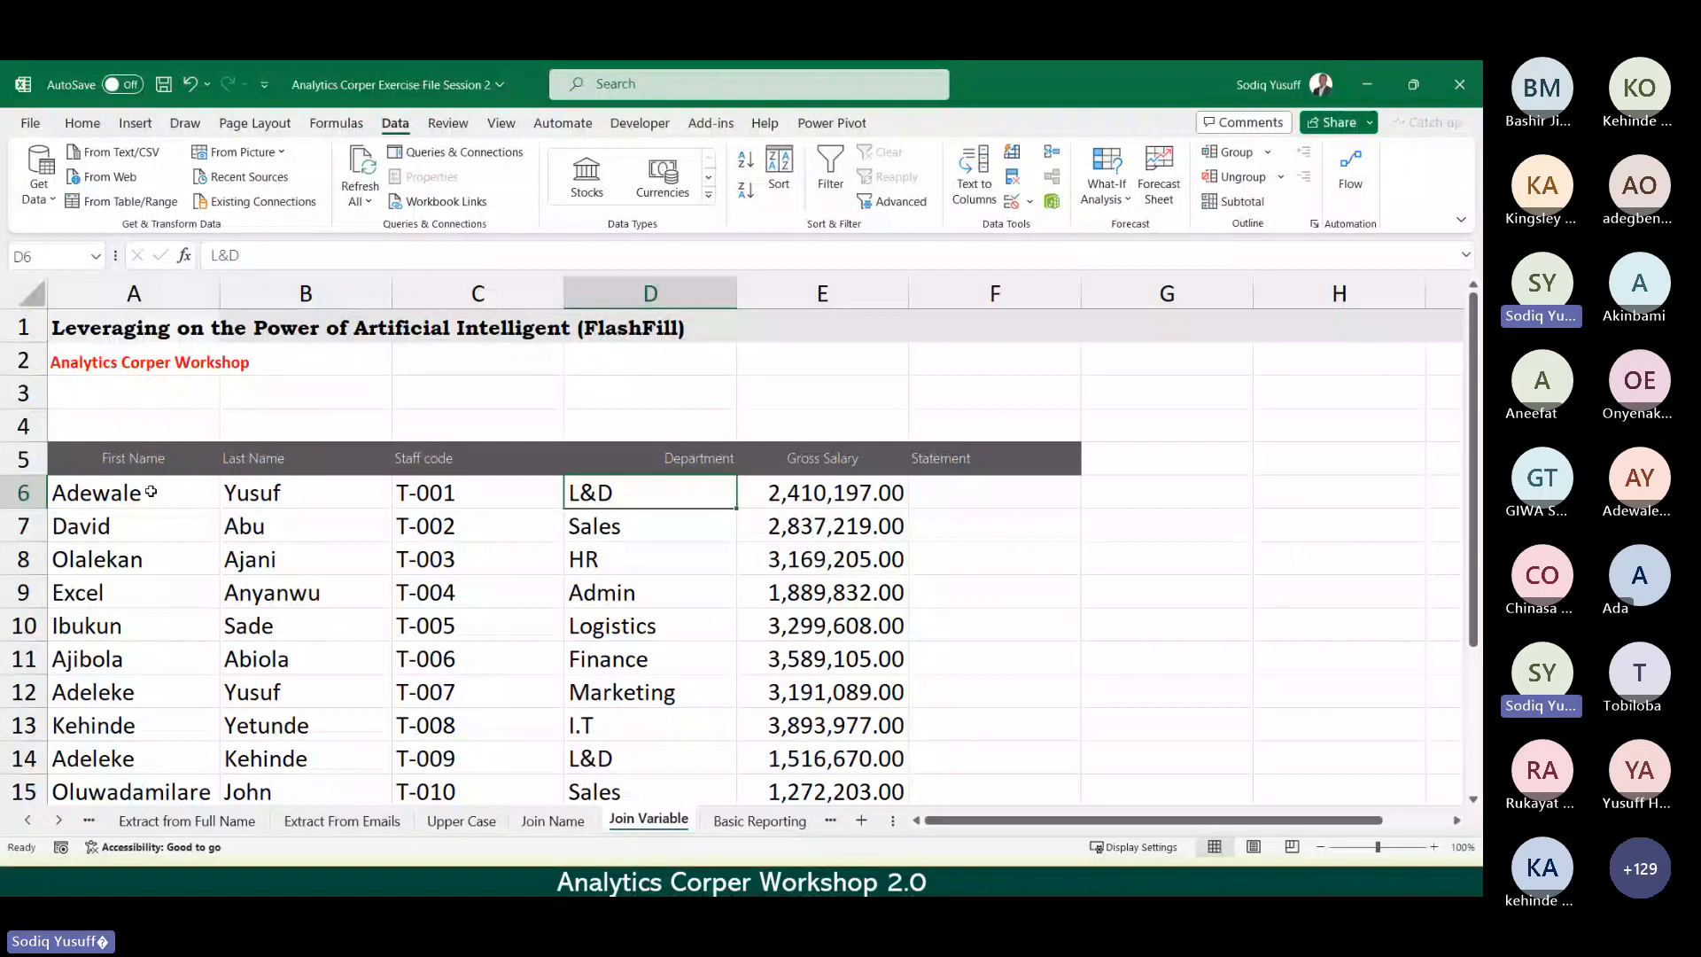
pyautogui.press('Right')
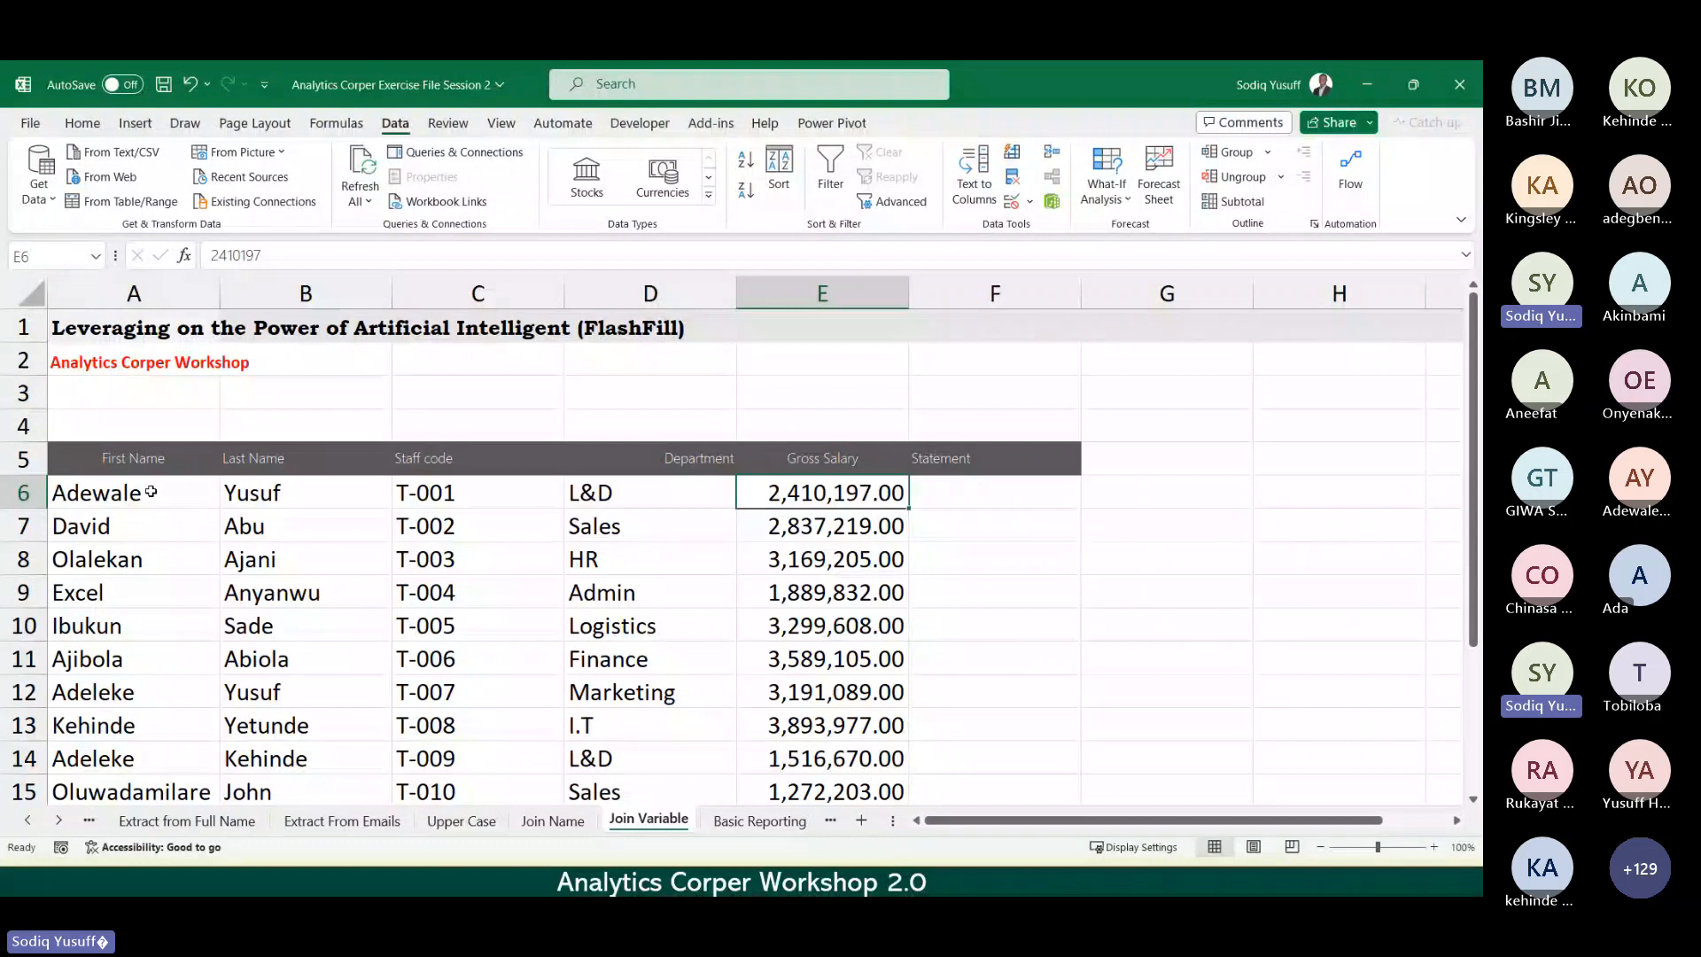
pyautogui.press('Right')
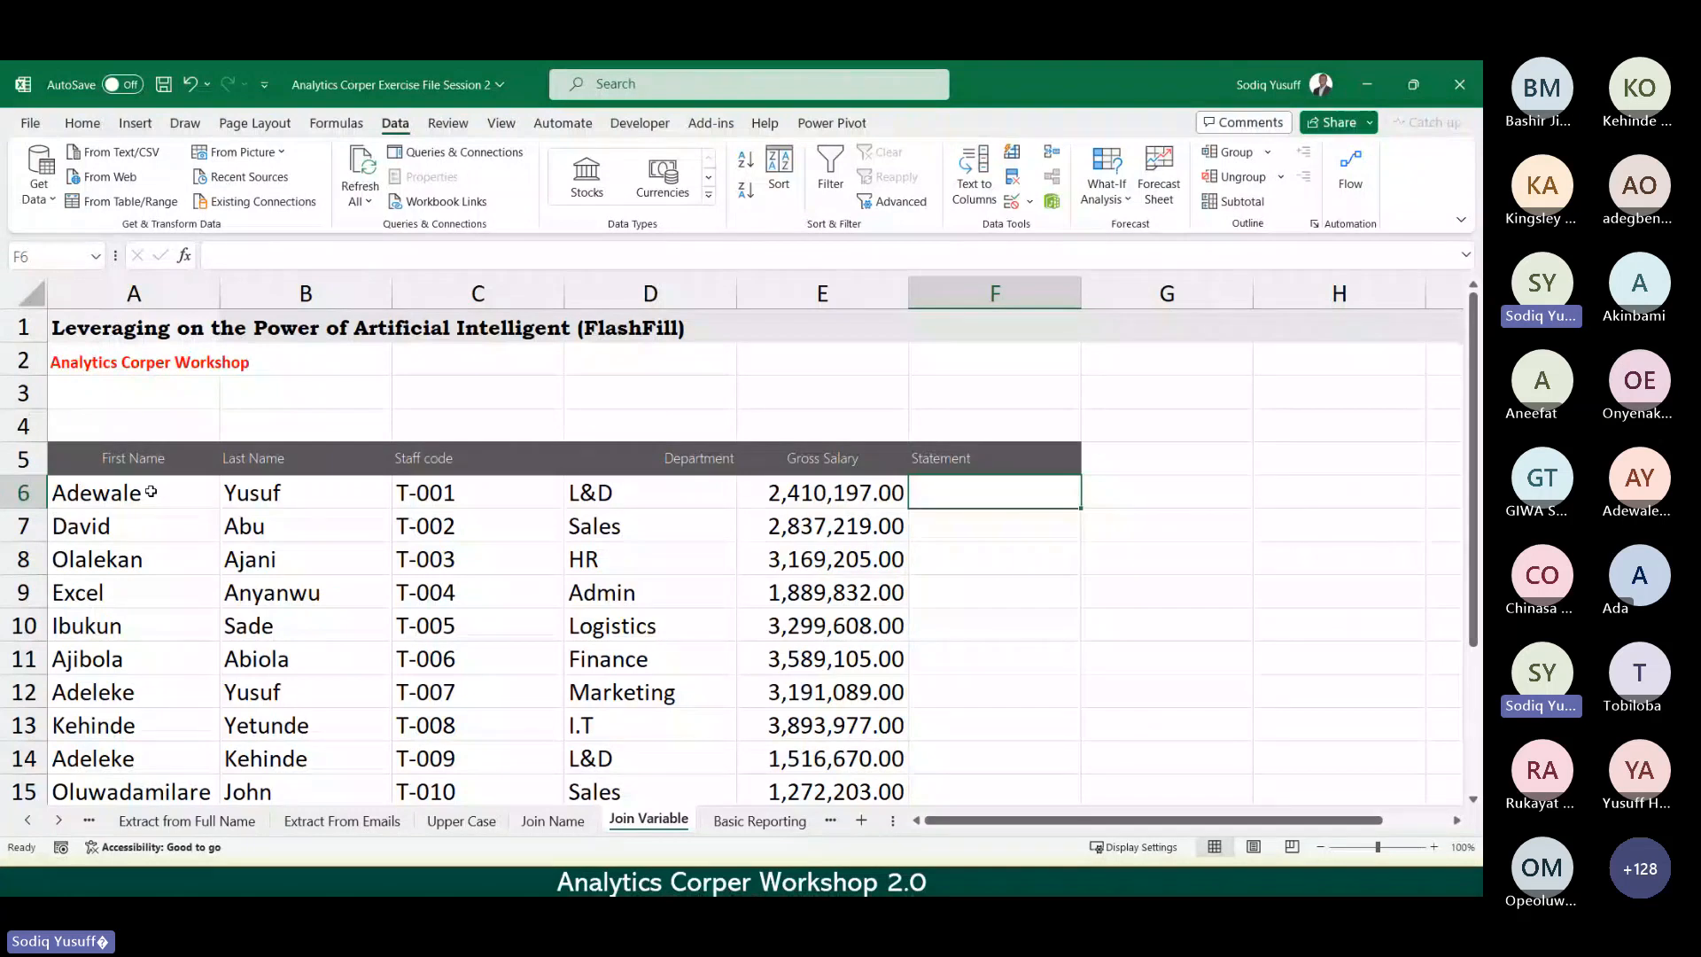
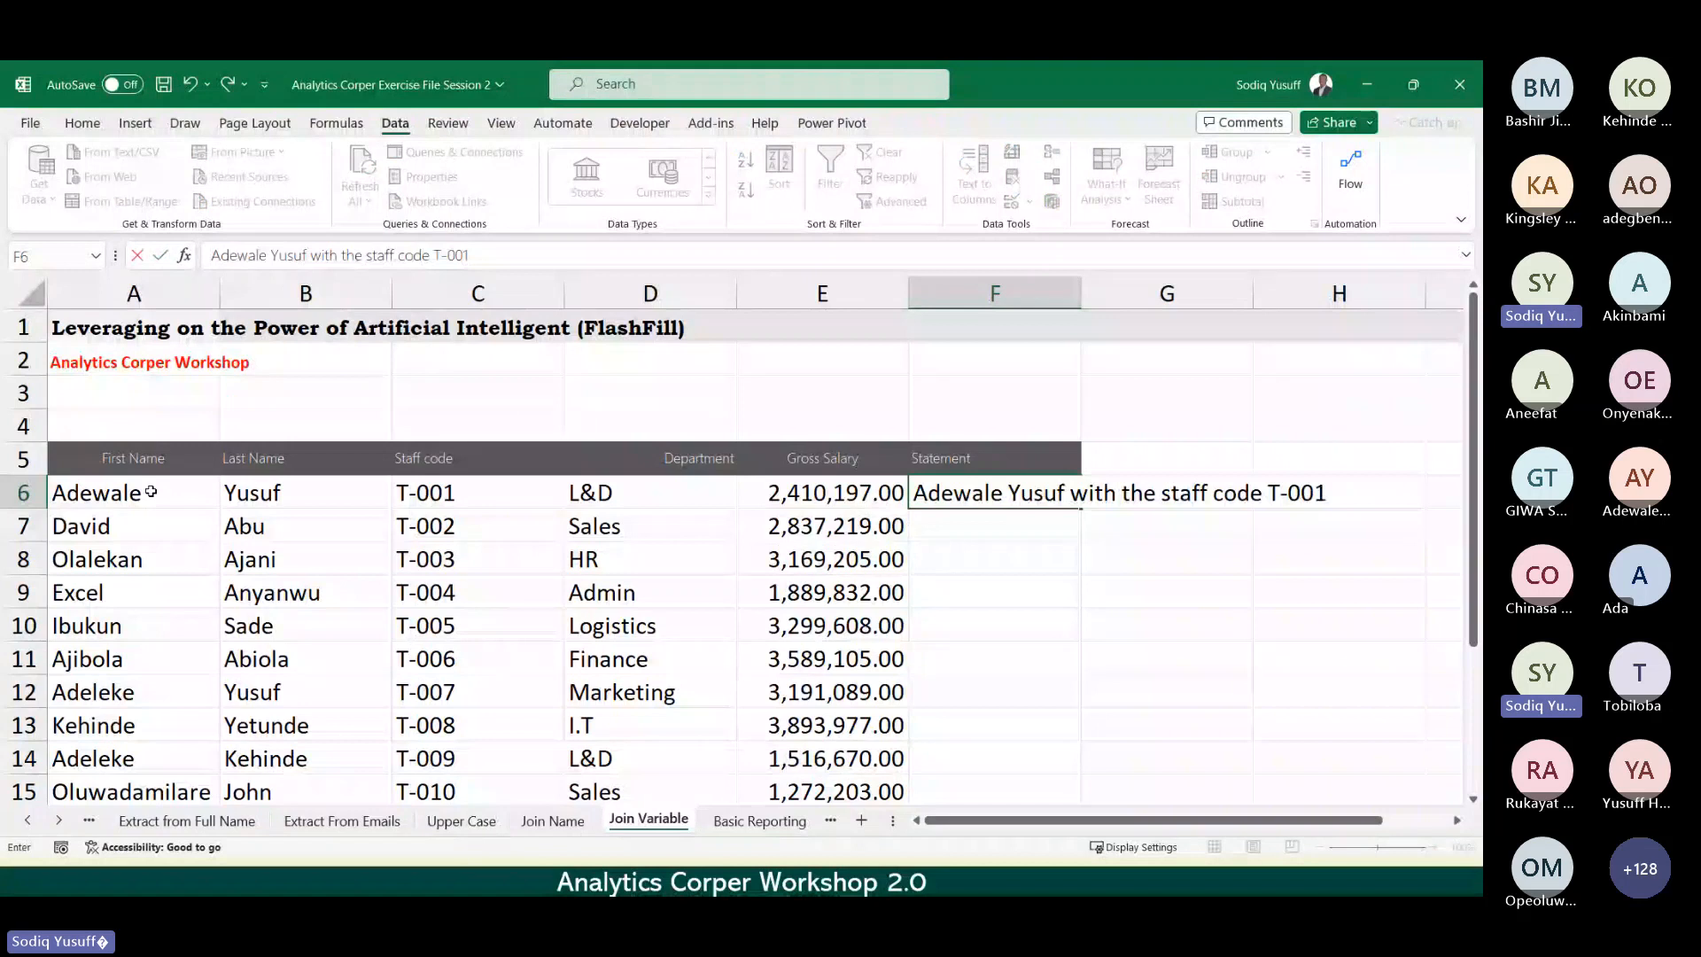
pyautogui.write(' in the')
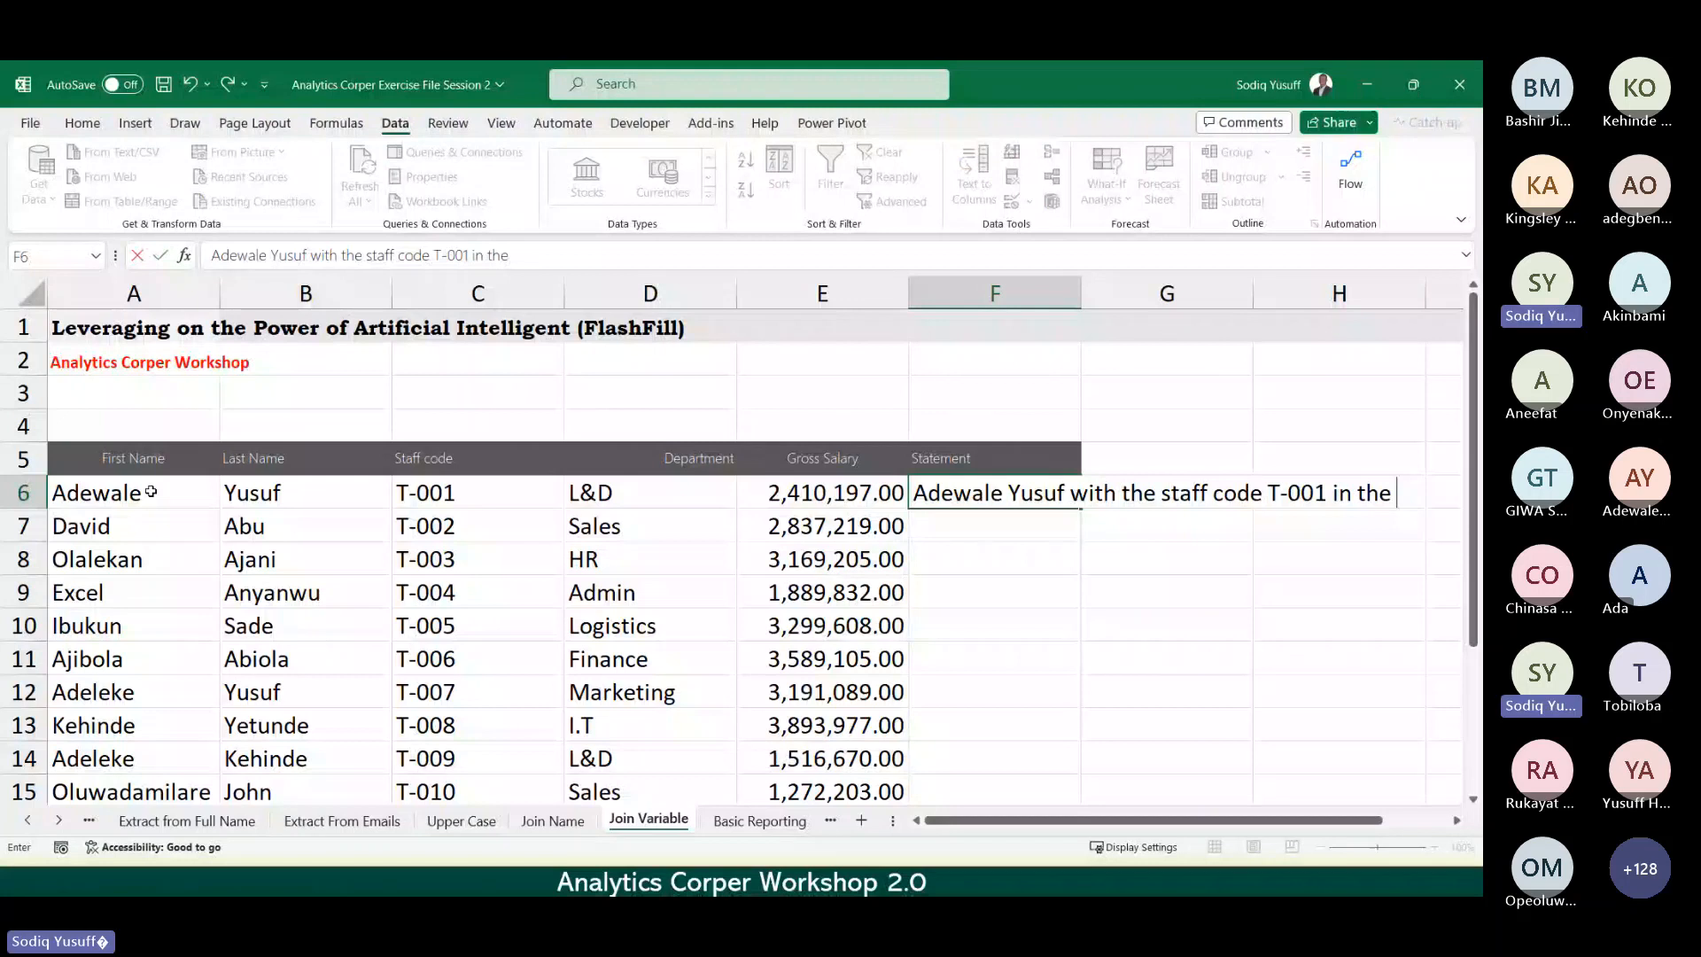
# Step: Finish F6's statement with 'L&D department earns 2,410,197.00 monthly' and commit it
pyautogui.write('L&D department earn')
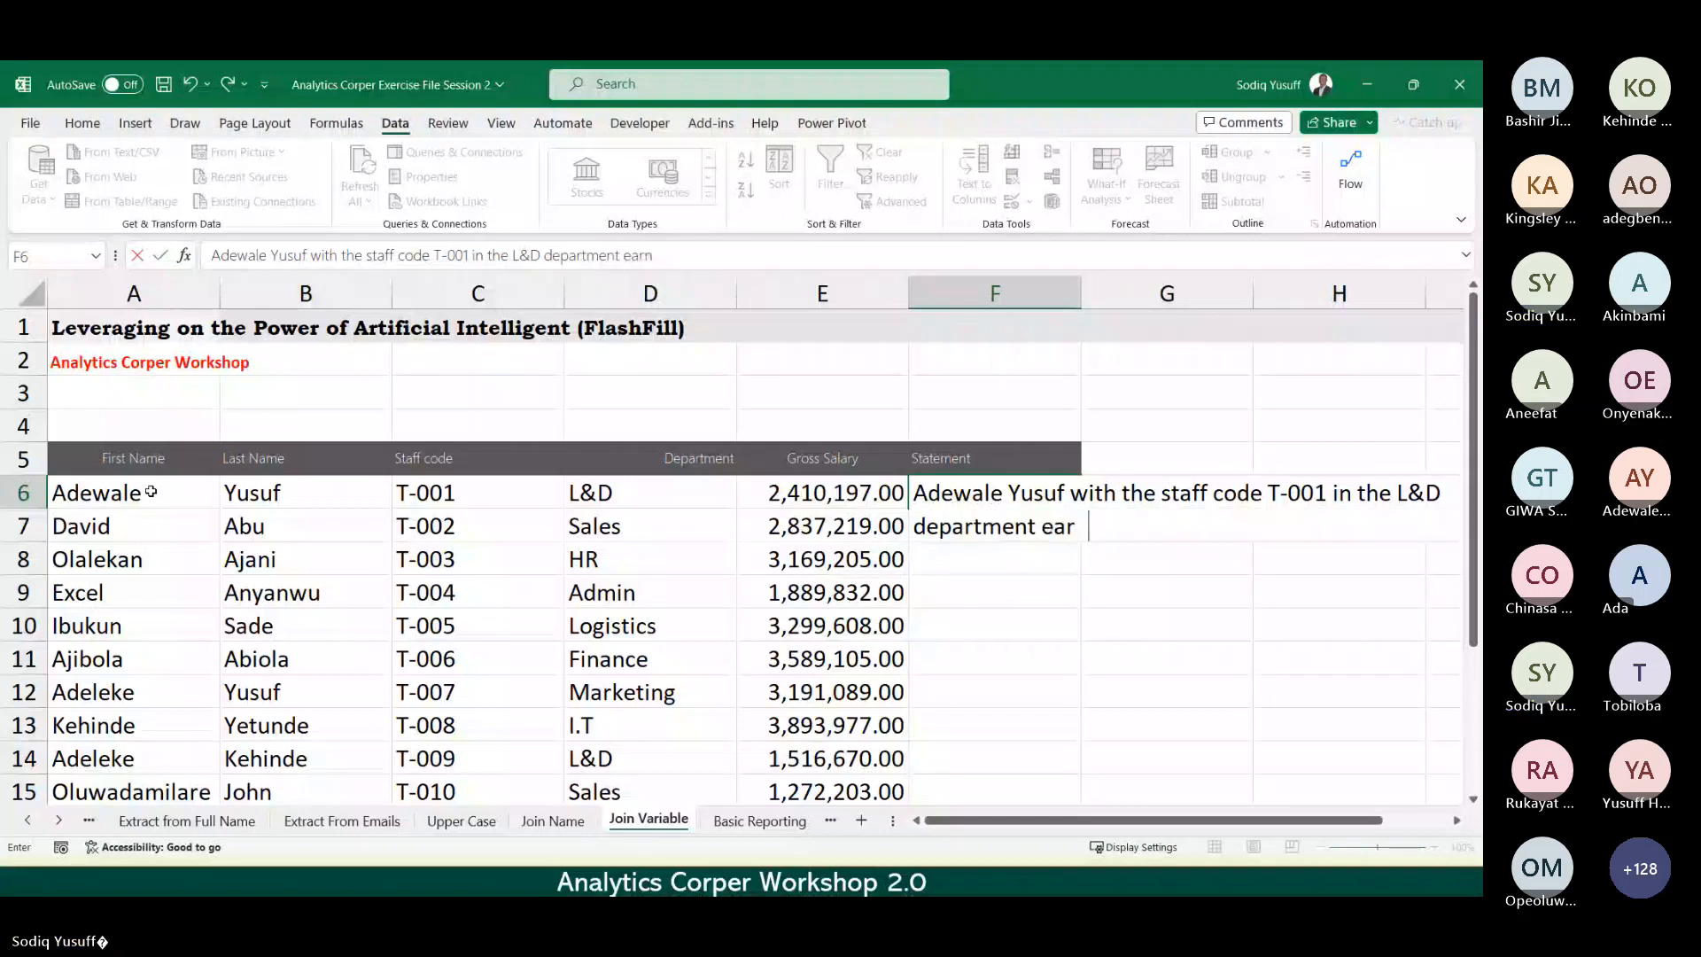
pyautogui.write('s')
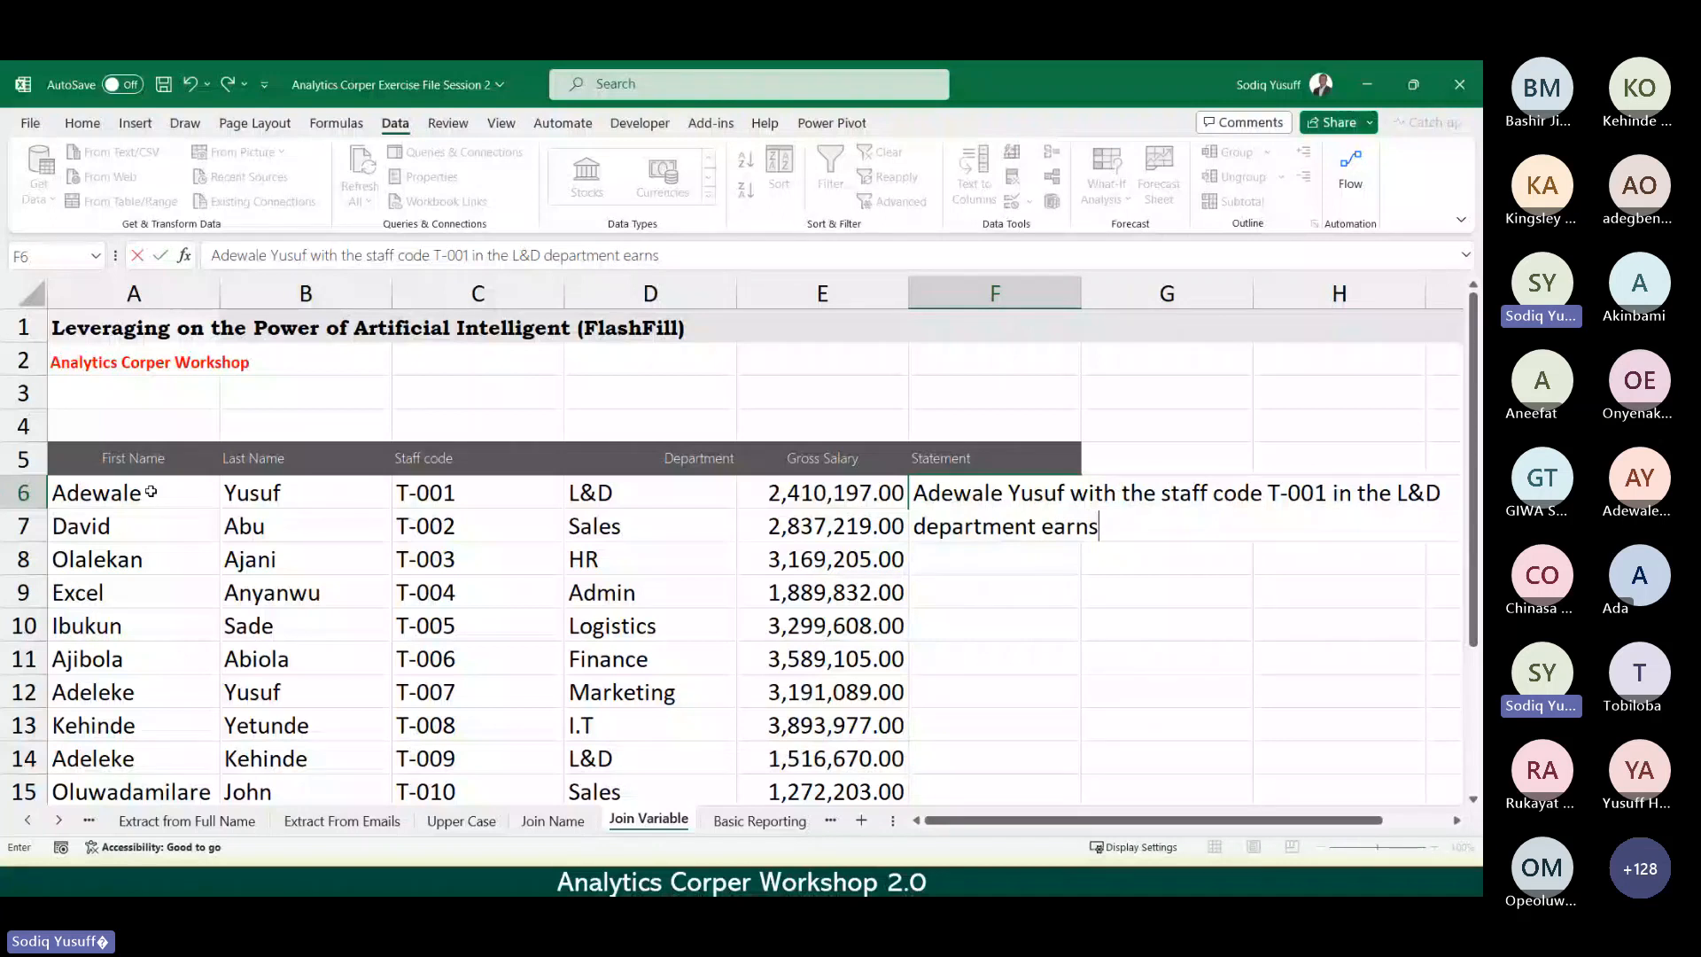
pyautogui.write('2,410,197')
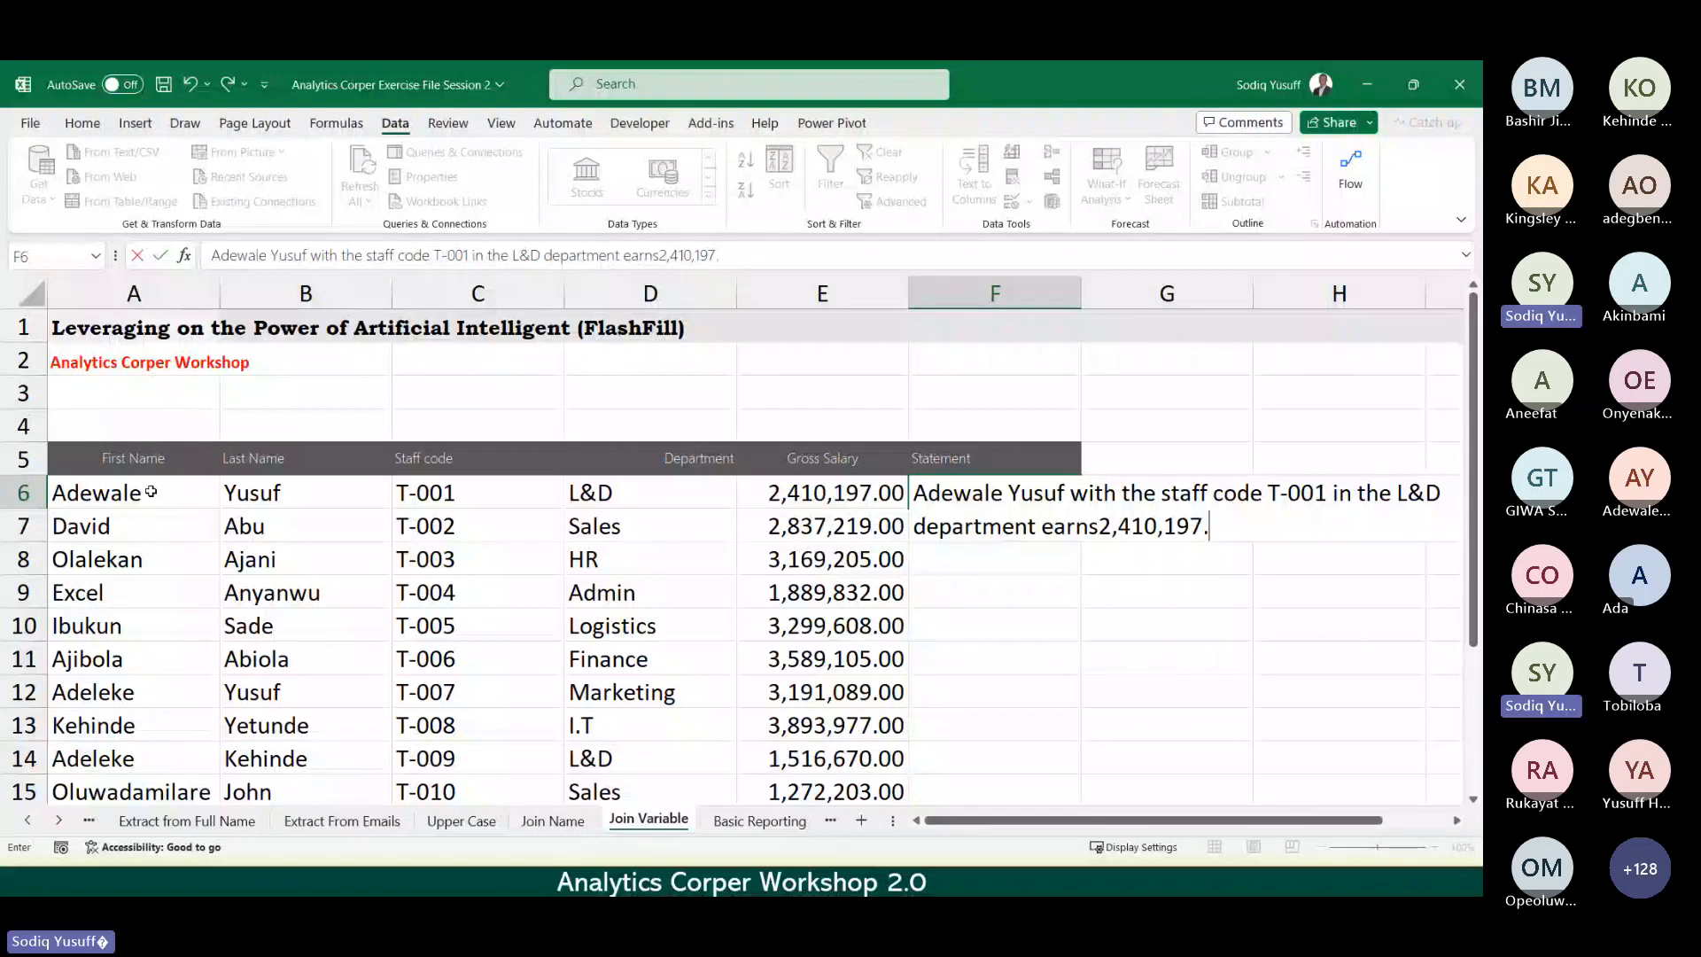
pyautogui.write('.00')
pyautogui.write('month')
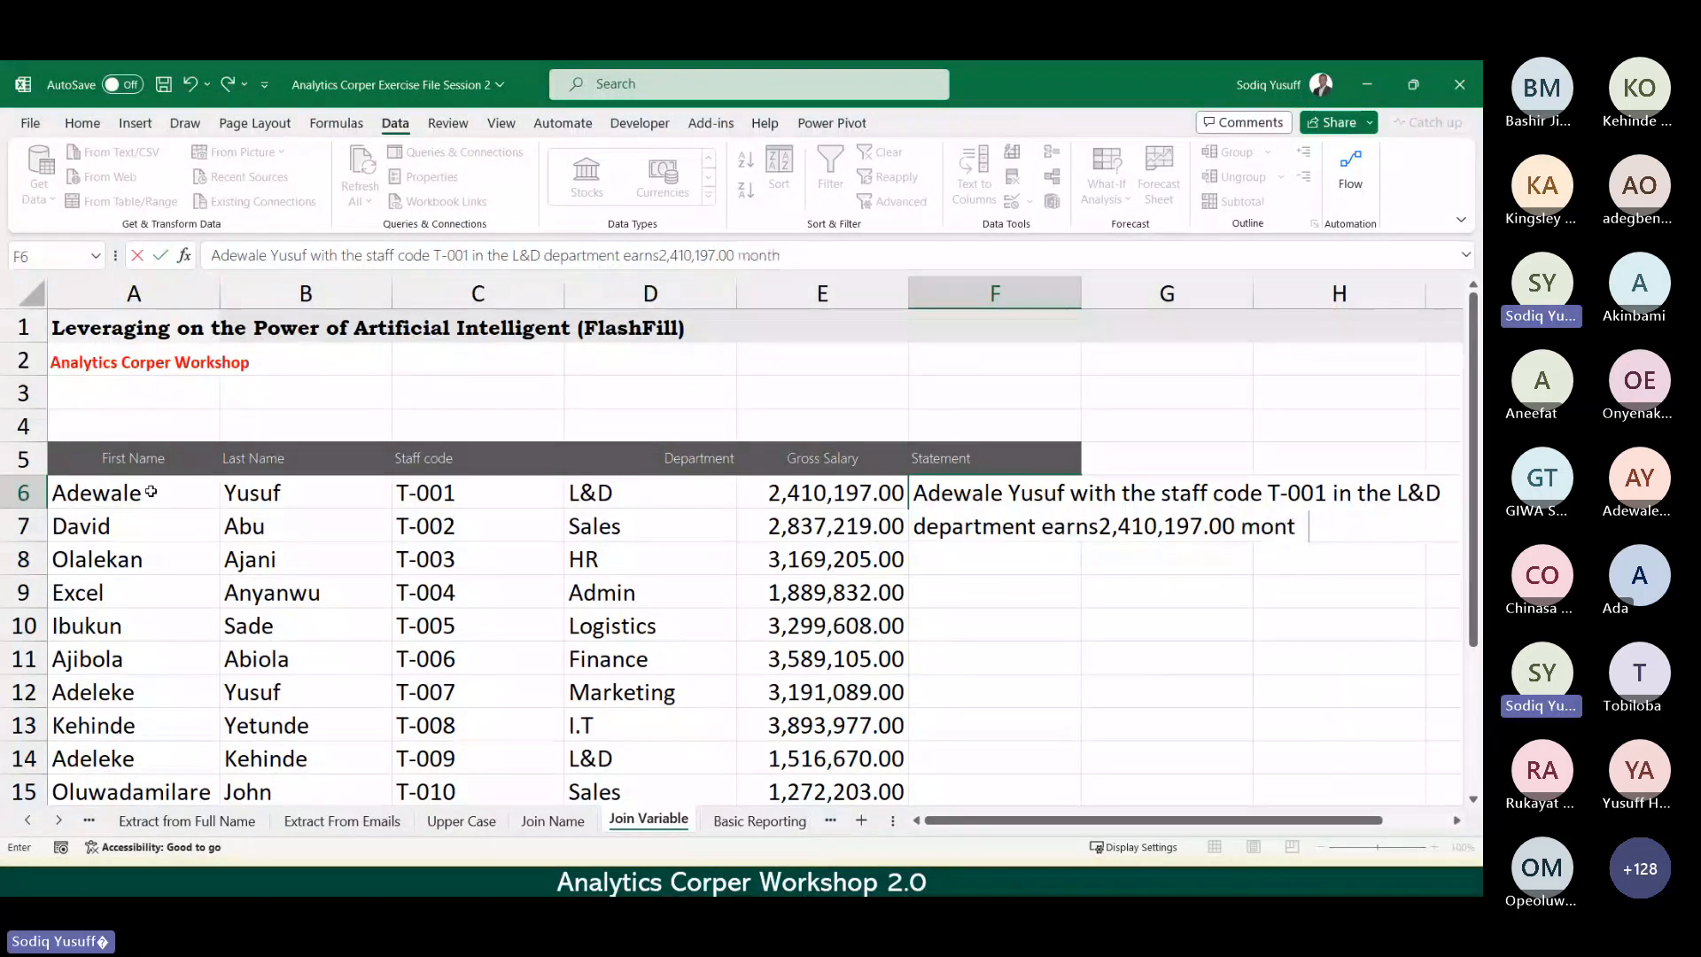
pyautogui.write('ly')
pyautogui.press('Return')
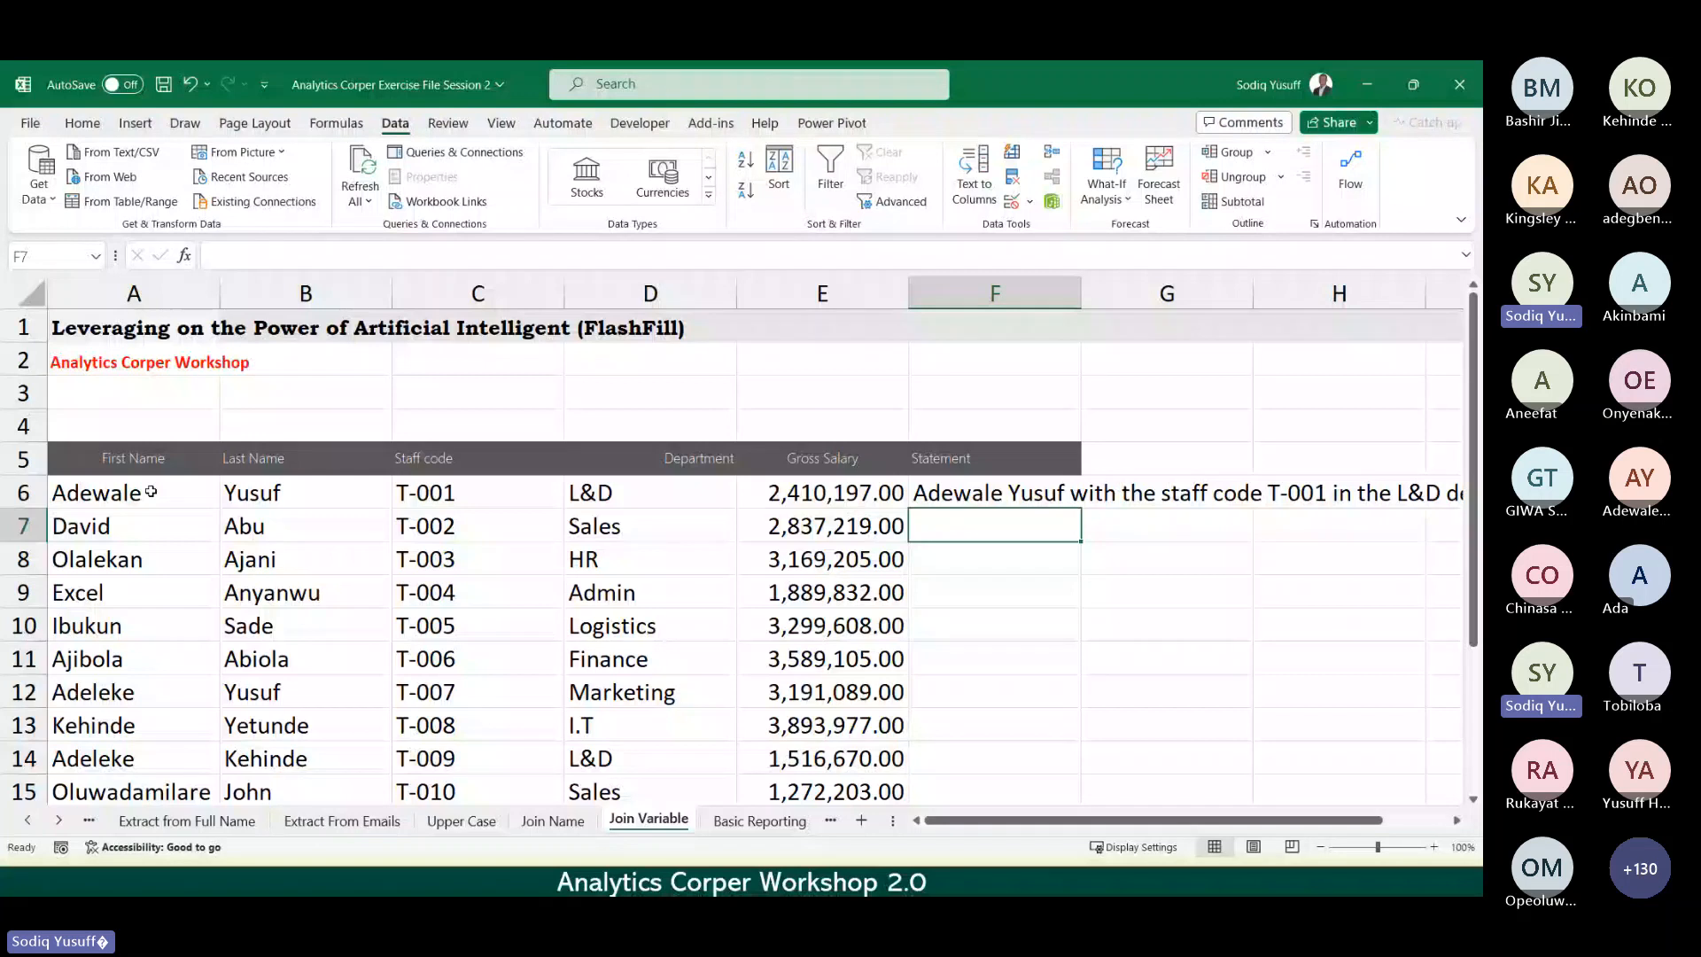
# Step: Flash Fill the Statement column from F7 down and check the next filled sentences
pyautogui.hotkey('ctrl', 'e')
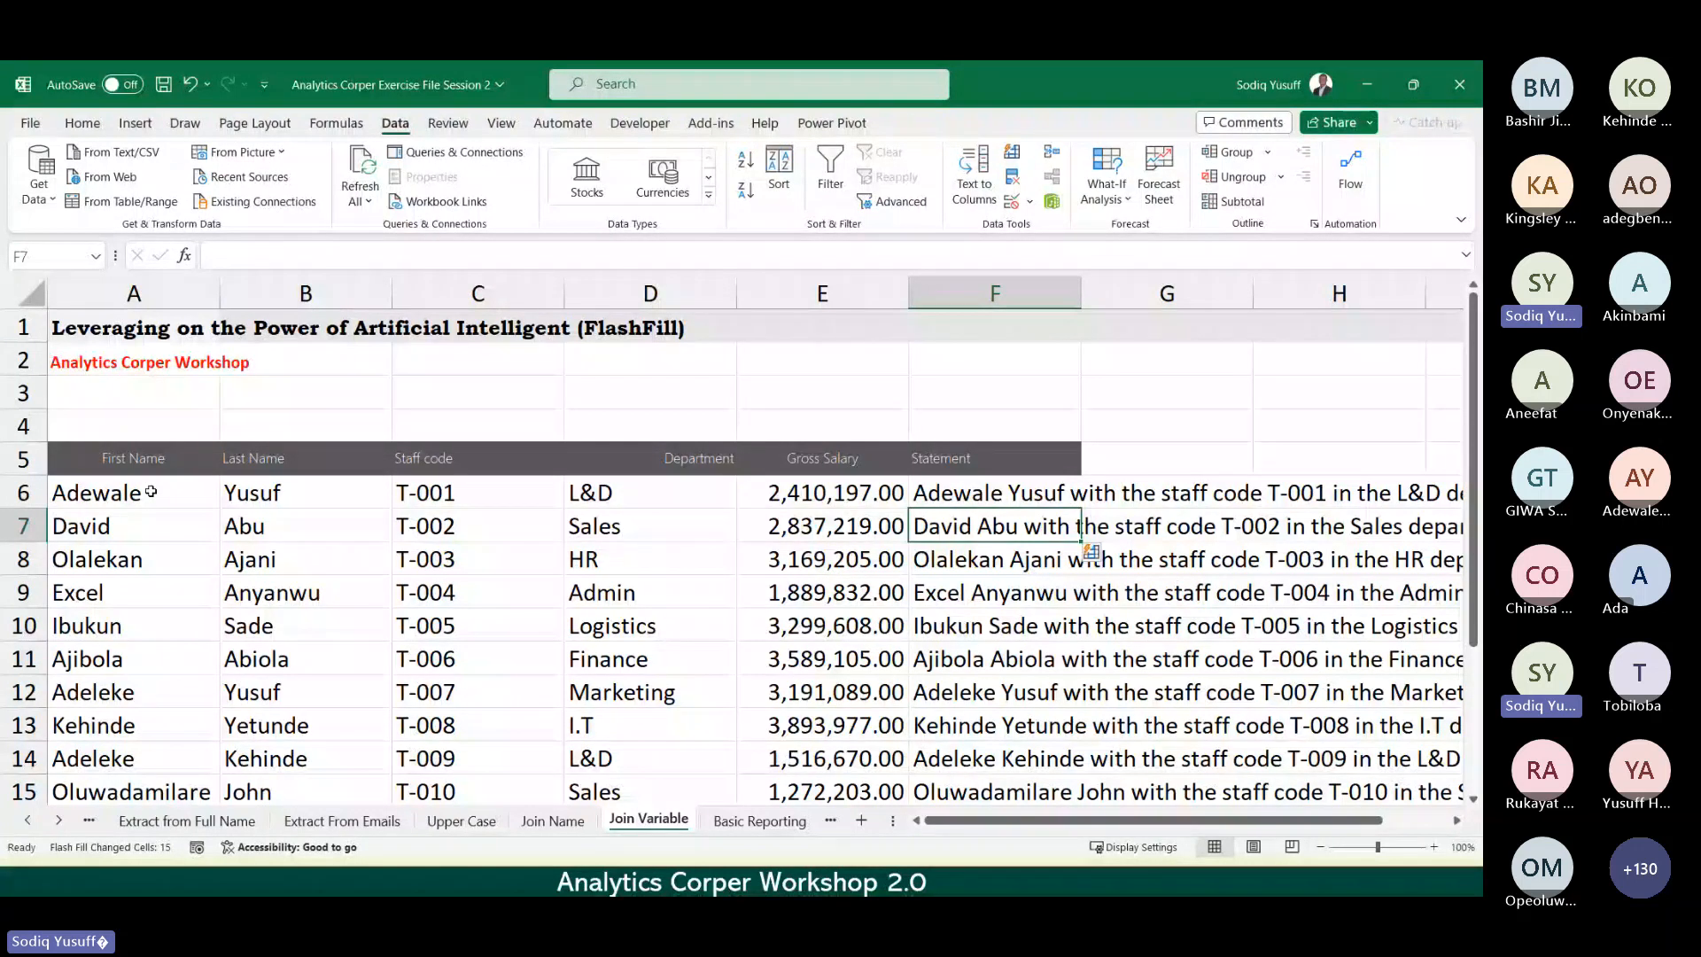
pyautogui.press('Down')
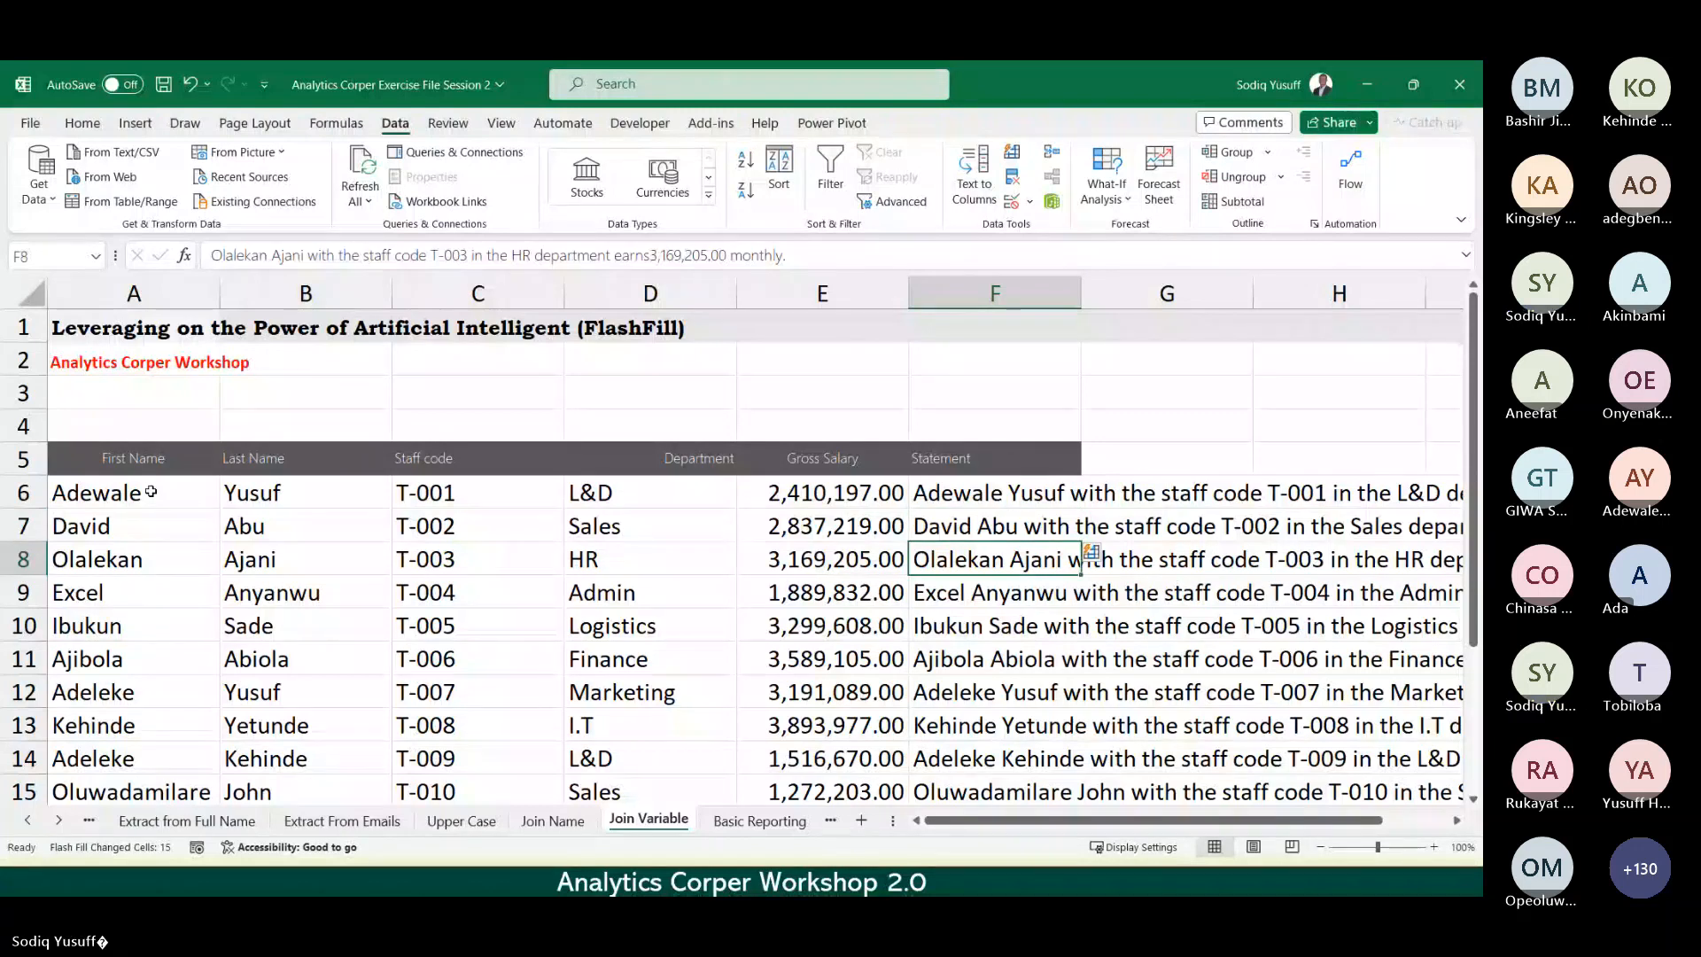
pyautogui.press('Down')
pyautogui.press('Down')
pyautogui.press('Down')
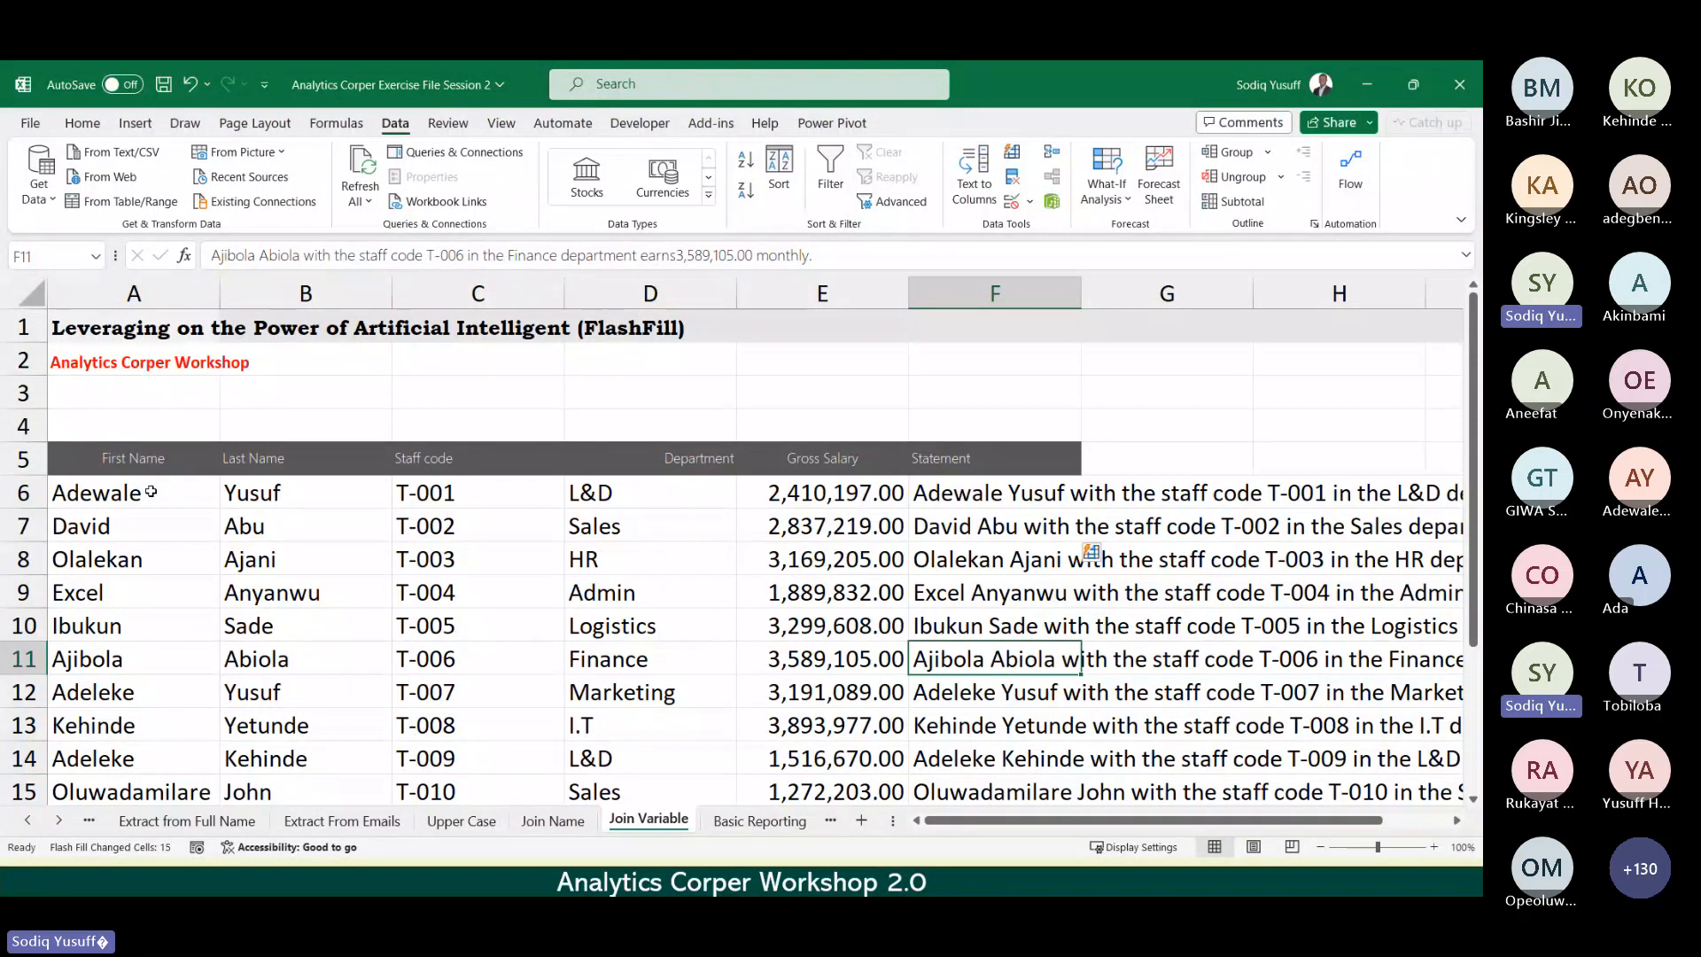
# Step: Go to the Basic Reporting sheet and move down the Names column to the five salary questions
pyautogui.hotkey('ctrl', 'pagedown')
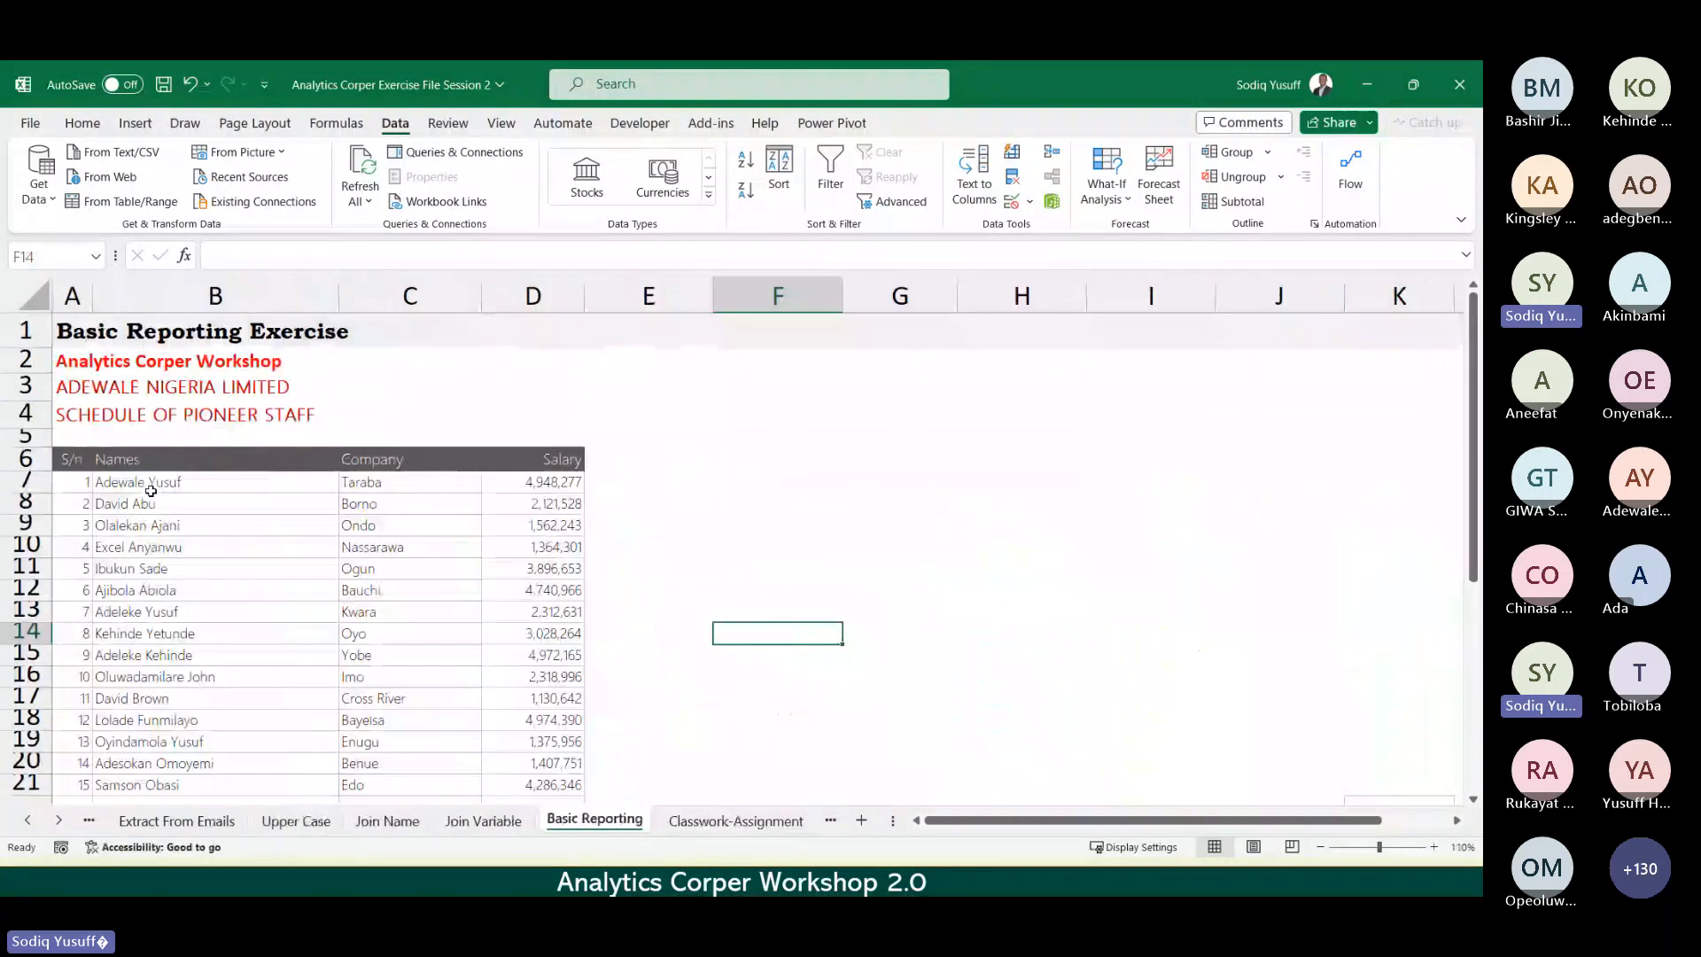
pyautogui.hotkey('ctrl', 'pageup')
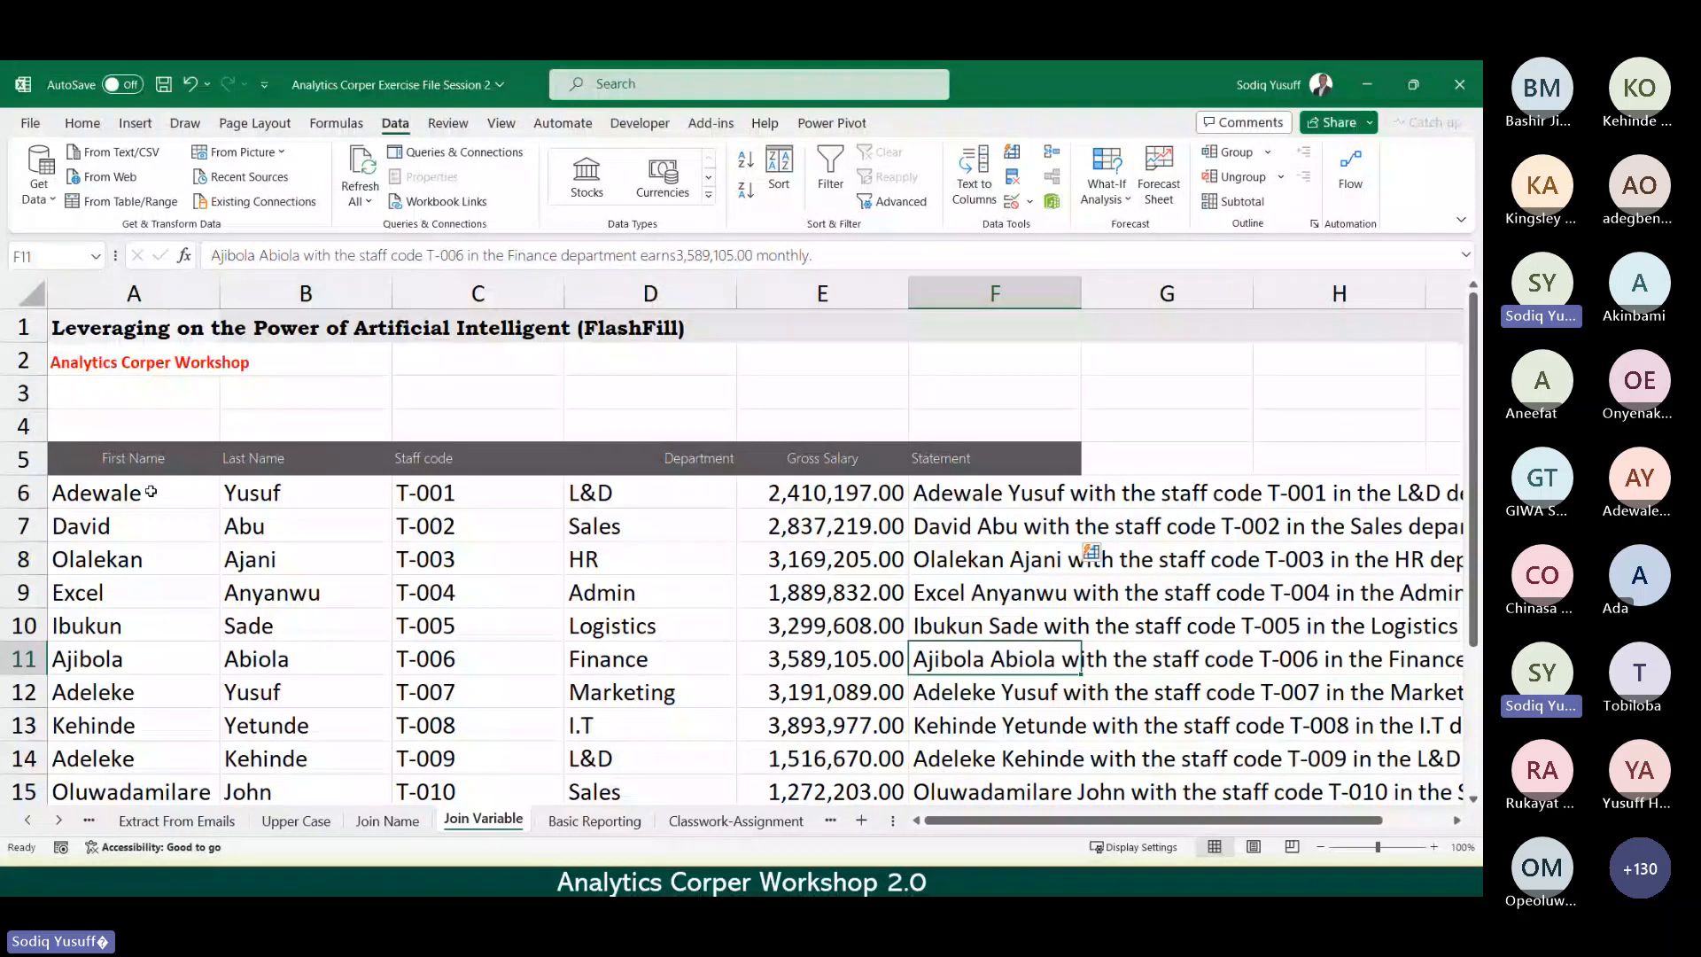
pyautogui.hotkey('ctrl', 'pagedown')
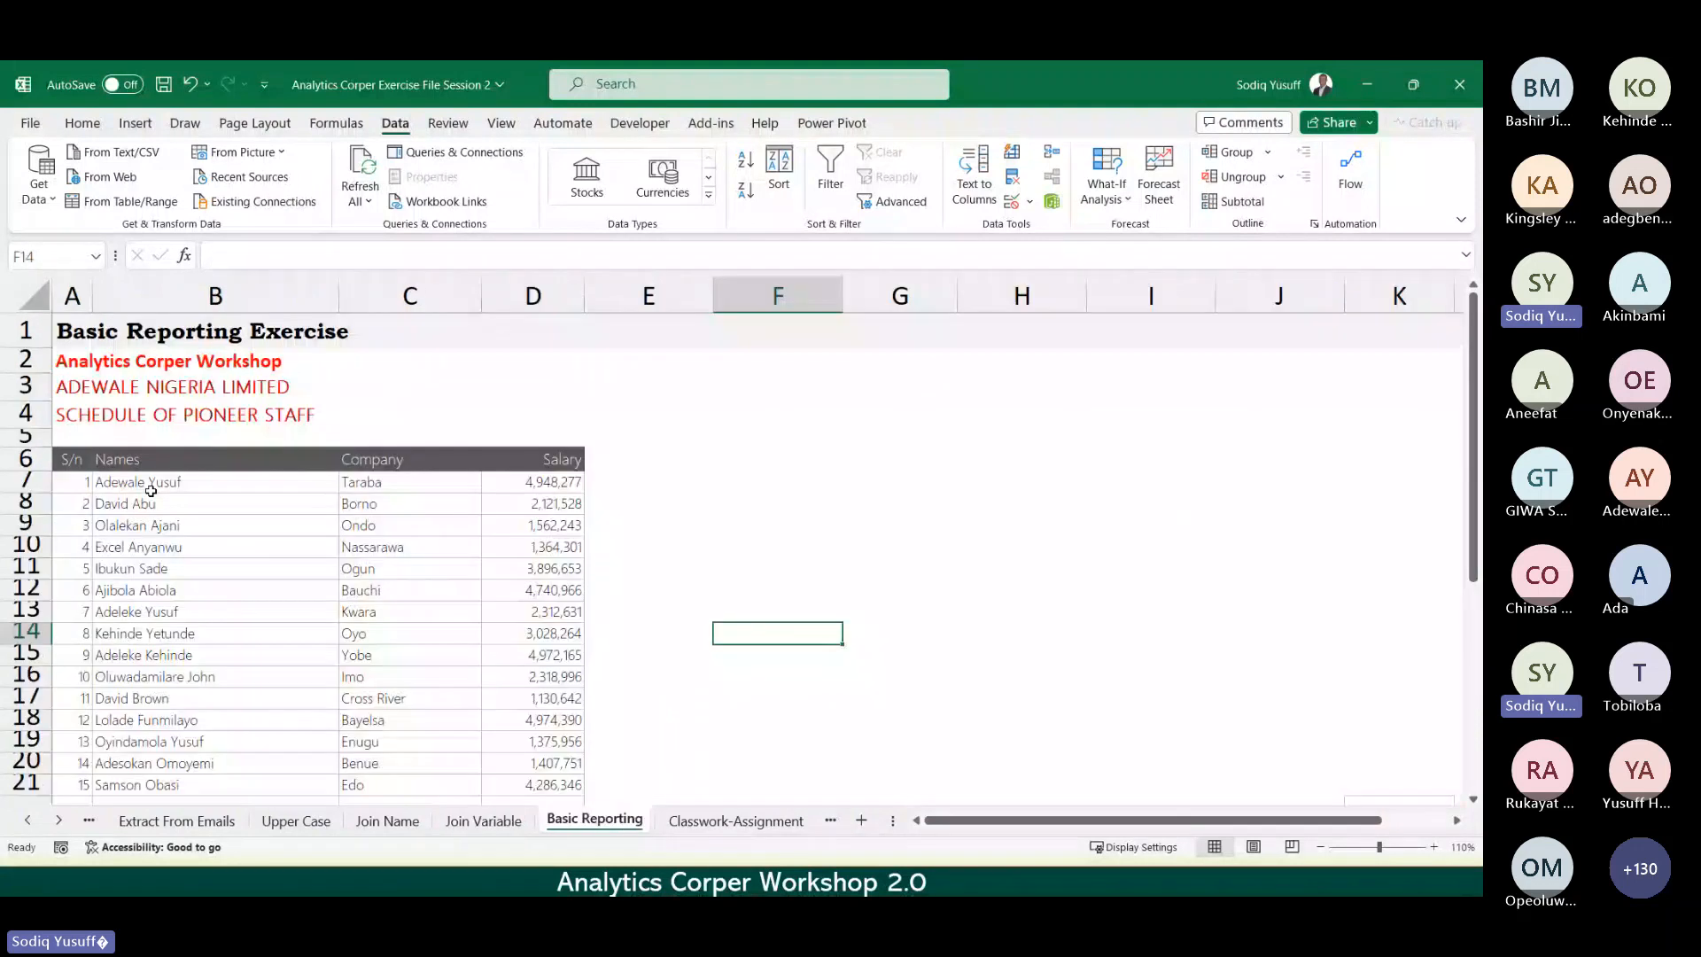
pyautogui.click(239, 563)
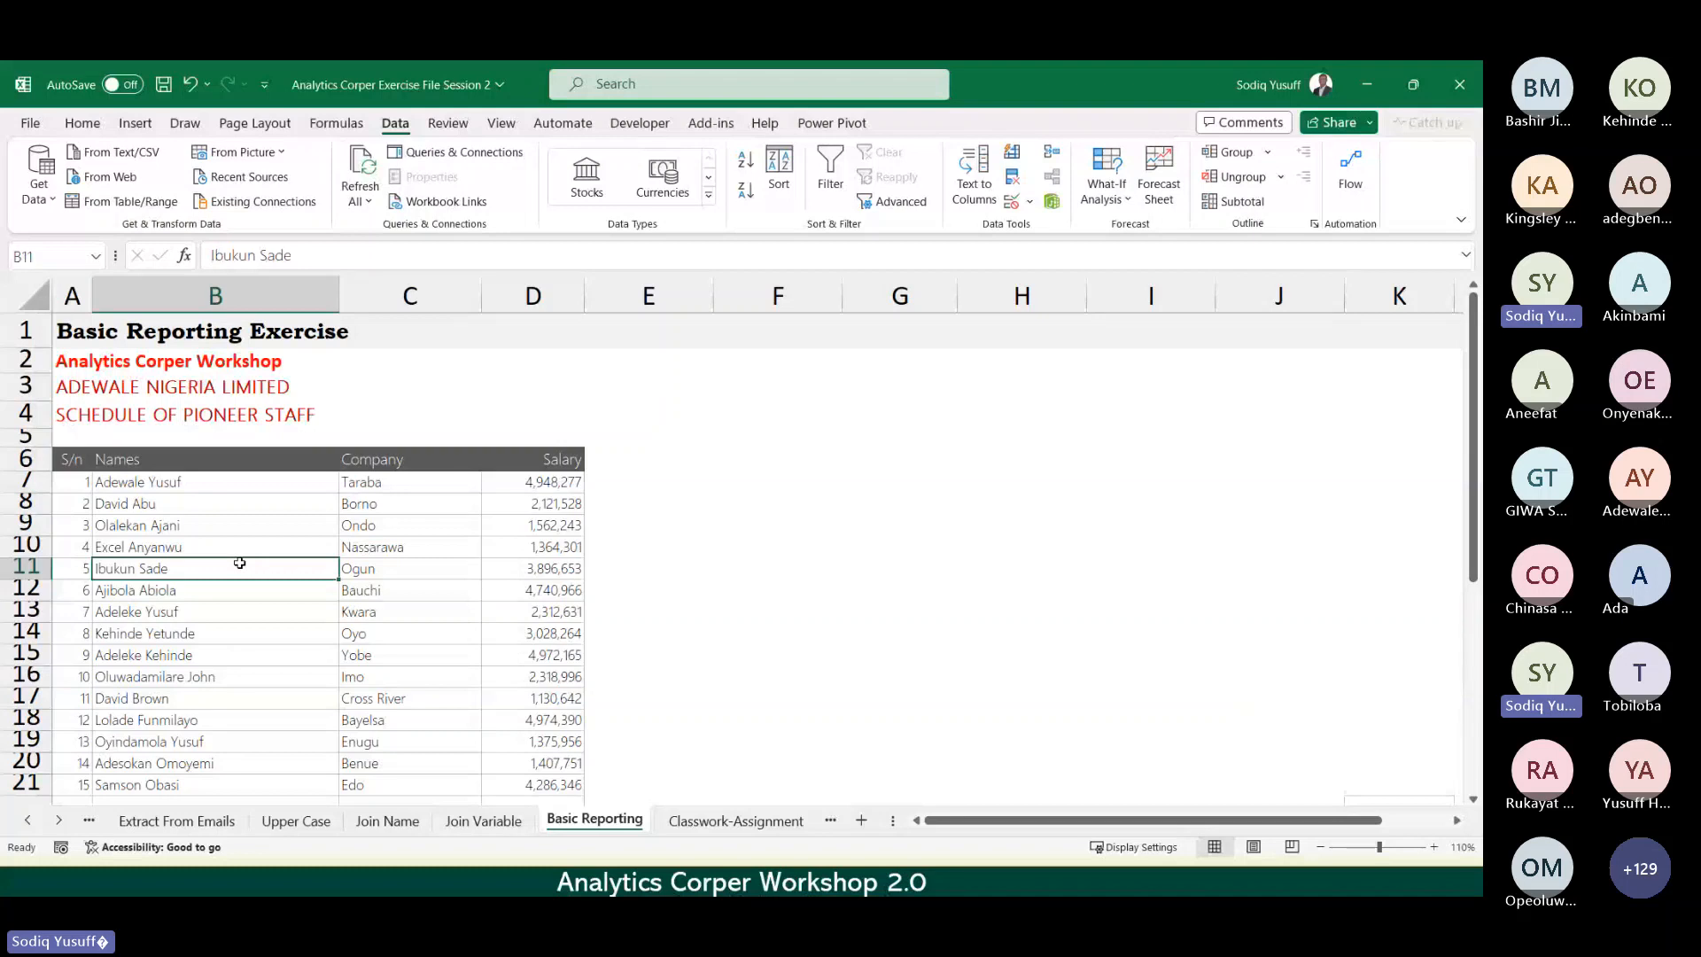
pyautogui.press('Down')
pyautogui.press('Down')
pyautogui.press('Down')
pyautogui.press('Down')
pyautogui.press('Down')
pyautogui.press('Down')
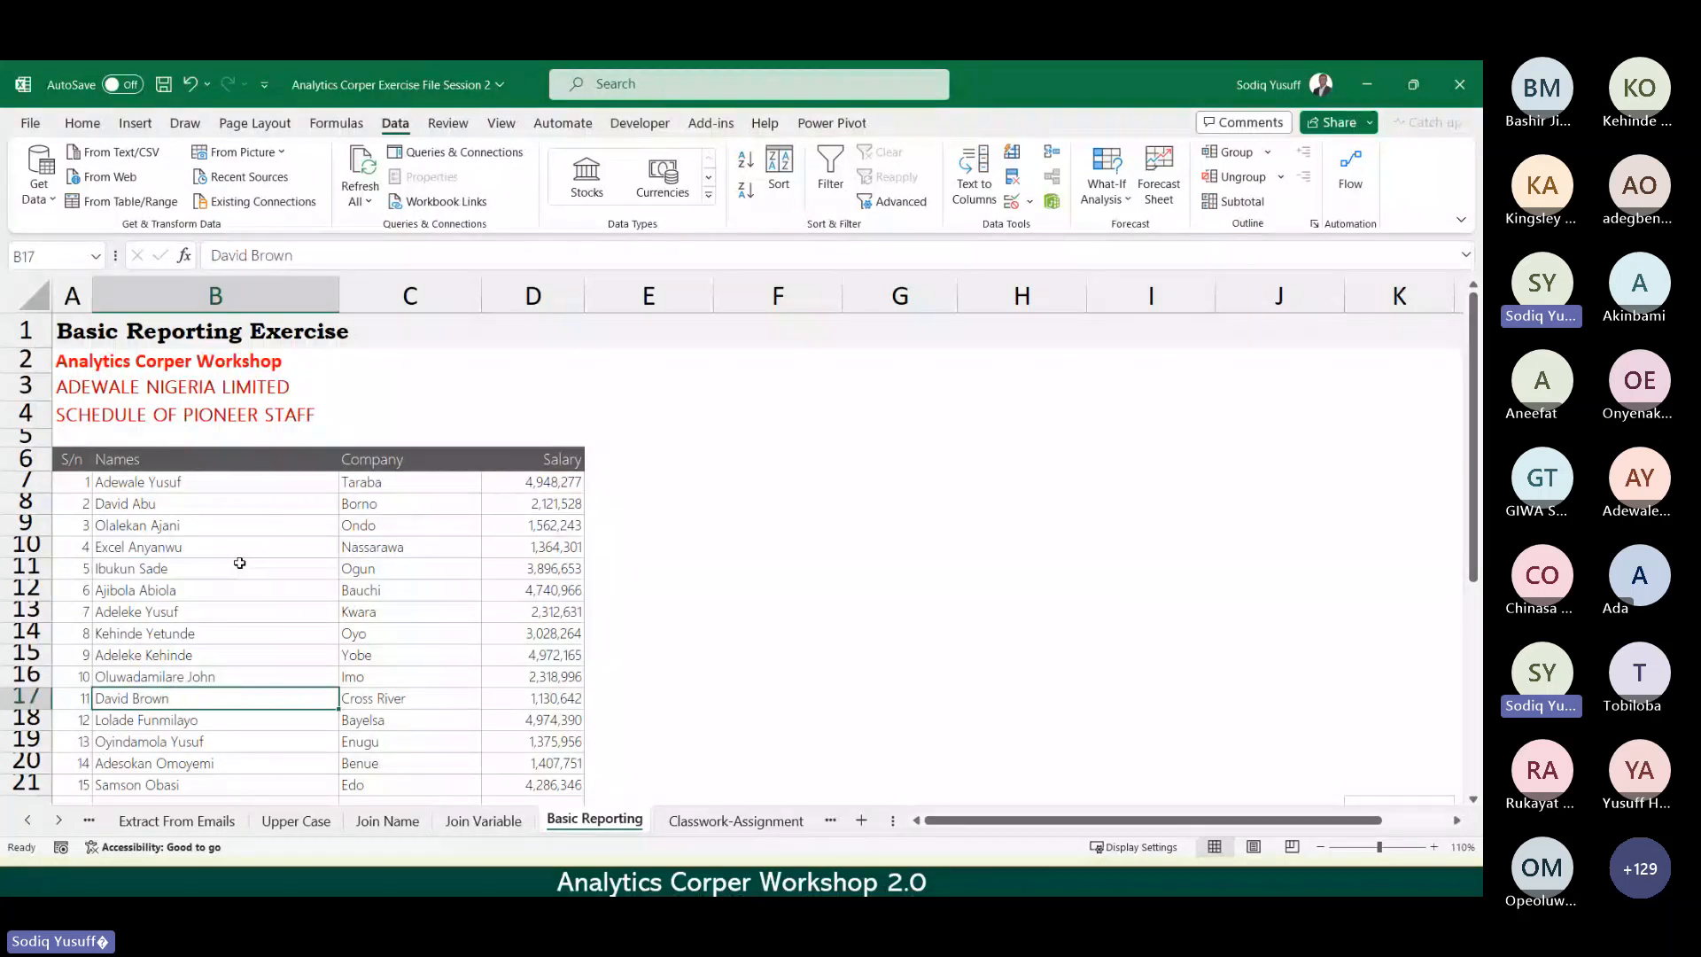
pyautogui.press('Down')
pyautogui.press('Down')
pyautogui.press('Down')
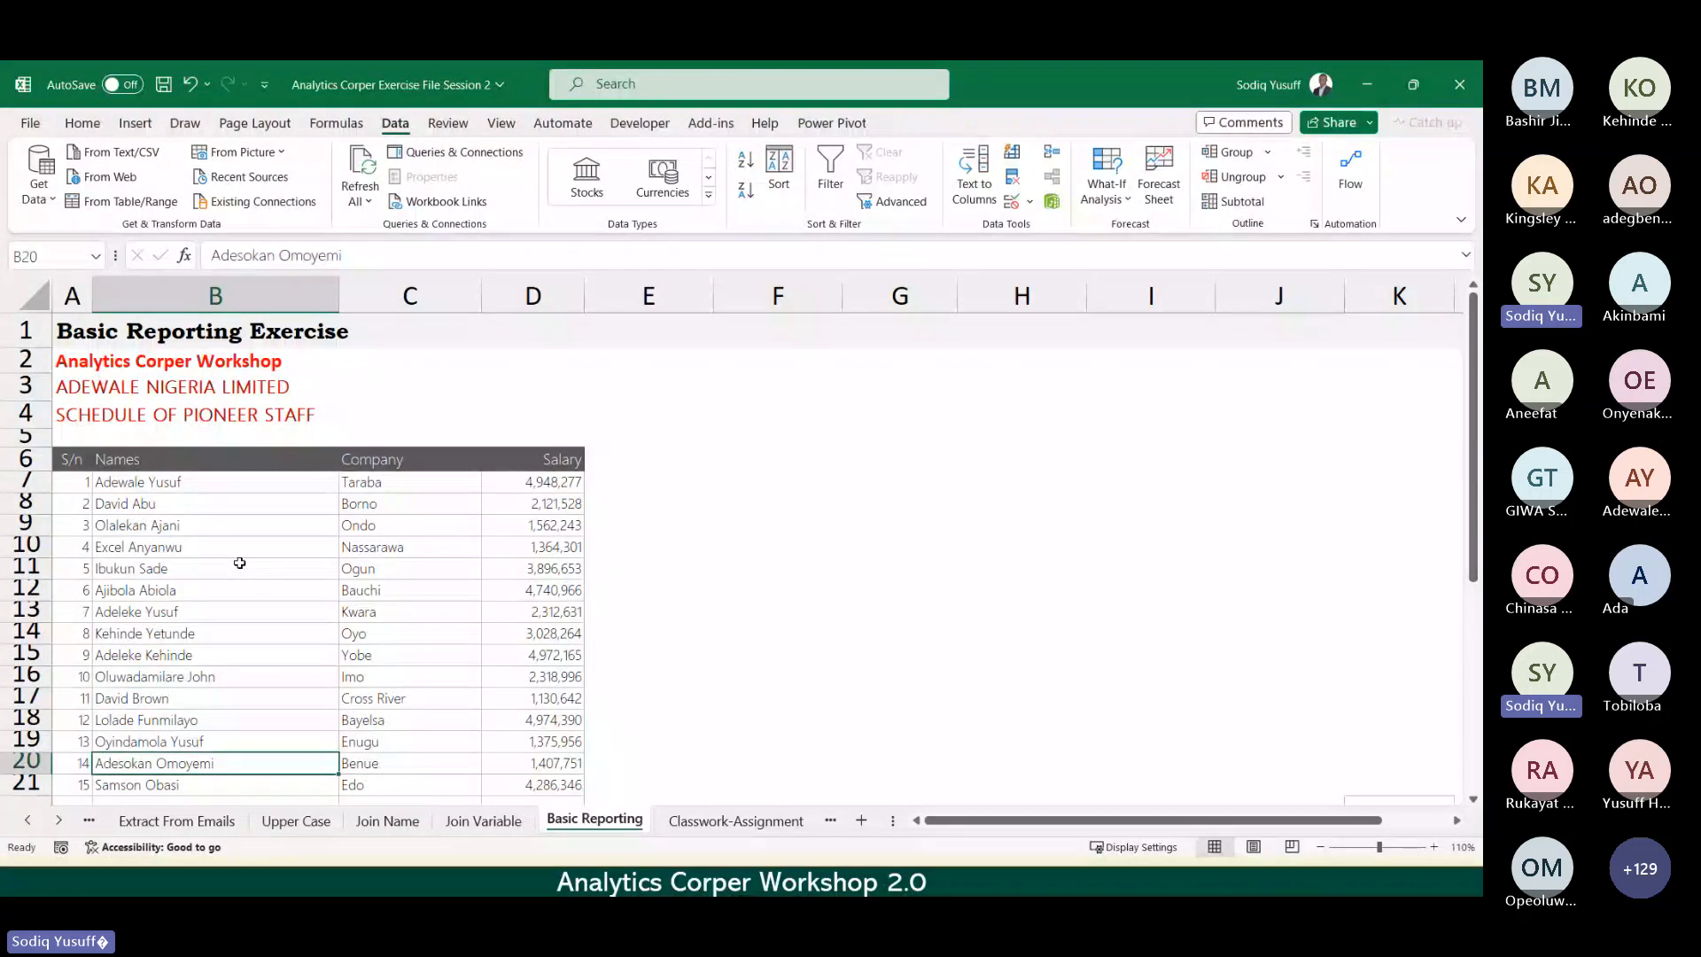
pyautogui.press('Down')
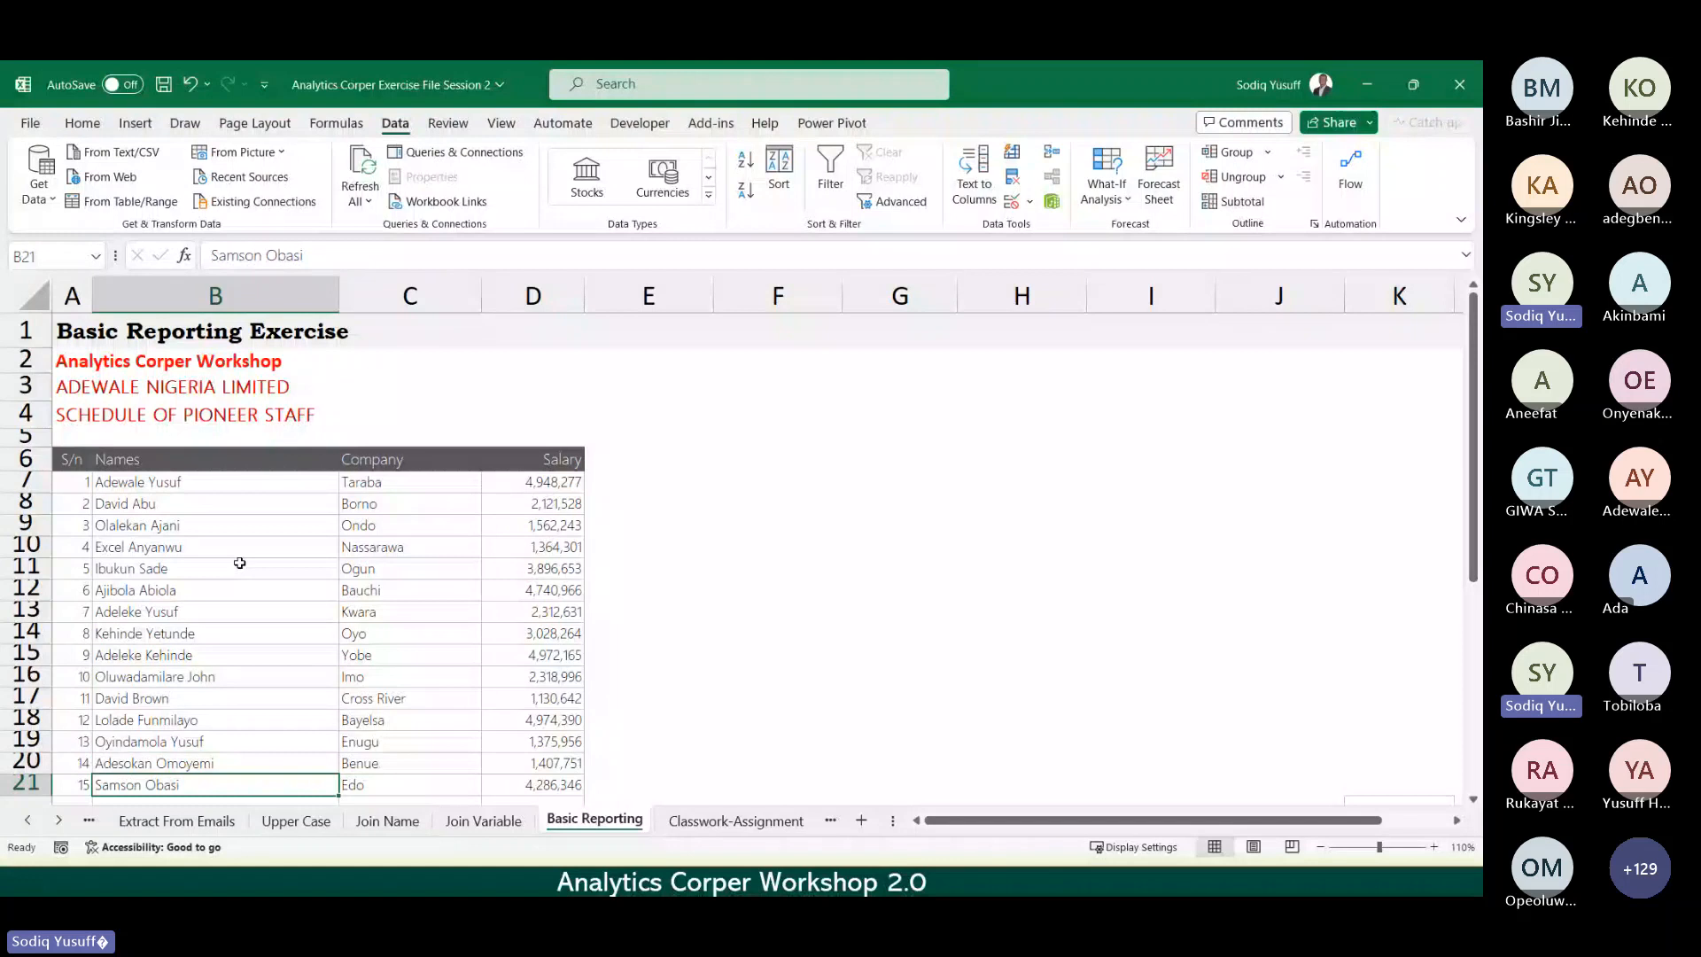
pyautogui.press('Down')
pyautogui.press('Down')
pyautogui.press('Down')
pyautogui.press('Down')
pyautogui.press('Down')
pyautogui.press('Down')
pyautogui.press('Down')
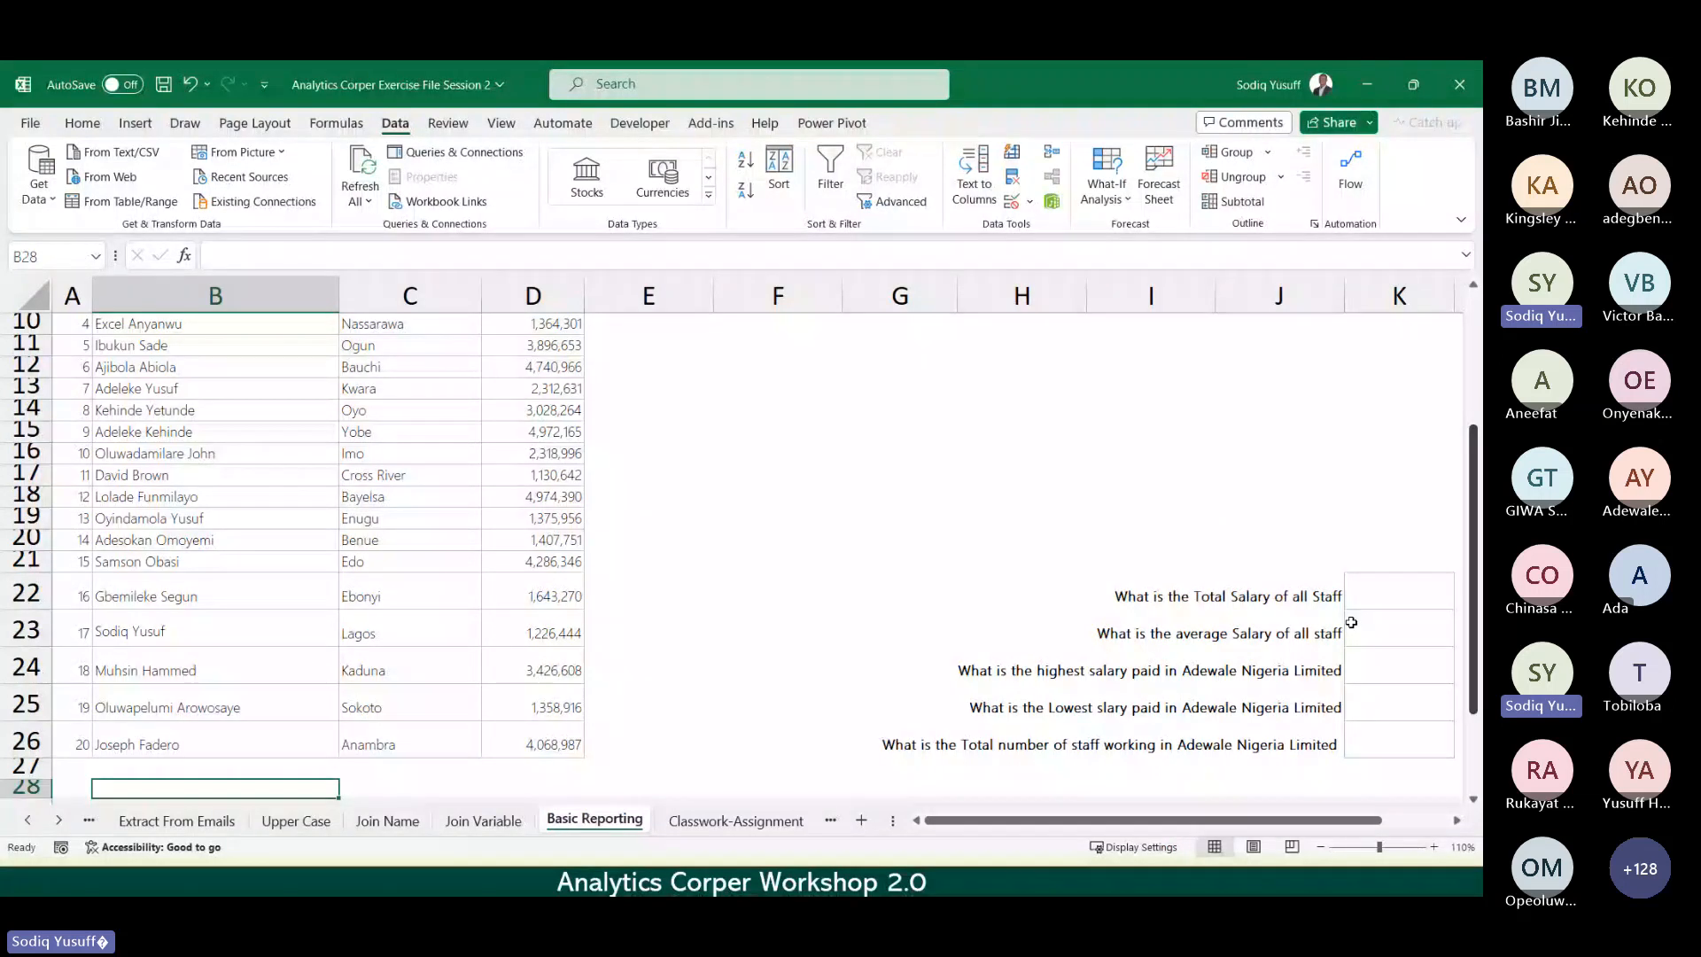
# Step: Show the Formulas ribbon and select answer cell K22 beside the Total Salary of all Staff question
pyautogui.scroll(3, 572, 466)
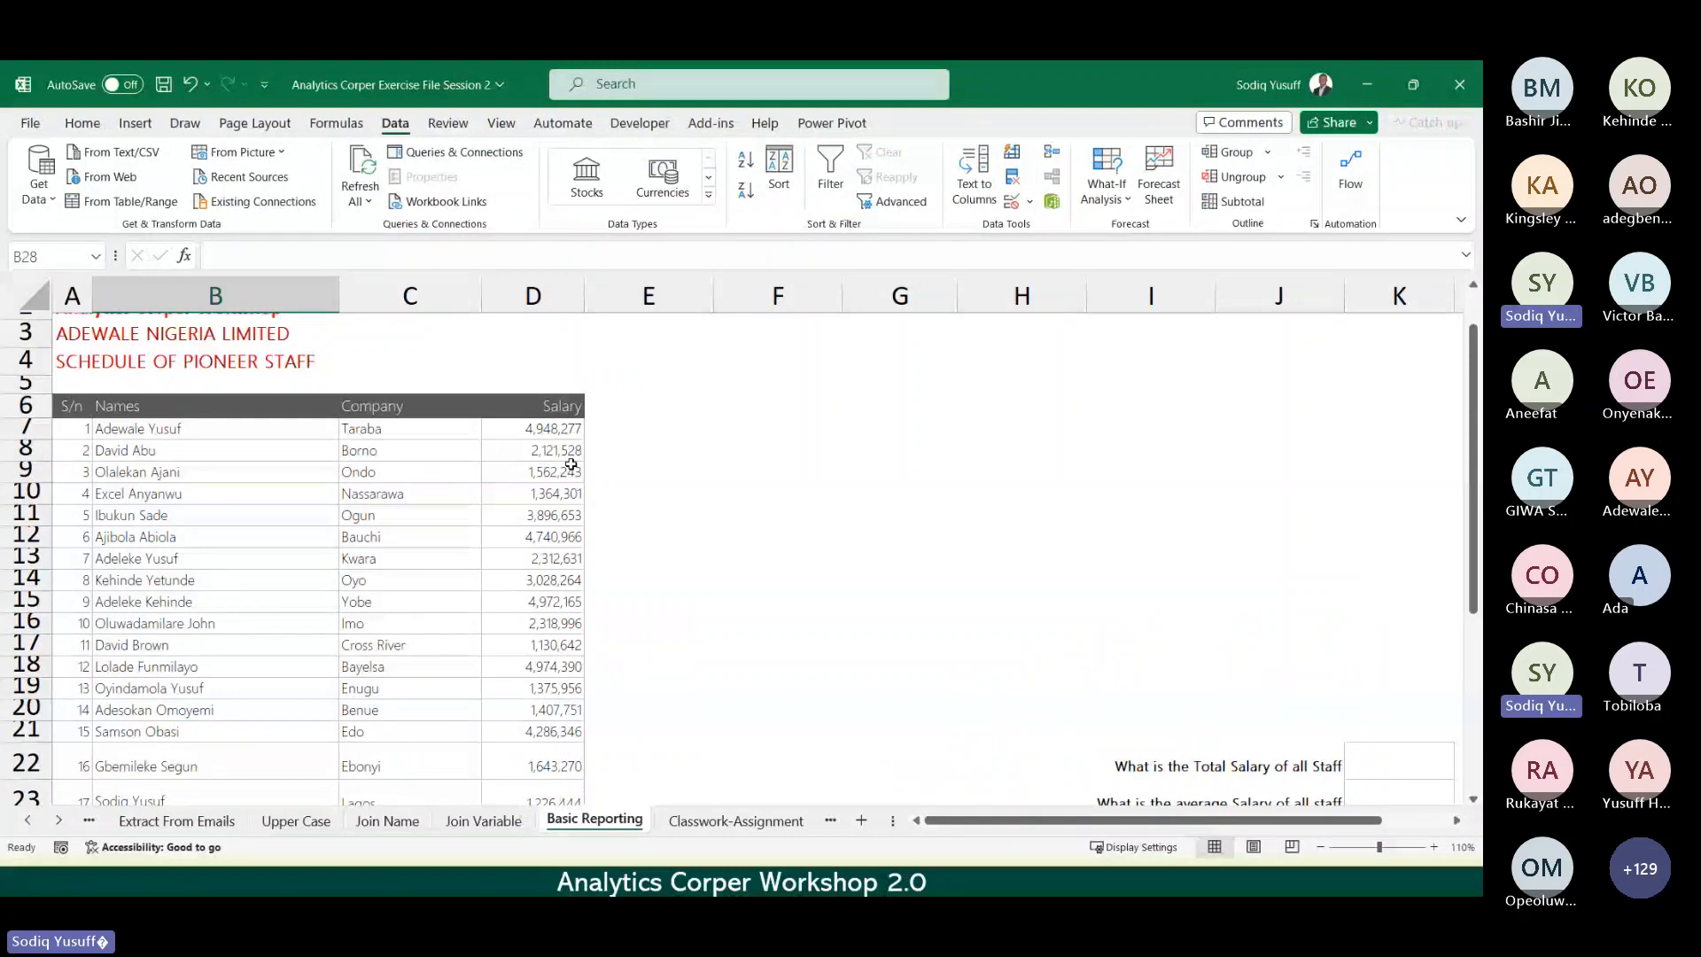
pyautogui.click(332, 124)
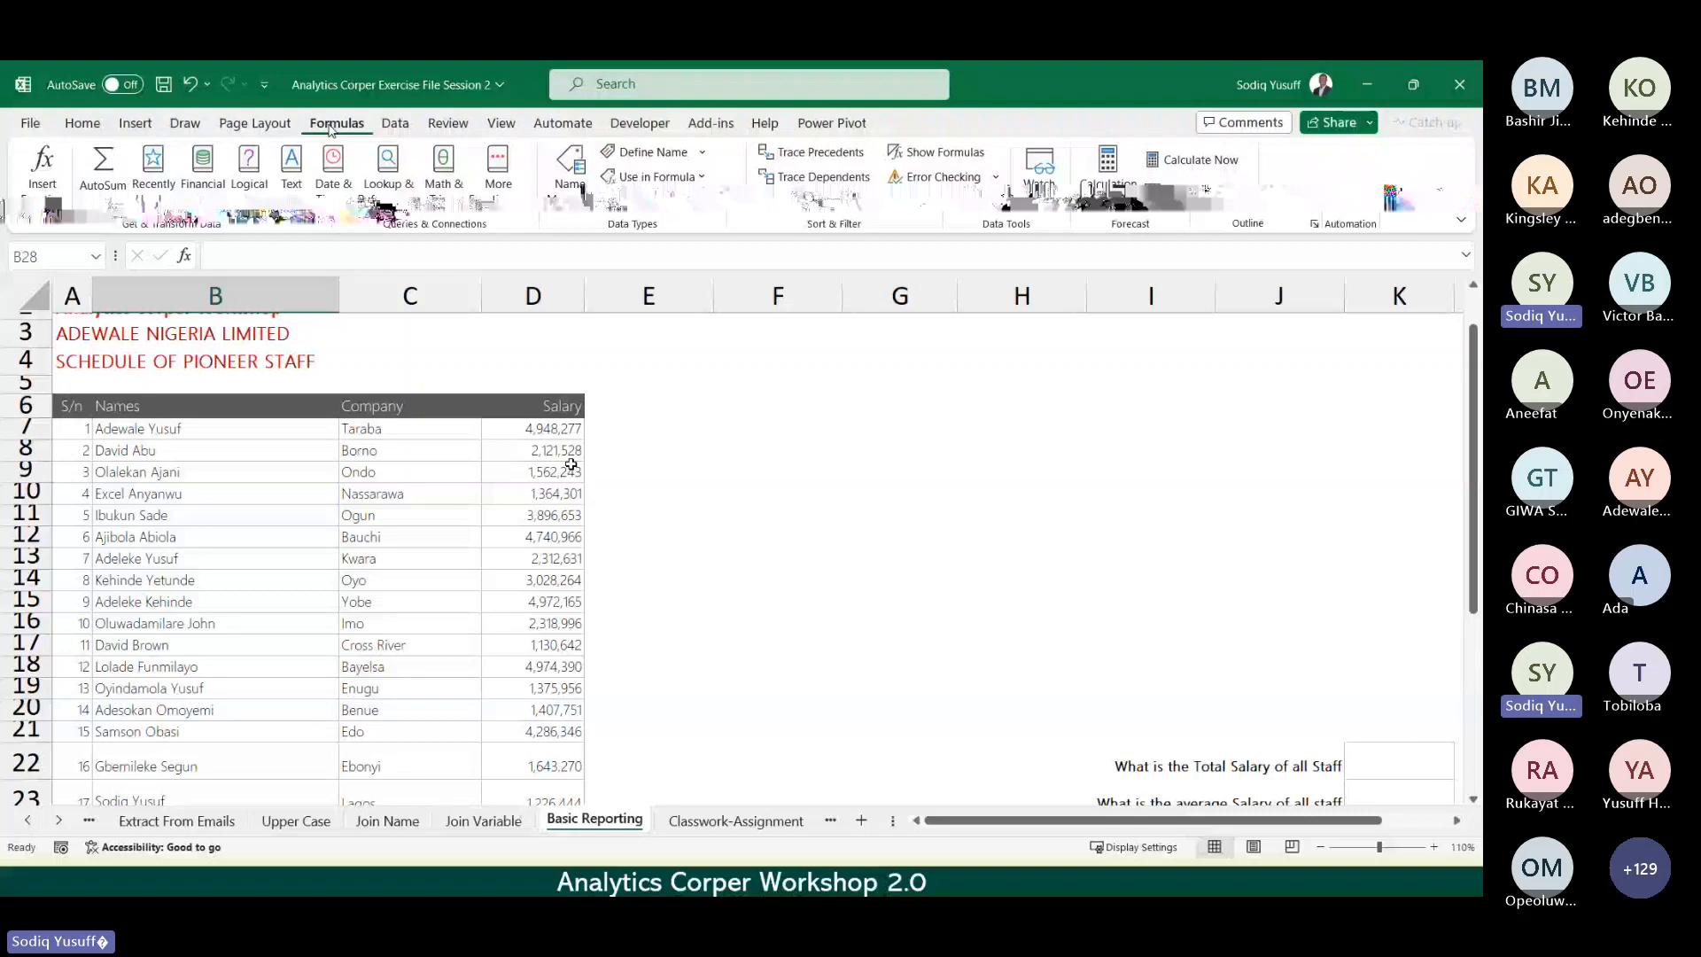
pyautogui.scroll(-3, 571, 466)
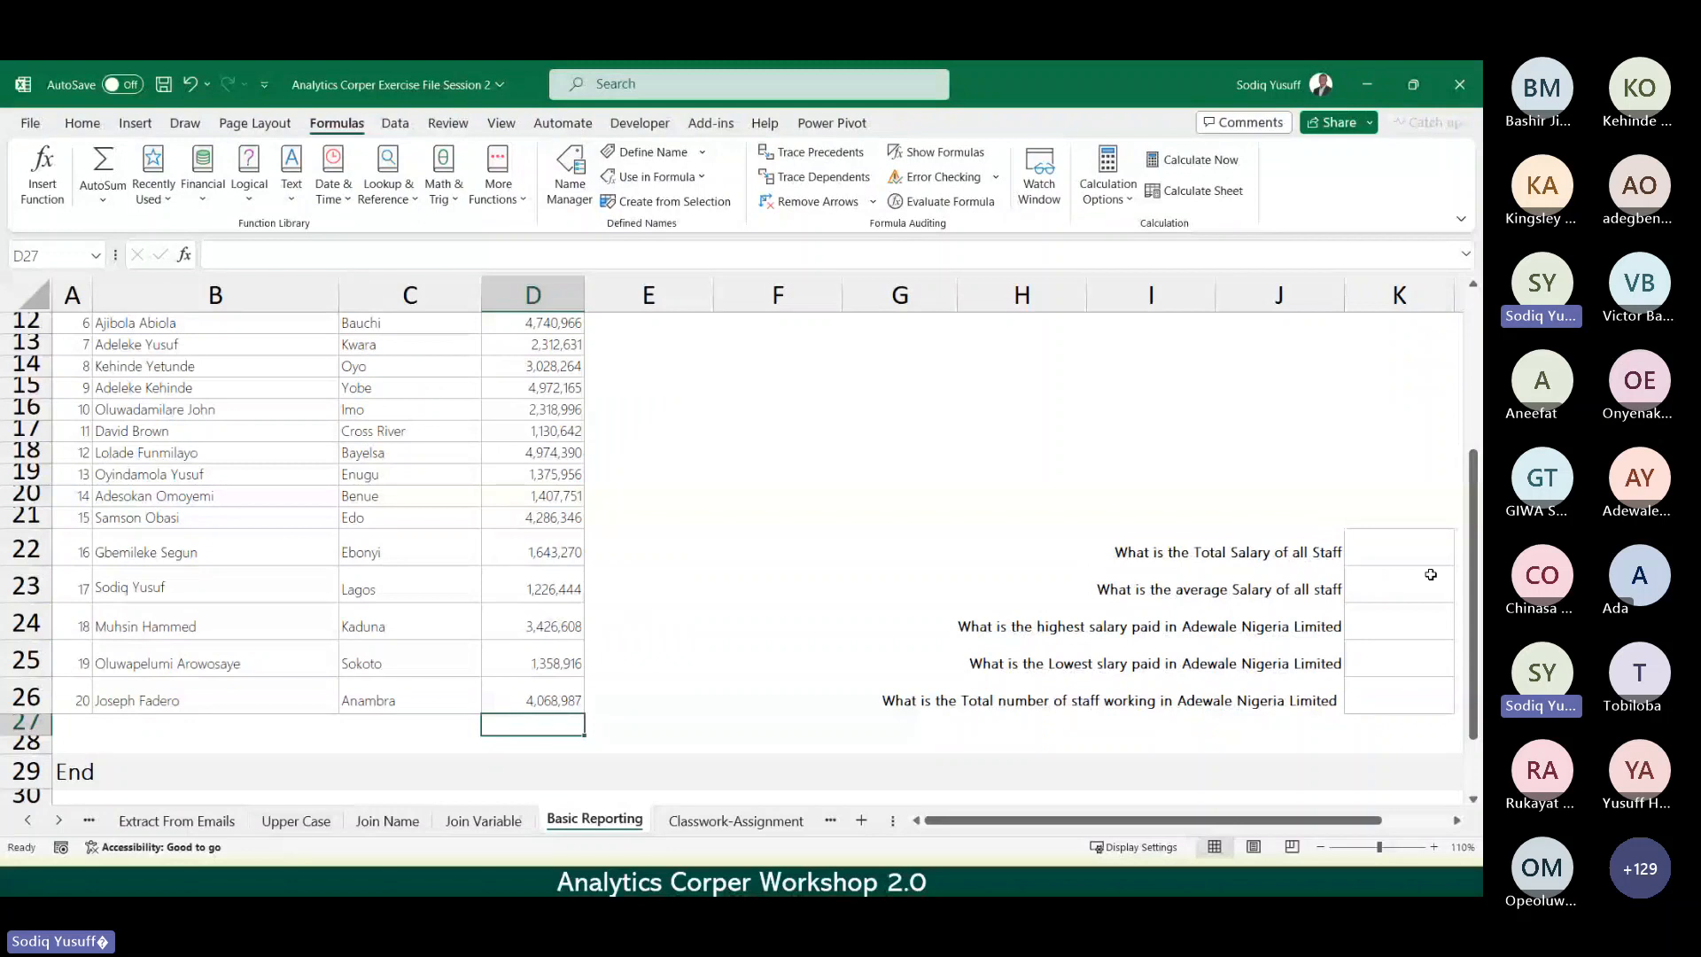
pyautogui.click(1389, 543)
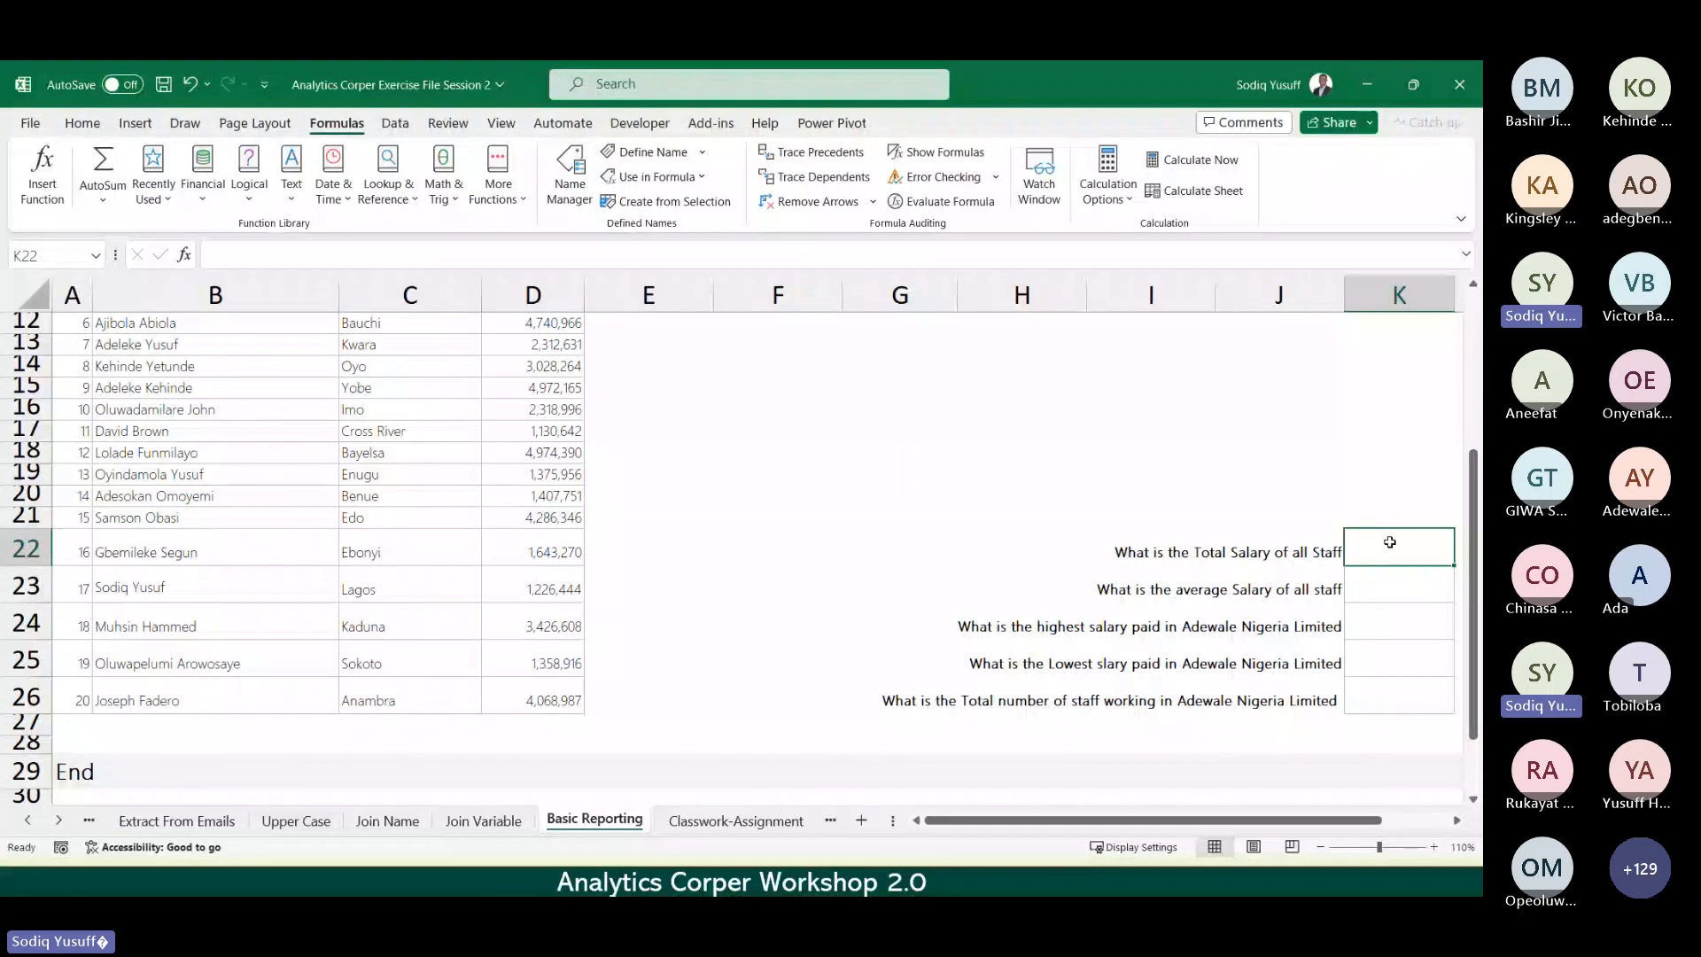
# Step: Start a SUM formula in K22 by choosing SUM from the autocomplete list
pyautogui.write('=')
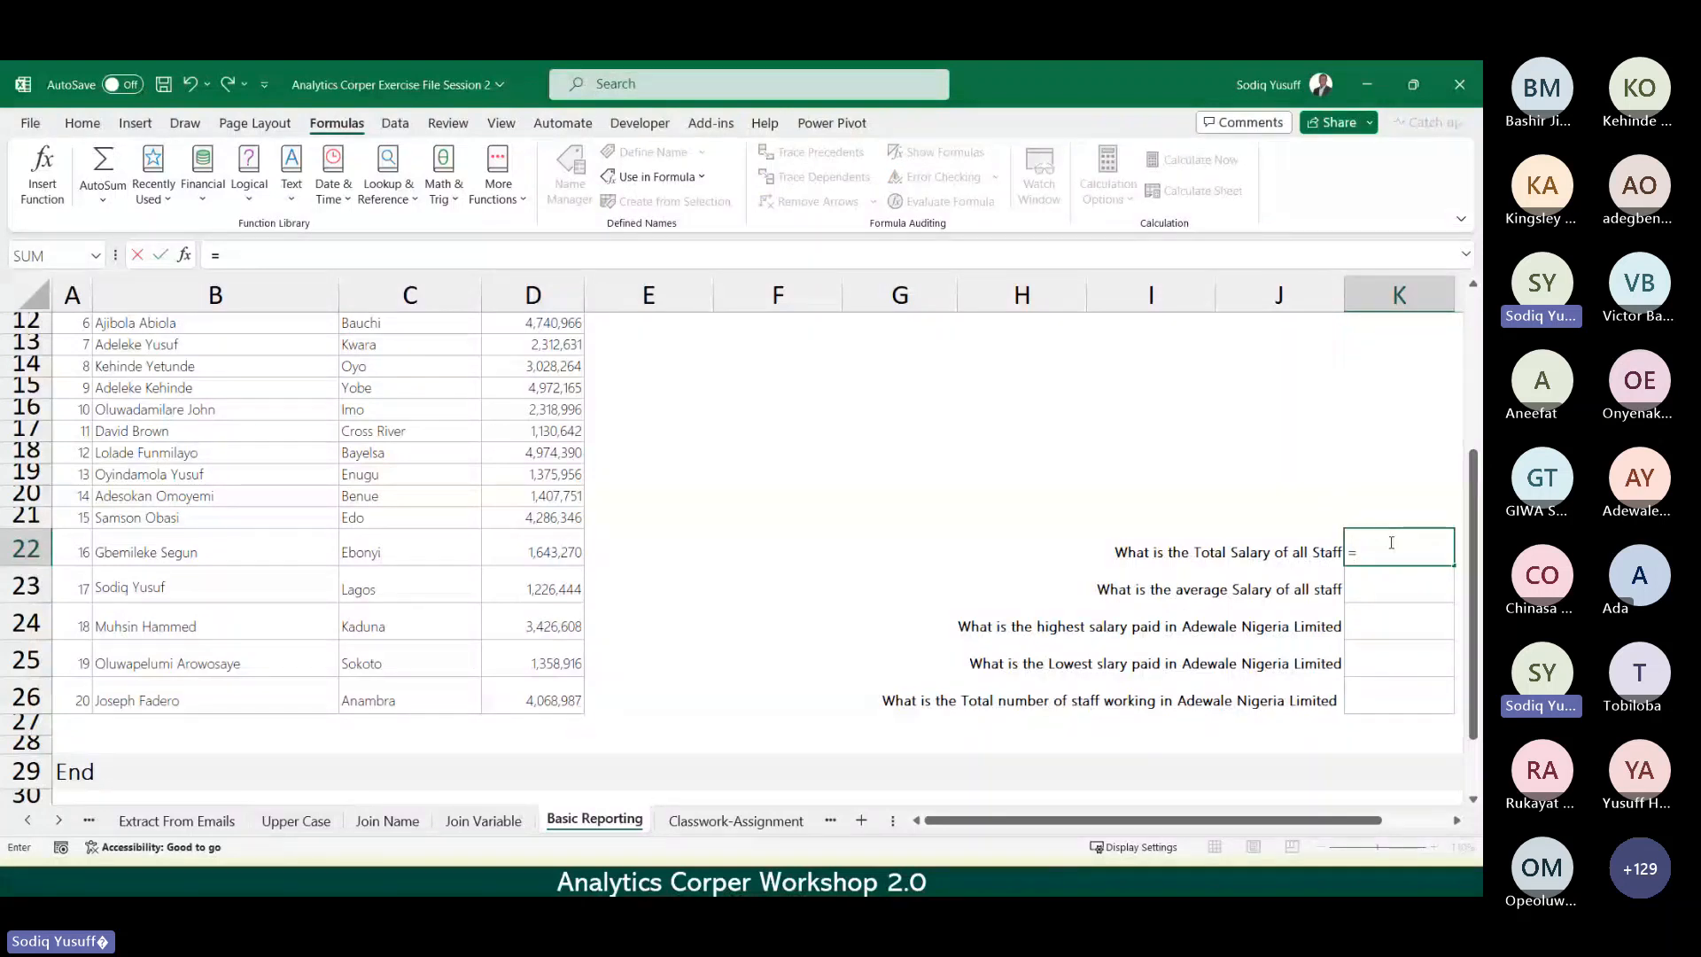
pyautogui.write('sum')
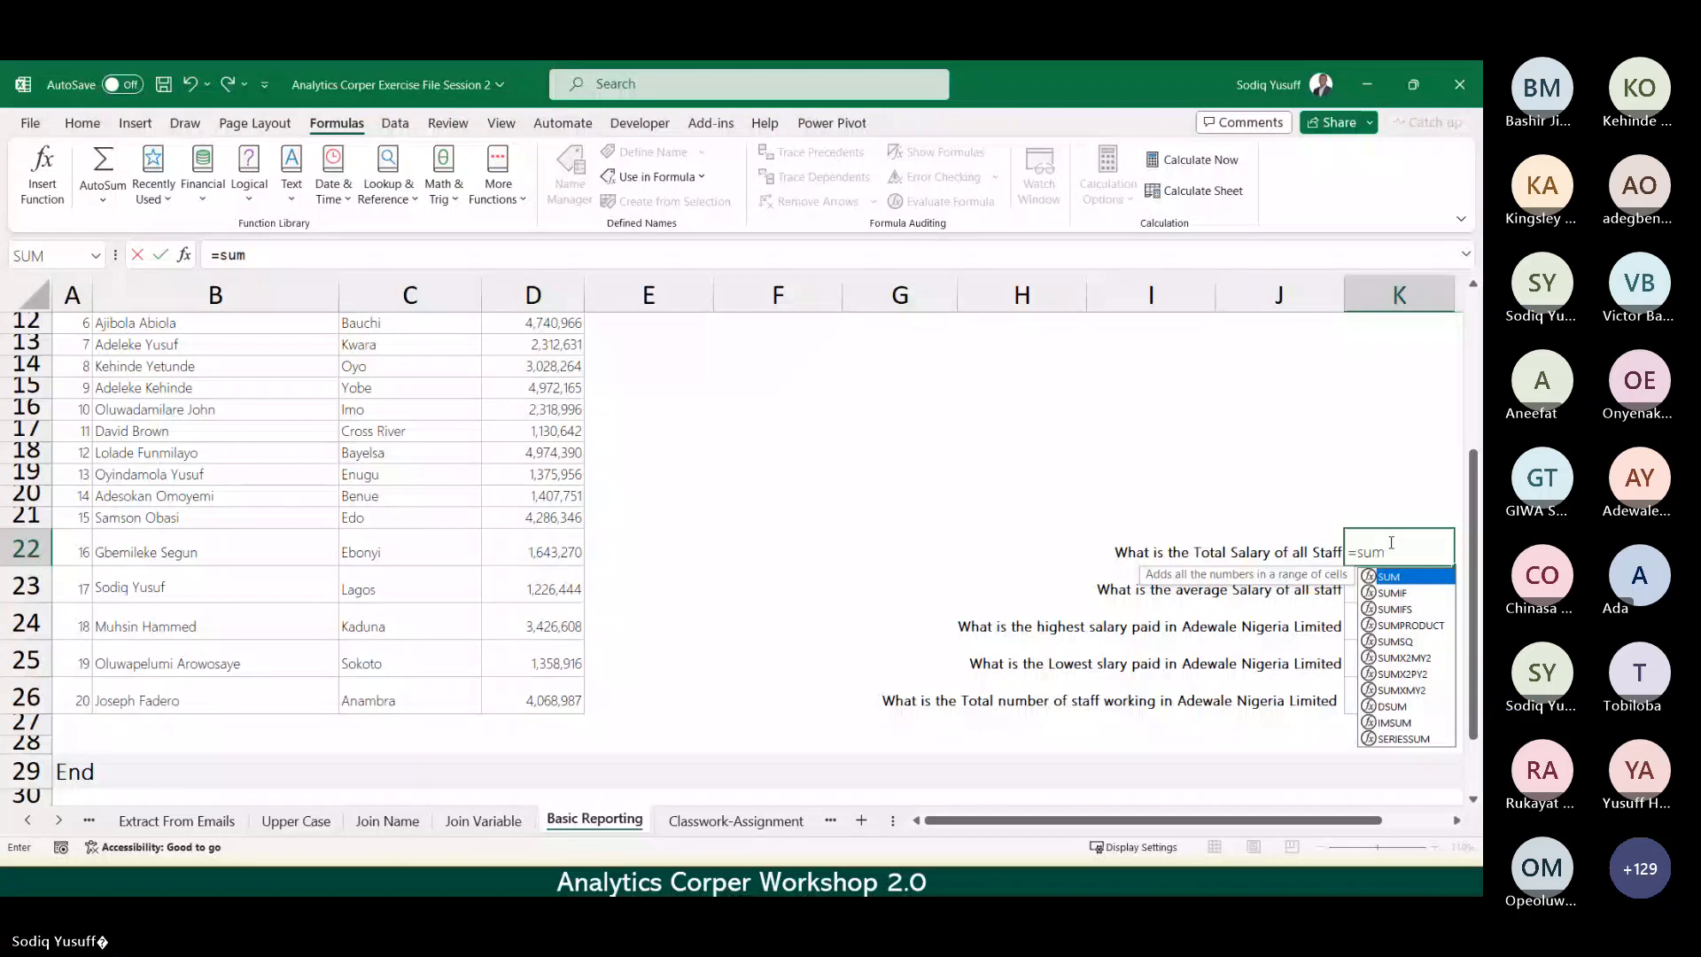
pyautogui.doubleClick(1391, 578)
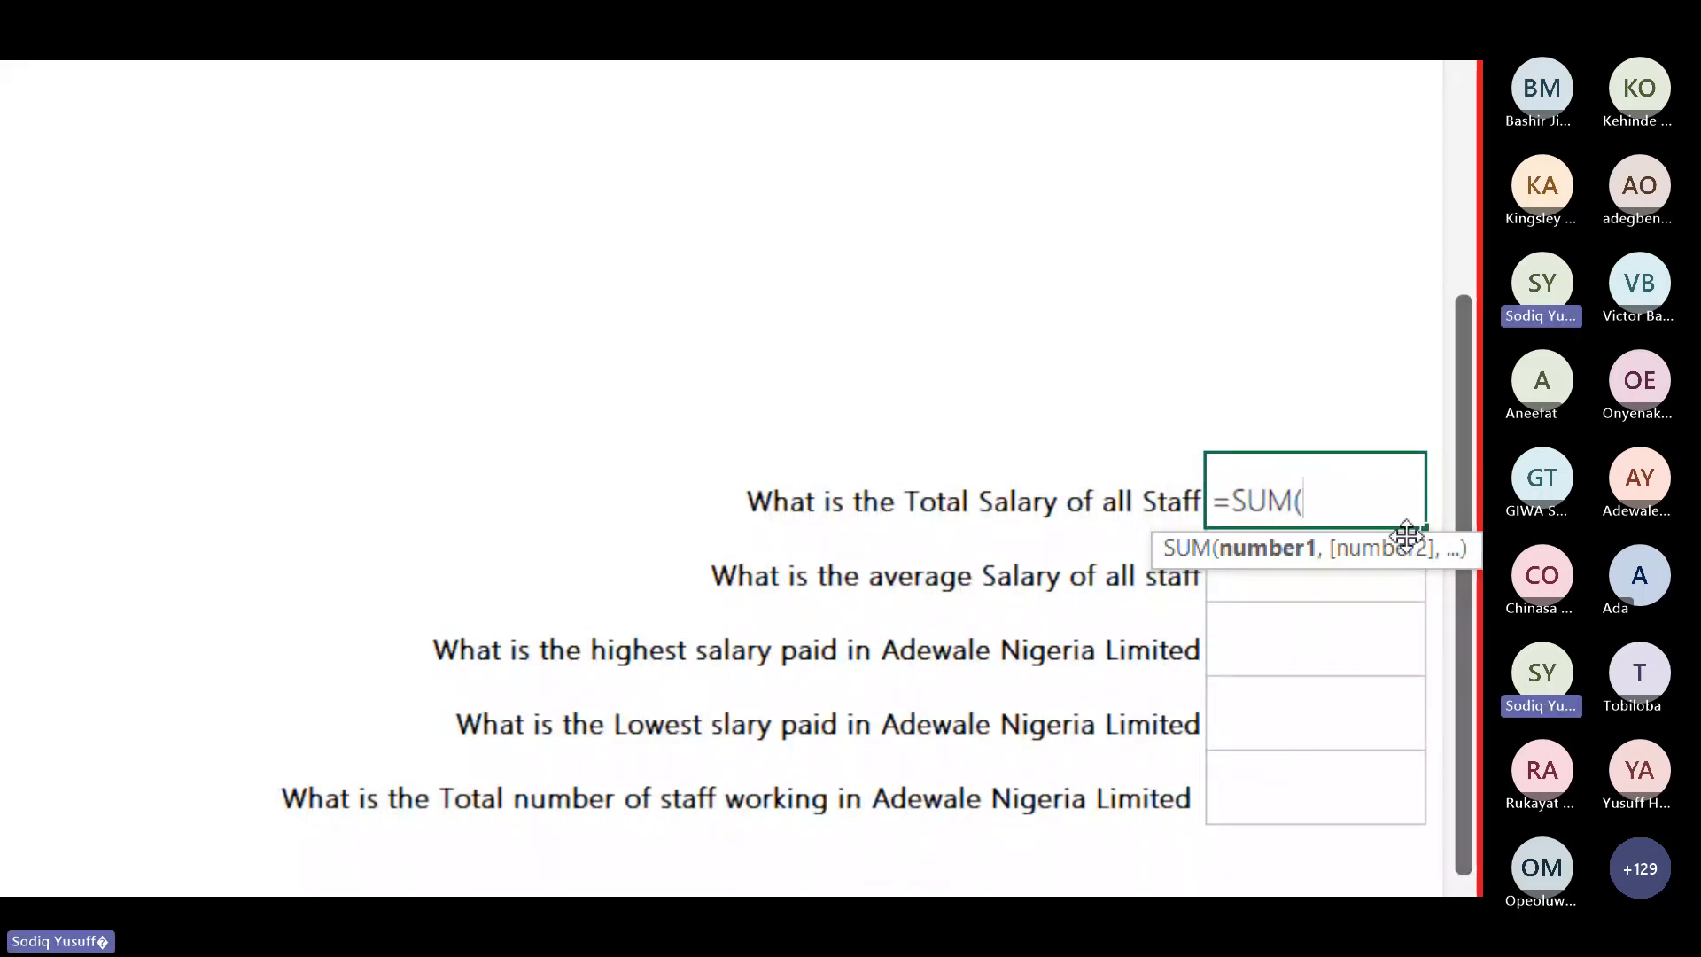
pyautogui.hscroll(-10, 186, 455)
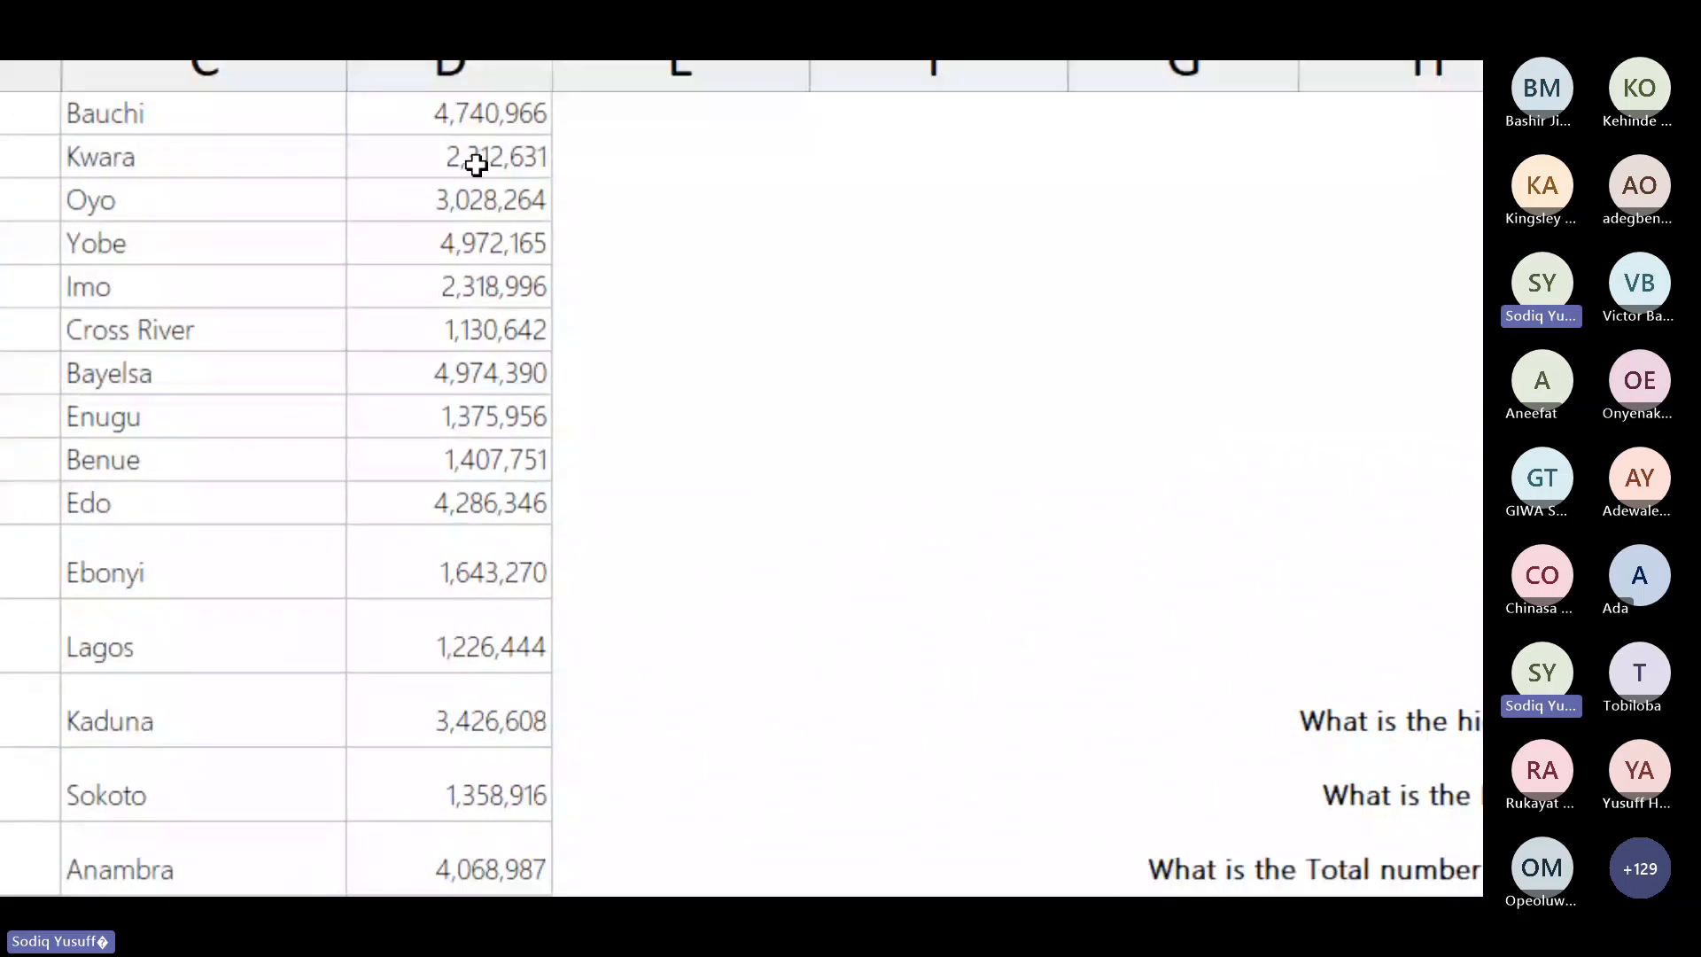
pyautogui.hotkey('ctrl', 'c')
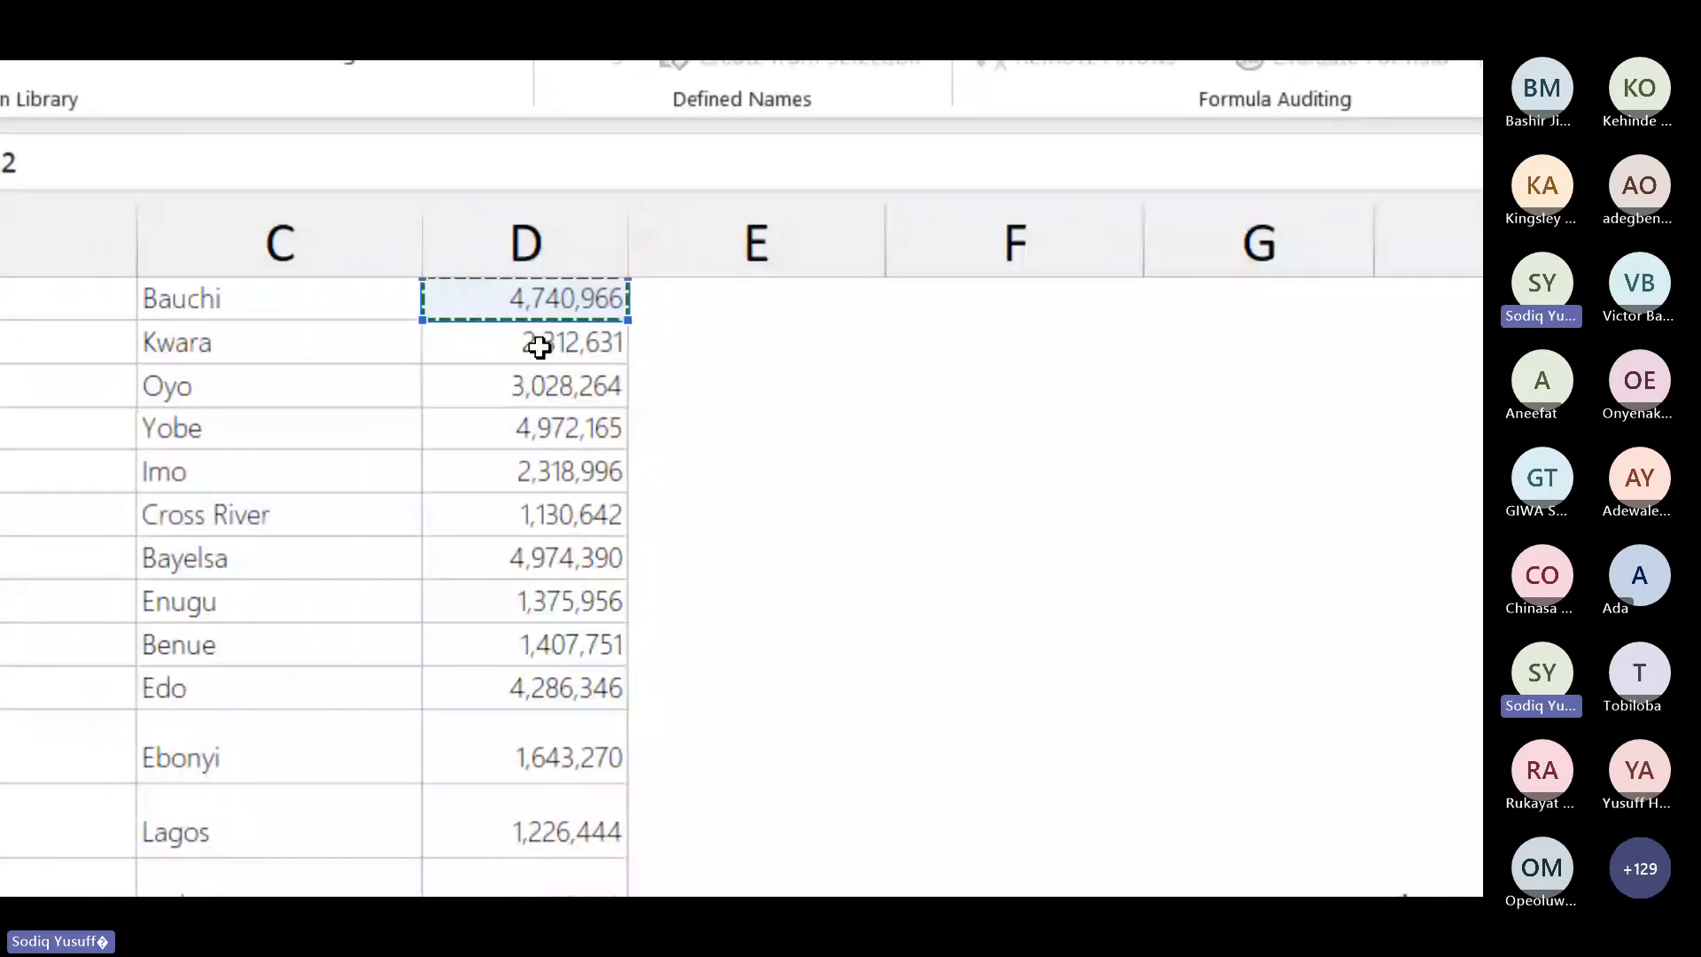
pyautogui.scroll(3, 540, 346)
# Step: Set the SUM range to the salary column D7:D26 and close the parenthesis
pyautogui.click(524, 387)
pyautogui.hotkey('ctrl', 'c')
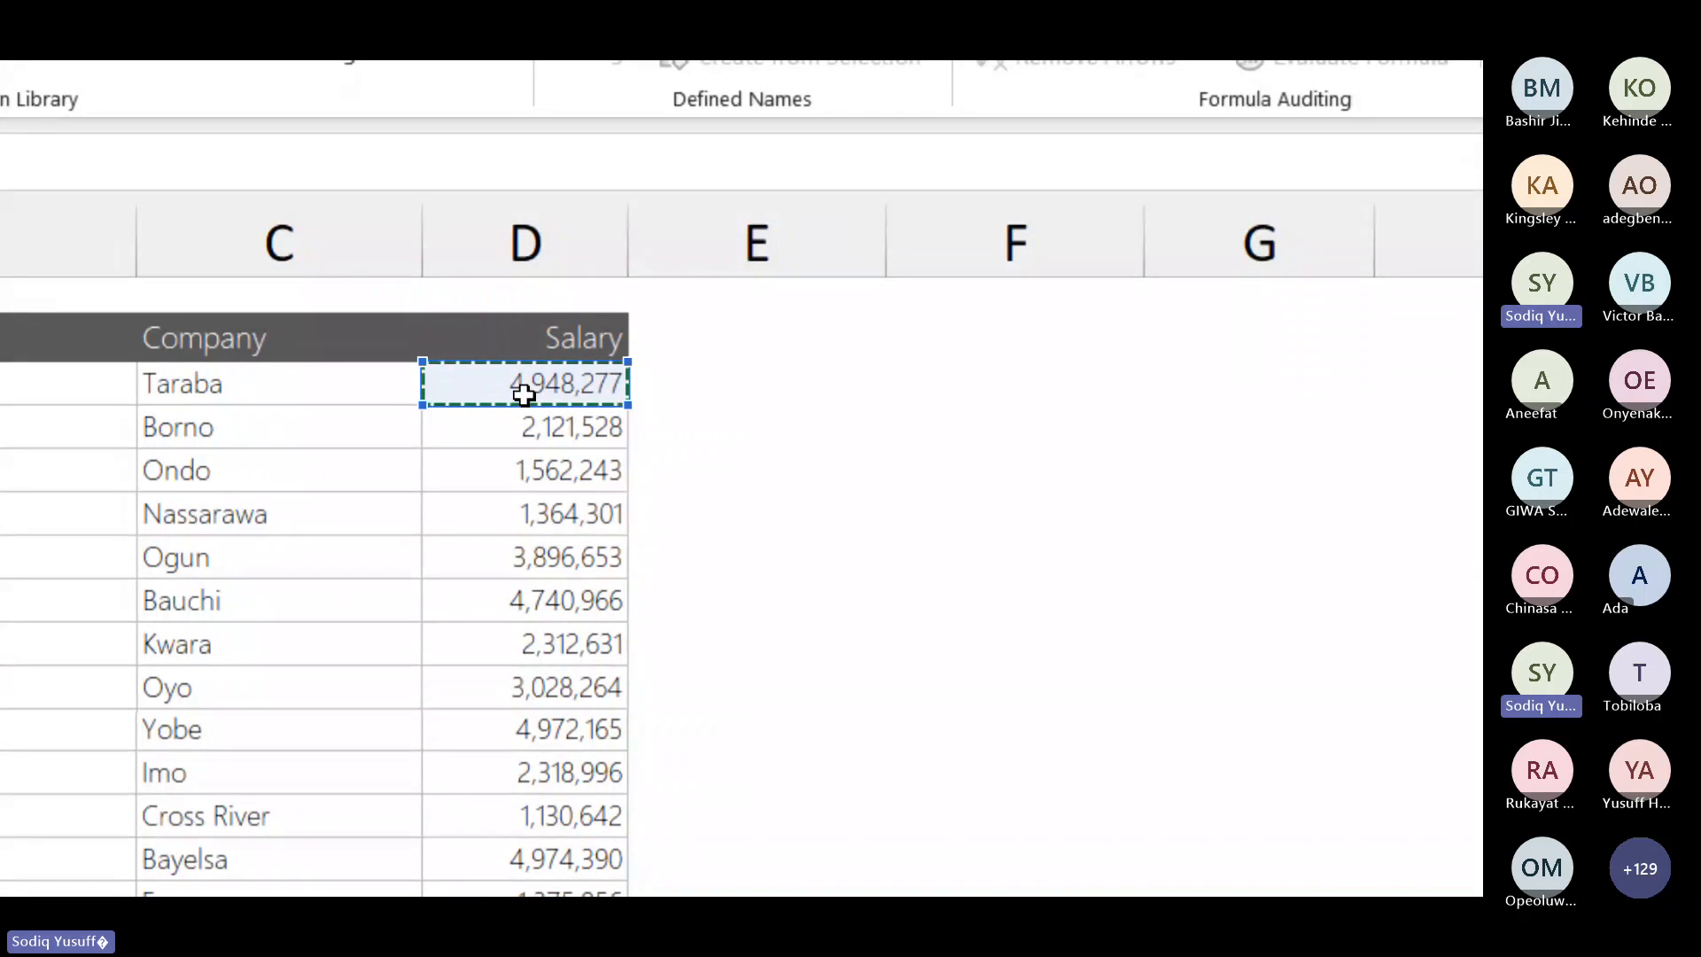
pyautogui.moveTo(524, 400); pyautogui.dragTo(482, 796)
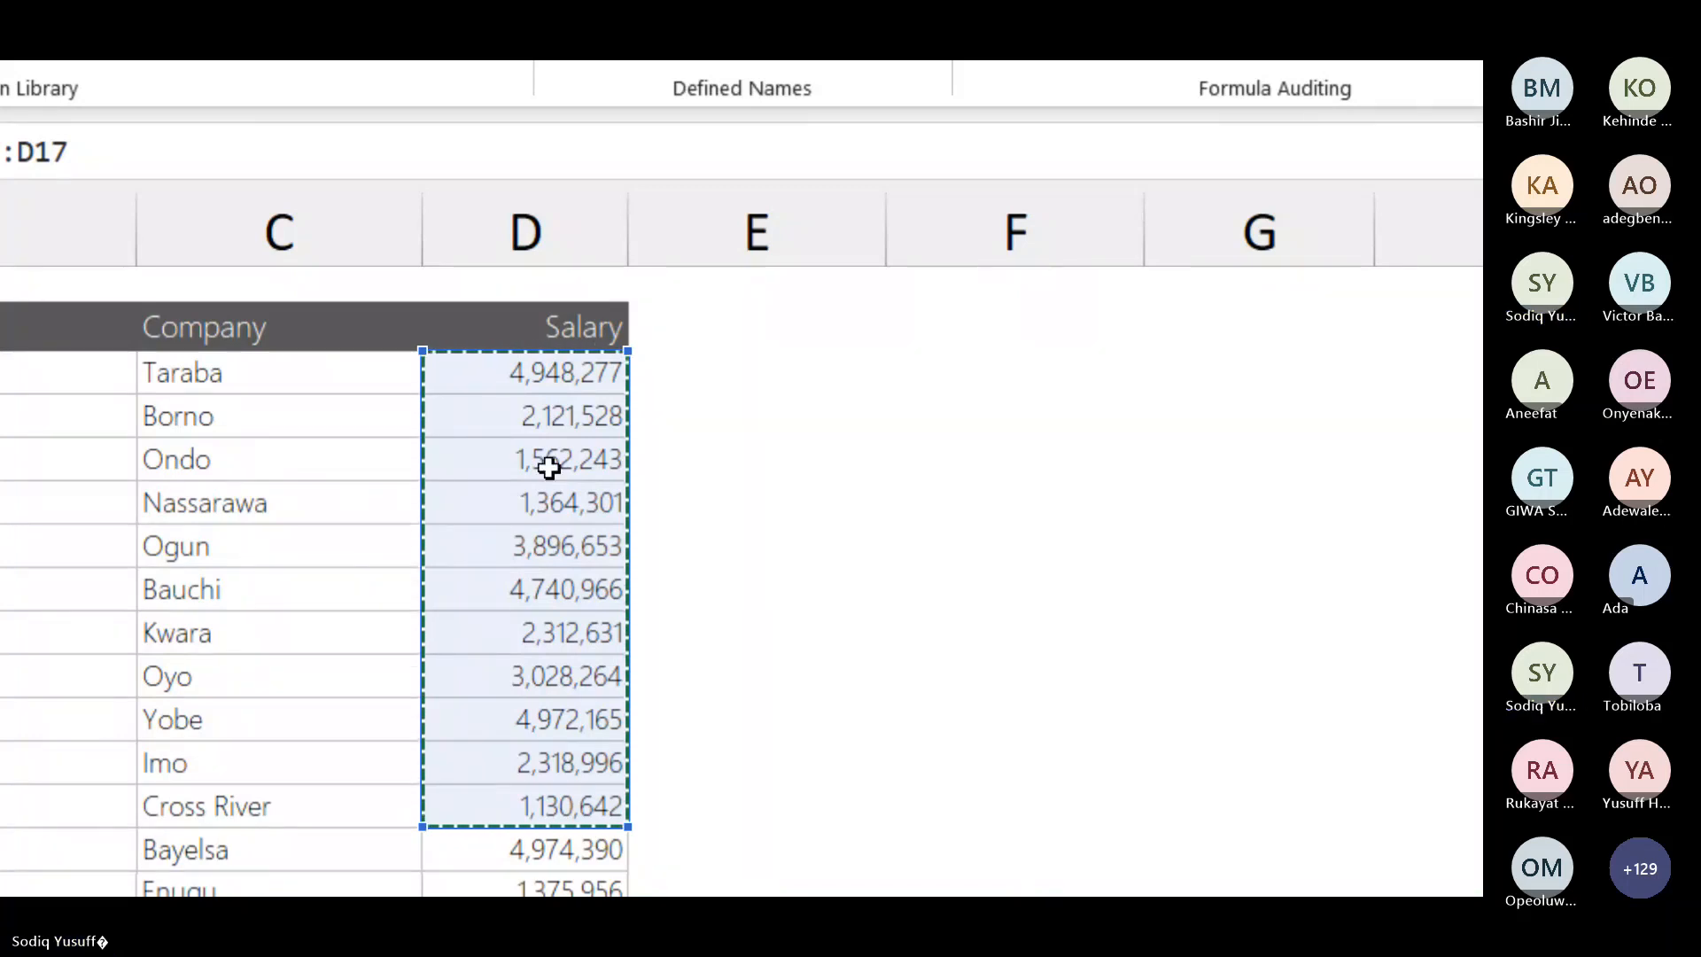
pyautogui.click(516, 376)
pyautogui.hotkey('ctrl', 'c')
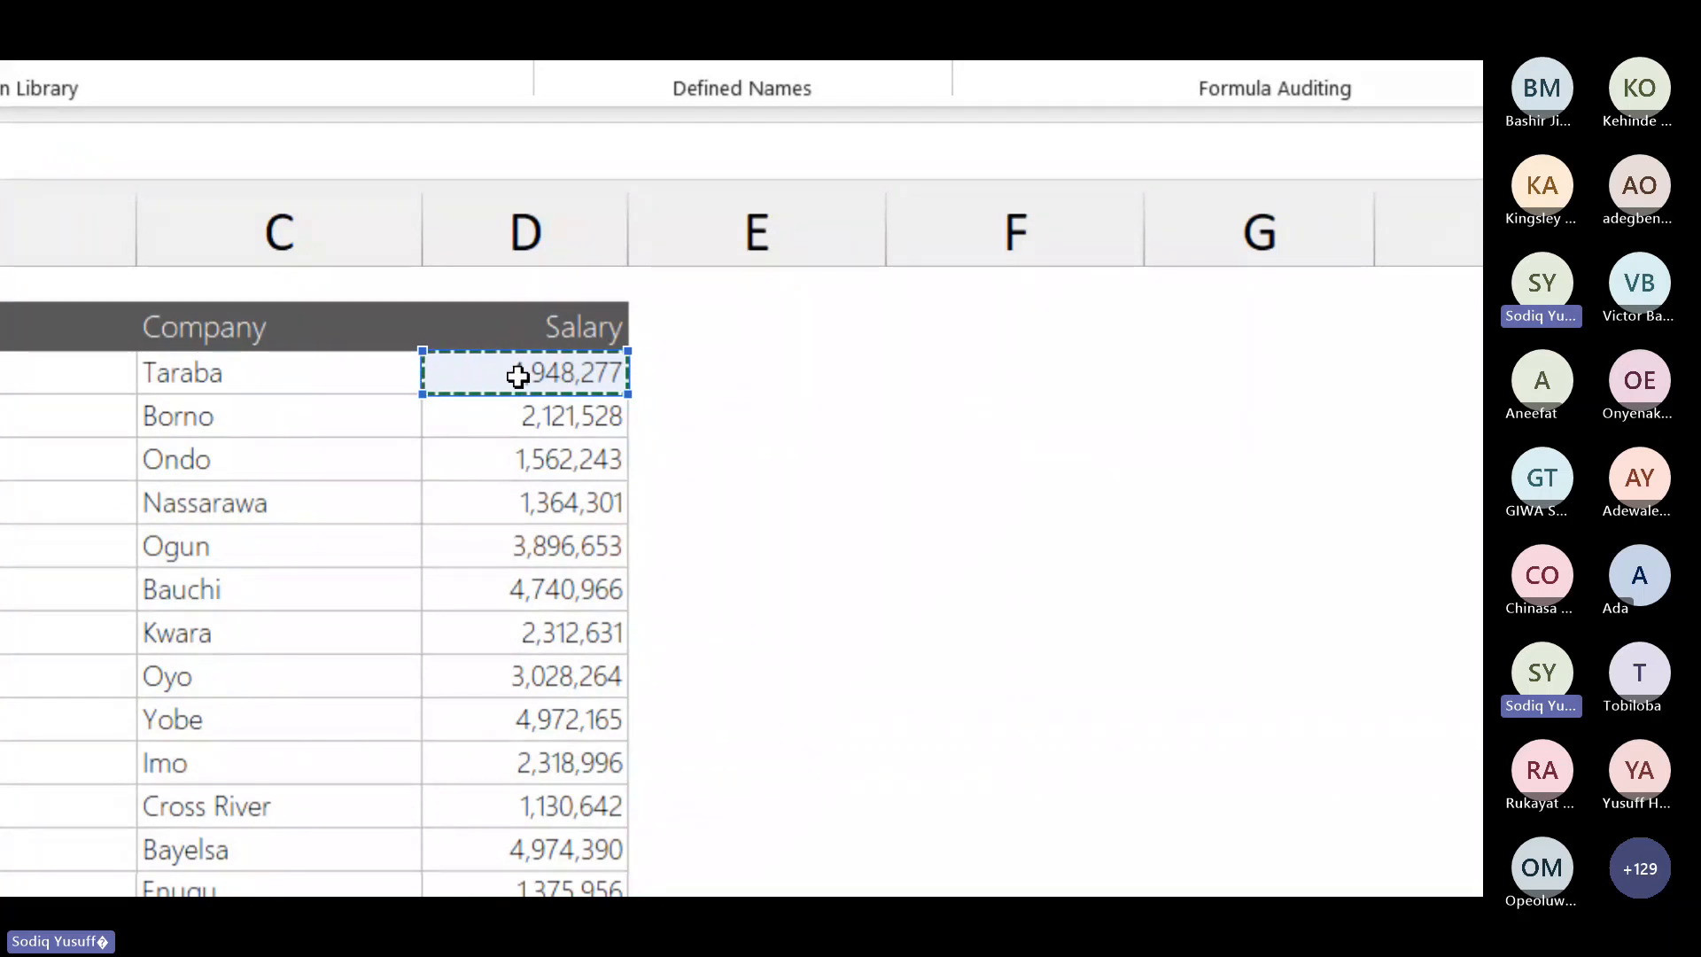
pyautogui.hotkey('ctrl', 'shift', 'Down')
pyautogui.hotkey('ctrl', 'c')
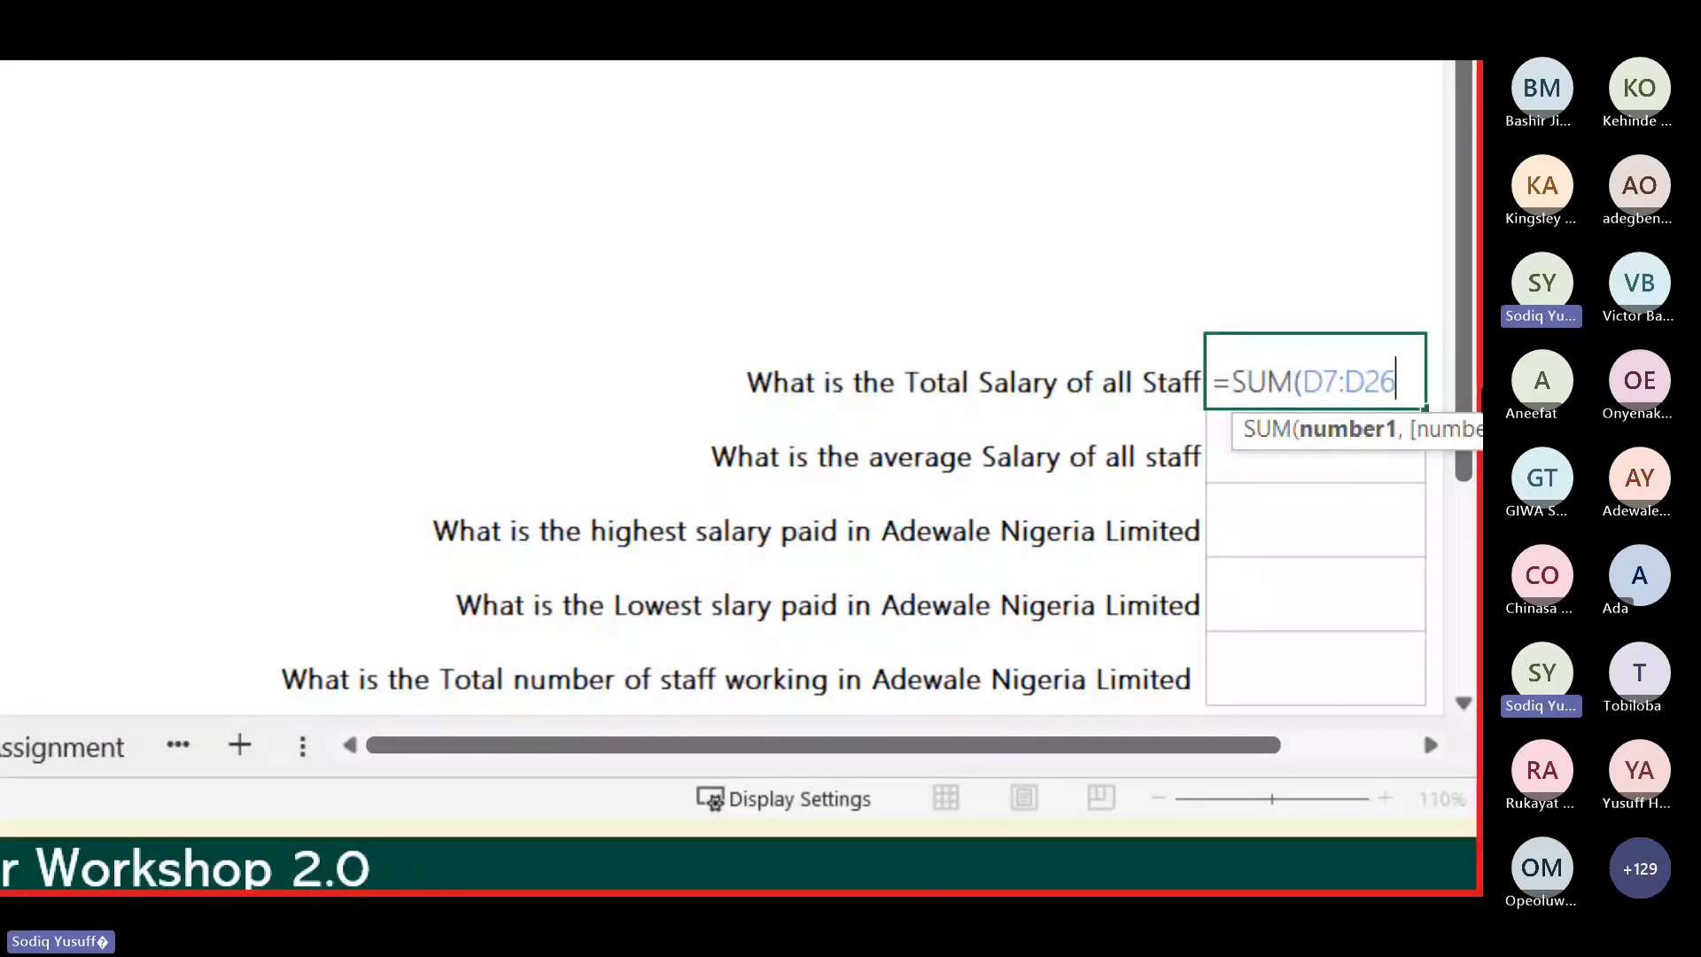
pyautogui.write(')')
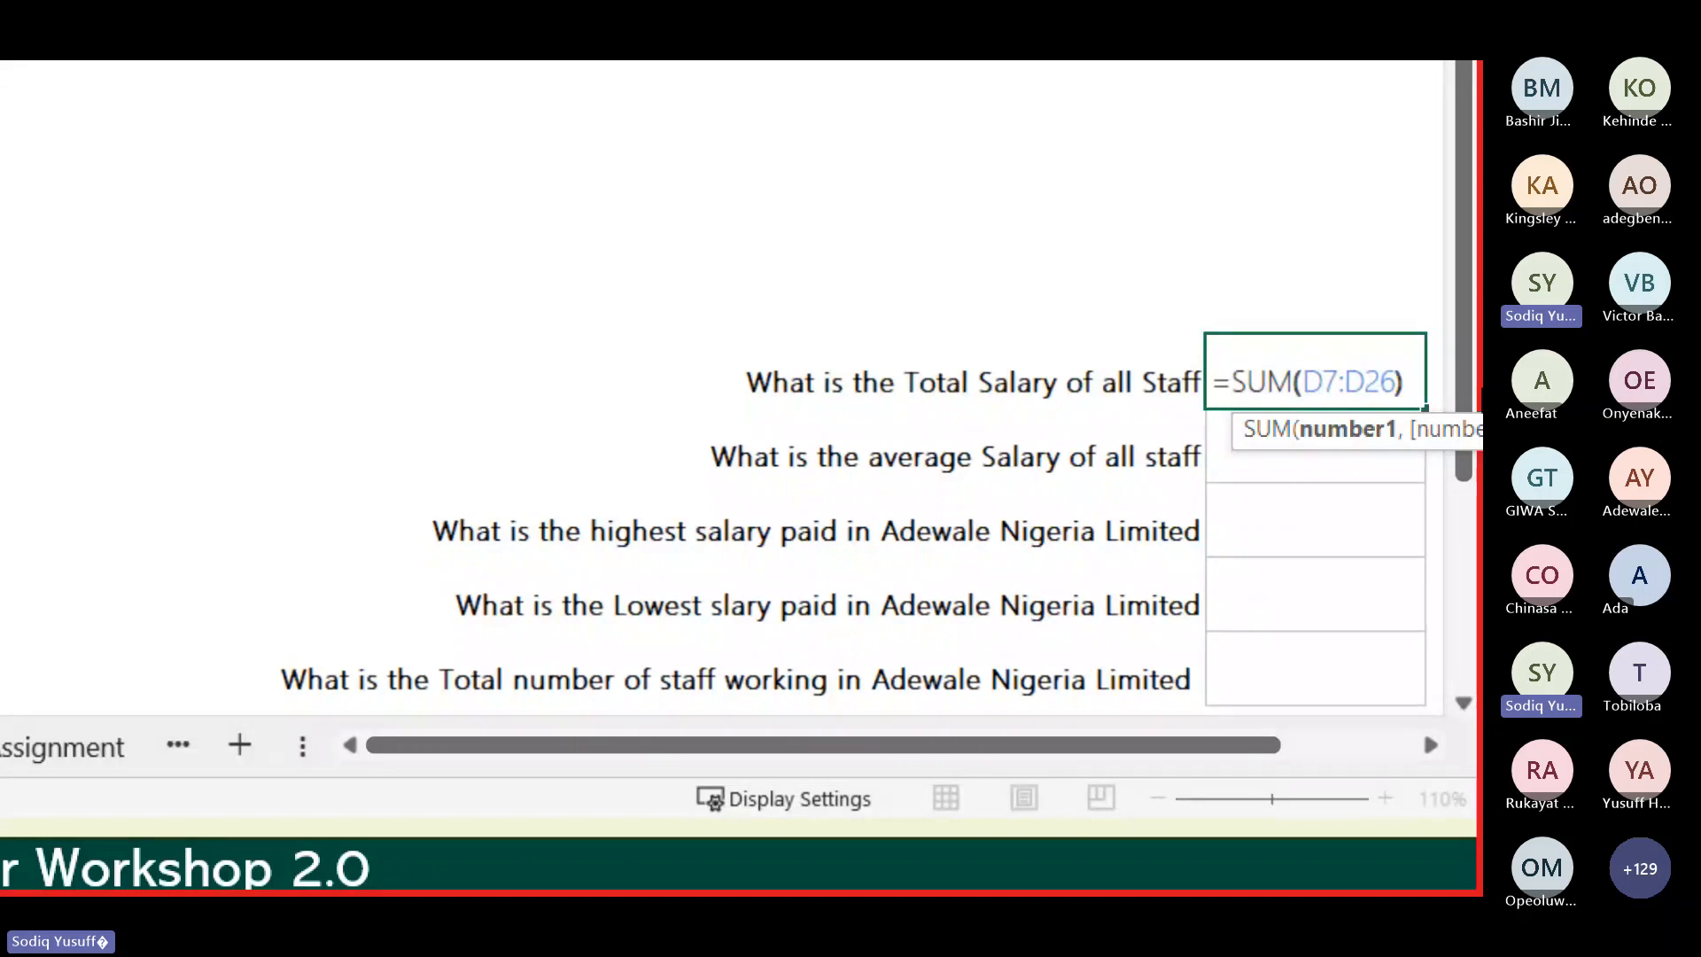
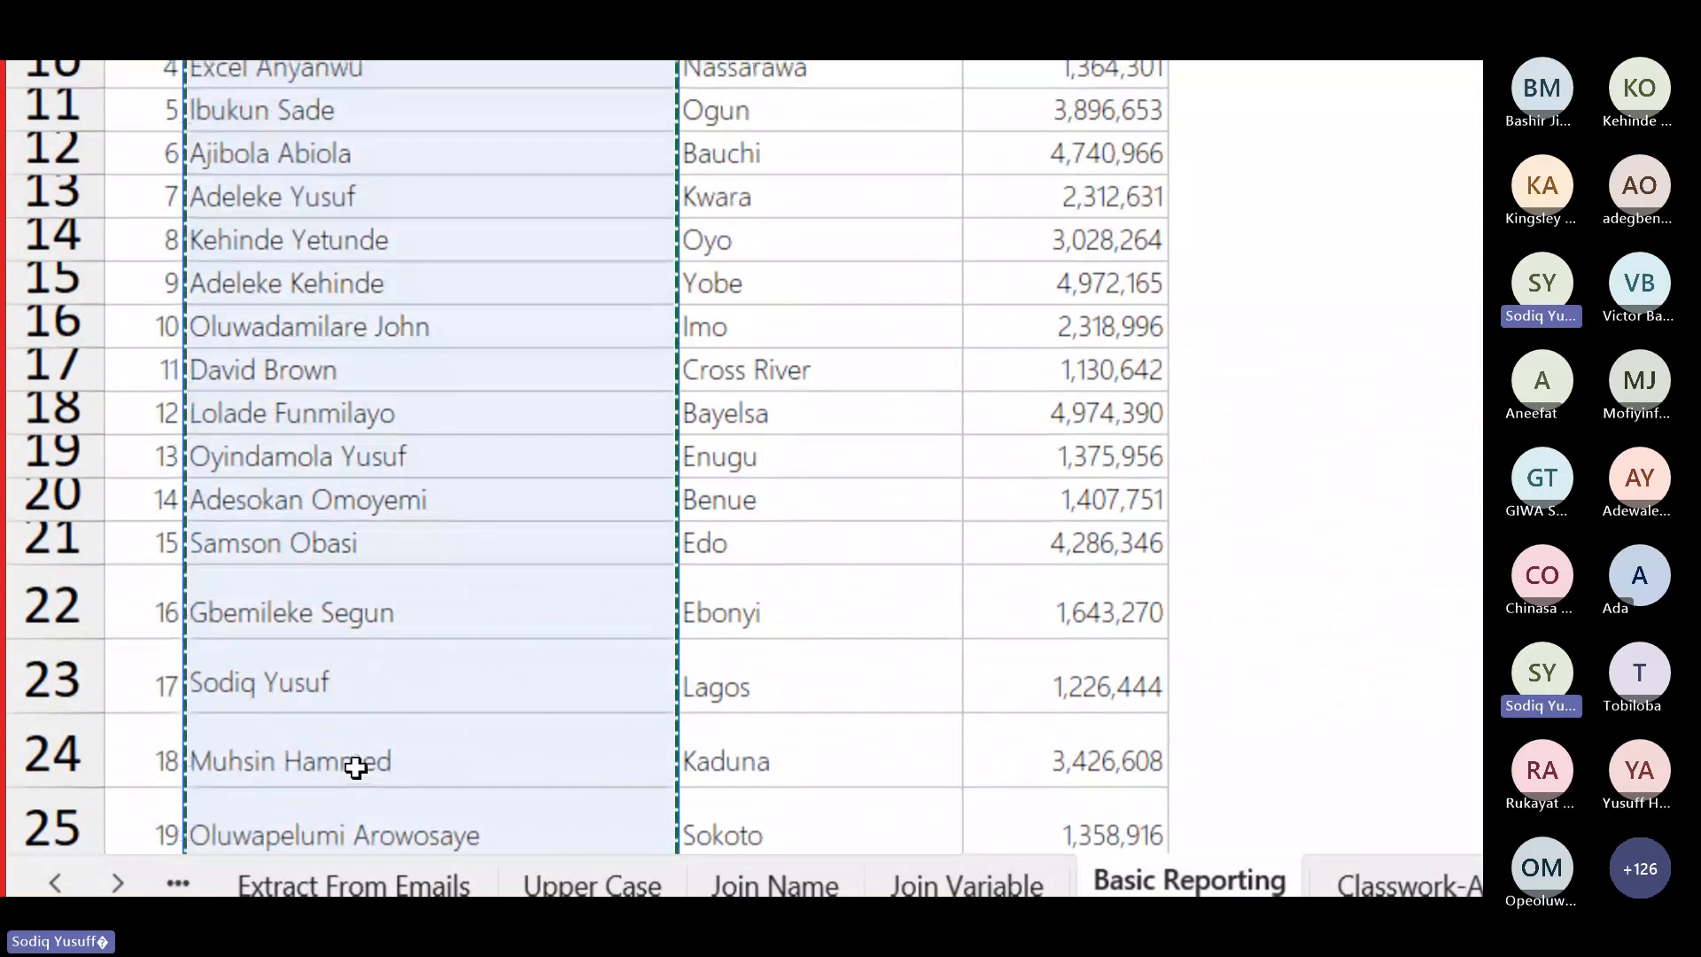
# Step: Review the filled Basic Reporting answers, ending with the staff count of 20
pyautogui.moveTo(356, 767)
pyautogui.mouseDown()
pyautogui.moveTo(381, 166)
pyautogui.moveTo(319, 136)
pyautogui.moveTo(307, 158)
pyautogui.mouseUp()
pyautogui.scroll(-1, 307, 157)
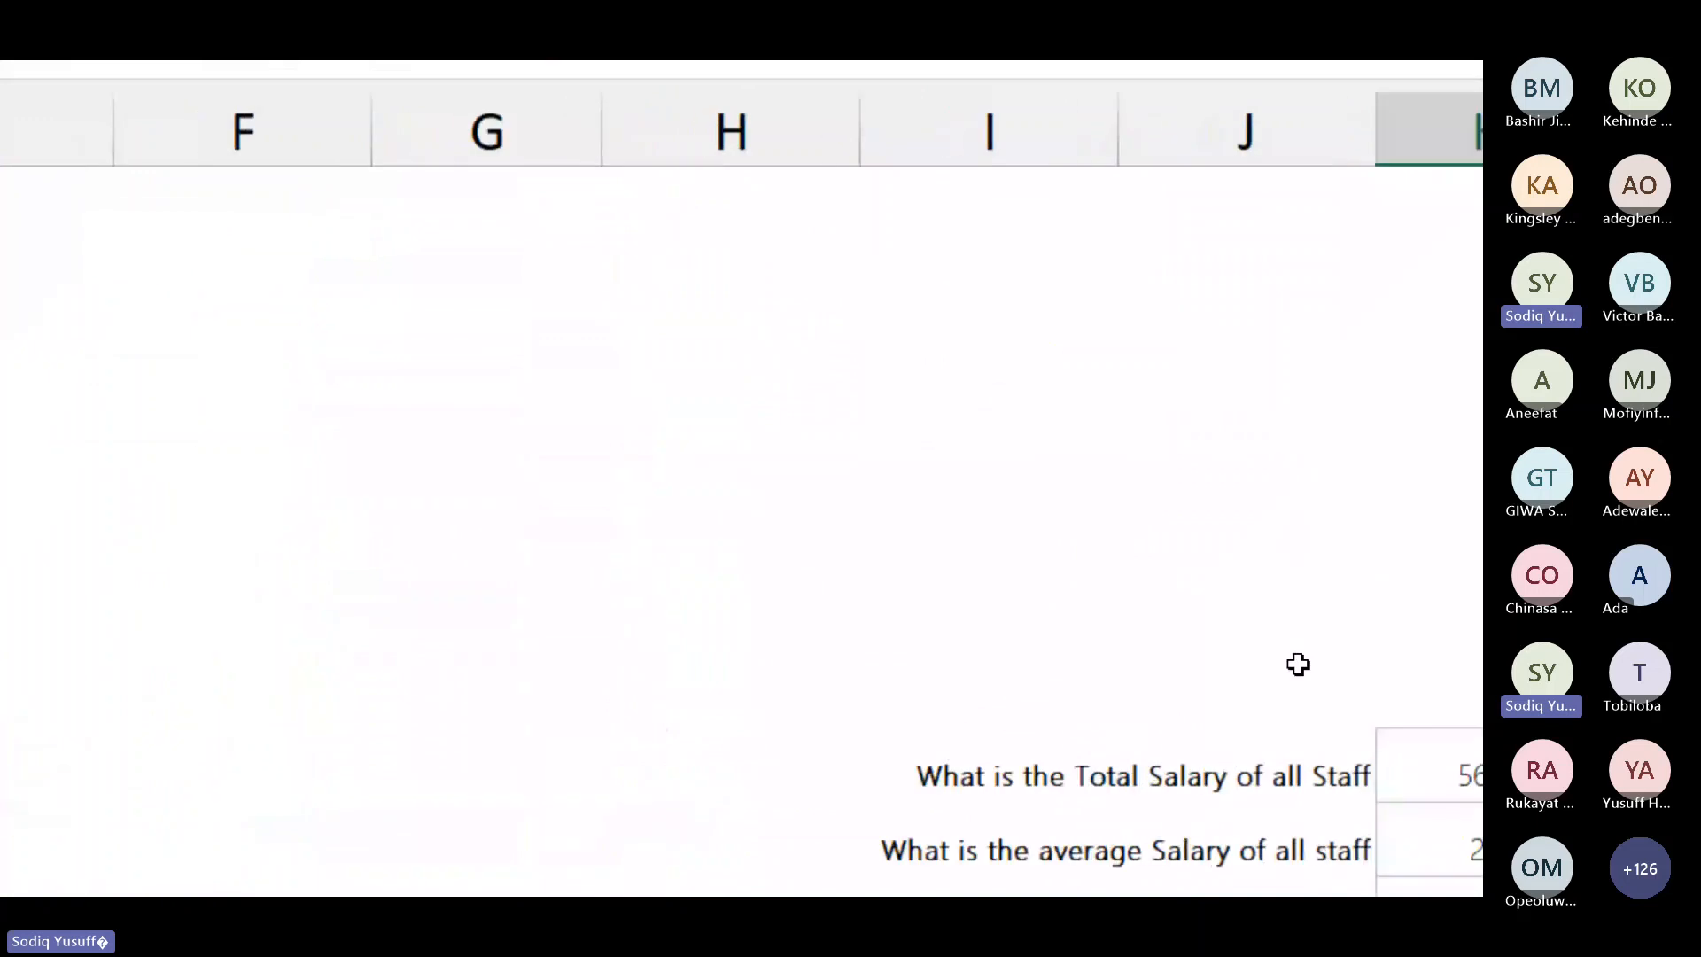
# Step: Check the =COUNTA(B7:B26) staff-count formula in K26, then go to the Classwork-Assignment sheet
pyautogui.click(1329, 623)
pyautogui.doubleClick(1331, 623)
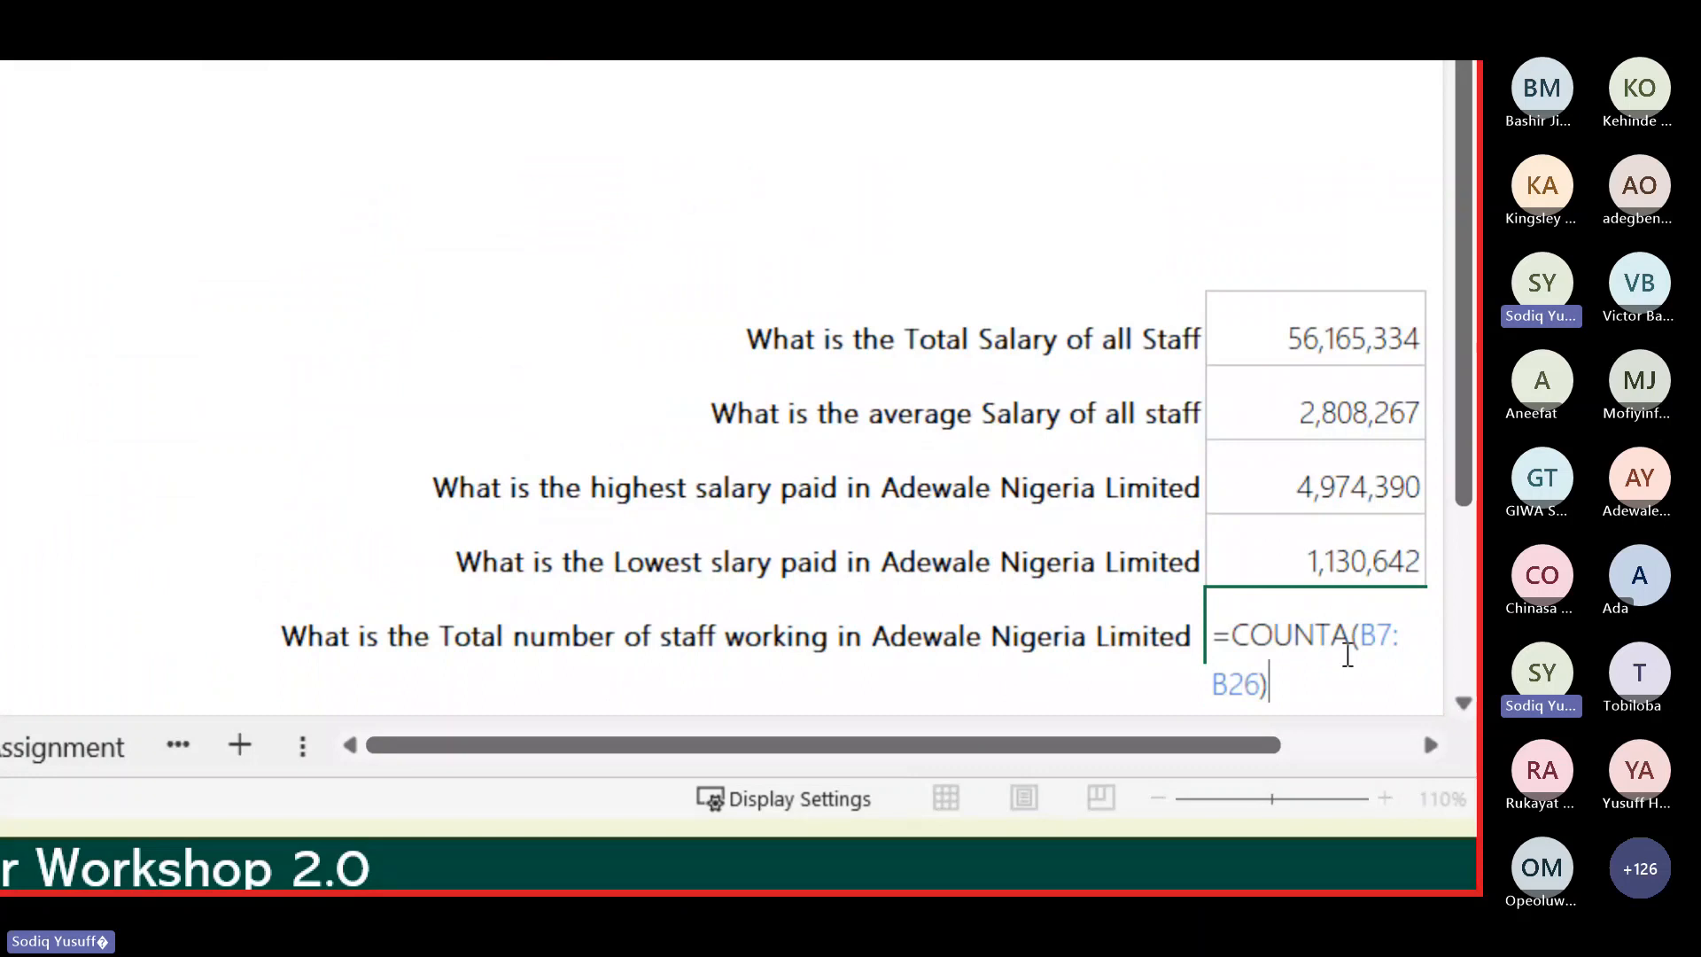
pyautogui.press('Escape')
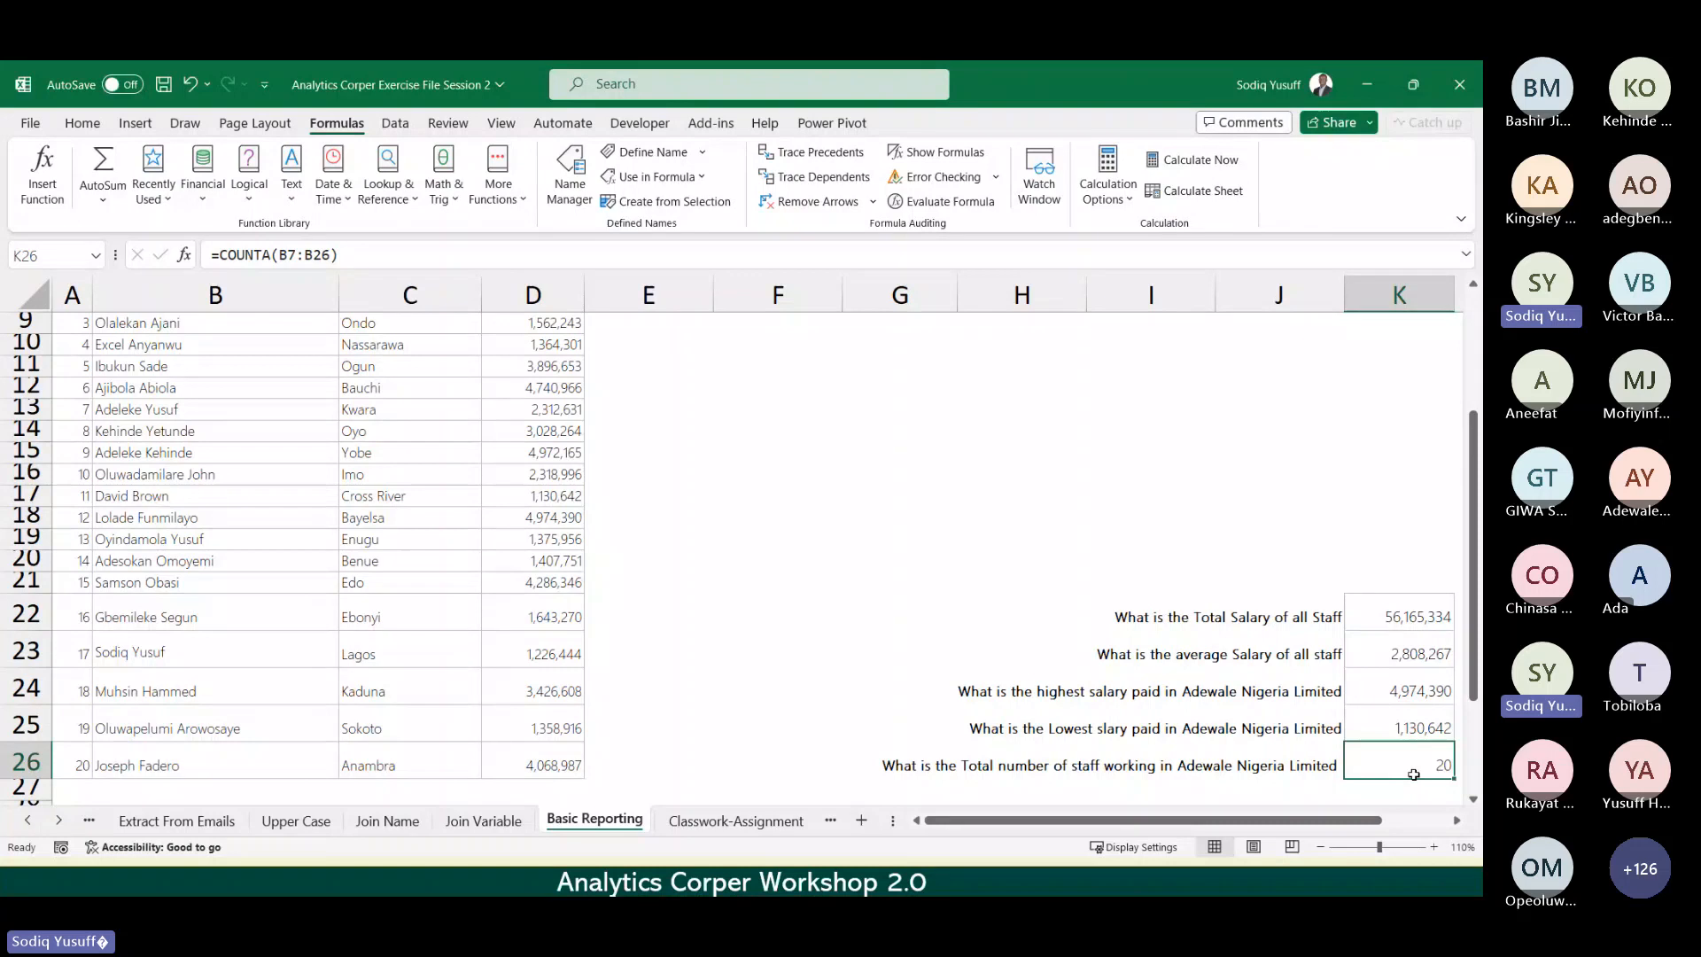
pyautogui.hotkey('ctrl', 'pagedown')
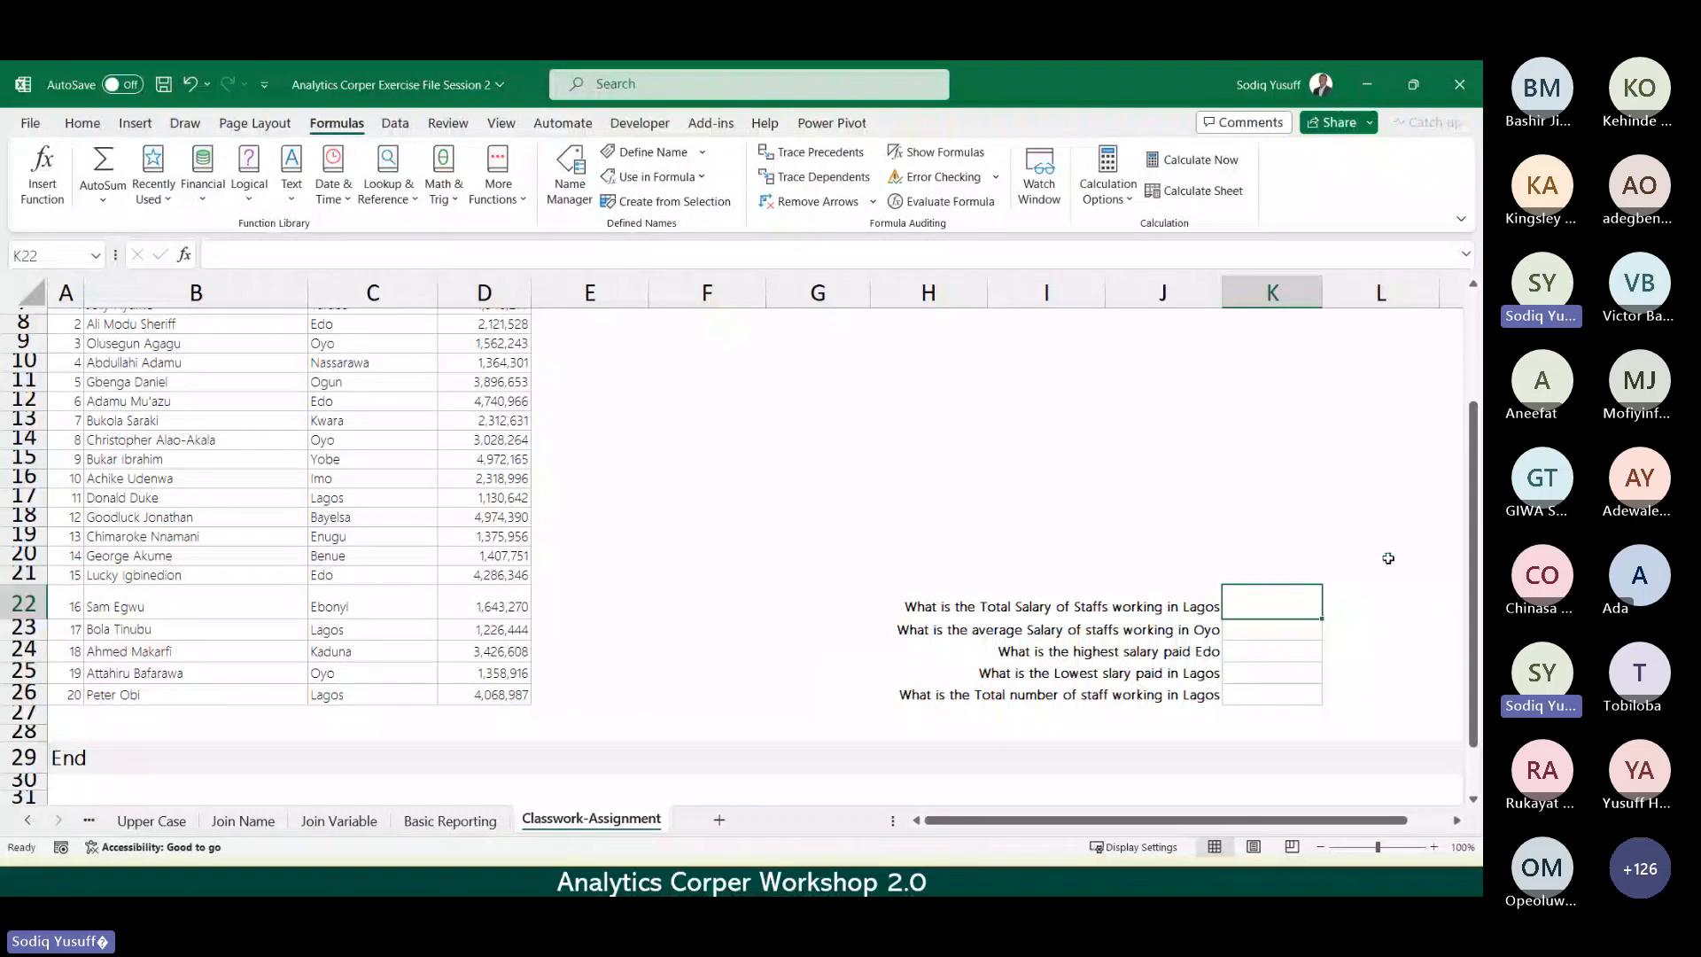
pyautogui.moveTo(1470, 556)
pyautogui.mouseDown()
pyautogui.moveTo(1470, 448)
pyautogui.moveTo(1471, 558)
pyautogui.mouseUp()
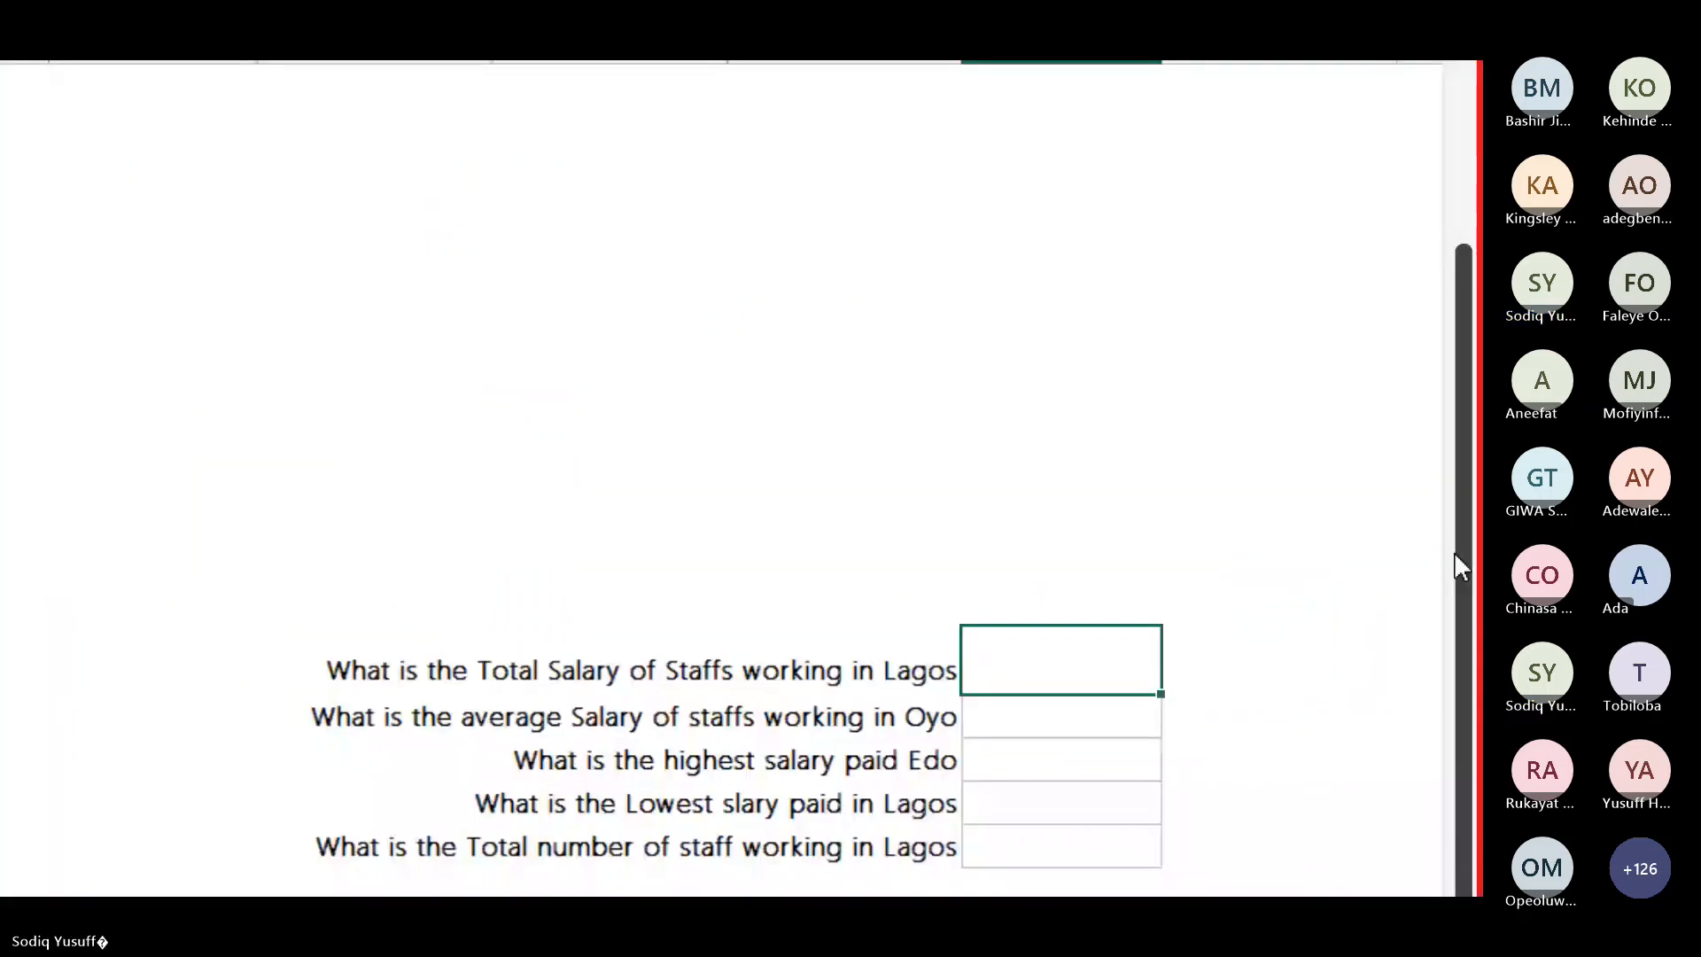
# Step: Start =SUMIF( in K22, the Lagos total-salary answer cell, from the =sum suggestions
pyautogui.write('=sum')
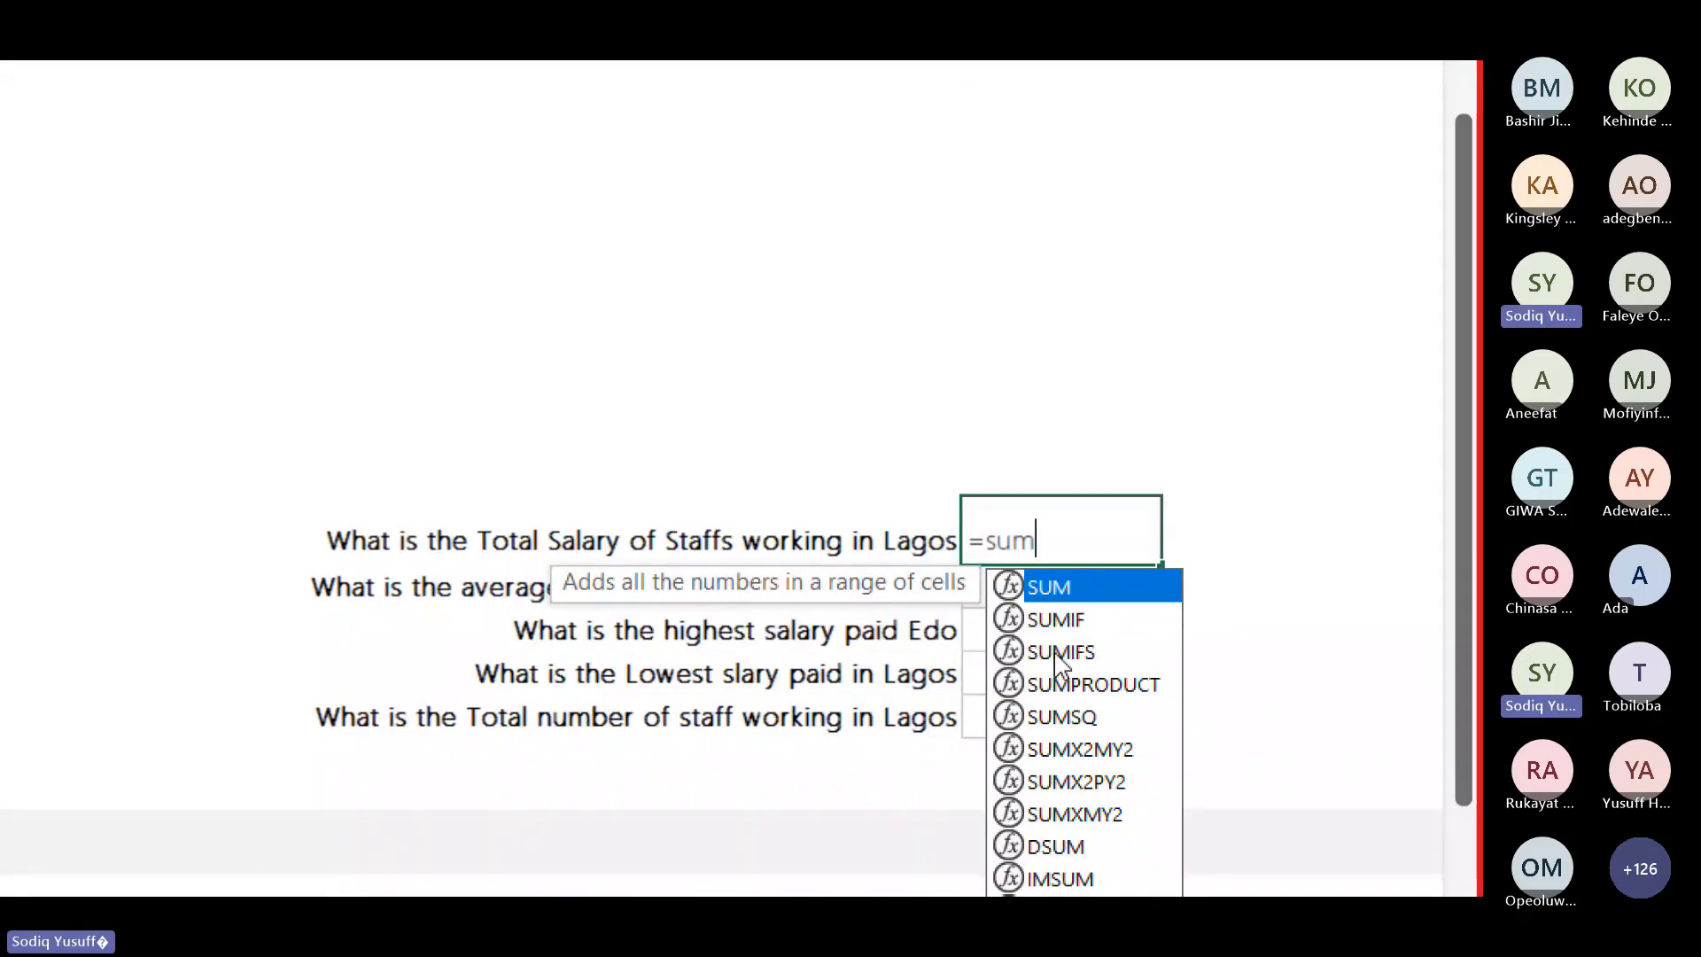
pyautogui.click(1053, 618)
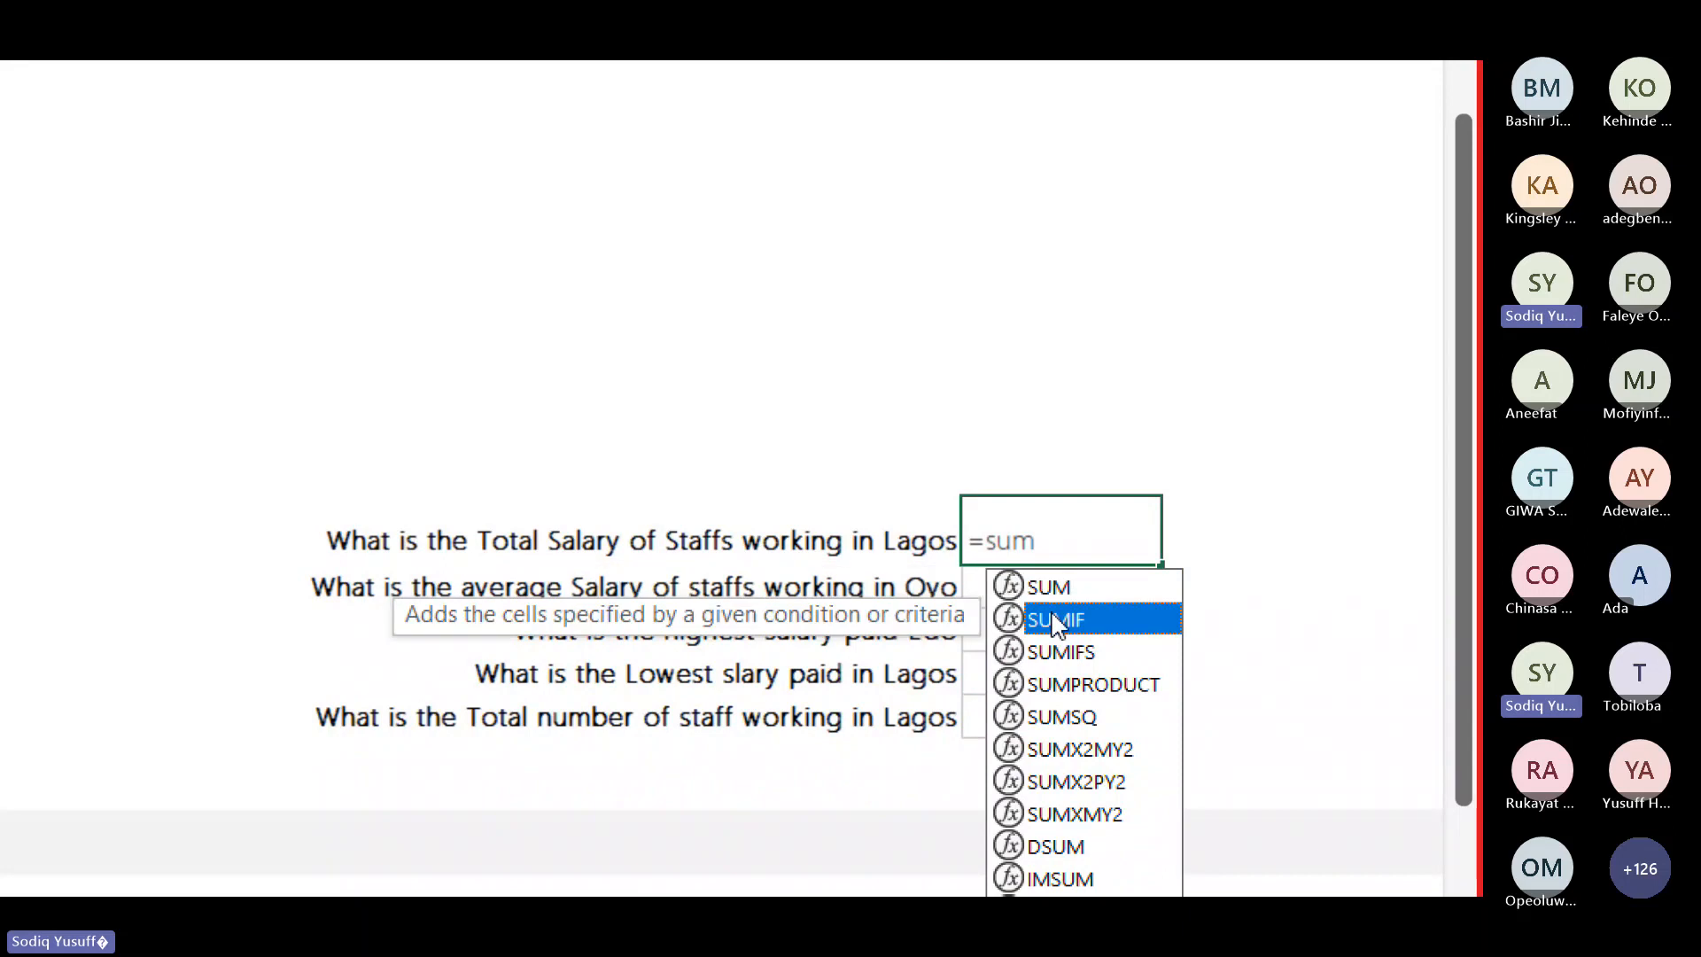
pyautogui.doubleClick(1051, 613)
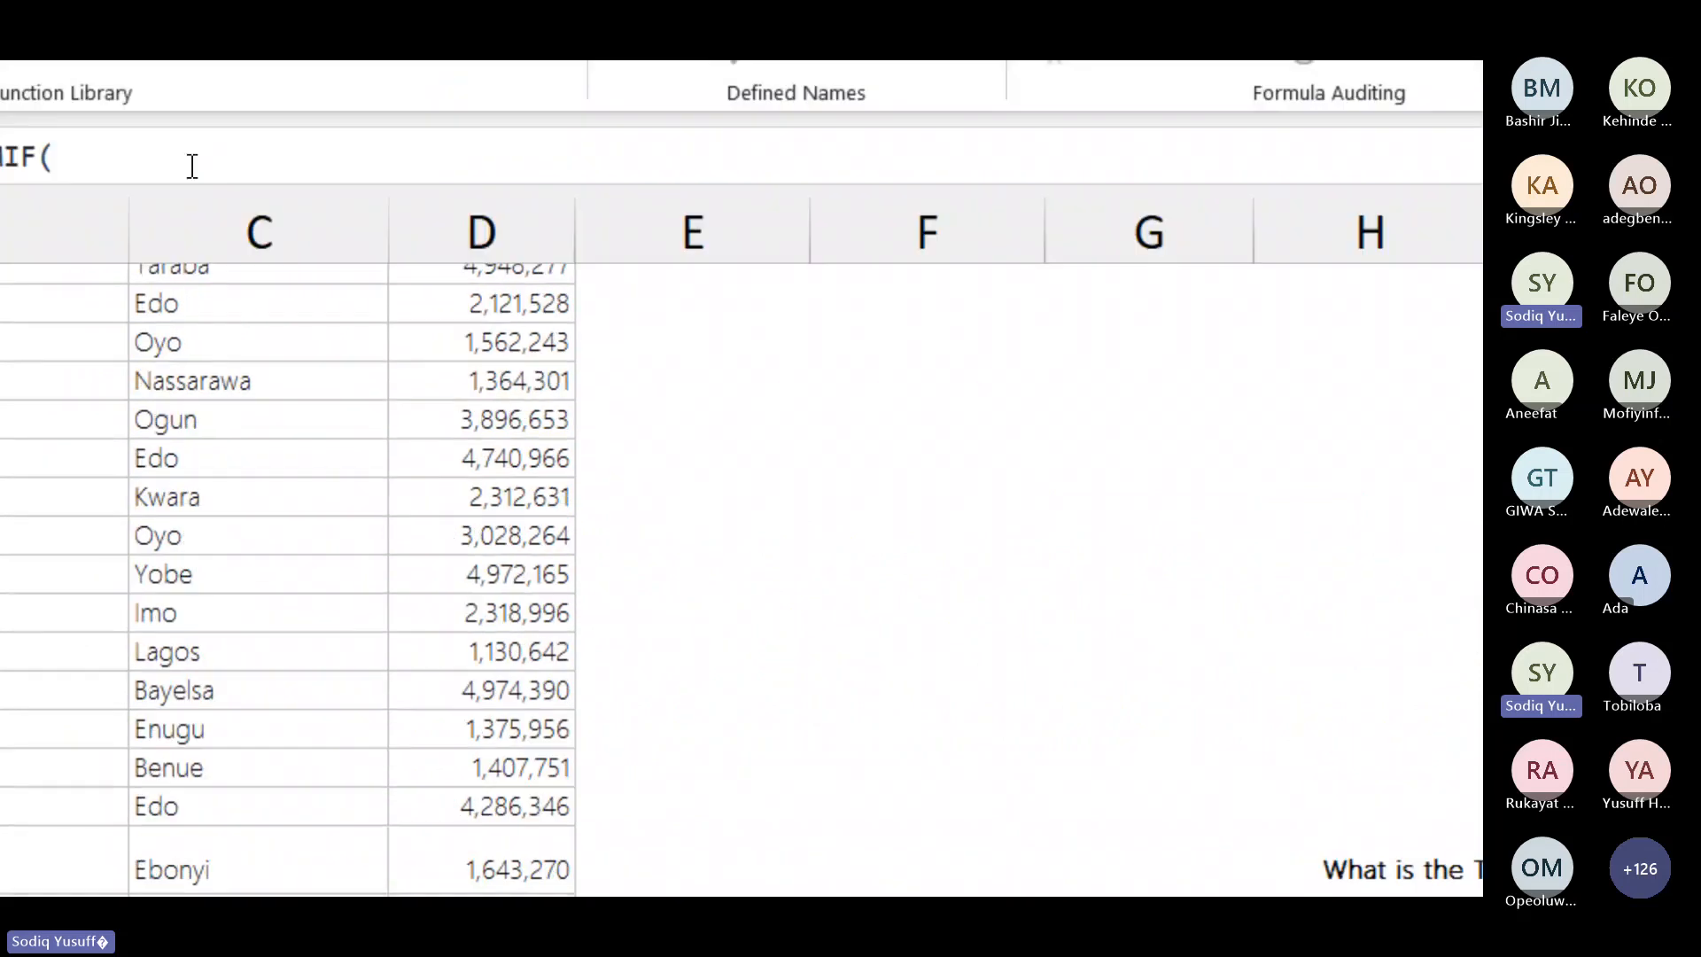
# Step: Enter state range C7:C26 and Lagos criteria C26, making =SUMIF(C7:C26,C26,
pyautogui.click(193, 352)
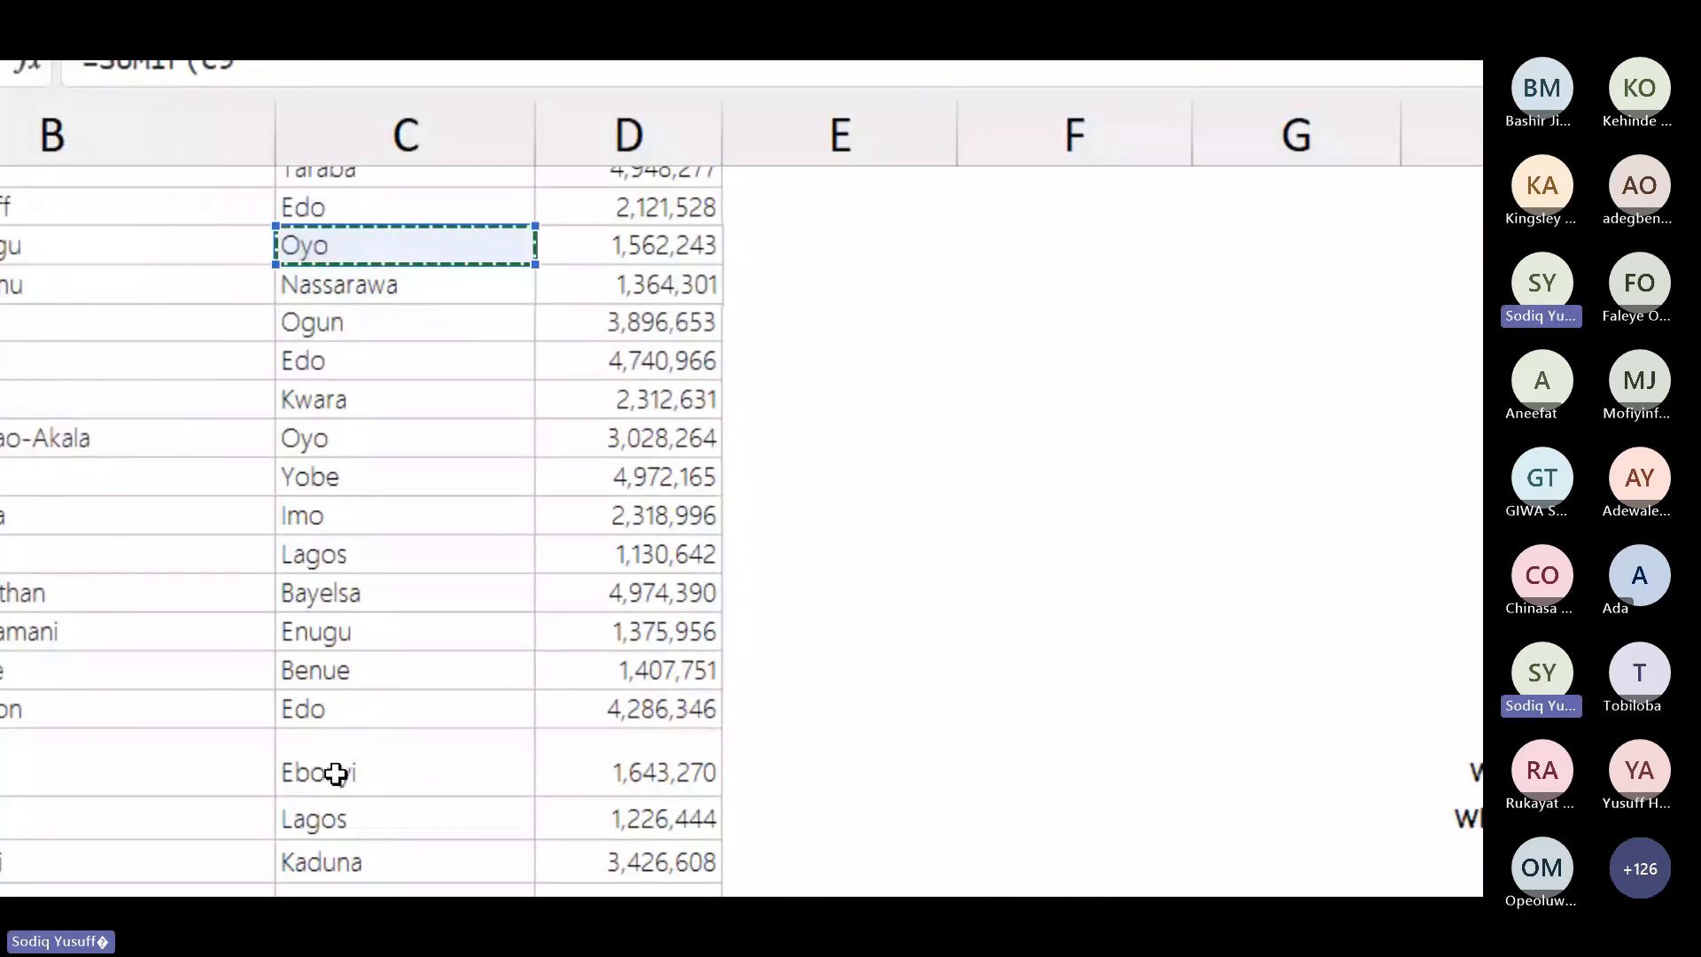
pyautogui.click(321, 782)
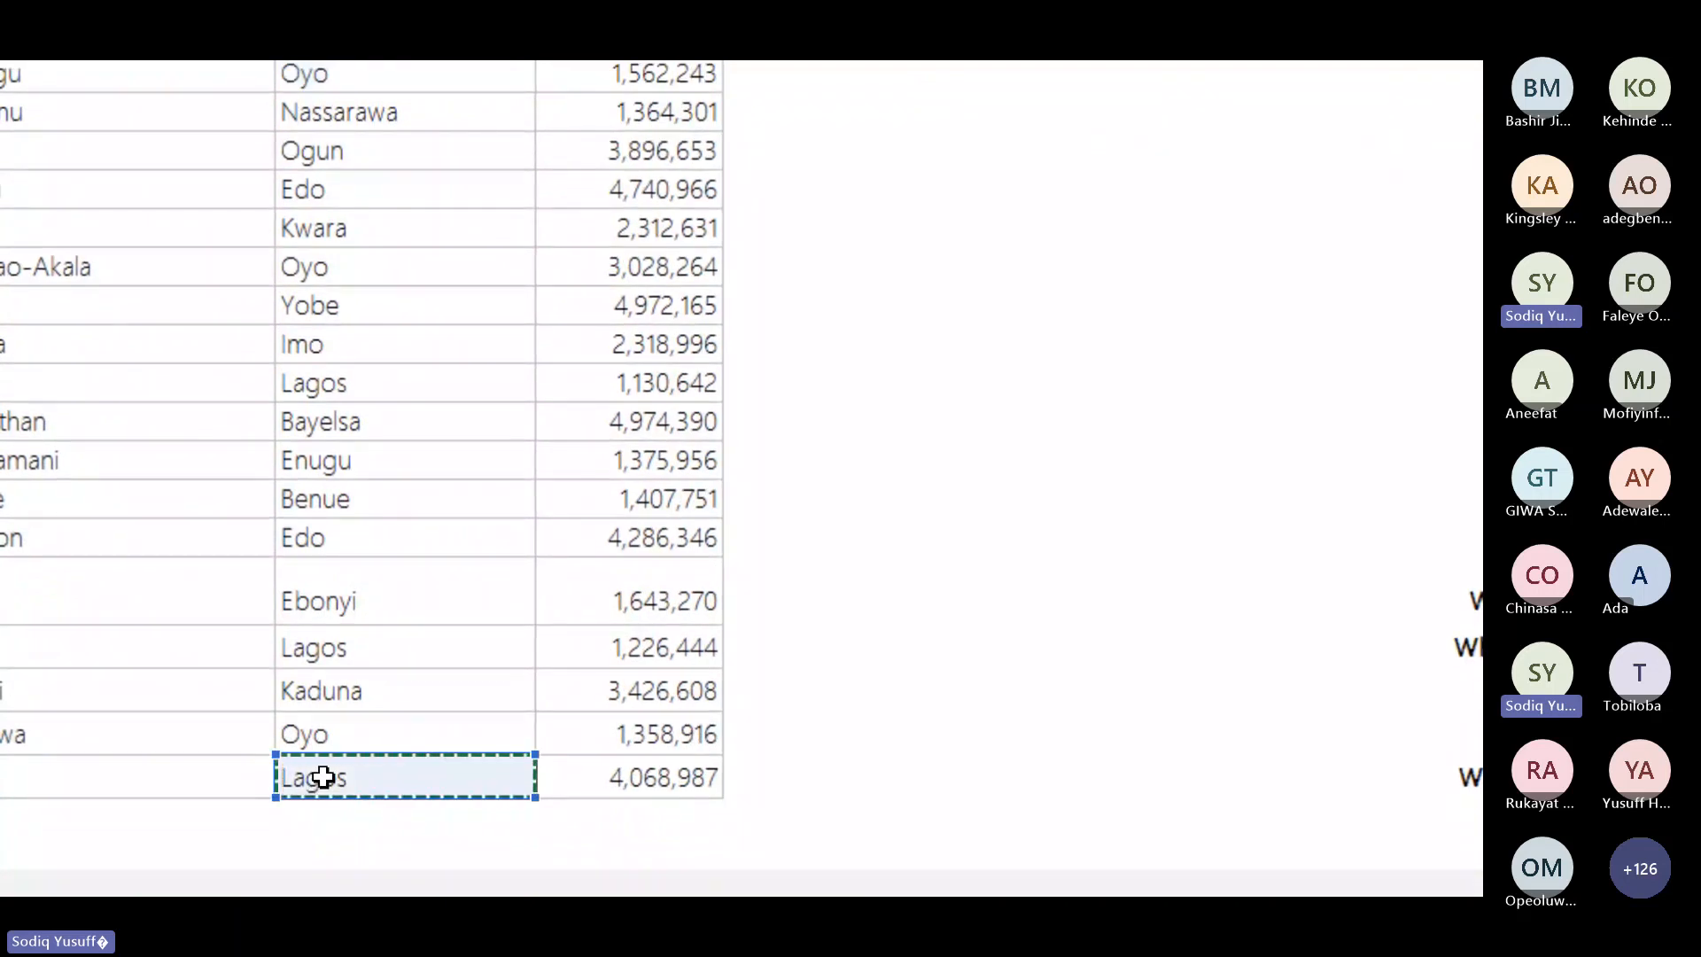
pyautogui.hotkey('ctrl', 'shift', 'Up')
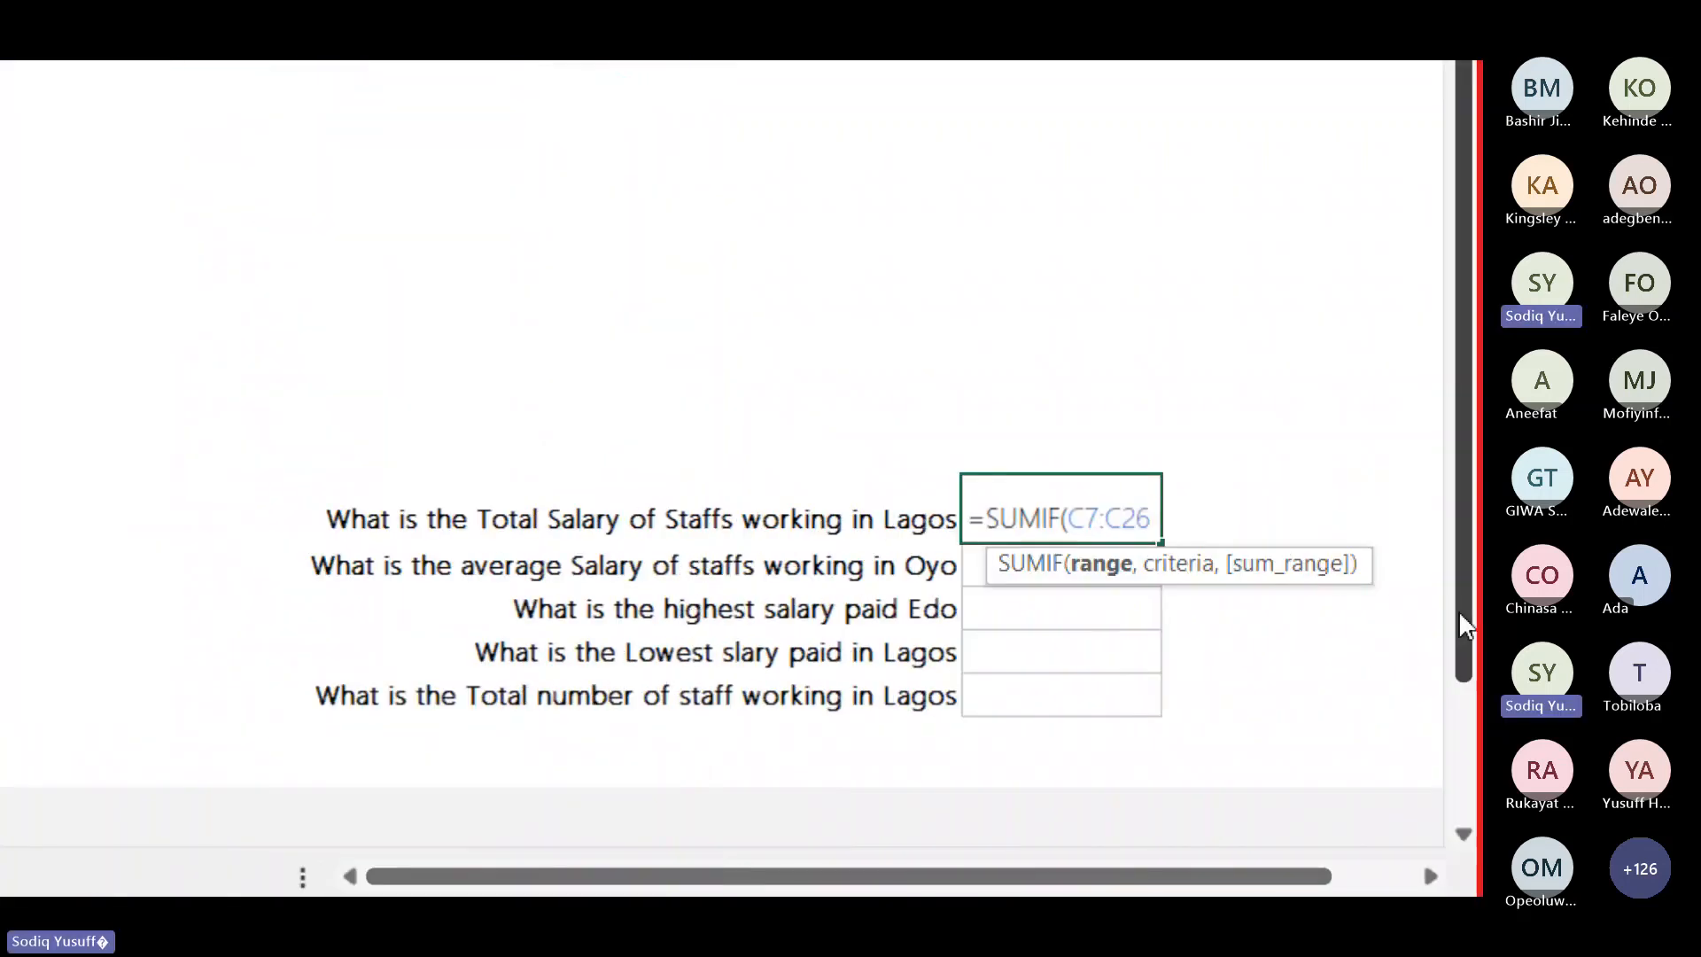
pyautogui.write(',')
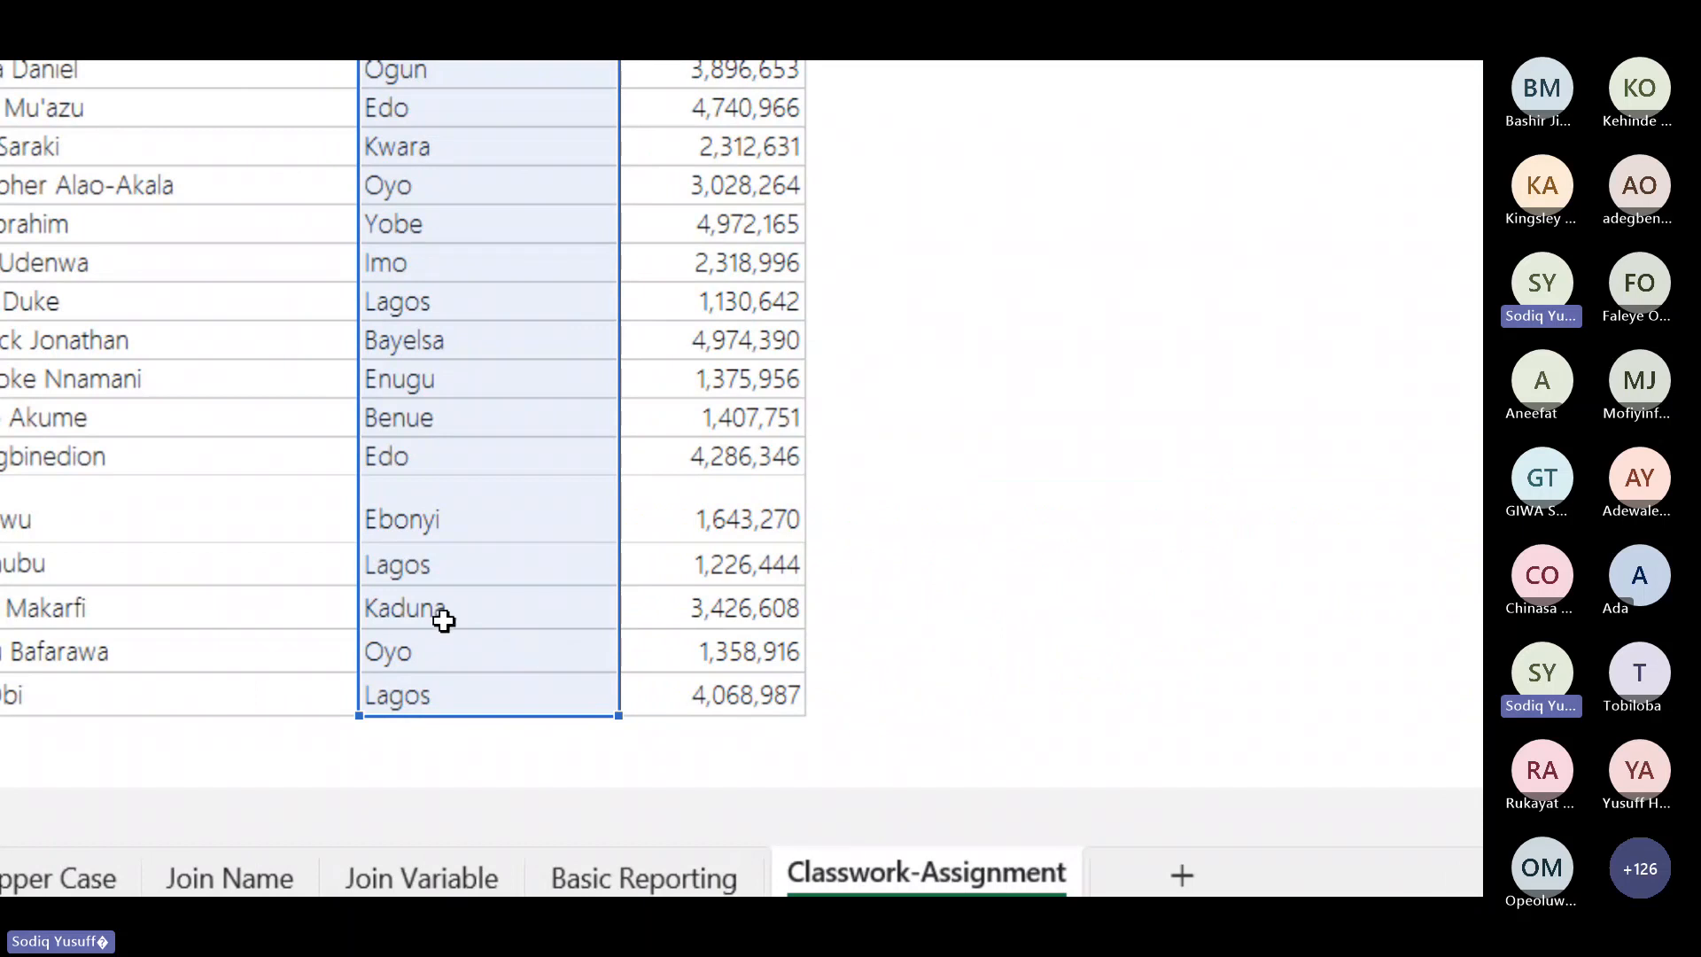
pyautogui.hotkey('ctrl', 'c')
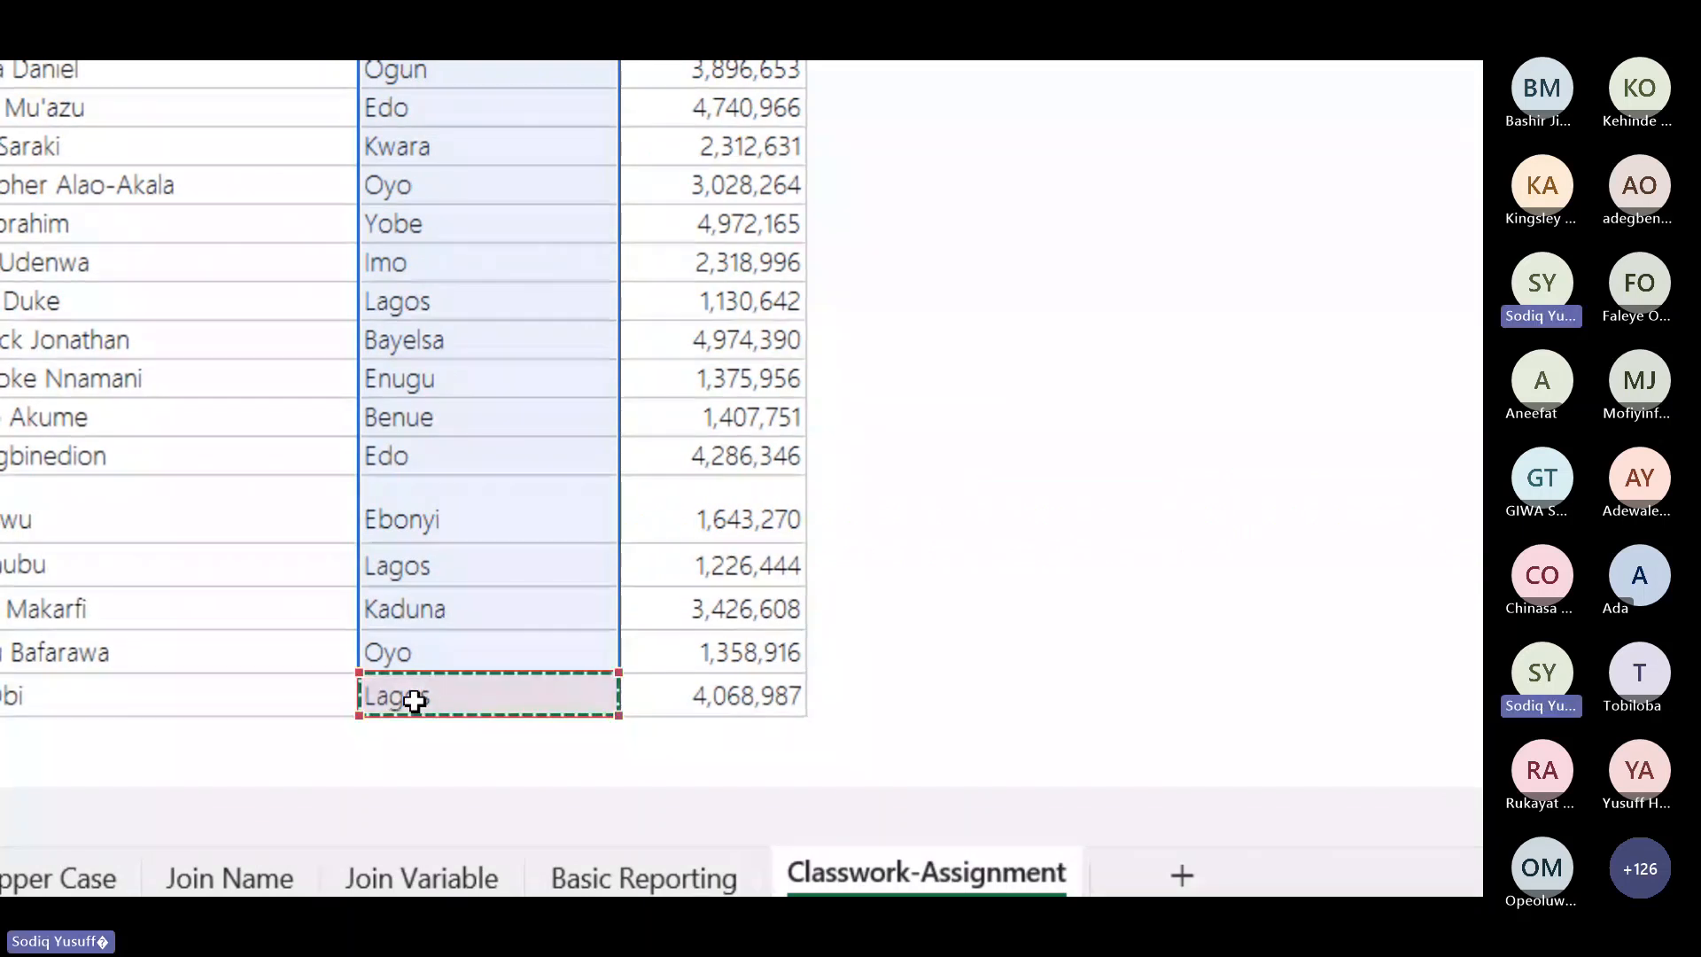
pyautogui.hscroll(10, 1295, 786)
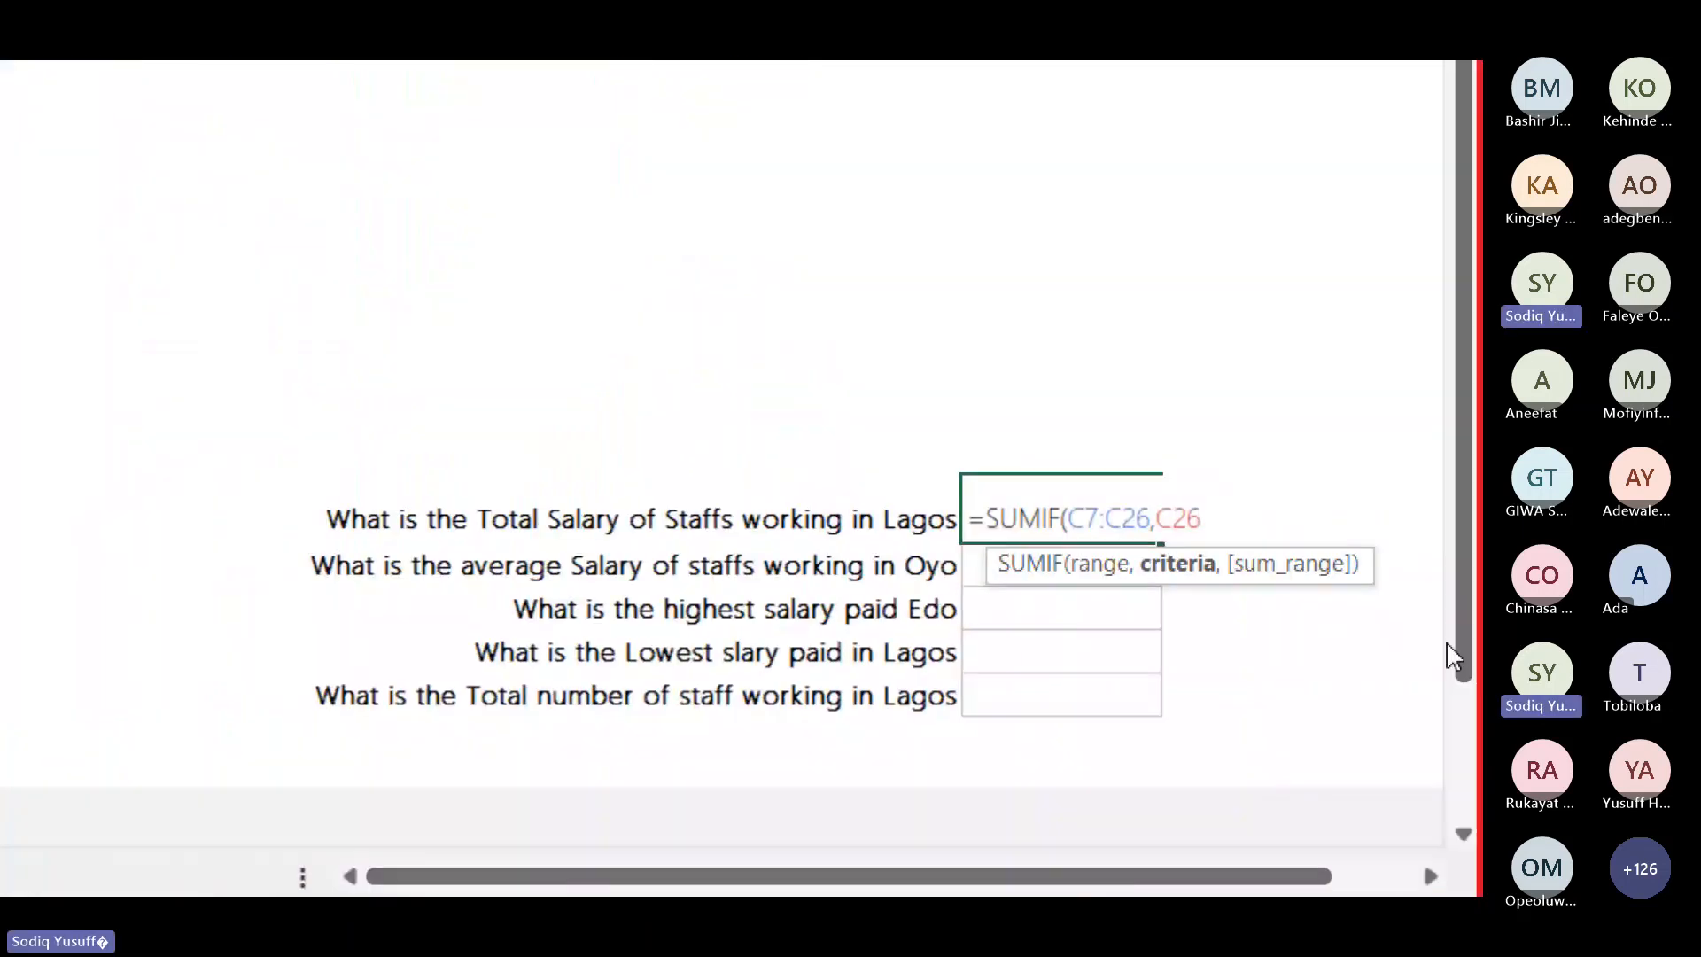
pyautogui.write(',')
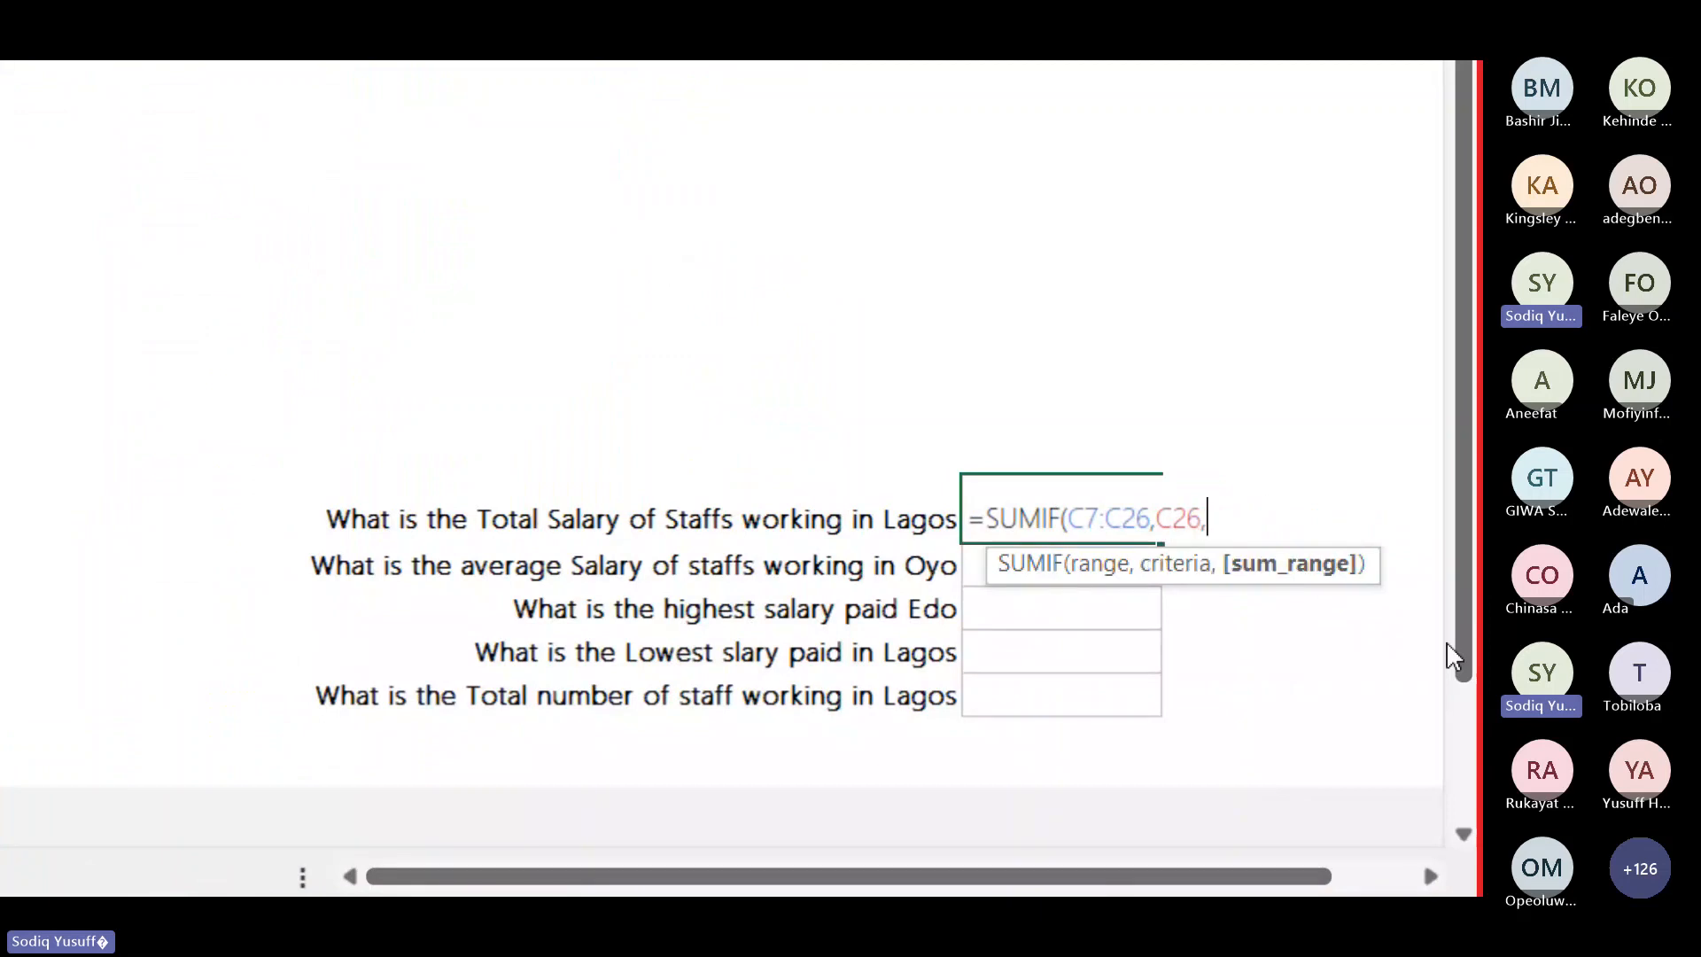